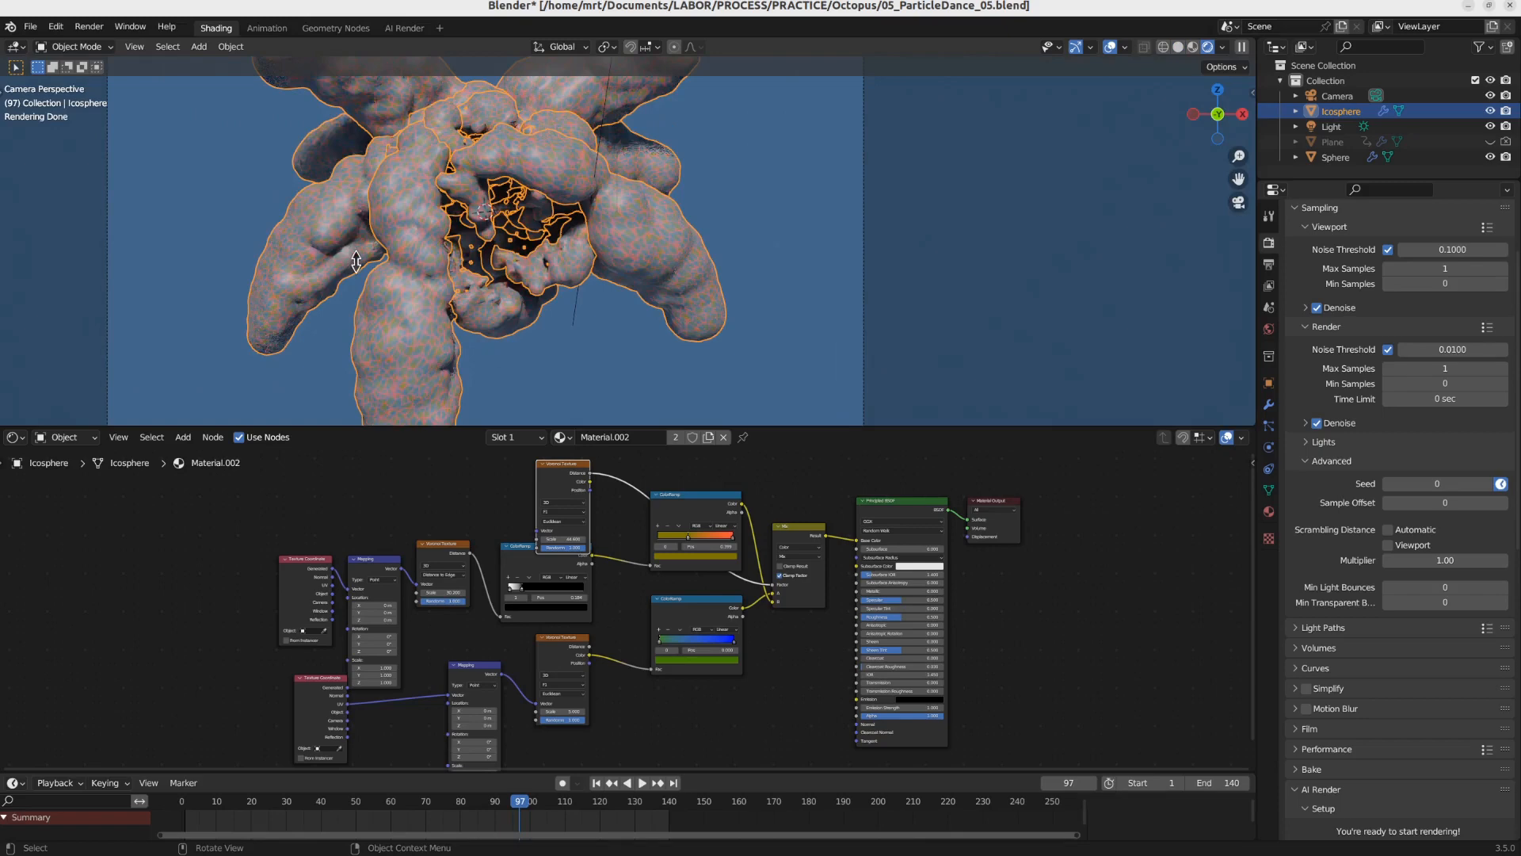
Step: Examine the octopus model and its AI Render prompt, preset style and animation settings
shift+middle_drag(408, 259, 492, 215)
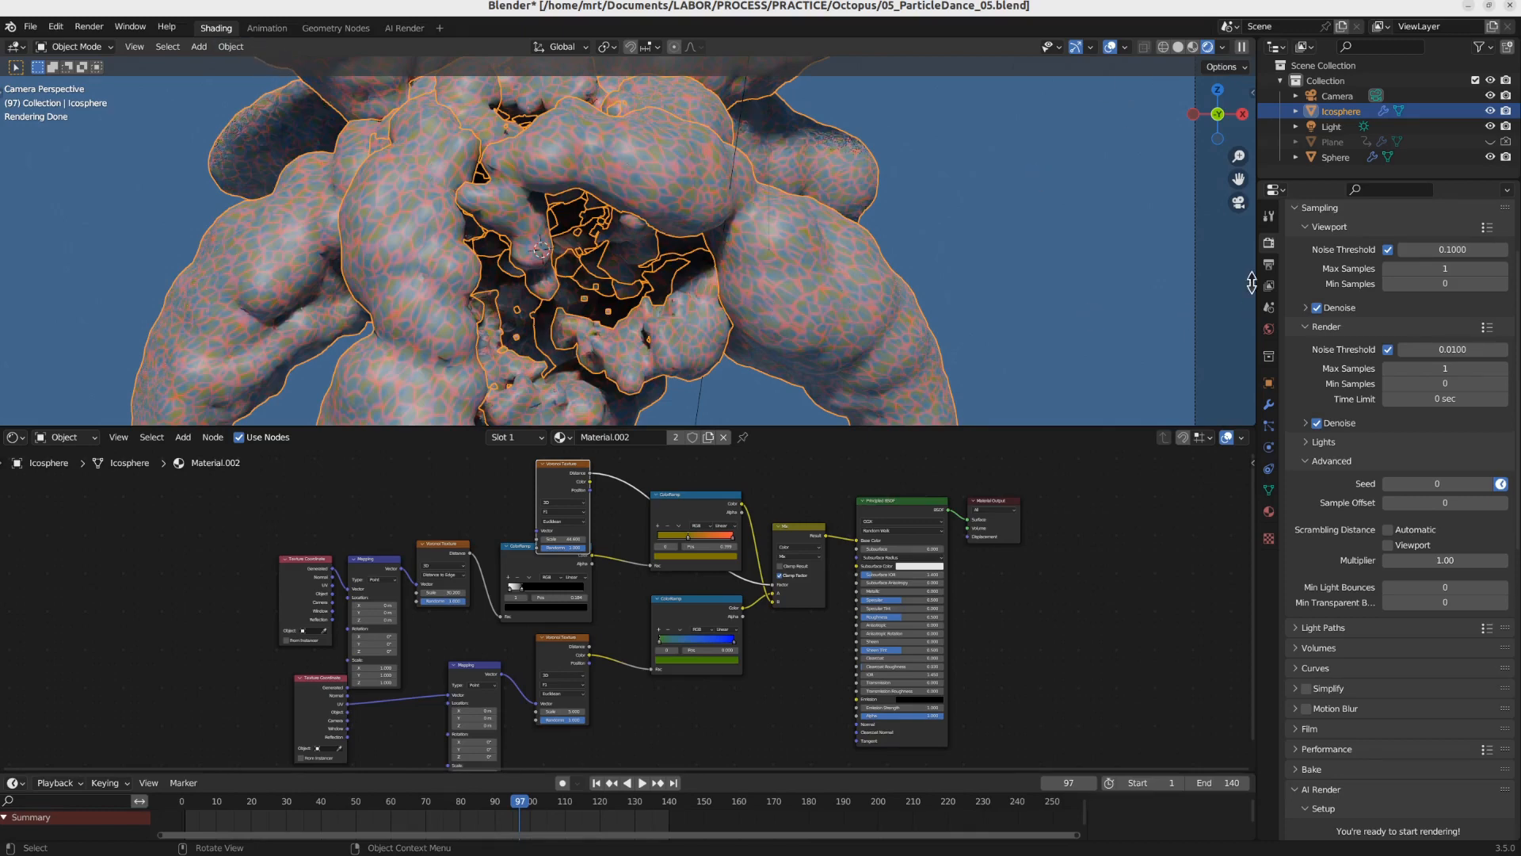
scroll(1388, 488, down, 10)
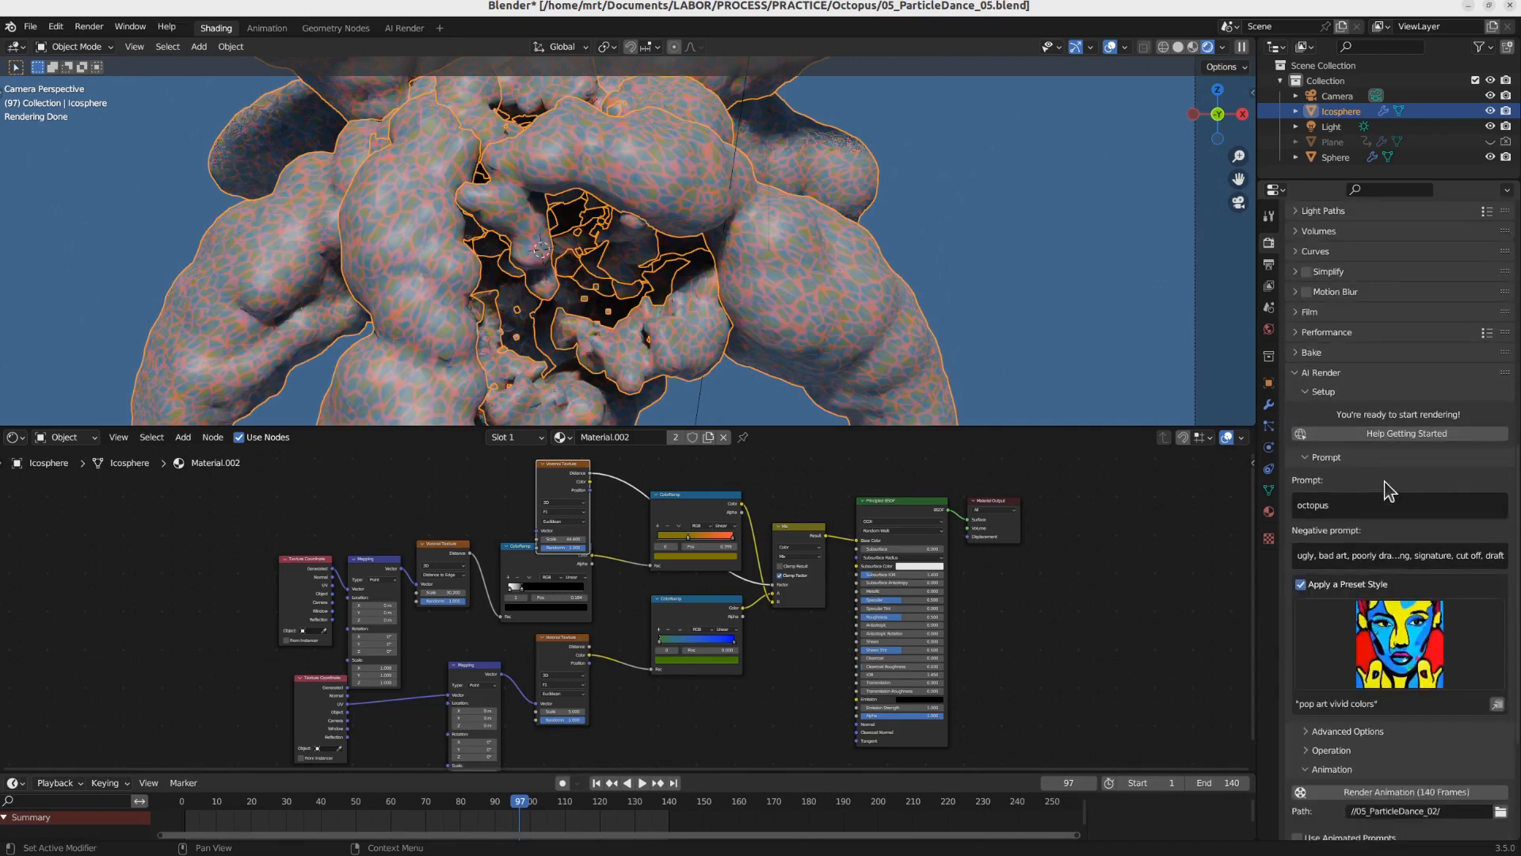
scroll(1388, 489, down, 3)
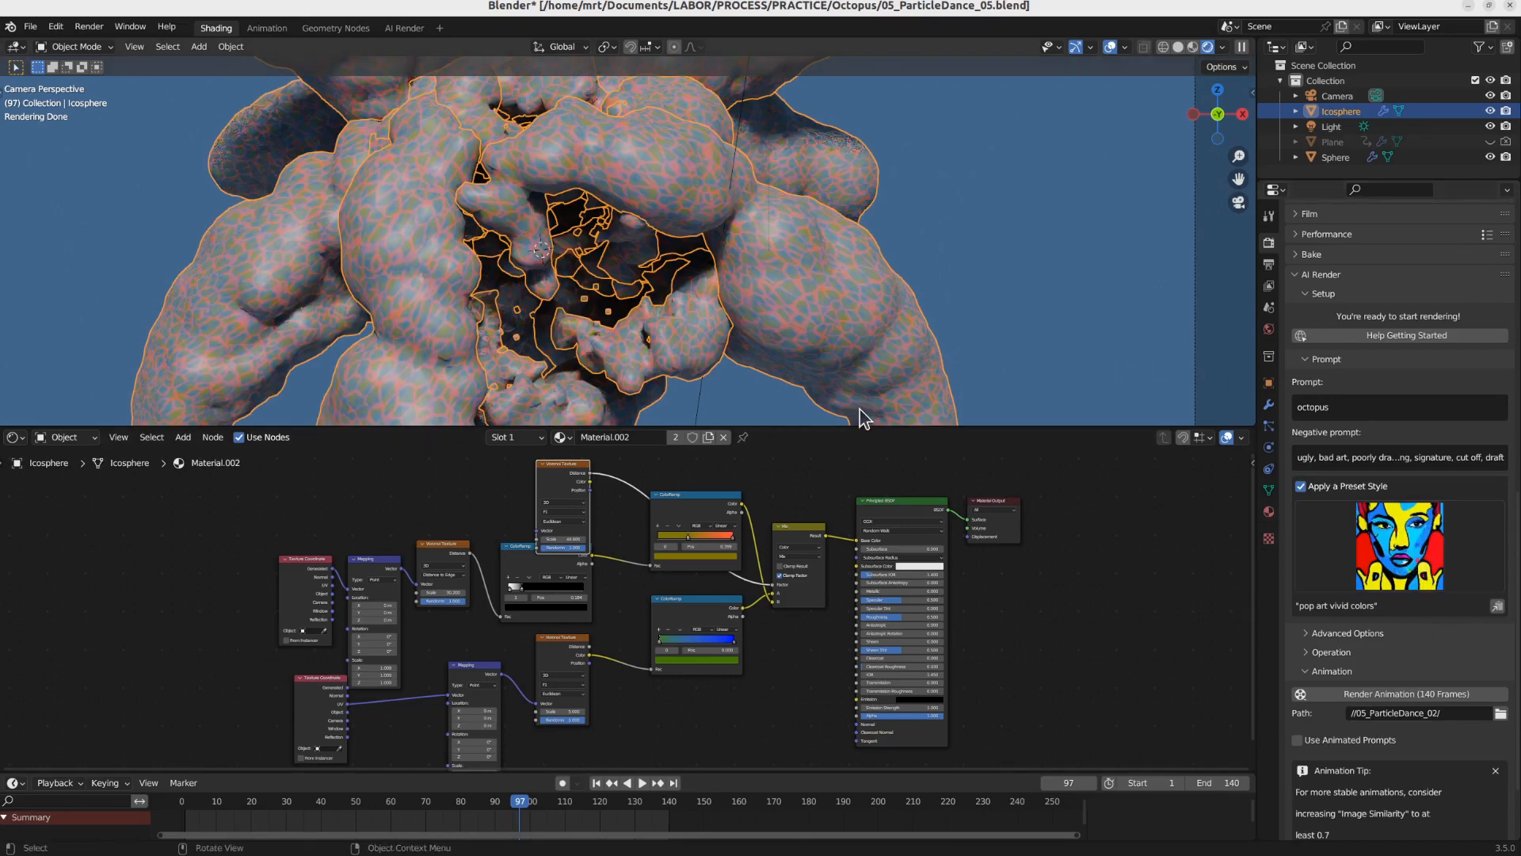
scroll(856, 401, down, 5)
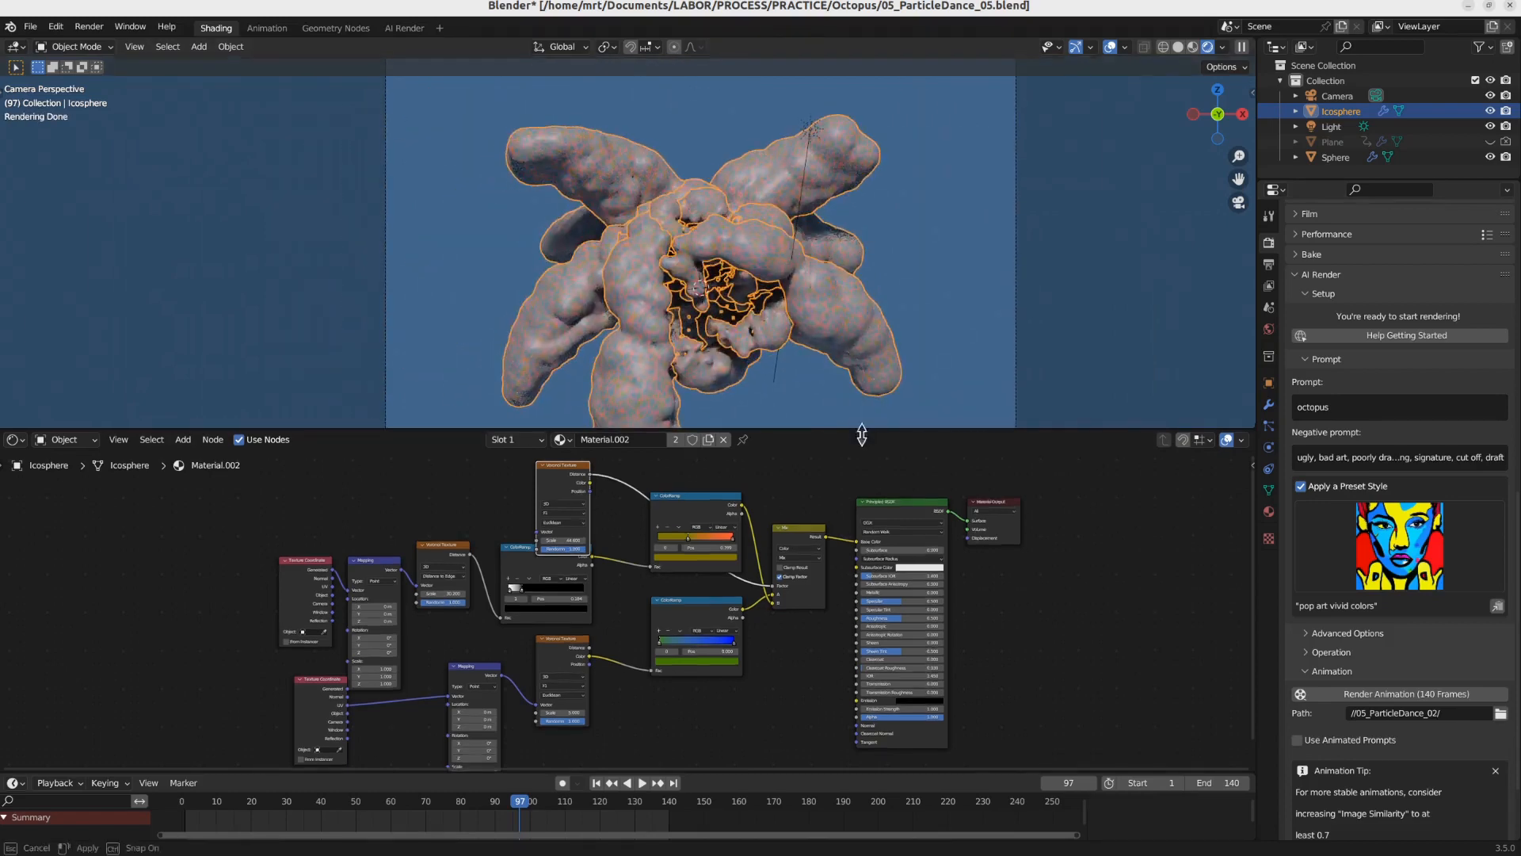
Step: Enlarge the 3D viewport and create a new empty scene, shown from the front in solid shading
drag(863, 429, 860, 502)
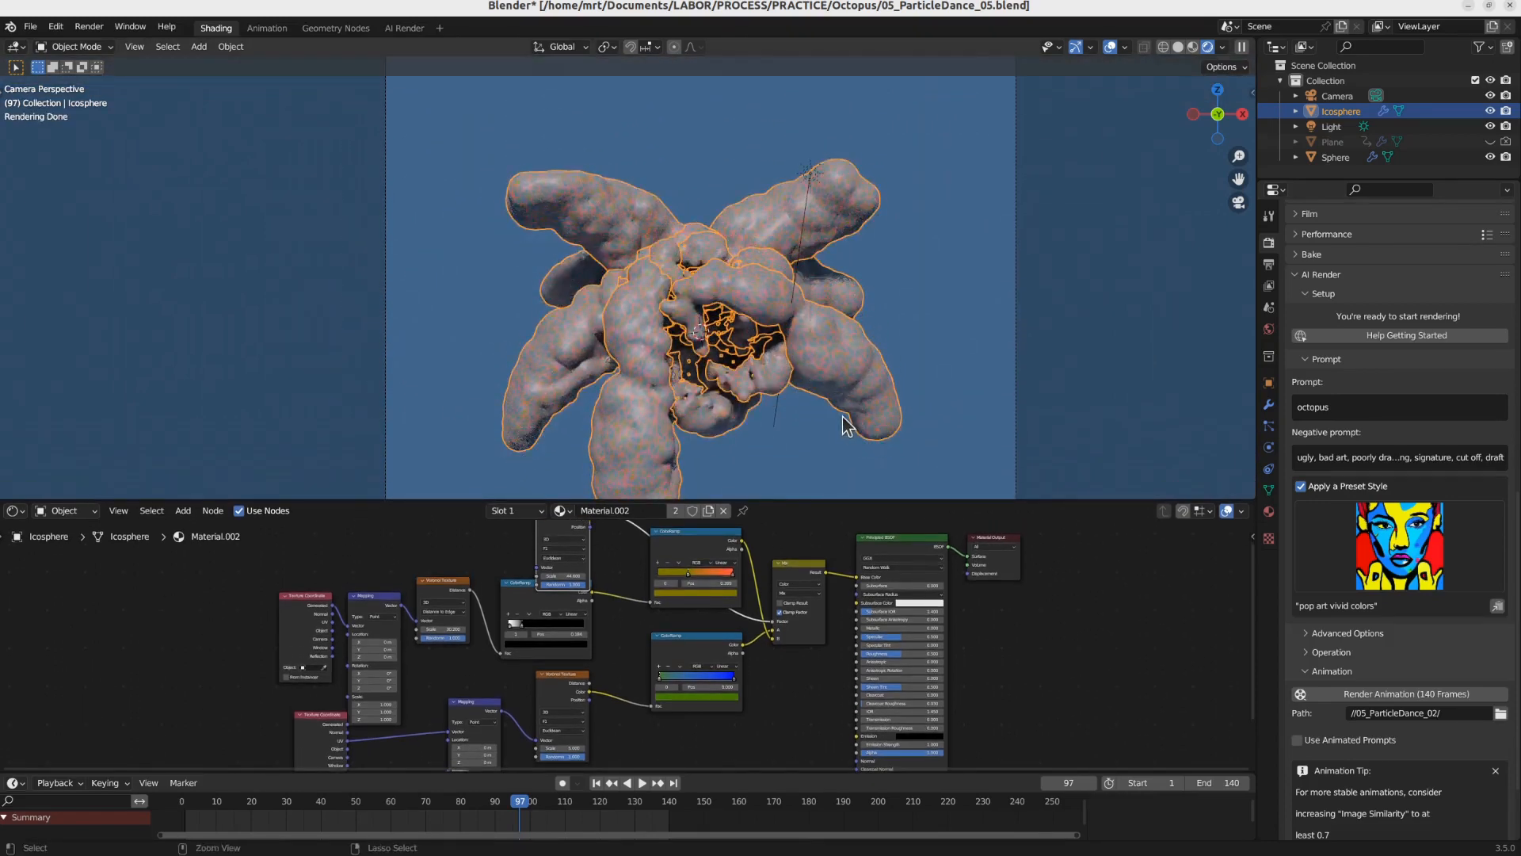
click(1342, 27)
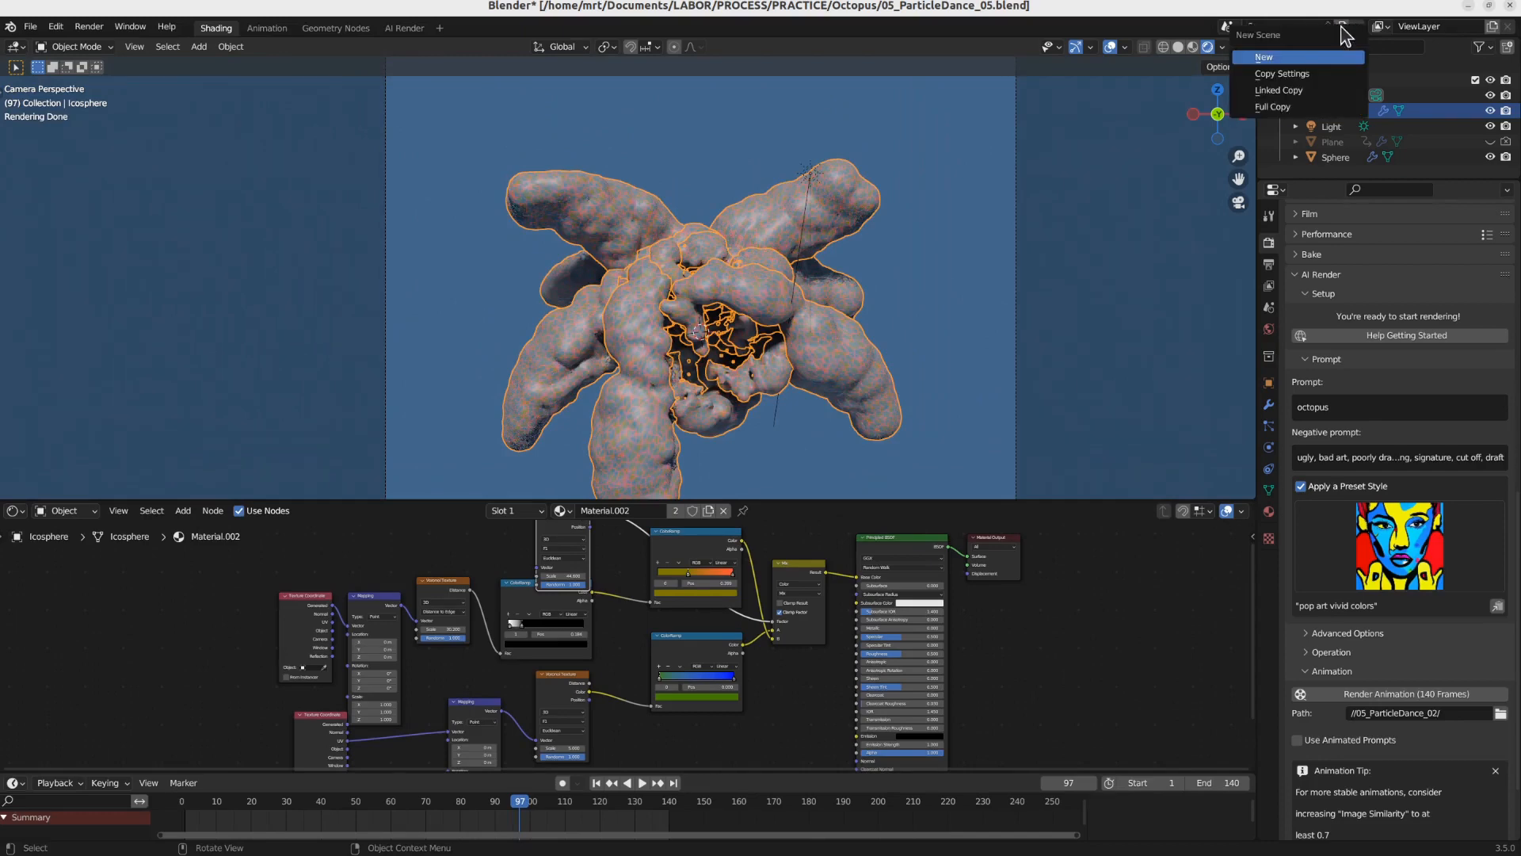
click(1315, 59)
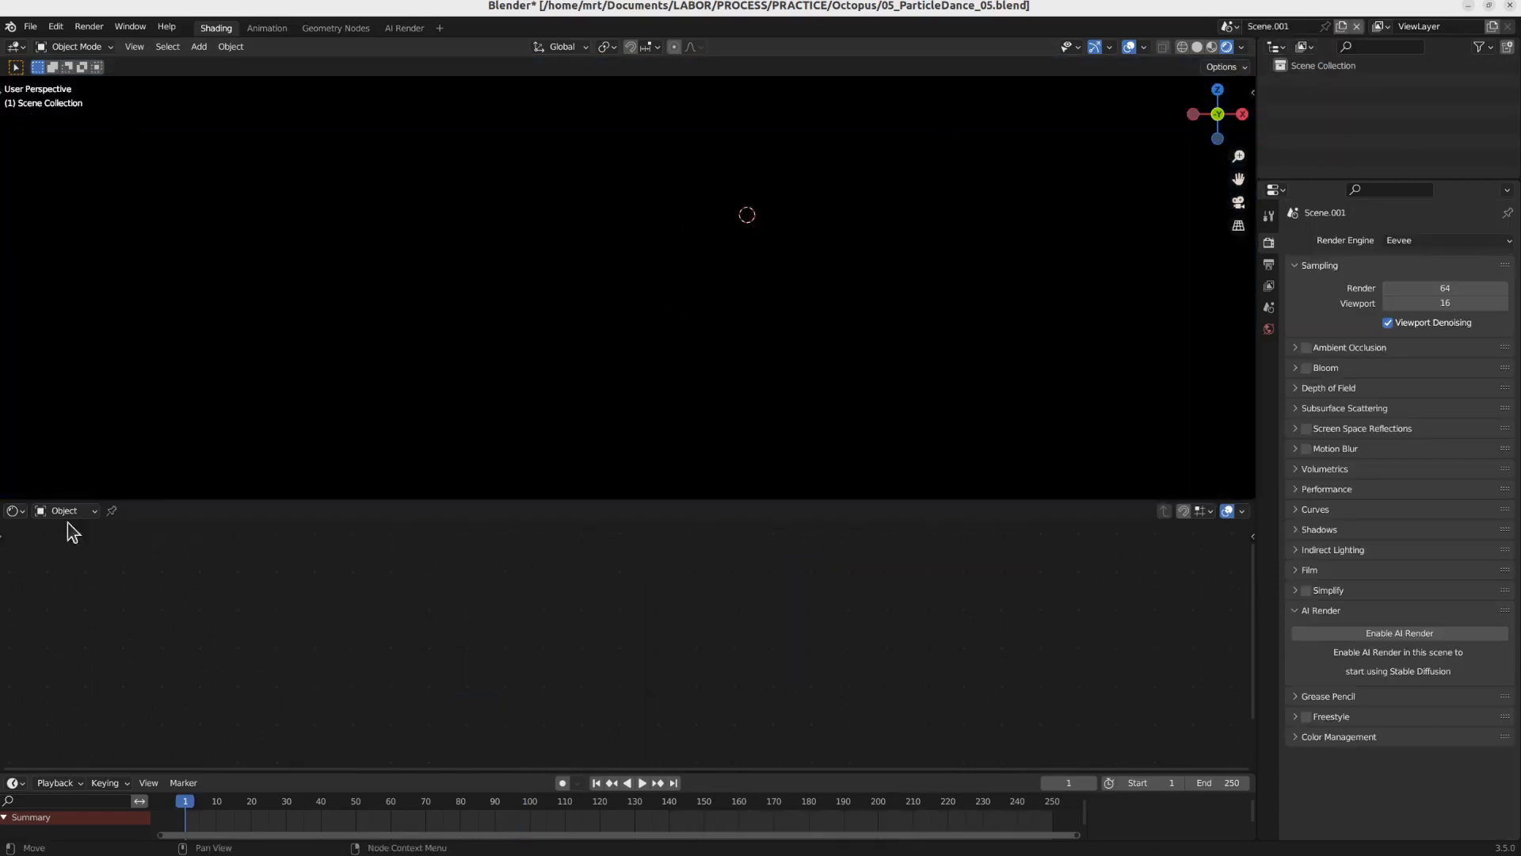
scroll(636, 315, up, 1)
click(1197, 46)
key(KP_1)
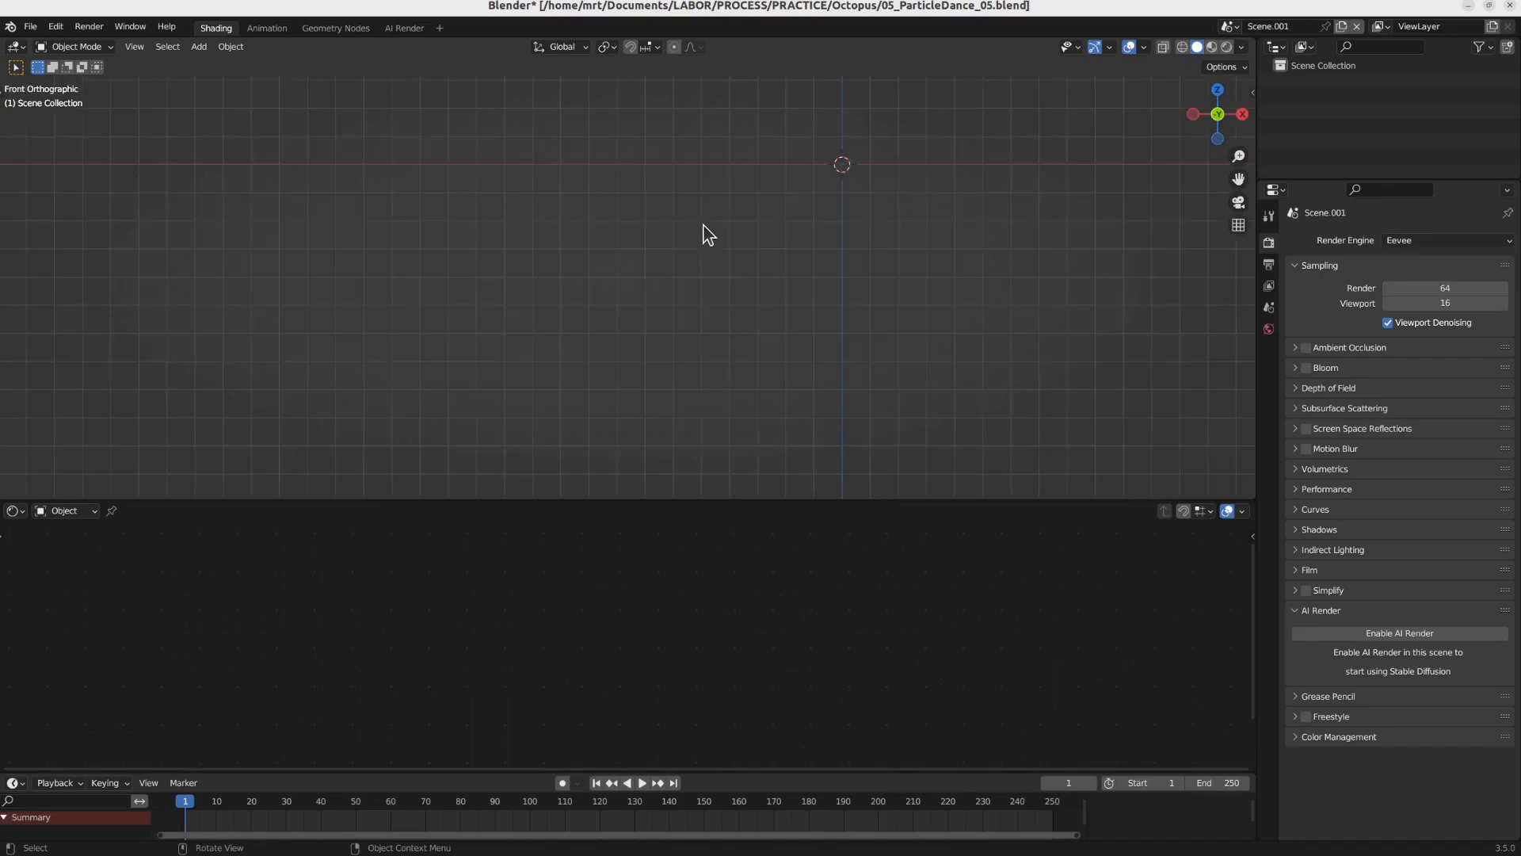
shift+middle_drag(888, 177, 621, 316)
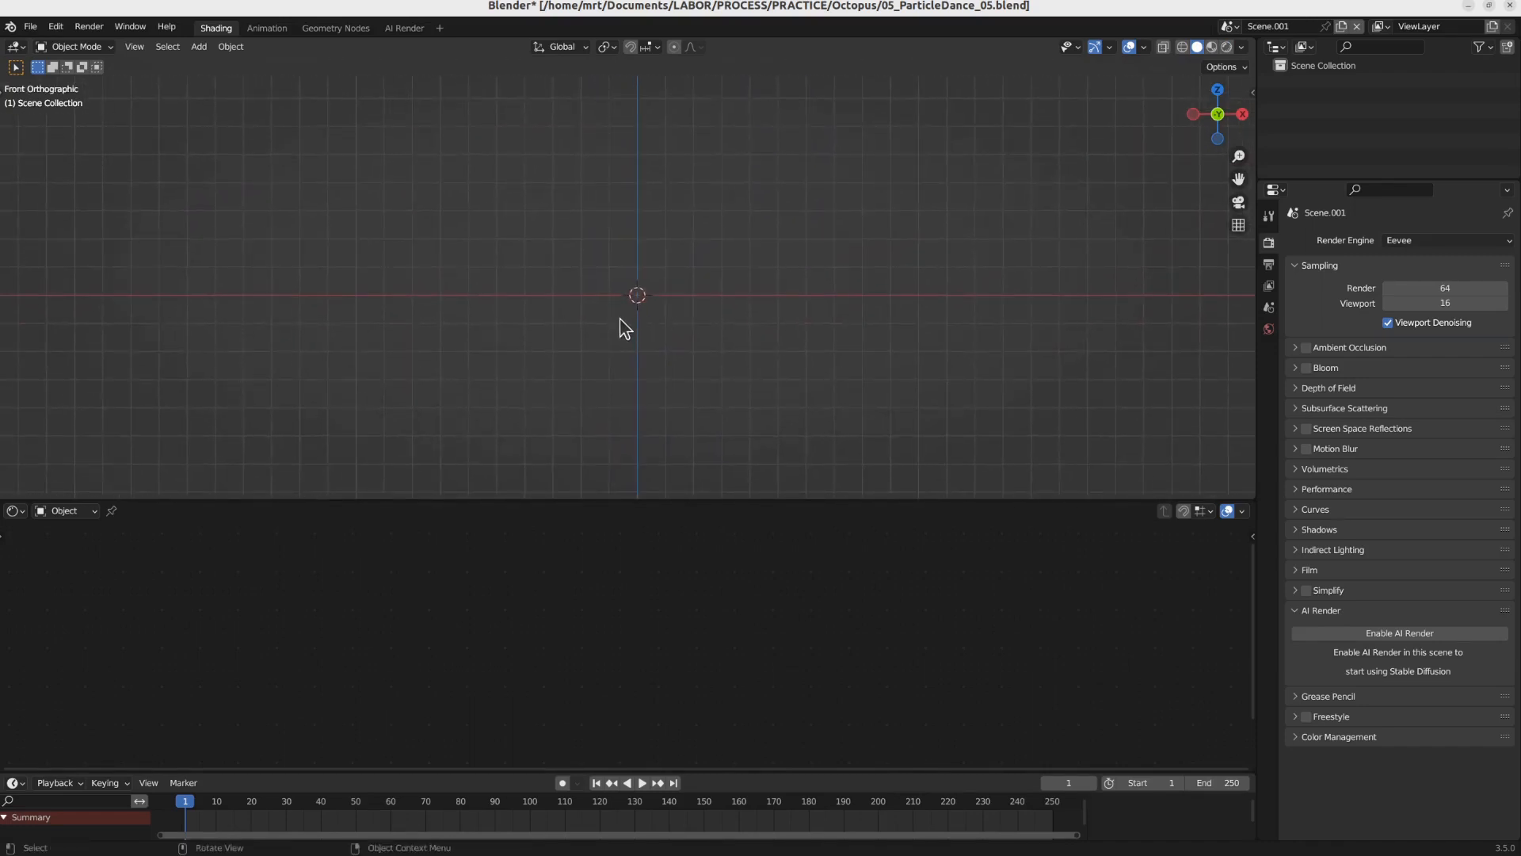
Step: Add a plane at the origin with an emitter particle system and play its emission briefly
key(shift+a)
click(688, 319)
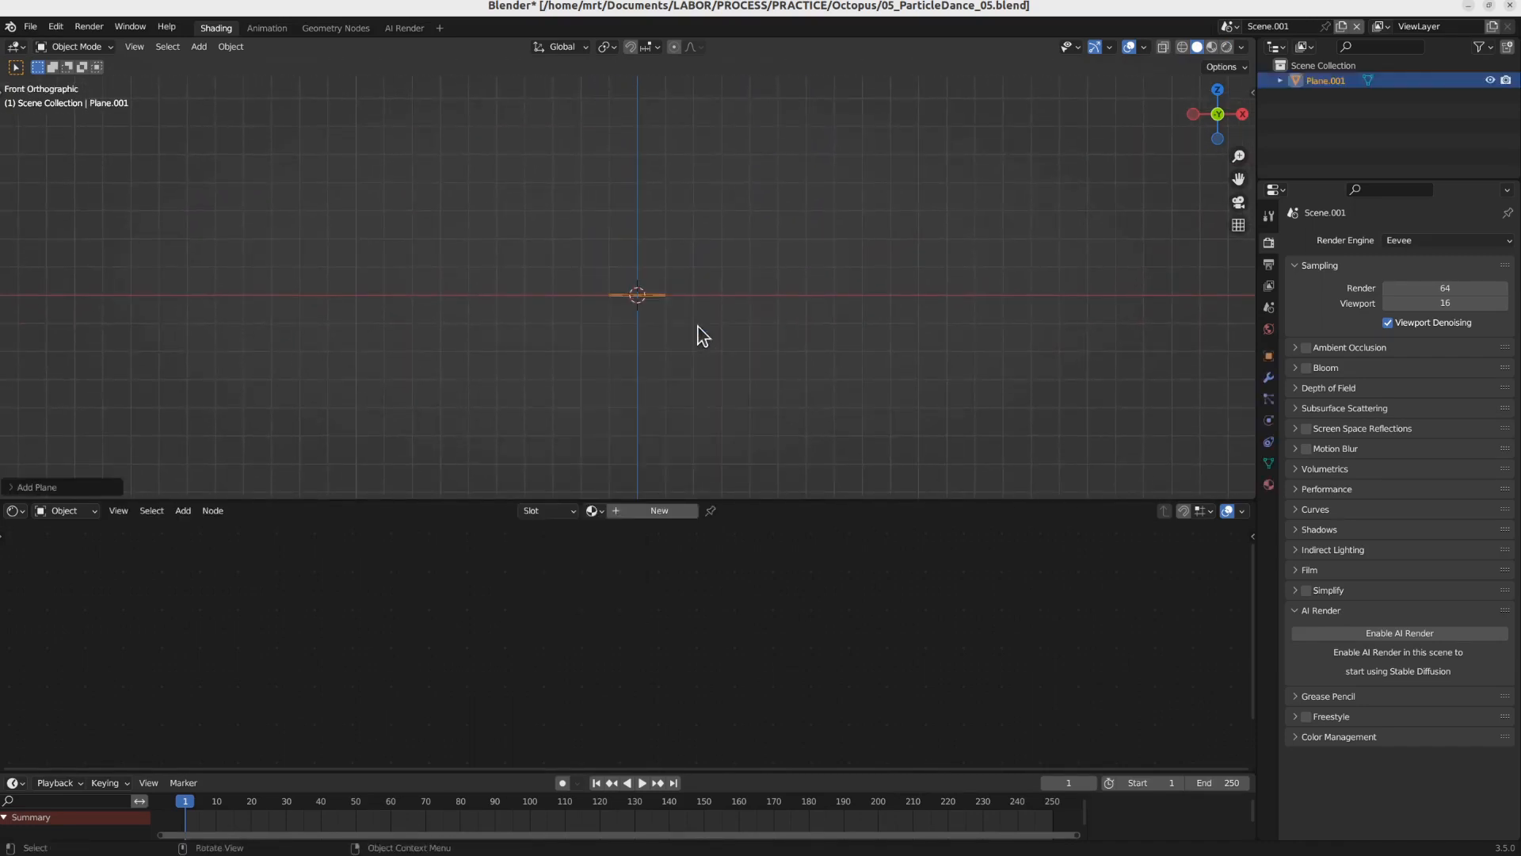
click(1268, 398)
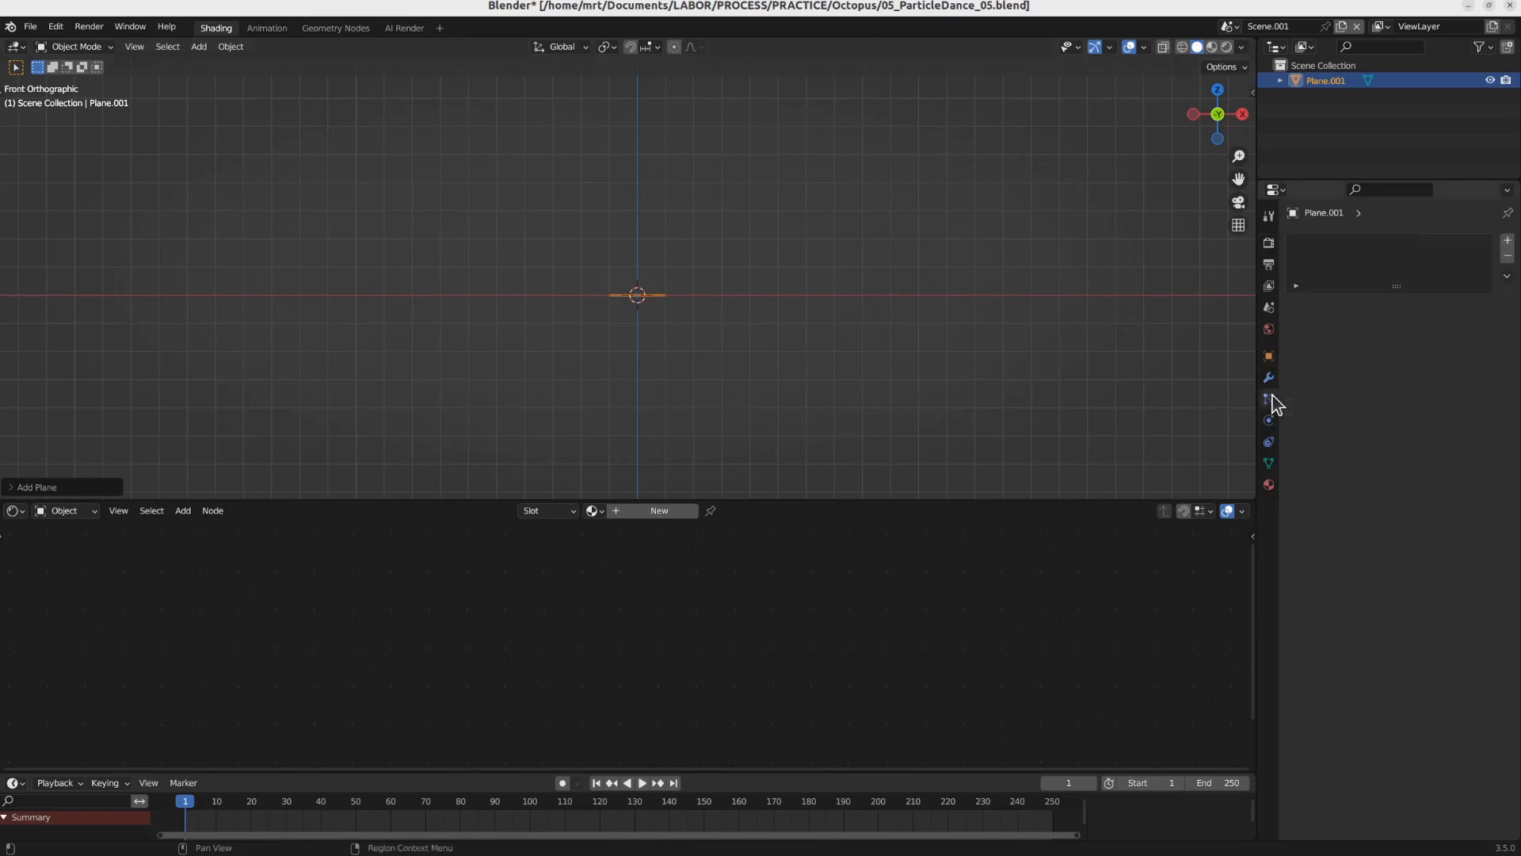
click(1506, 240)
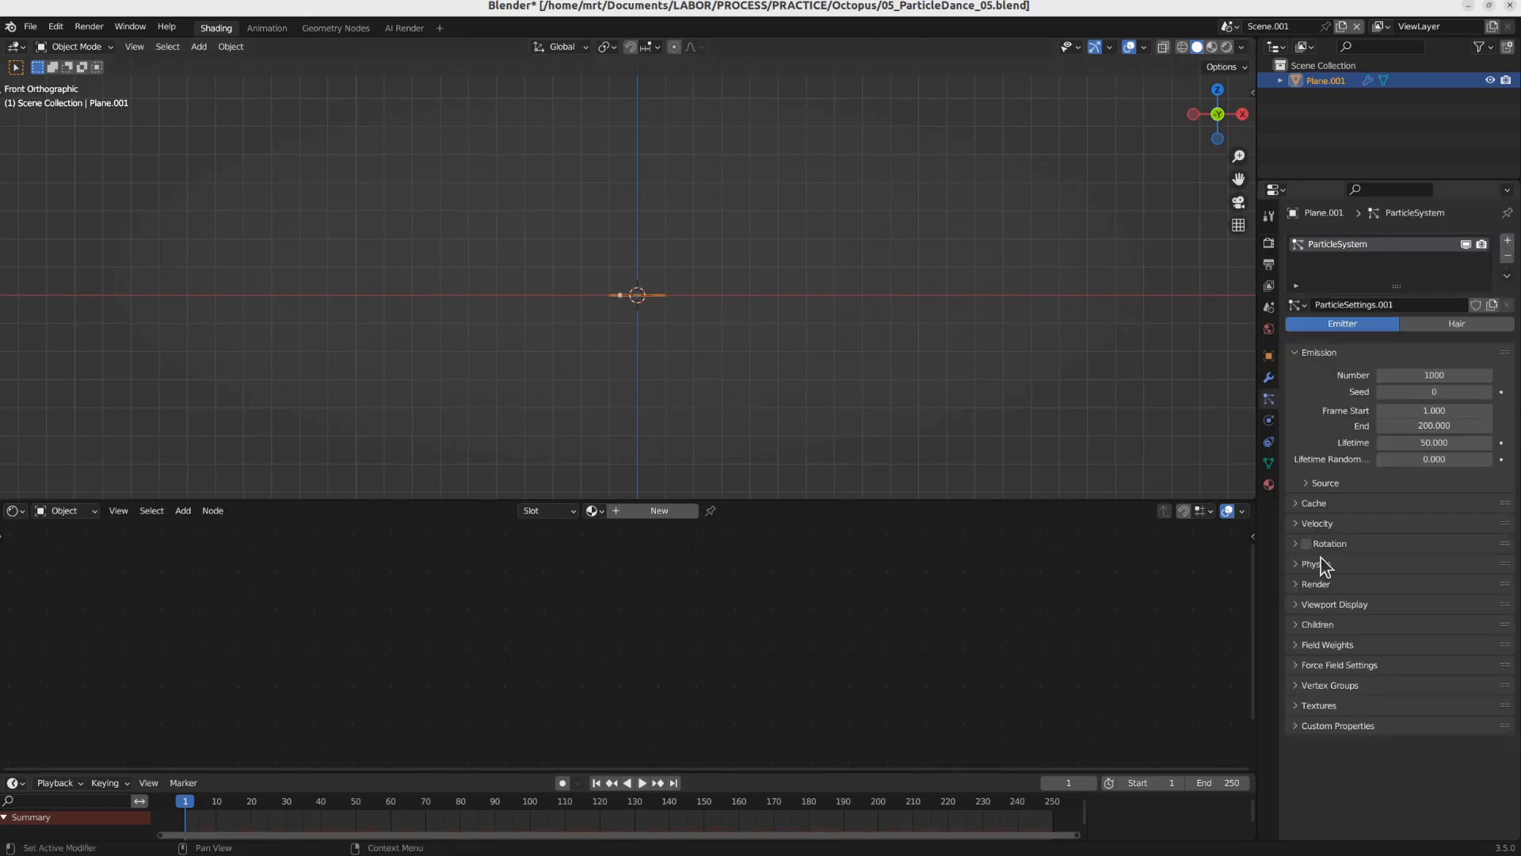
key(space)
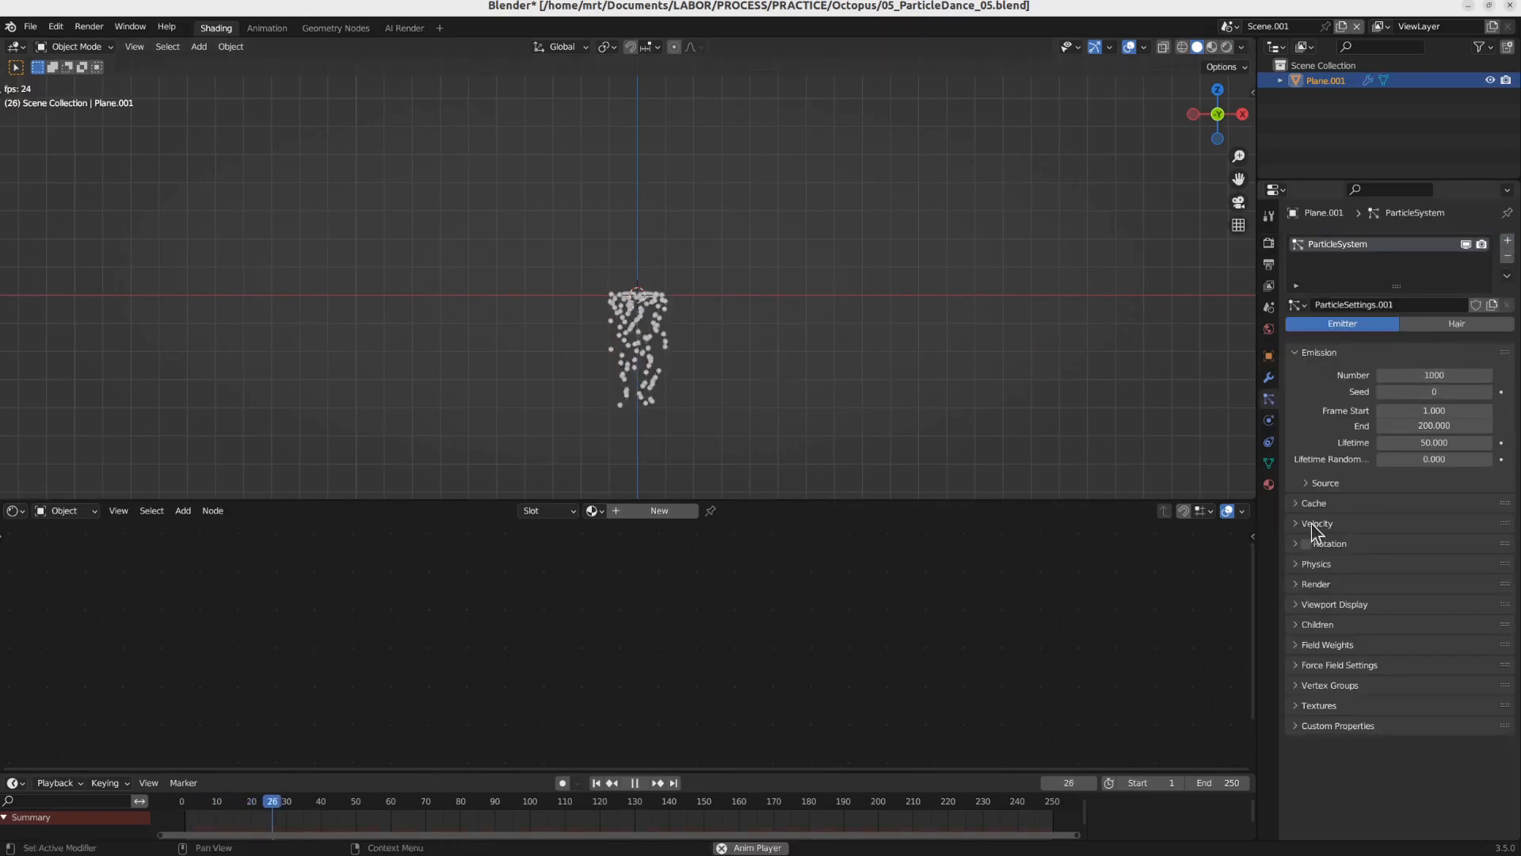
key(space)
Step: Try a normal velocity of 5 m/s for the plane's particles and play the emission
click(1316, 483)
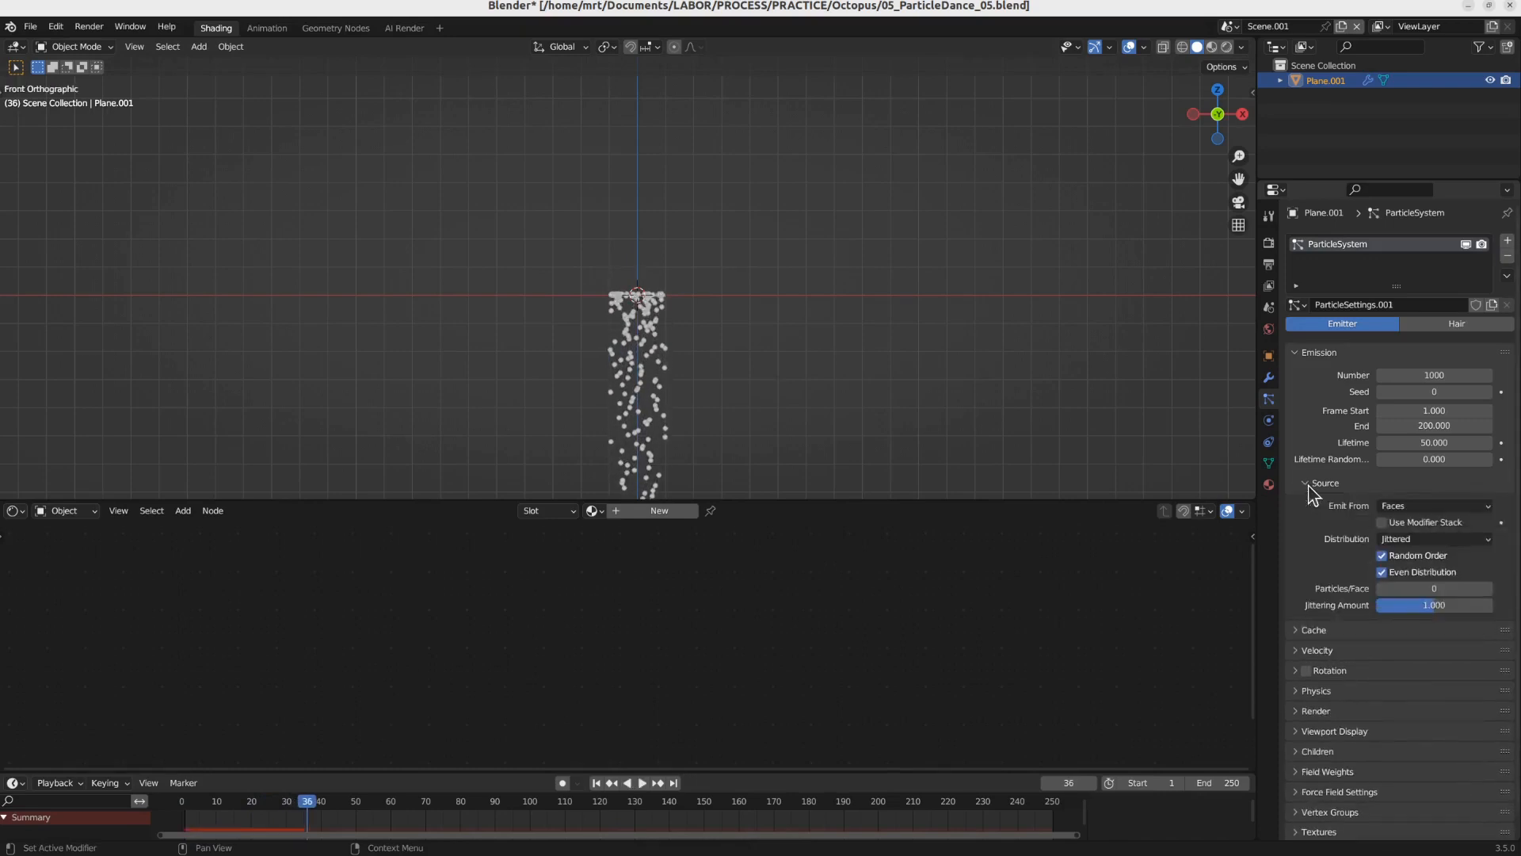
click(1317, 482)
click(1316, 522)
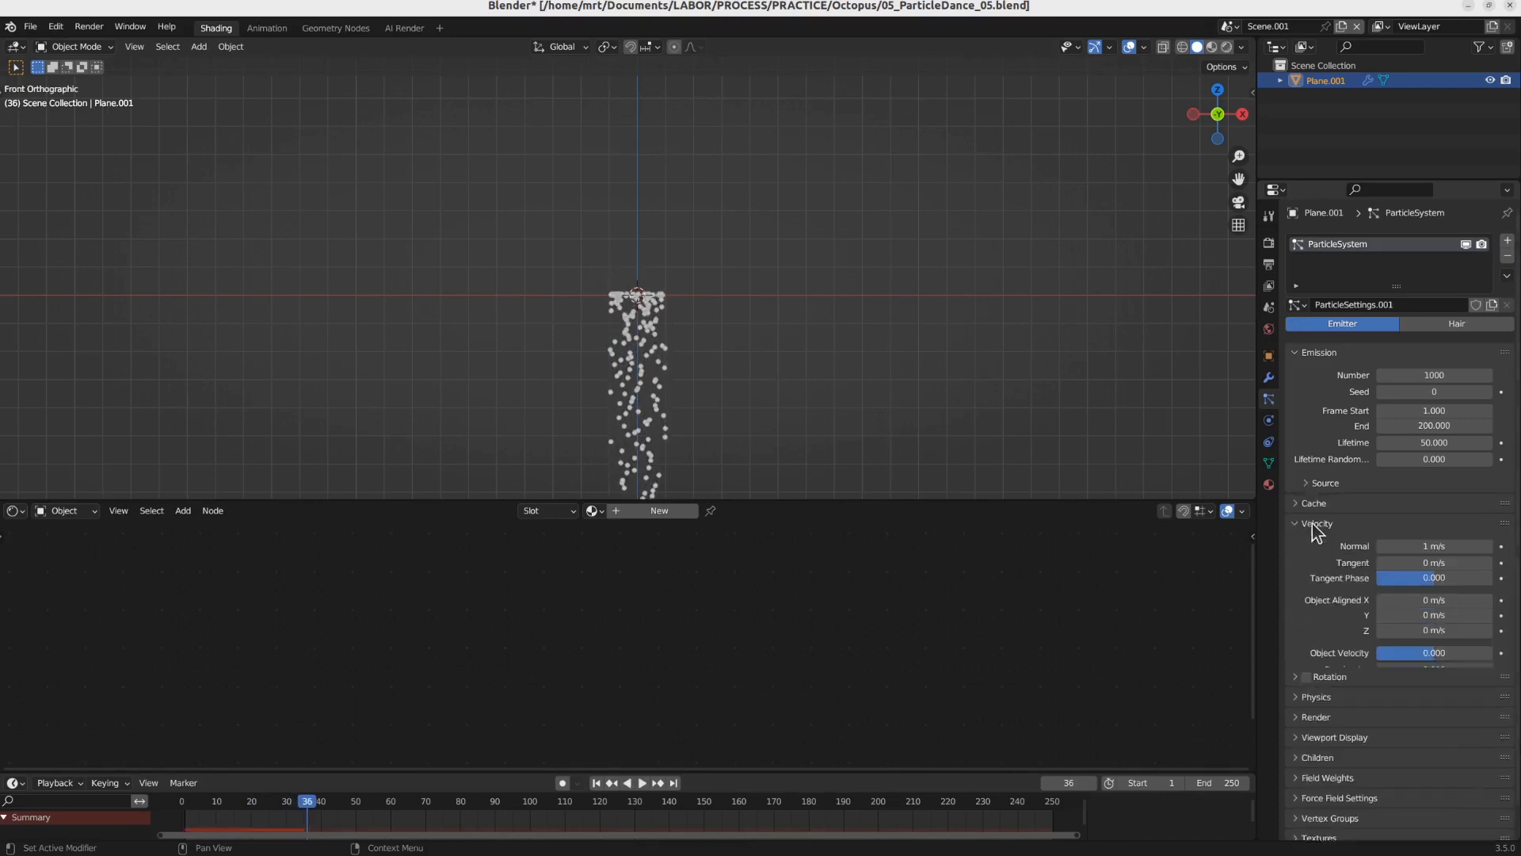
drag(1412, 546, 1407, 546)
click(1444, 546)
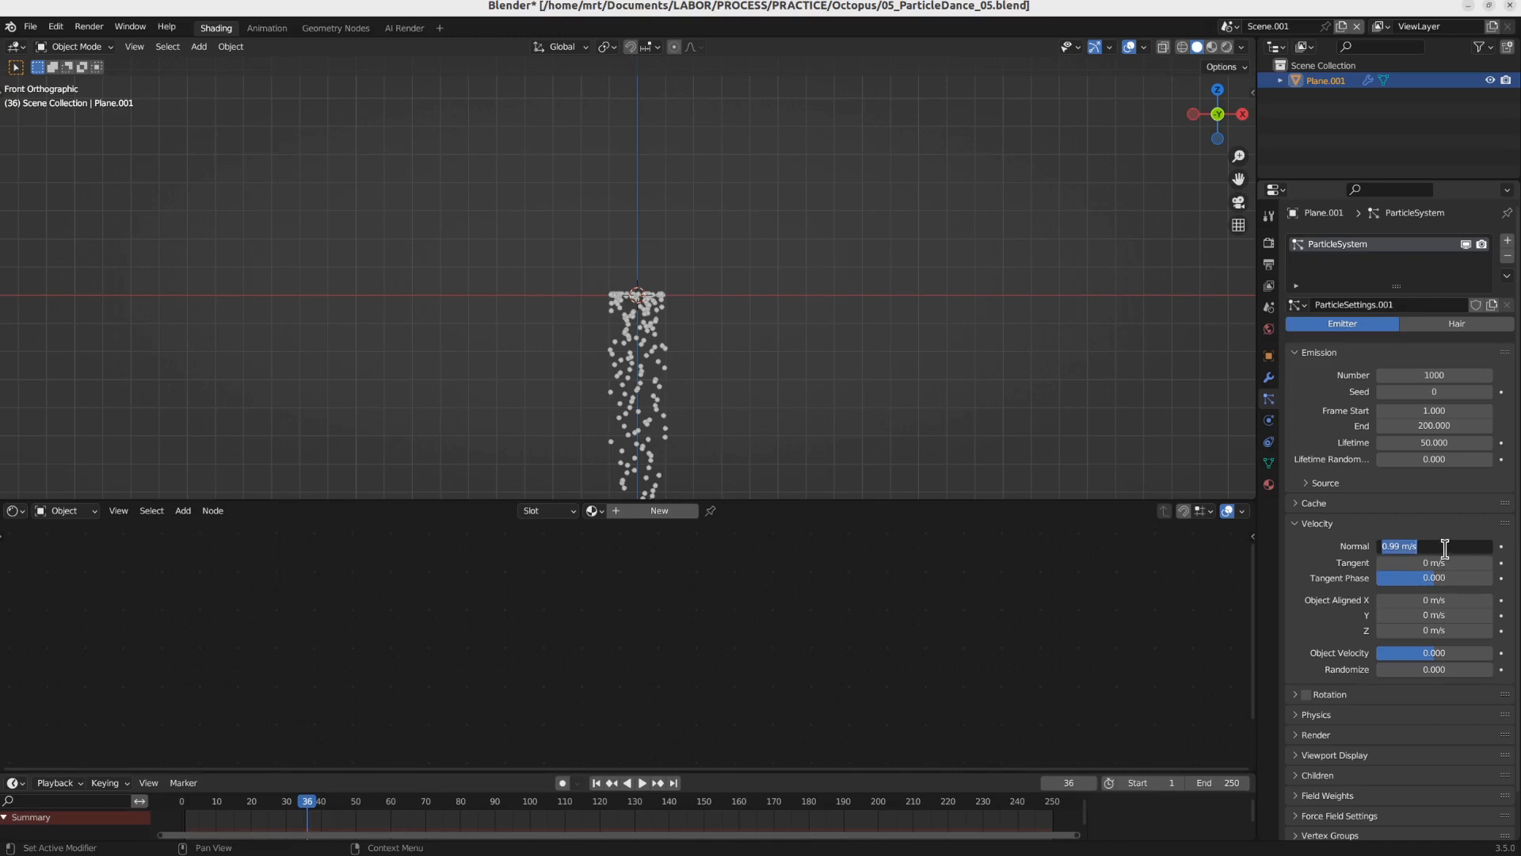
text(5)
key(Return)
key(space)
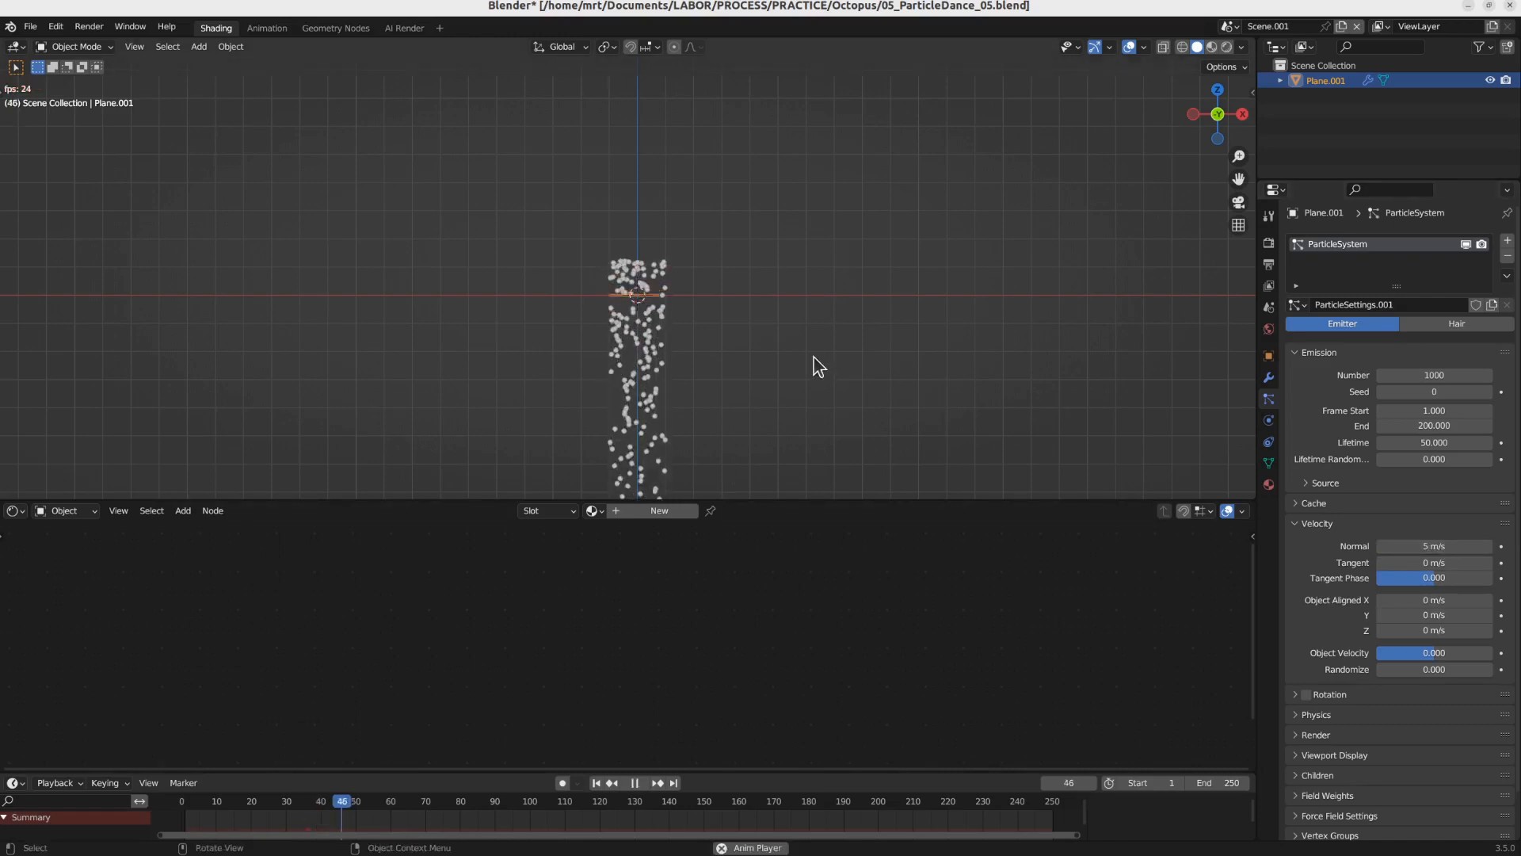
Step: Set the particles' normal velocity to 10 m/s, watch the emission and stop playback
click(1436, 545)
text(10)
key(Return)
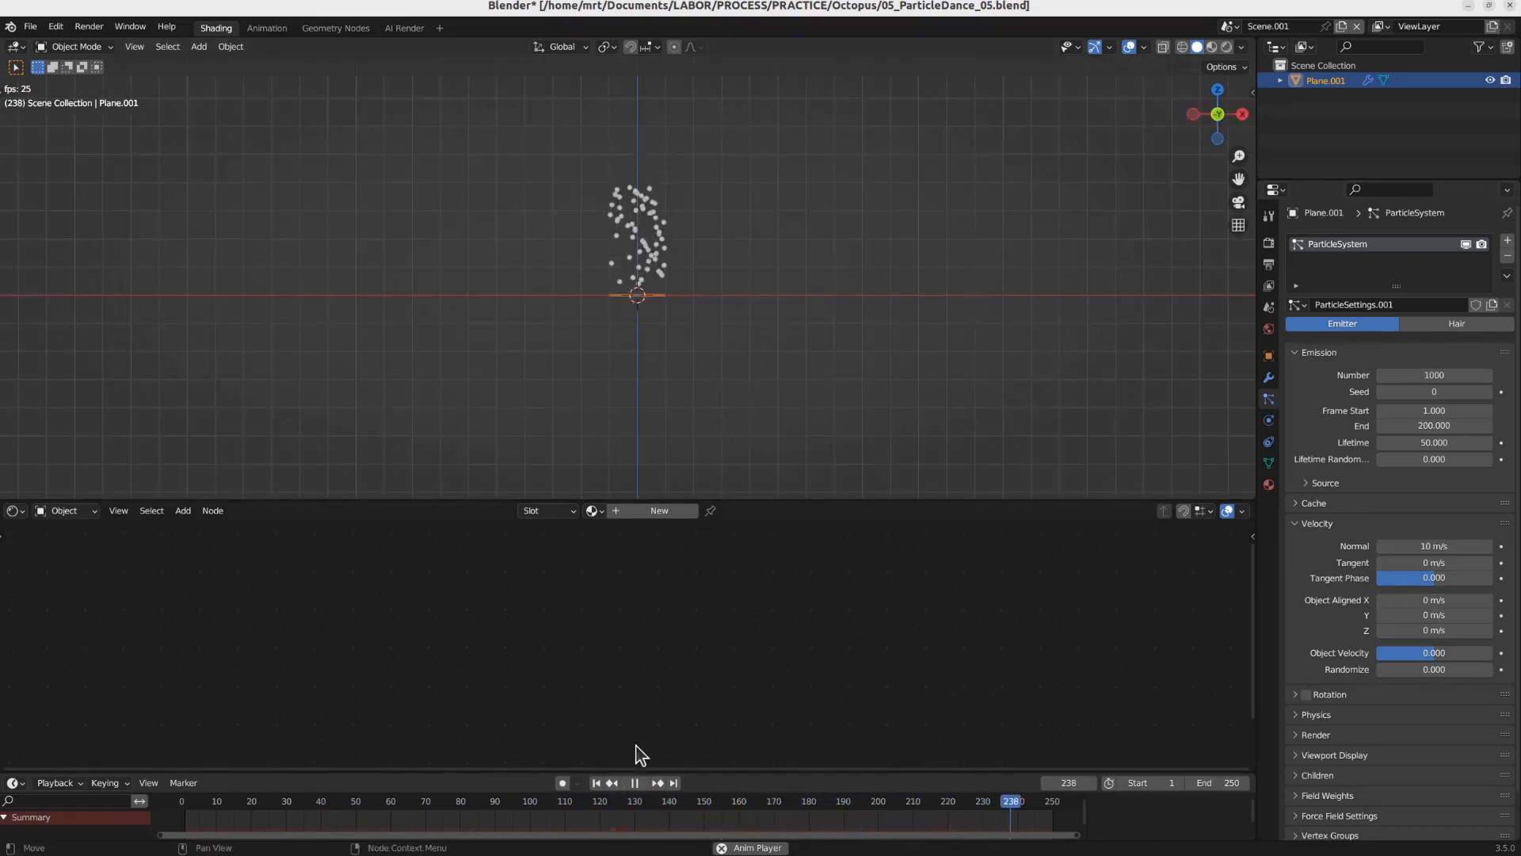
click(635, 783)
Step: Set the scene's end frame to 120
click(1215, 783)
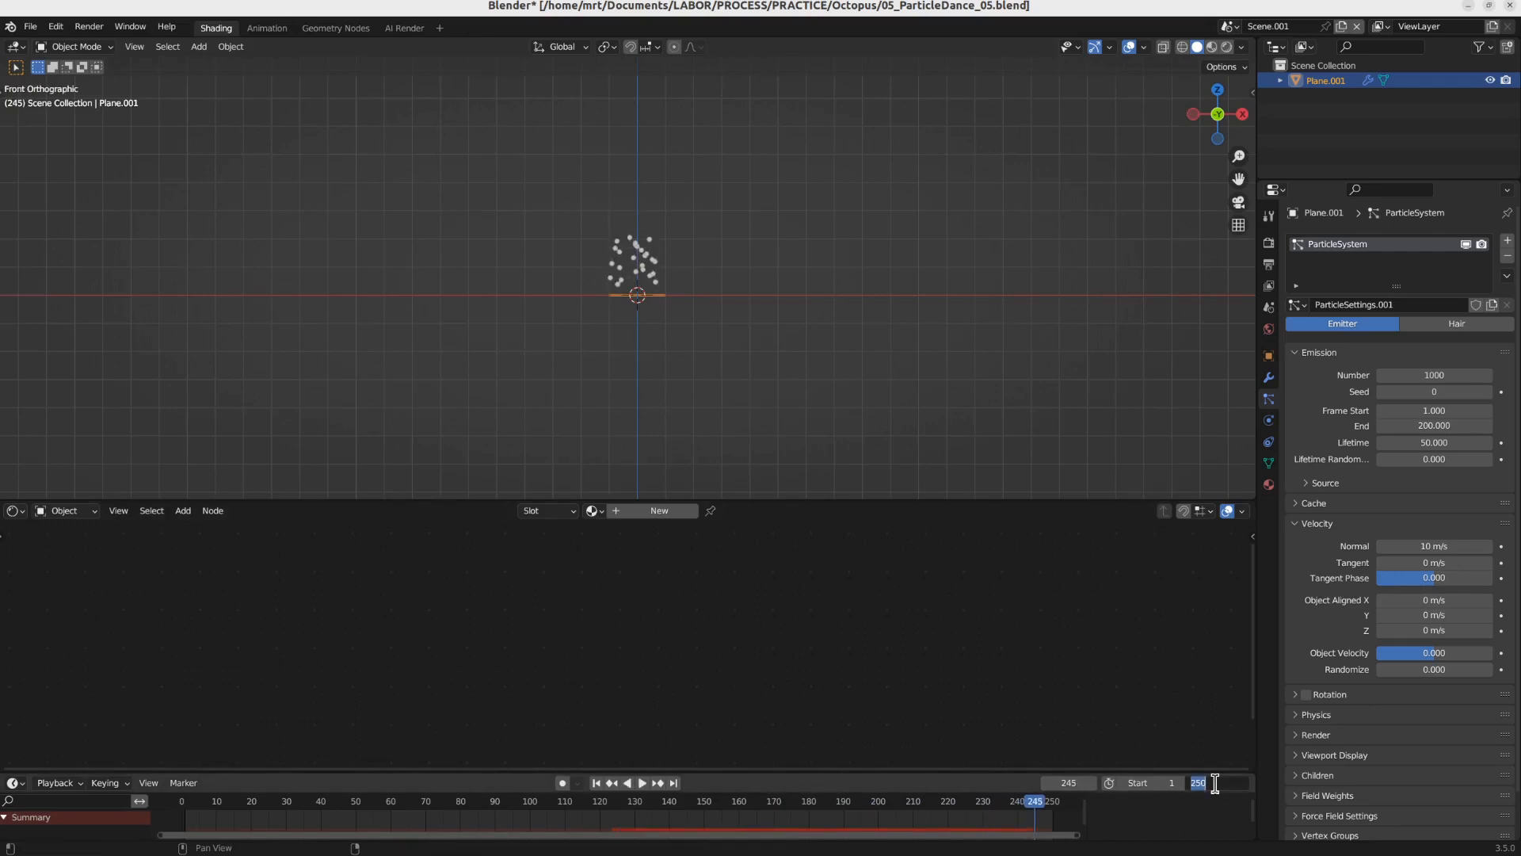
text(120)
key(Return)
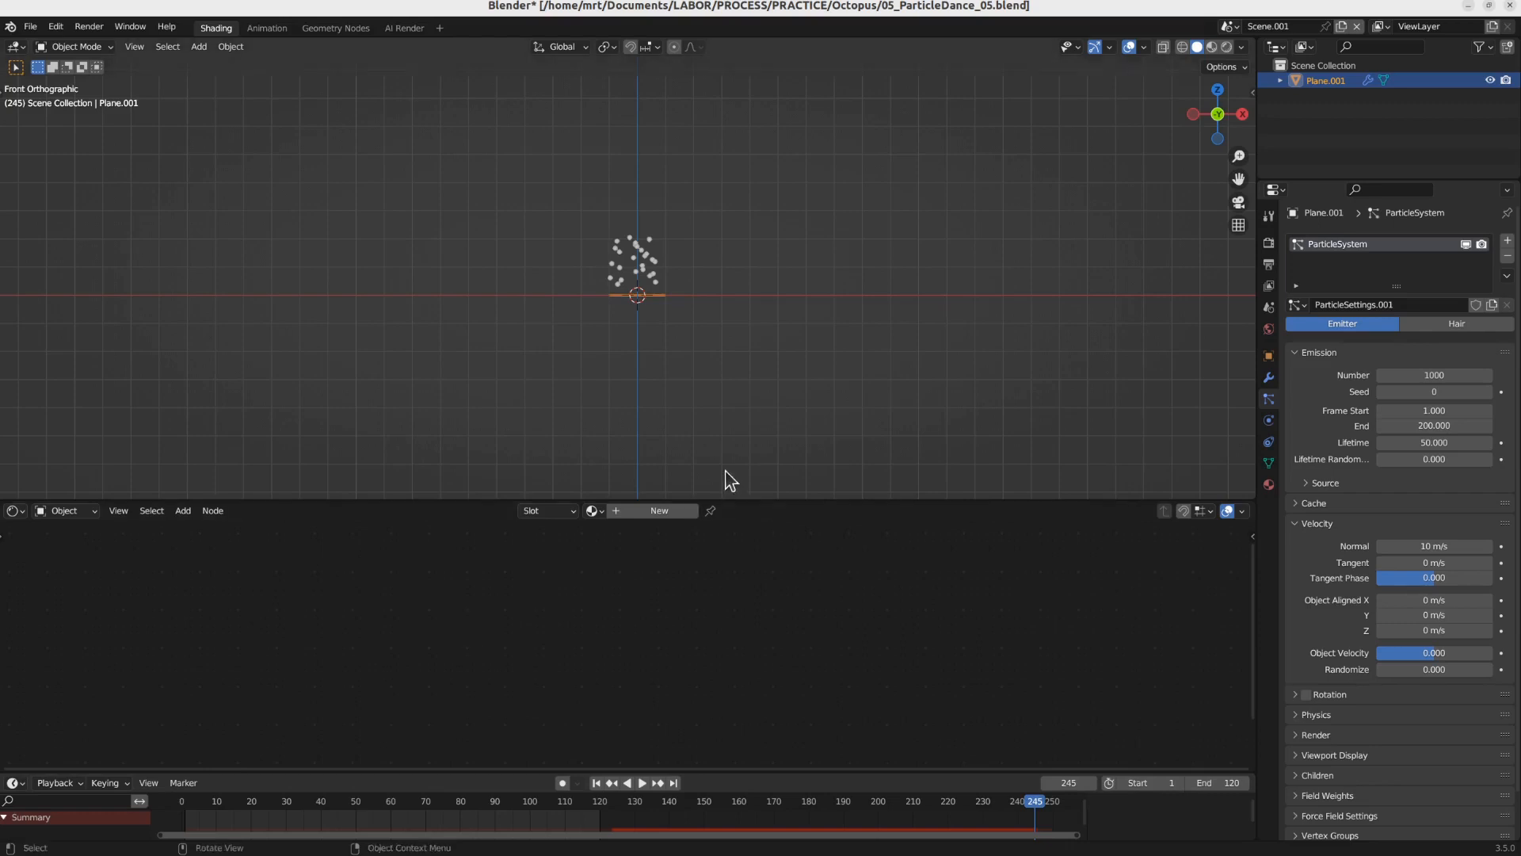
Step: Enable auto keying at frame 0 and record the plane's rotation freehand while the animation plays
click(183, 801)
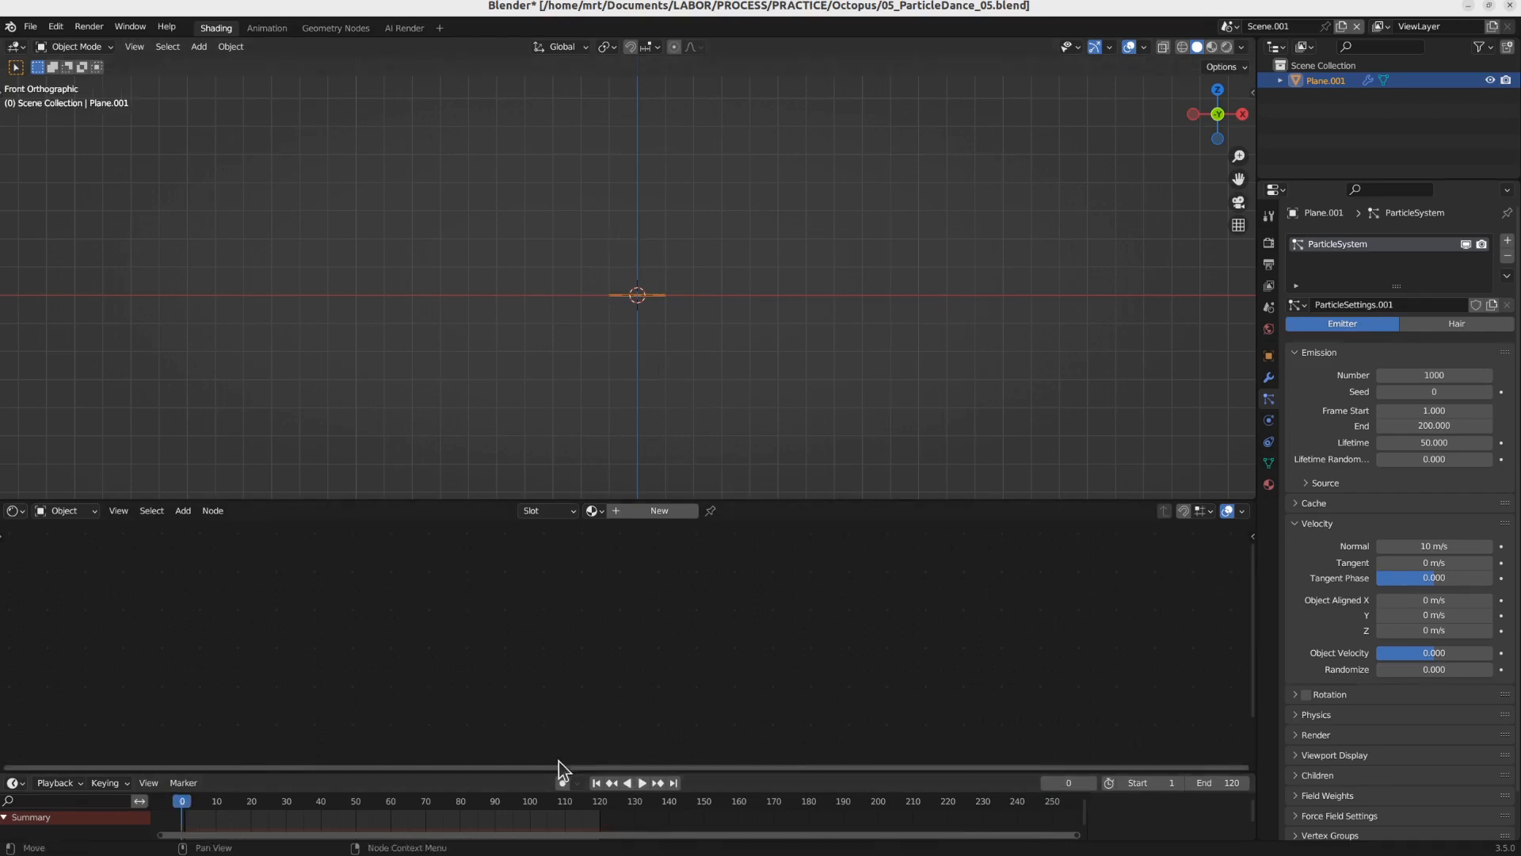
click(562, 783)
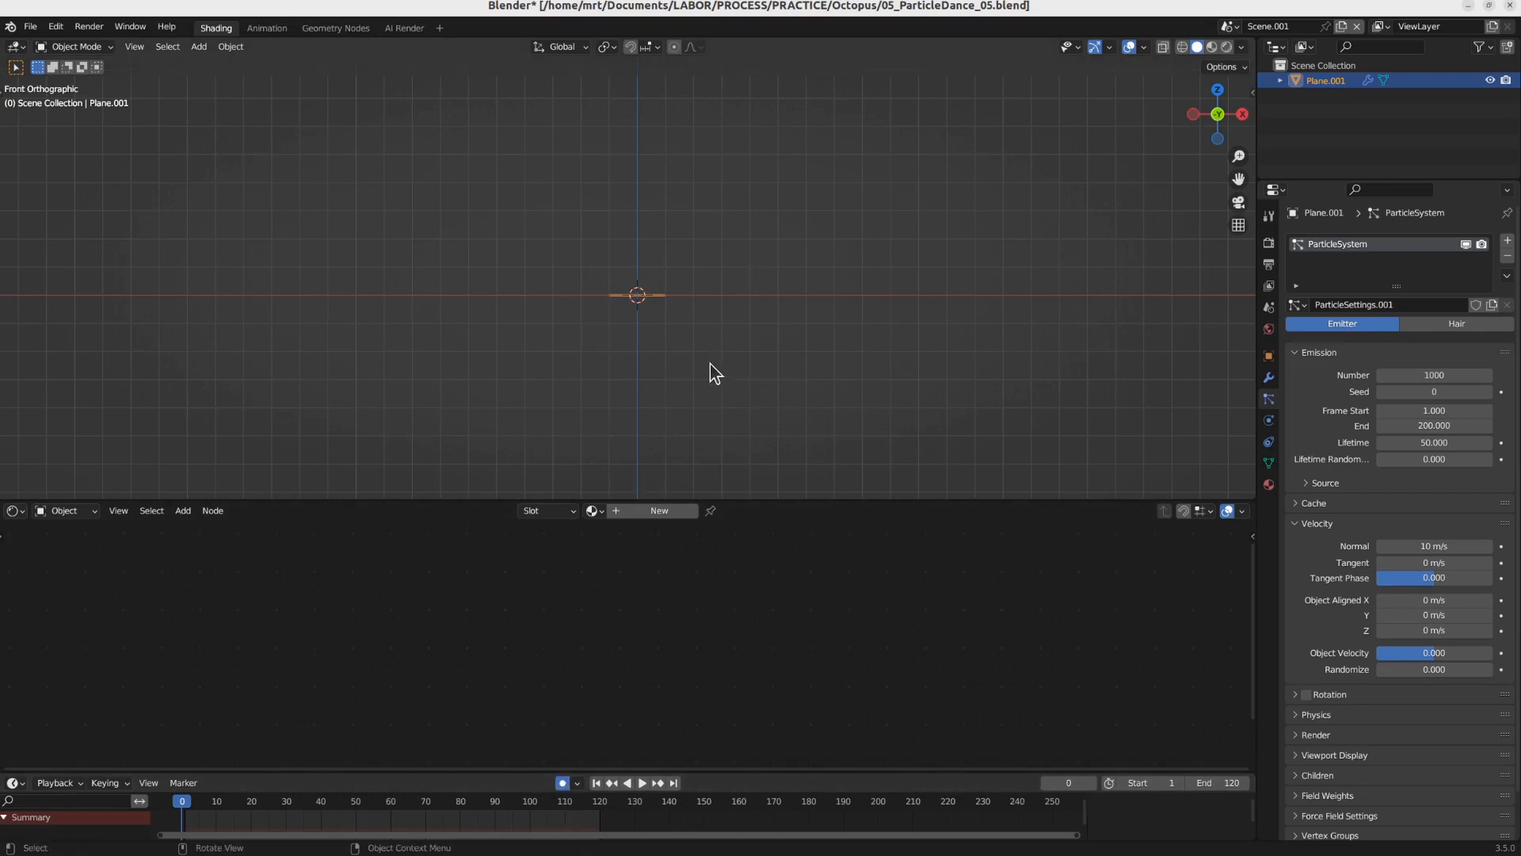
key(space)
key(r)
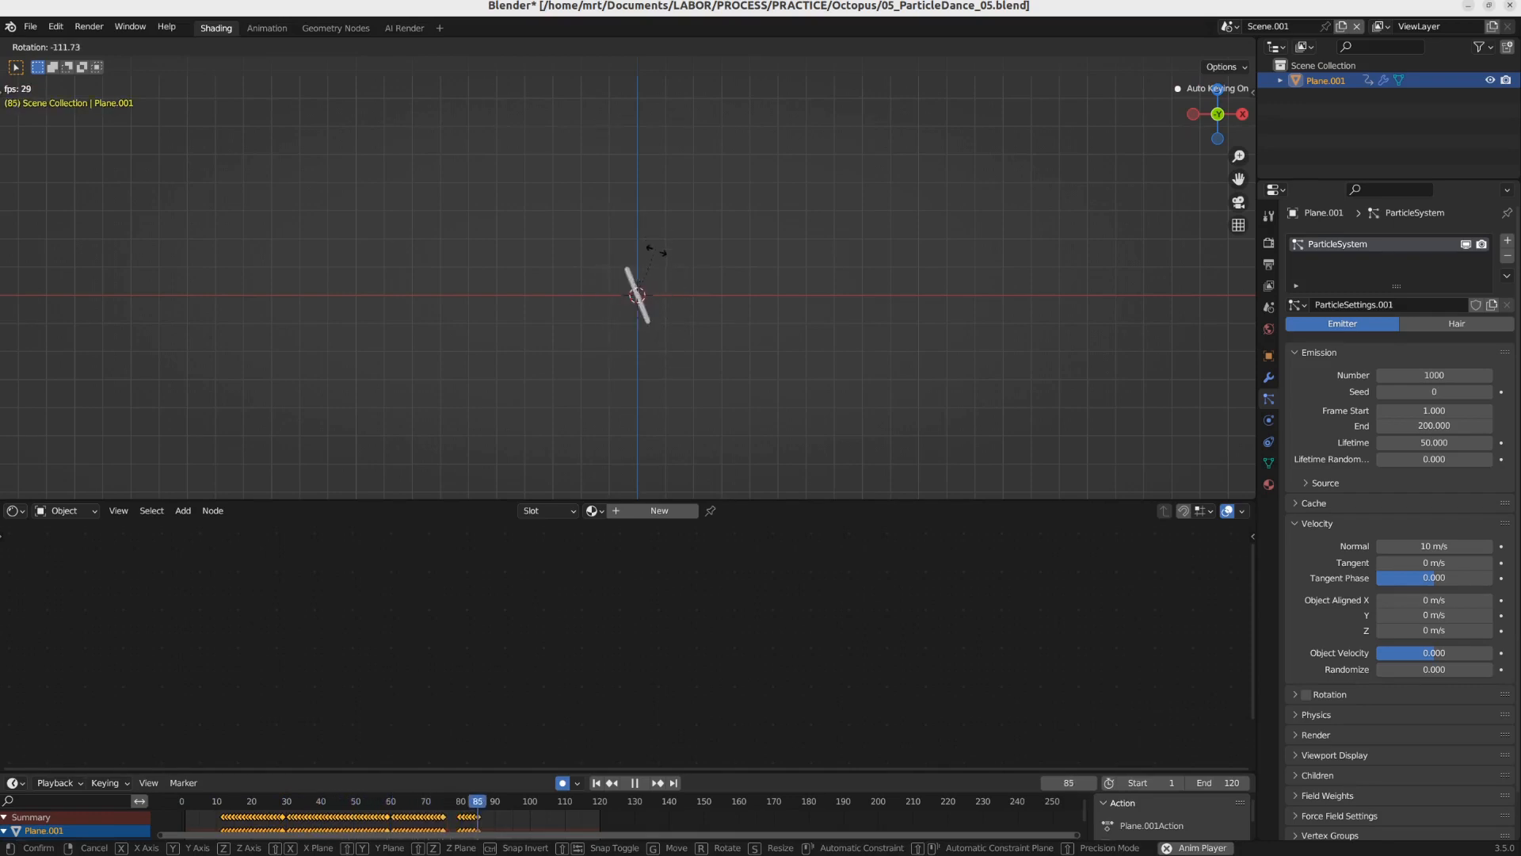
click(660, 319)
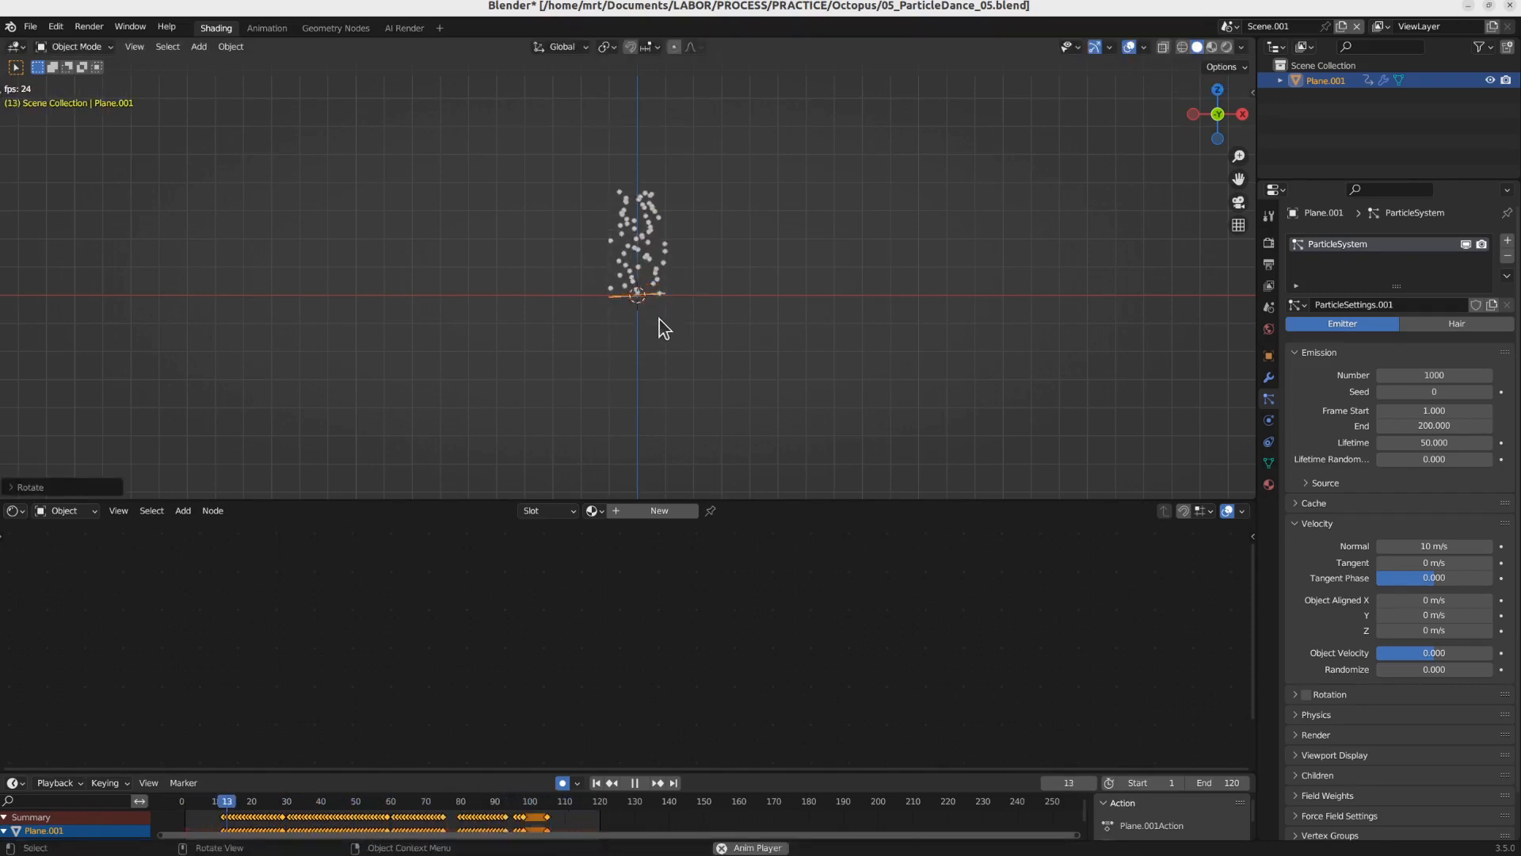
key(space)
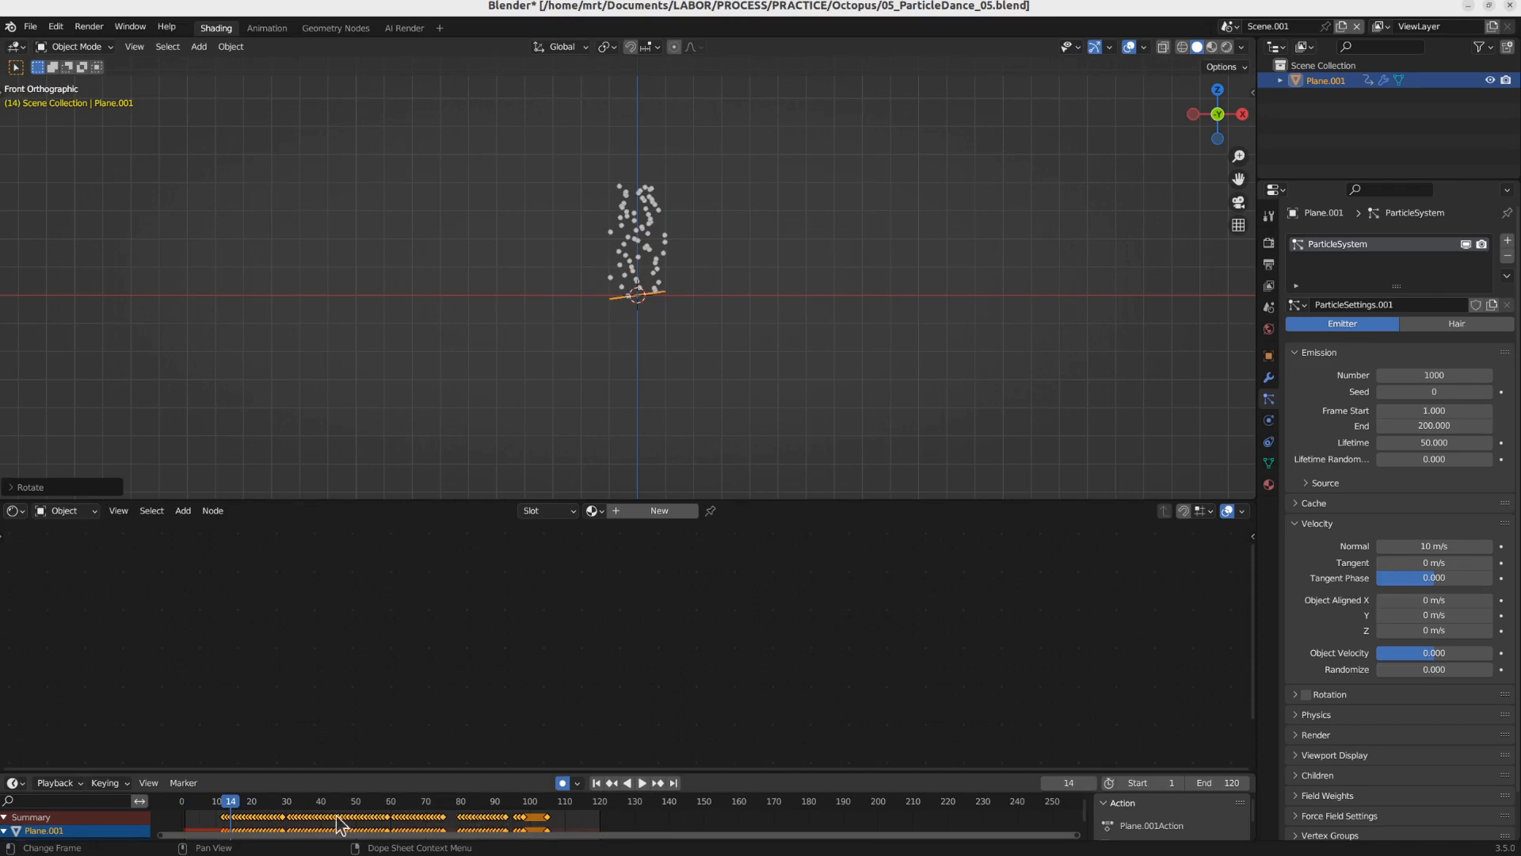
Step: Return to frame 1, shift the rotation keyframes to start near it and stretch them to about frame 166
drag(238, 824, 188, 816)
key(space)
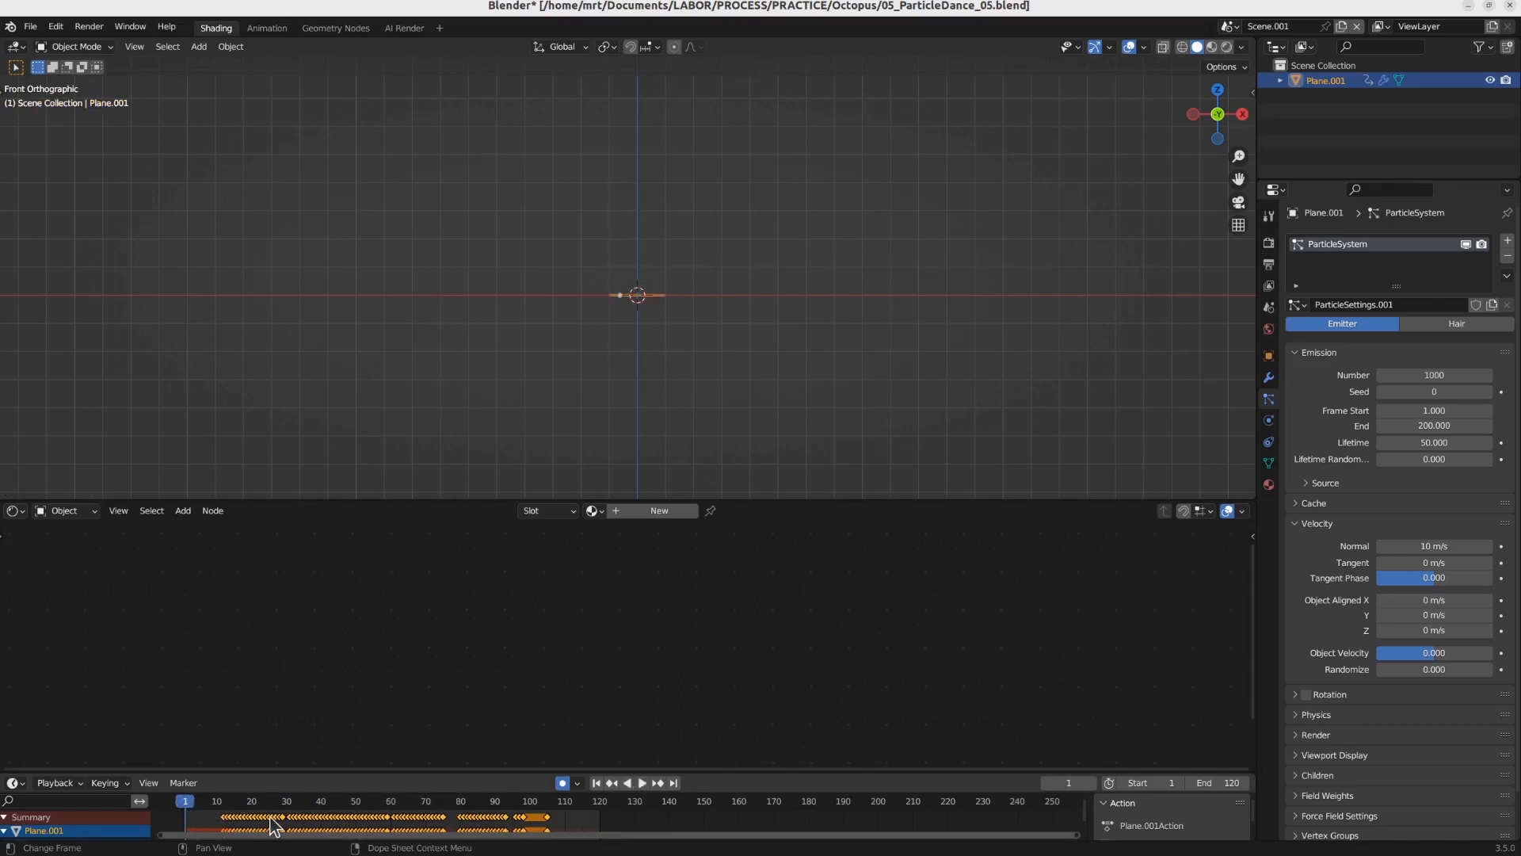
key(g)
click(340, 827)
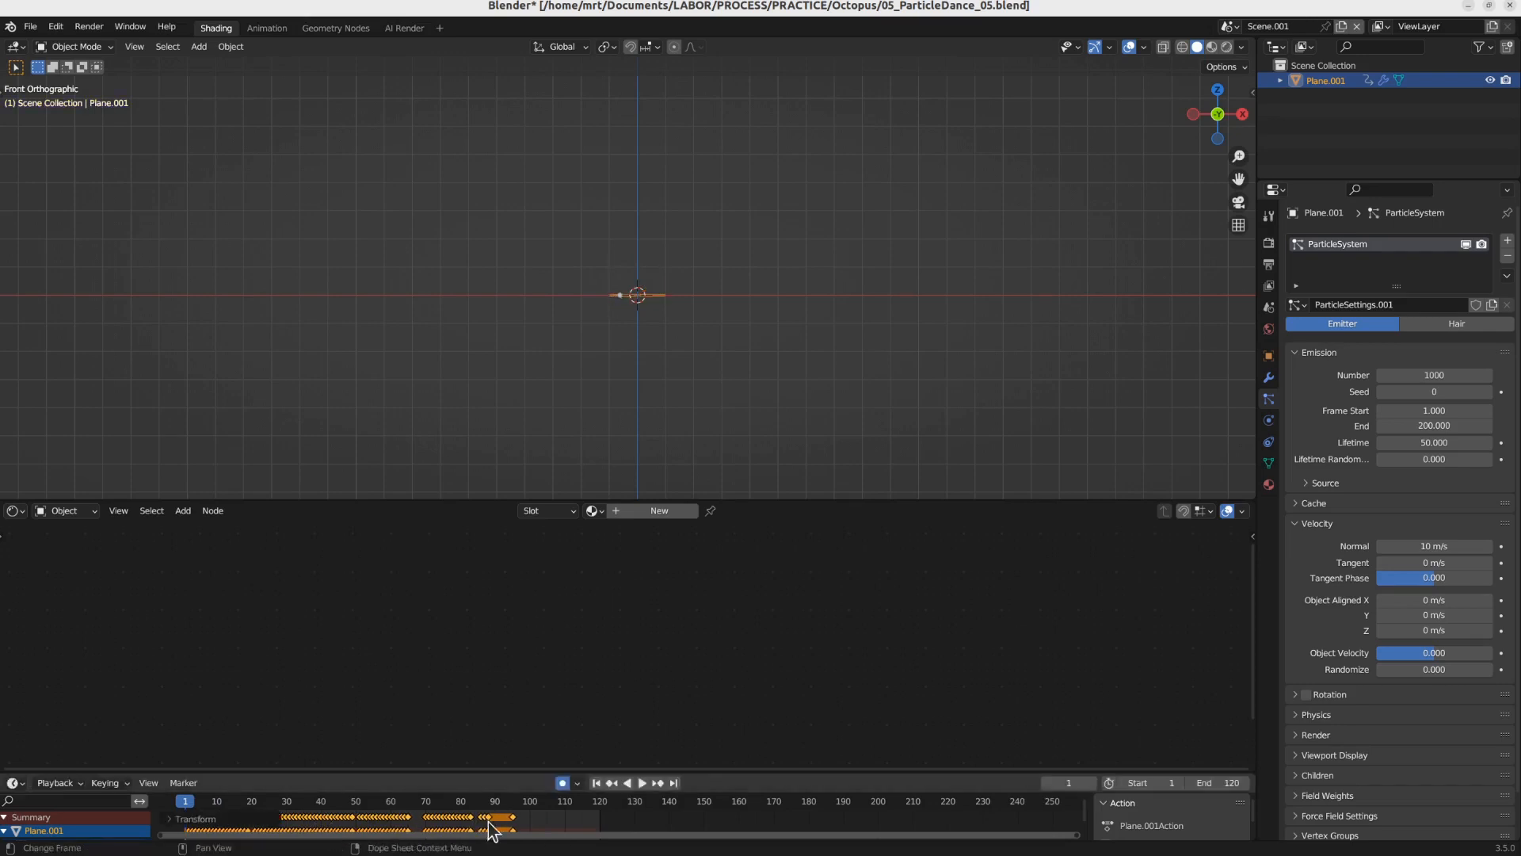
key(s)
click(476, 823)
scroll(446, 823, down, 2)
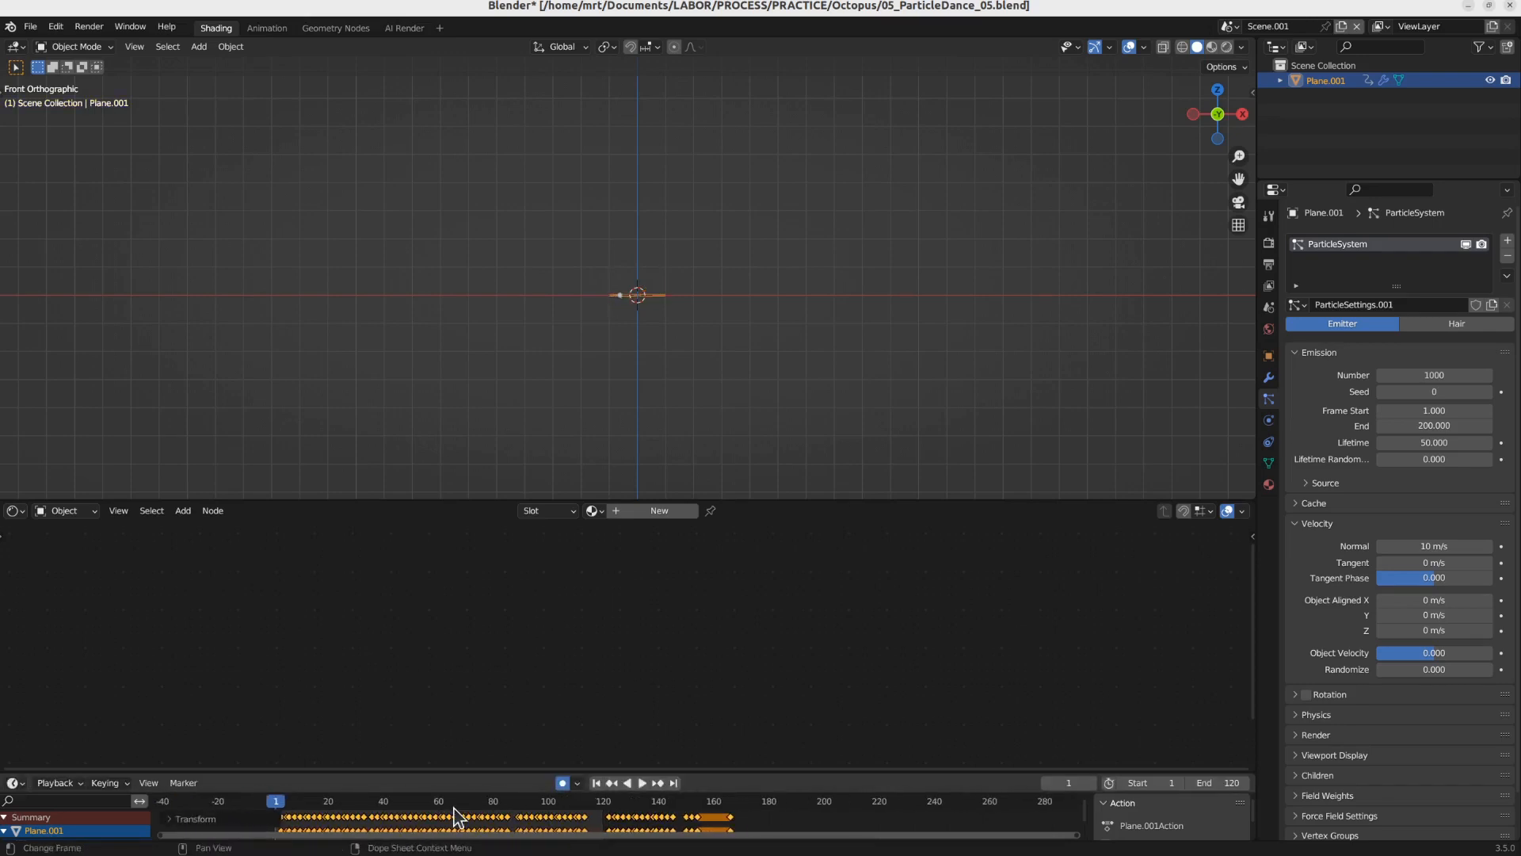
Step: Stretch the plane's rotation keyframes further to about frame 242 and play back the slower particle motion
key(space)
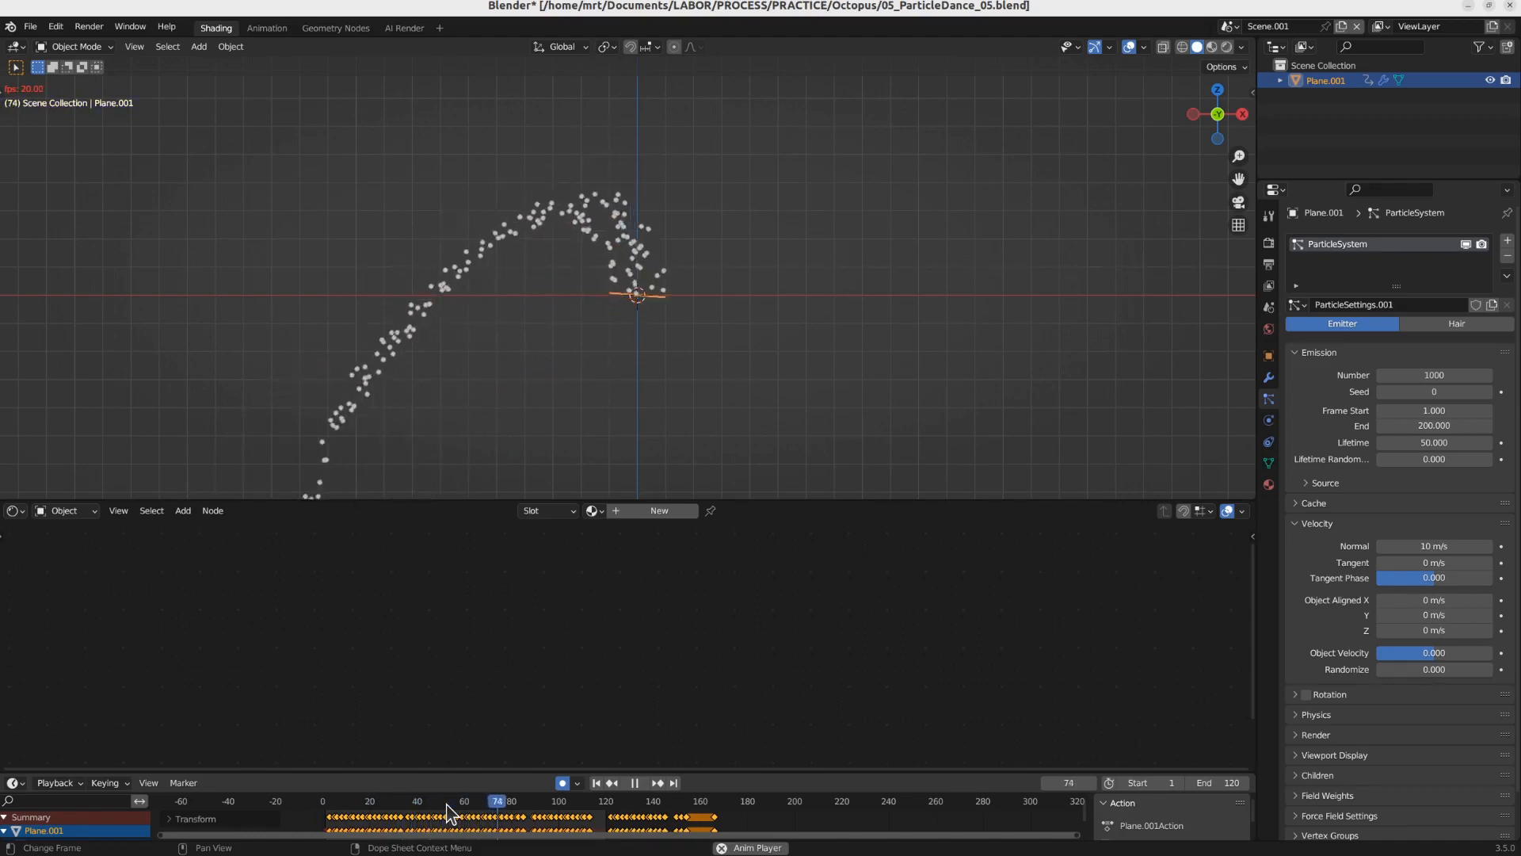
key(Escape)
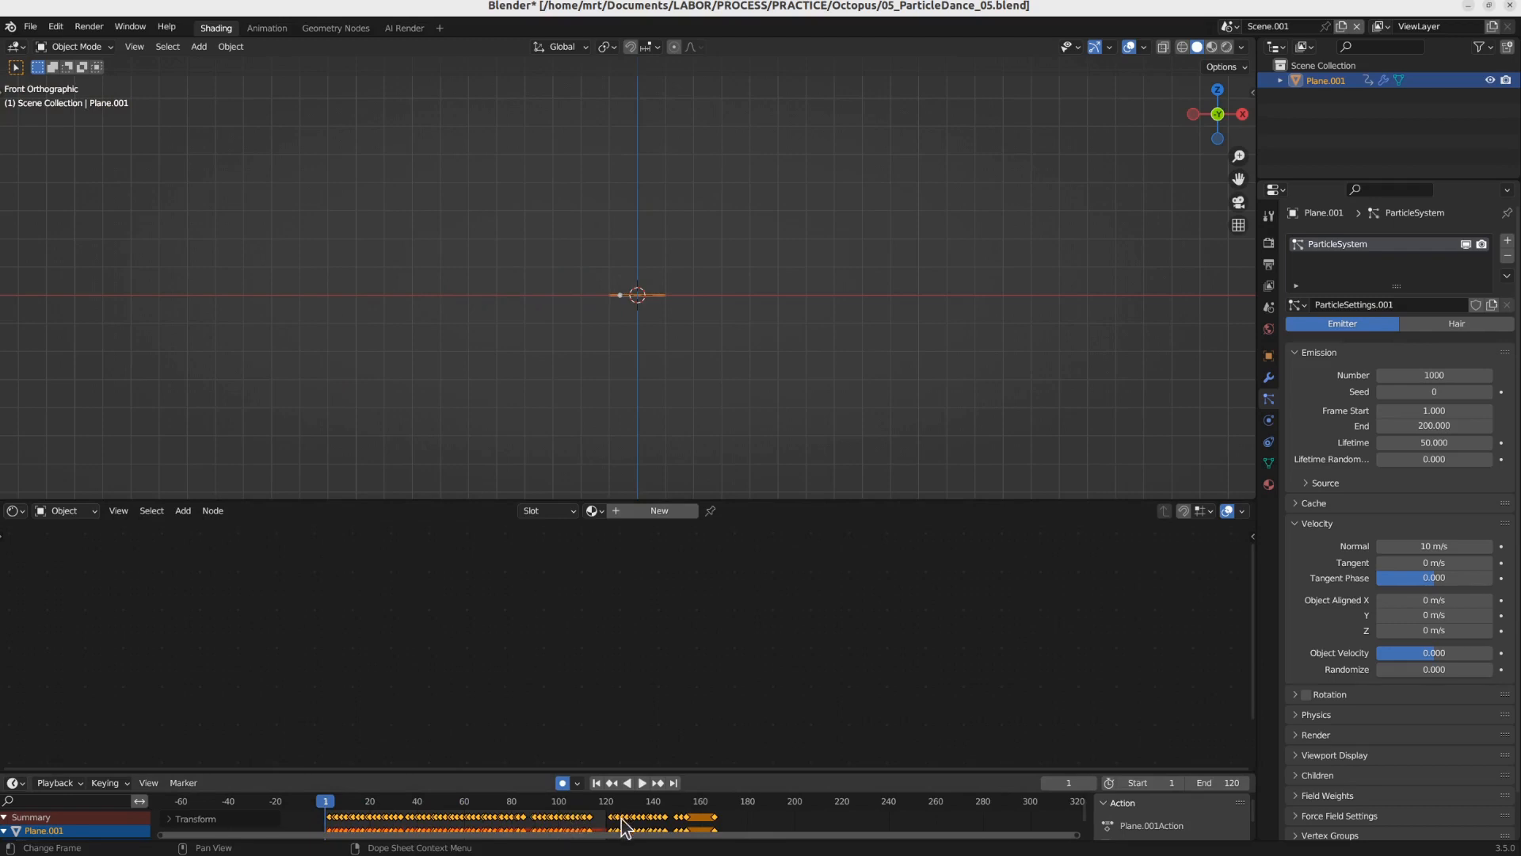
key(space)
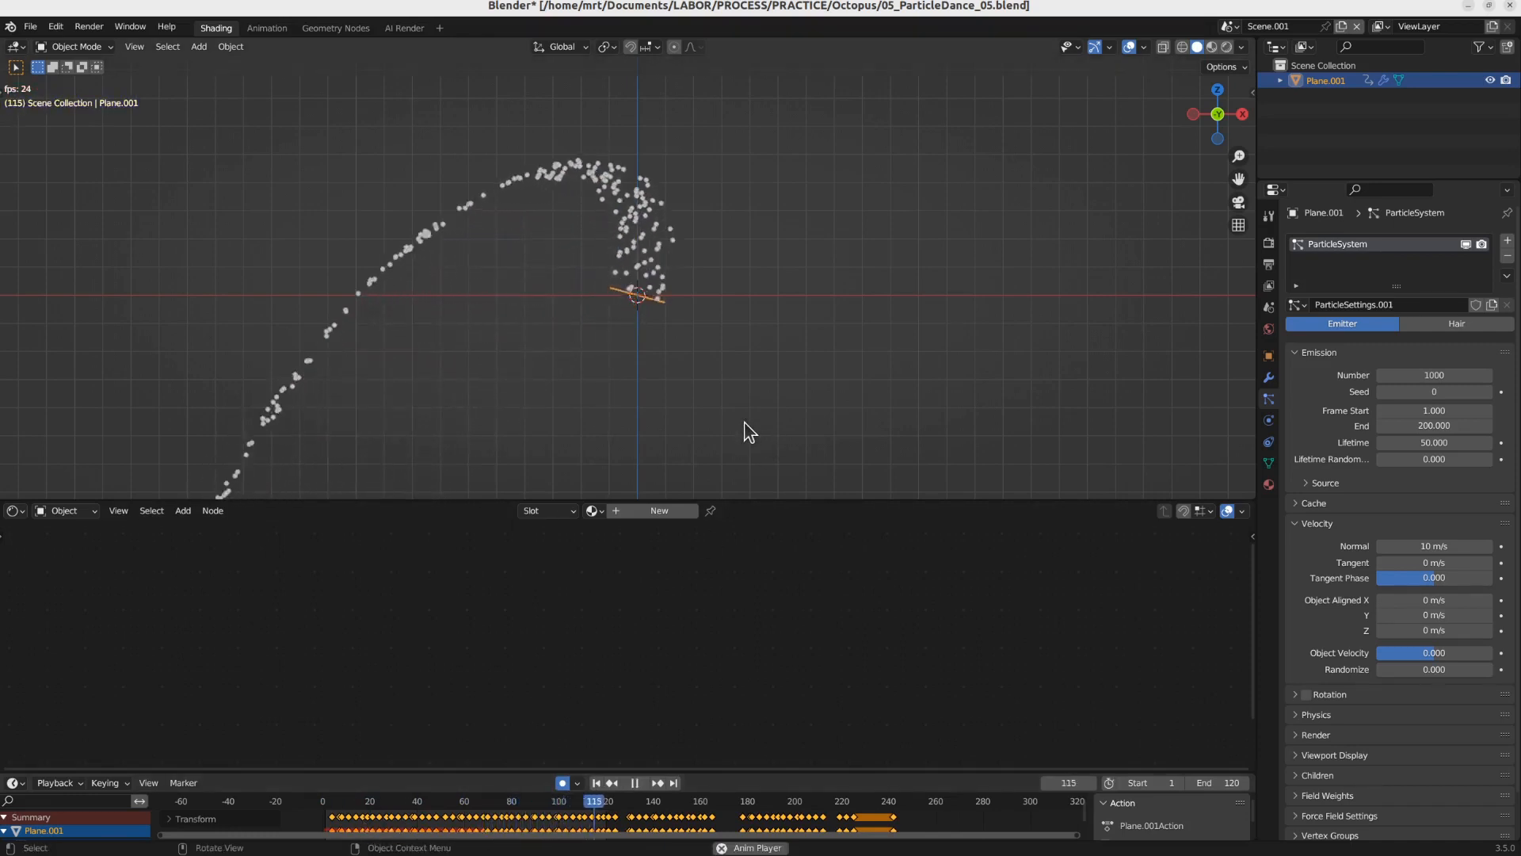
key(space)
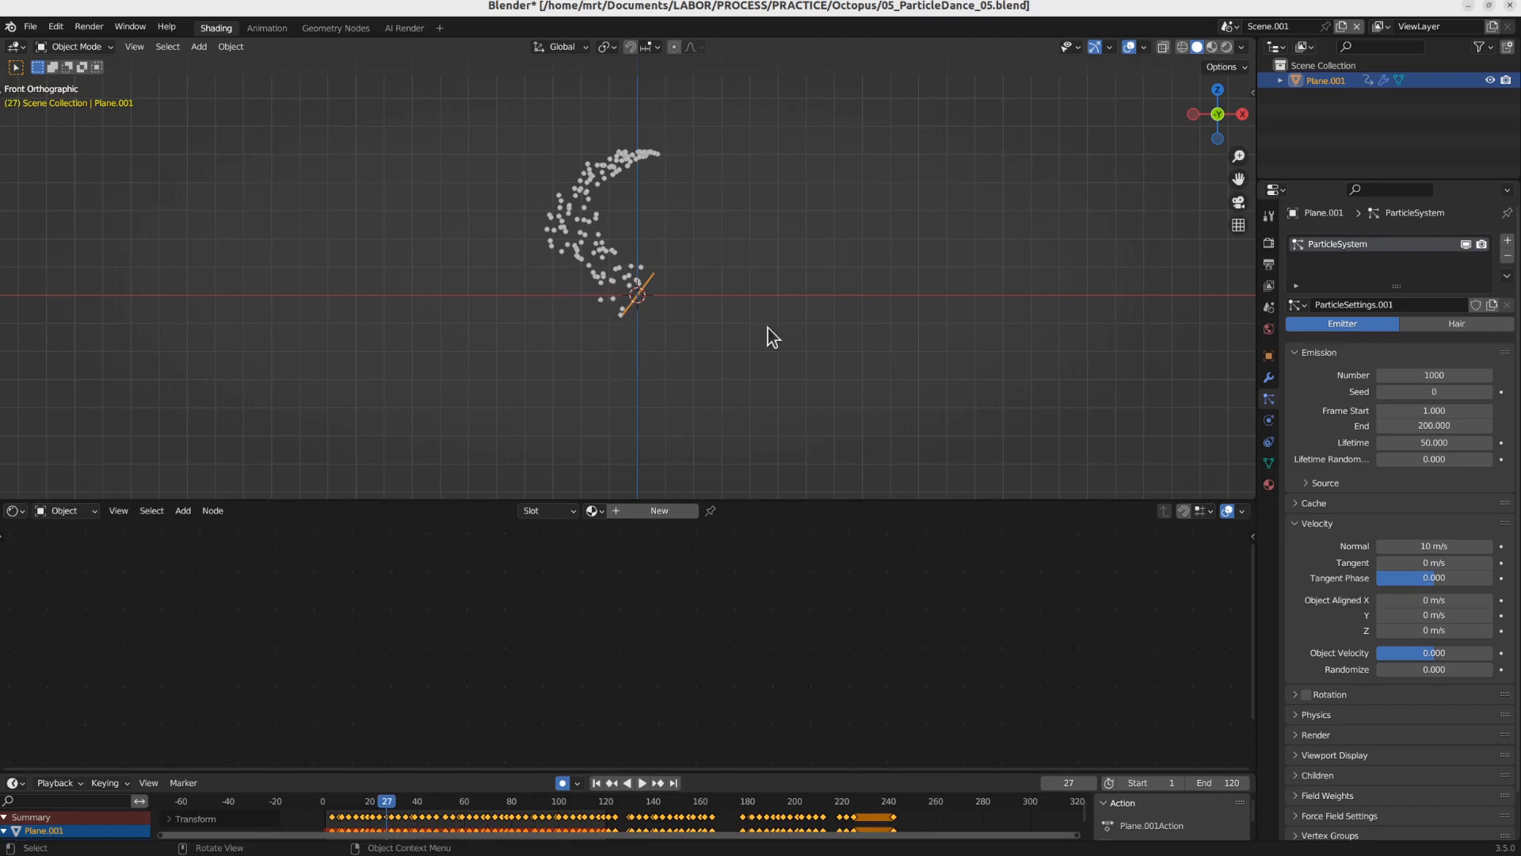
Step: Switch to the Geometry Nodes workspace and show the particles in an enlarged front view with solid shading
click(332, 29)
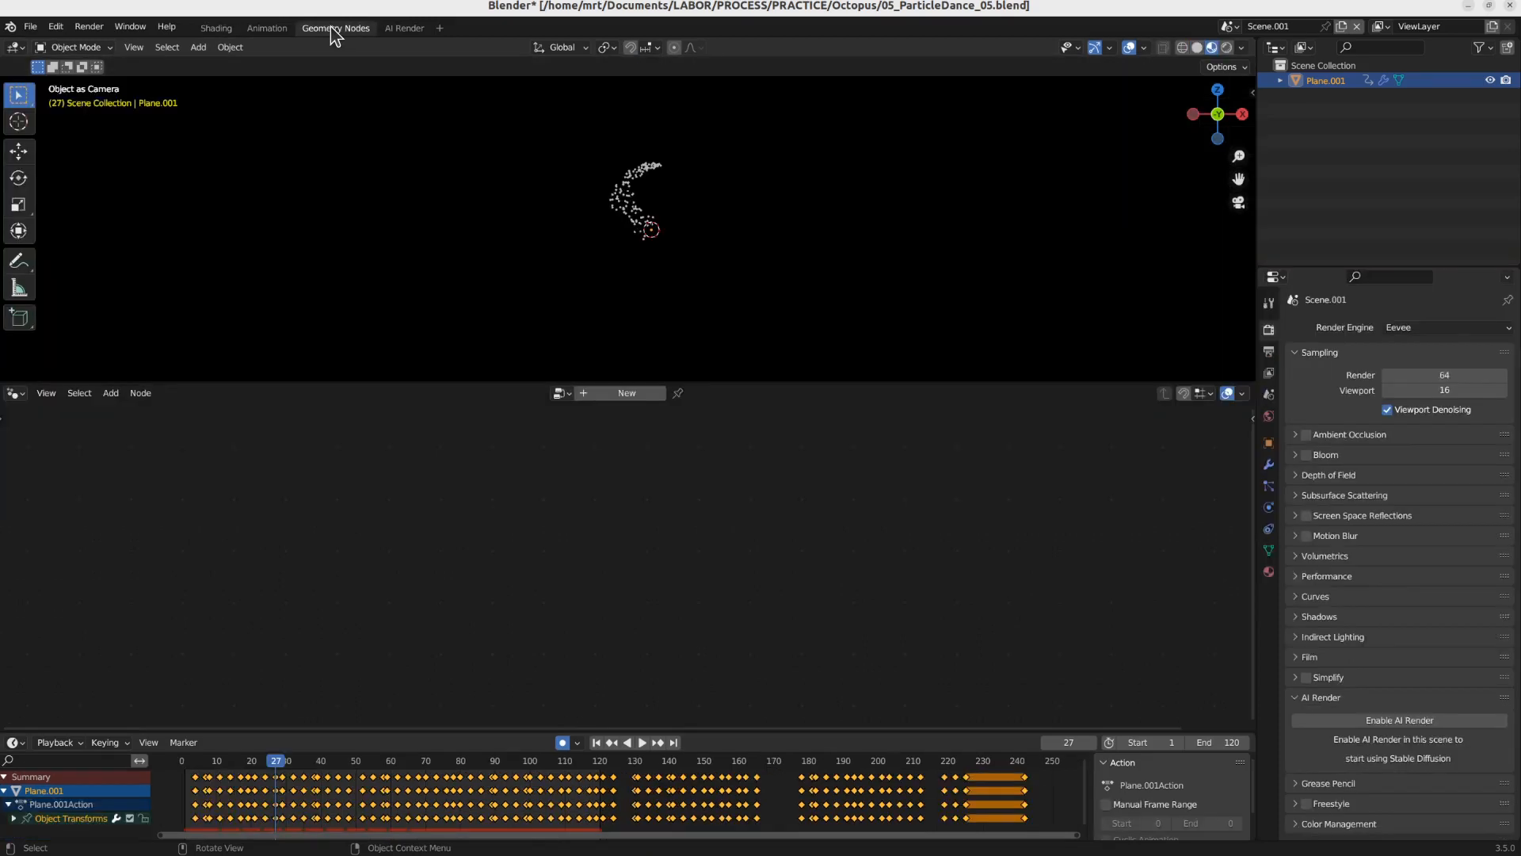
click(1197, 48)
key(KP_1)
scroll(547, 230, up, 3)
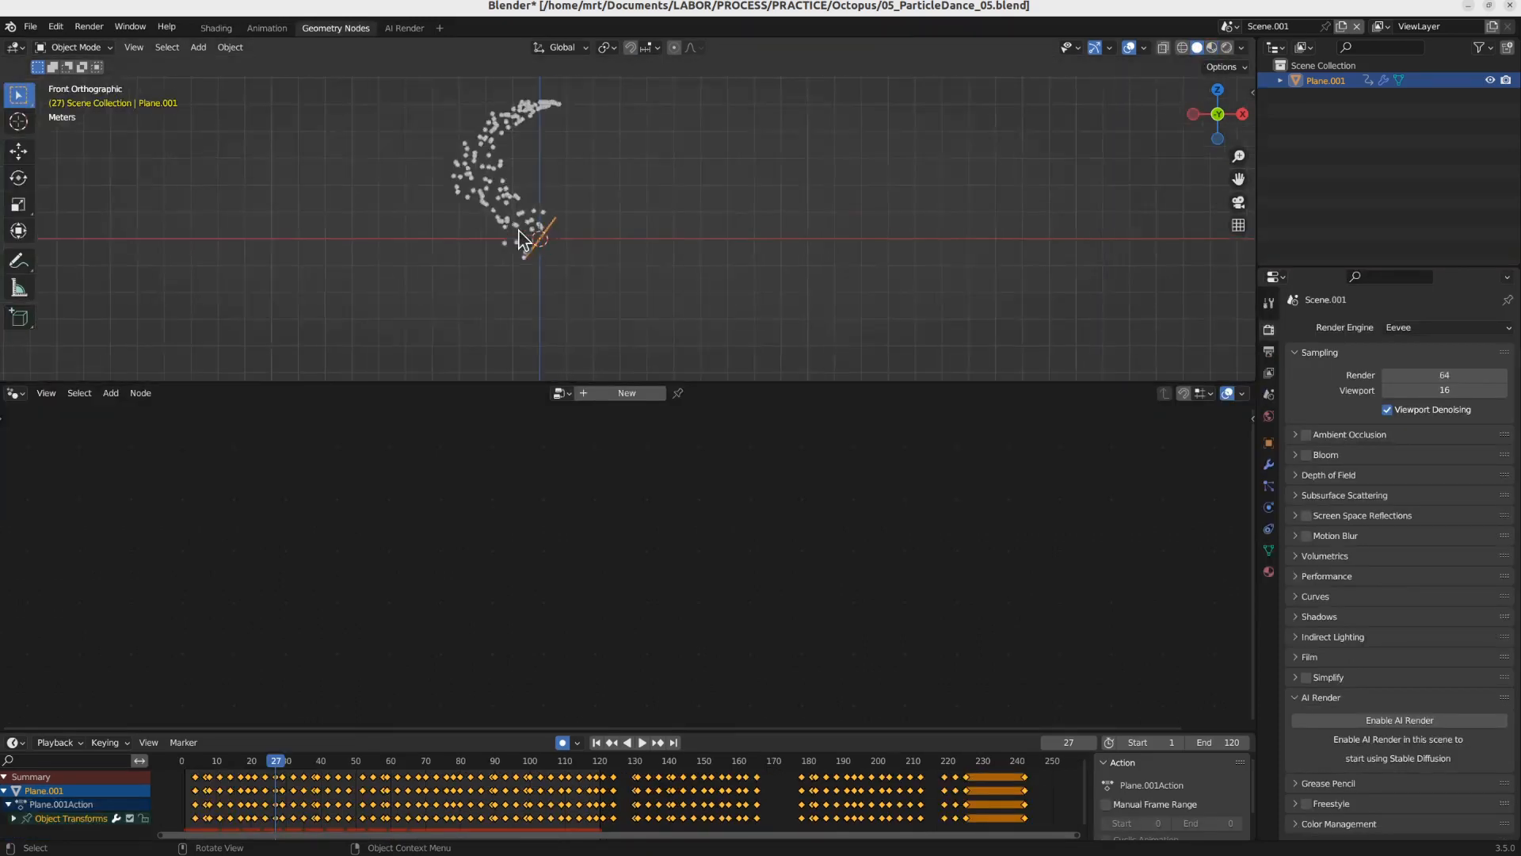
shift+middle_drag(537, 225, 657, 251)
drag(718, 381, 723, 504)
drag(737, 725, 747, 817)
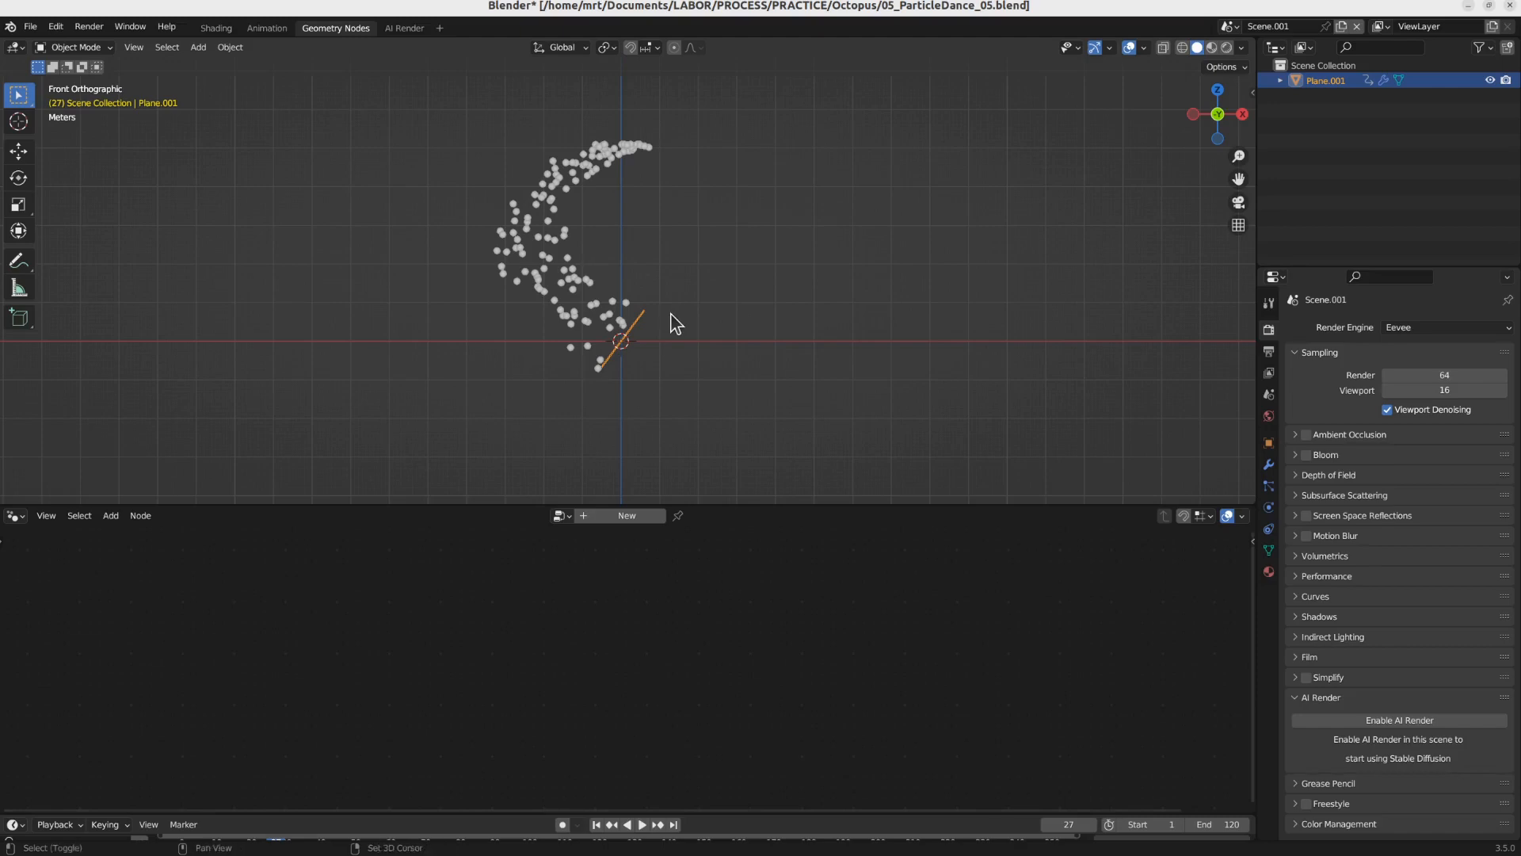
Step: Add a cube mesh at the origin and rename it octopus
key(shift+a)
mouse_move(671, 314)
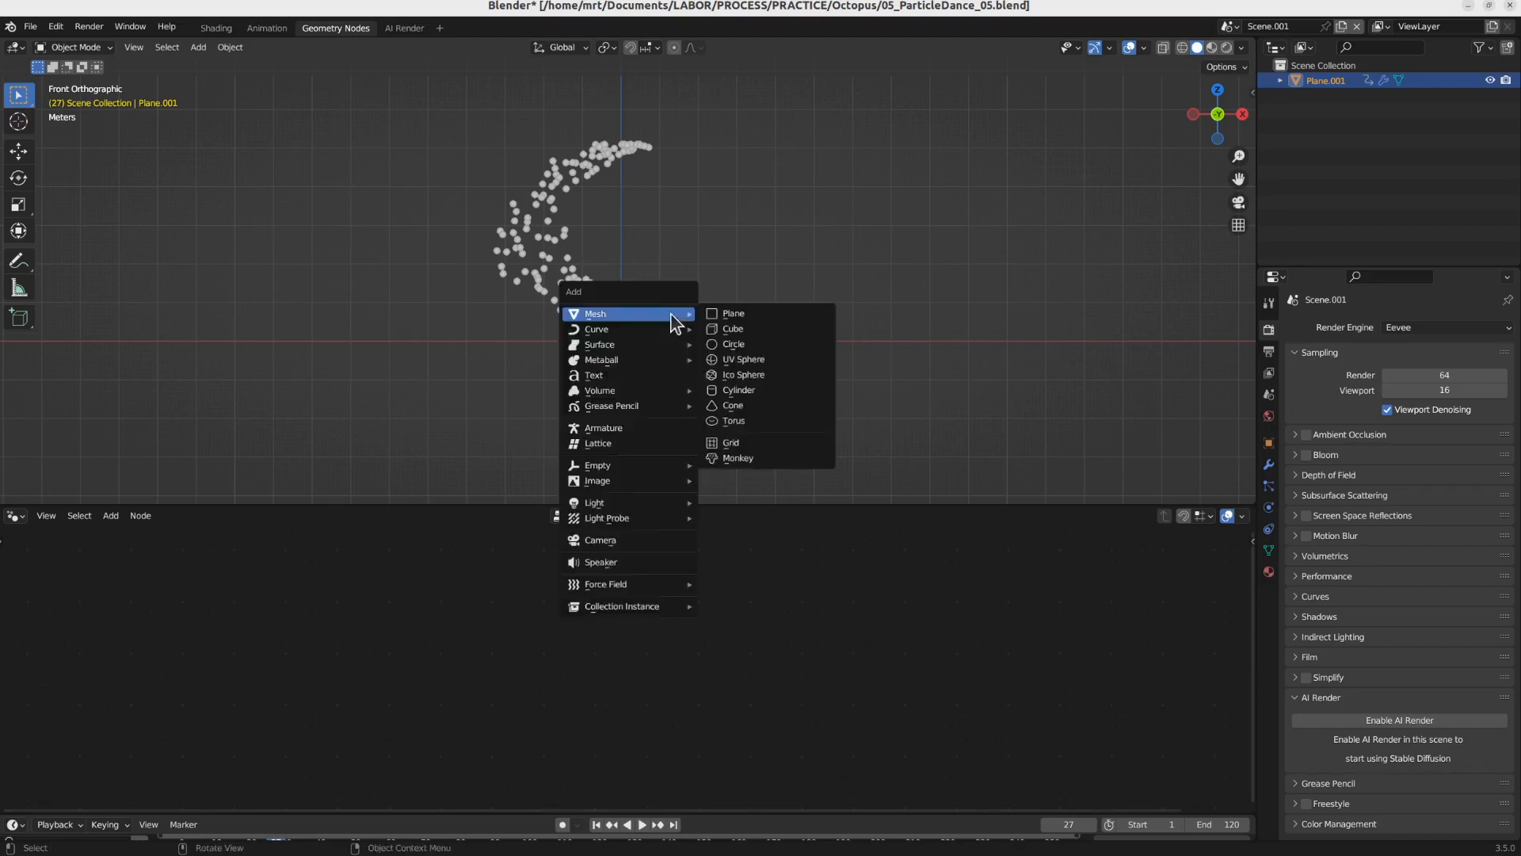
click(755, 333)
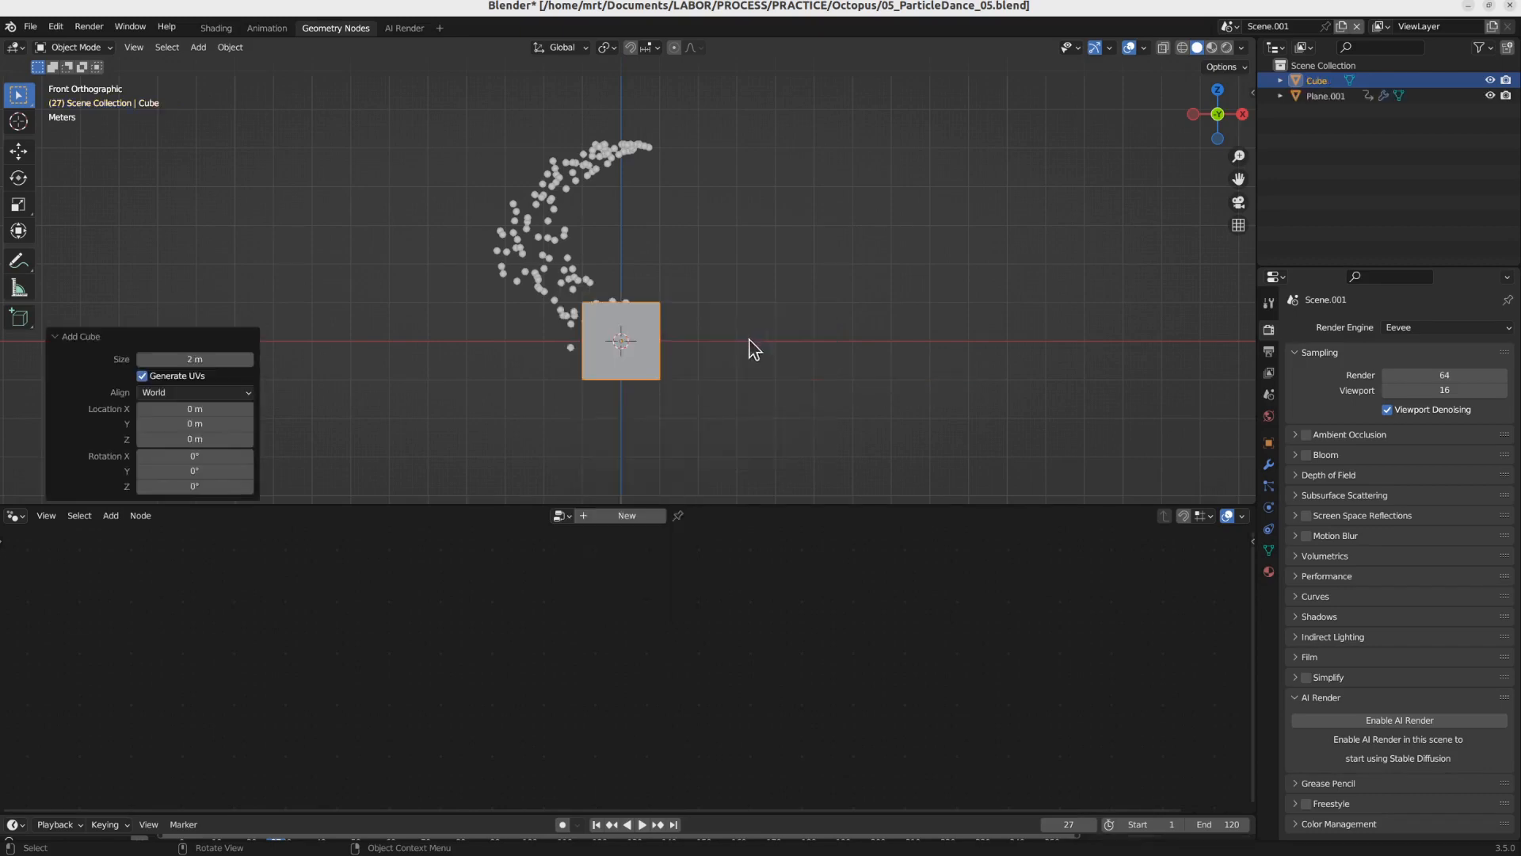
double_click(1316, 81)
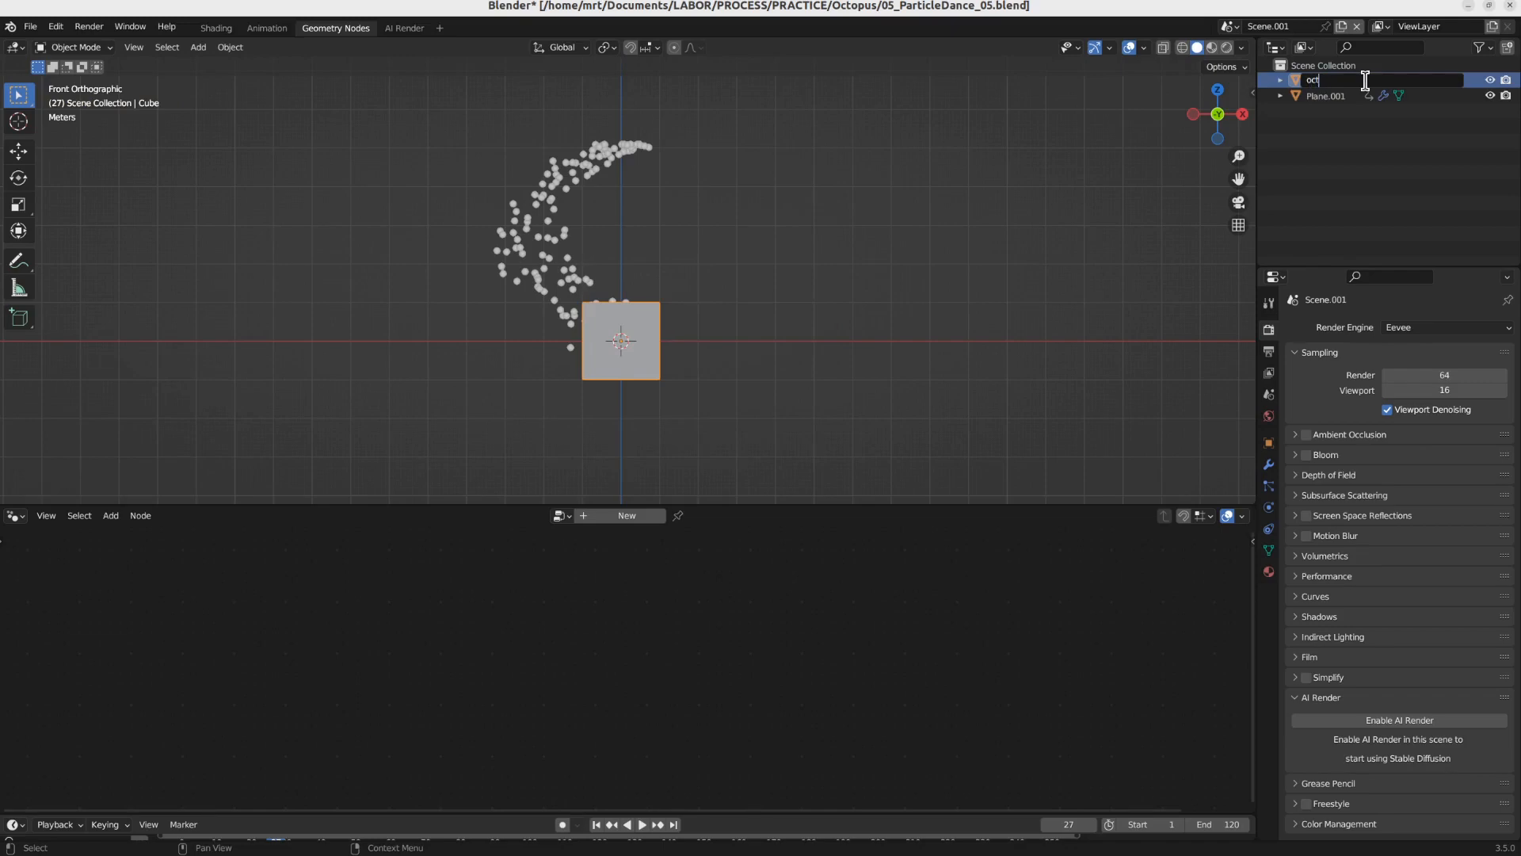
text(octopus)
key(Return)
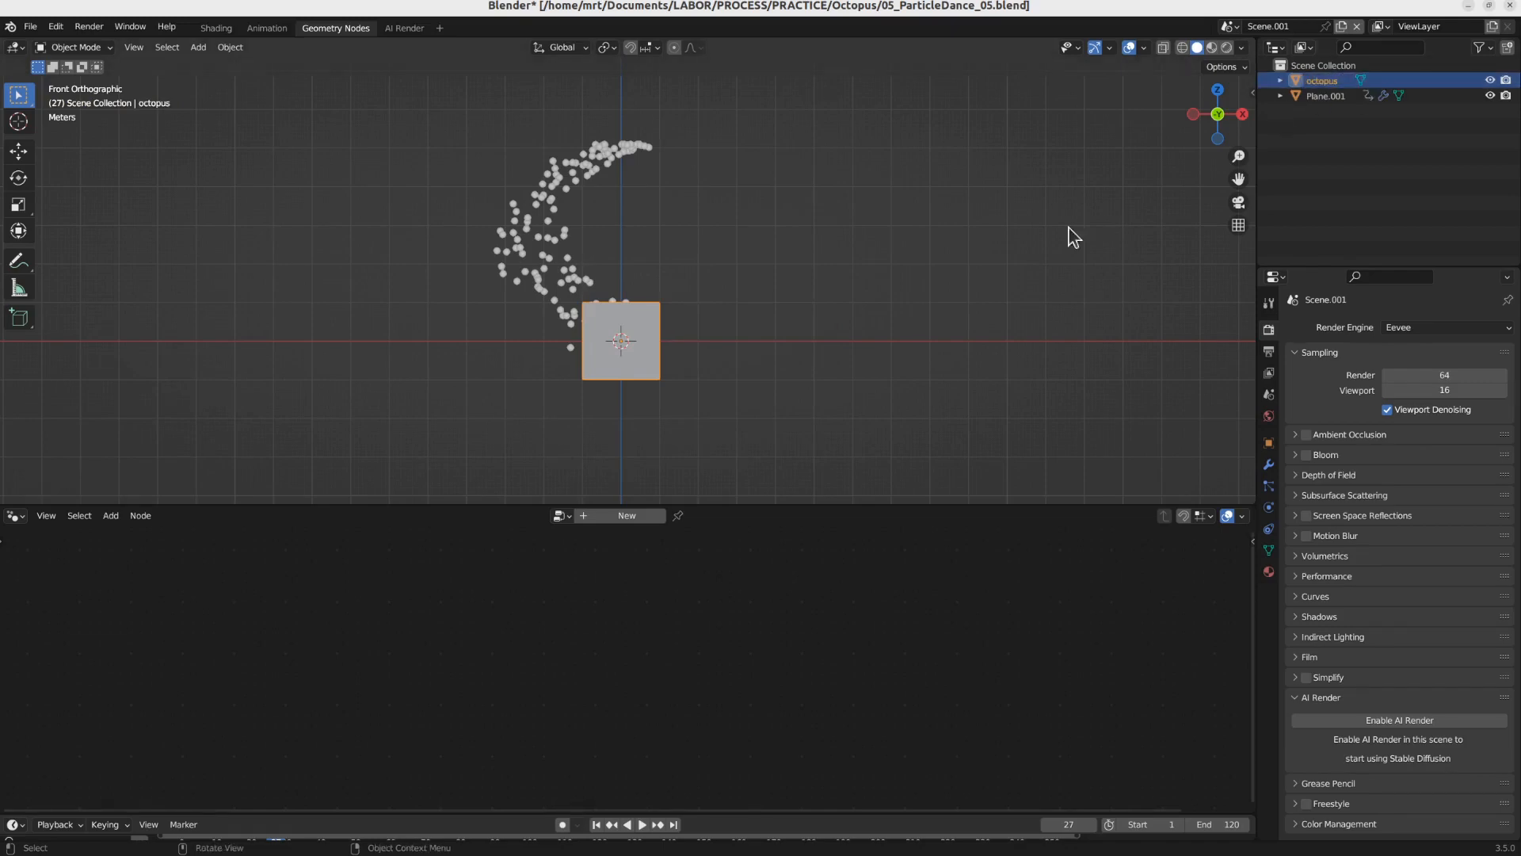
Step: Rename the emitter plane Plane.001 as particles
click(1344, 103)
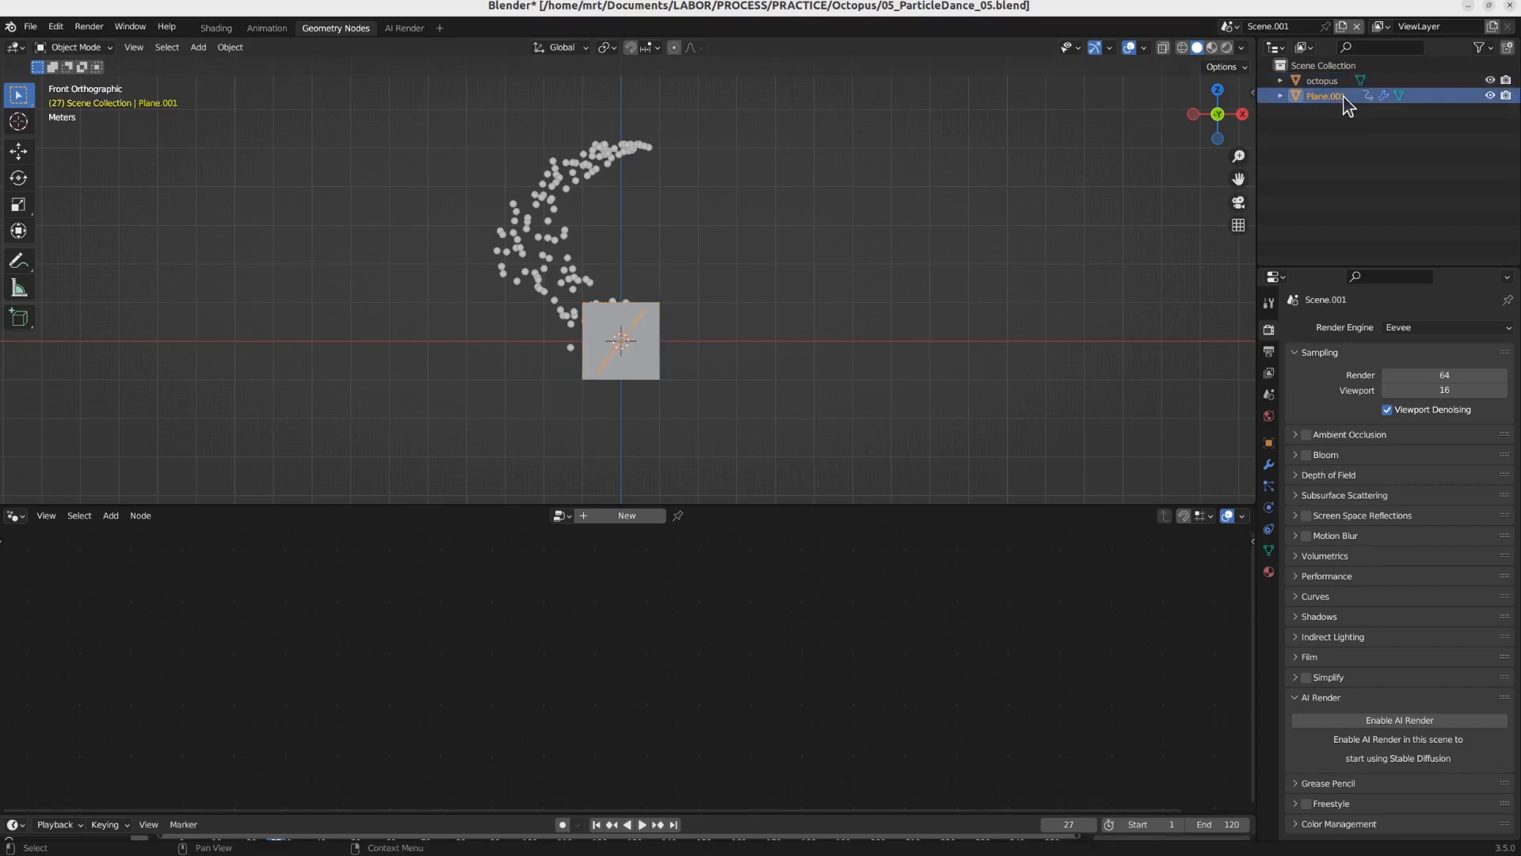
double_click(1347, 96)
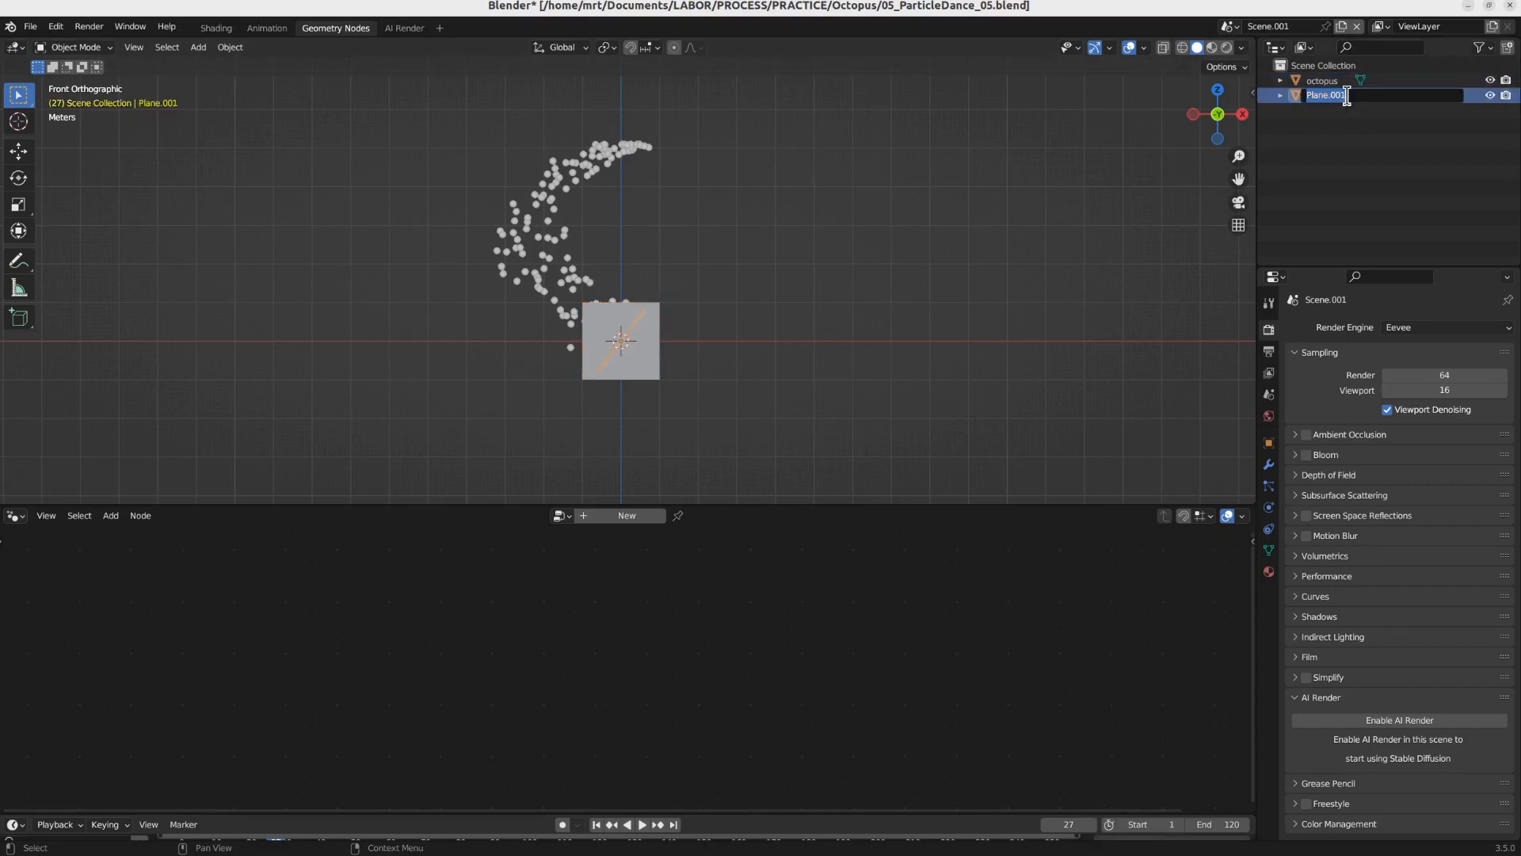
text(particles)
key(Return)
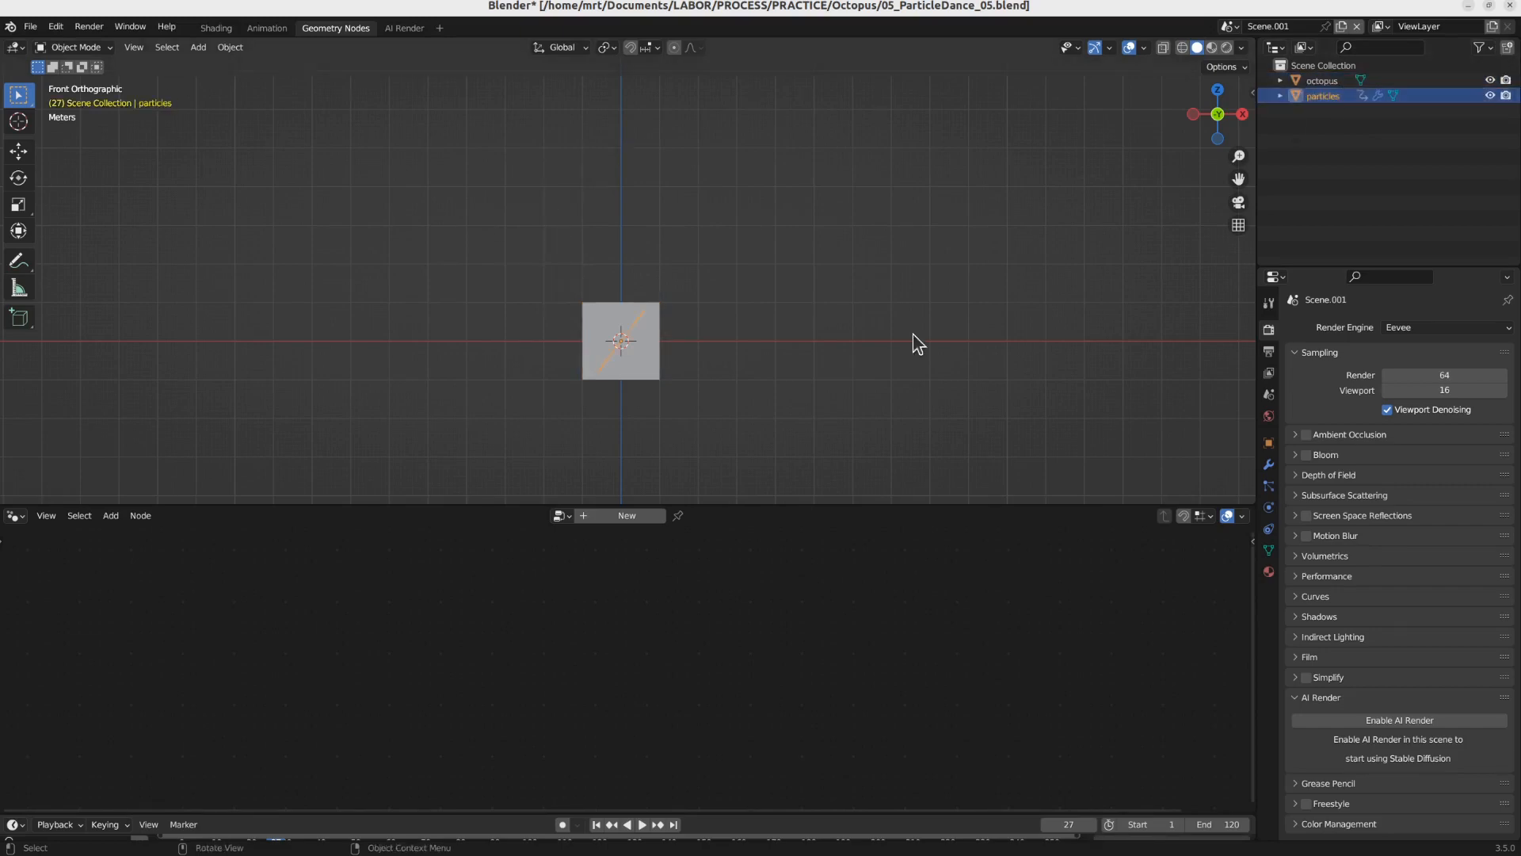
Step: Collapse the octopus cube in Edit Mode by scaling all its vertices to 0
click(652, 317)
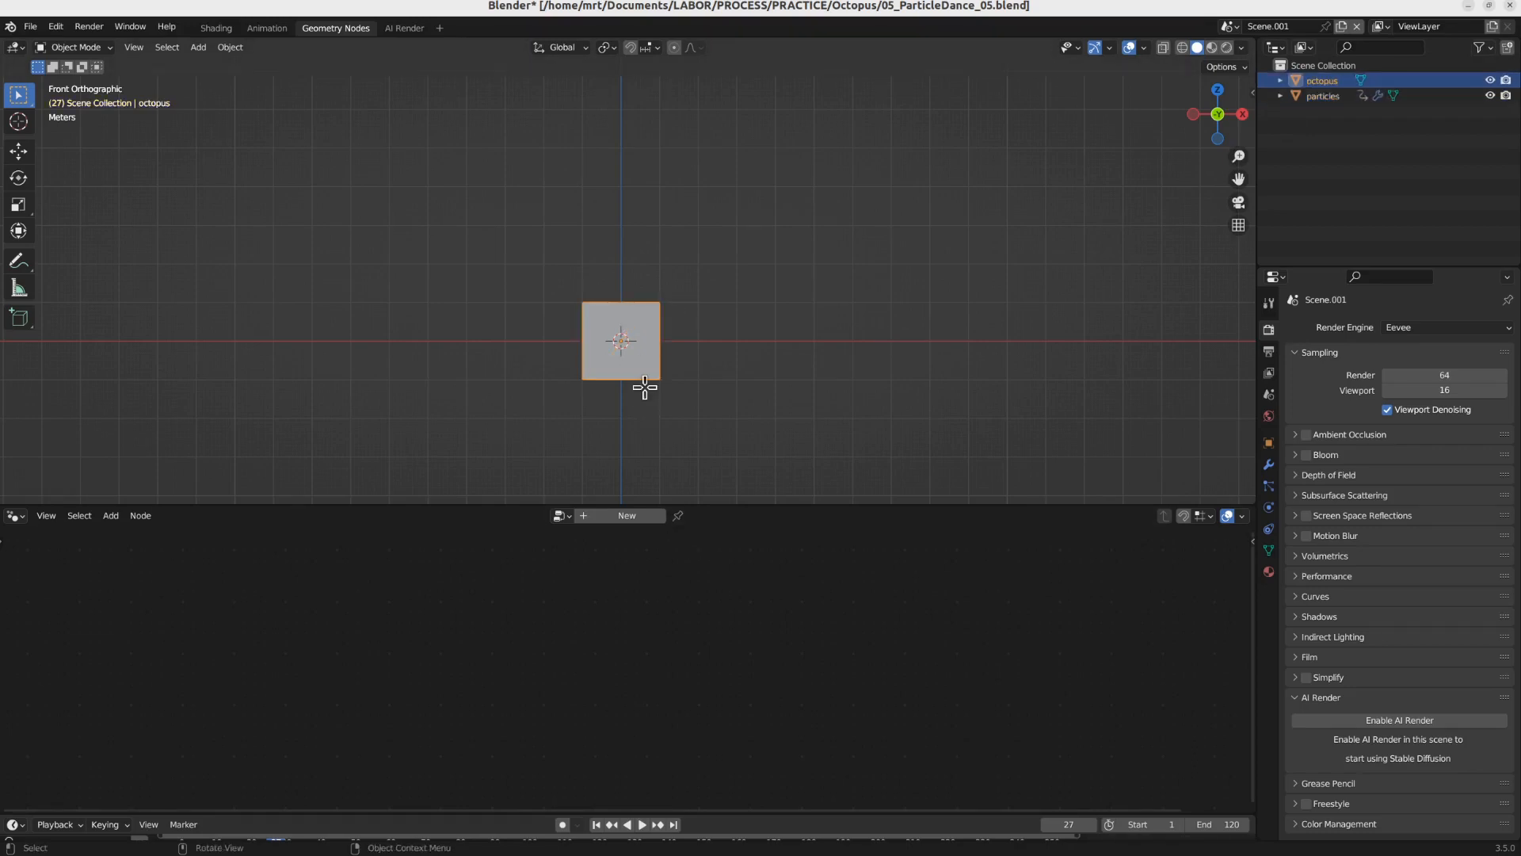
key(Tab)
middle_drag(561, 296, 639, 342)
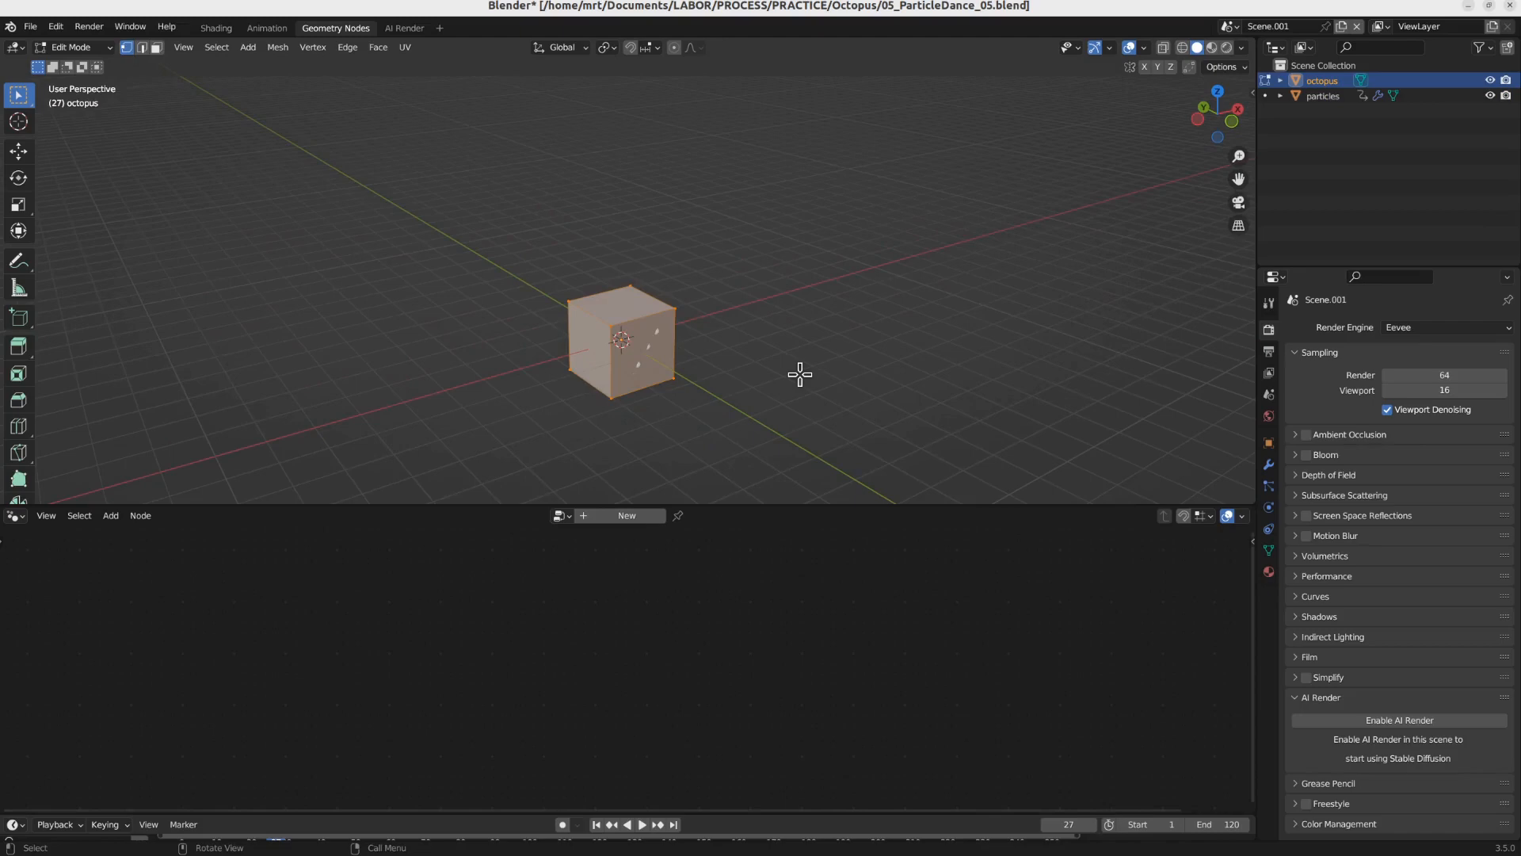
key(s)
key(0)
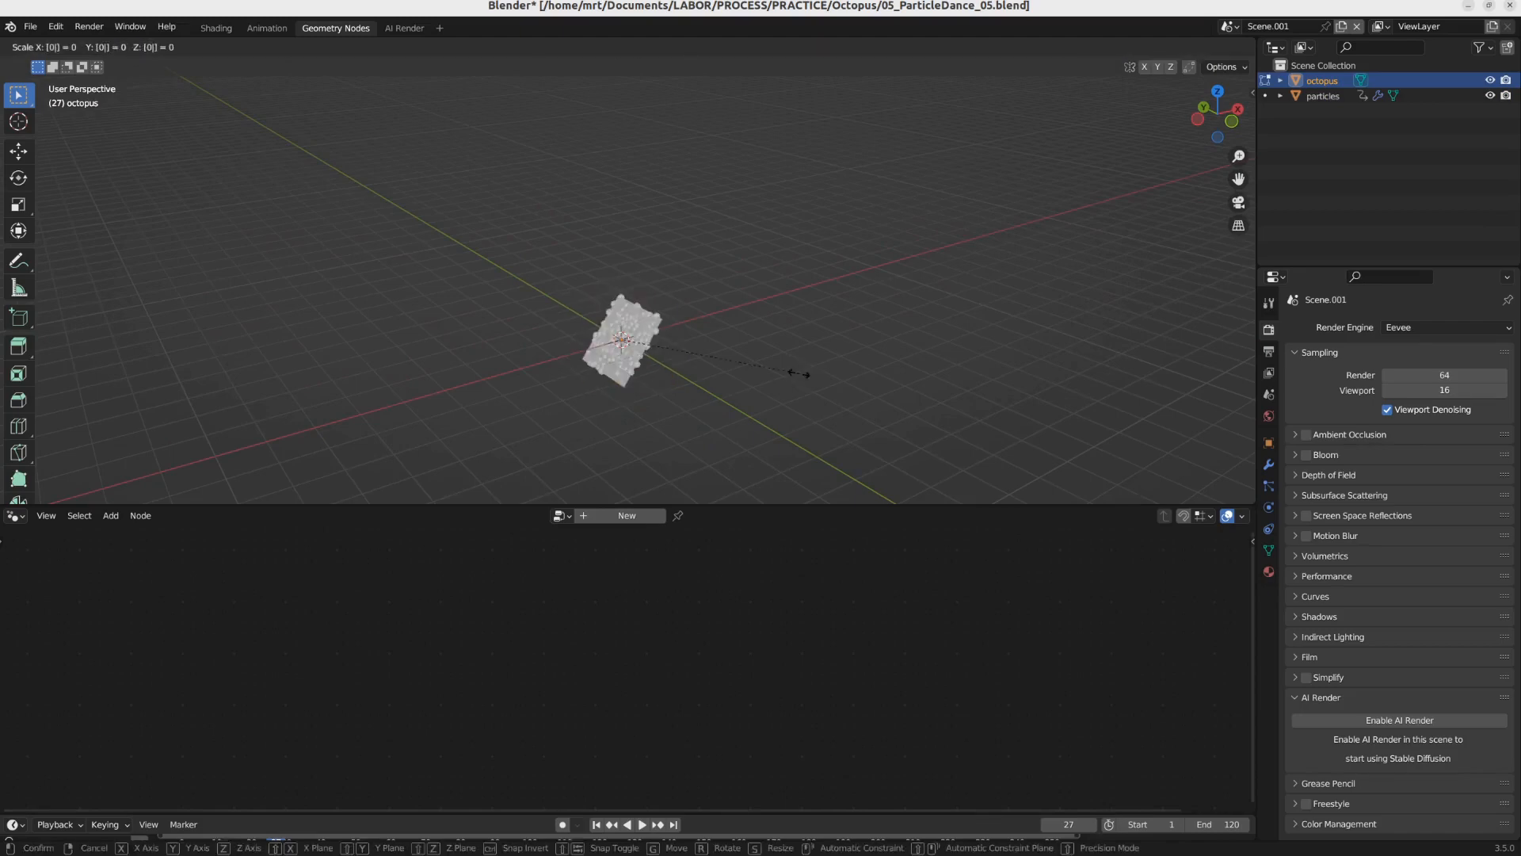
key(Return)
Step: Merge the octopus mesh's collapsed vertices by distance and return to Object Mode
click(278, 47)
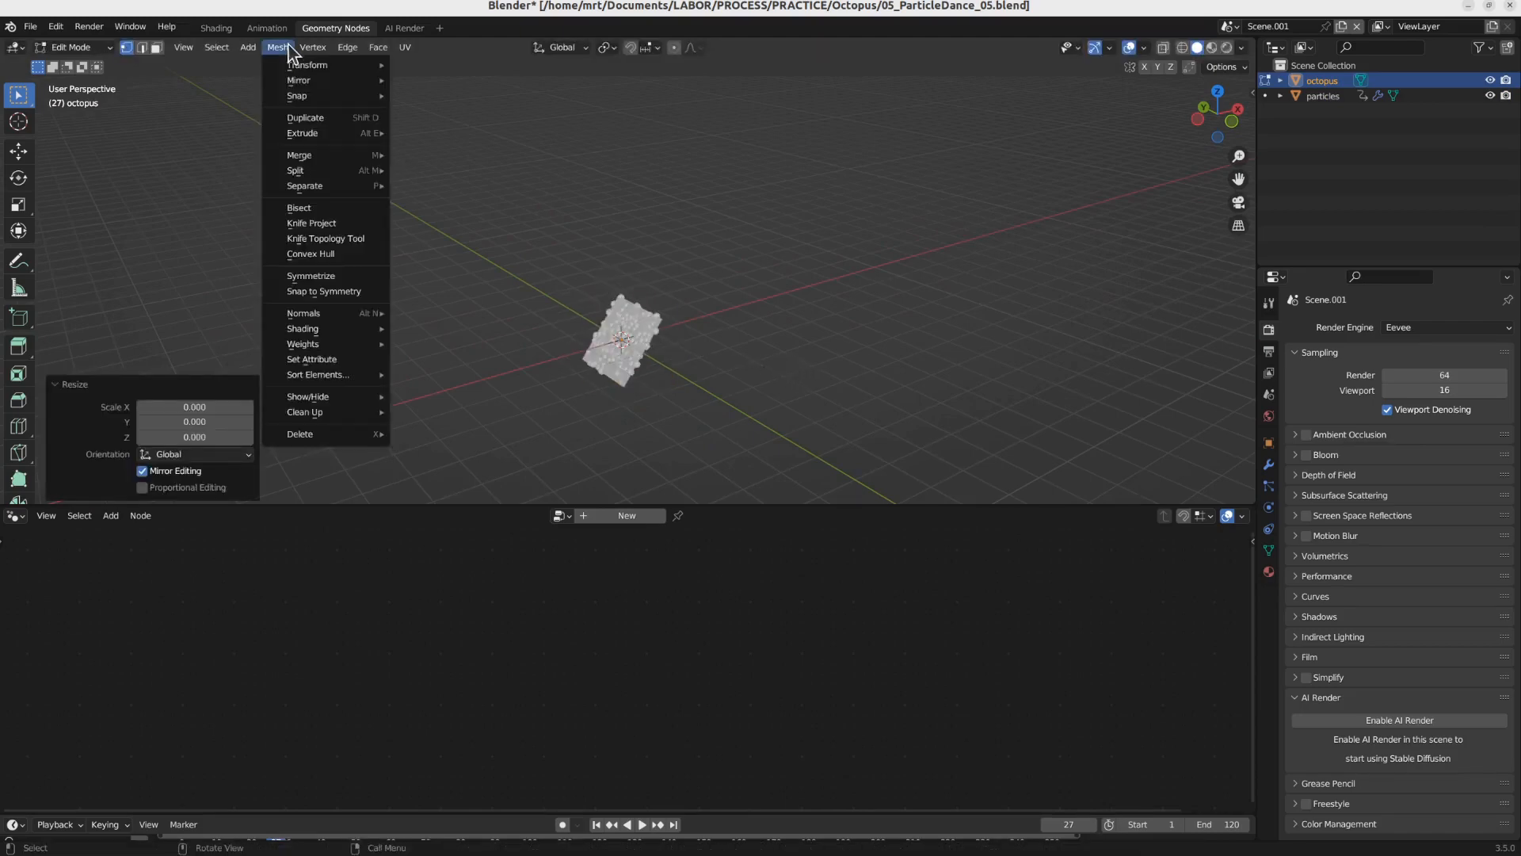
mouse_move(384, 416)
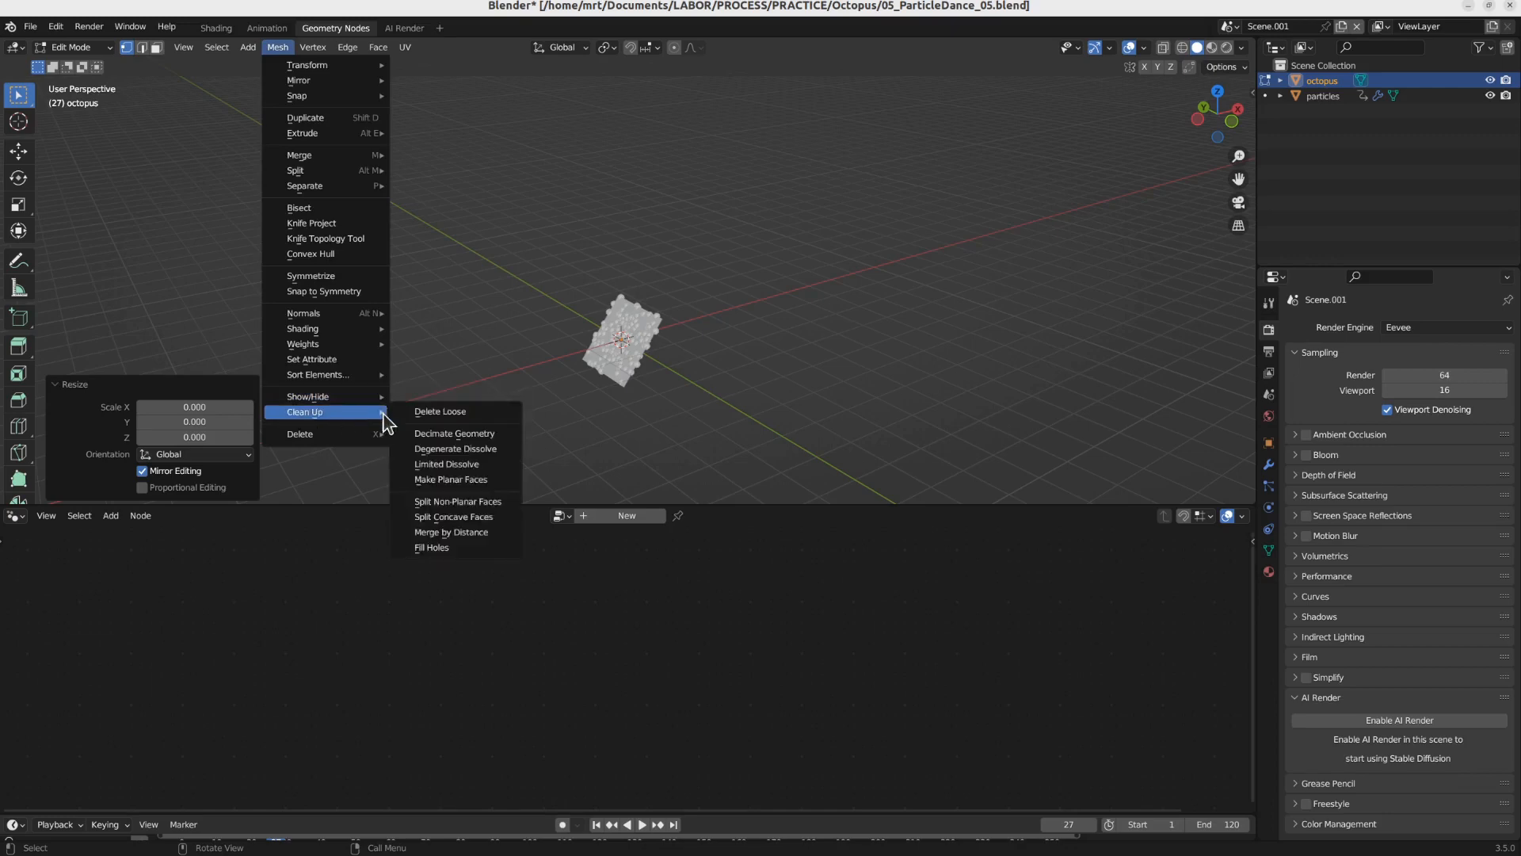
click(452, 533)
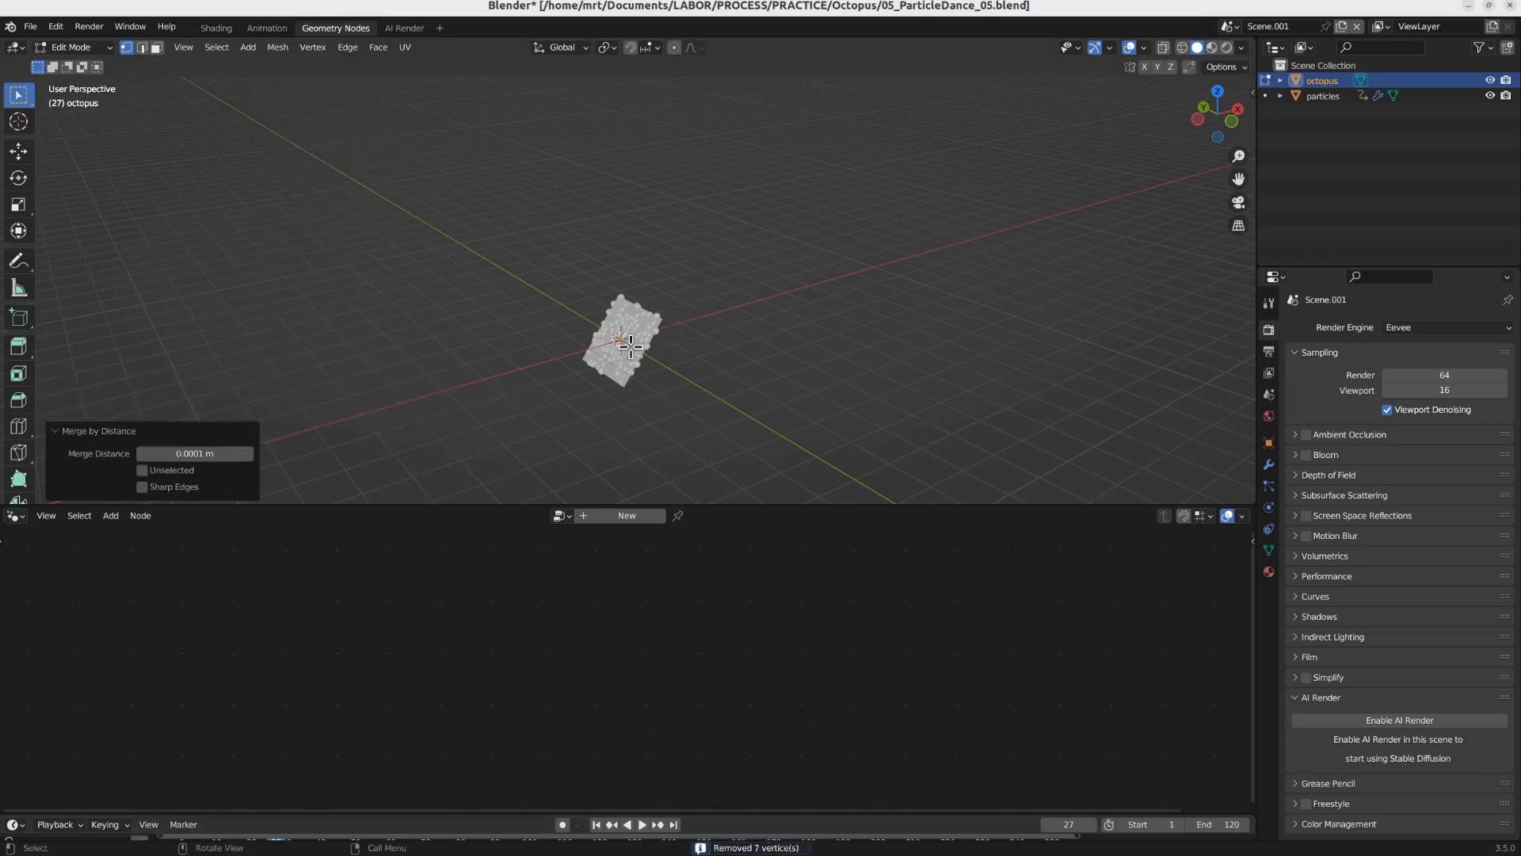
key(Tab)
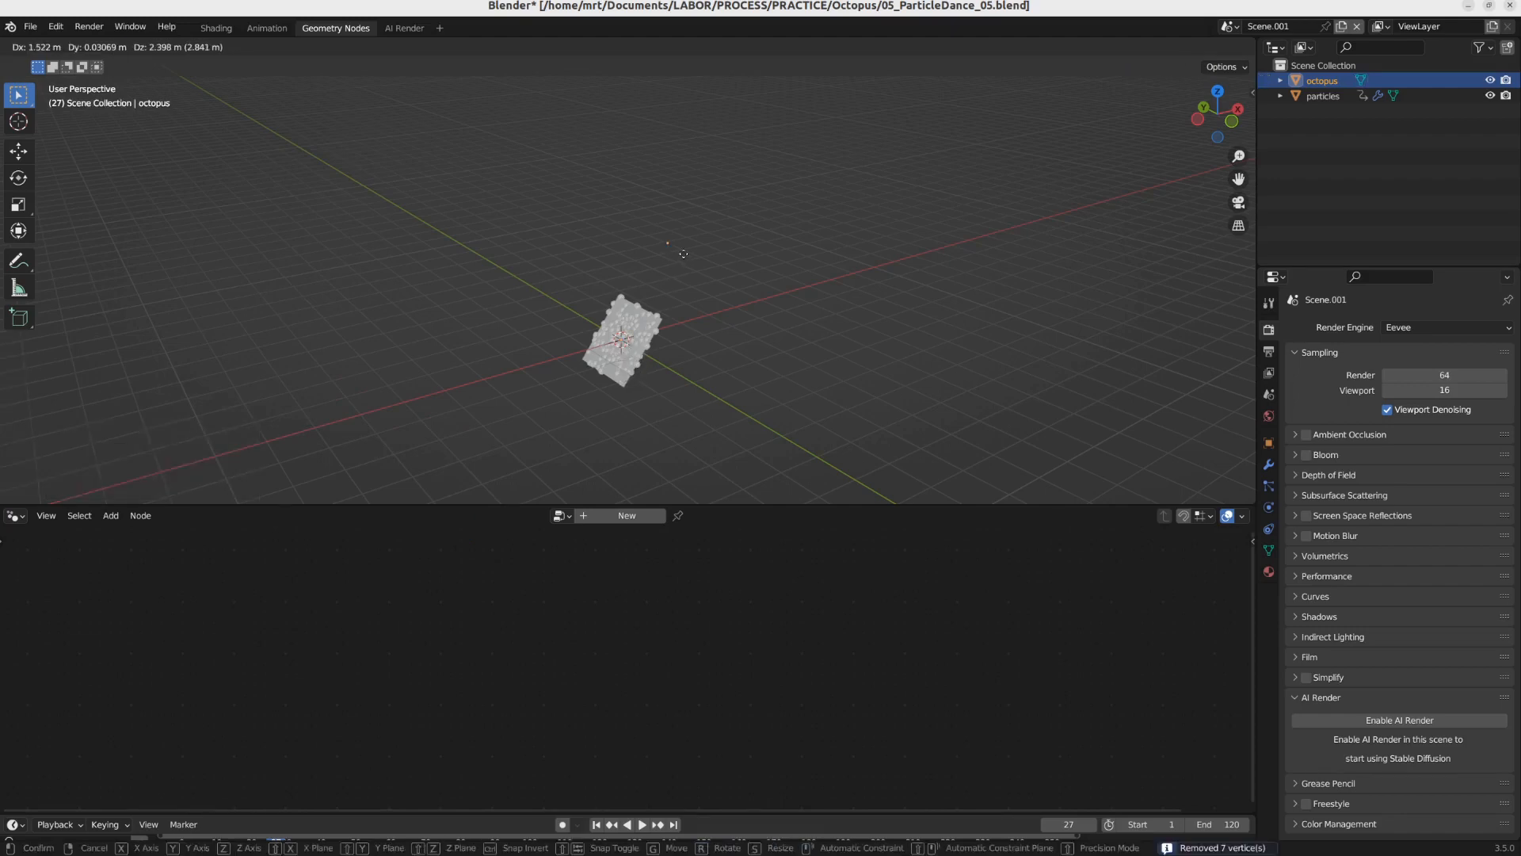
Step: Create a new geometry node tree for the octopus object
click(627, 519)
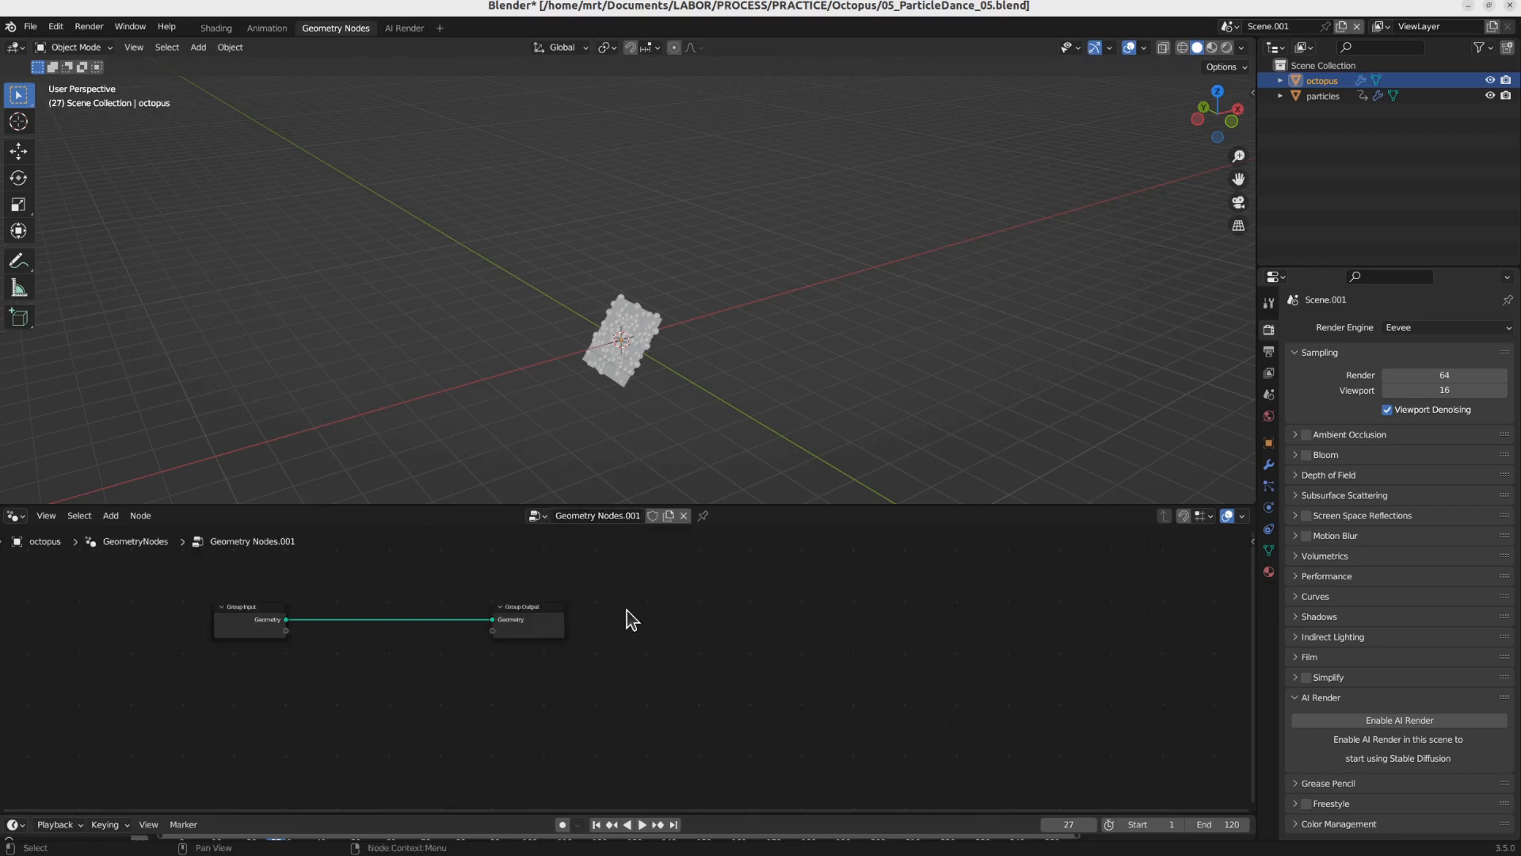
middle_drag(473, 629, 610, 627)
key(shift+a)
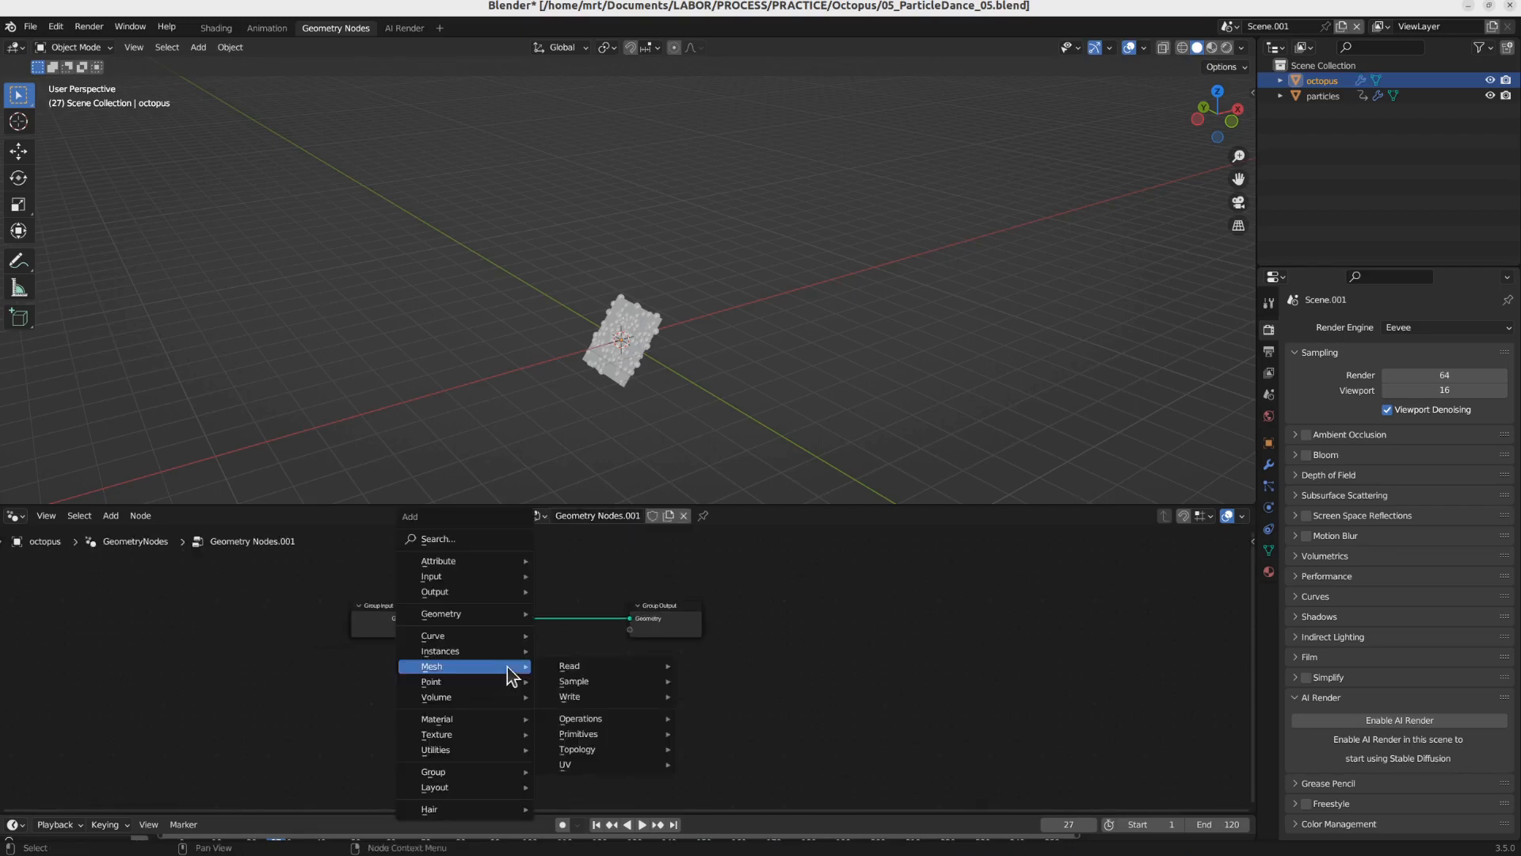
mouse_move(507, 723)
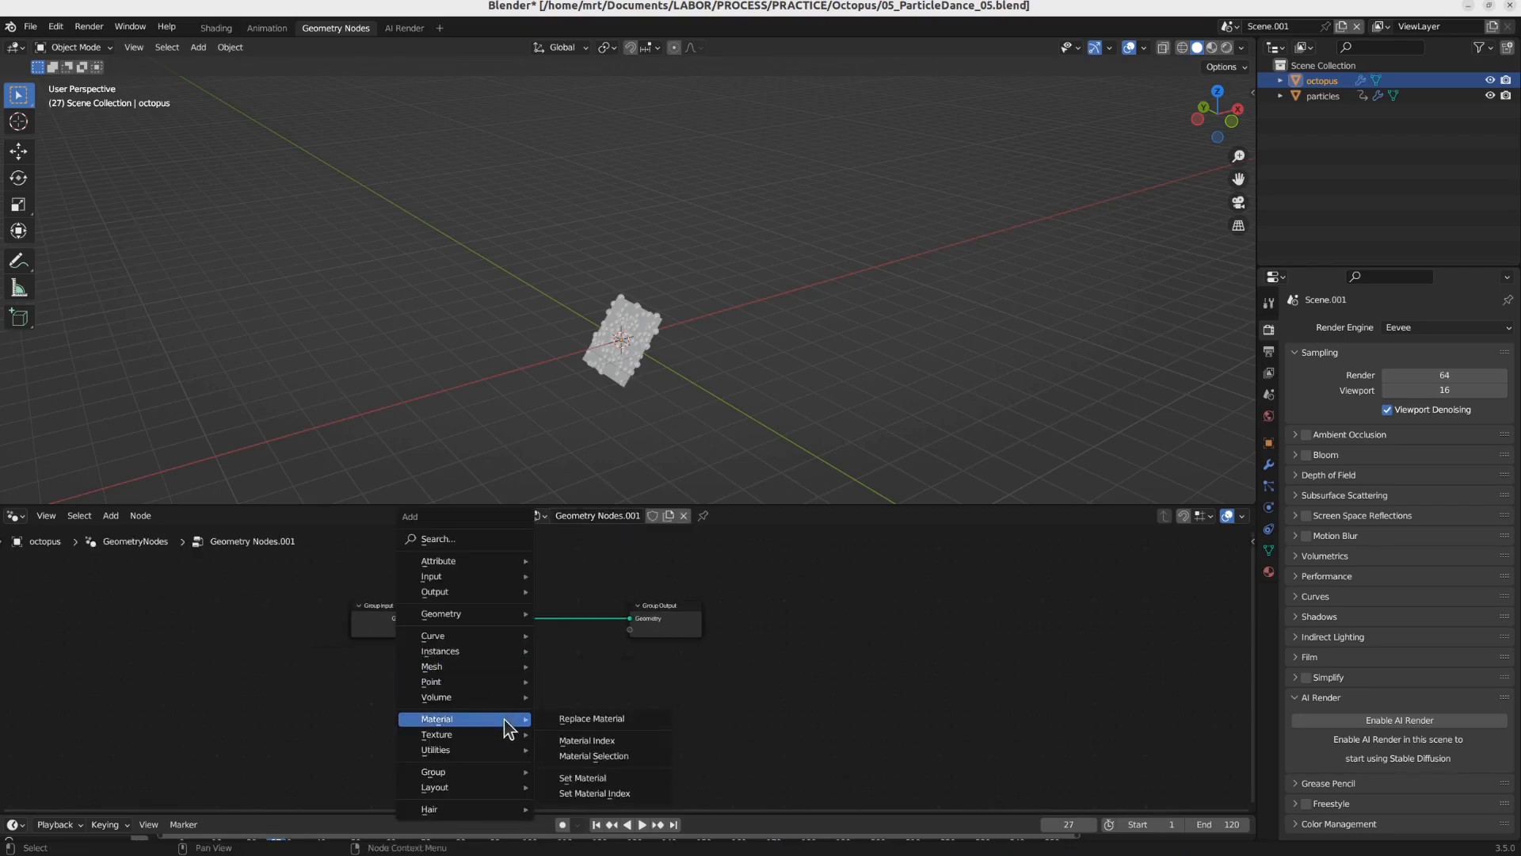
mouse_move(491, 657)
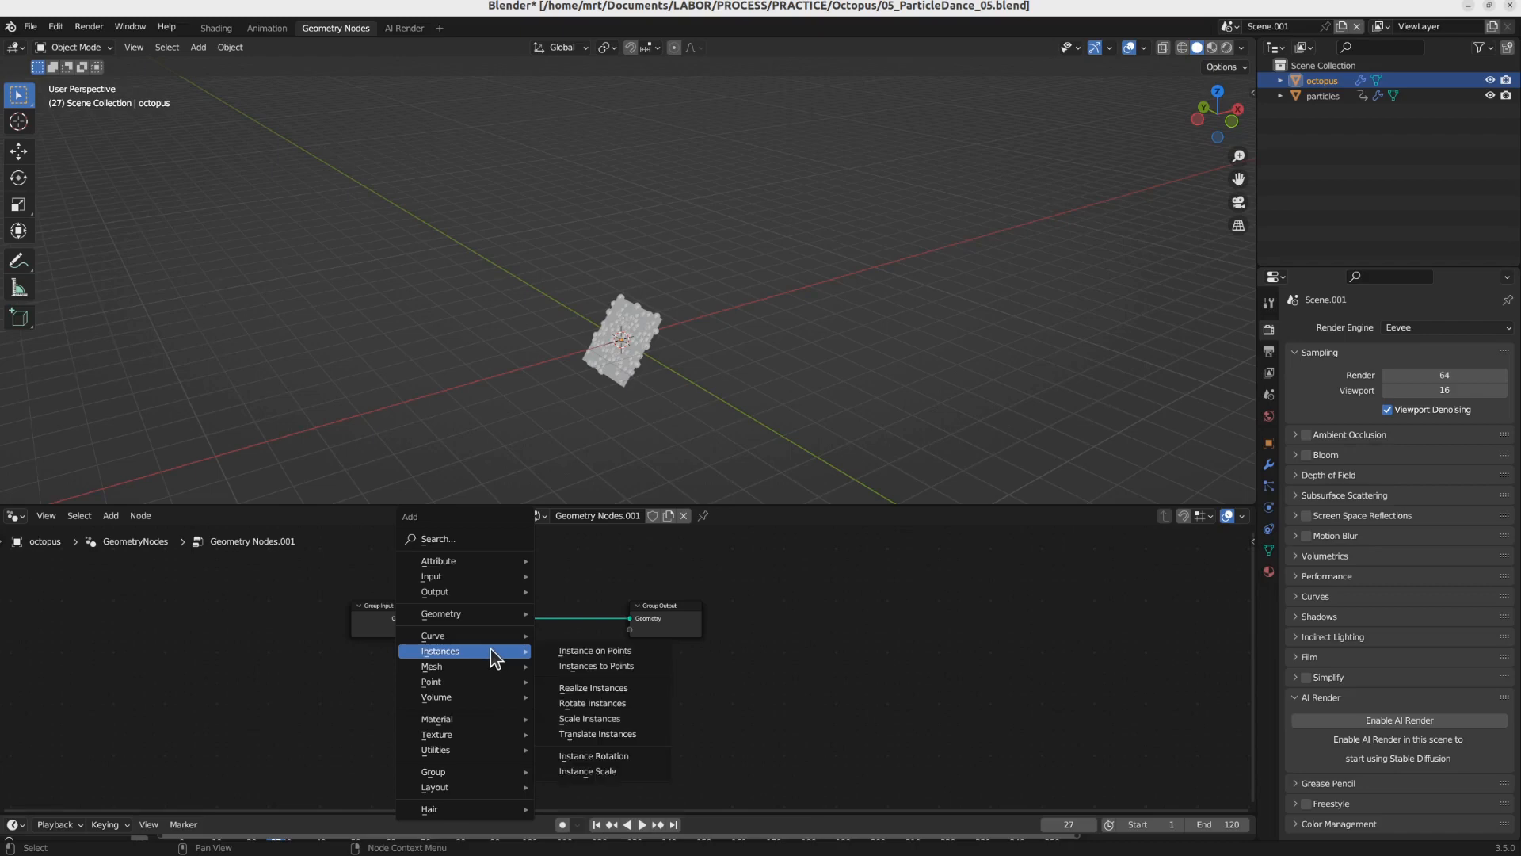
Step: Add a Particle Instance modifier to octopus with particles as its object, and place it above the GeometryNodes modifier
click(1269, 464)
click(1462, 328)
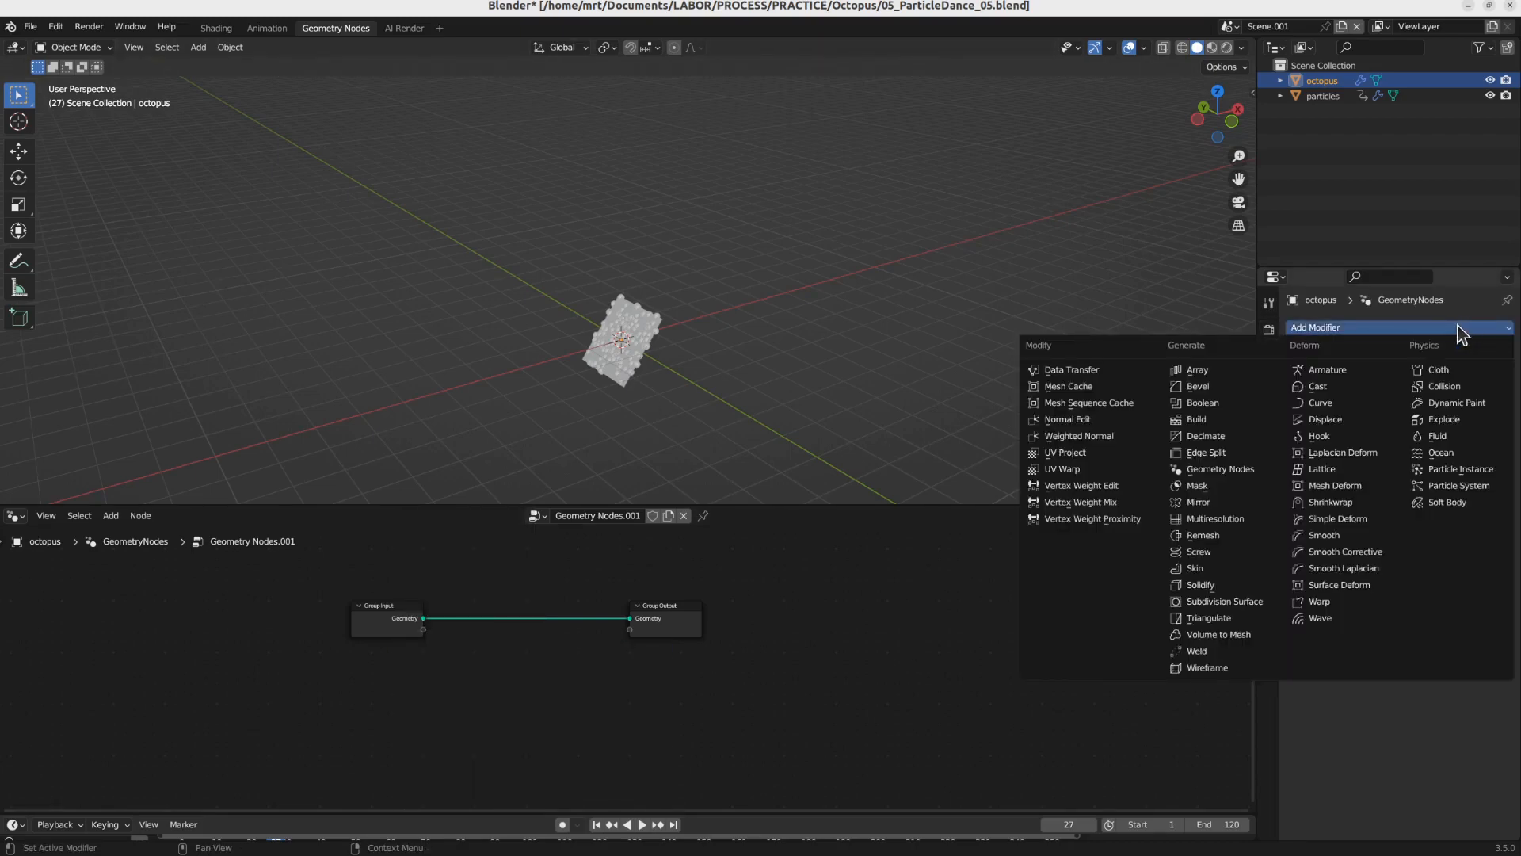
click(1468, 473)
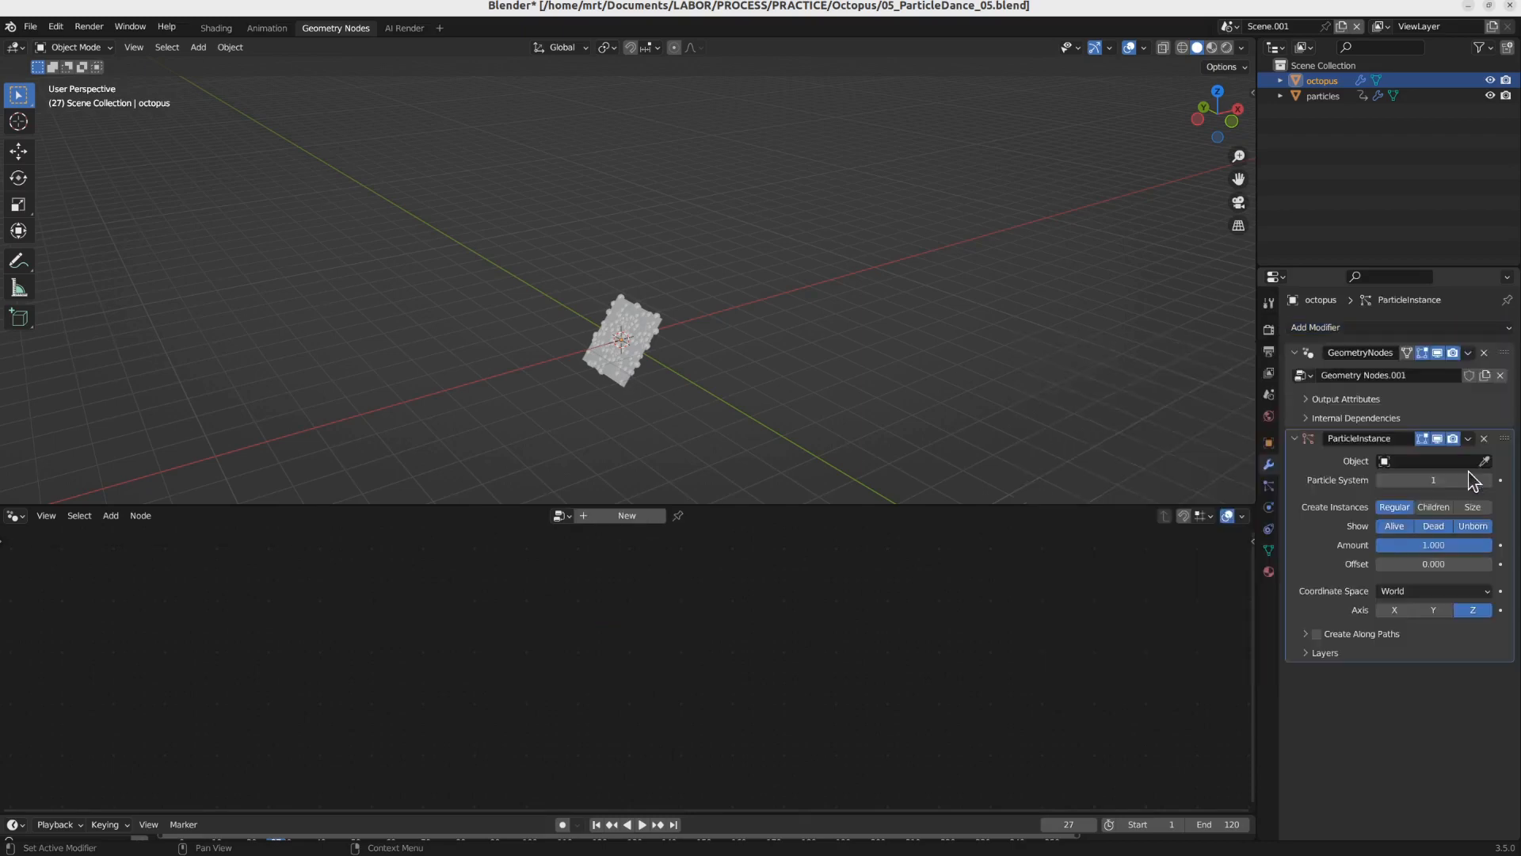
click(1429, 461)
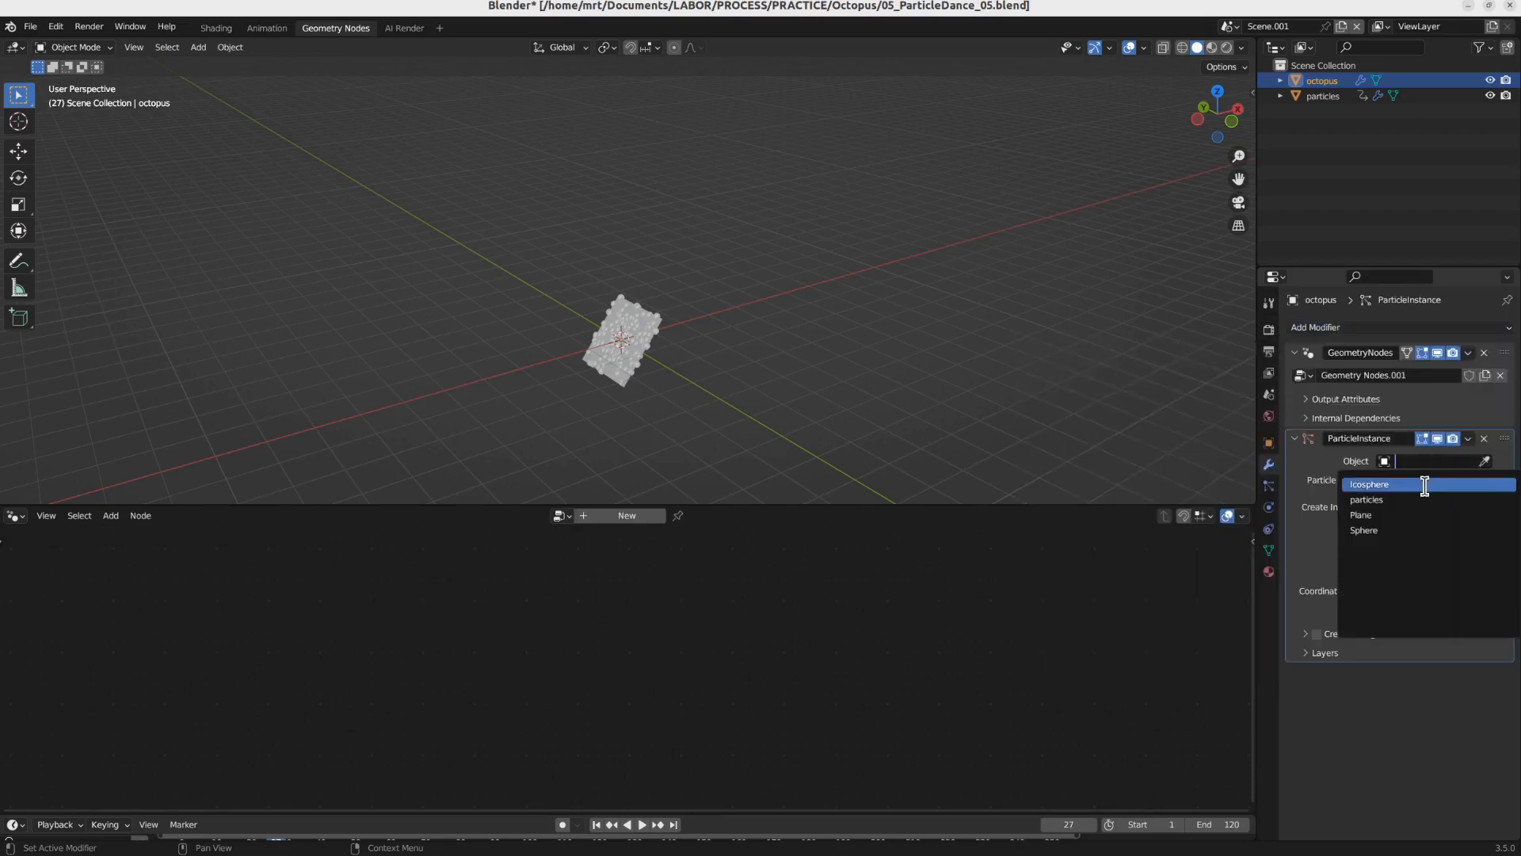
click(1418, 499)
drag(1504, 440, 1504, 345)
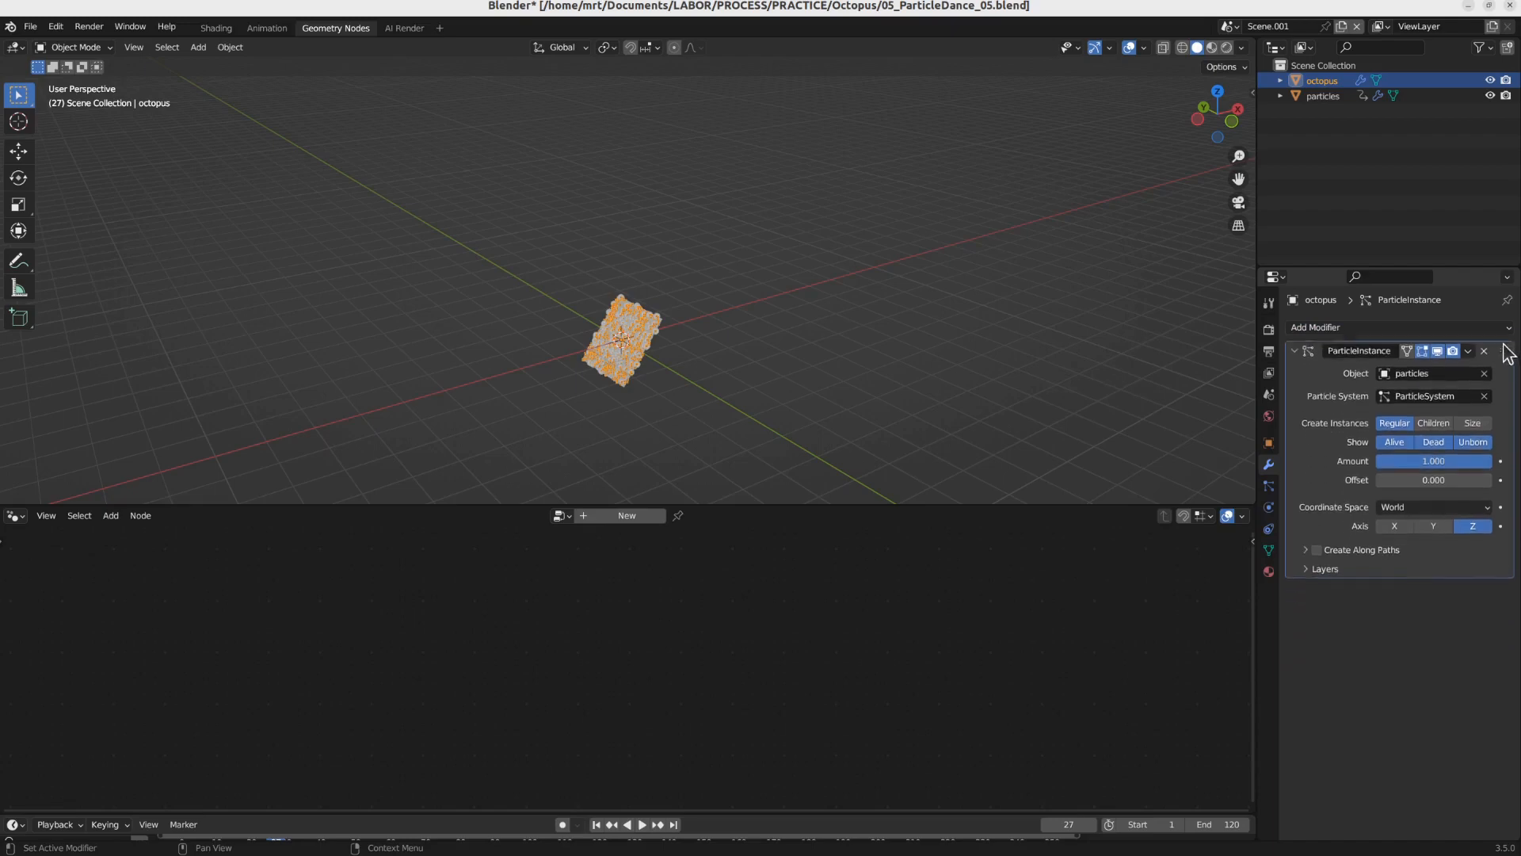
Step: Limit the Particle Instance modifier to alive particles, excluding dead and unborn ones, and play back the animation
click(1435, 445)
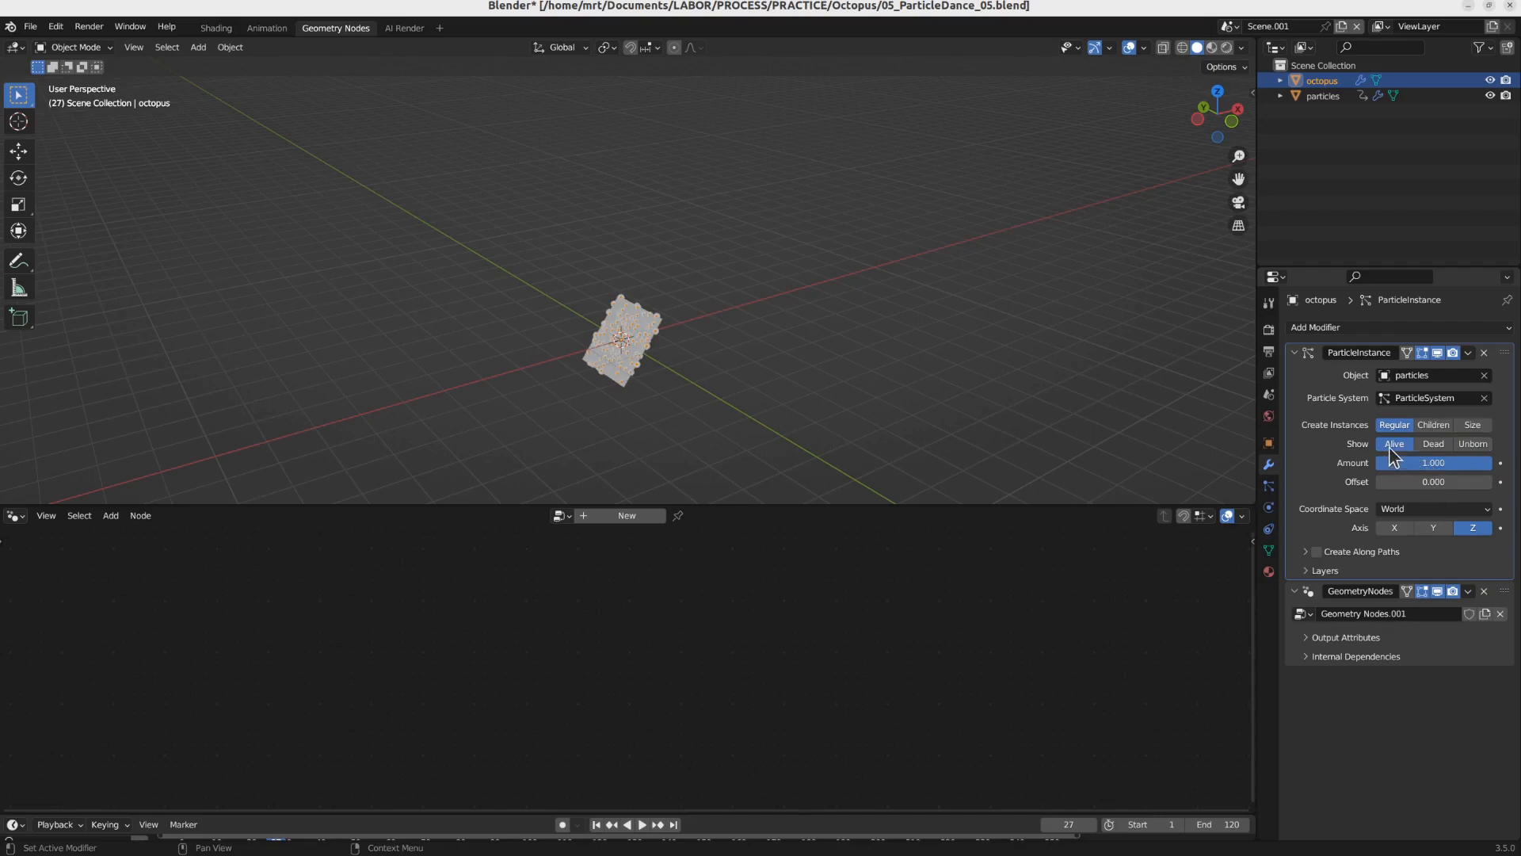
key(space)
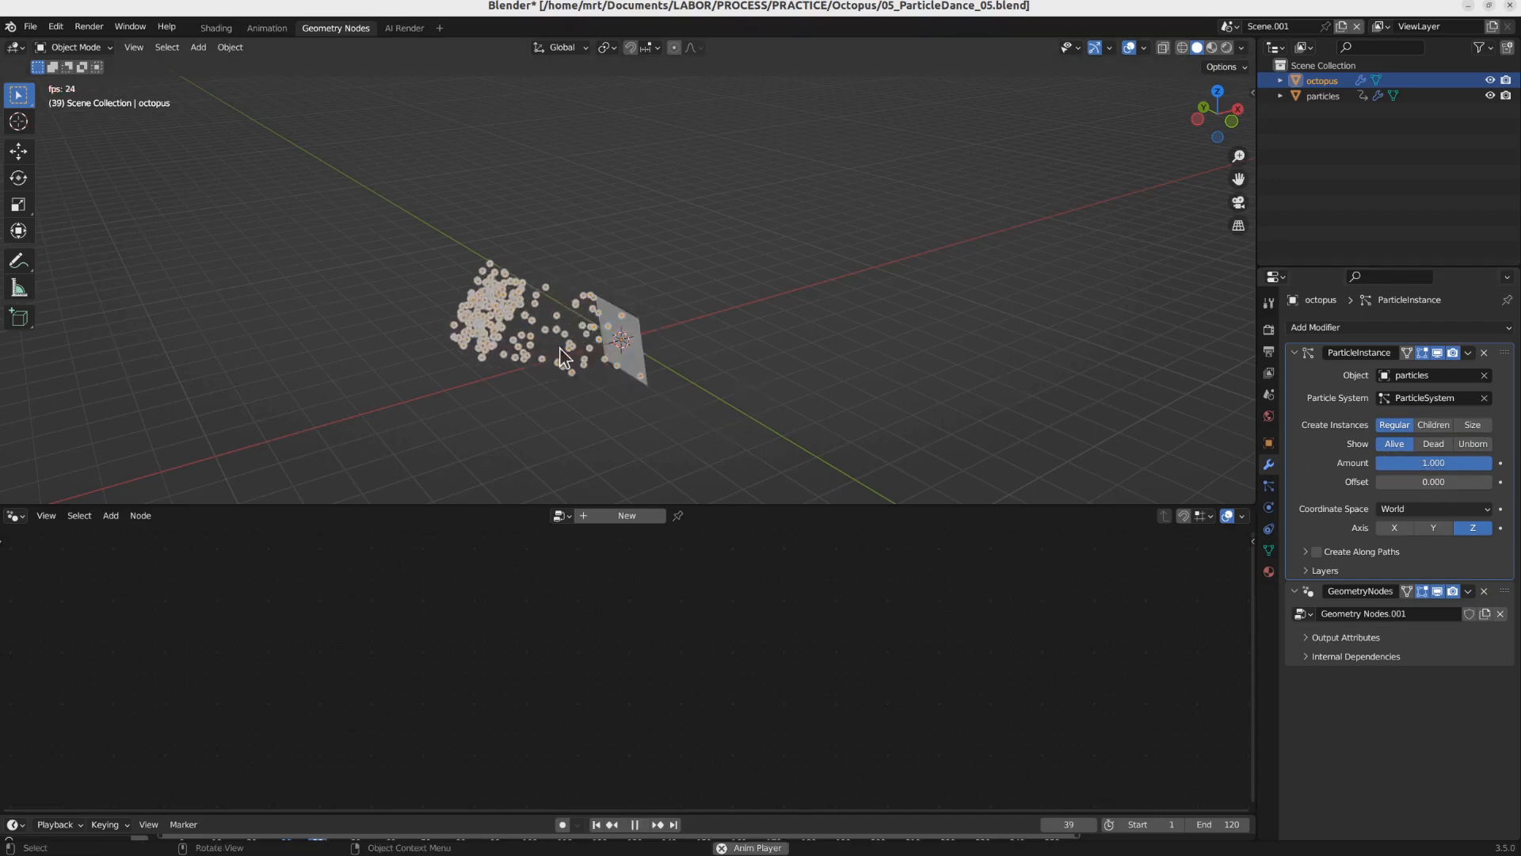
key(space)
Step: Offset the octopus points about 3.5 m upward to compare them with the emitter's particles in playback, and clear the object's location
key(g)
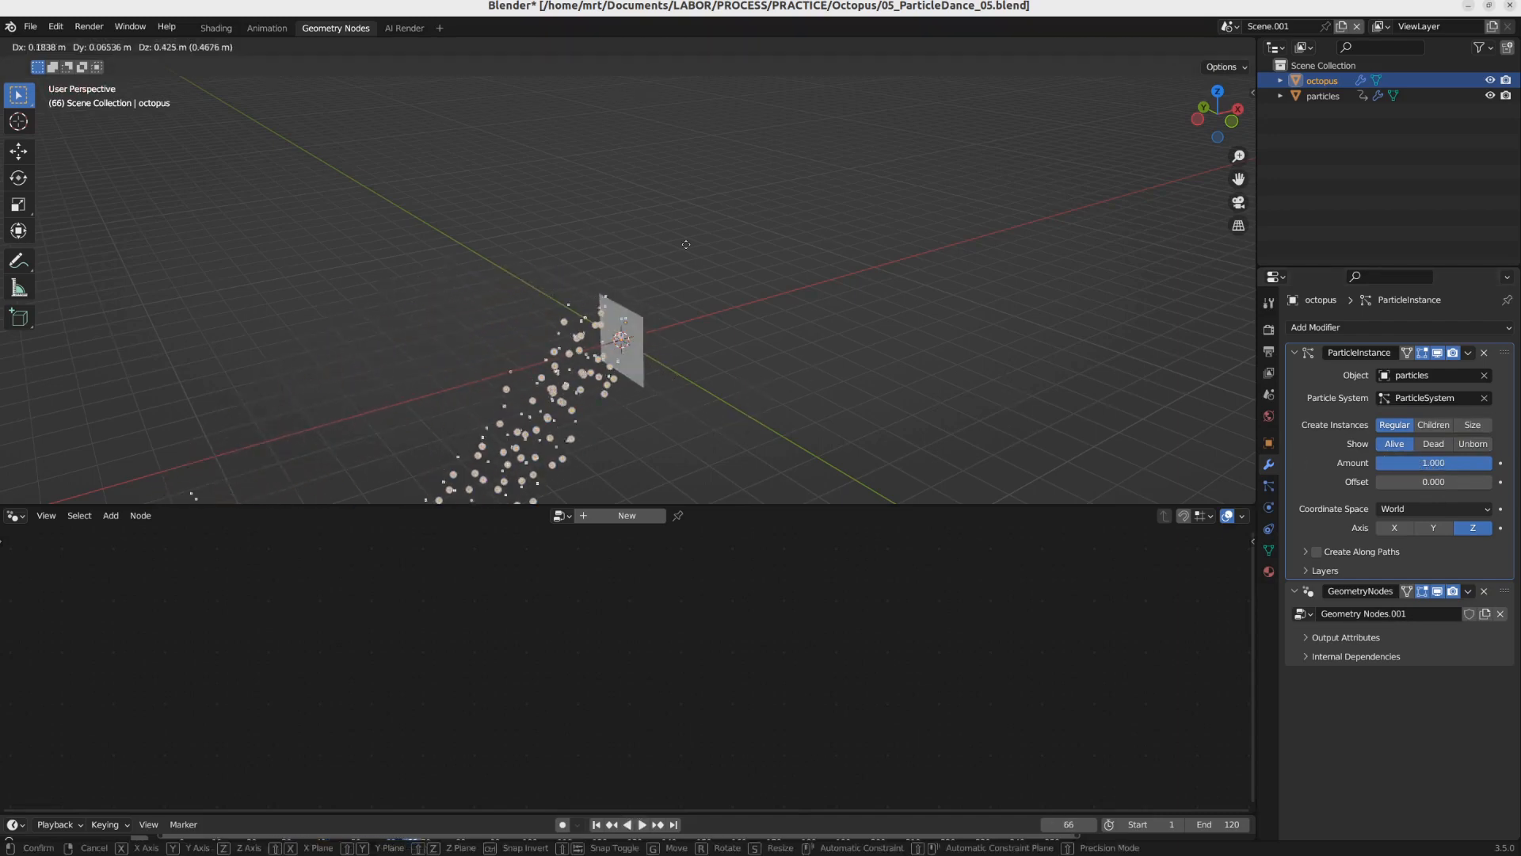
click(673, 228)
key(space)
middle_drag(678, 402, 632, 358)
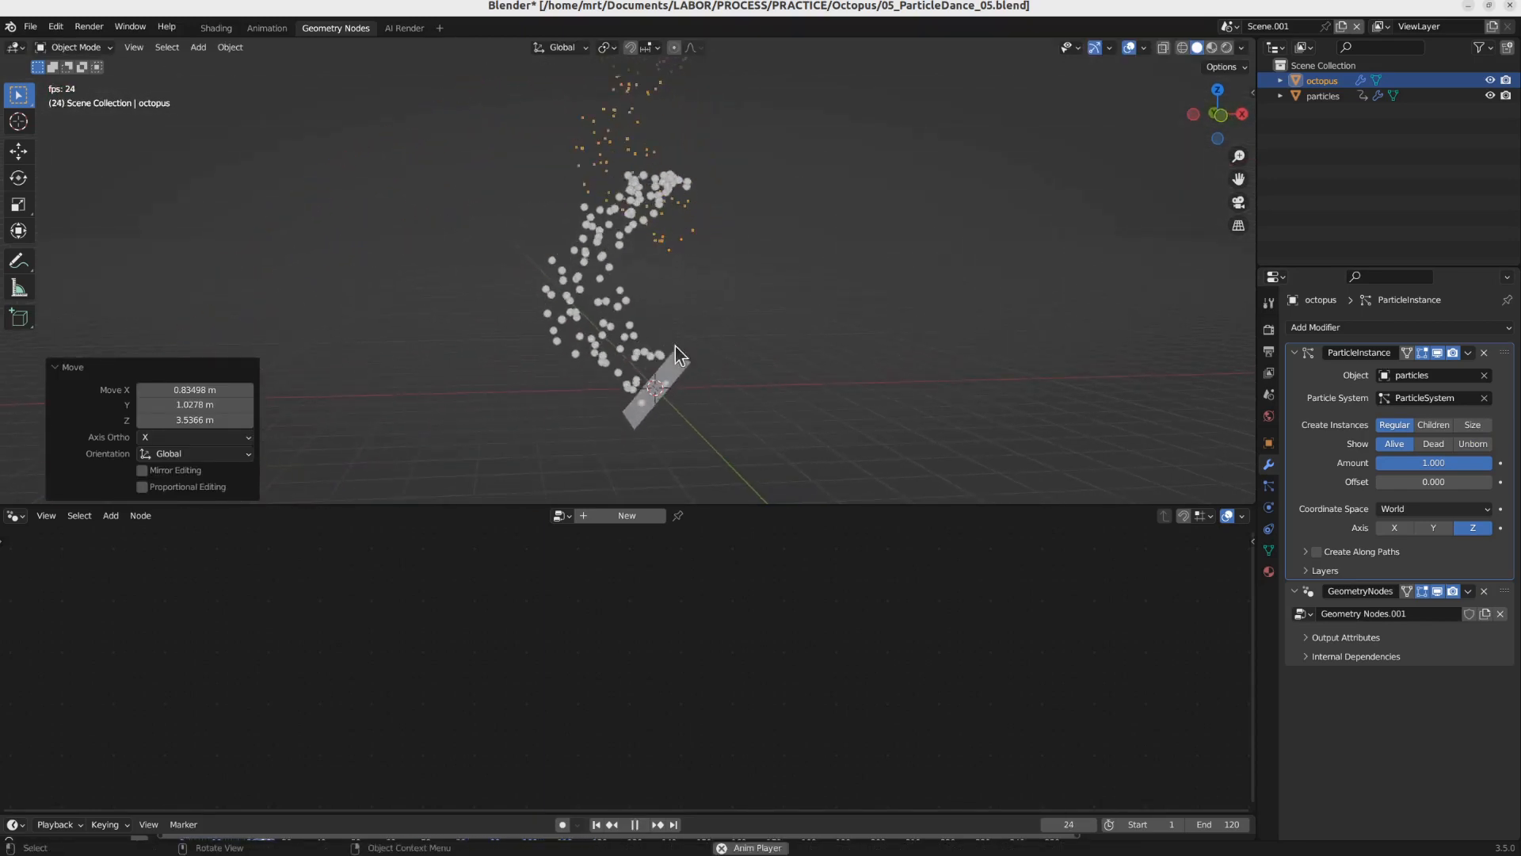
key(space)
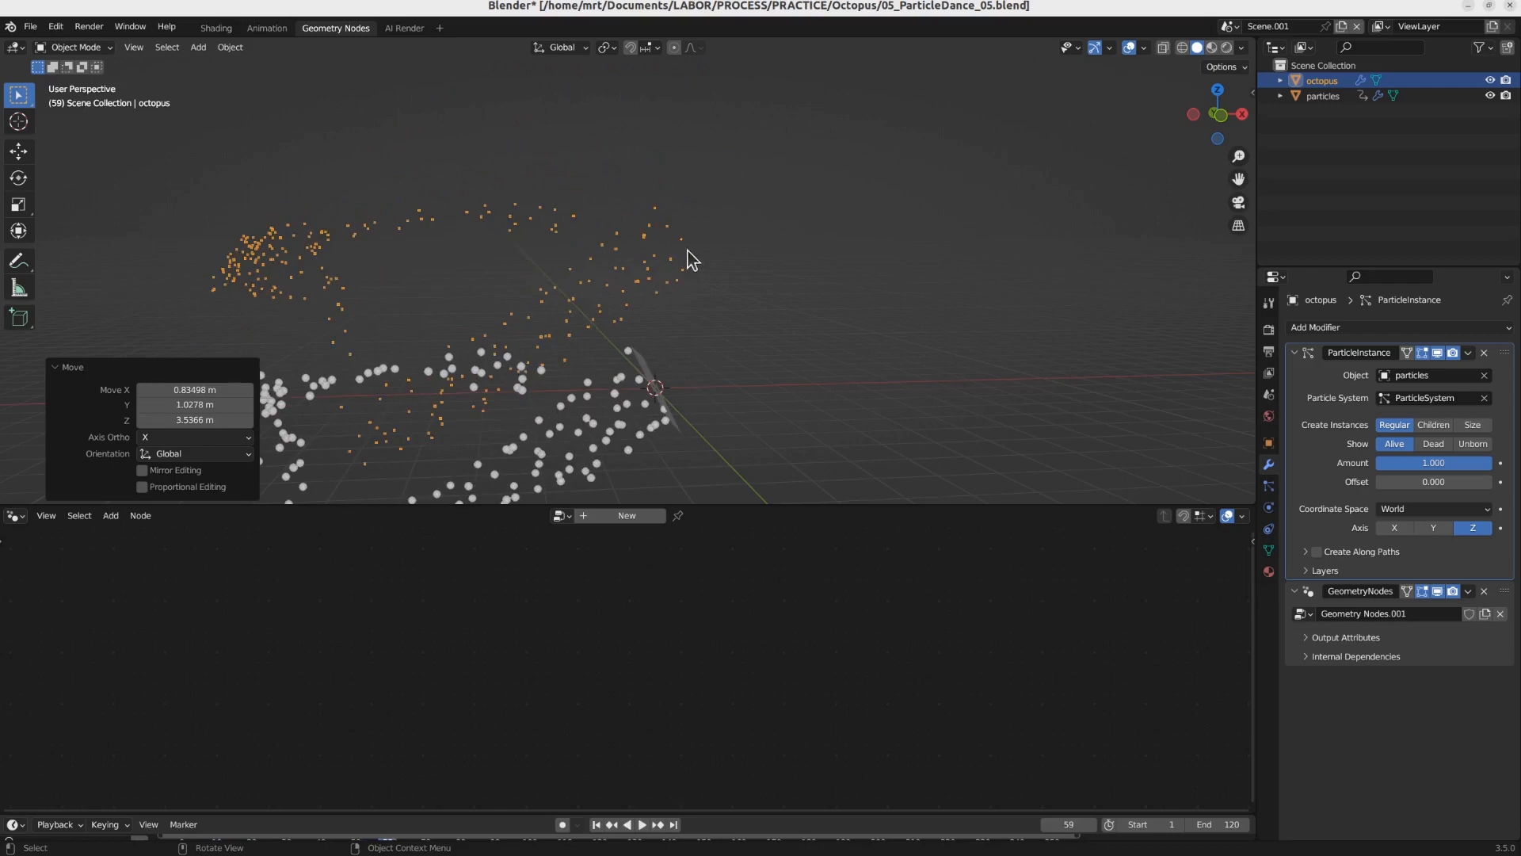
key(alt+g)
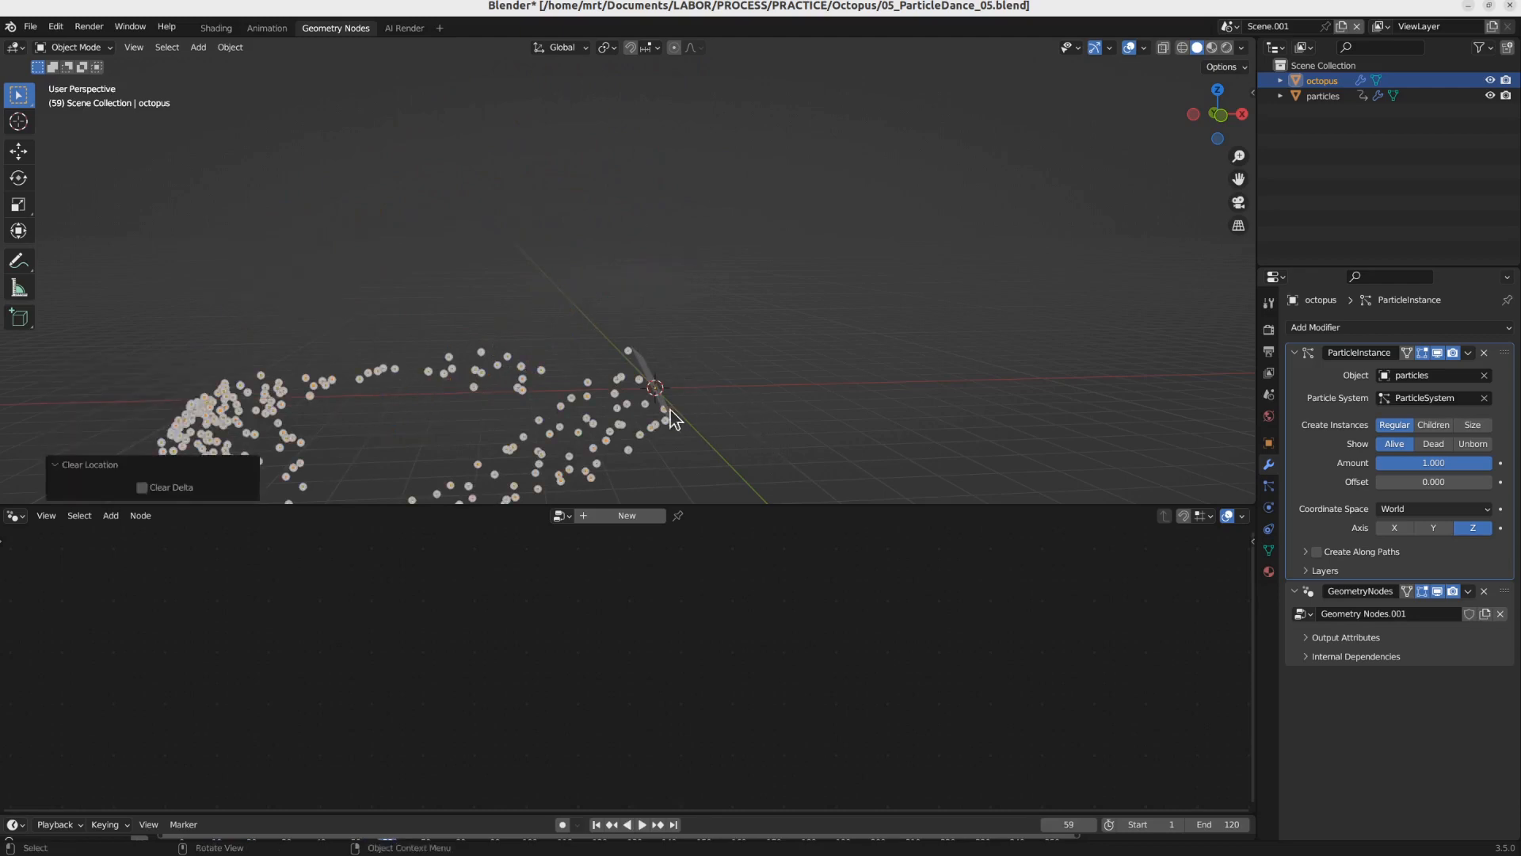
Step: Hide the particles object in the viewport and disable it in renders
click(1334, 95)
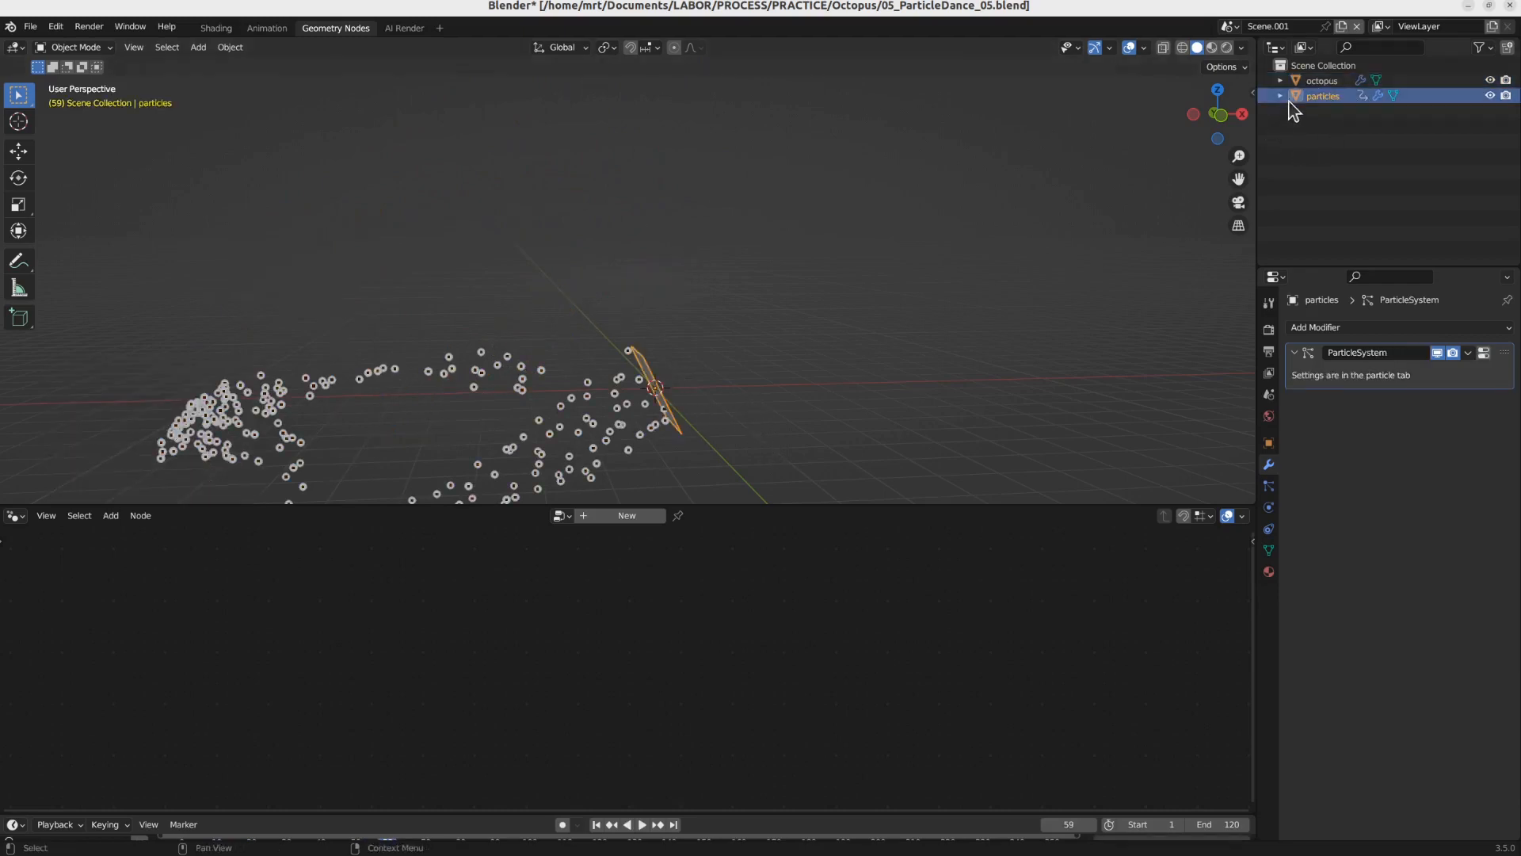
click(1489, 95)
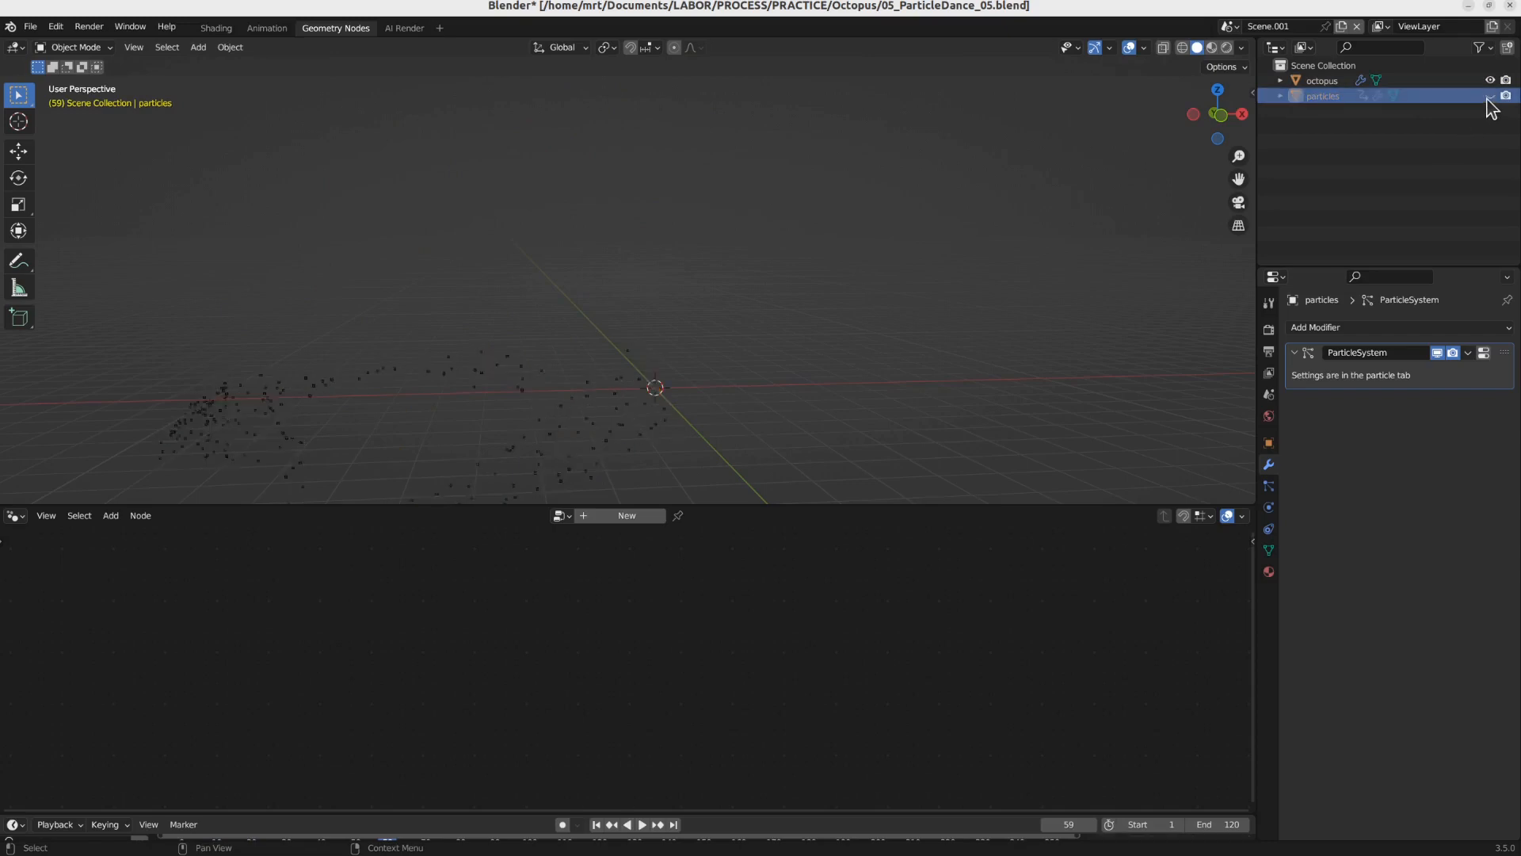
click(1510, 98)
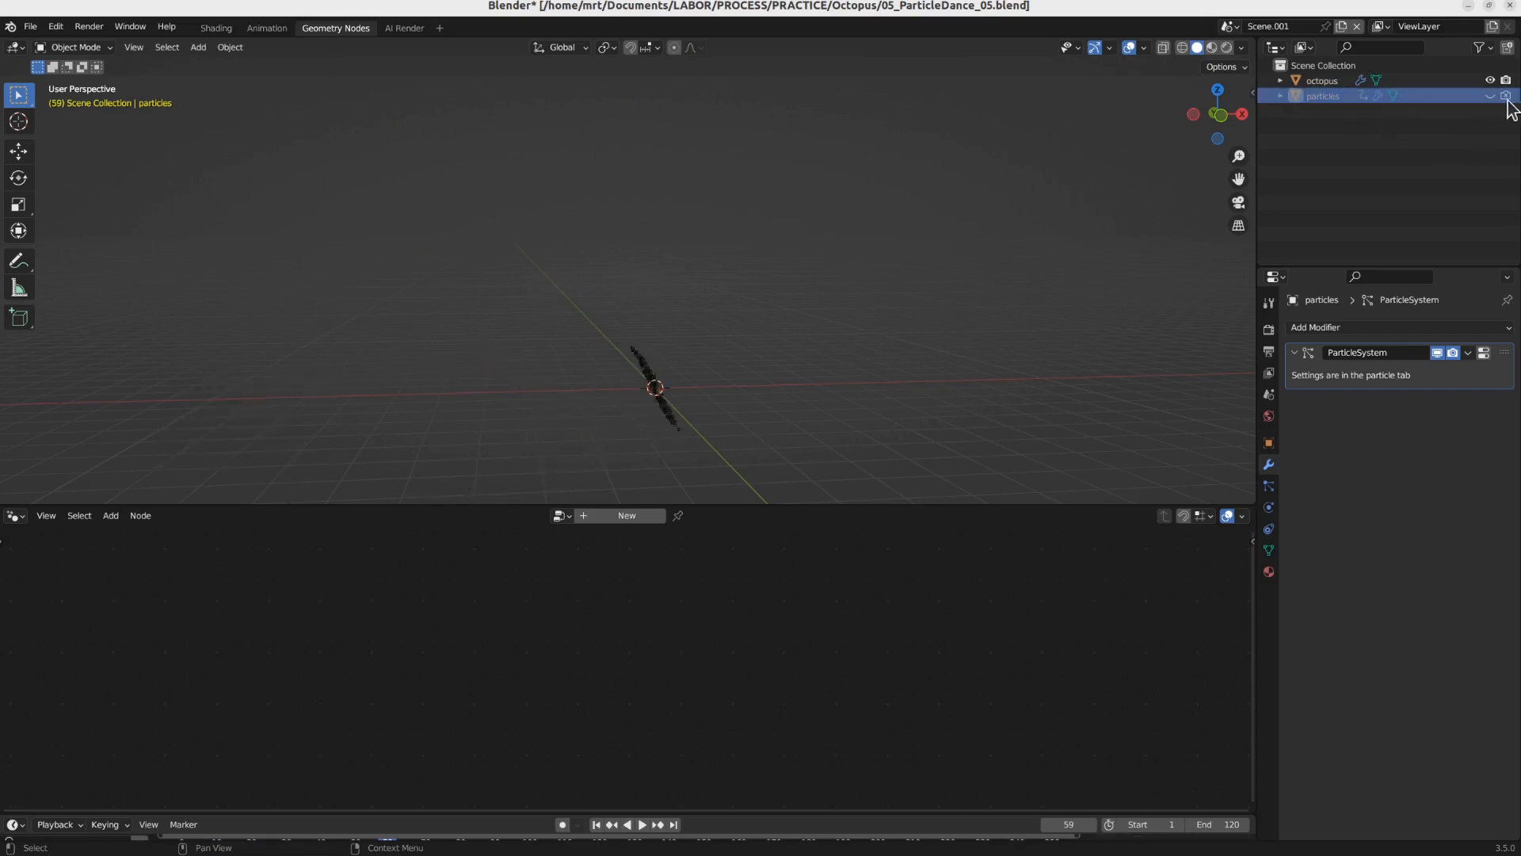
Step: Play back the animation to examine the octopus points without the emitter
key(space)
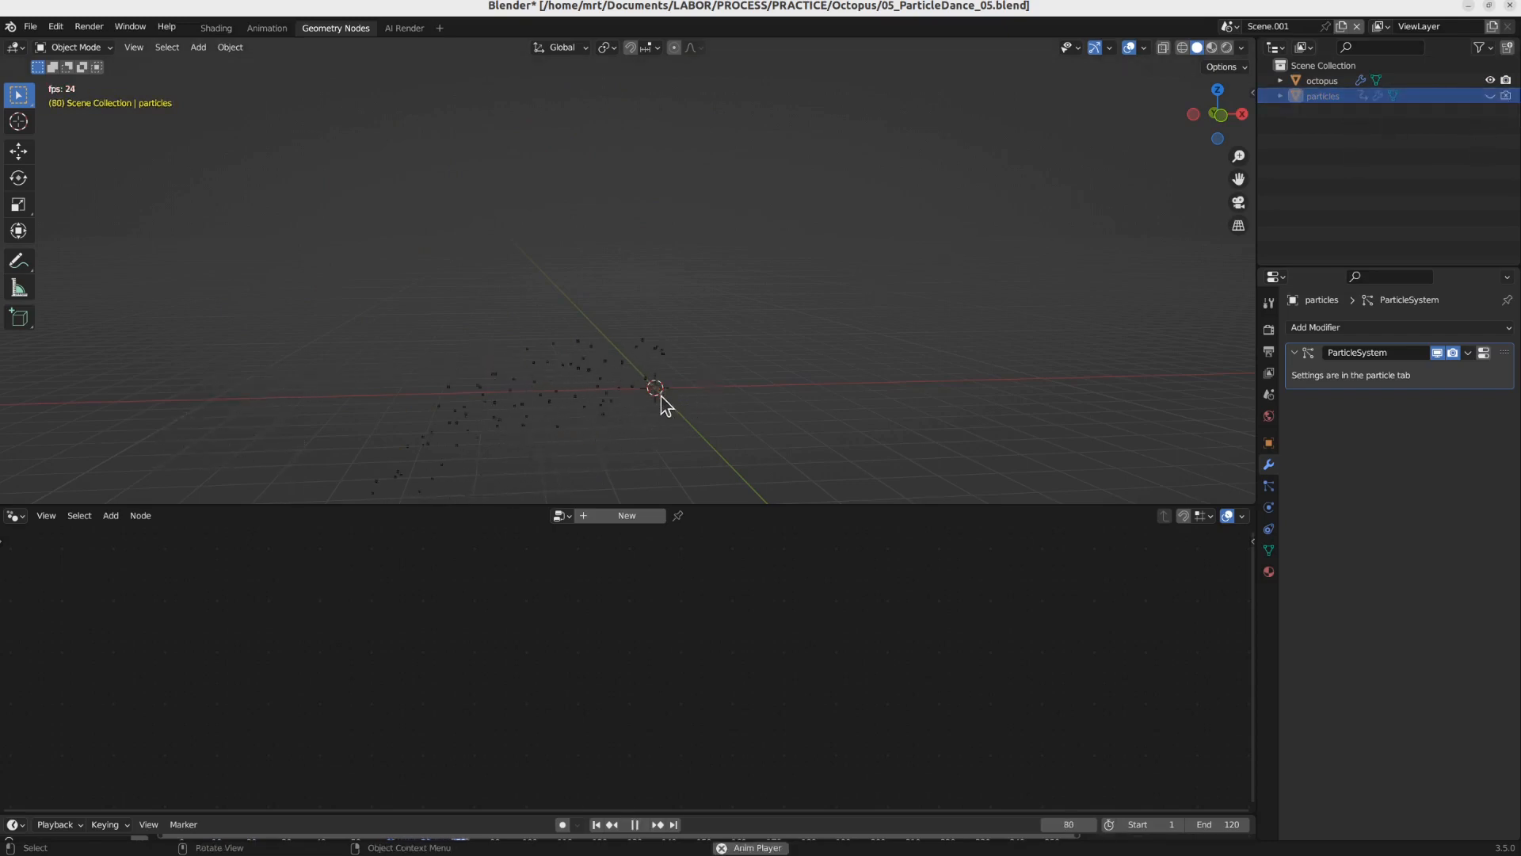
scroll(639, 398, up, 2)
scroll(639, 397, down, 2)
shift+middle_drag(680, 420, 706, 249)
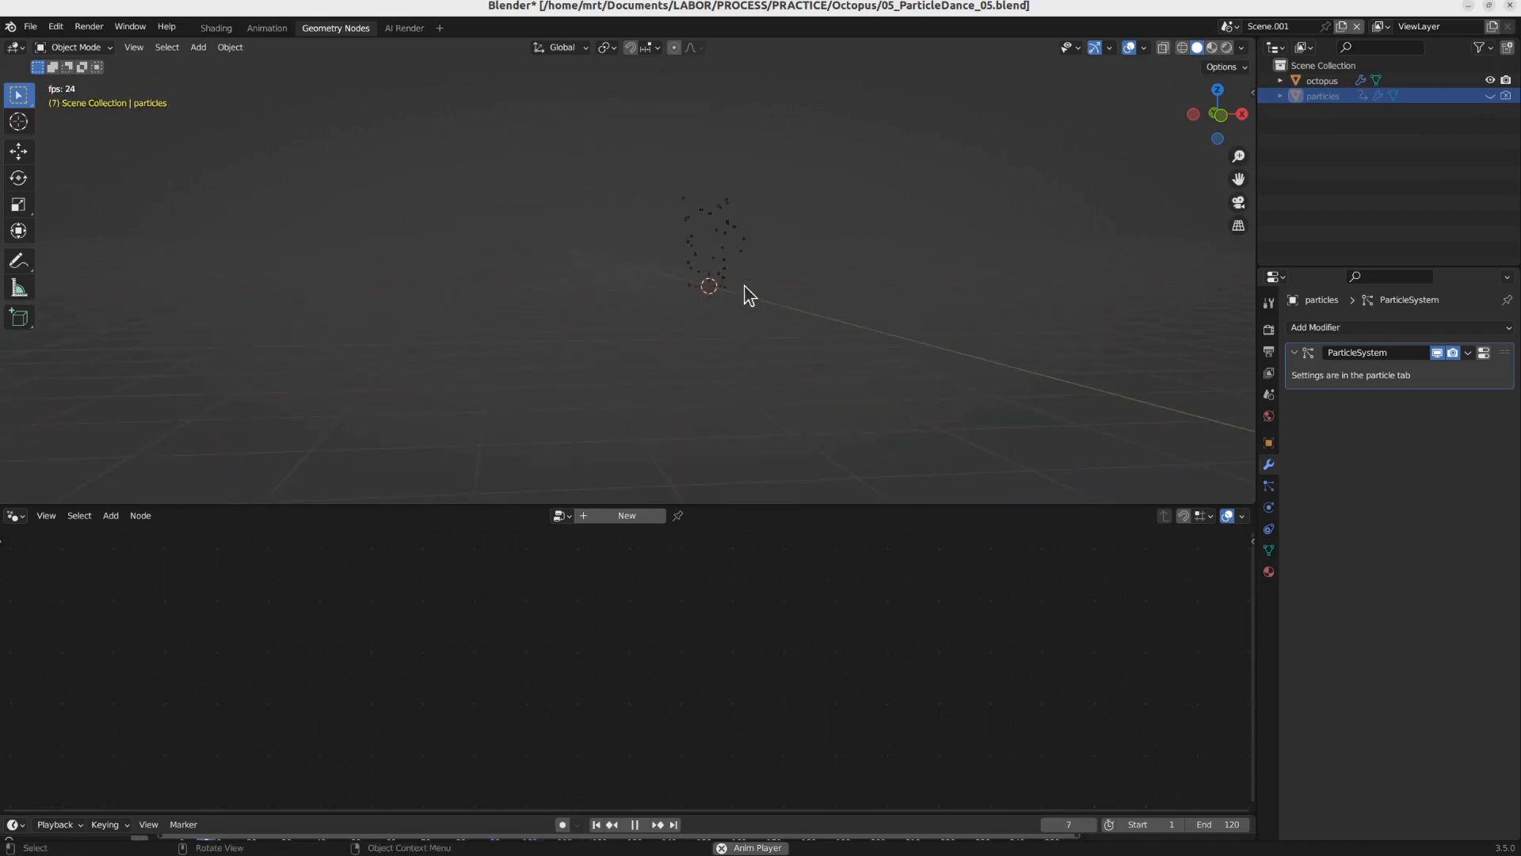
key(space)
Step: Show the octopus object's GeometryNodes tree and move the Group Output node farther from Group Input
click(739, 263)
click(1449, 655)
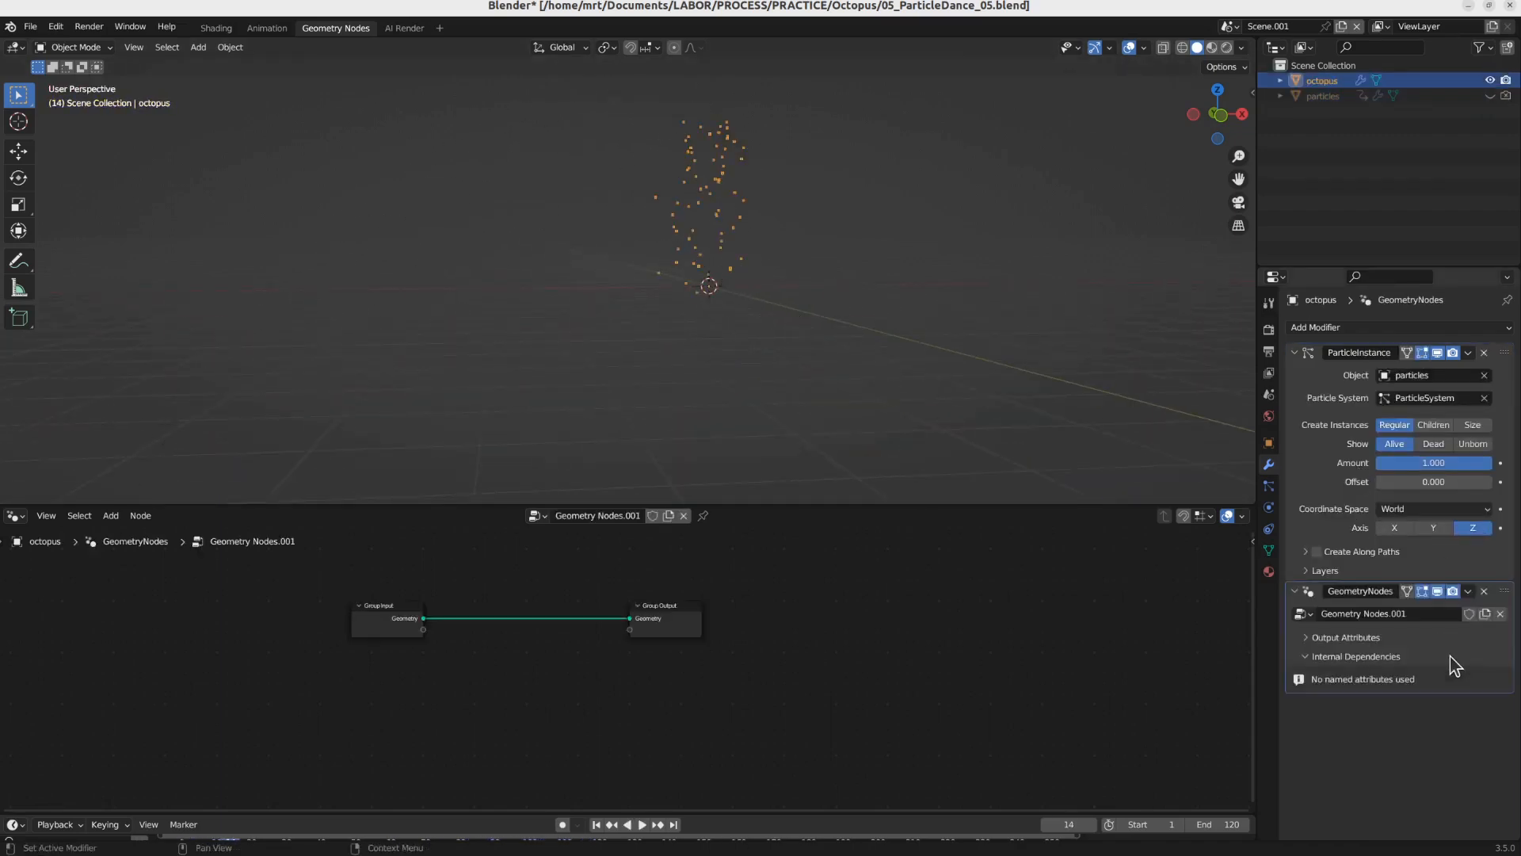
drag(698, 607, 782, 604)
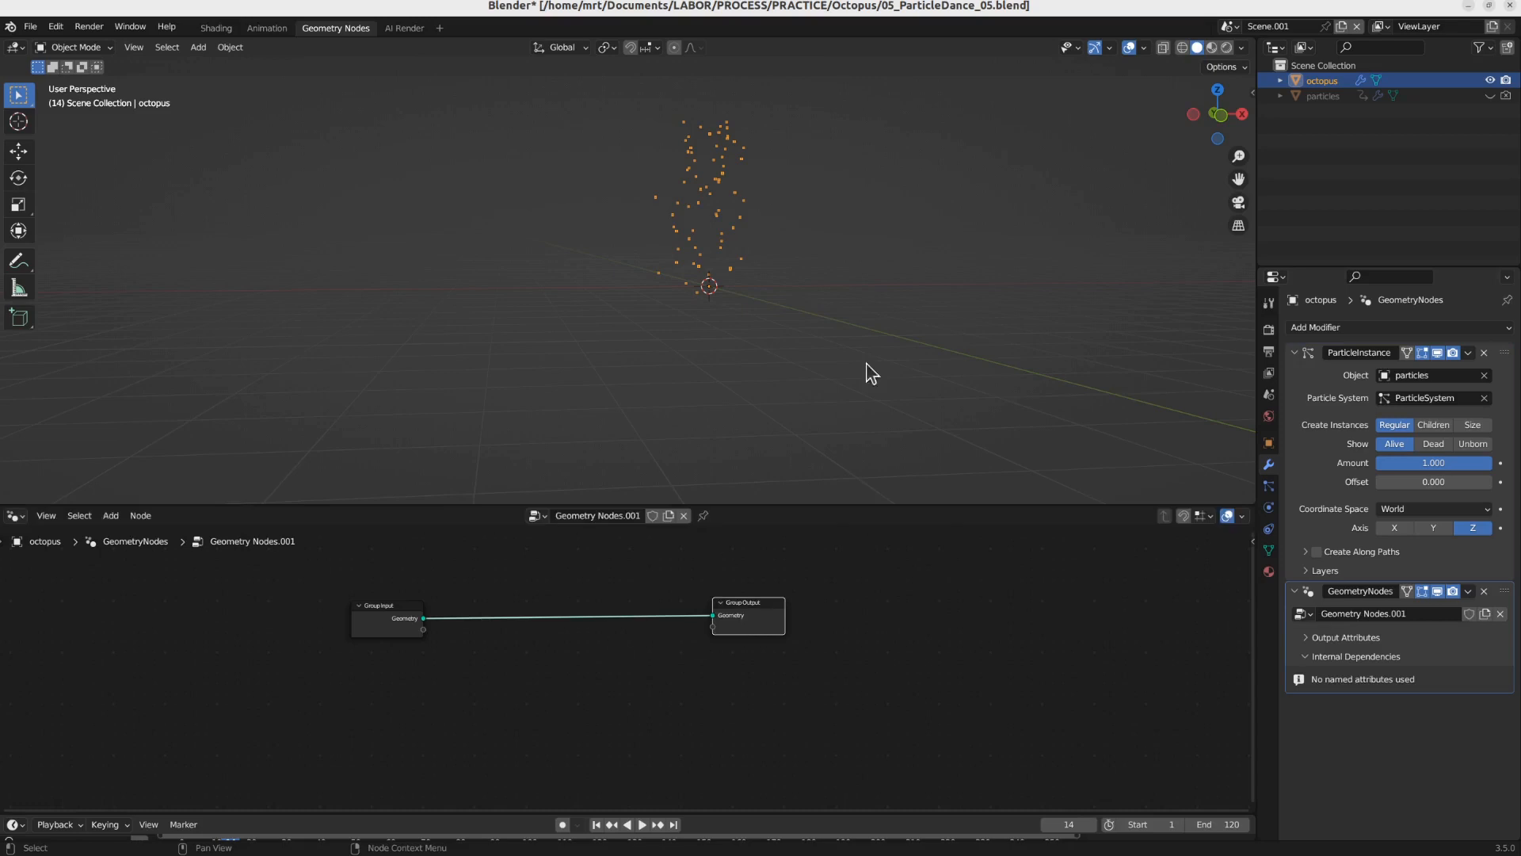
Step: Insert a Points to Volume node between Group Input and Group Output in the octopus node tree
key(shift+a)
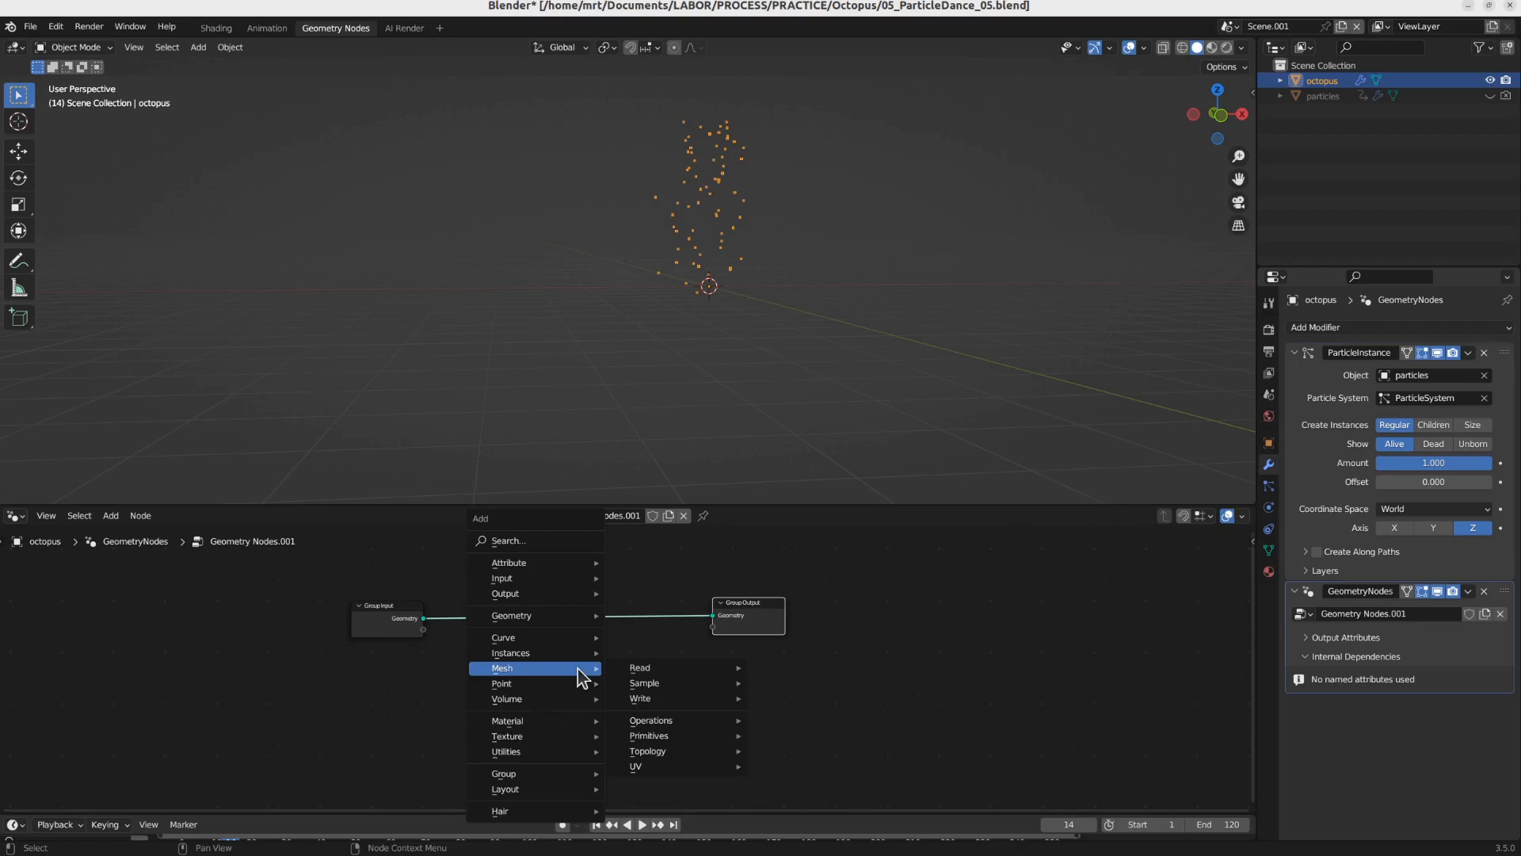
mouse_move(567, 682)
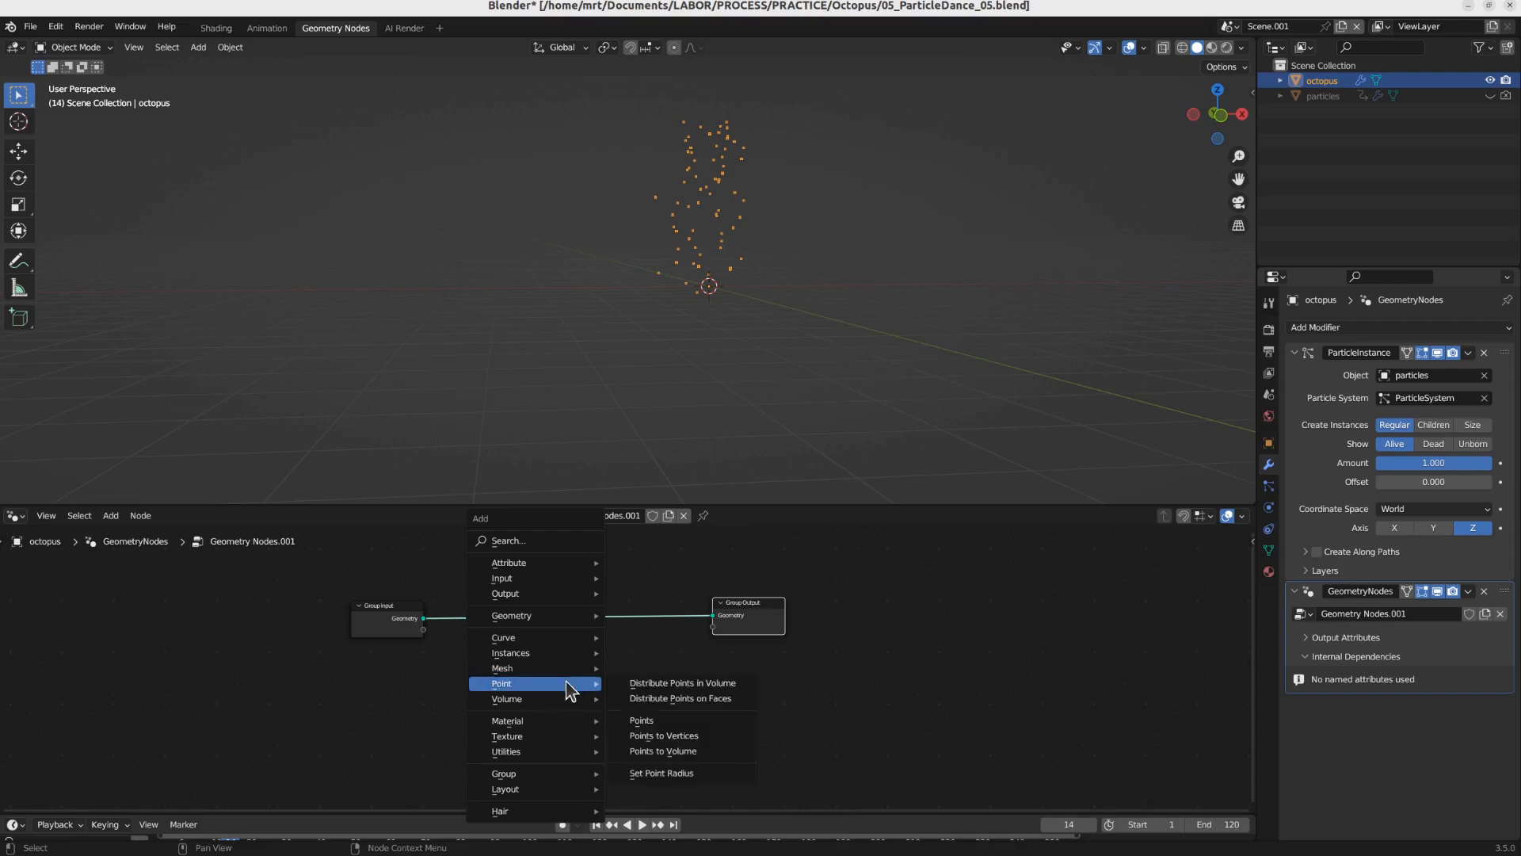
click(660, 751)
click(655, 701)
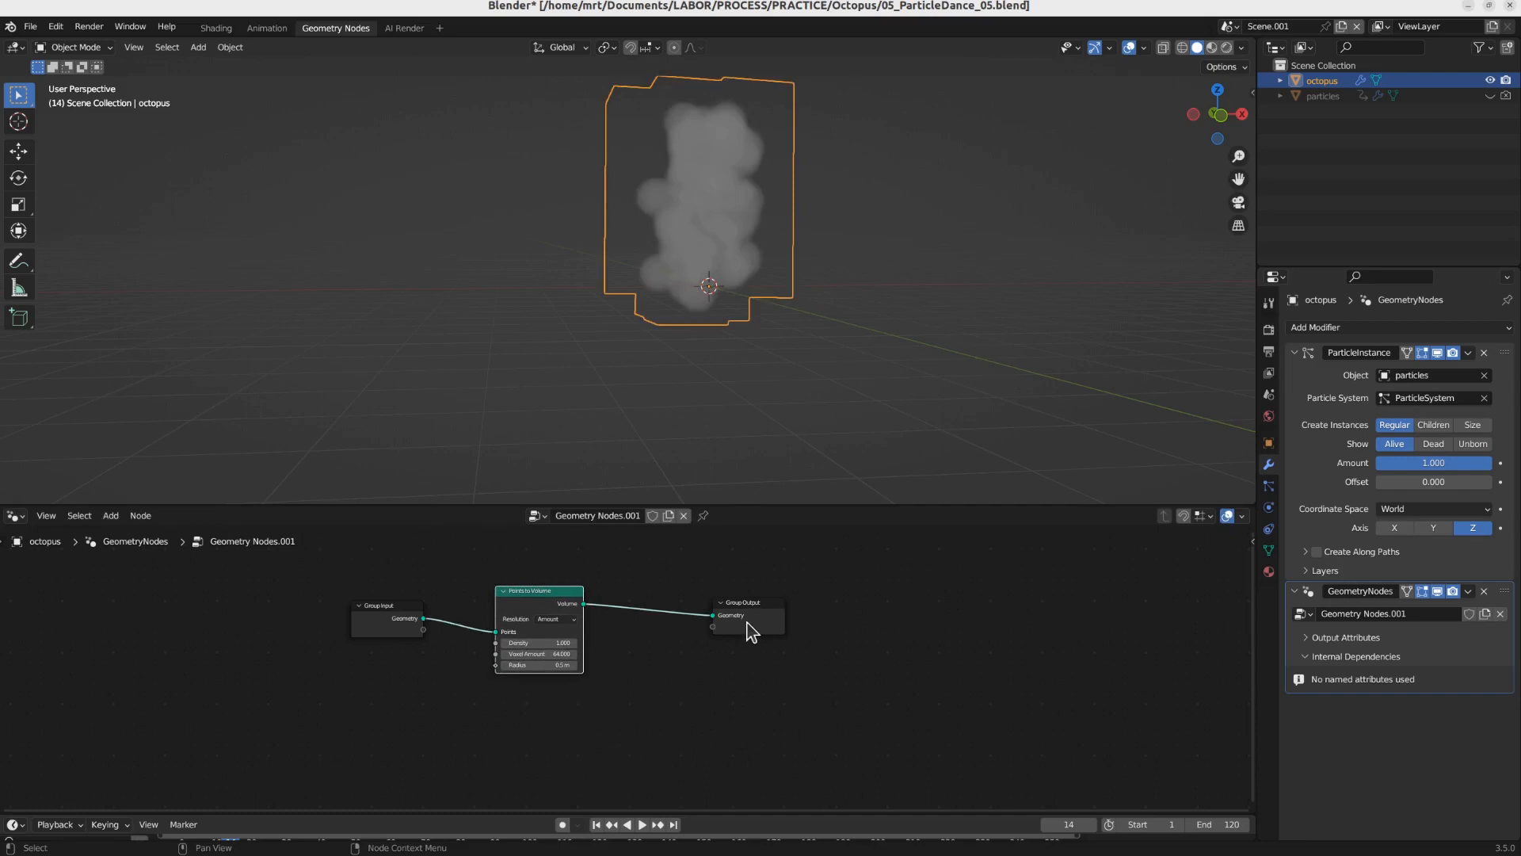
Step: Move Group Output farther away and insert a Volume to Mesh node between Points to Volume and Group Output
drag(751, 631, 915, 631)
key(shift+a)
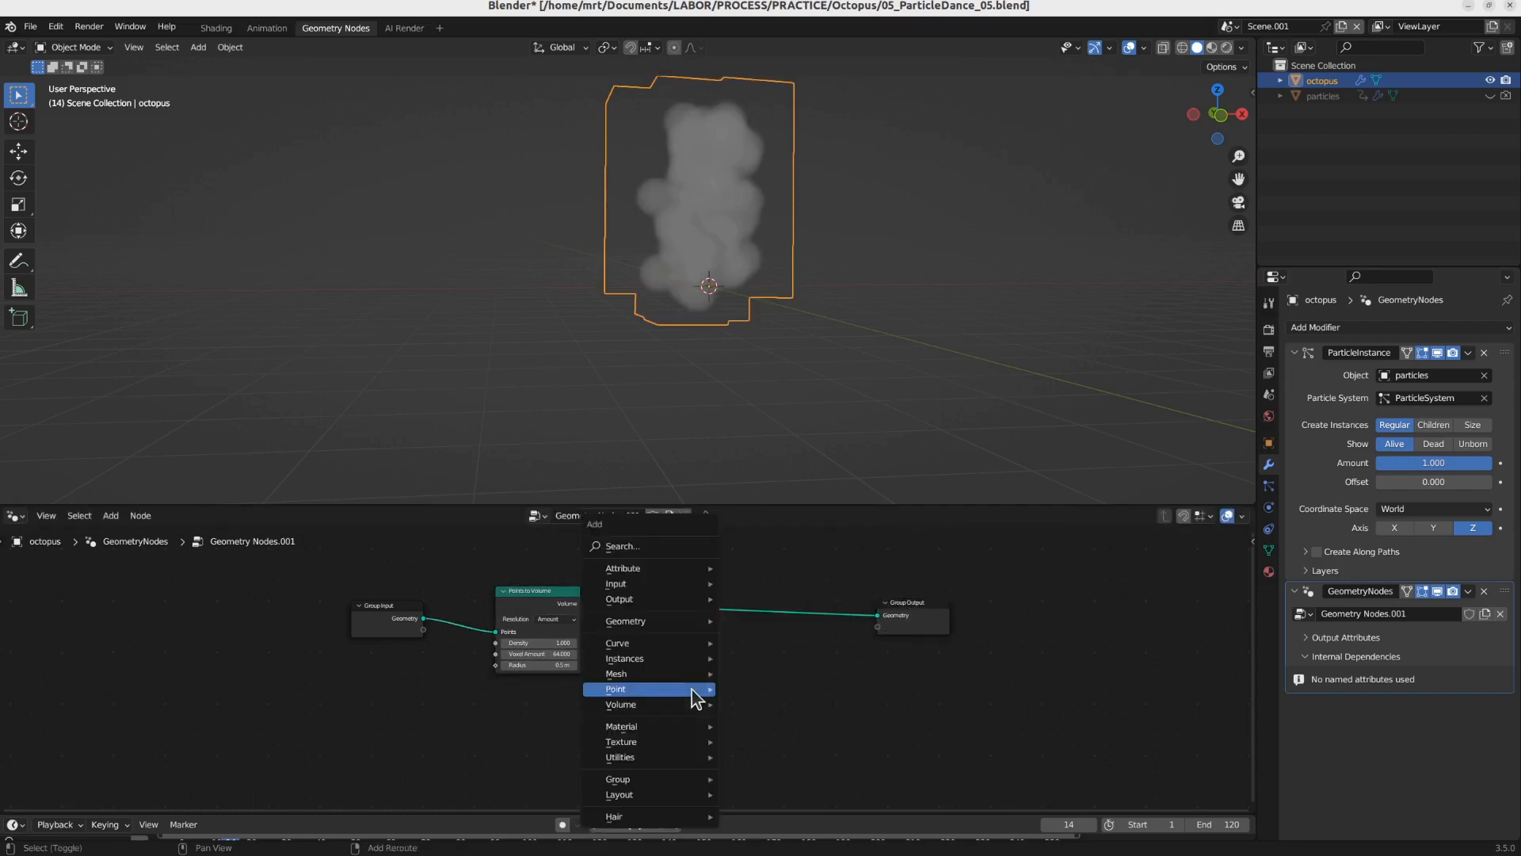
mouse_move(692, 691)
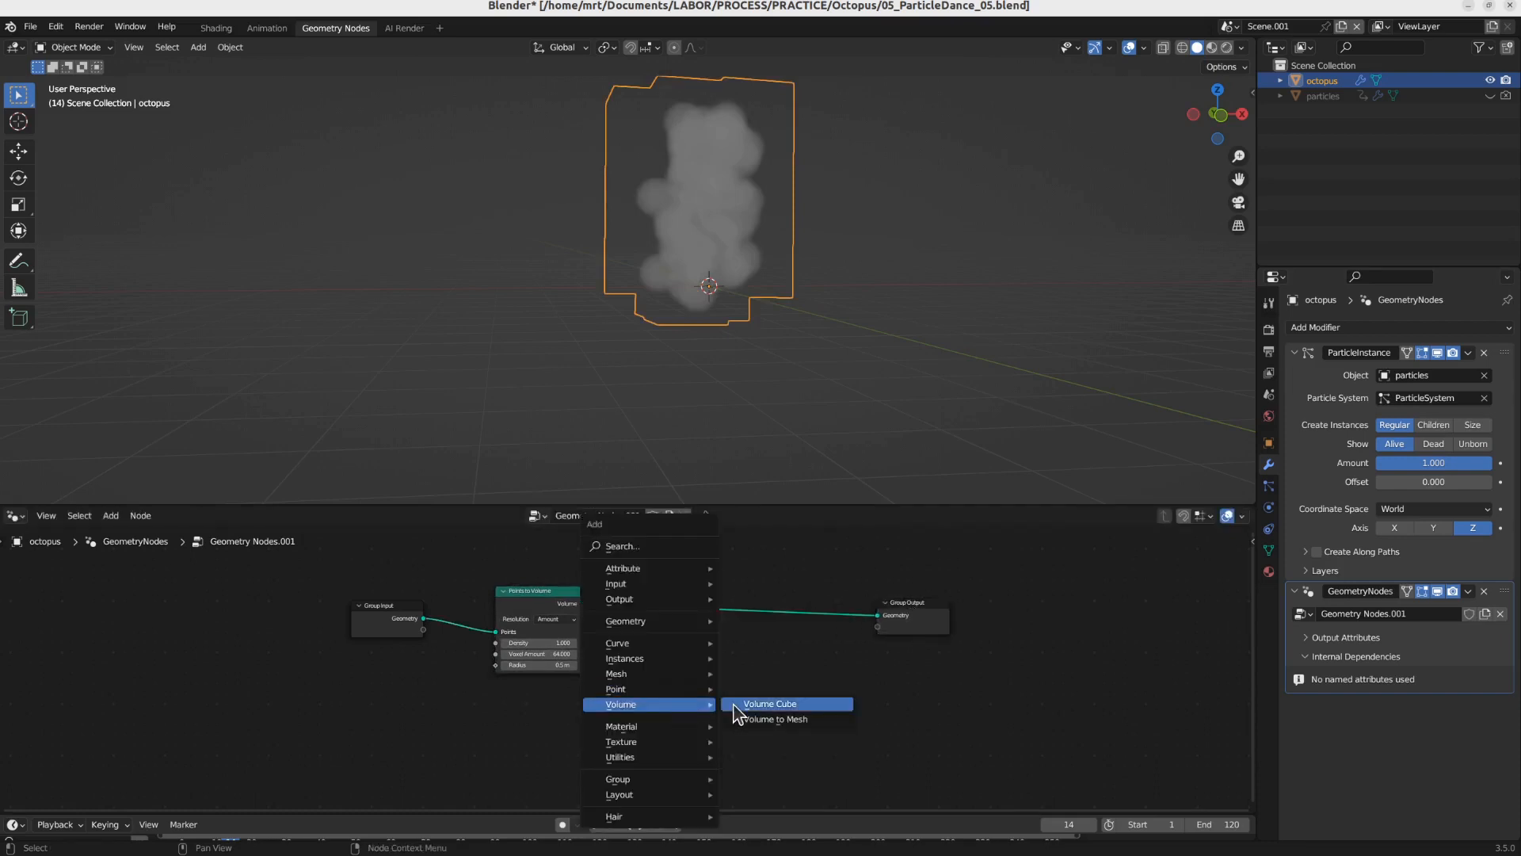
click(764, 727)
click(714, 609)
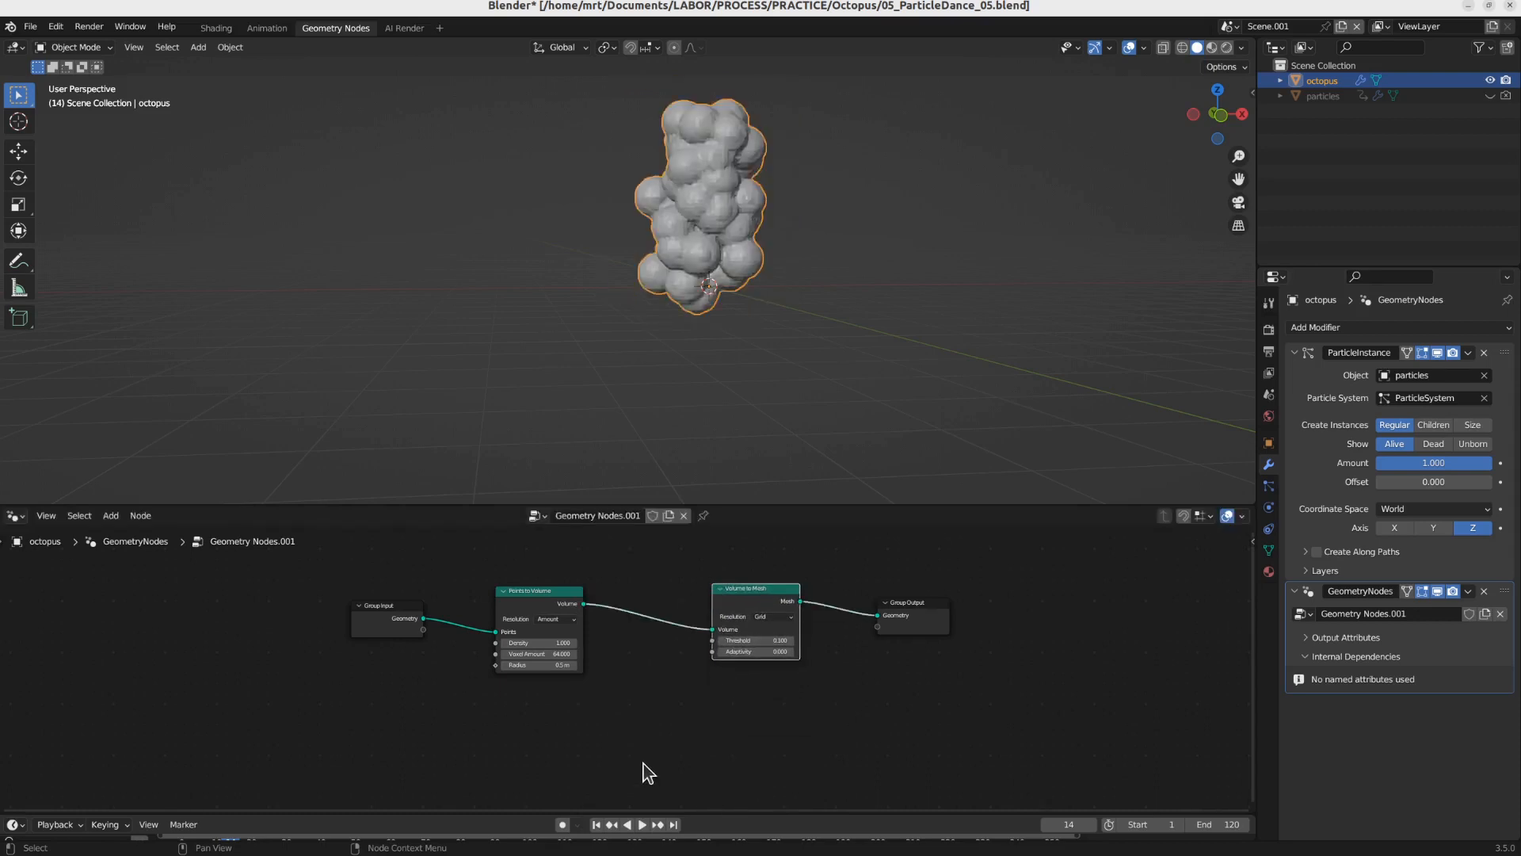
Step: Play the meshed particle animation, enlarge the timeline area and scrub to frame 110
key(space)
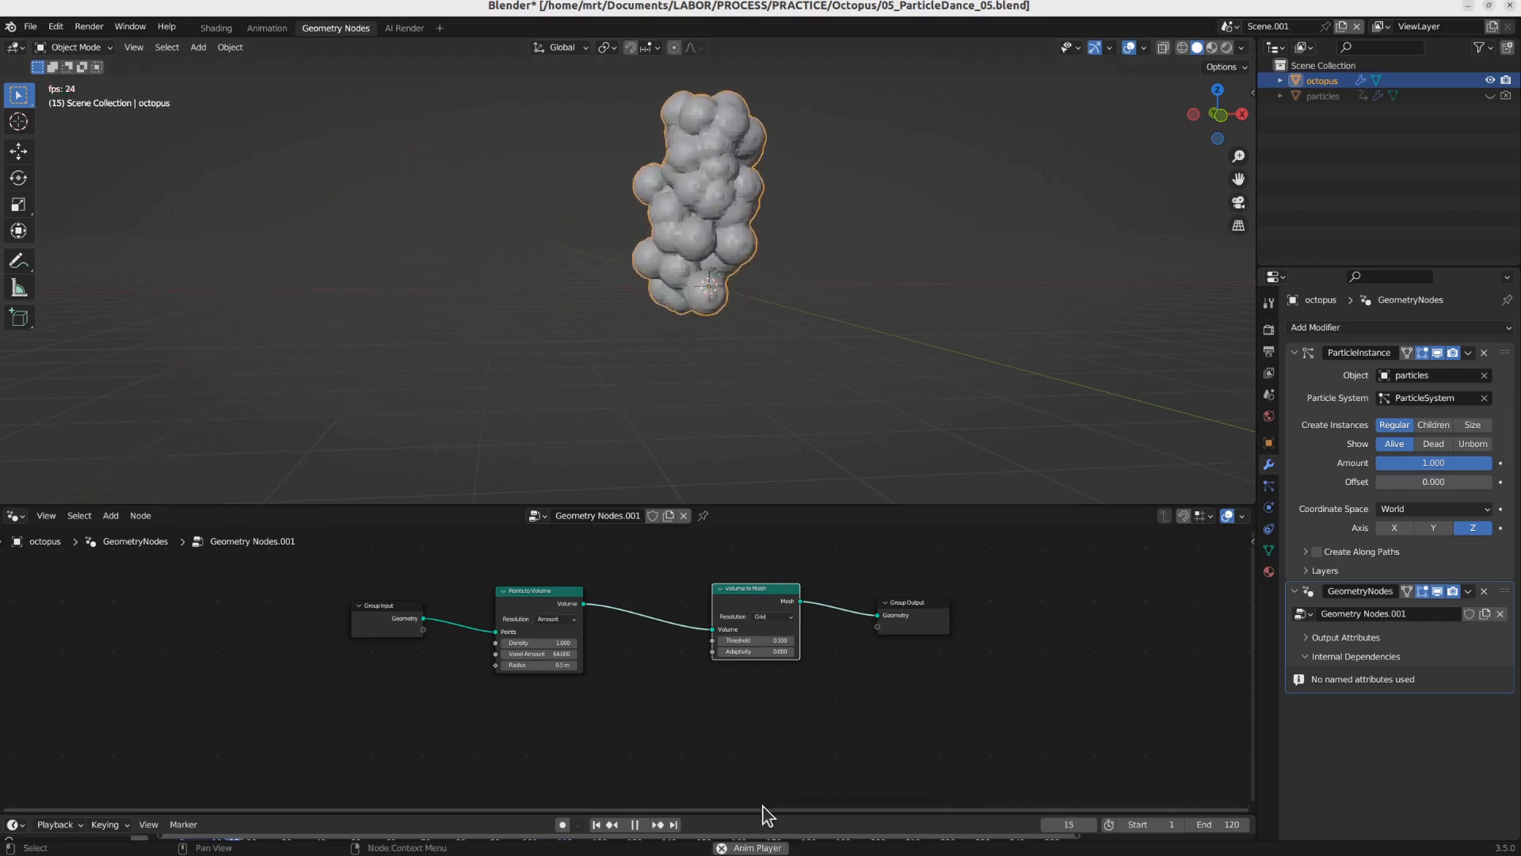
key(space)
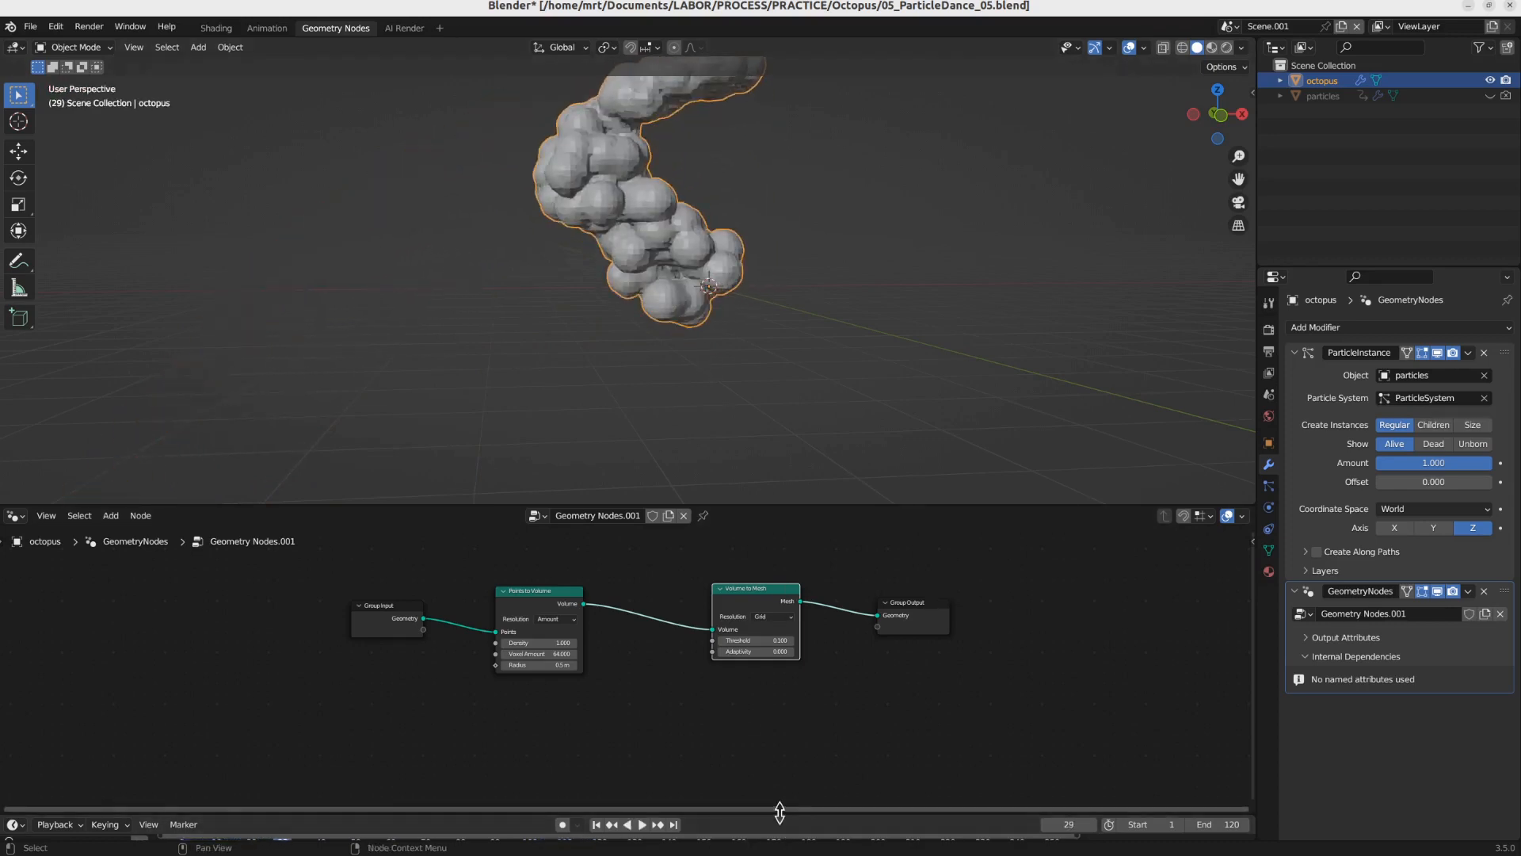
drag(780, 812, 787, 750)
drag(317, 776, 564, 767)
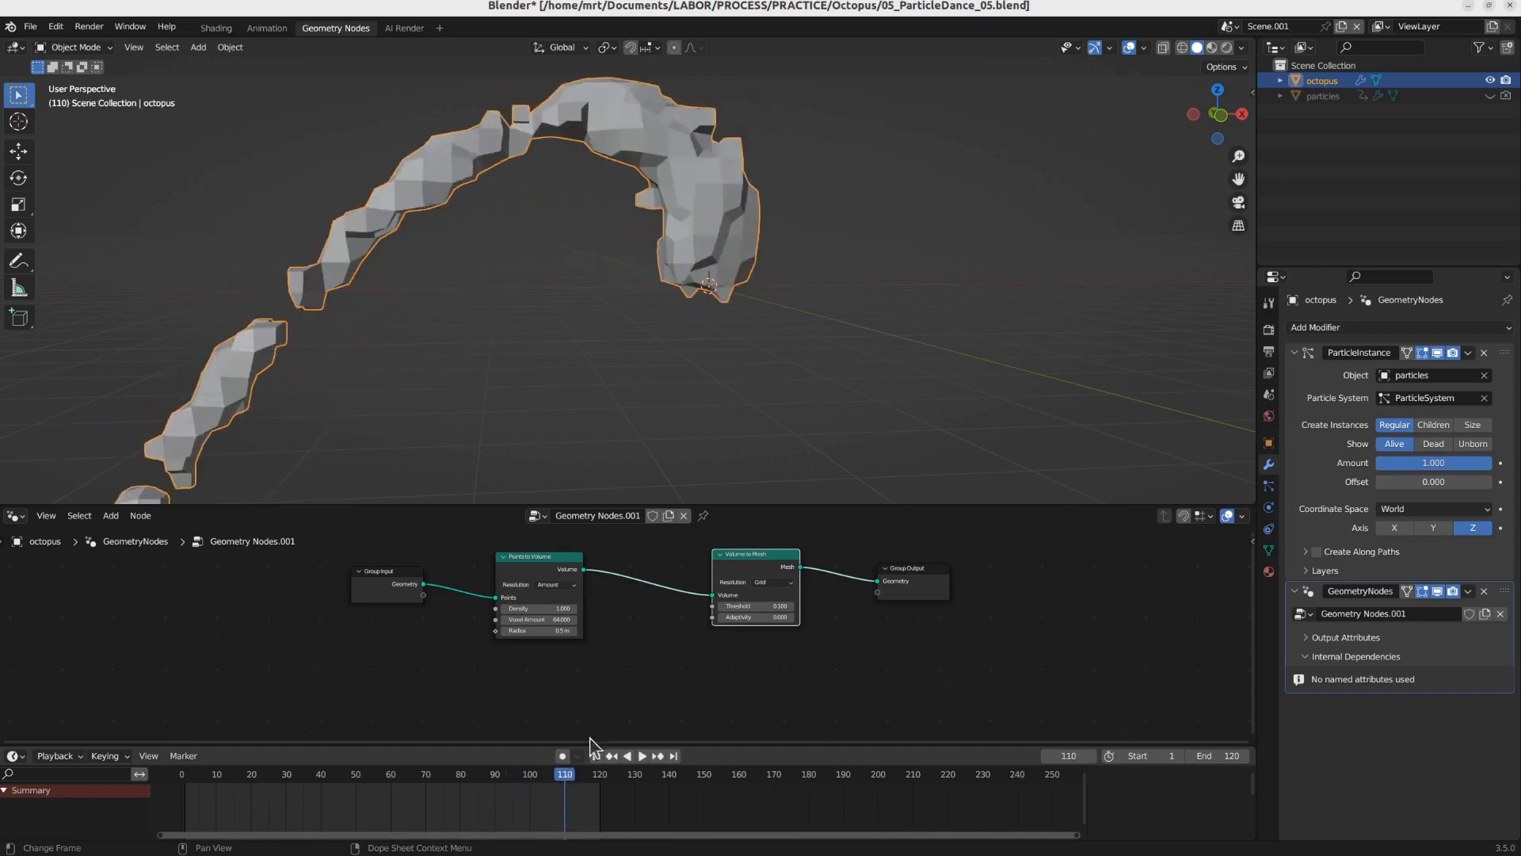
Step: Set the Points to Volume radius to 1.3 m and play back the animation to examine the thicker mesh
scroll(570, 664, up, 3)
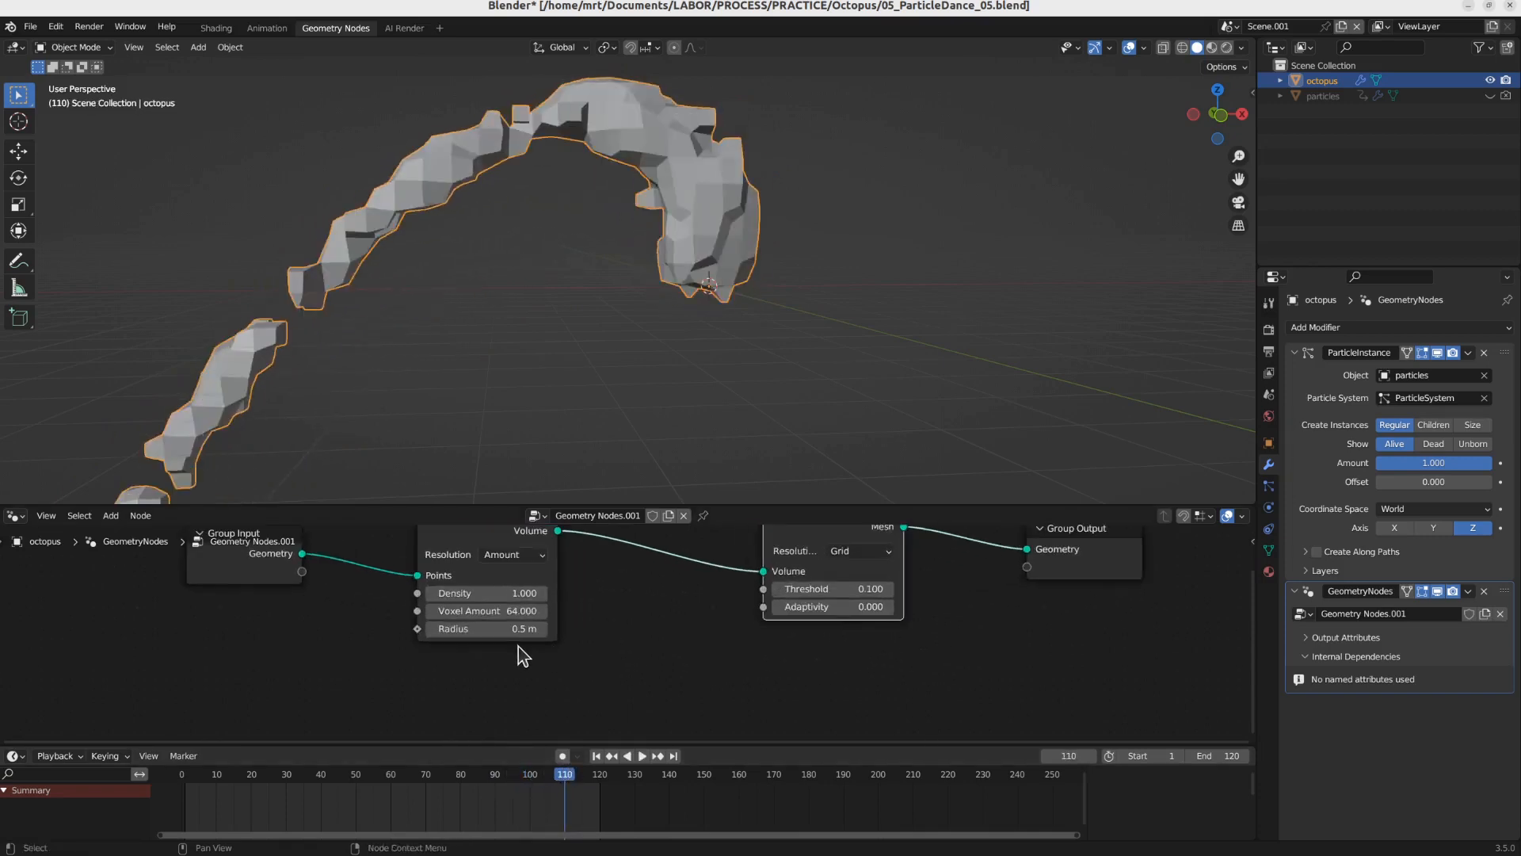
drag(480, 629, 523, 628)
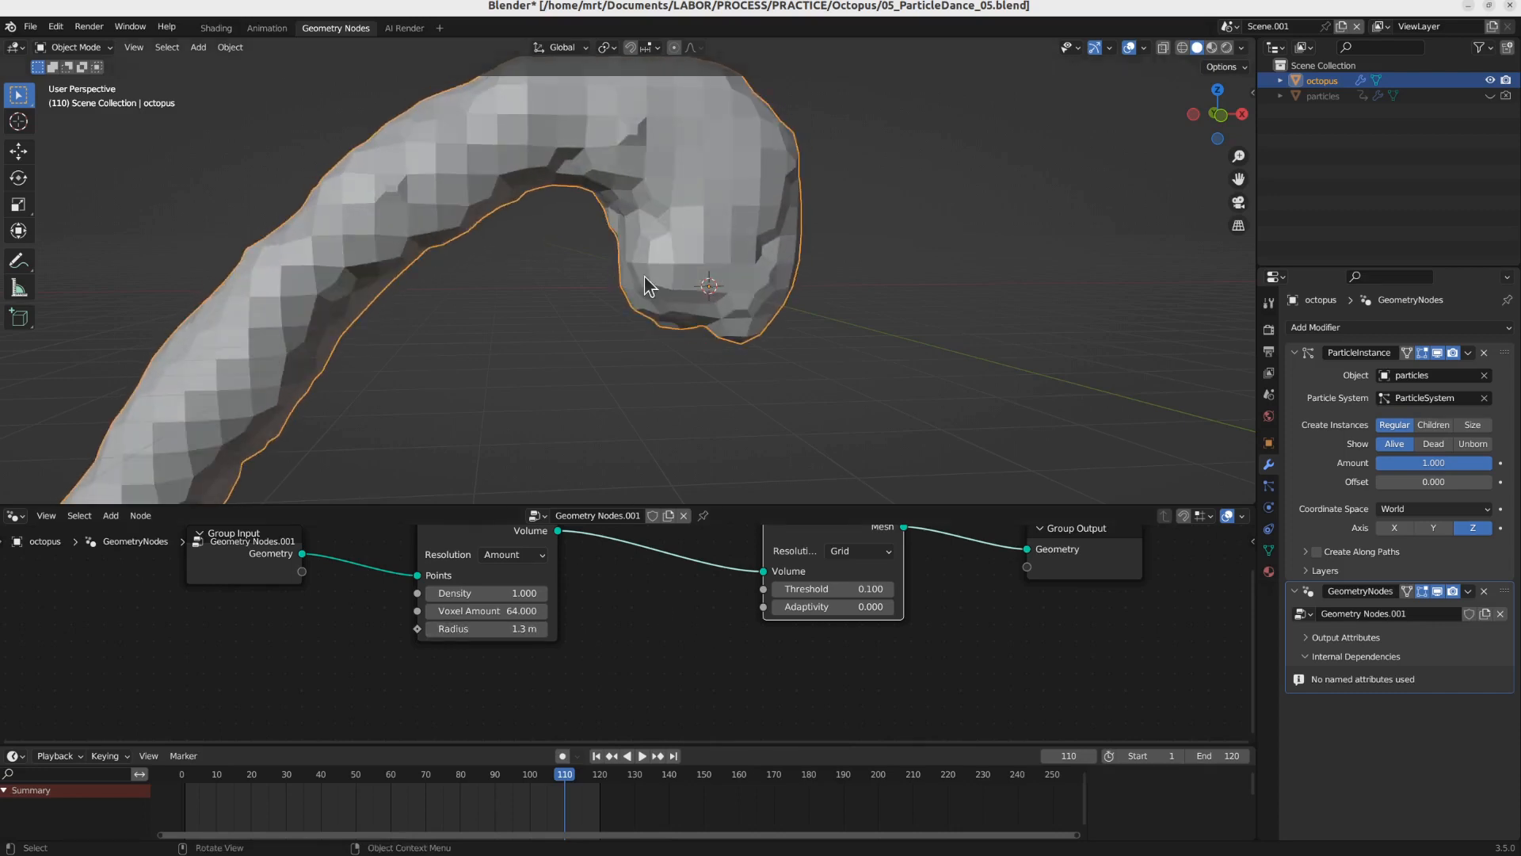
scroll(645, 276, down, 4)
key(space)
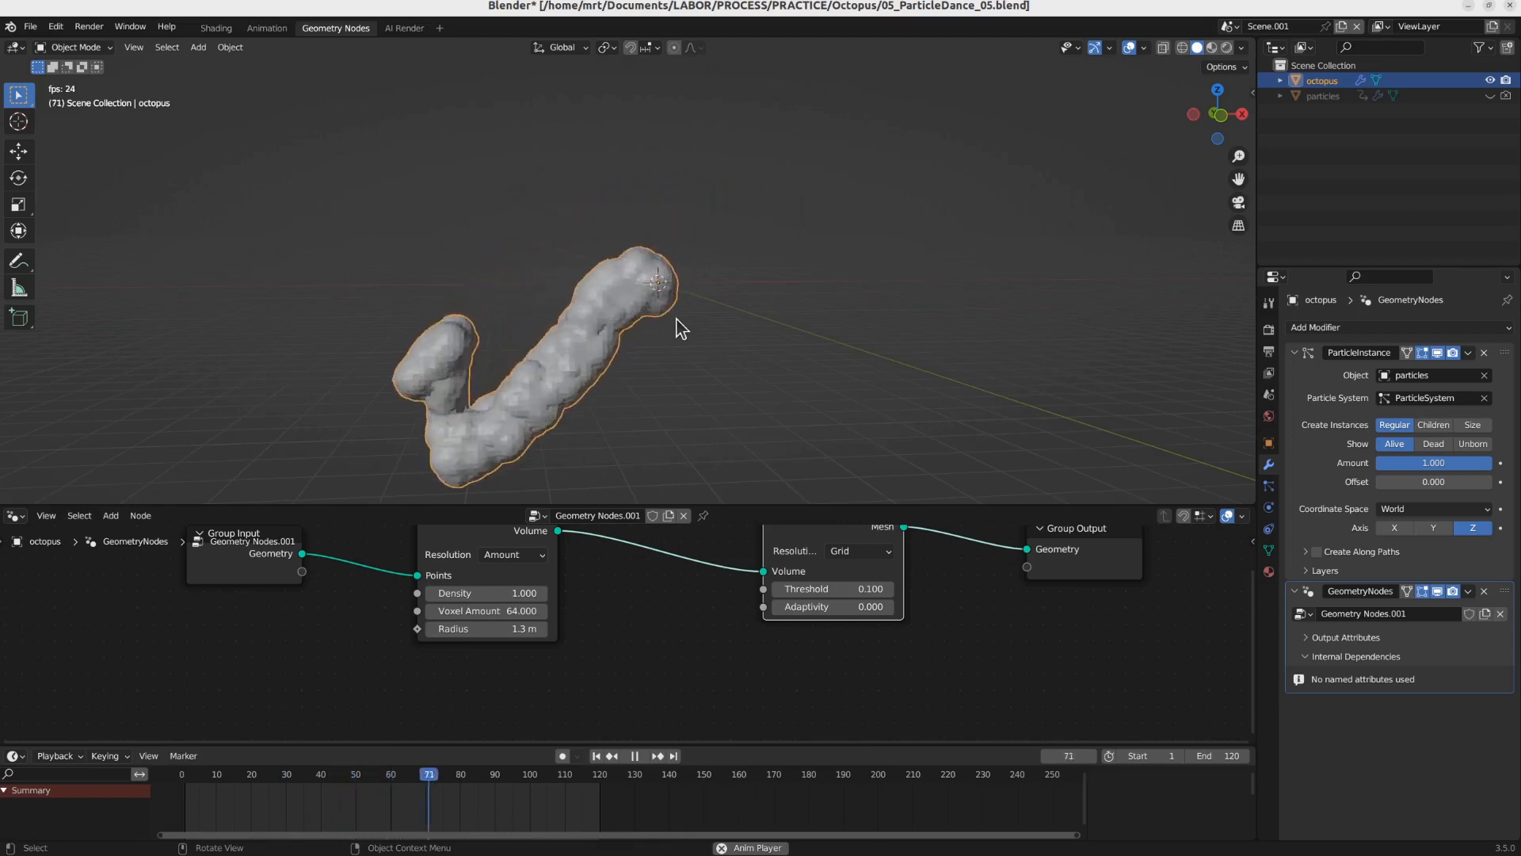
key(space)
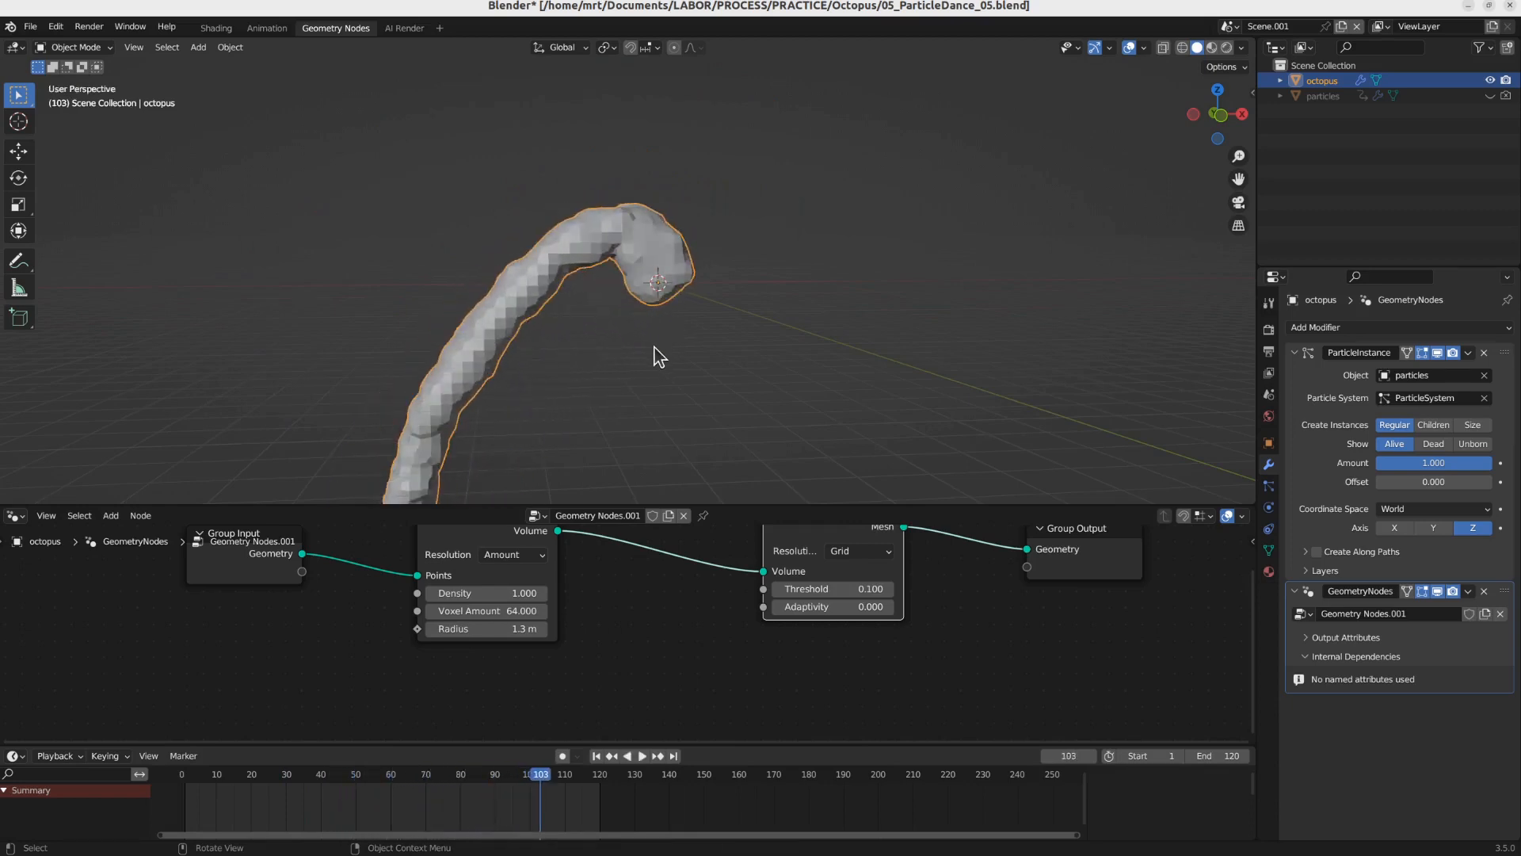
middle_drag(664, 269, 662, 325)
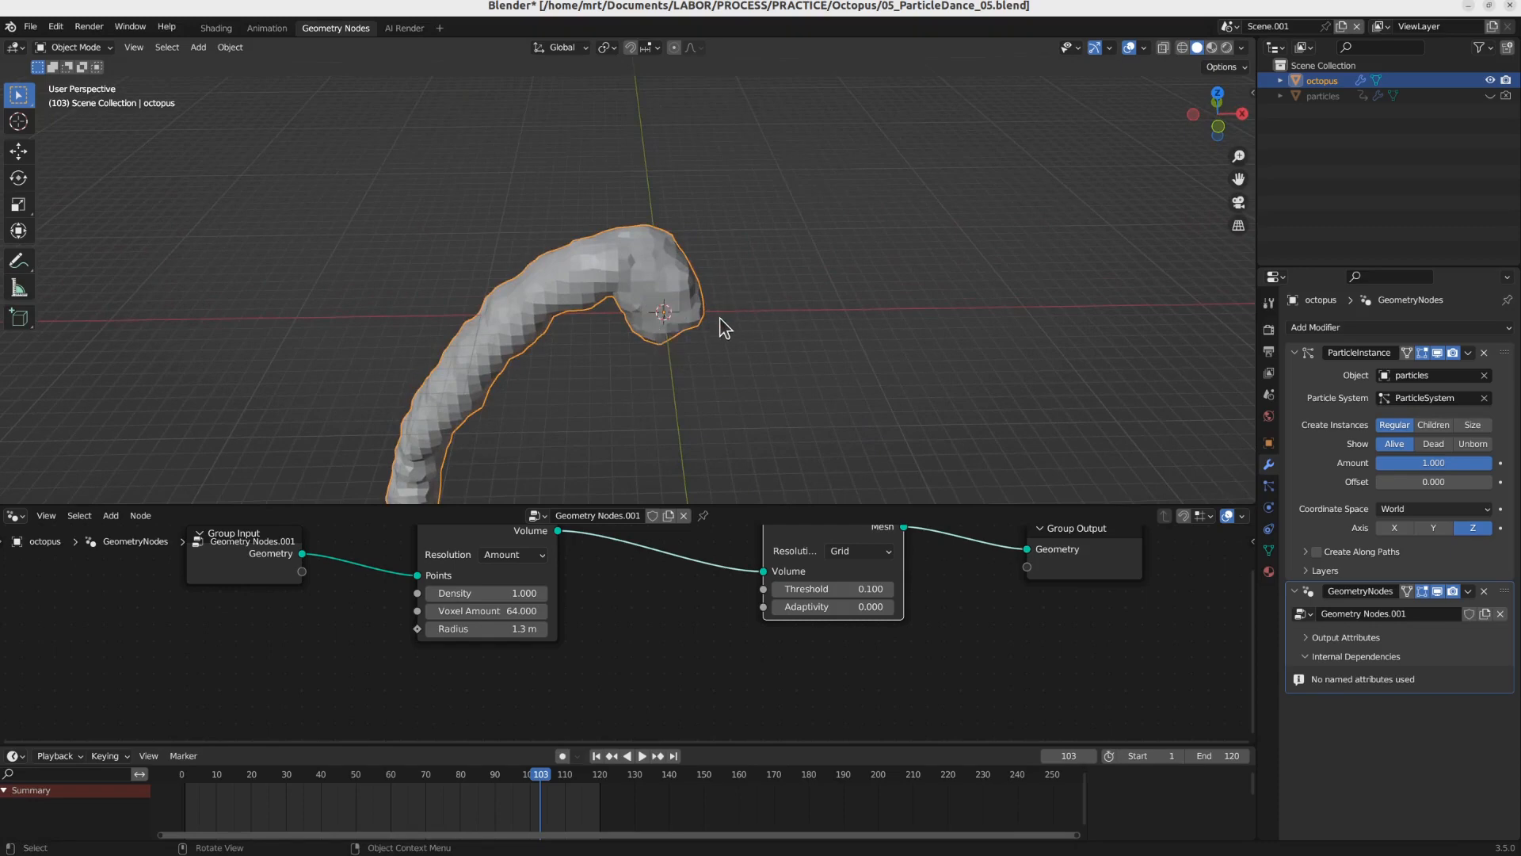
Step: Add a mesh circle object with 8 vertices at the world origin
key(shift+a)
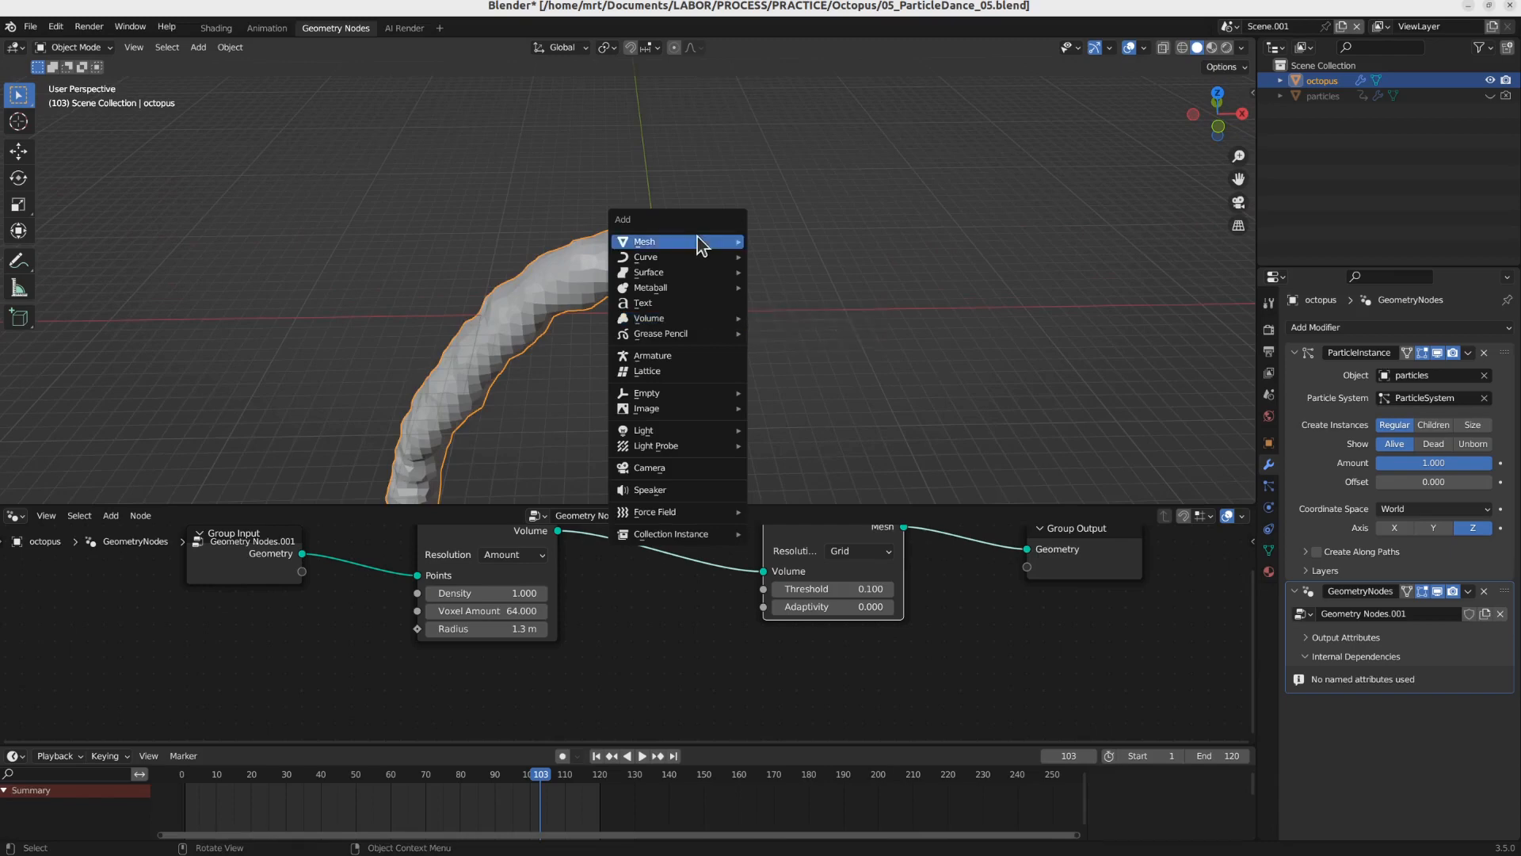
mouse_move(697, 236)
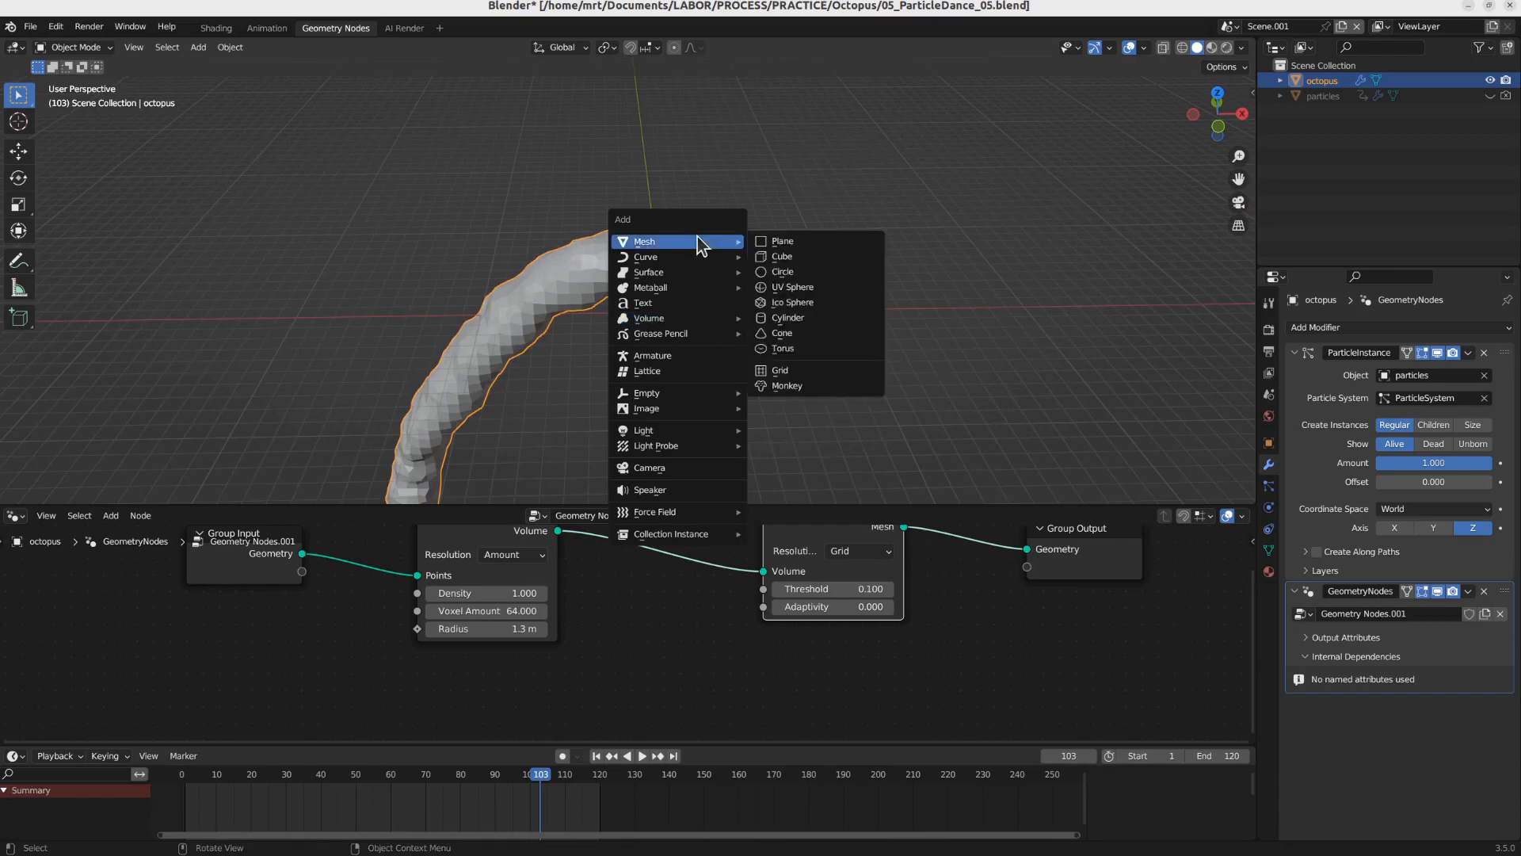
click(828, 272)
click(193, 325)
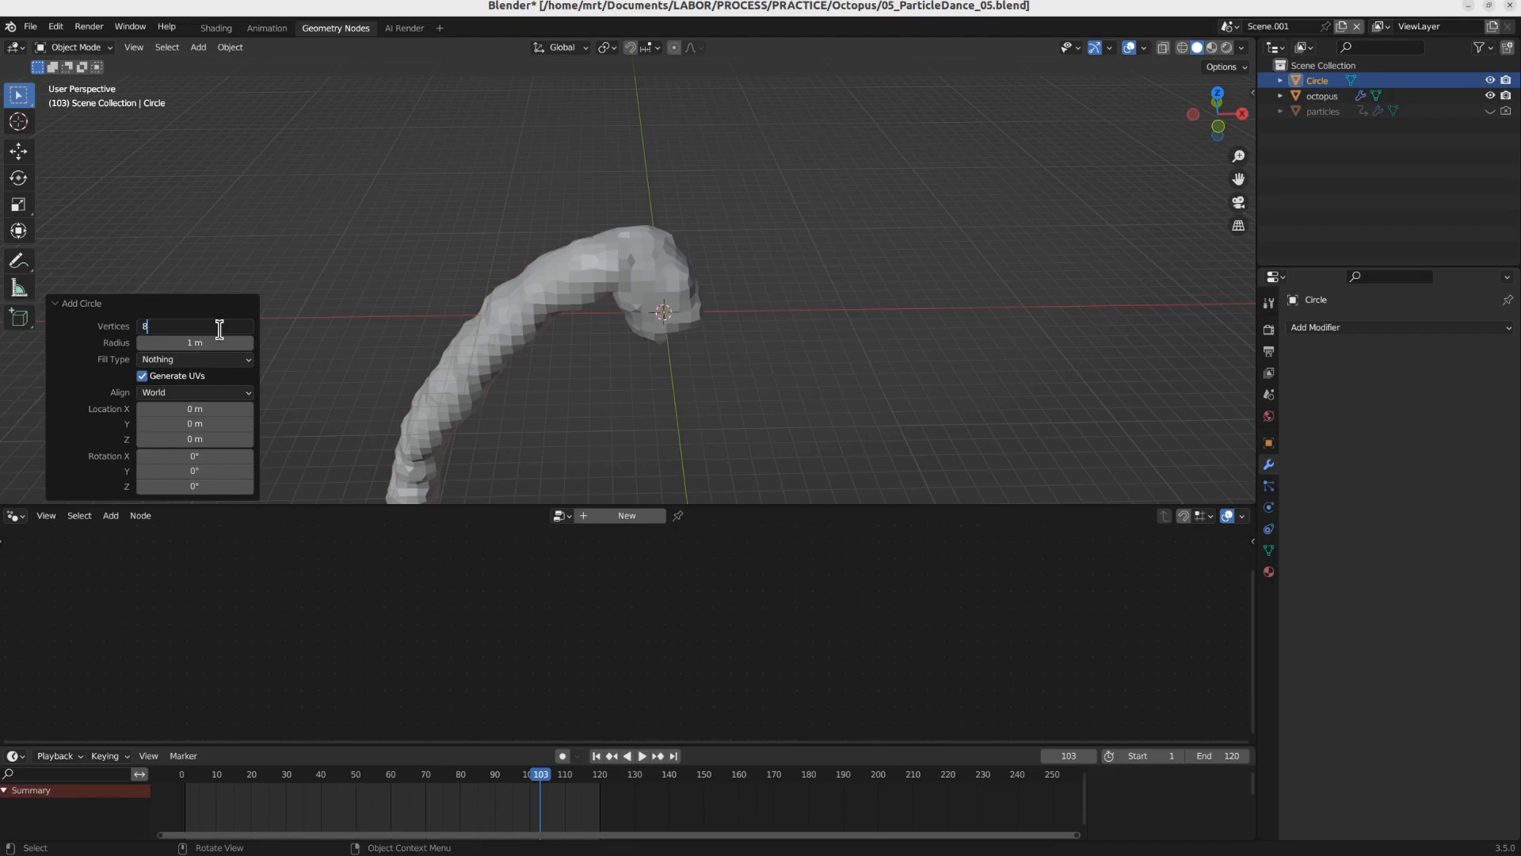
key(Return)
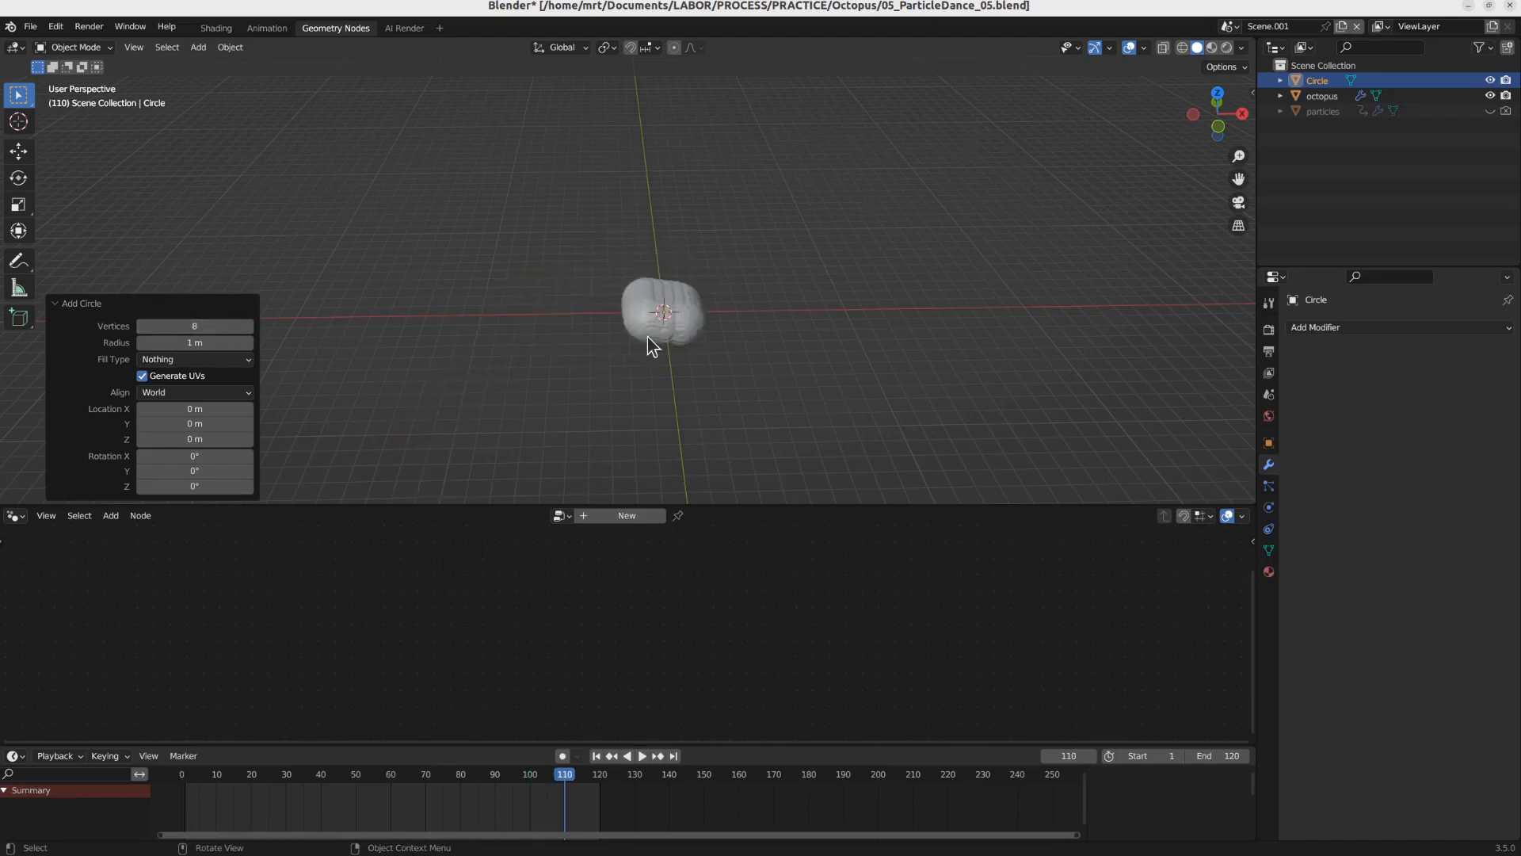
Step: Move the octopus tree's Points to Volume and Volume to Mesh nodes away from Group Input to make room, keeping the octopus selected
click(658, 297)
middle_drag(577, 607, 711, 675)
drag(629, 581, 774, 581)
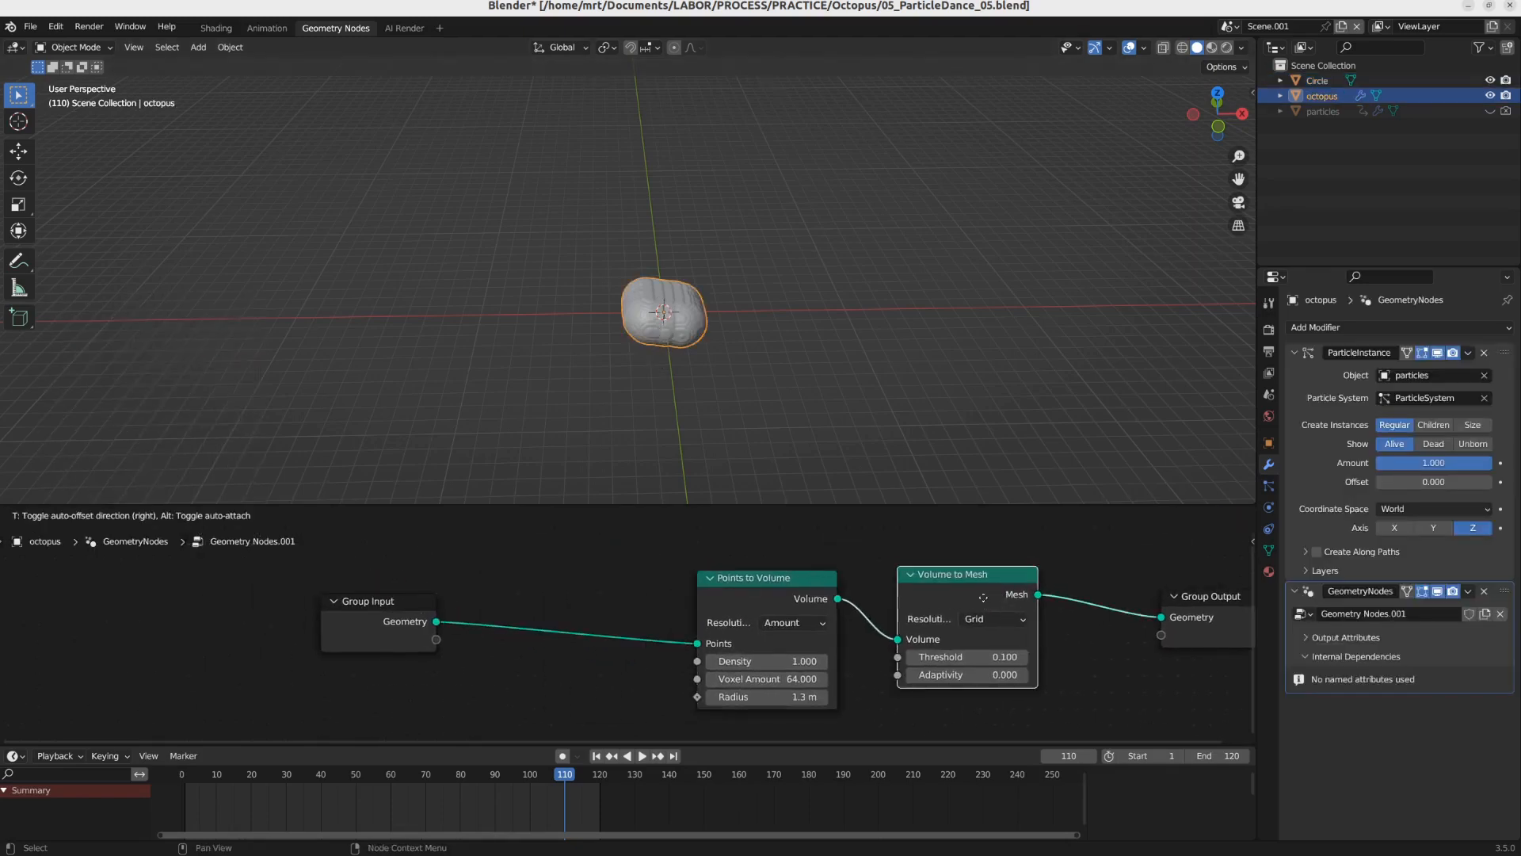
drag(995, 590, 963, 606)
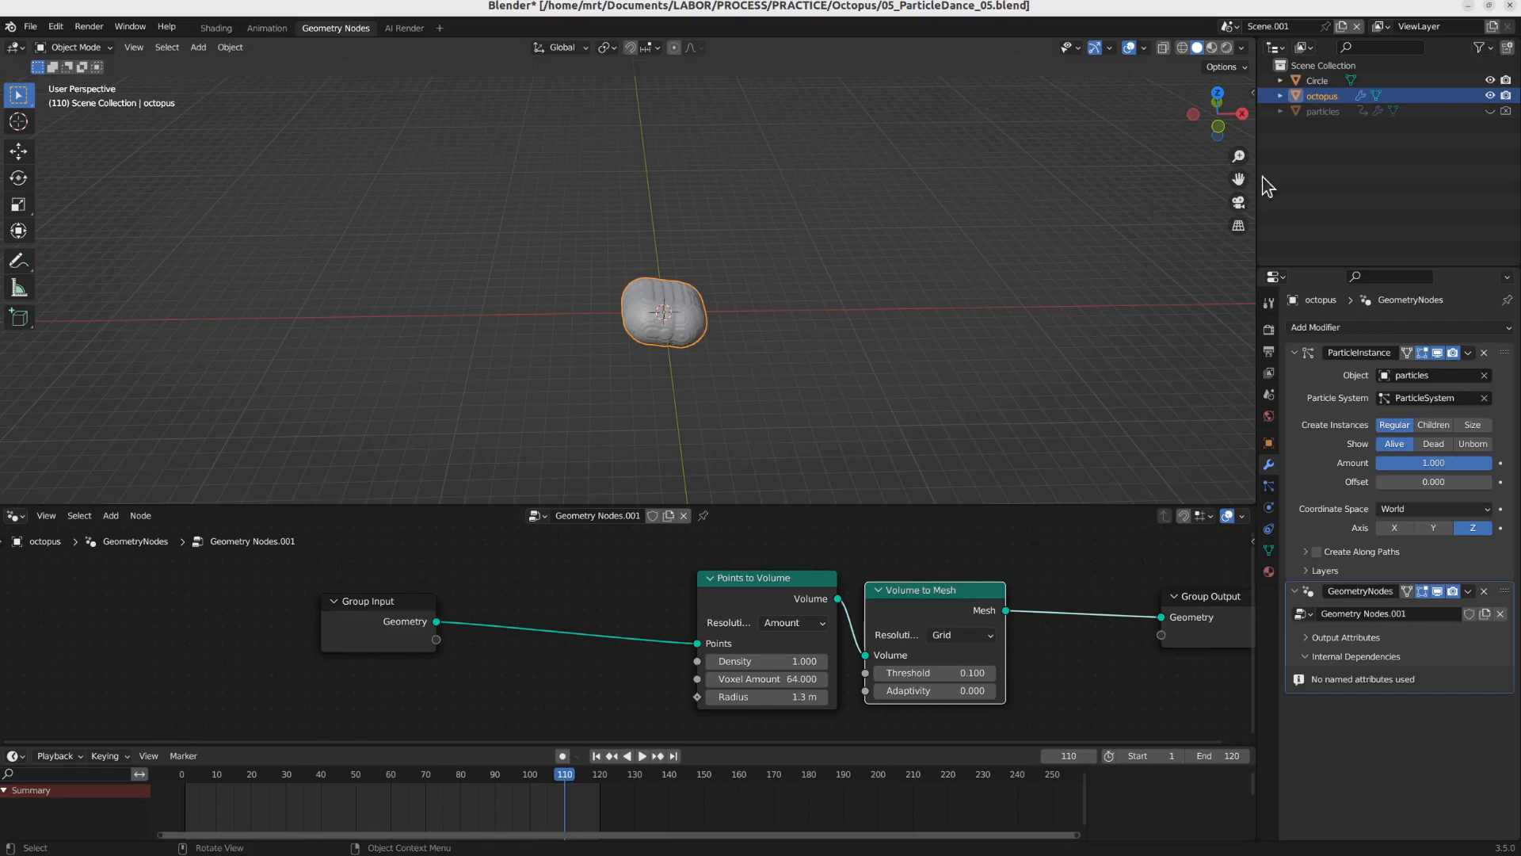
click(1326, 80)
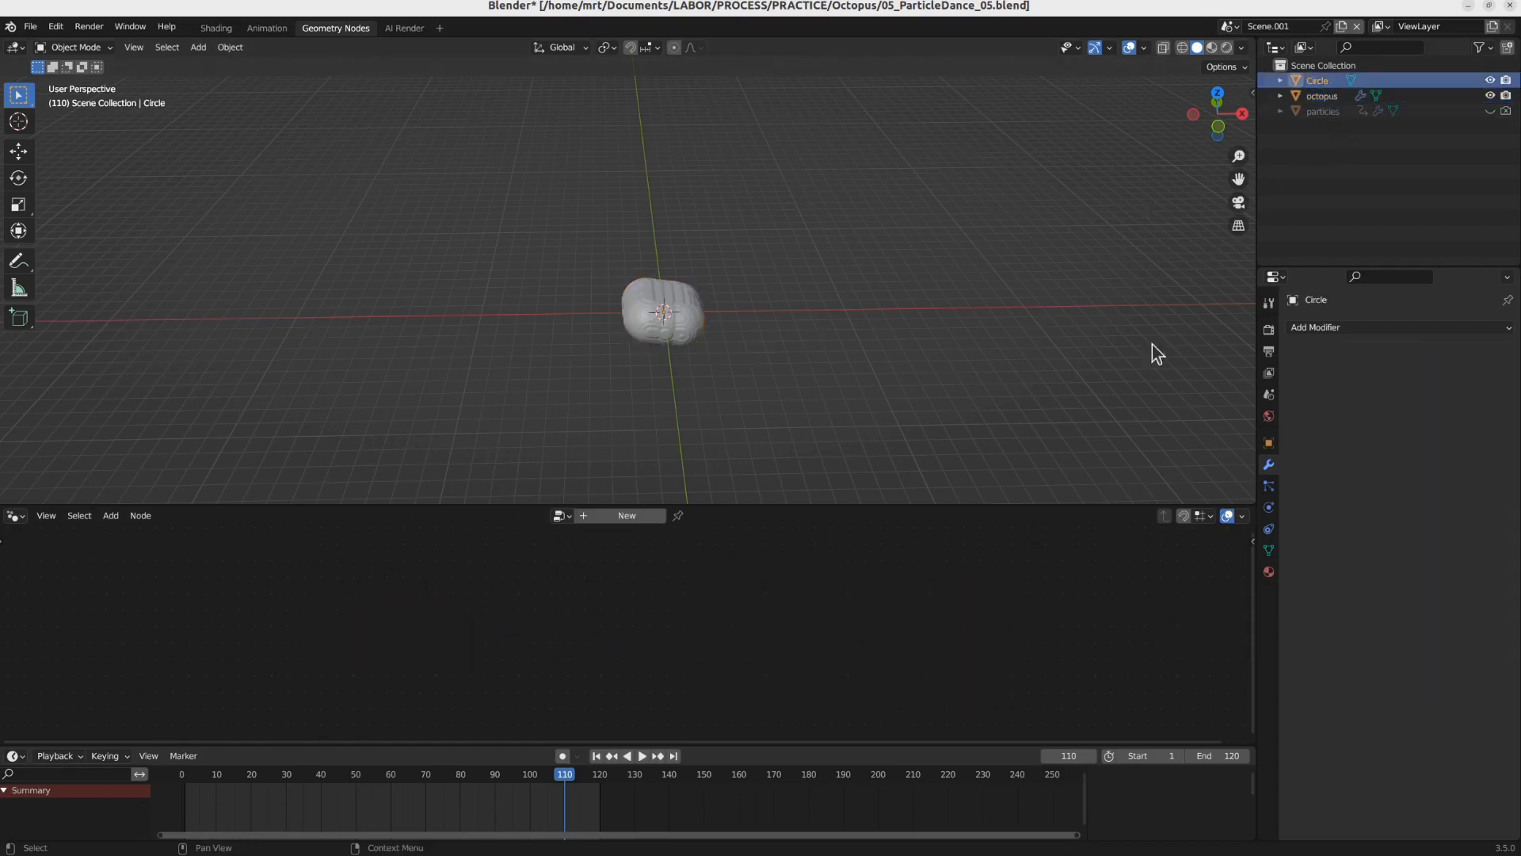
click(675, 325)
Step: Add a Mesh Circle primitive node above the octopus node chain and set its vertices to 8
key(shift+a)
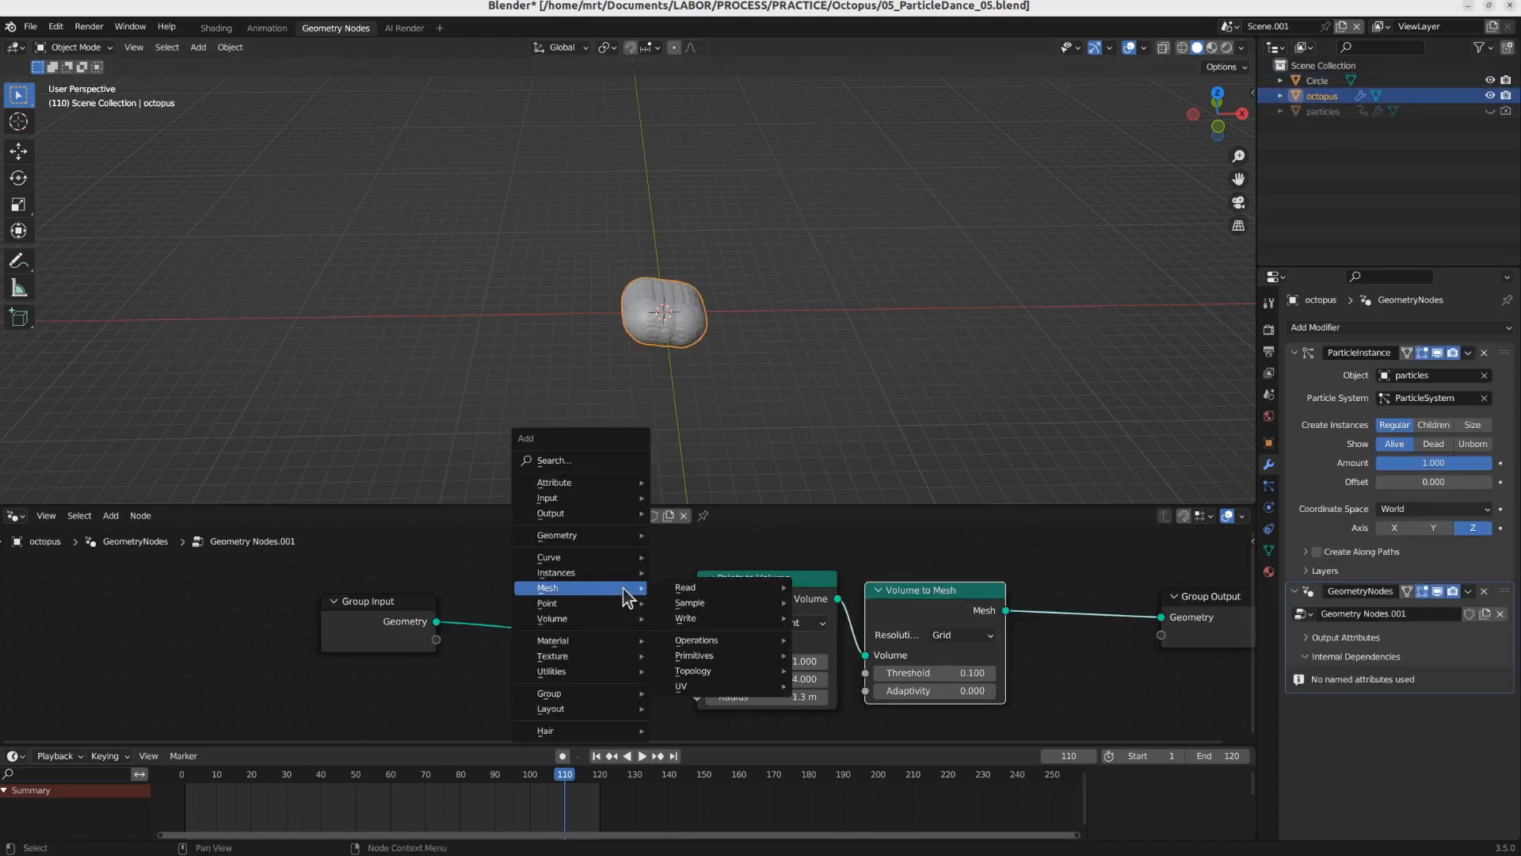
mouse_move(589, 542)
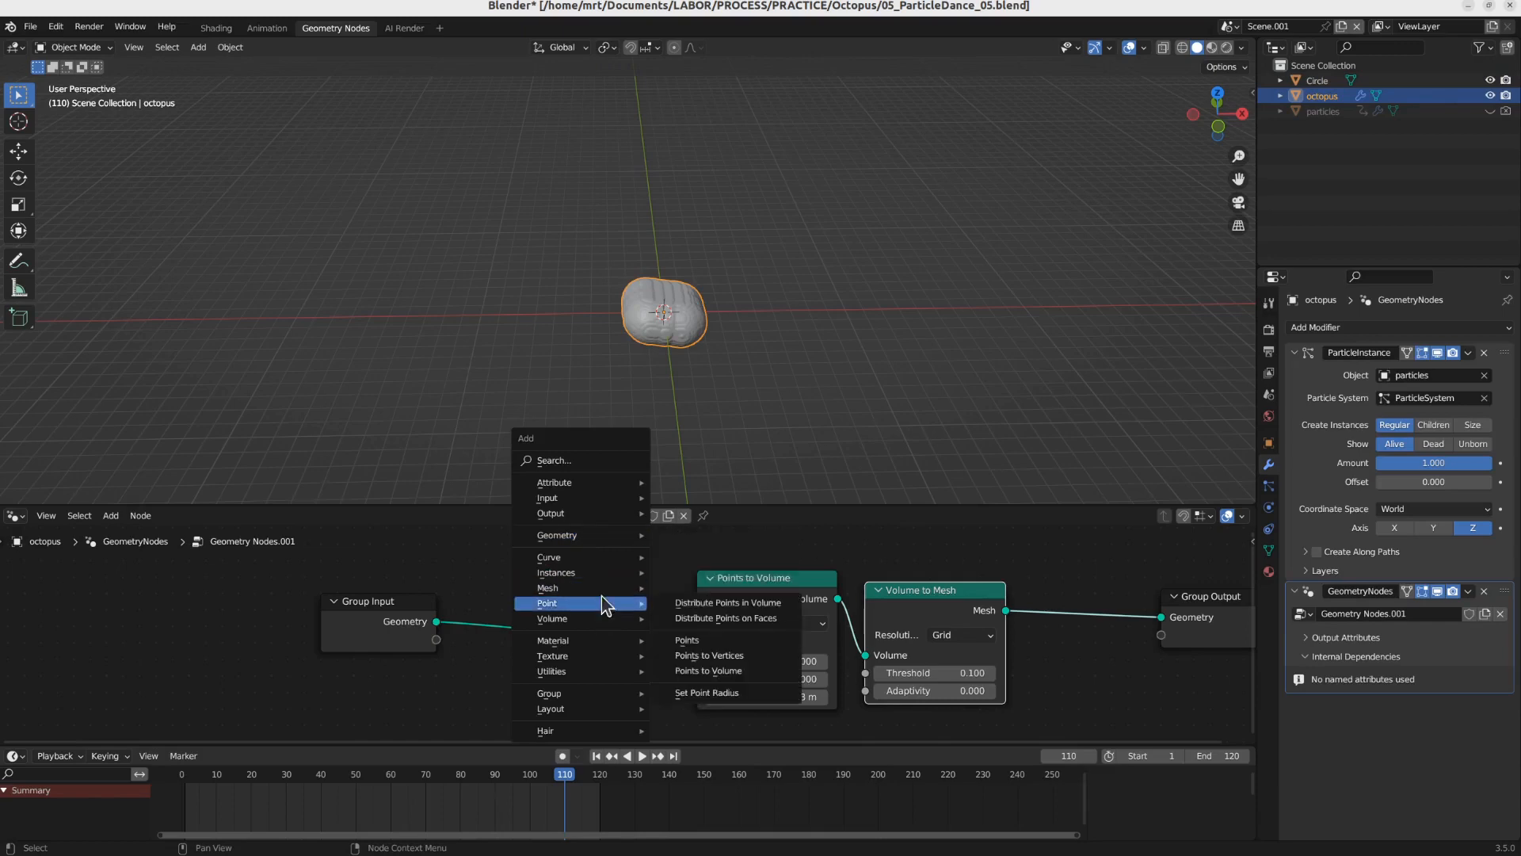
mouse_move(596, 587)
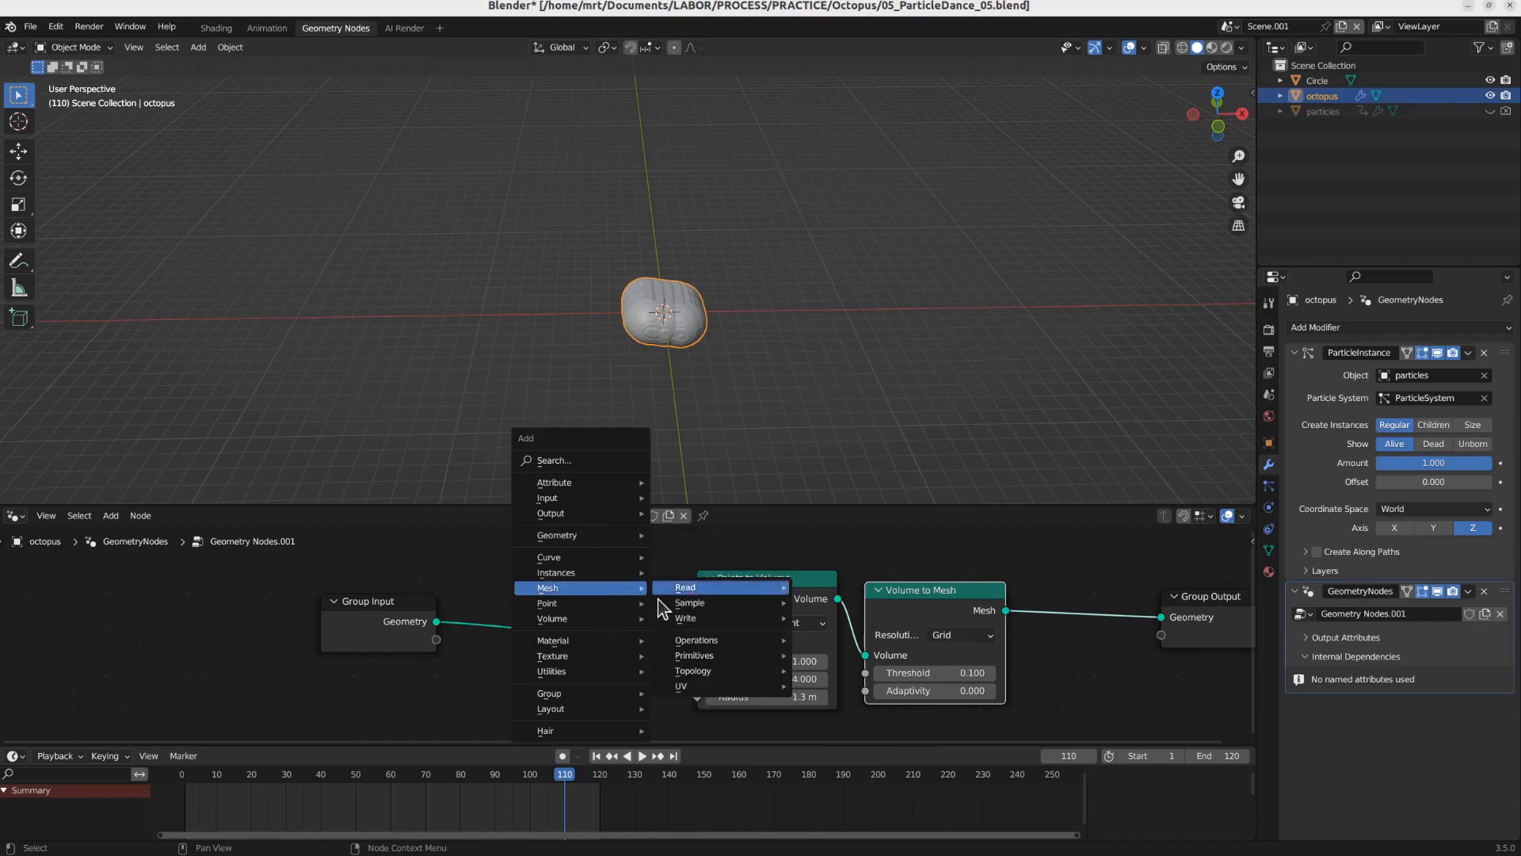
mouse_move(703, 661)
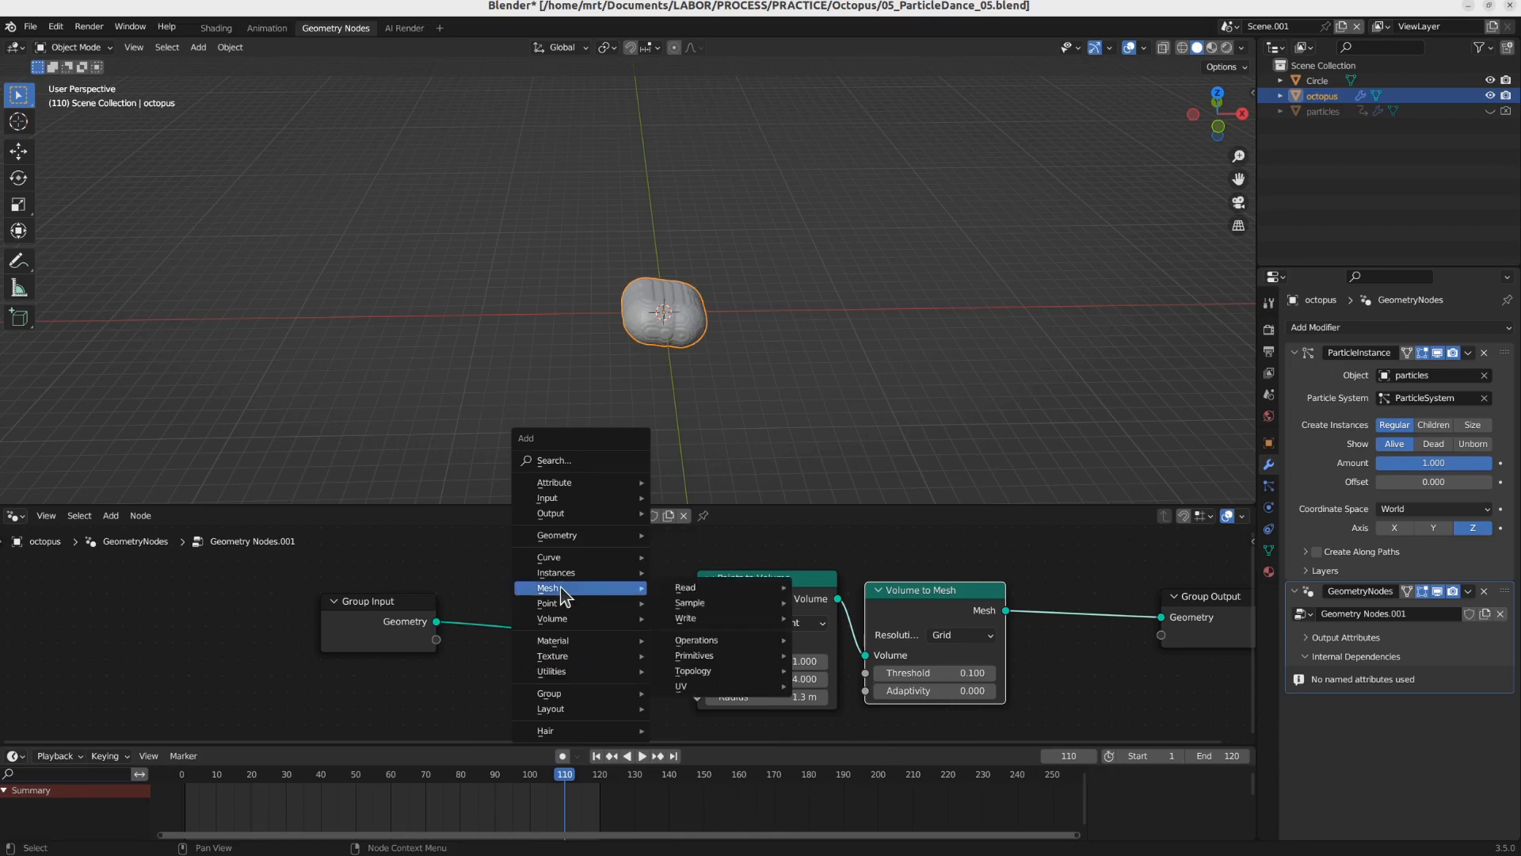
mouse_move(580, 622)
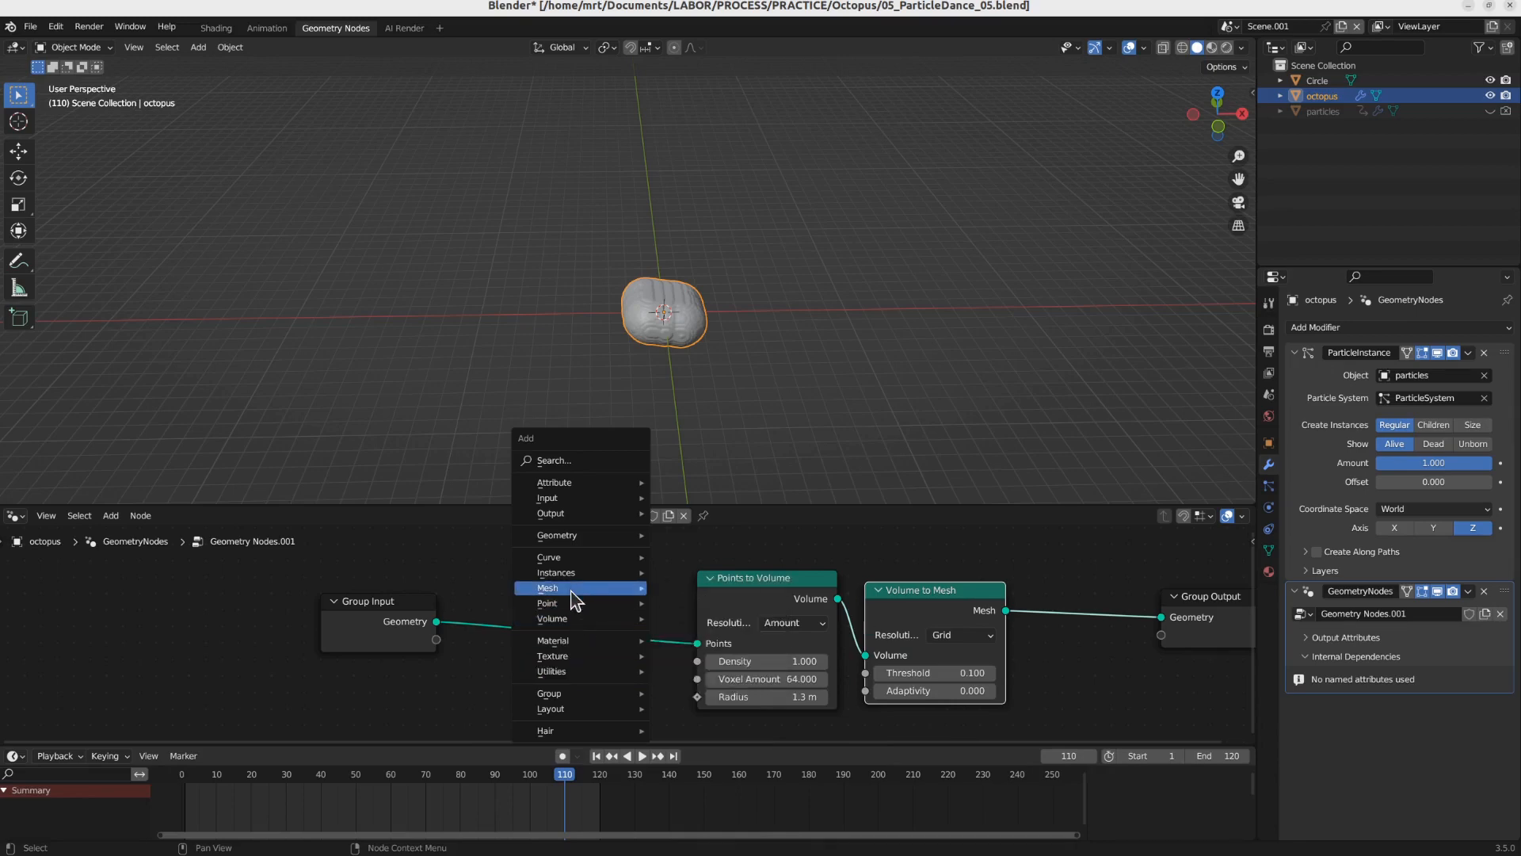
mouse_move(762, 655)
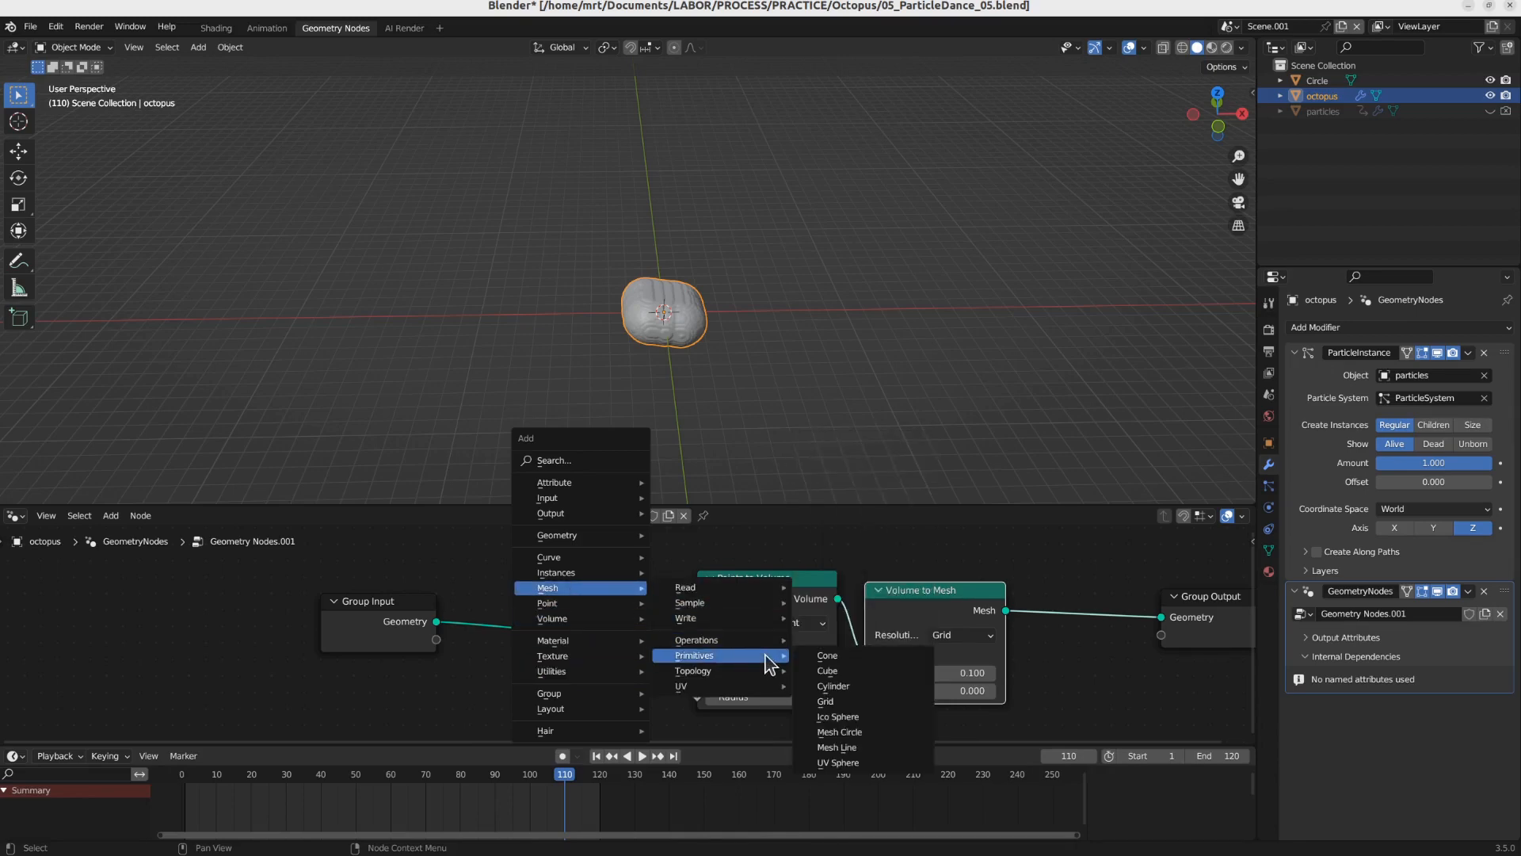
click(883, 737)
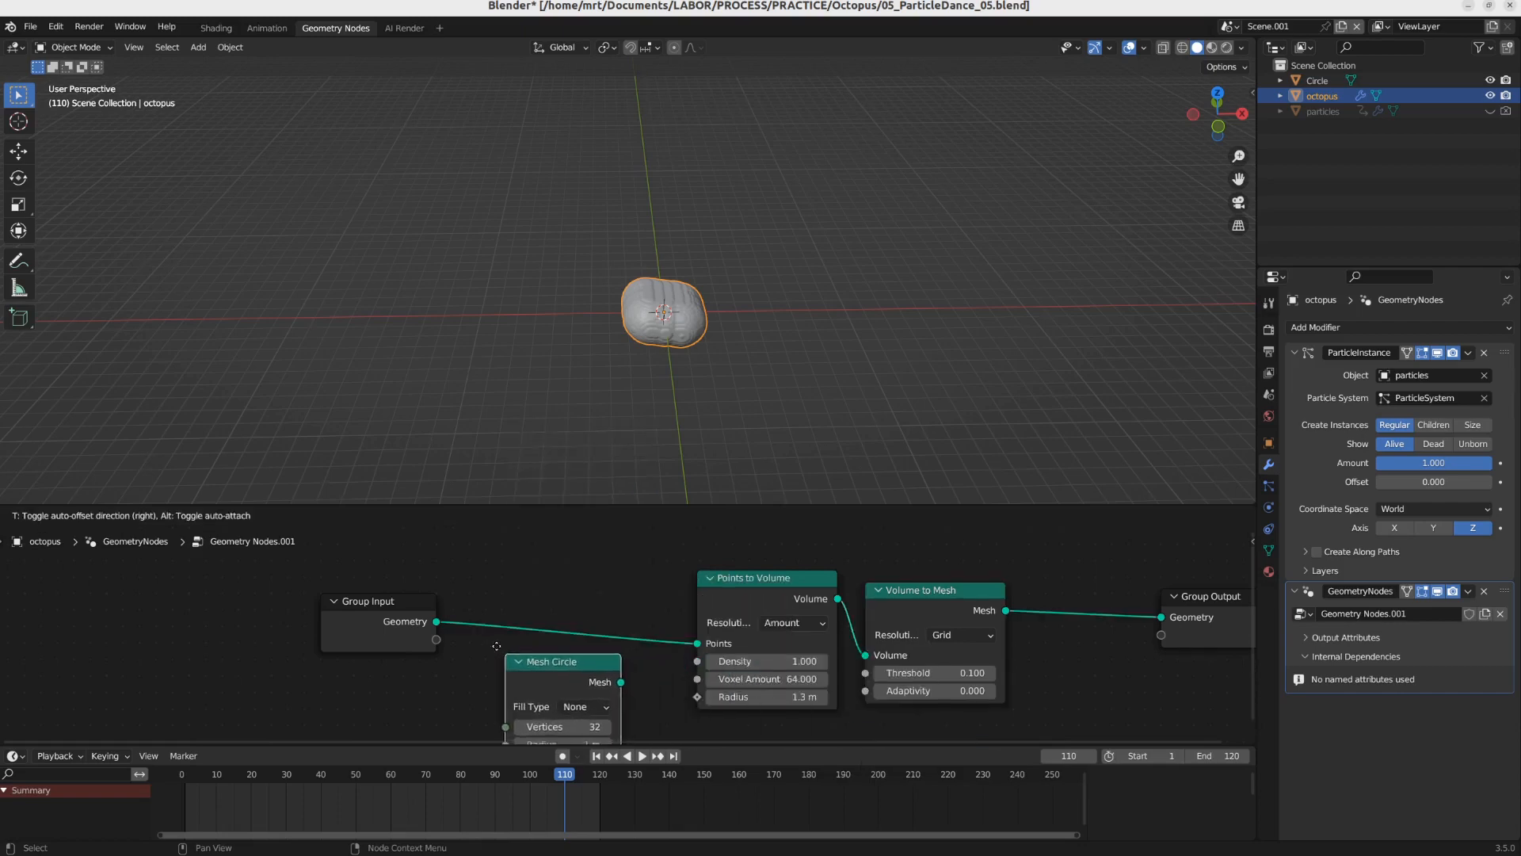
click(501, 537)
click(570, 618)
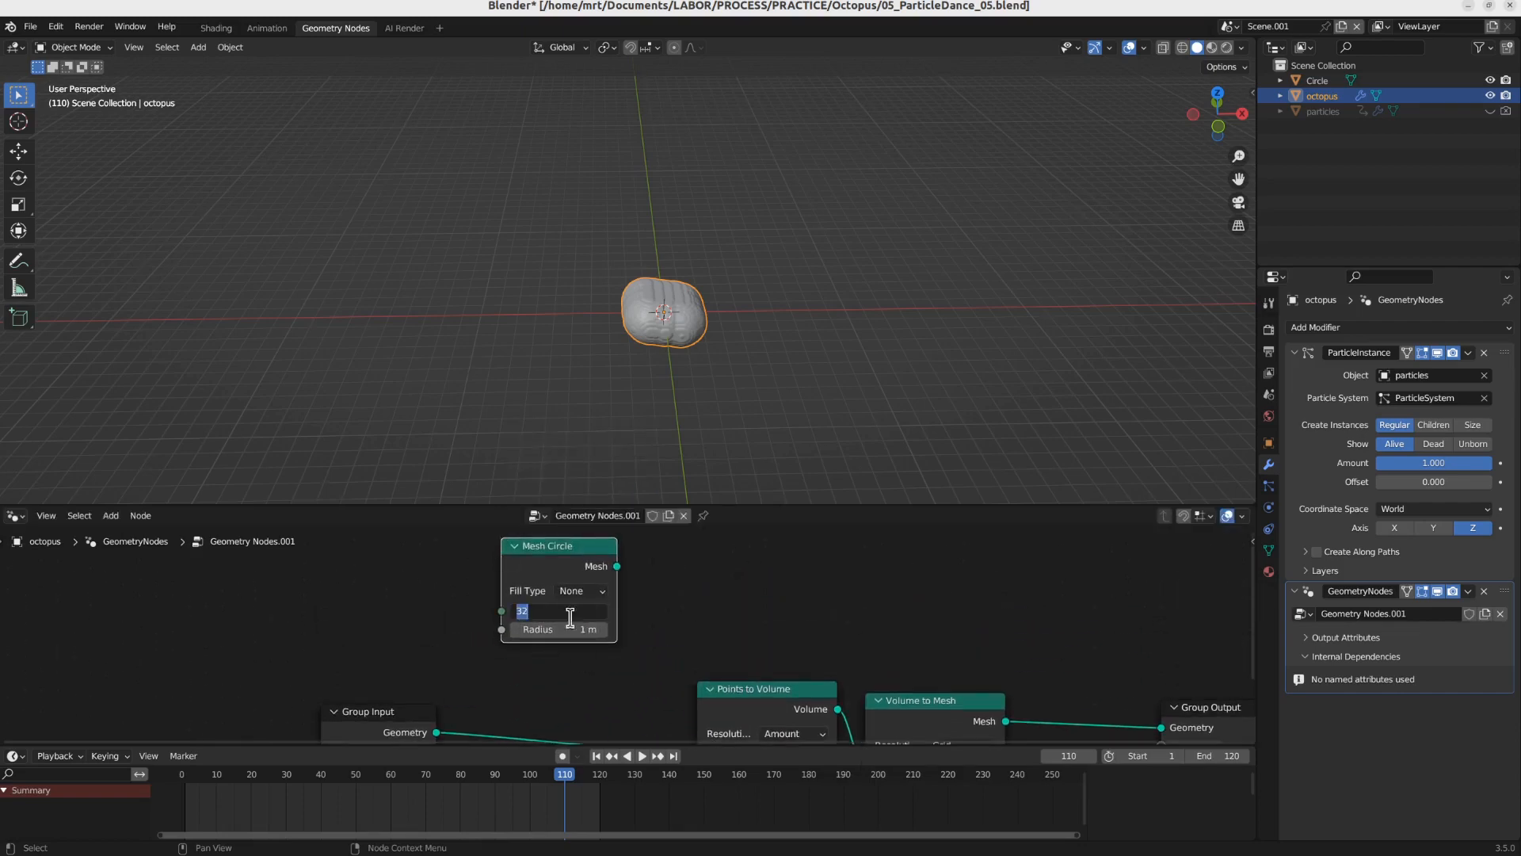
text(8)
key(Return)
Step: Spread the octopus nodes apart, leaving a gap after Group Input with the Mesh Circle node placed above it
middle_drag(577, 616, 331, 629)
drag(279, 573, 643, 594)
middle_drag(824, 673, 655, 597)
drag(813, 645, 936, 636)
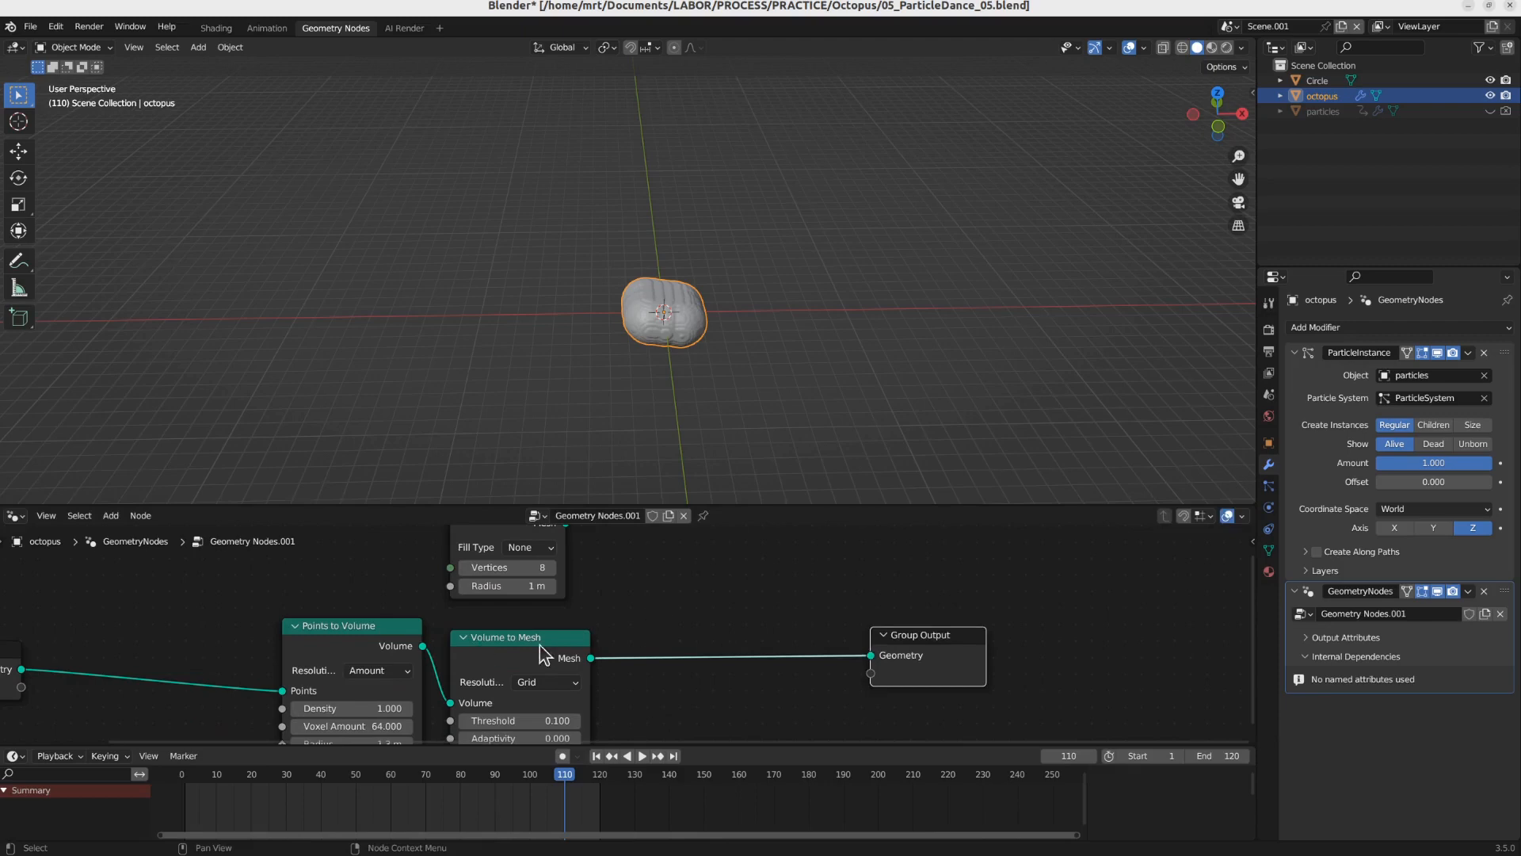
drag(342, 651, 274, 646)
drag(520, 654, 660, 651)
drag(307, 655, 466, 669)
middle_drag(330, 655, 515, 662)
middle_drag(657, 542, 756, 611)
drag(756, 610, 457, 611)
middle_drag(523, 646, 611, 609)
Step: Insert an Instance on Points node before Points to Volume and reroute the Group Input geometry into its Instance socket
key(shift+a)
mouse_move(621, 628)
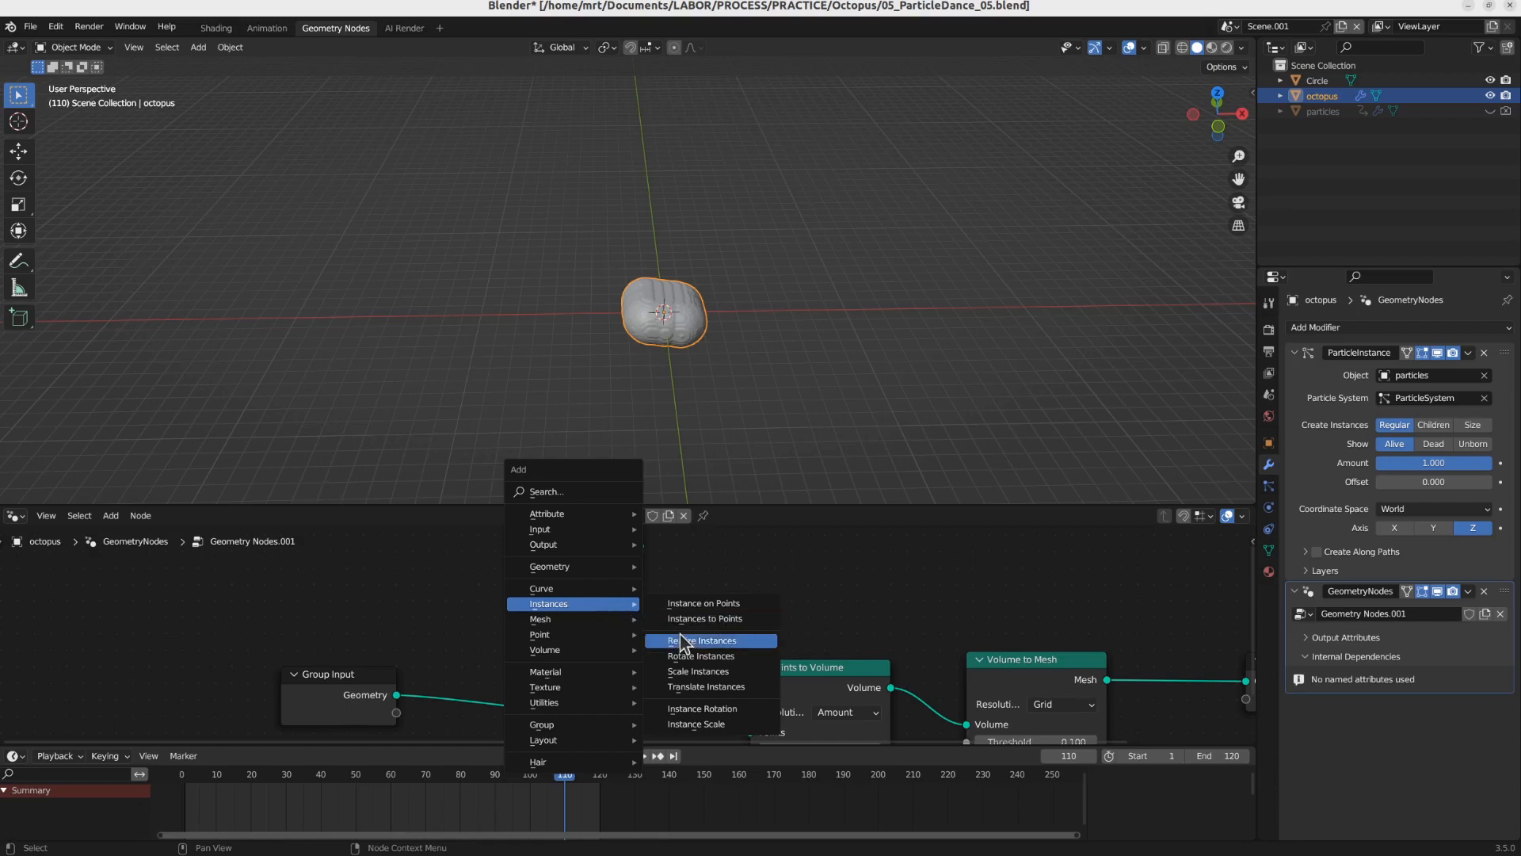
click(697, 604)
click(662, 597)
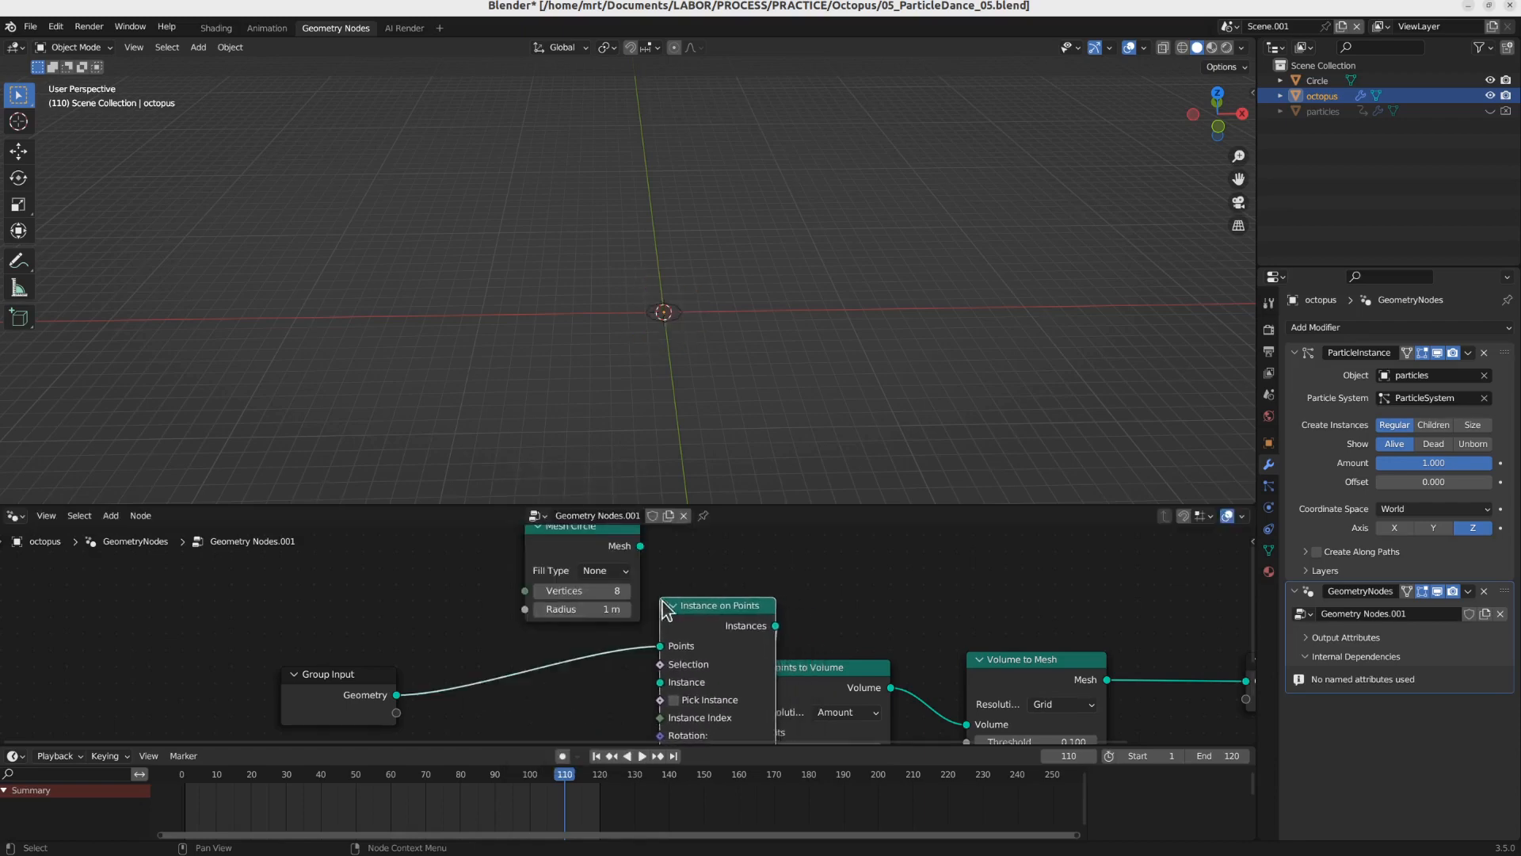
middle_drag(633, 657, 694, 640)
drag(667, 632, 670, 670)
Step: Connect the Mesh Circle output to the Points input of Instance on Points and play back the animation
middle_drag(665, 572, 730, 624)
drag(710, 573, 528, 618)
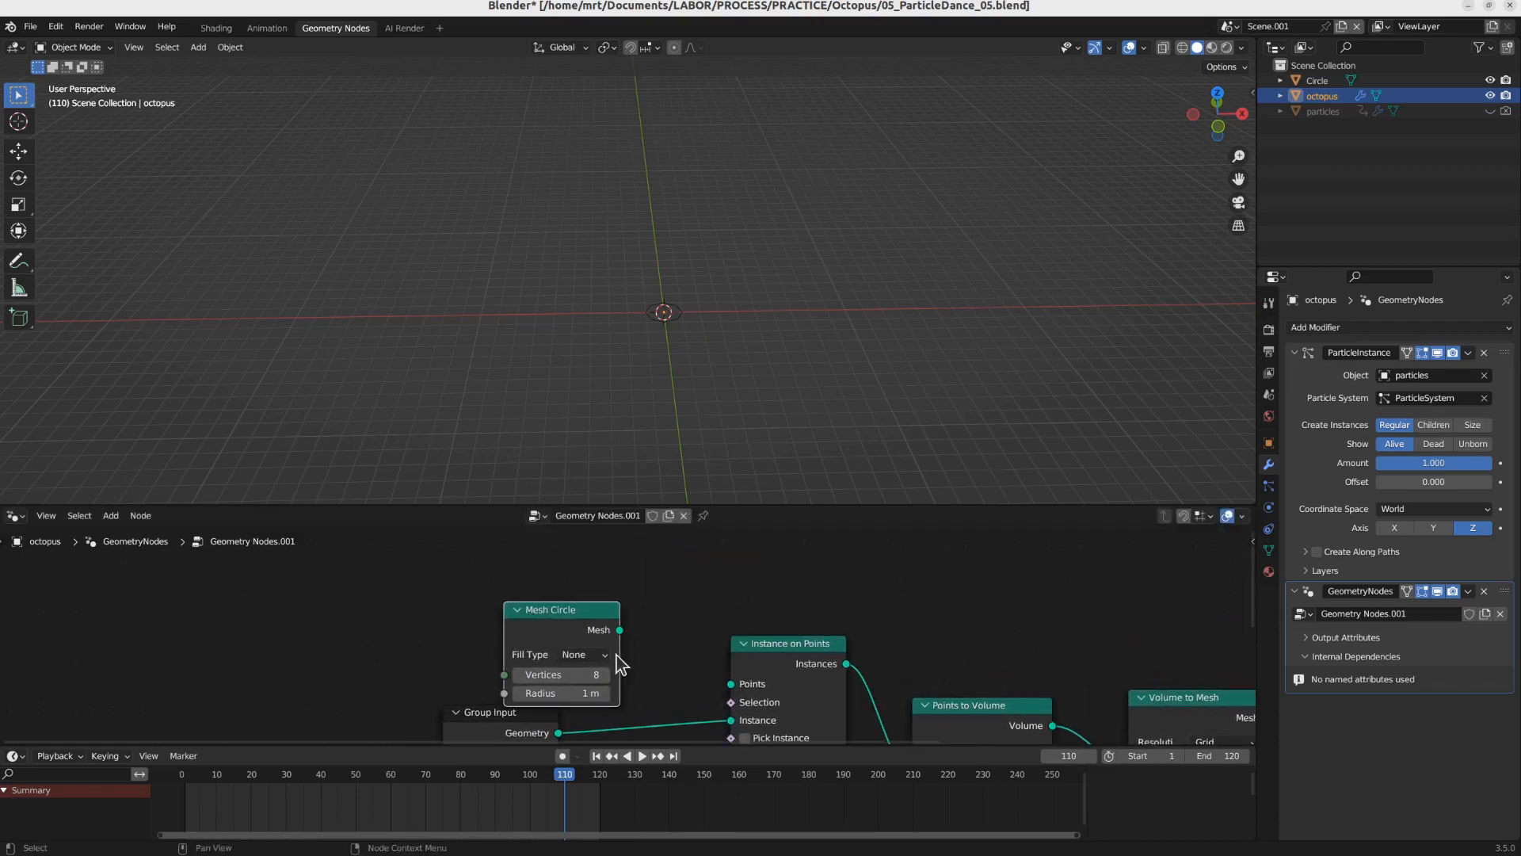
drag(620, 629, 731, 683)
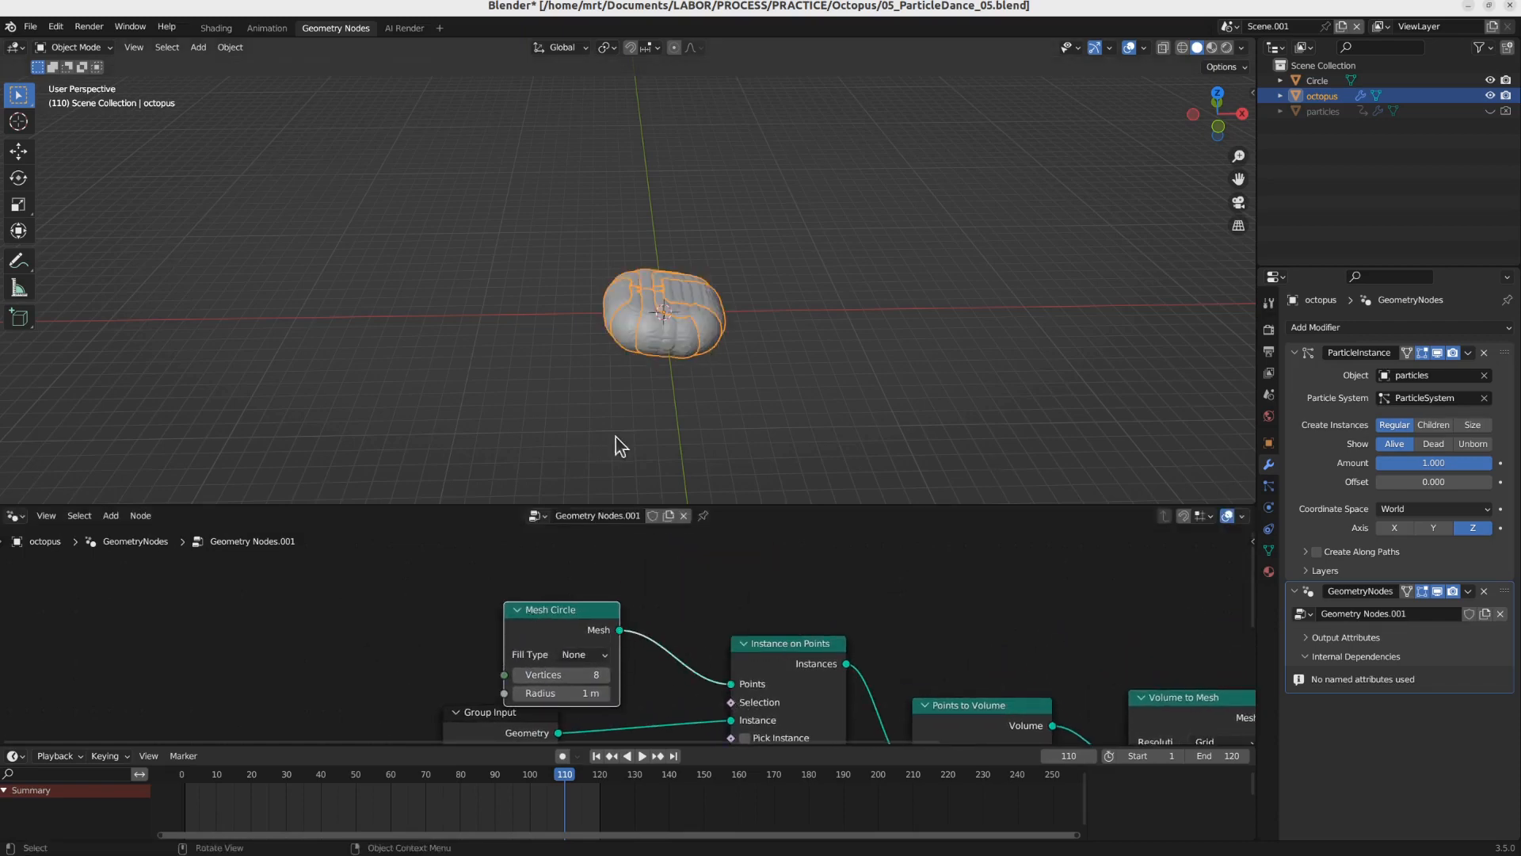
key(space)
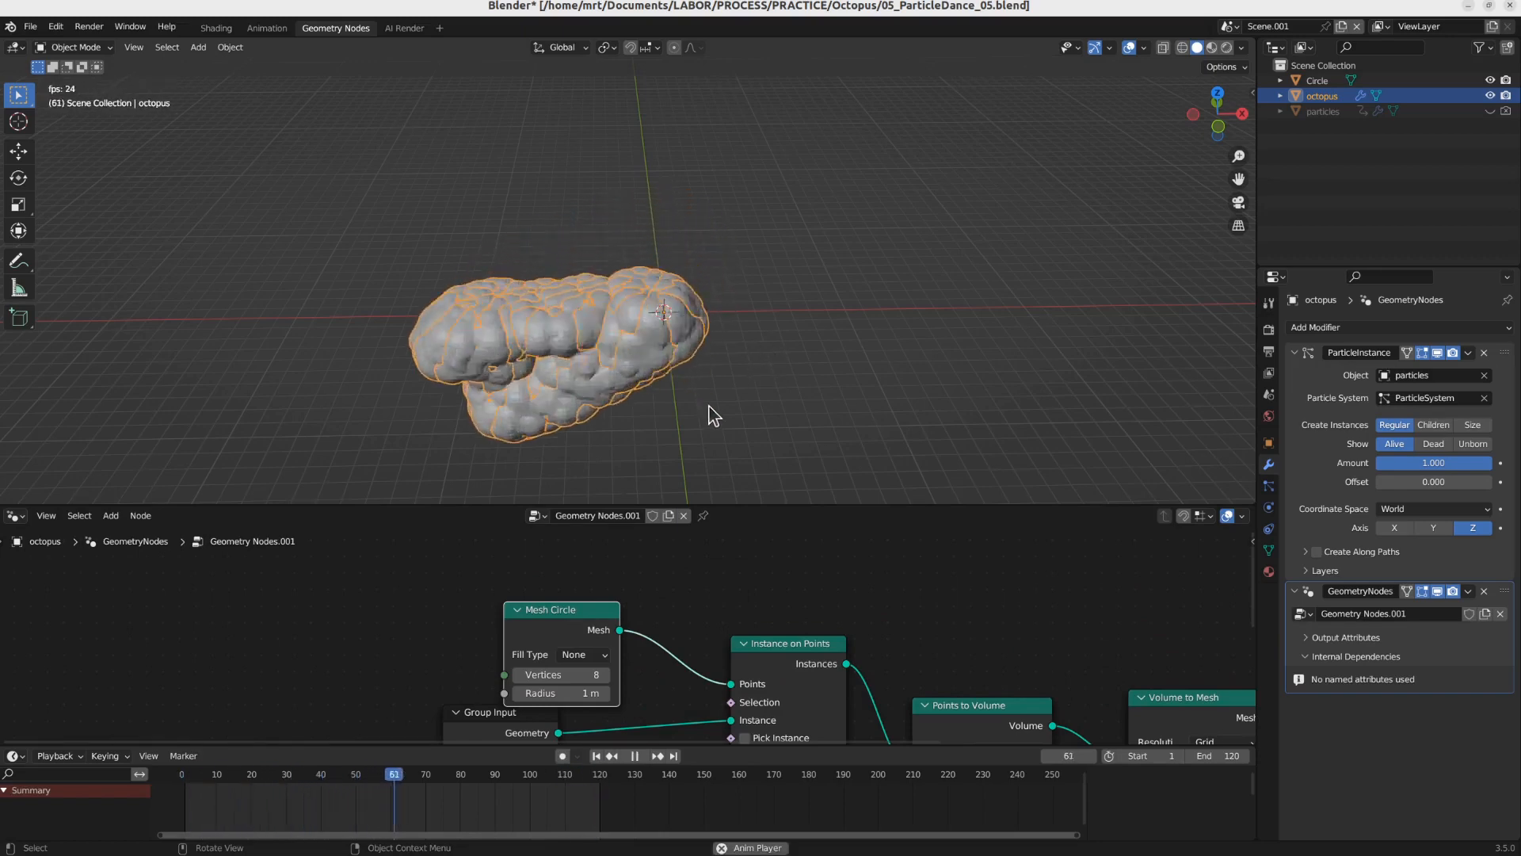
Step: Set the Mesh Circle radius to 5.7 m, stop playback and widen the gap between Mesh Circle and Instance on Points
mouse_move(561, 693)
mouse_down()
mouse_move(645, 693)
mouse_move(559, 693)
mouse_up()
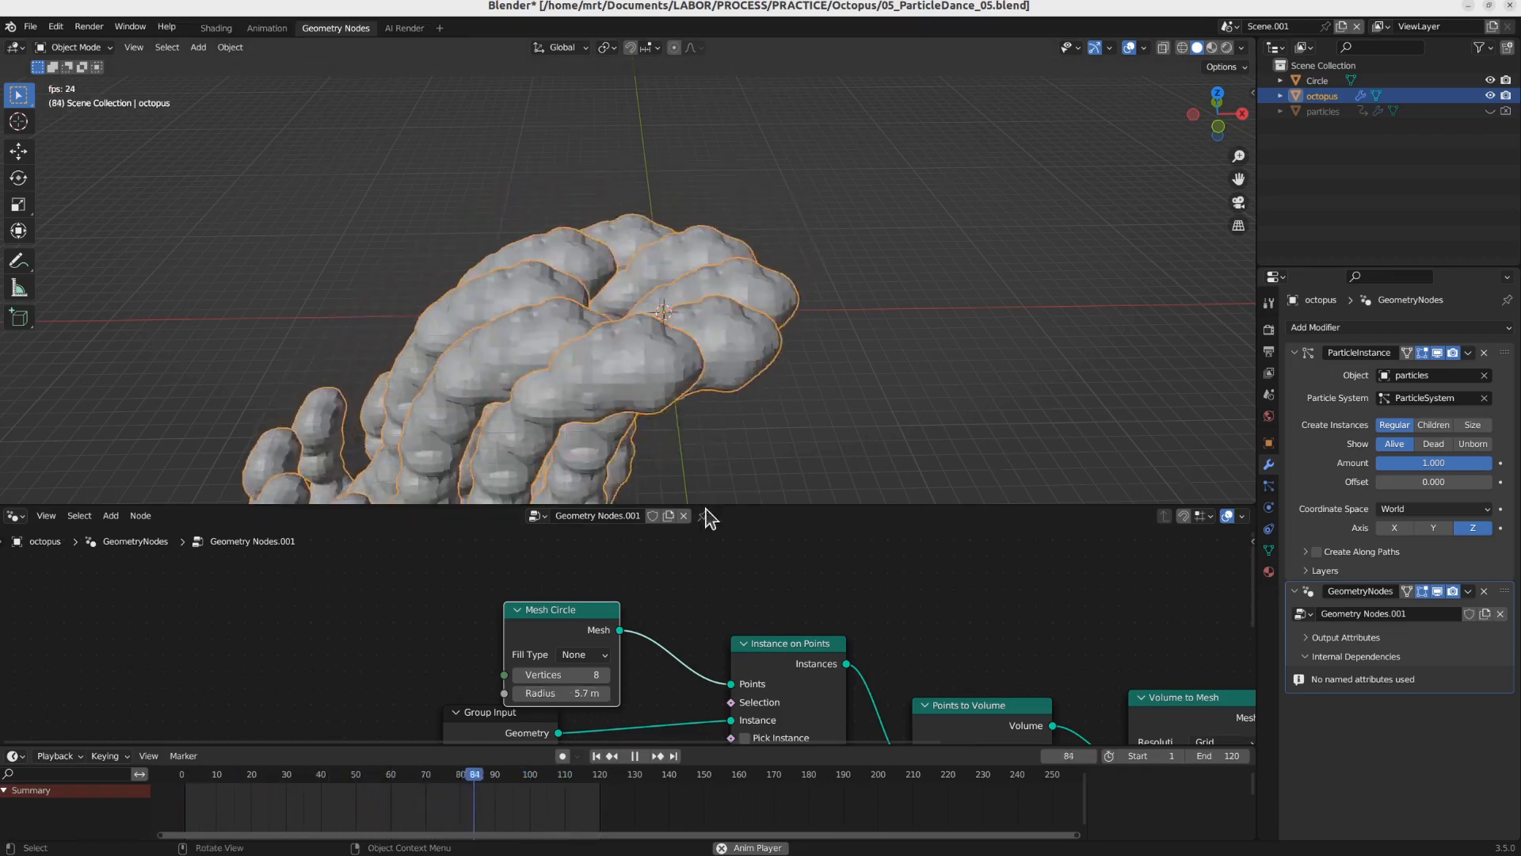
key(space)
drag(591, 631, 469, 616)
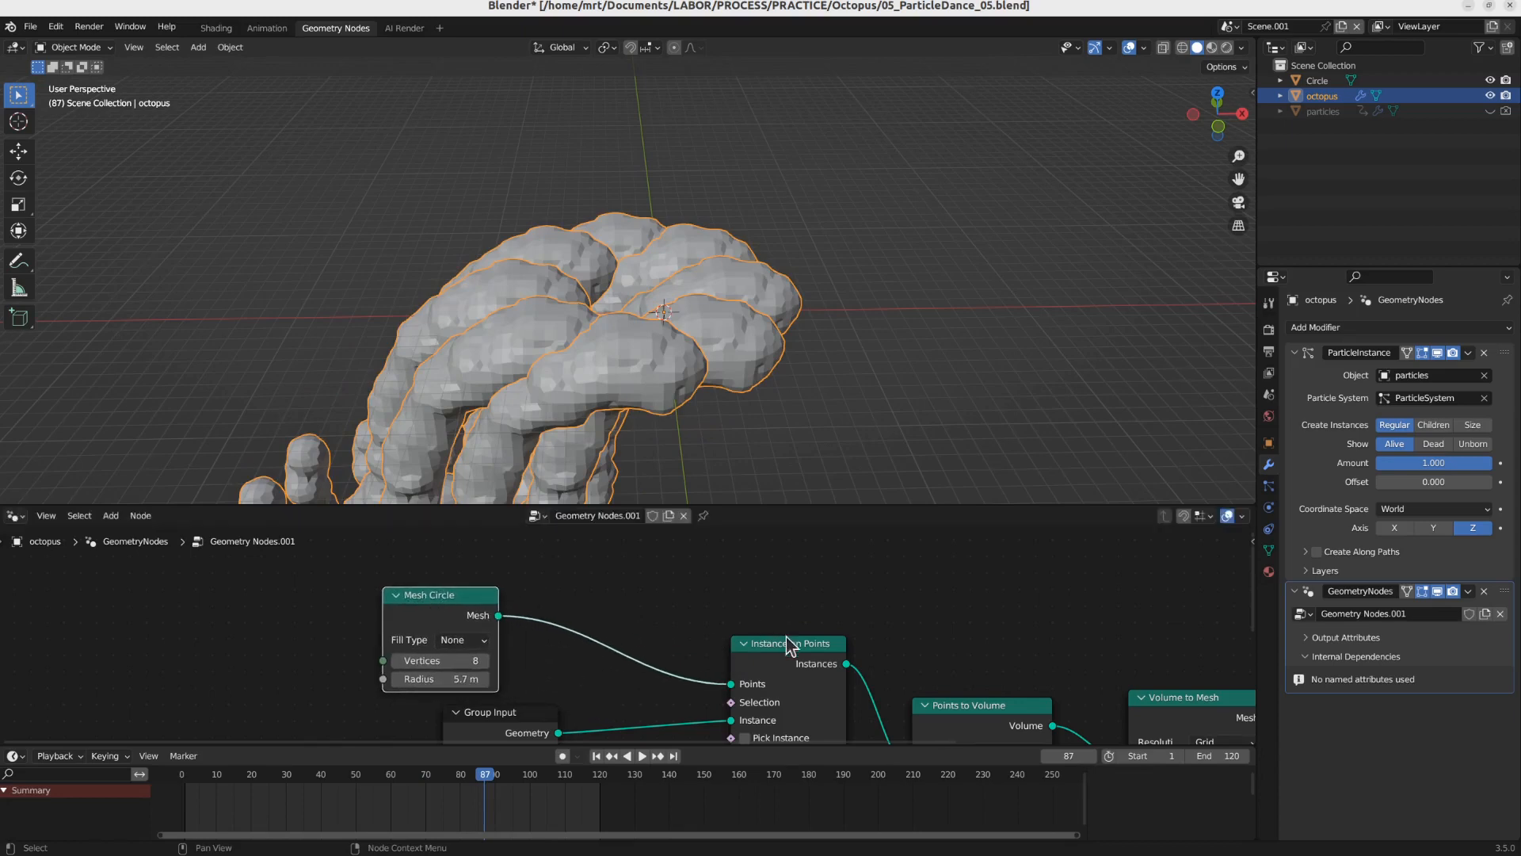
drag(792, 645, 798, 617)
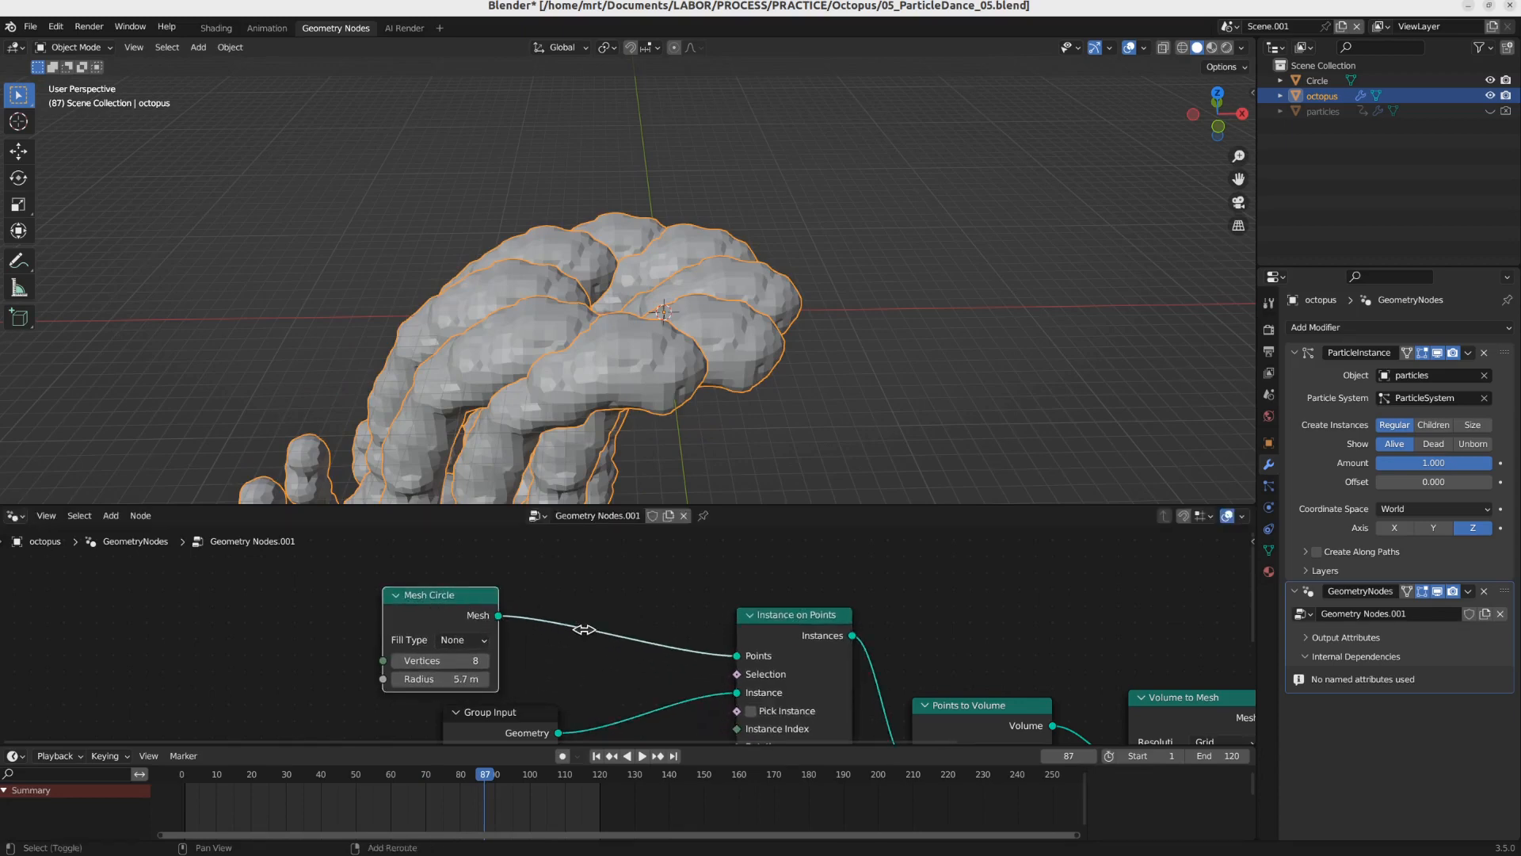
Step: Insert a Set Position node between Mesh Circle and Instance on Points, and space out the Group Input and Mesh Circle nodes
key(shift+a)
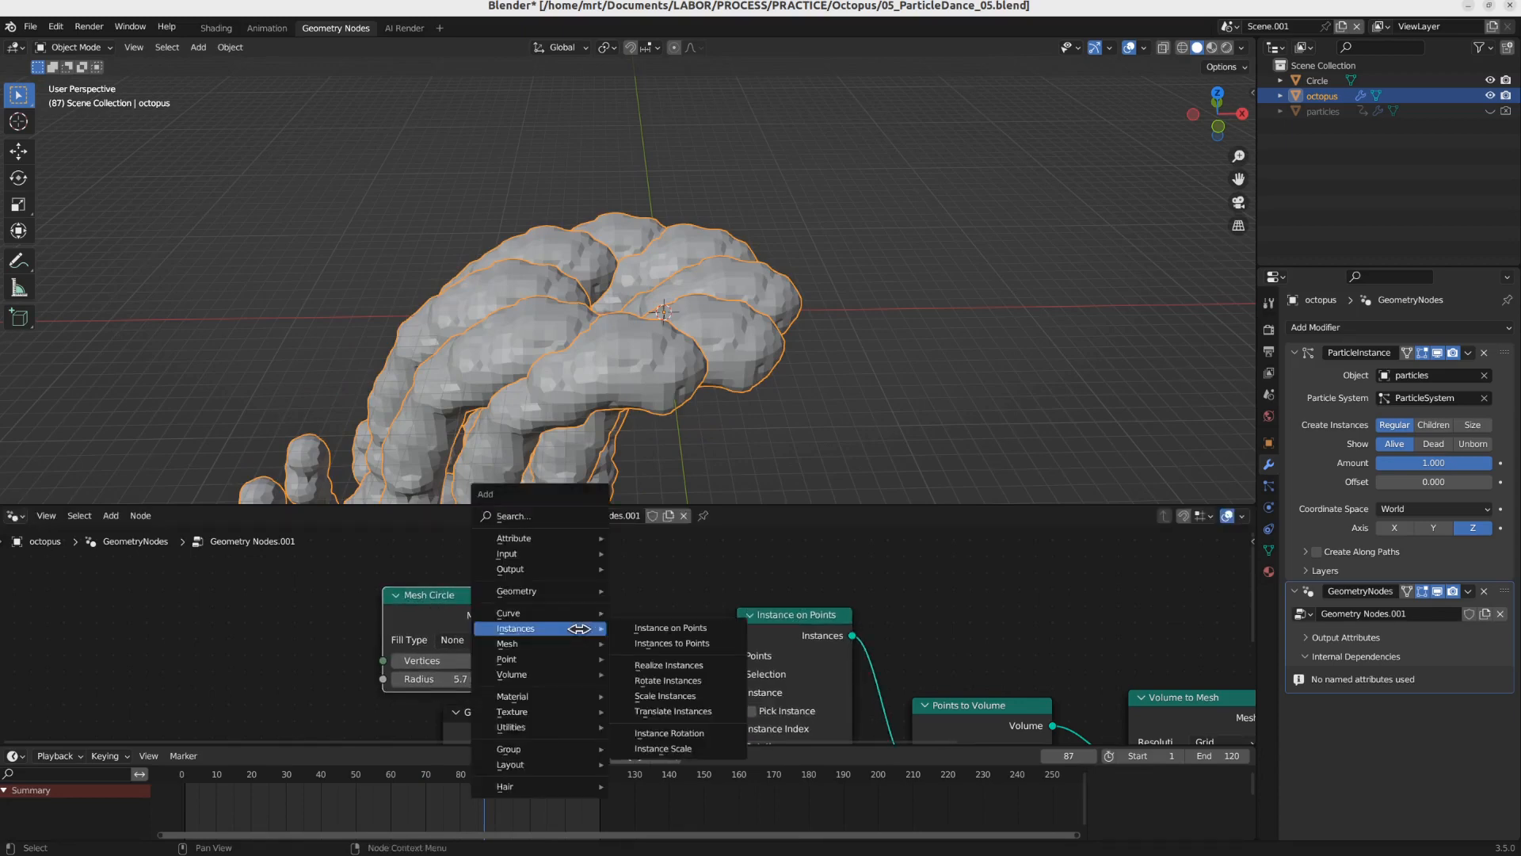
mouse_move(564, 591)
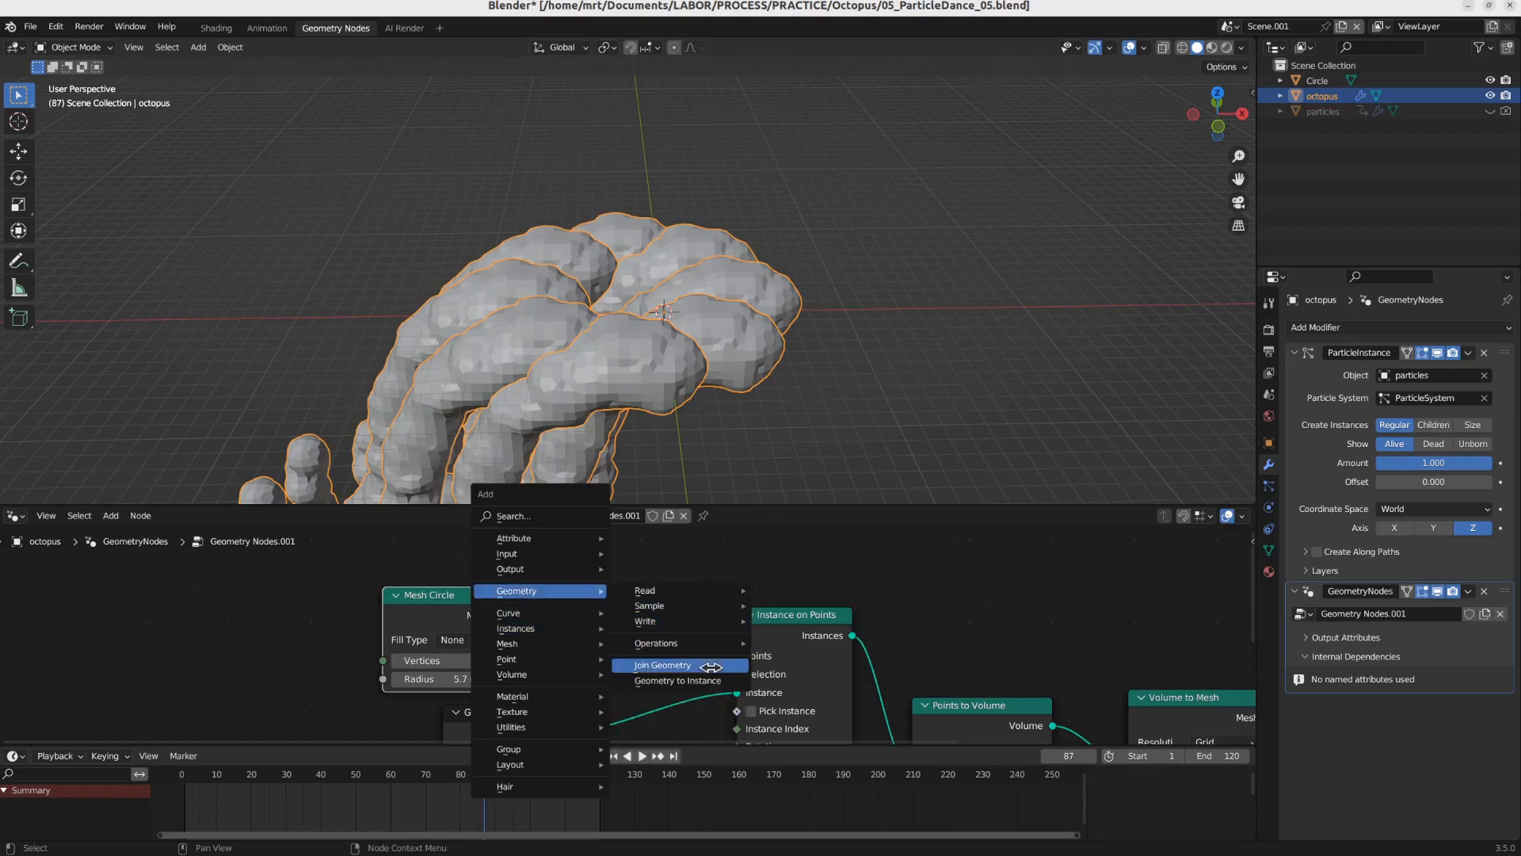
mouse_move(705, 642)
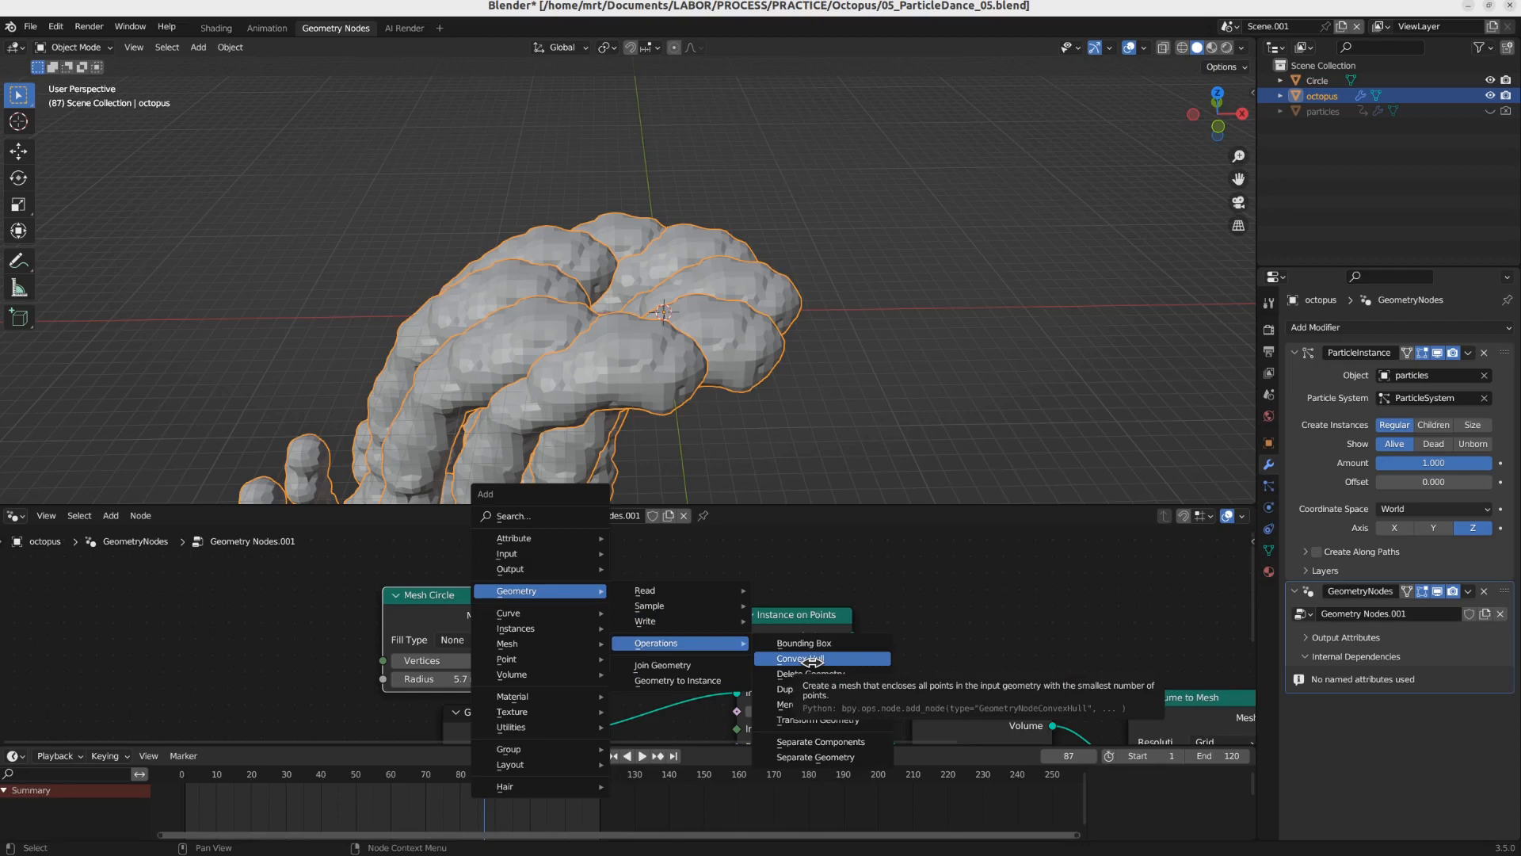
mouse_move(685, 640)
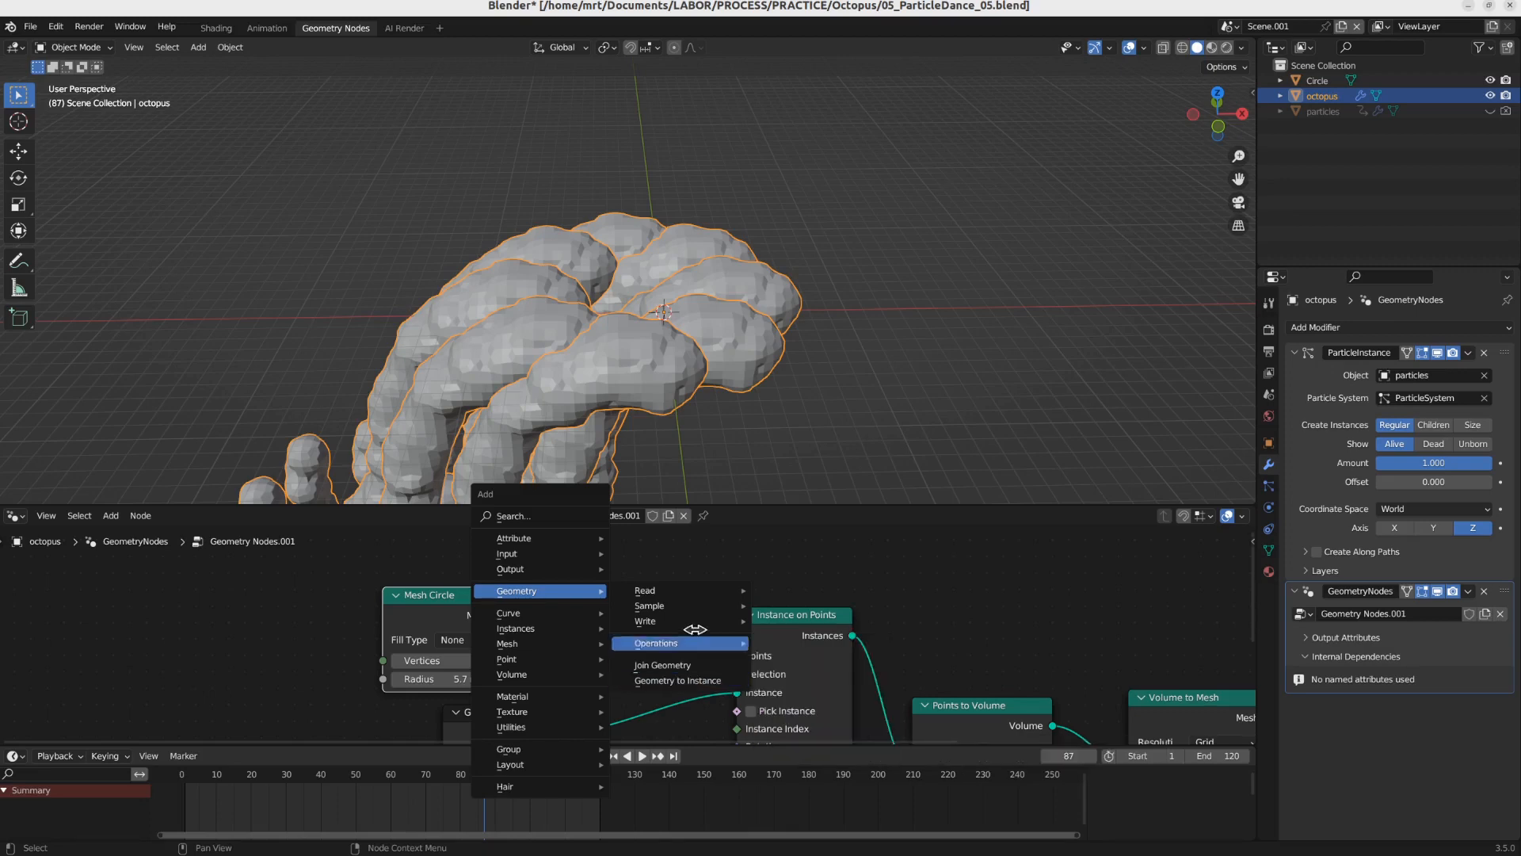
mouse_move(689, 599)
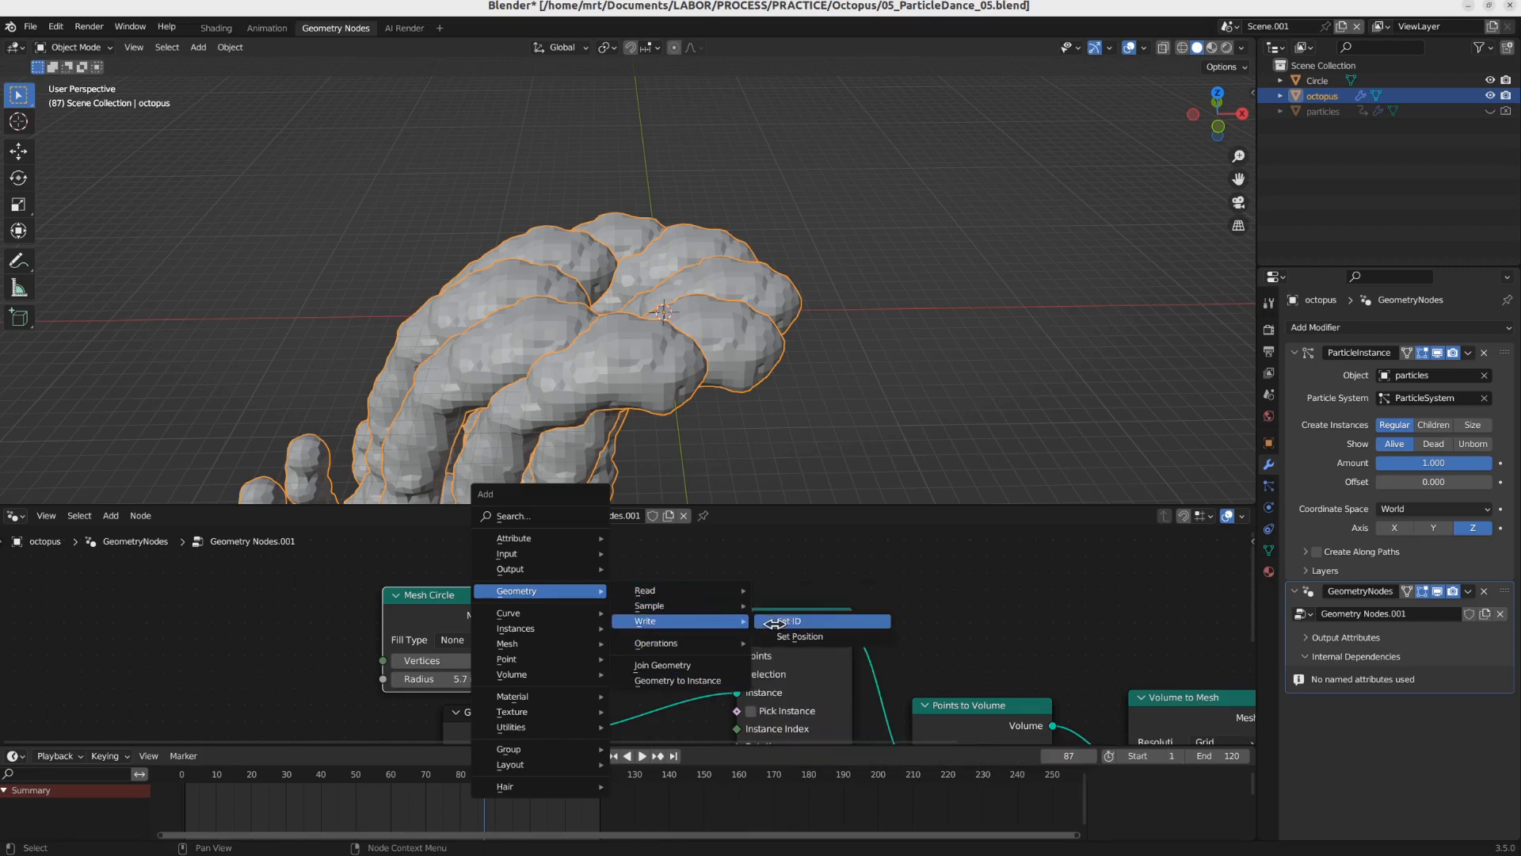
click(799, 636)
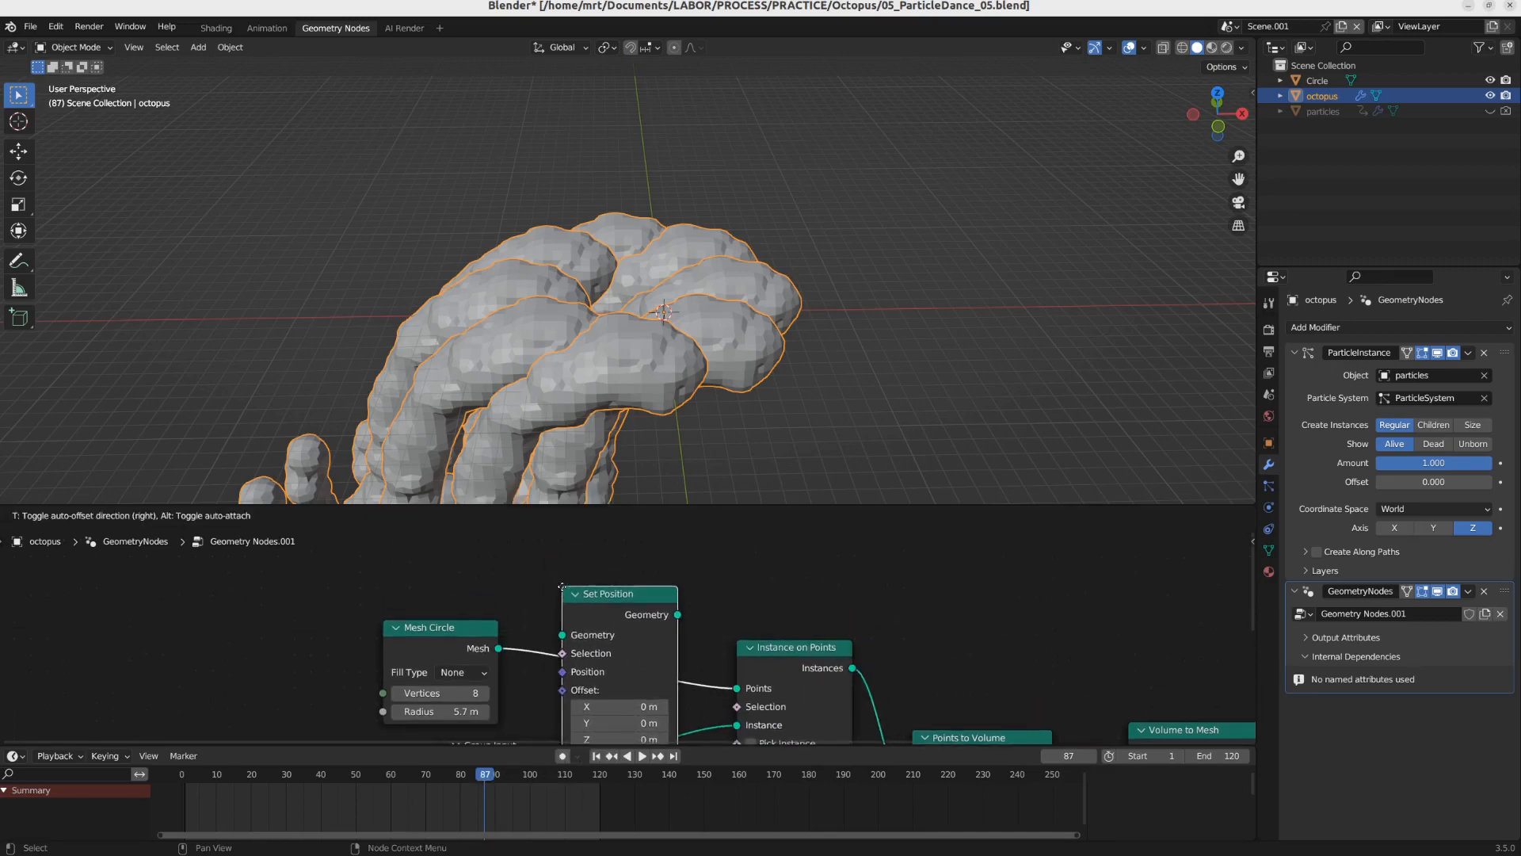
click(559, 554)
middle_drag(537, 720, 706, 675)
drag(706, 677, 692, 706)
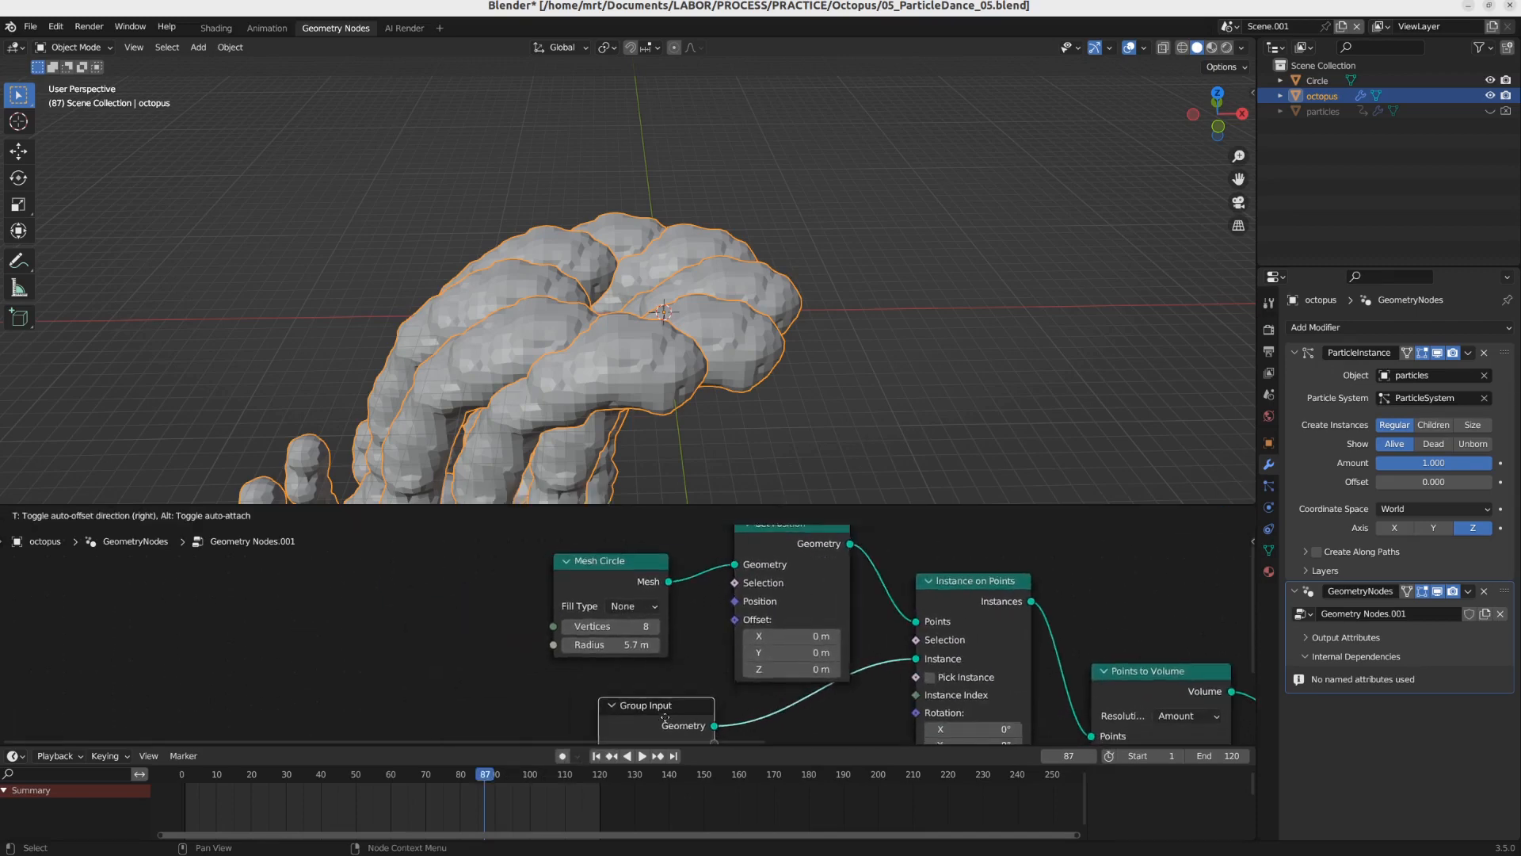
drag(568, 582, 568, 561)
Step: Add a Noise Texture node, connect its Color output to Set Position's Offset and set its Scale to 12.6
click(519, 629)
key(shift+a)
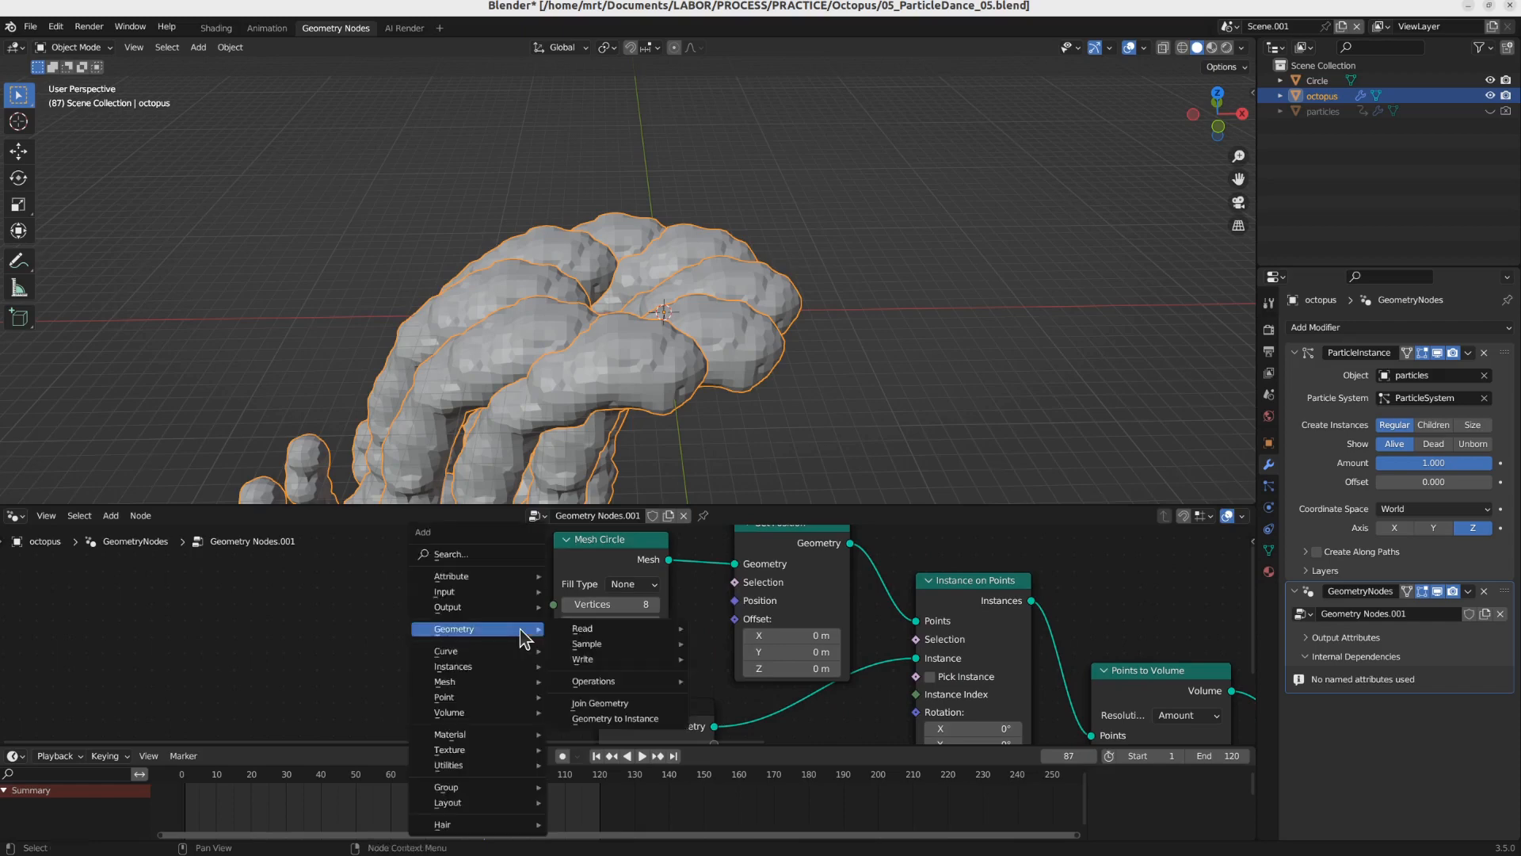
mouse_move(491, 750)
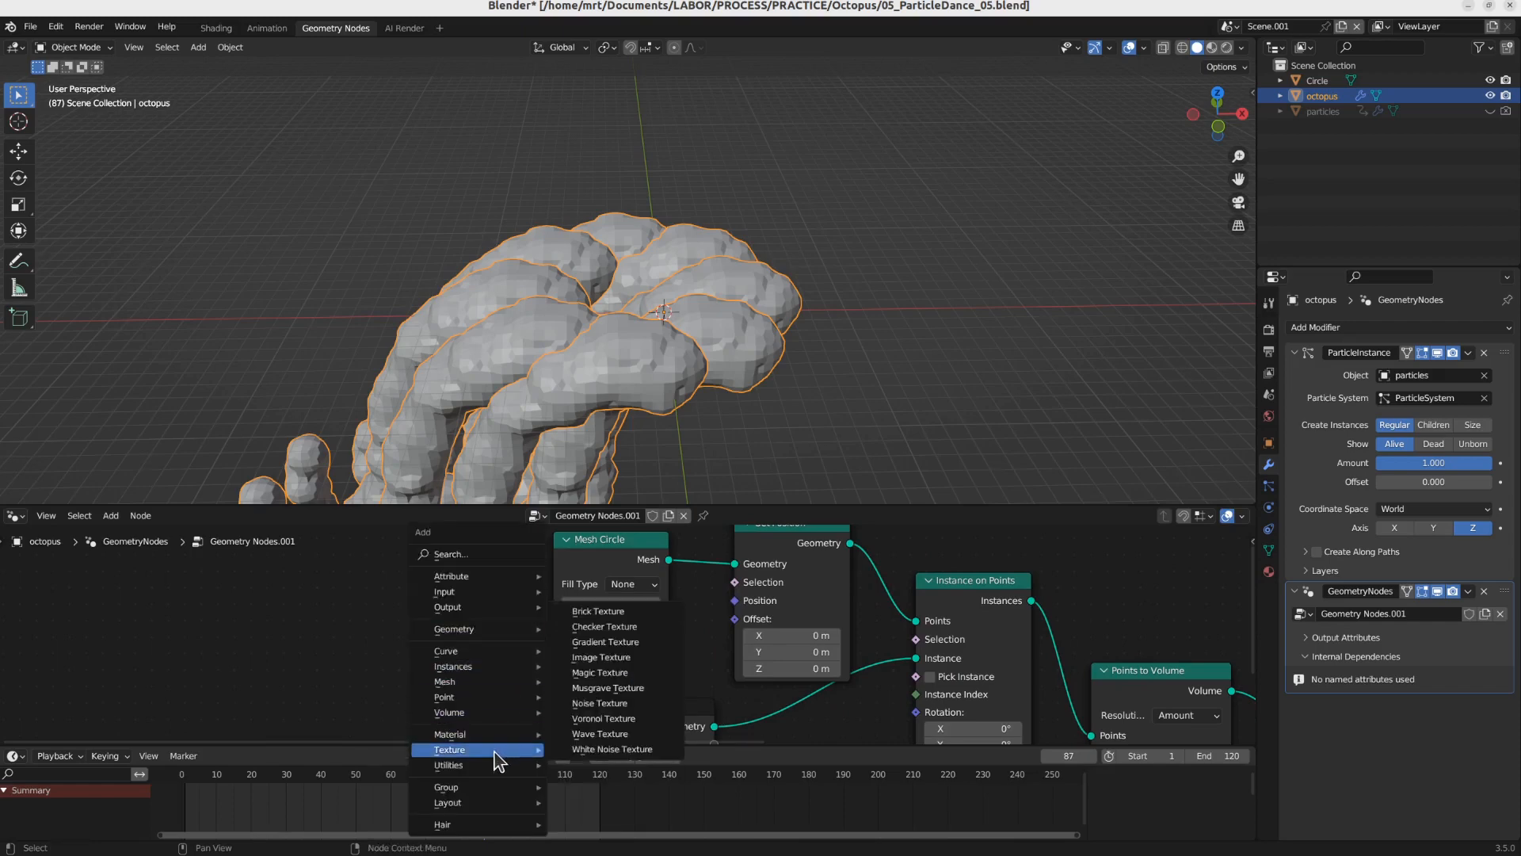
click(622, 704)
drag(537, 667, 734, 619)
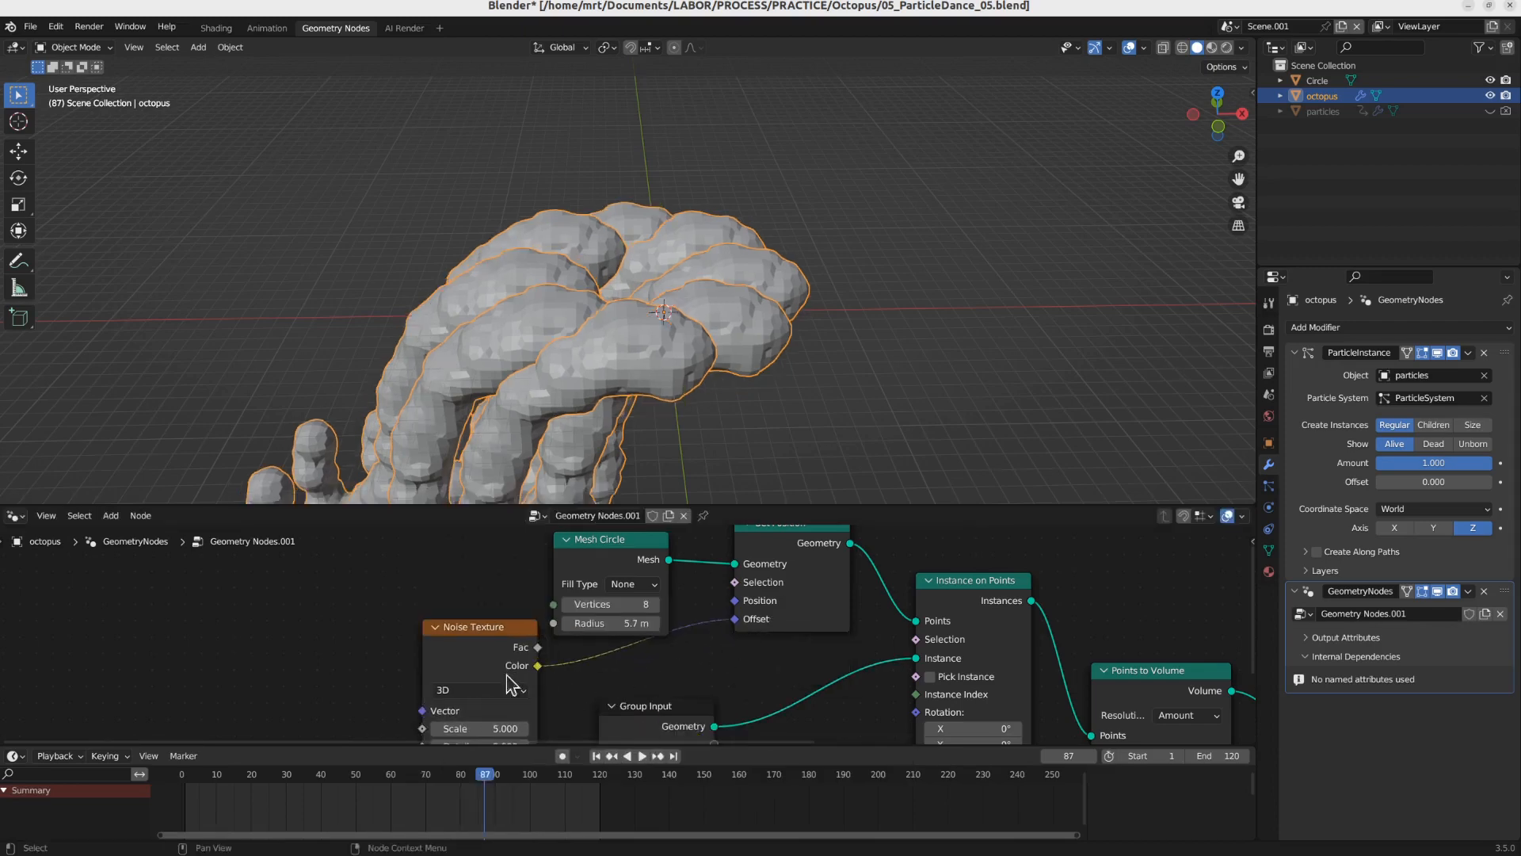
drag(480, 728, 555, 728)
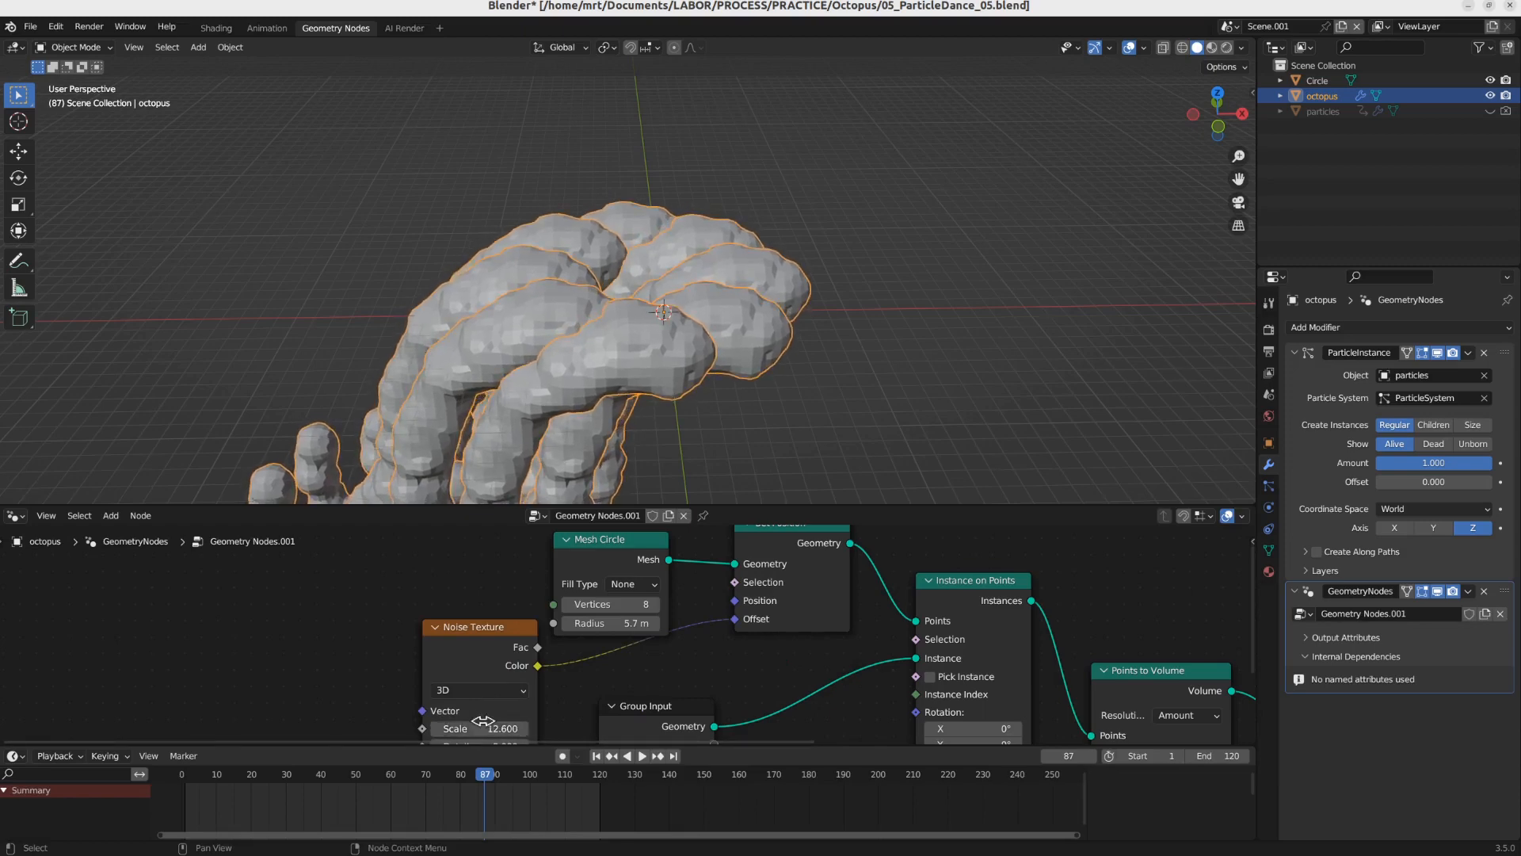
Step: Insert a Math node set to Multiply with value 22.4 between the Noise Texture Color and Set Position's Offset
key(shift+a)
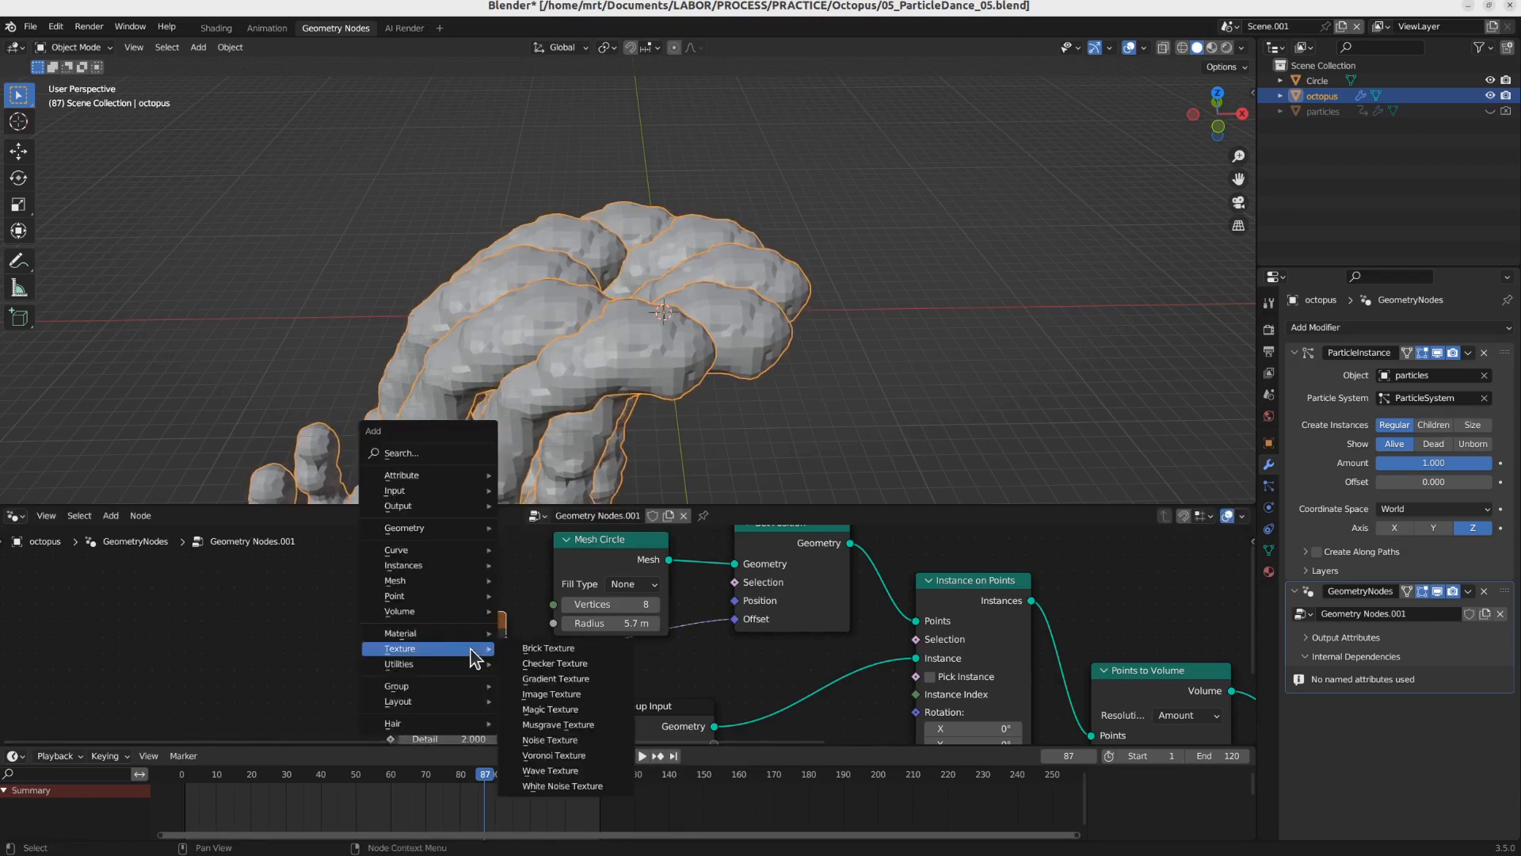
mouse_move(449, 664)
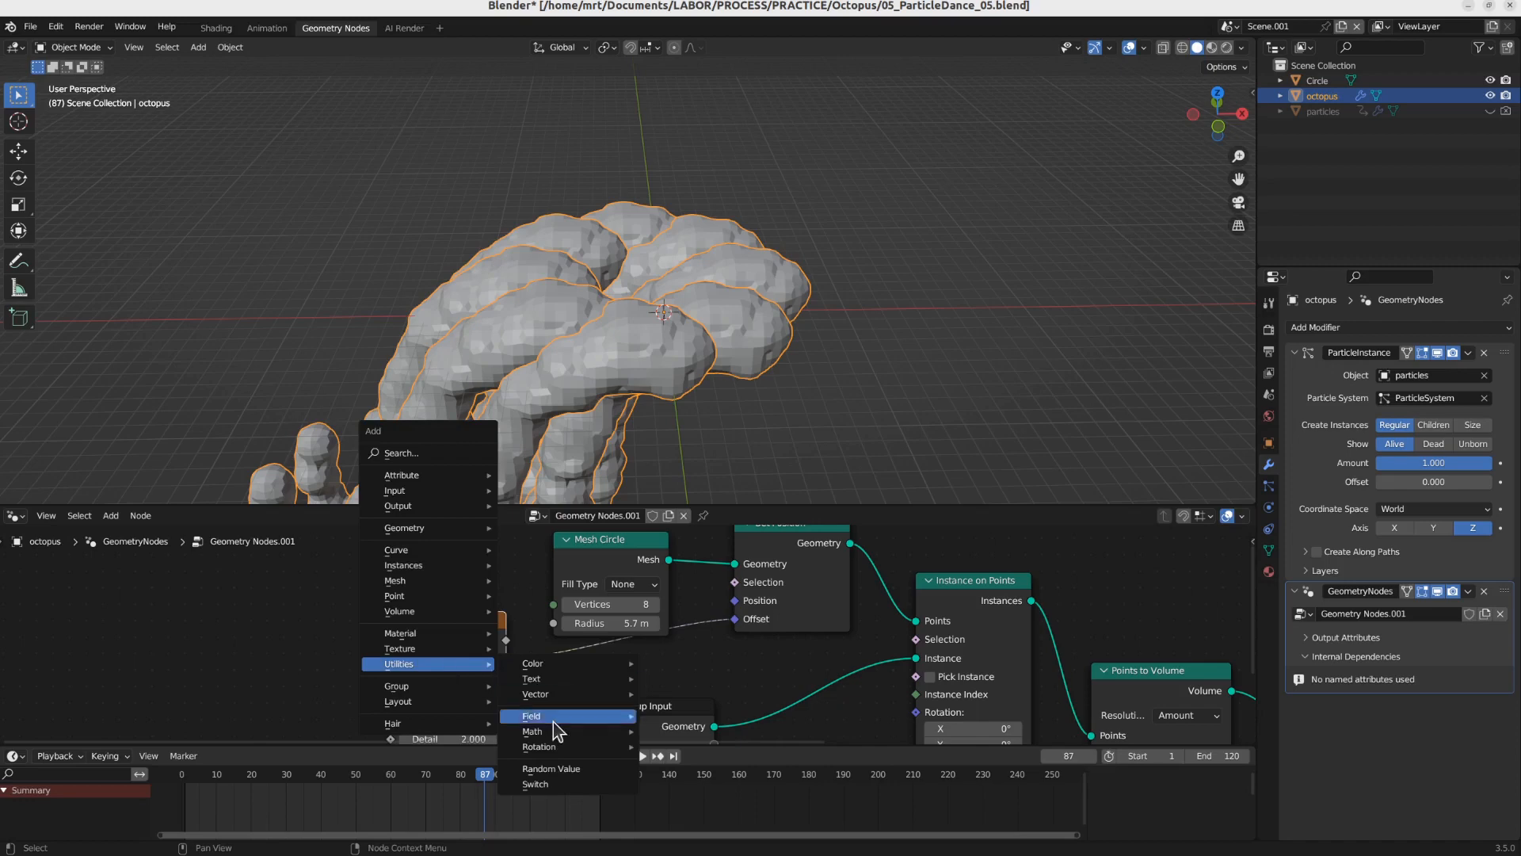
mouse_move(585, 732)
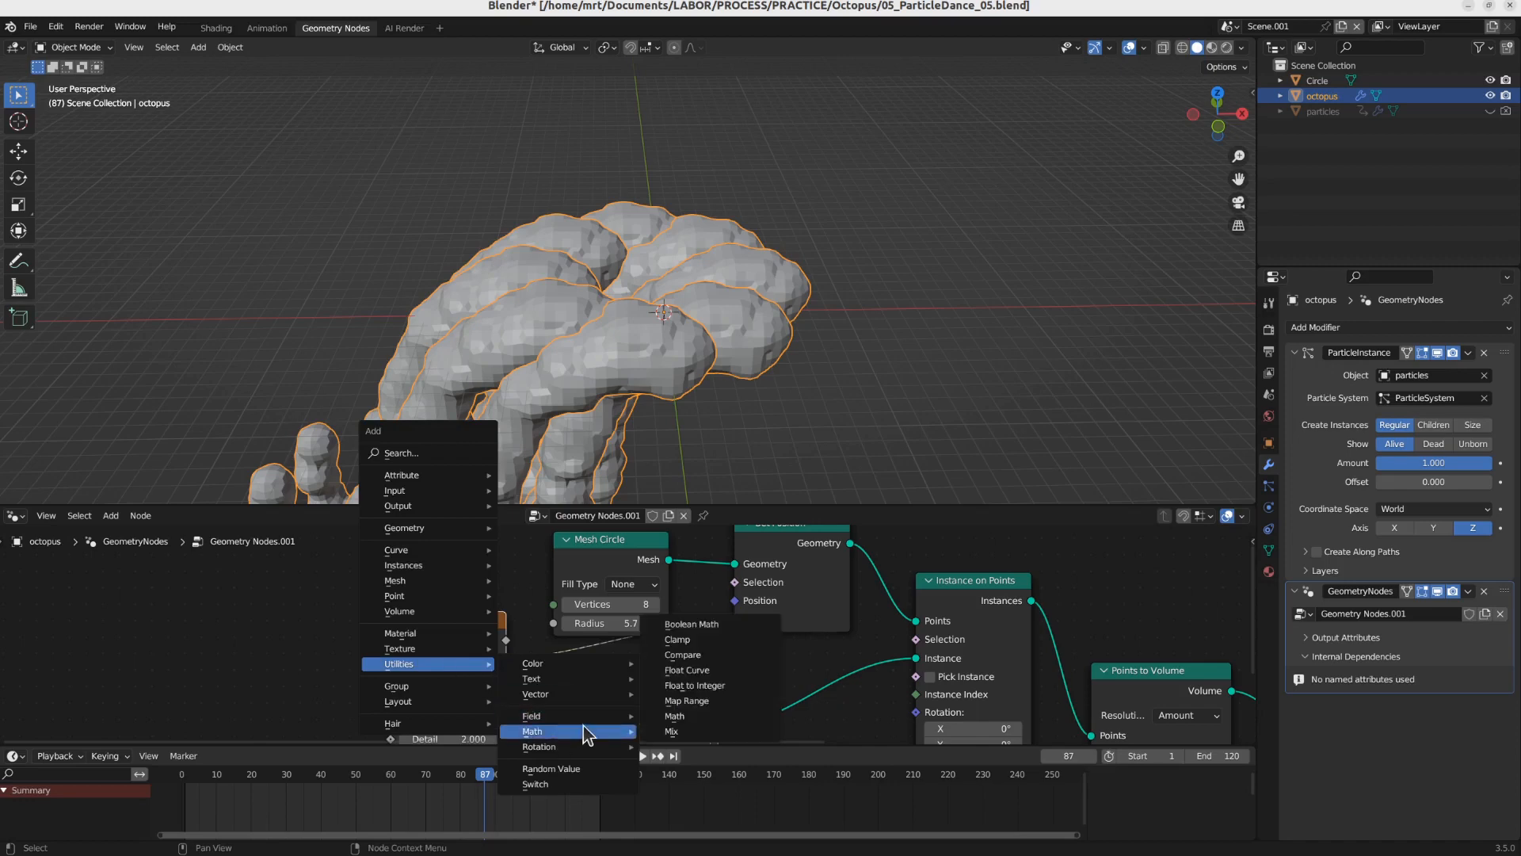
click(680, 717)
click(545, 625)
click(626, 652)
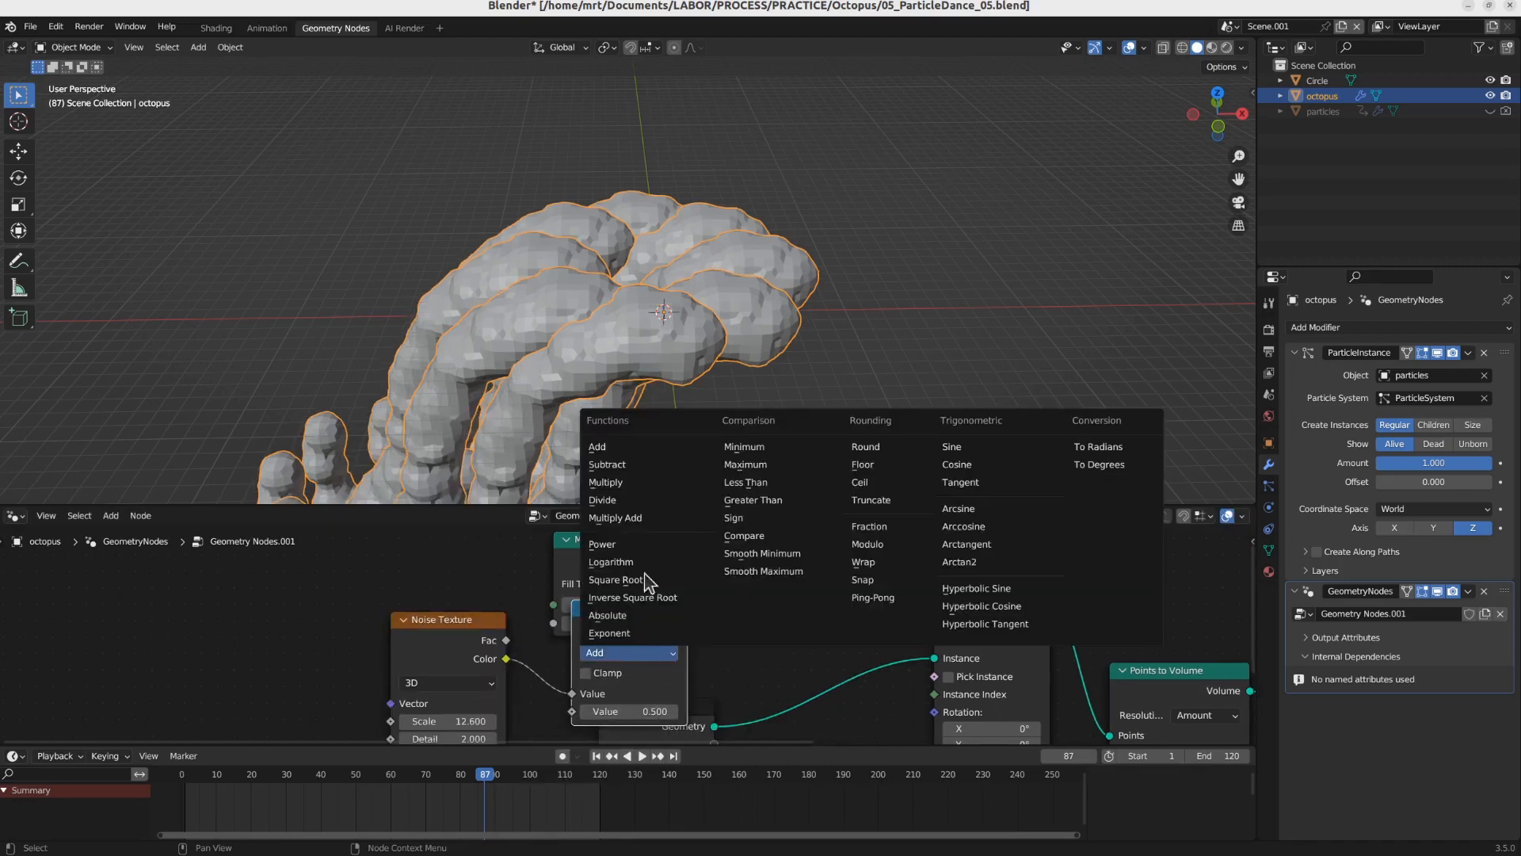
click(635, 481)
drag(634, 711, 780, 711)
scroll(716, 600, down, 2)
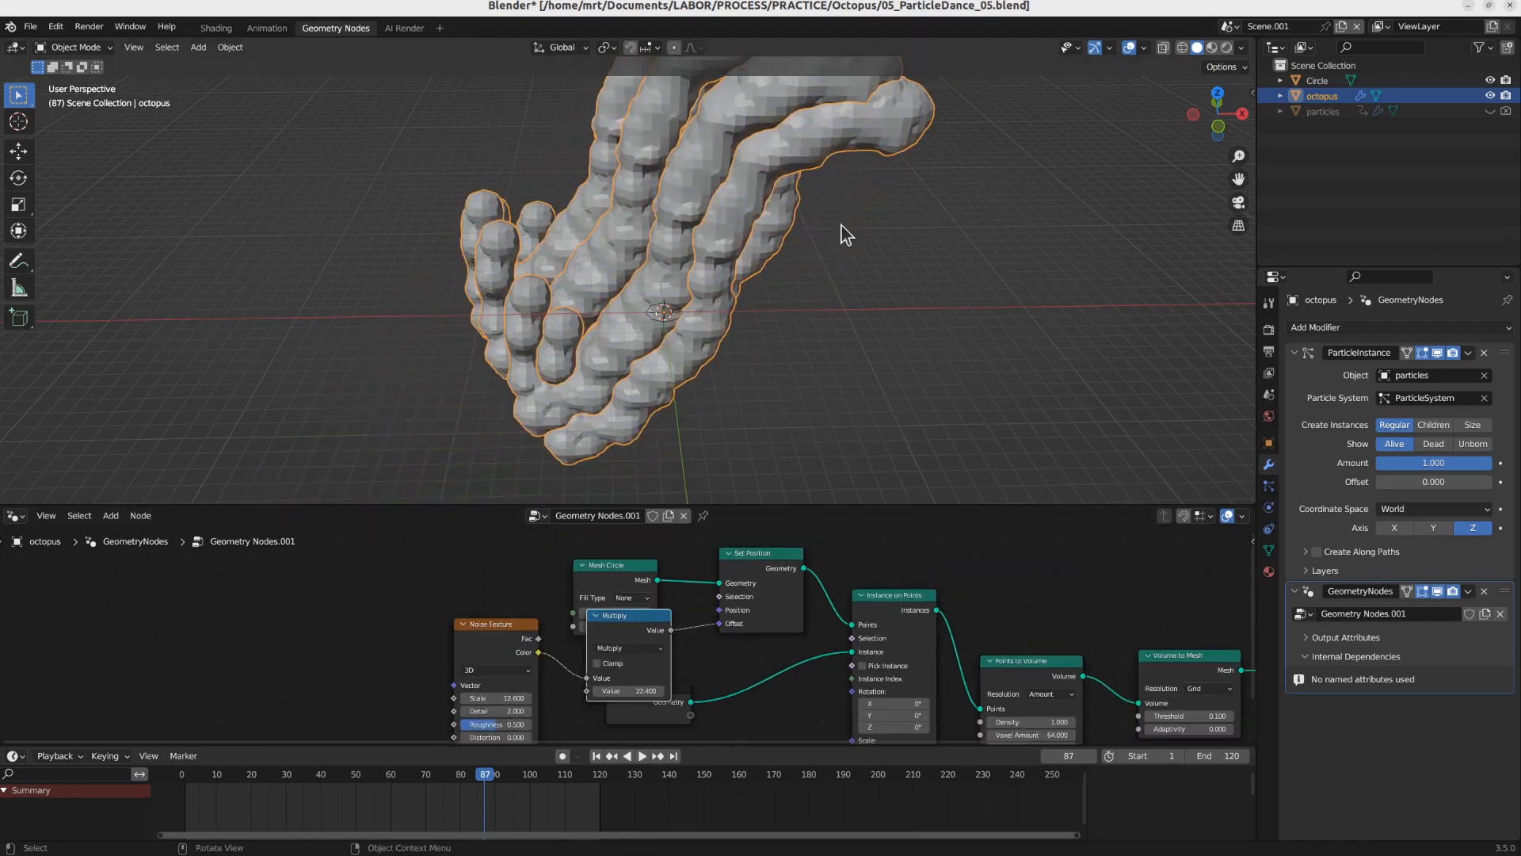
Step: Insert a copy of the Multiply node before Set Position's Offset, set it to Add with -10, and preview the animation in front view
key(KP_1)
key(KP_5)
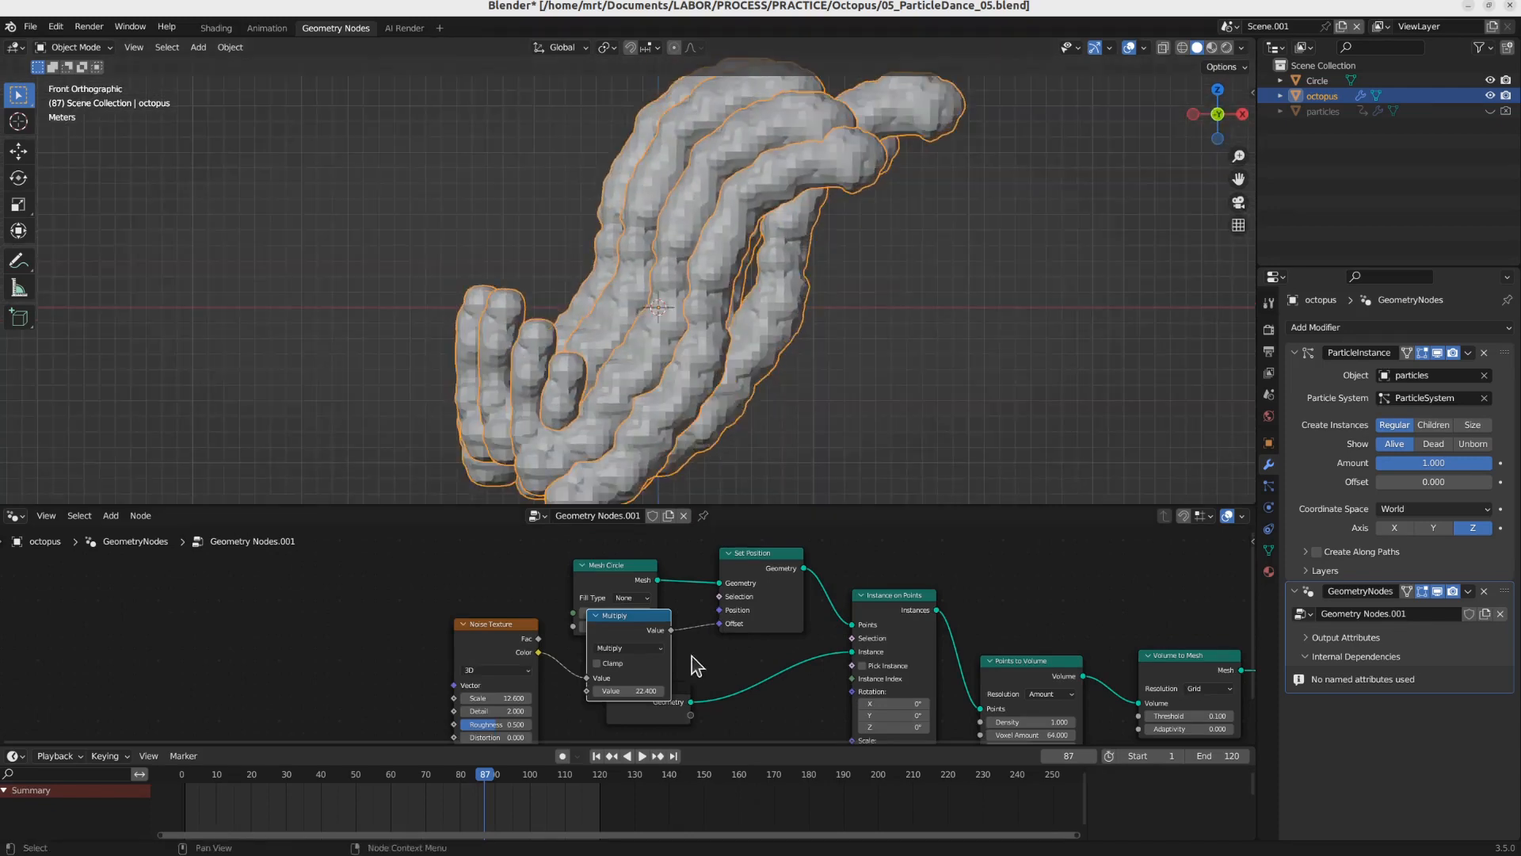
key(shift+d)
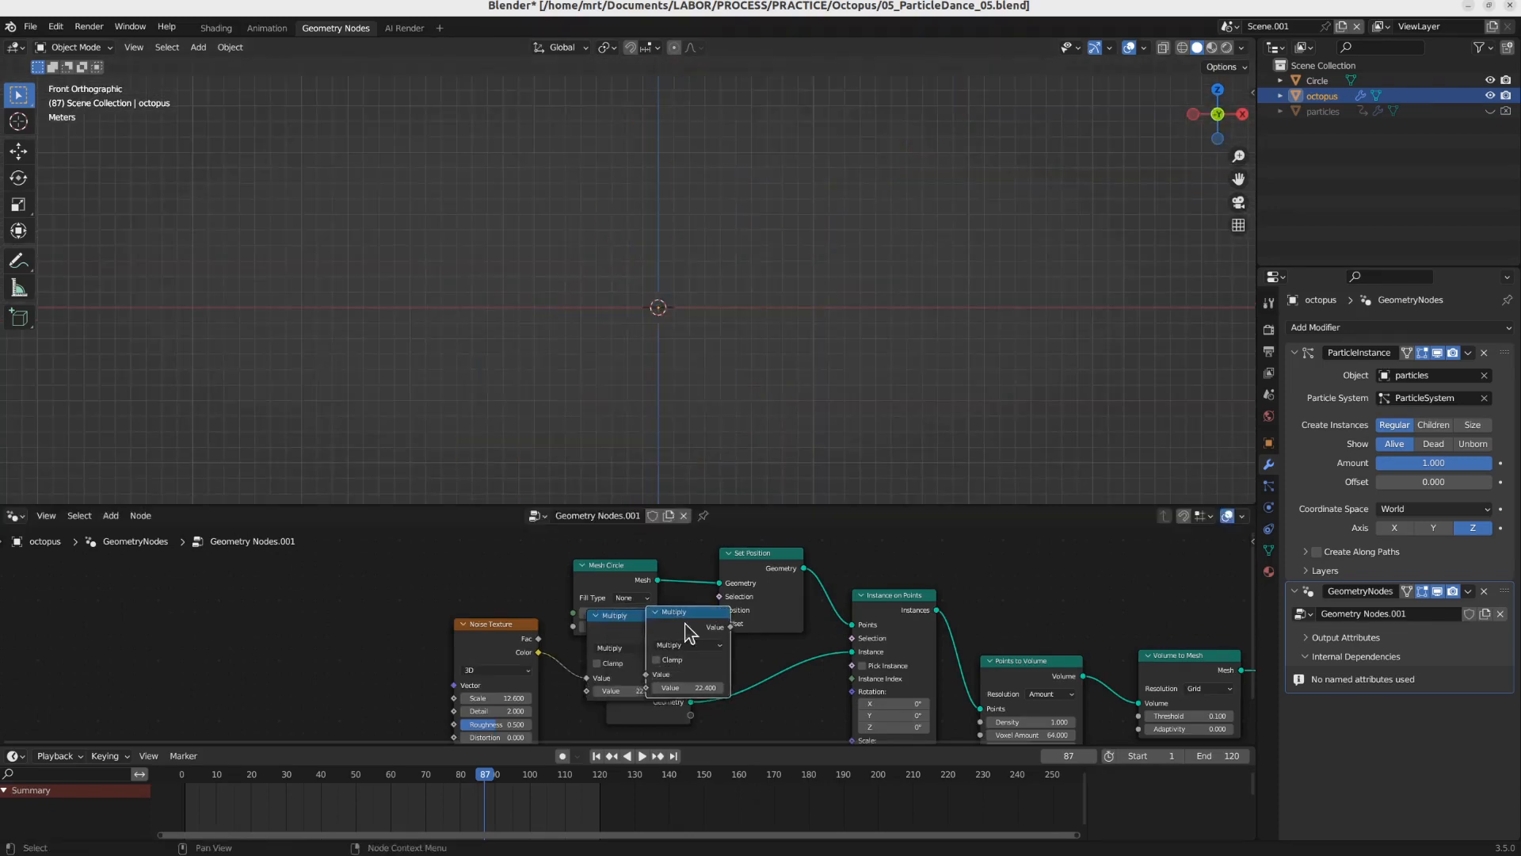
click(761, 630)
click(761, 644)
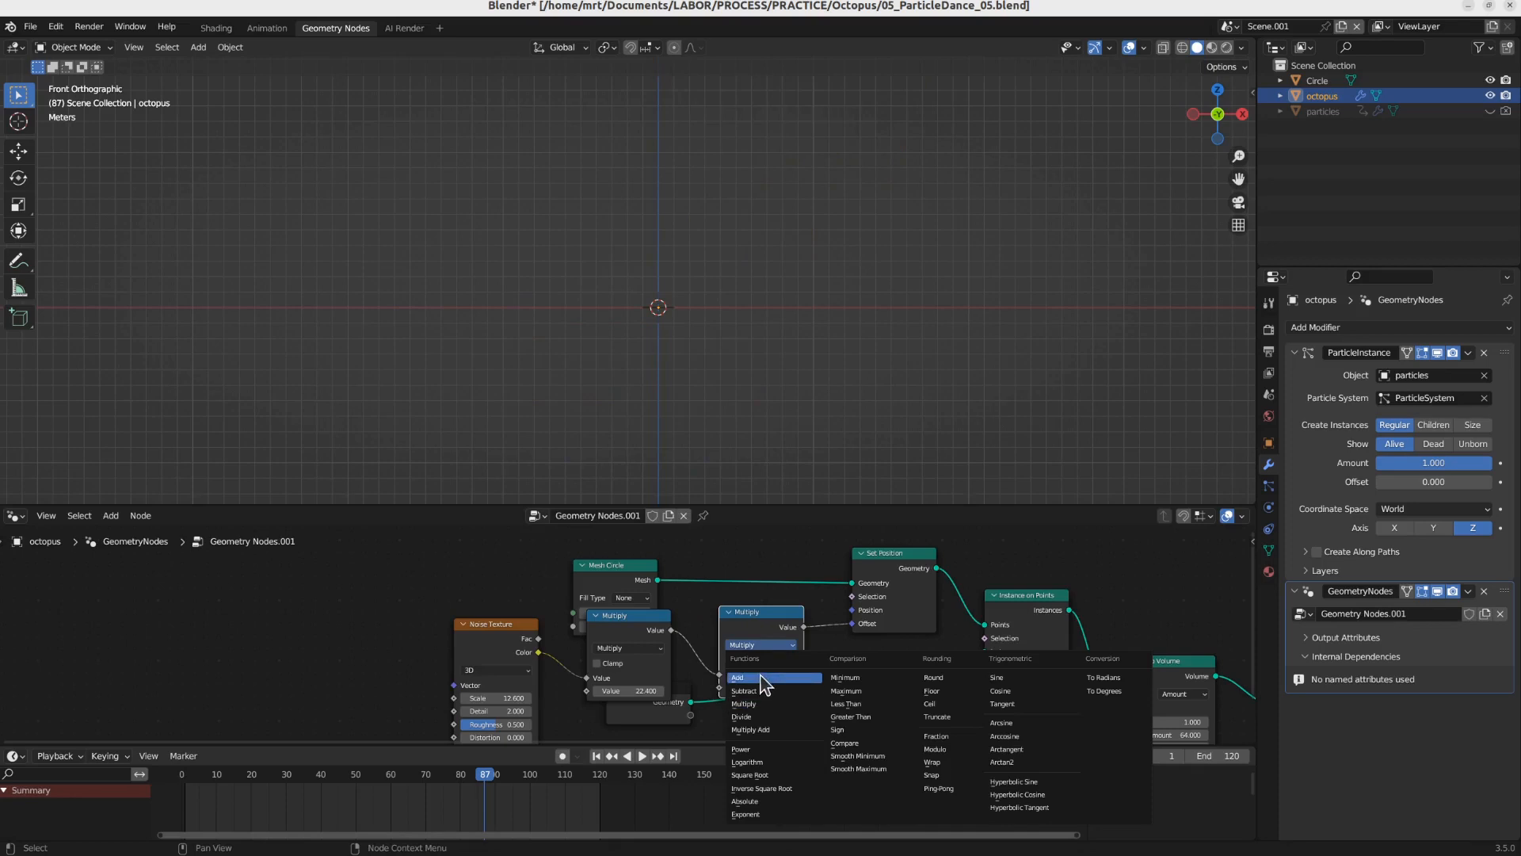
click(763, 679)
drag(763, 694, 726, 672)
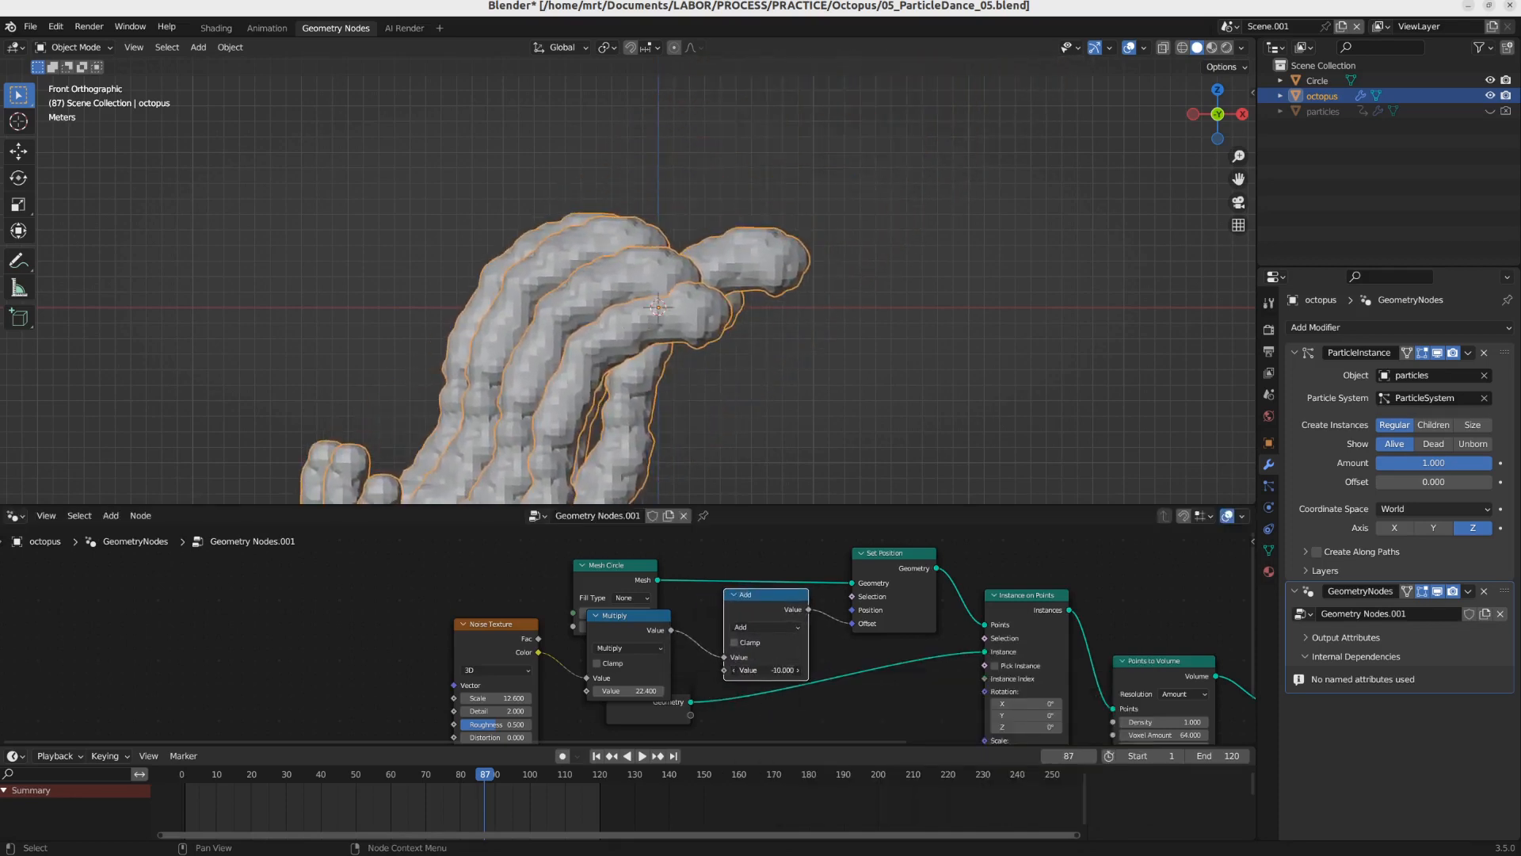
key(space)
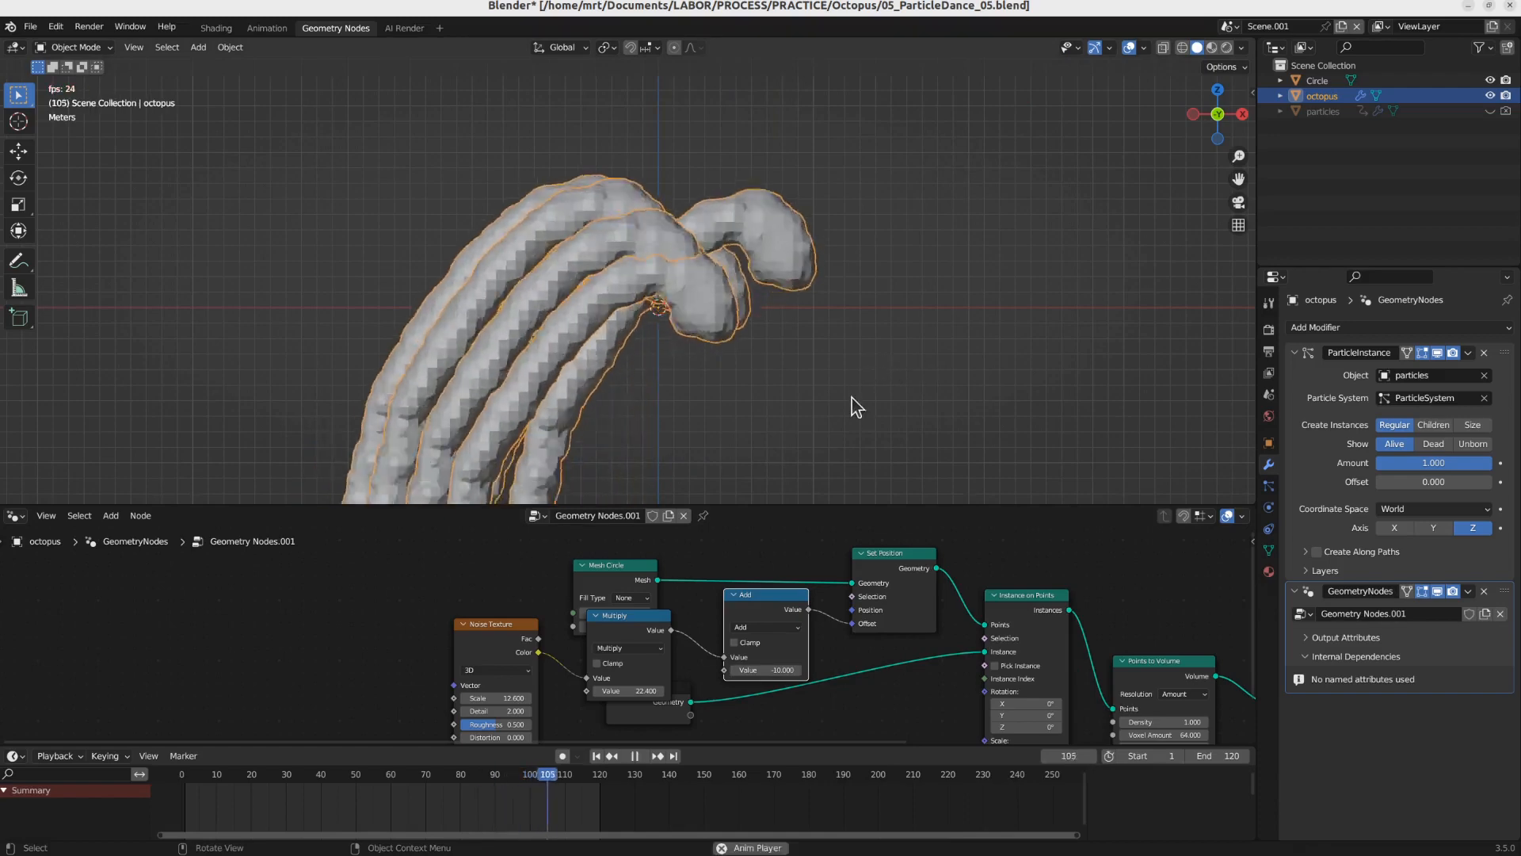
key(space)
Step: Move Group Input clear of the Multiply node and open a wide gap between Instance on Points and Points to Volume
drag(662, 721, 736, 739)
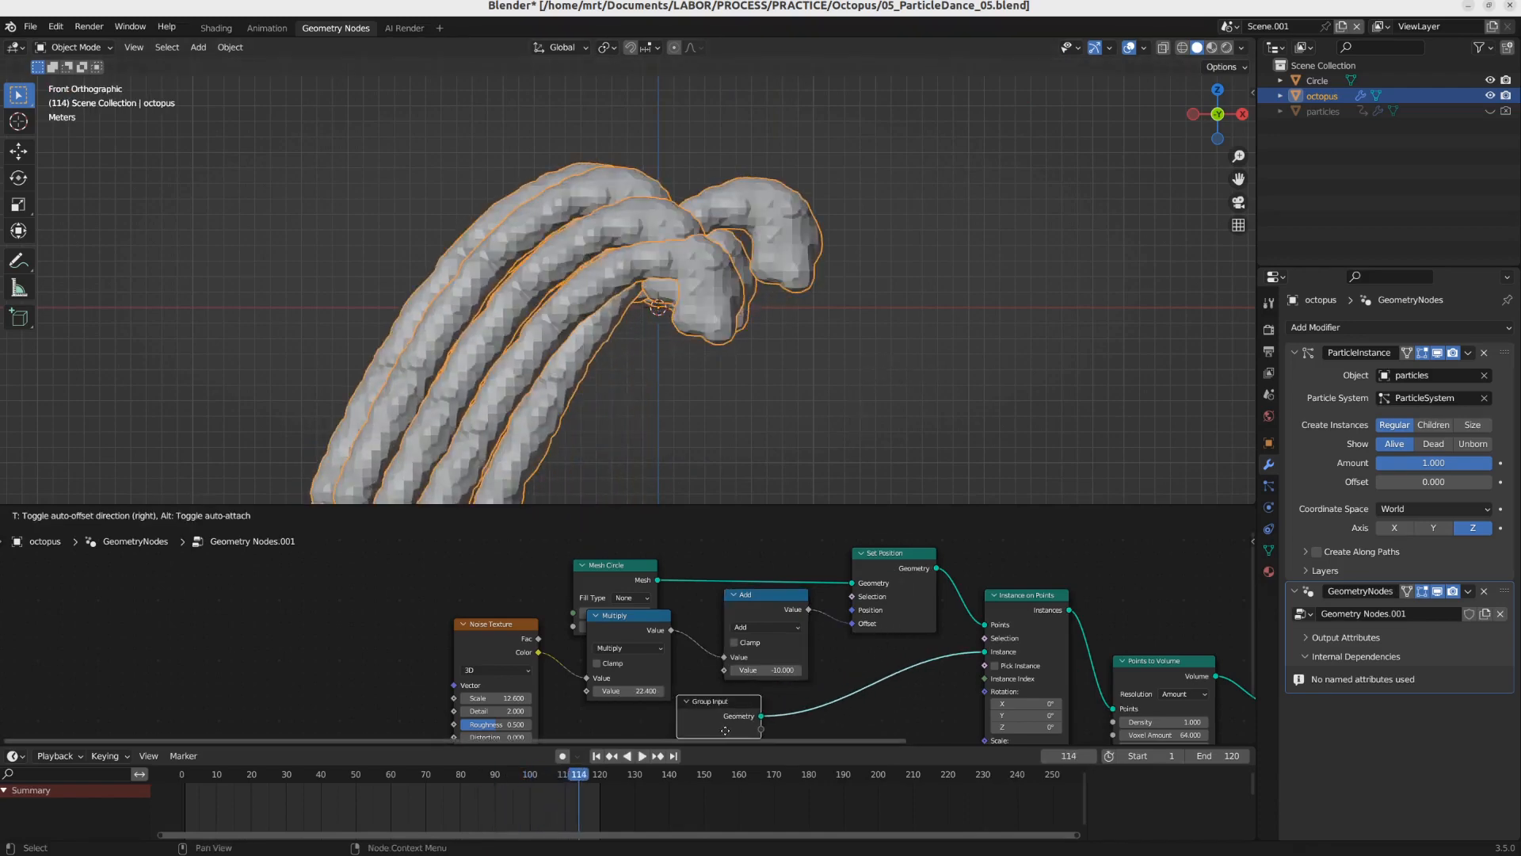
middle_drag(886, 651, 710, 625)
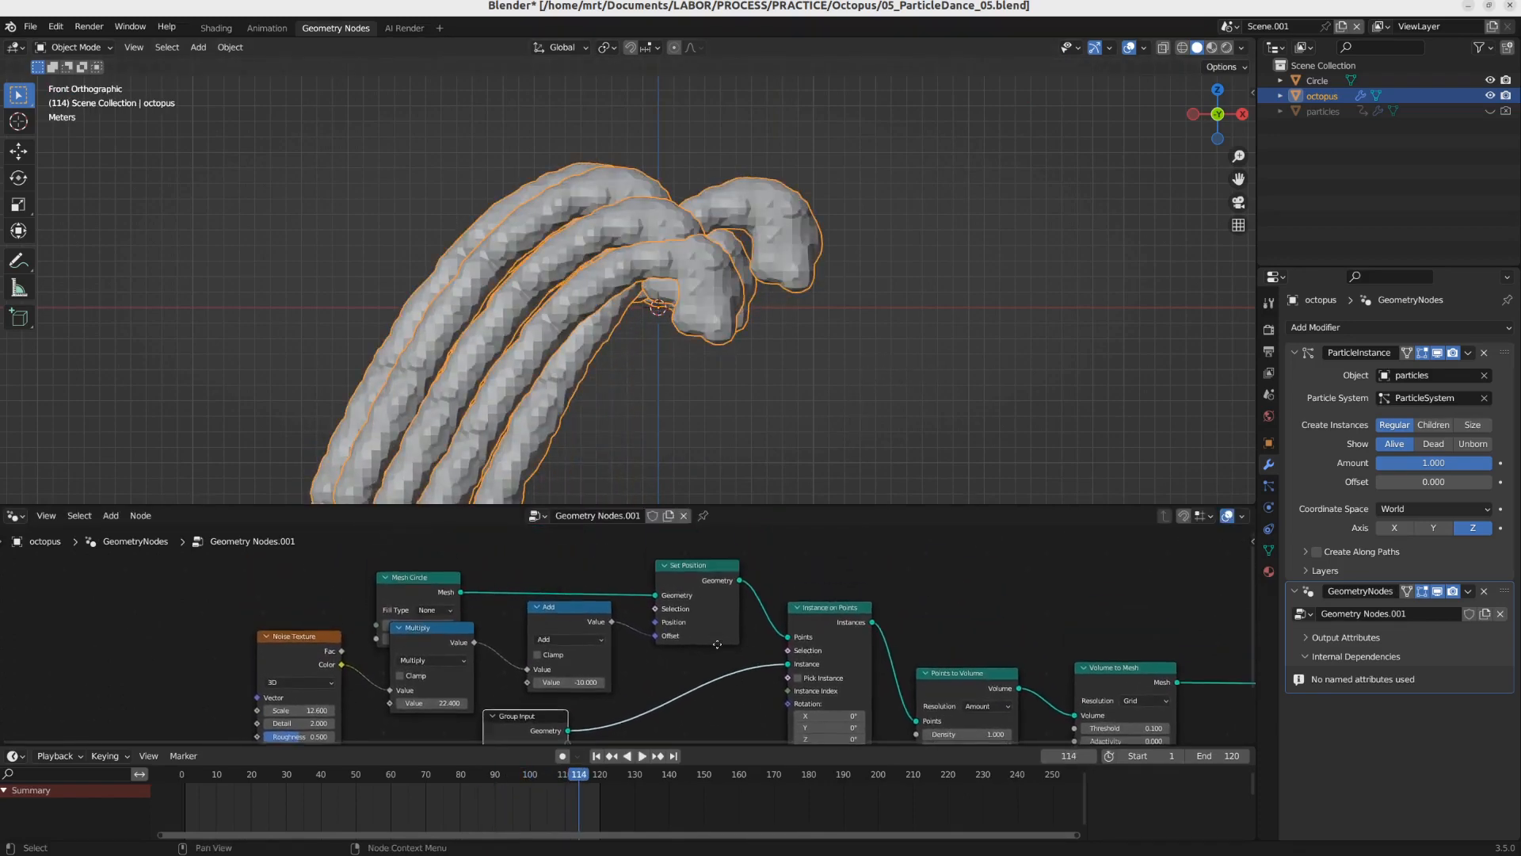
drag(835, 623, 764, 670)
drag(1000, 683, 1028, 641)
drag(1138, 671, 1191, 639)
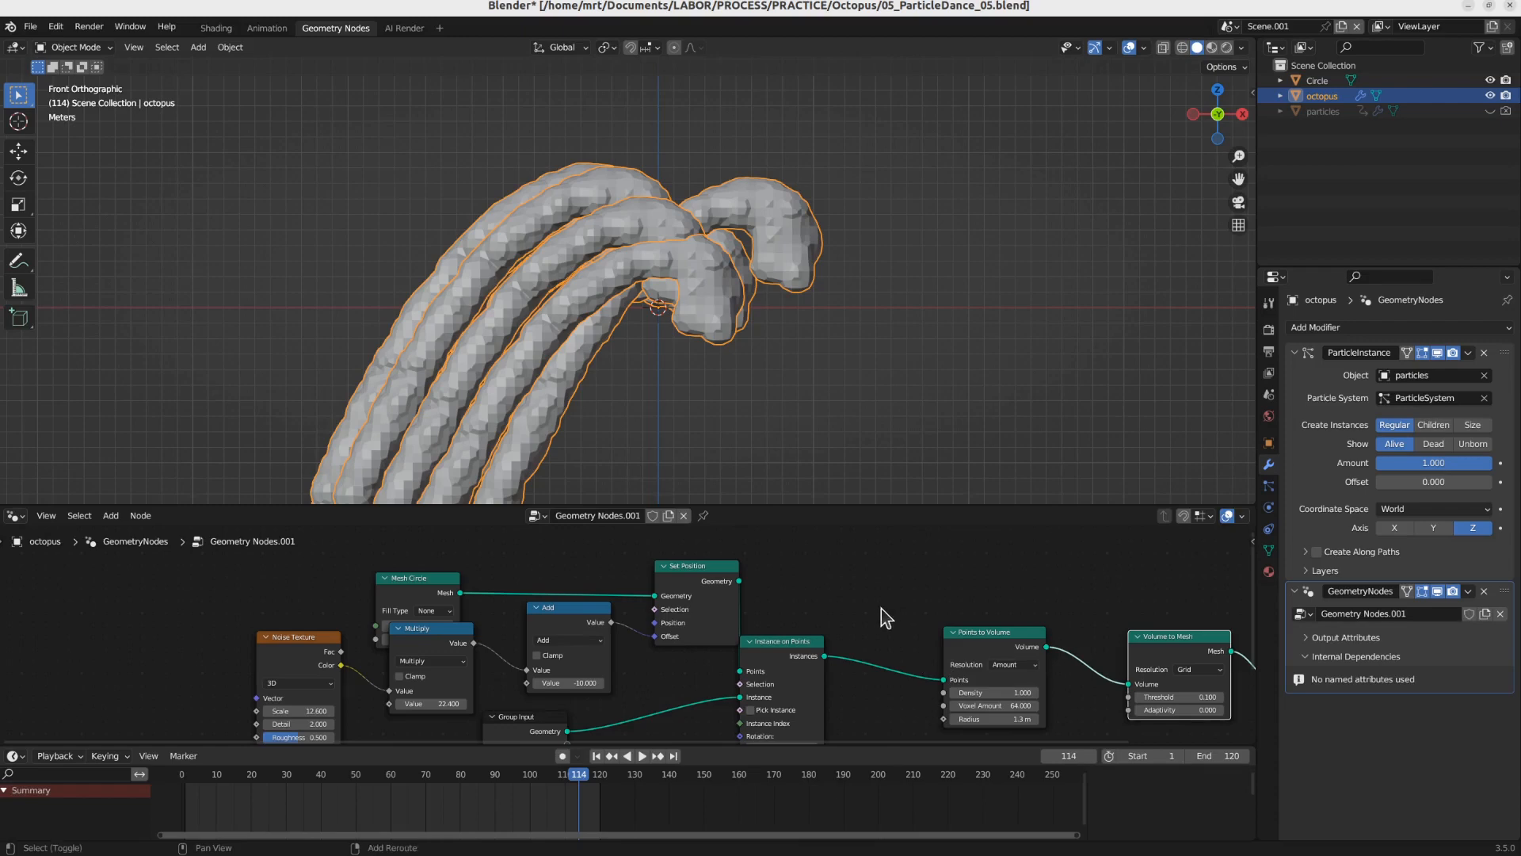
Step: Search for the Rotate Euler node and place it beside the lower part of Instance on Points
key(shift+a)
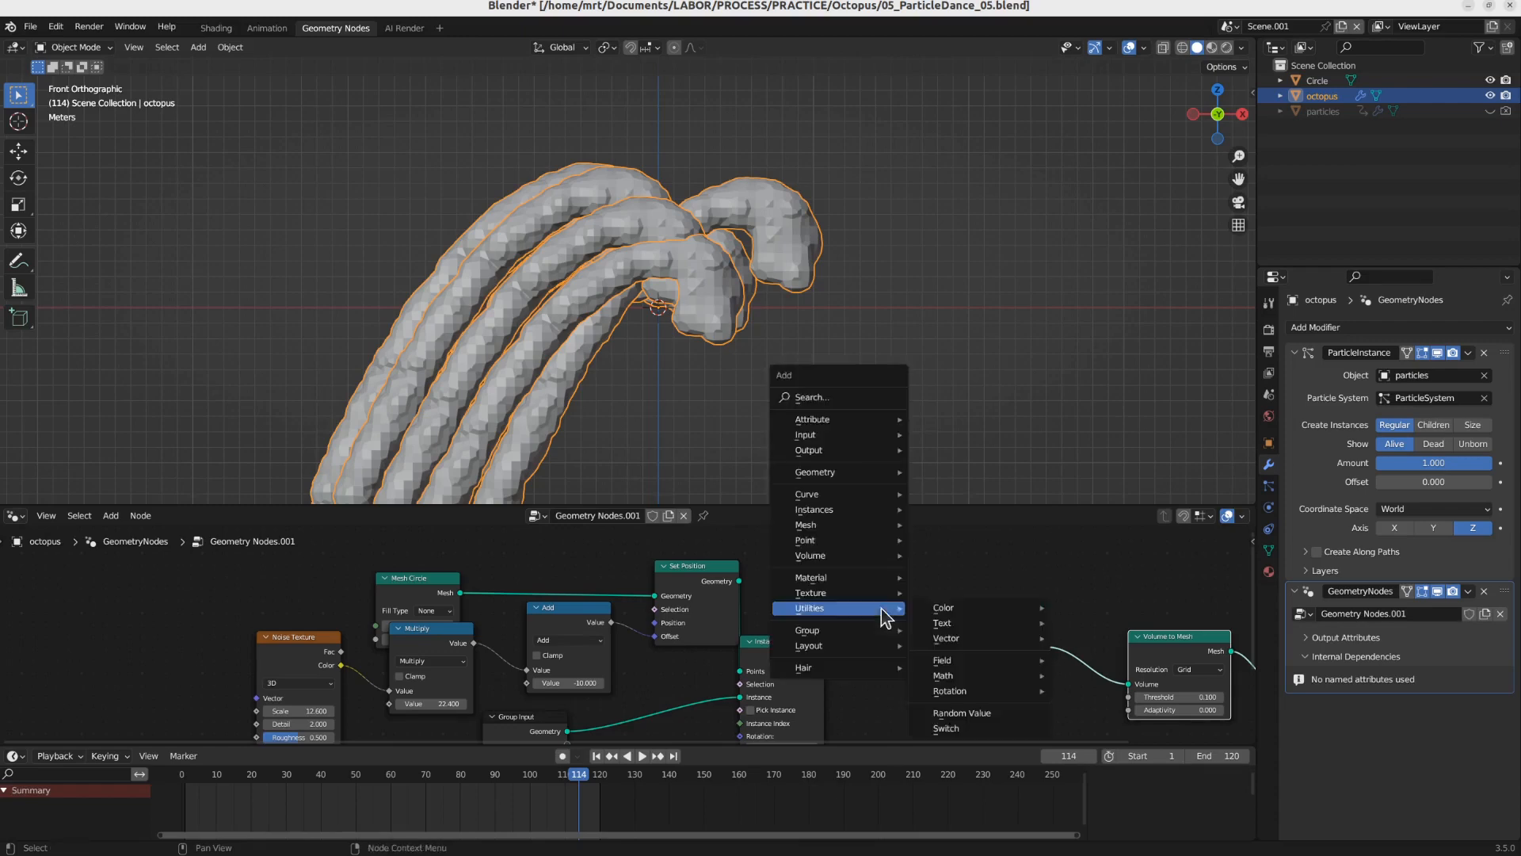
click(832, 397)
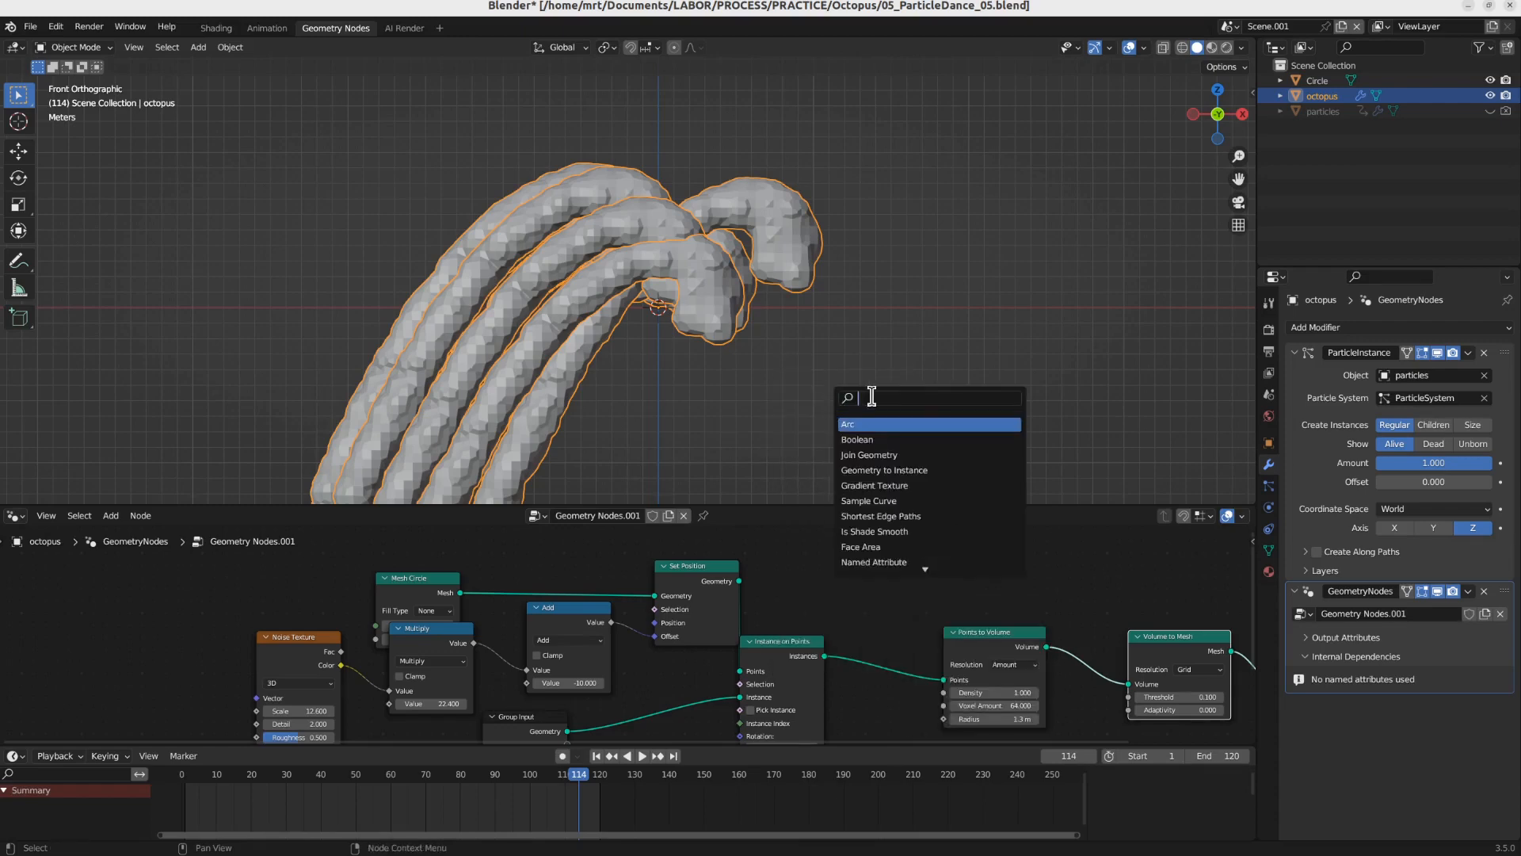
text(eu)
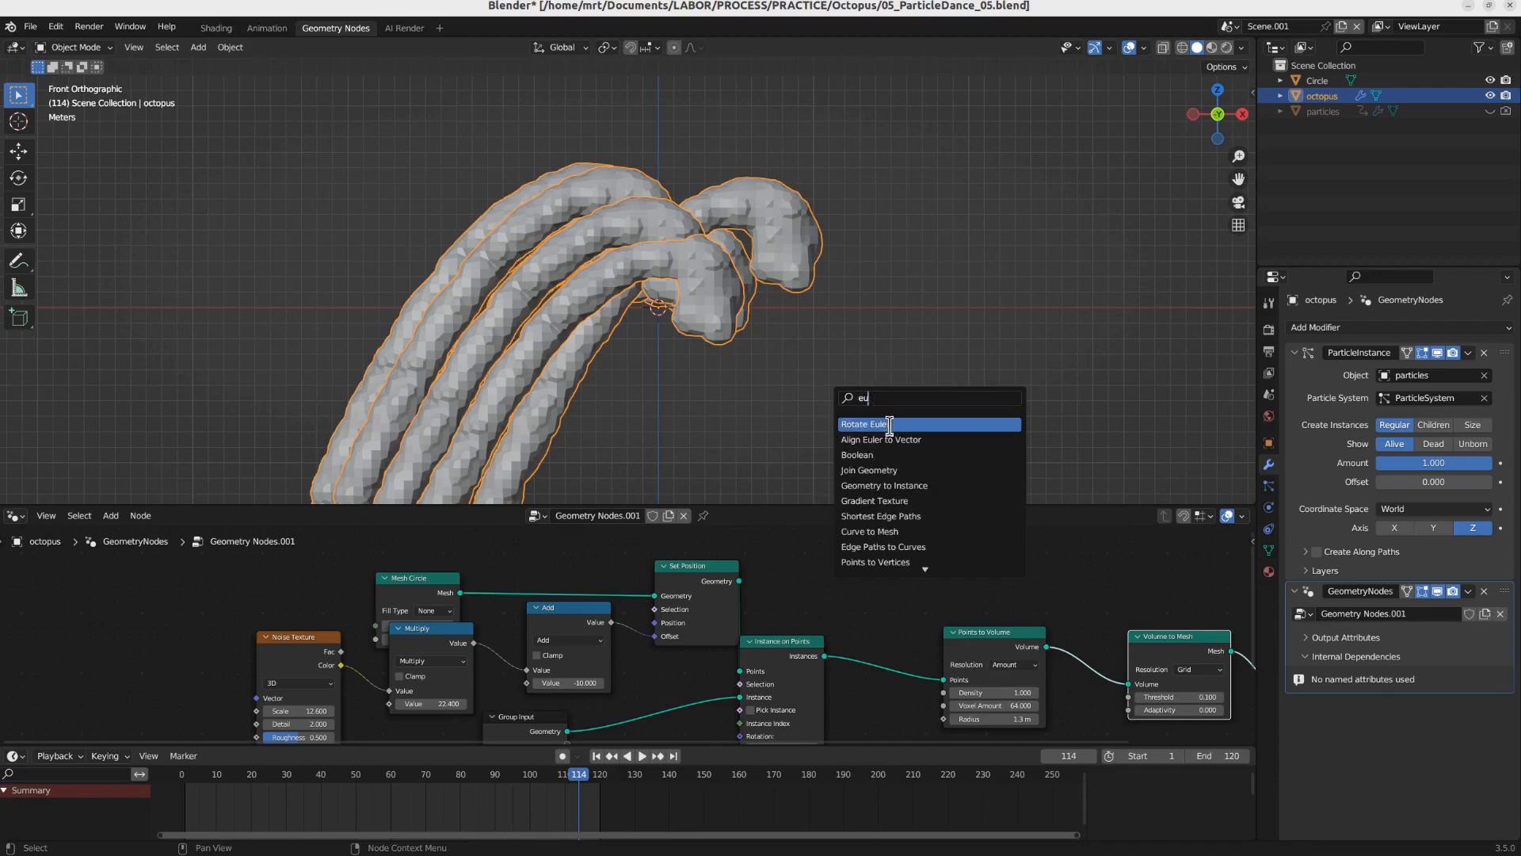
click(889, 425)
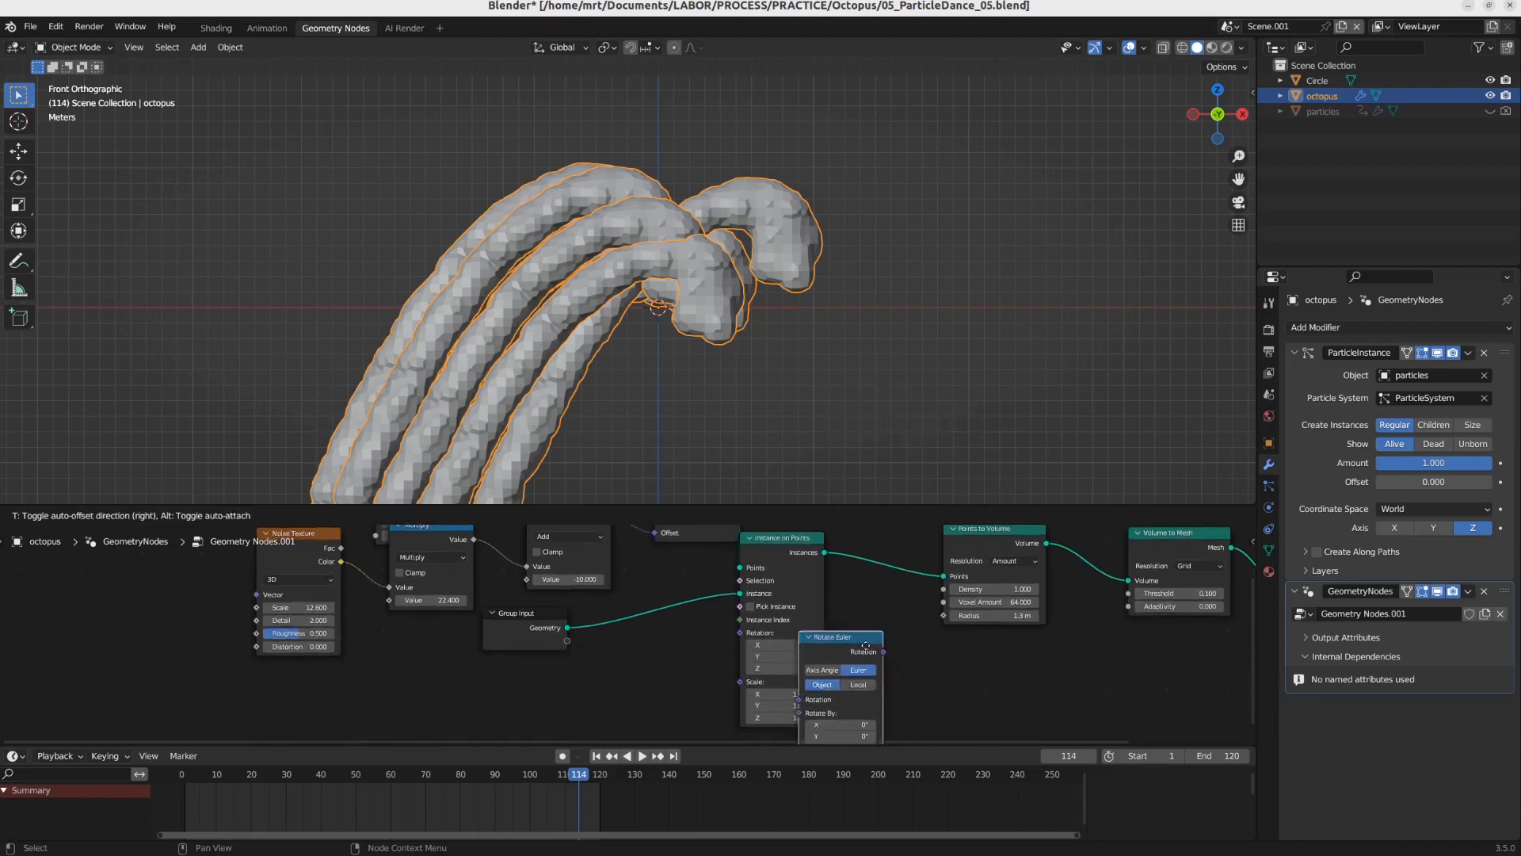
click(886, 660)
Step: Insert a Rotate Instances node between Instance on Points and Points to Volume
key(shift+a)
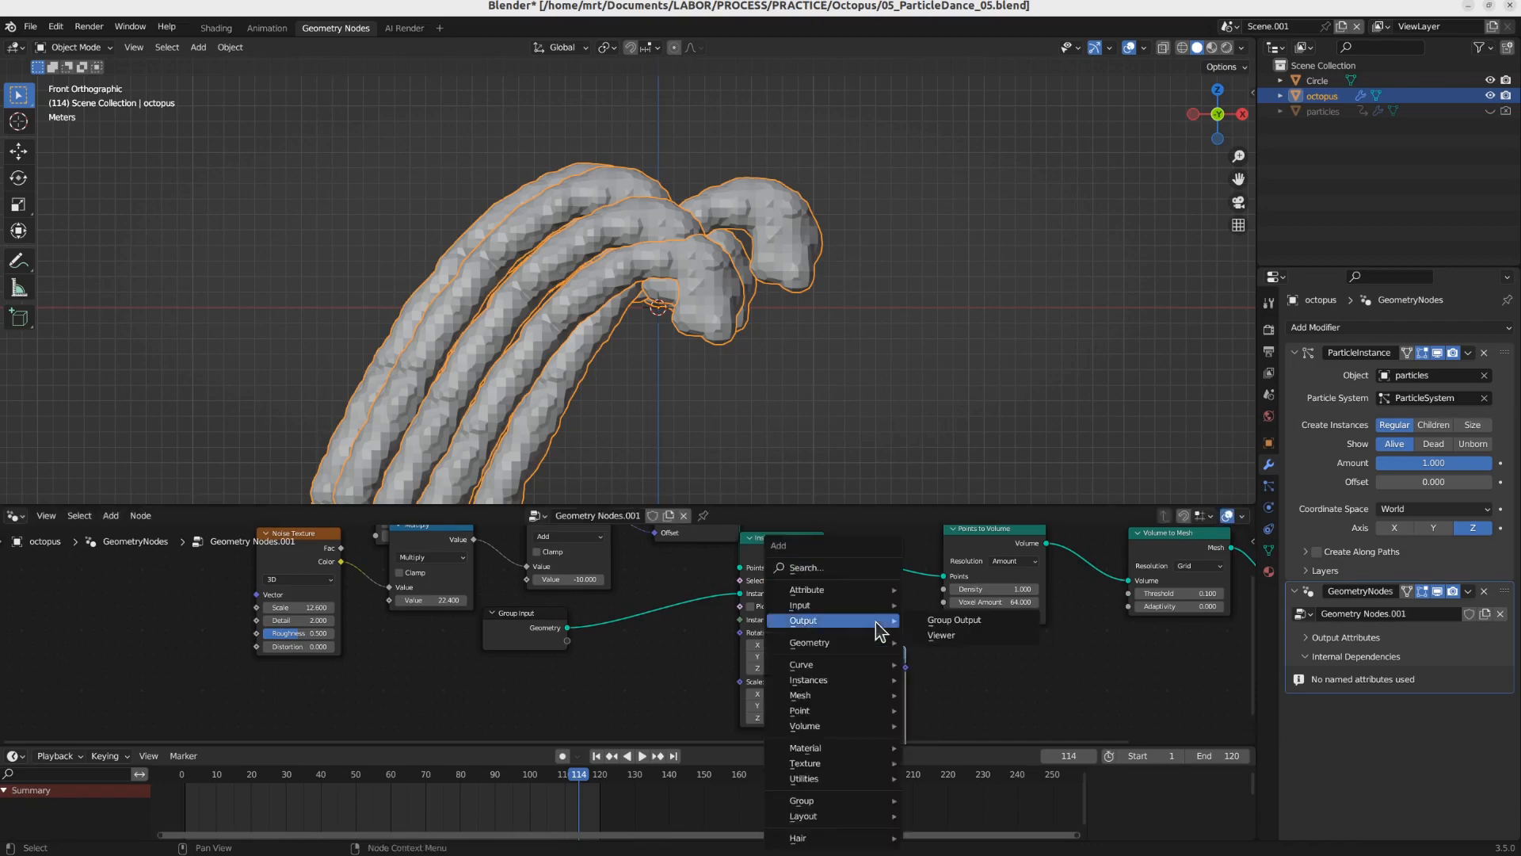
mouse_move(846, 680)
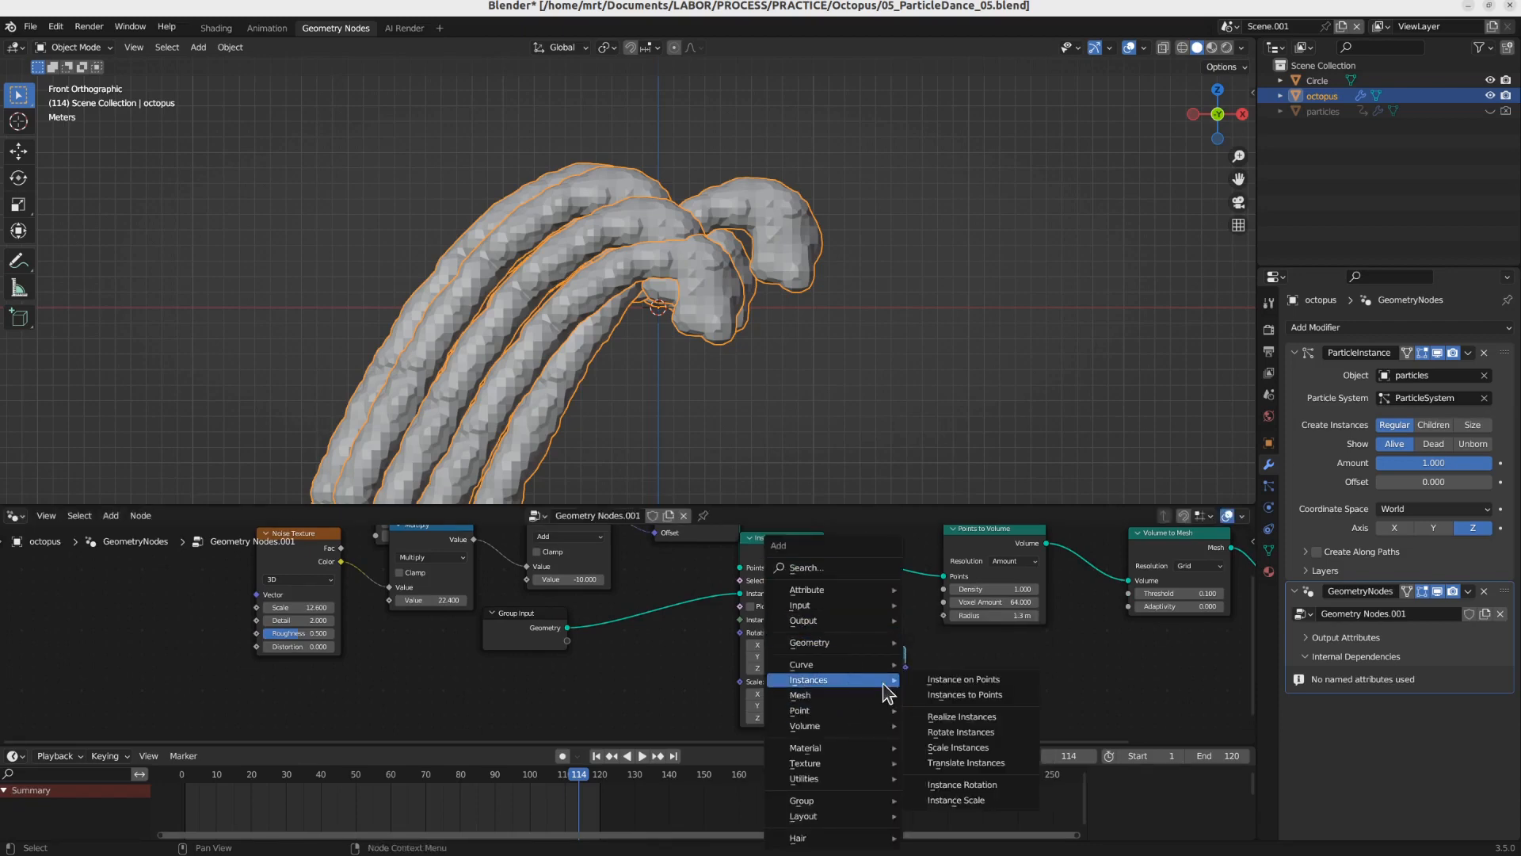
click(960, 731)
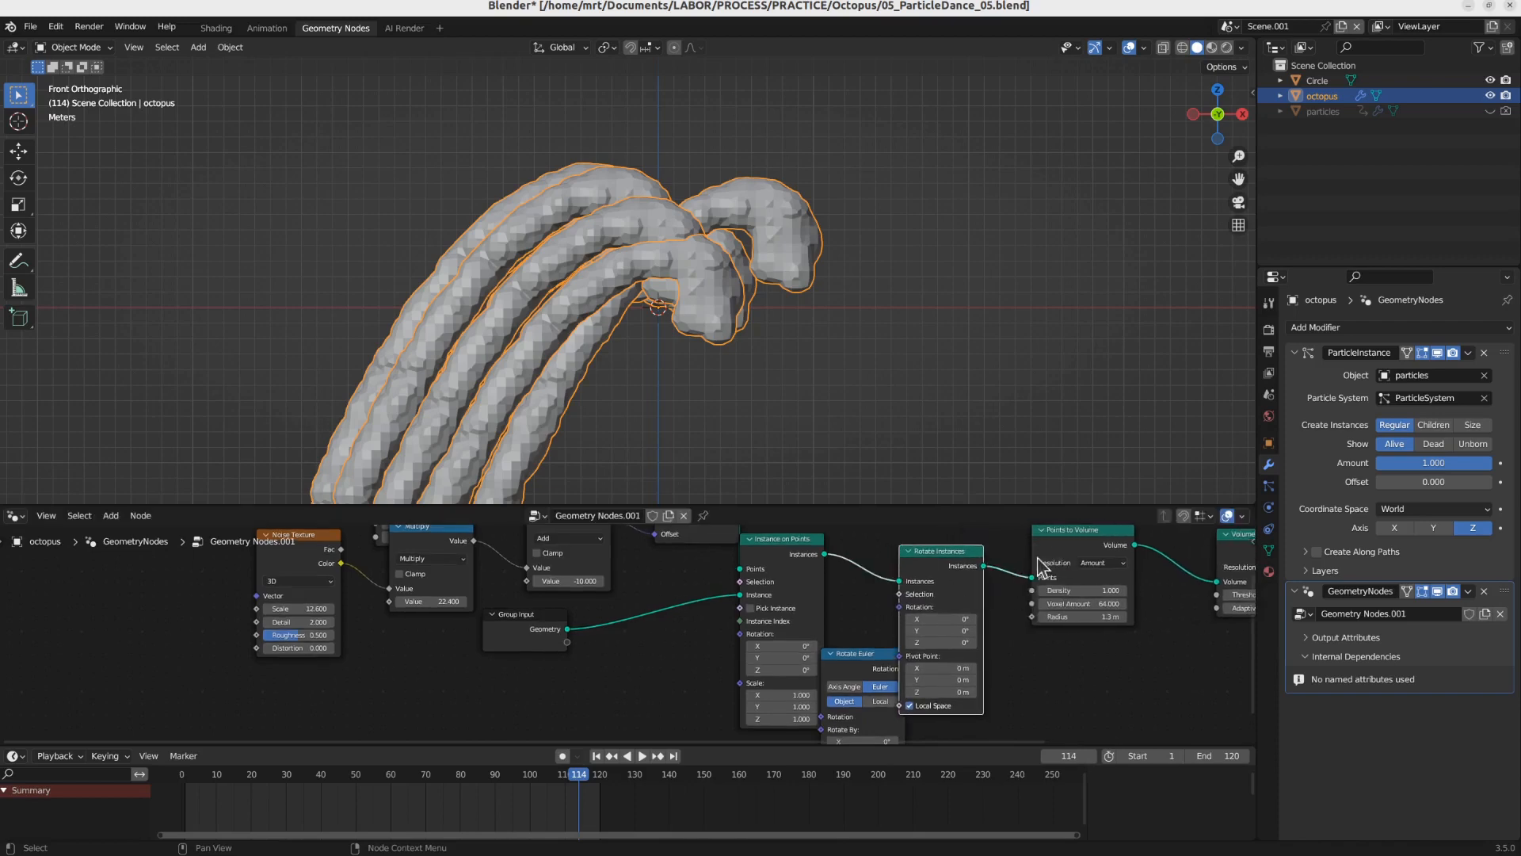
click(909, 675)
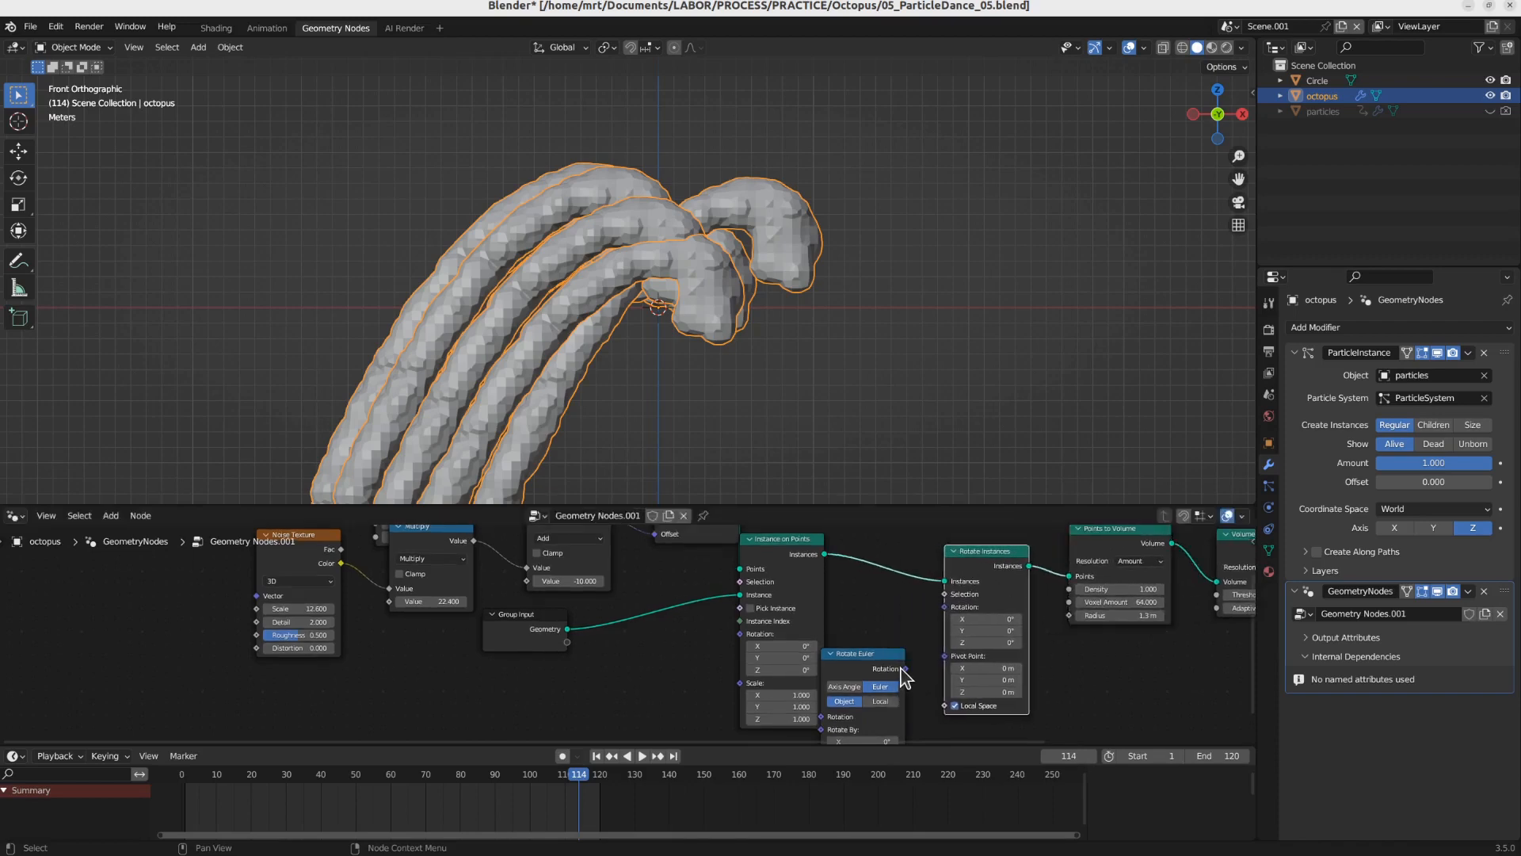
Step: Connect Rotate Euler's Rotation output to the Rotation input of Rotate Instances and shift Rotate Euler slightly closer to it
drag(904, 669, 944, 606)
drag(872, 675, 892, 673)
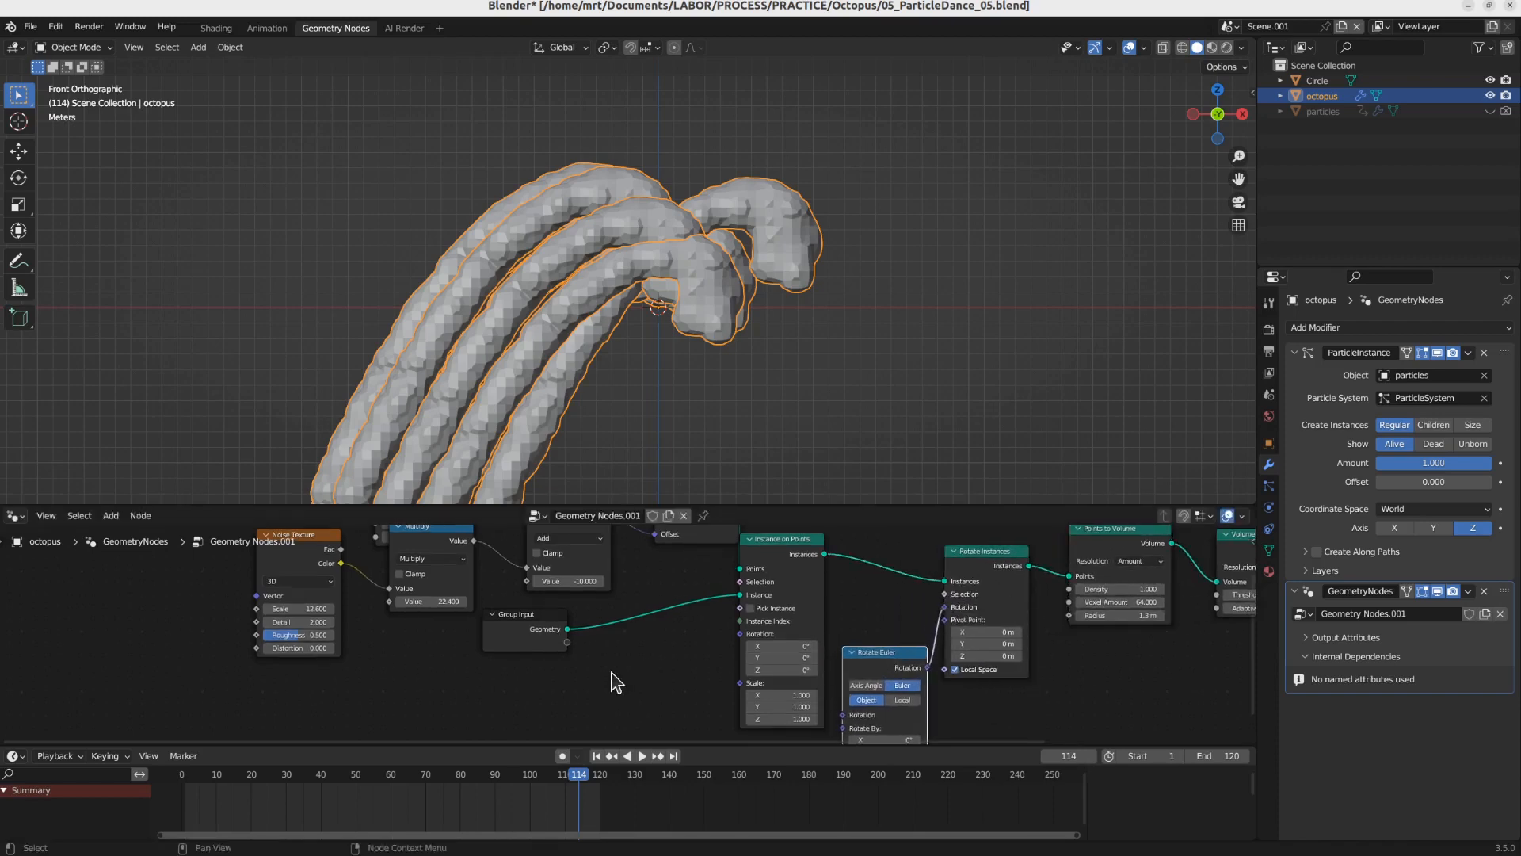
Step: Search for the Normal node and place it below Group Input
key(shift+a)
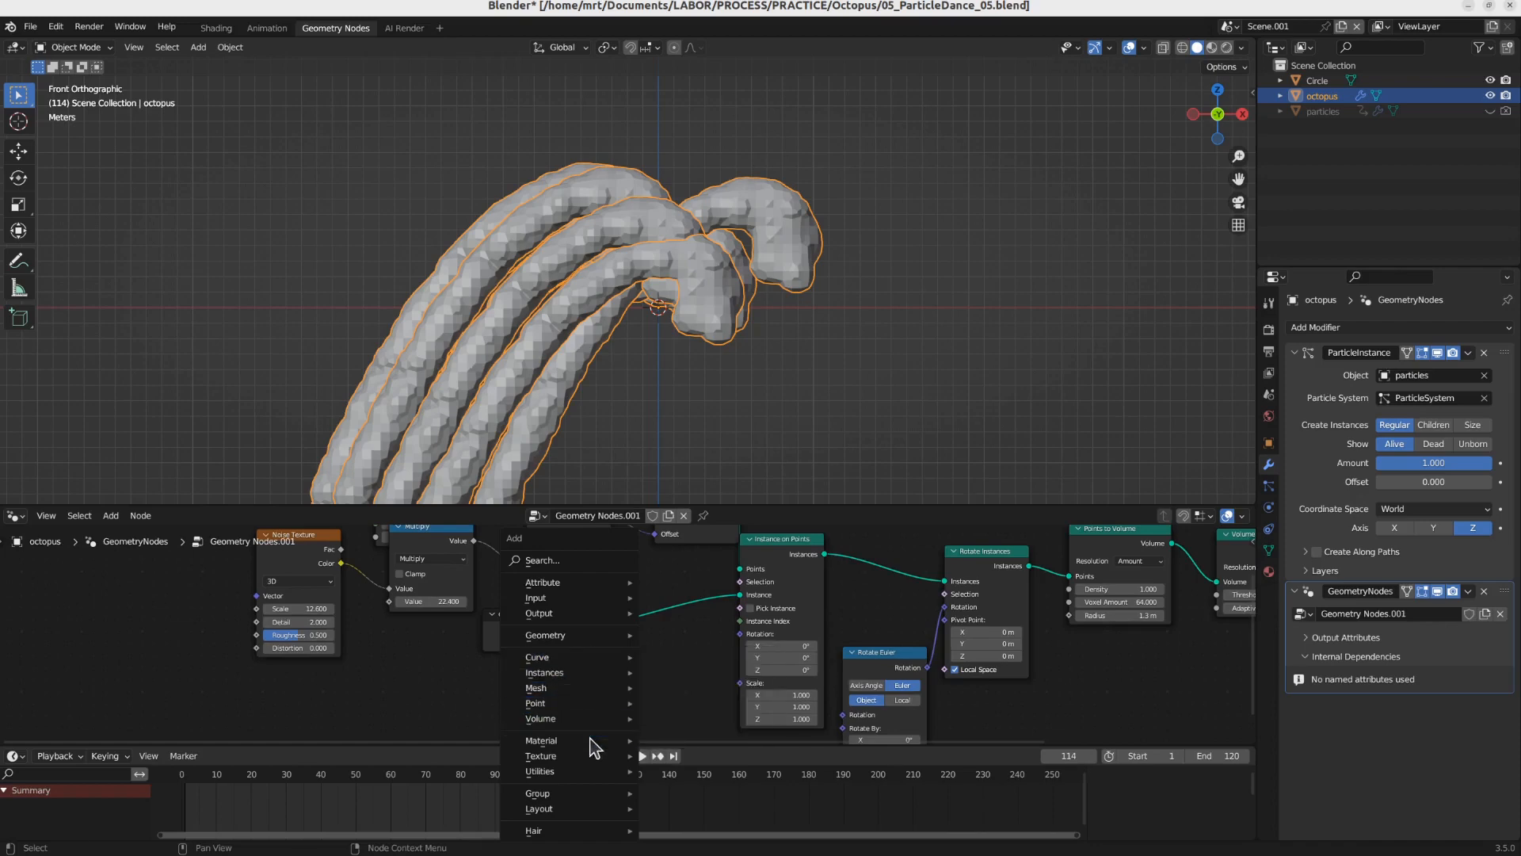
mouse_move(606, 599)
mouse_move(701, 628)
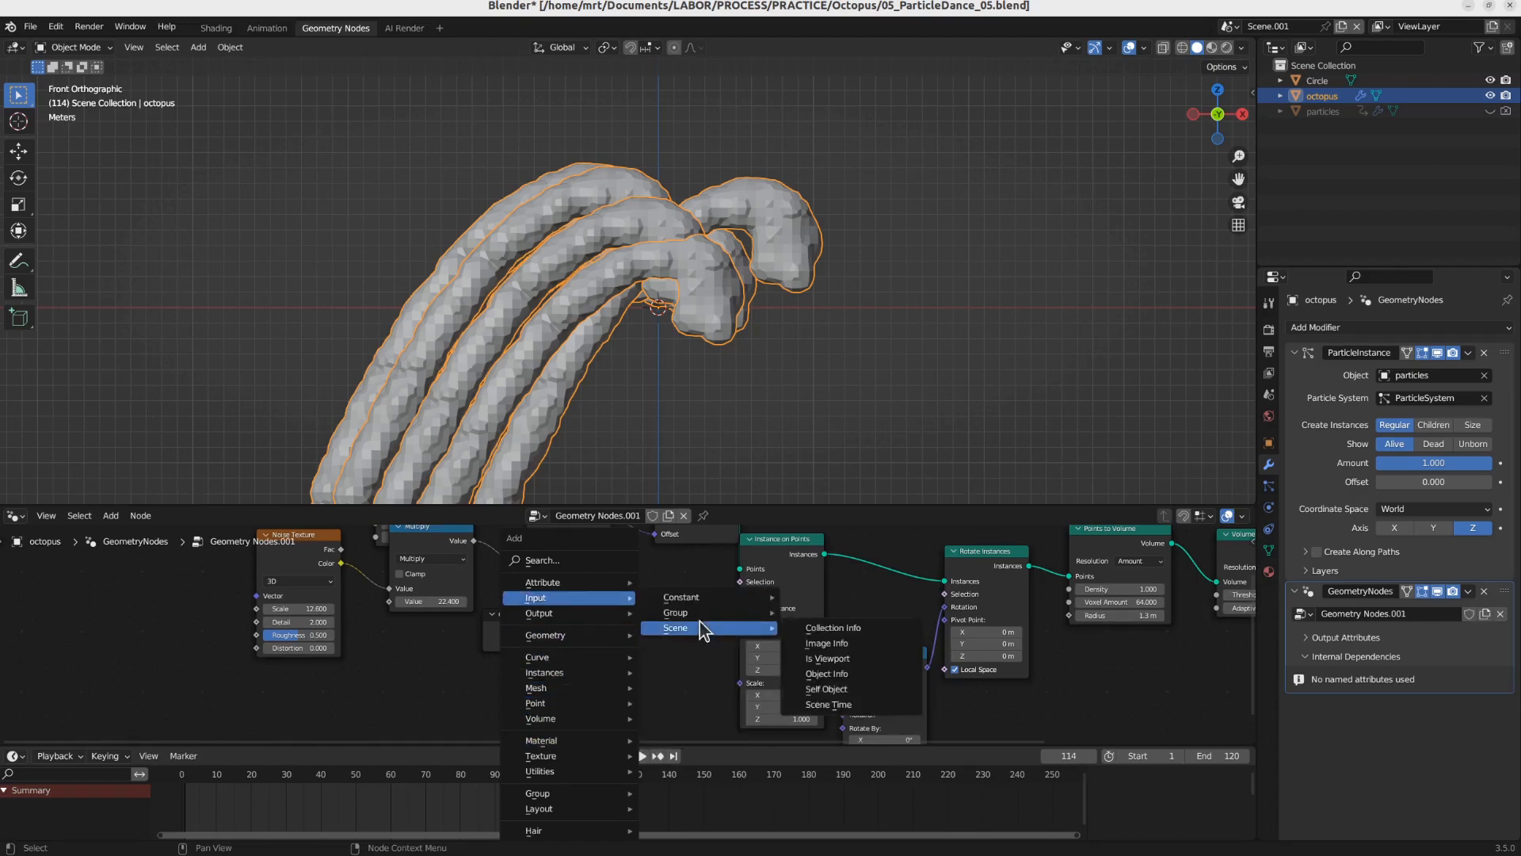
mouse_move(702, 599)
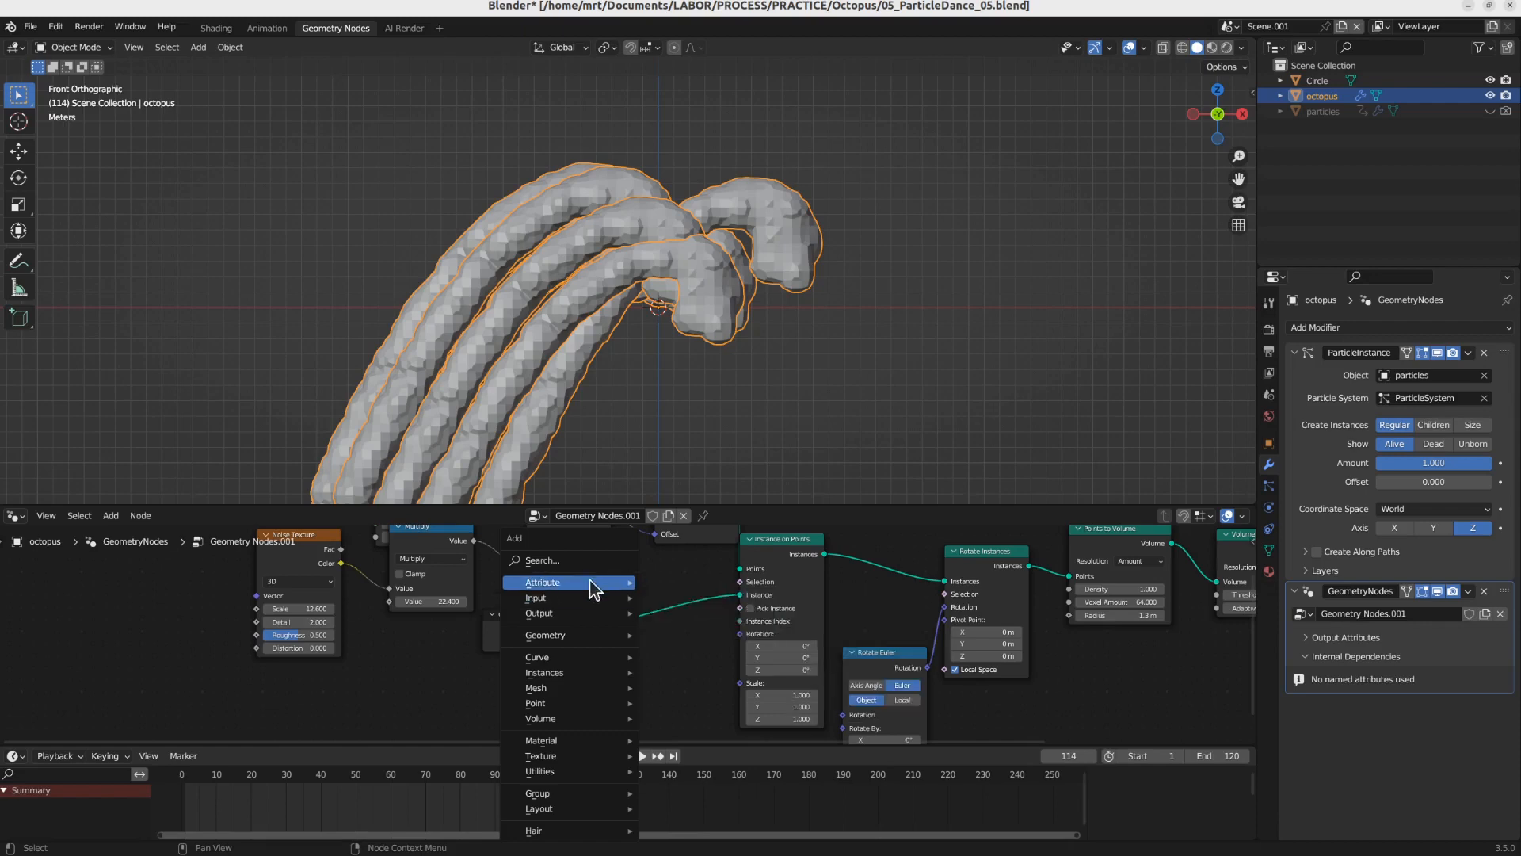
click(581, 561)
text(norm)
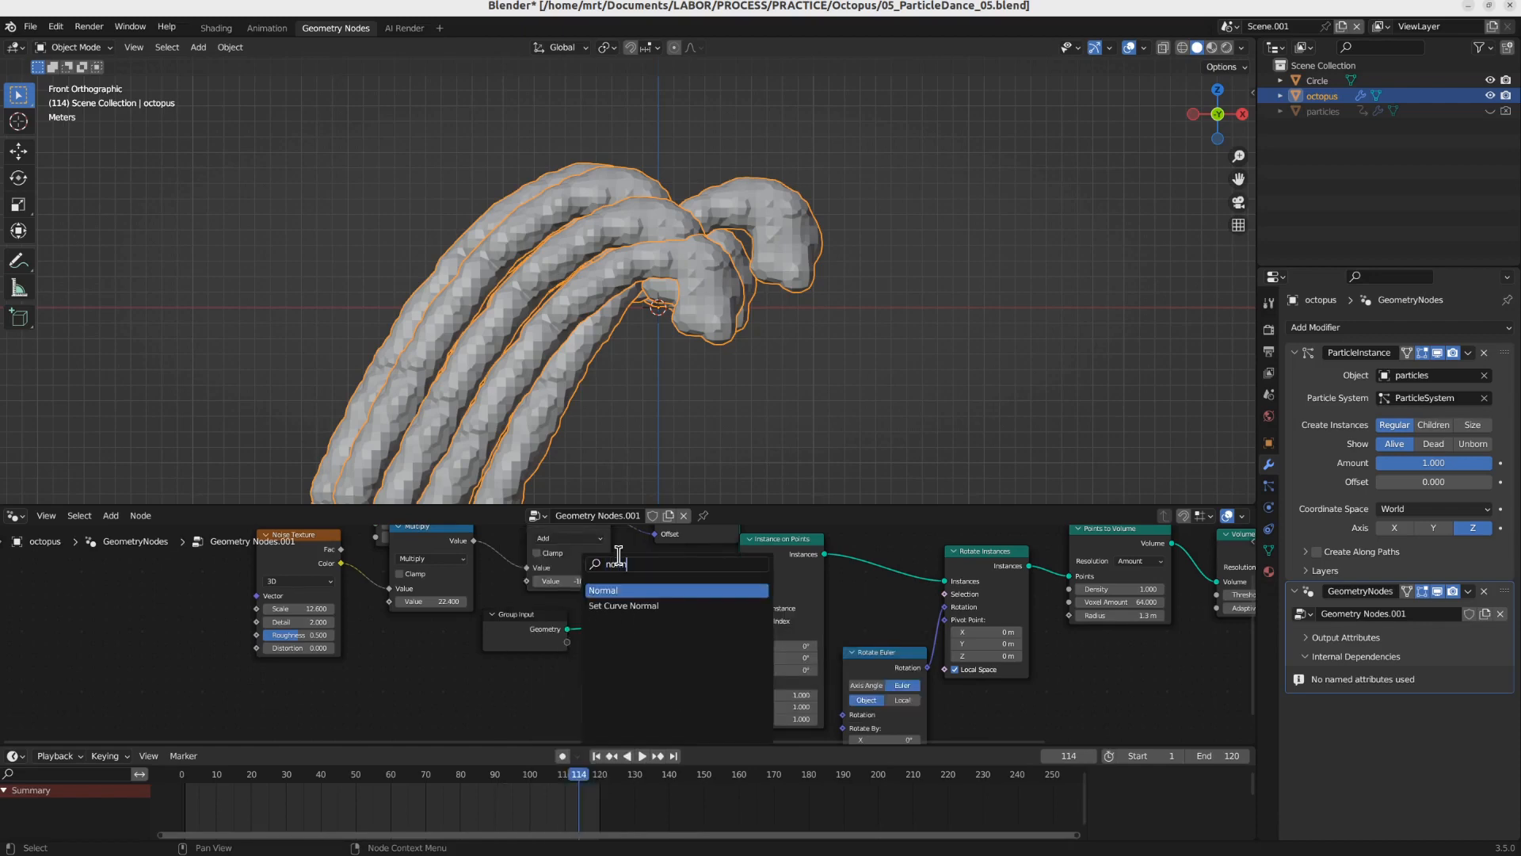
text(a)
click(609, 590)
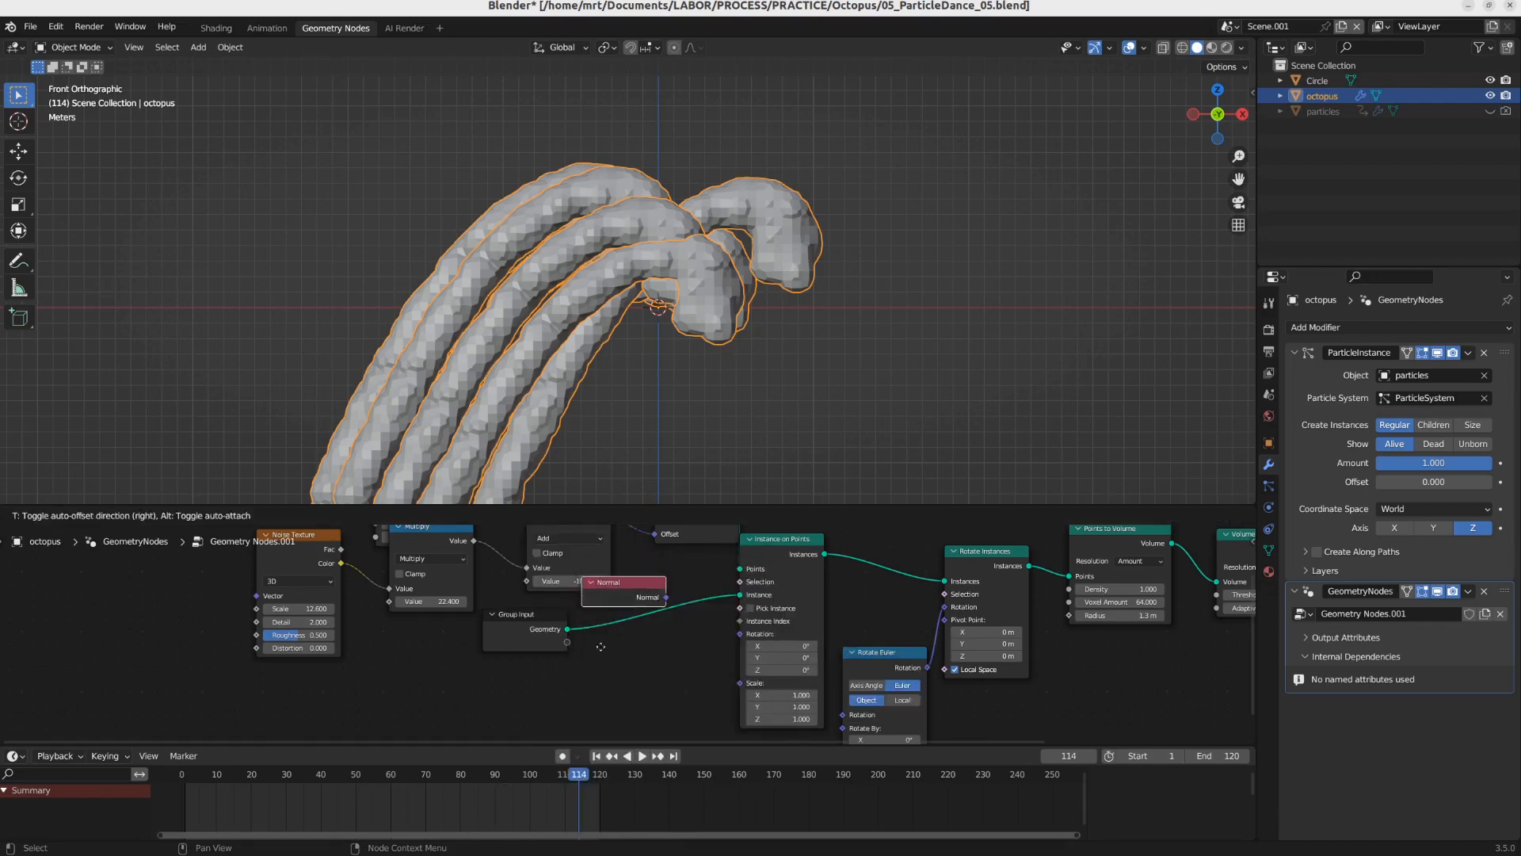
click(674, 647)
middle_drag(675, 647, 650, 612)
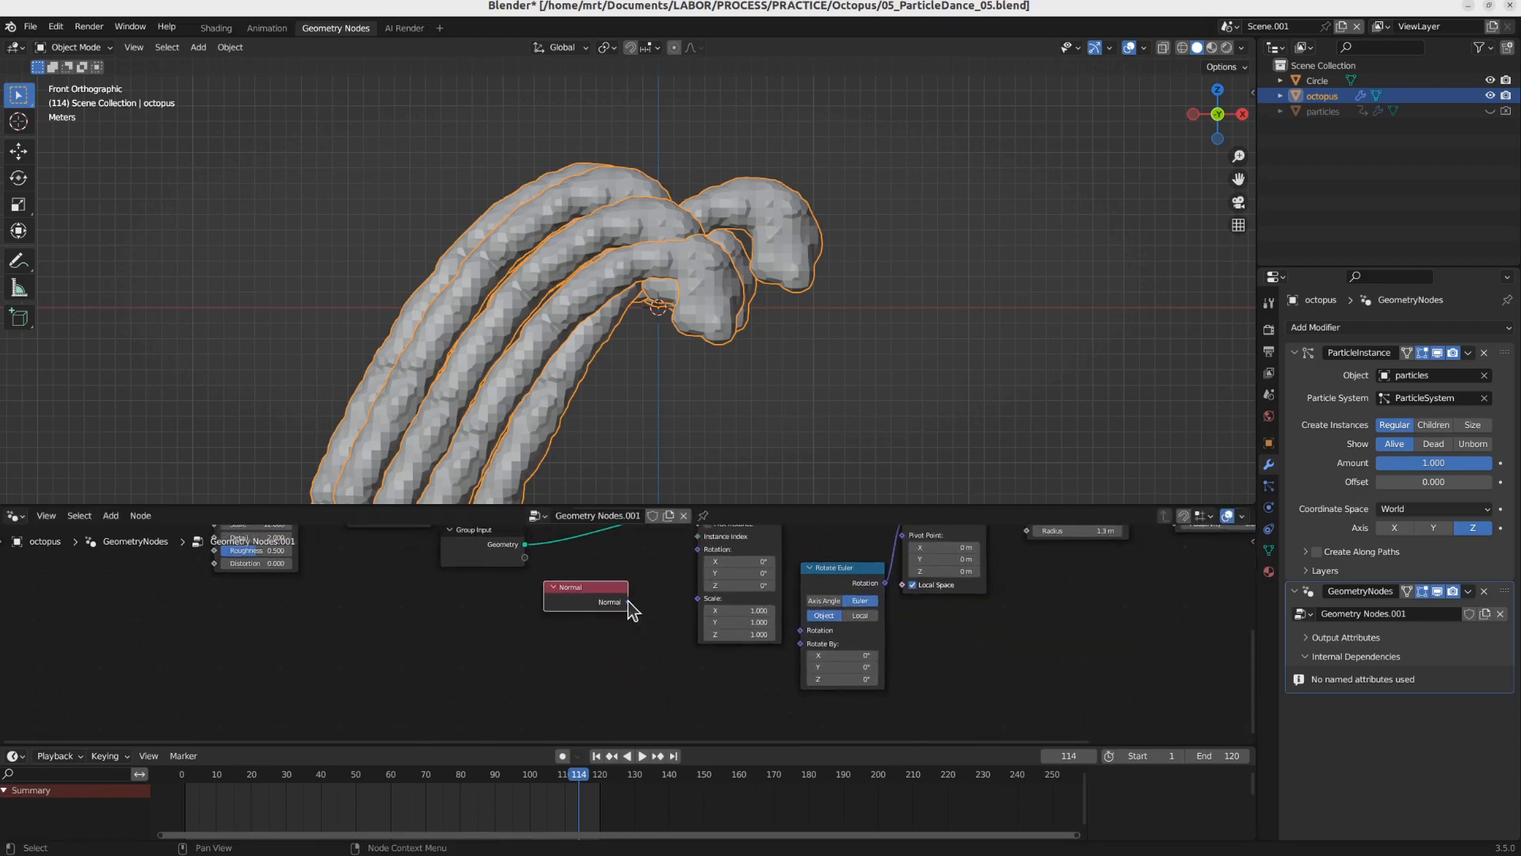
Step: Feed Normal into Rotate Euler's Rotation input, set the rotation space to Local, and move Normal nearer to Rotate Euler
drag(629, 602, 801, 631)
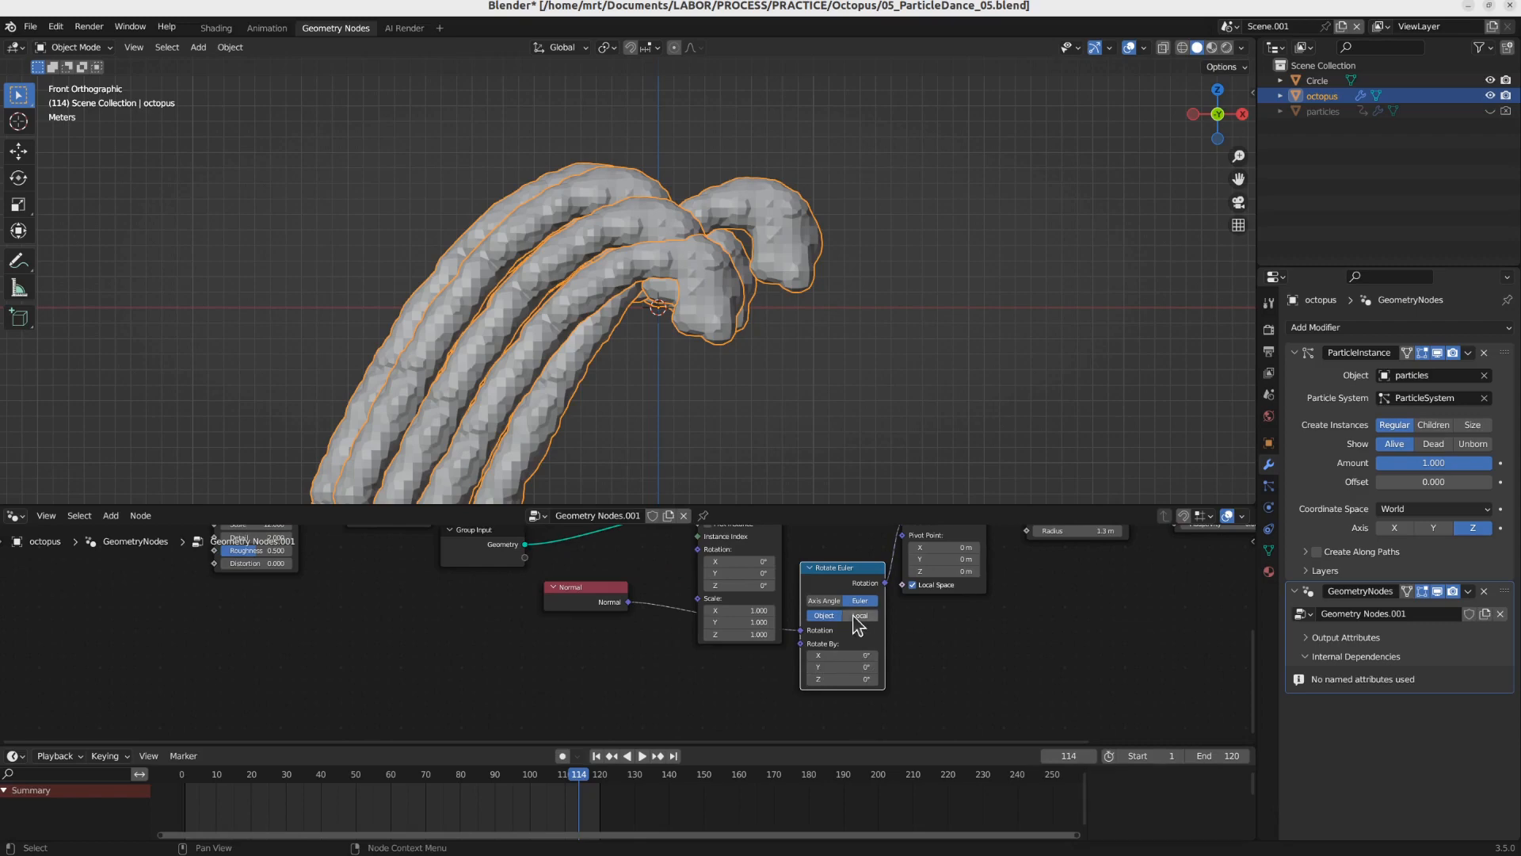
middle_drag(951, 625, 938, 671)
drag(587, 630, 666, 689)
Step: Switch to the original scene, examine how its node tree drives the instance rotation, and return to Scene.001
click(1229, 26)
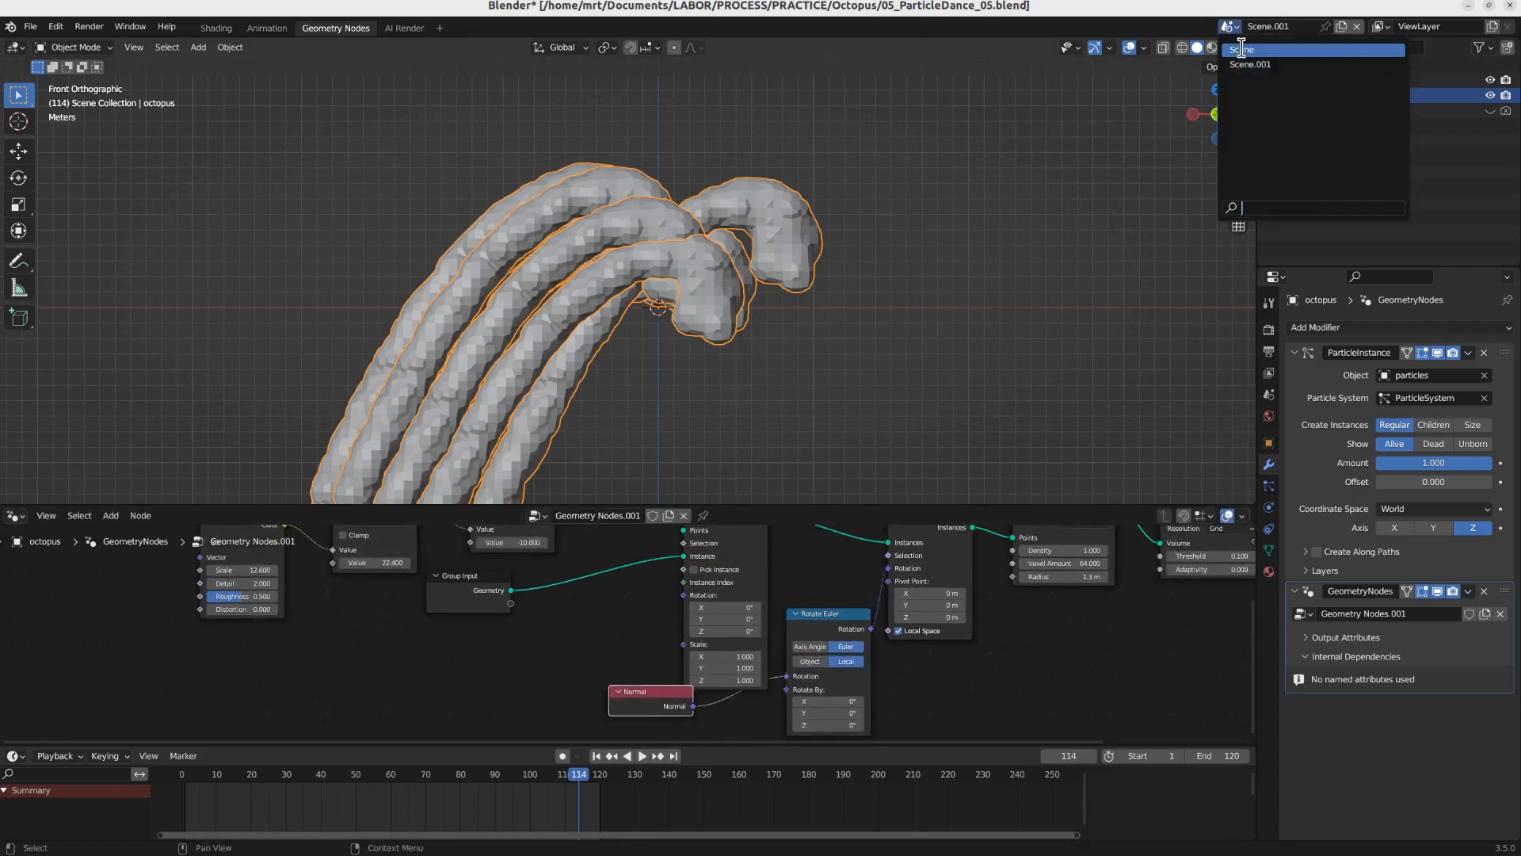
click(1267, 47)
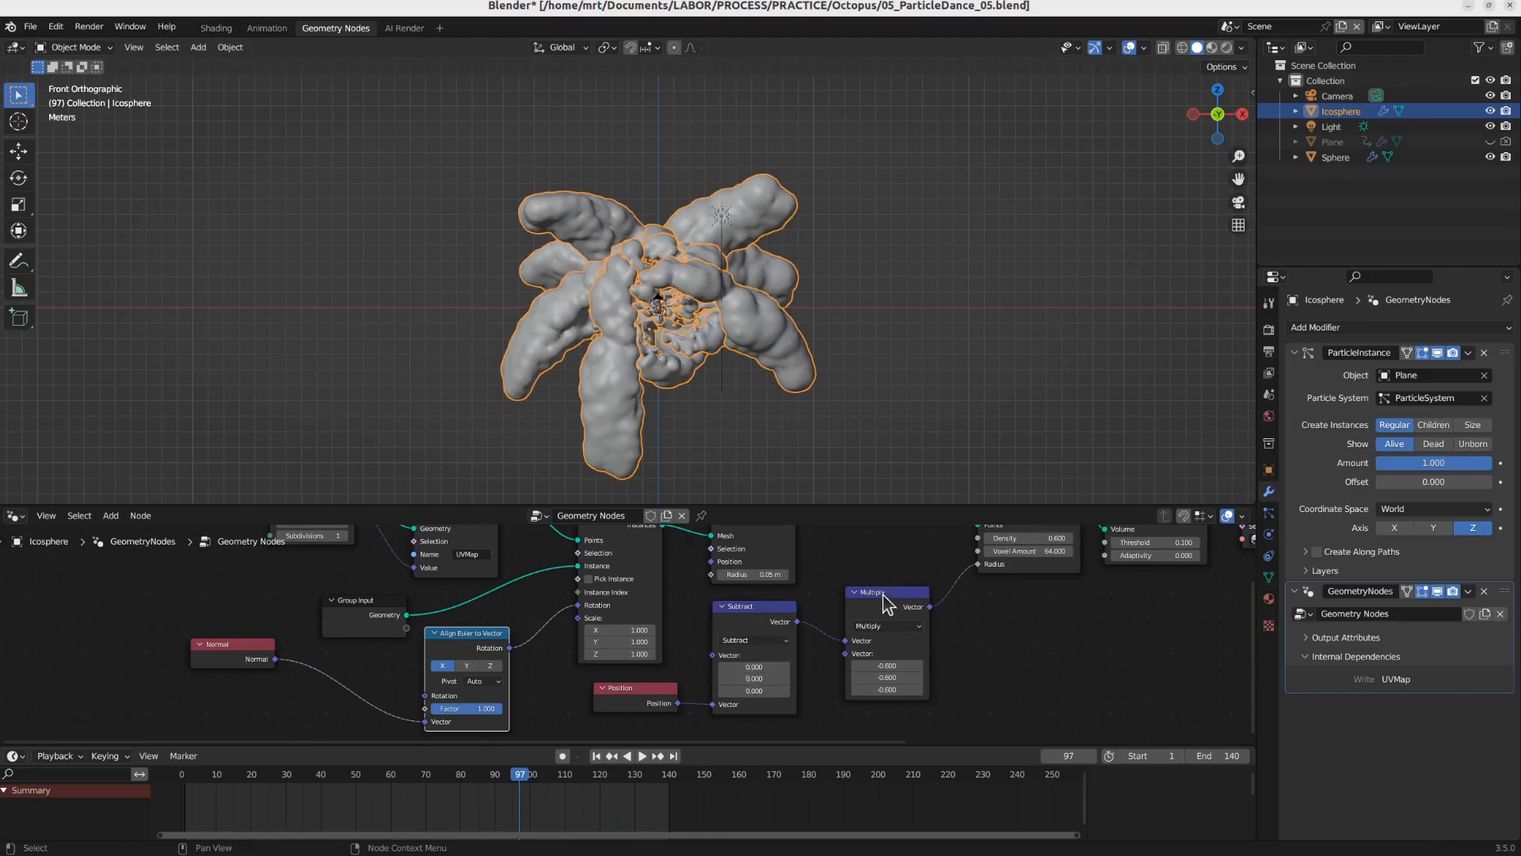
mouse_move(885, 604)
middle_down()
mouse_move(768, 674)
mouse_move(837, 643)
mouse_move(815, 660)
mouse_move(650, 684)
middle_up()
mouse_move(798, 646)
middle_down()
mouse_move(690, 633)
mouse_move(756, 637)
mouse_move(986, 595)
middle_up()
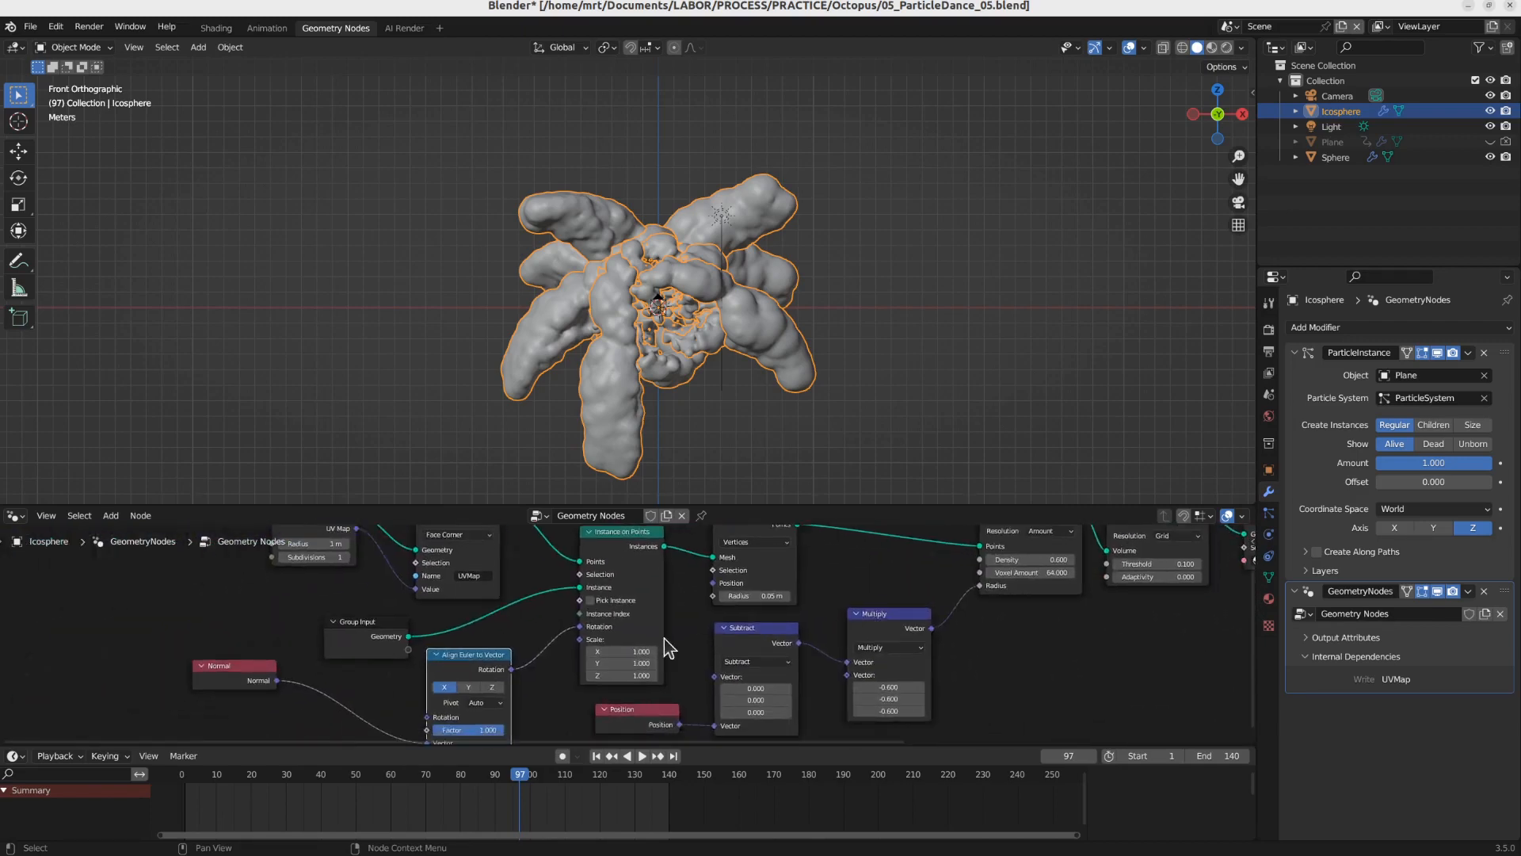
mouse_move(622, 651)
middle_down()
mouse_move(676, 639)
mouse_move(633, 676)
middle_up()
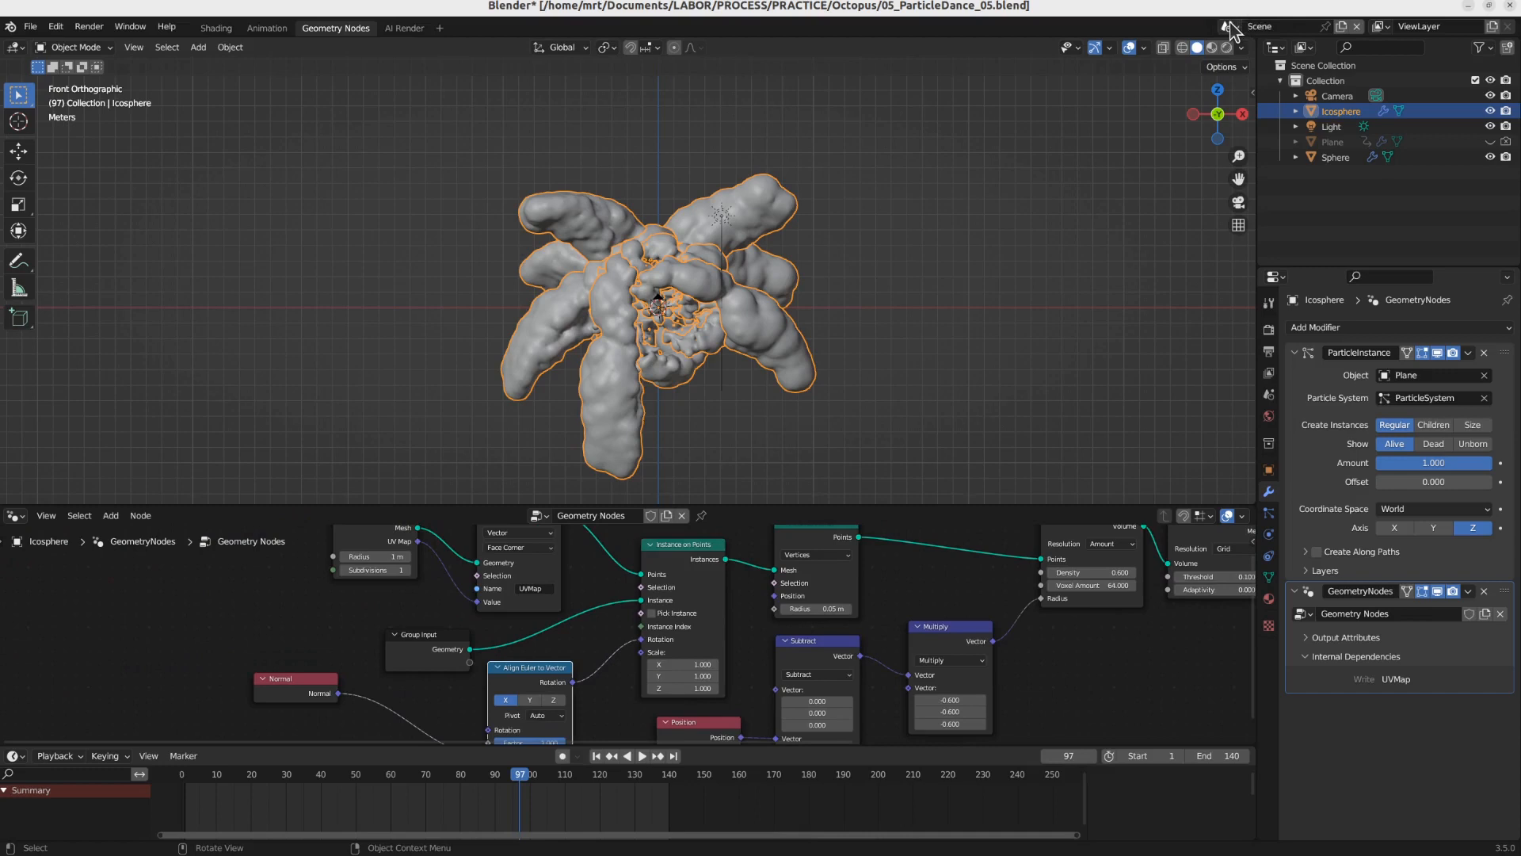
middle_drag(507, 736, 563, 655)
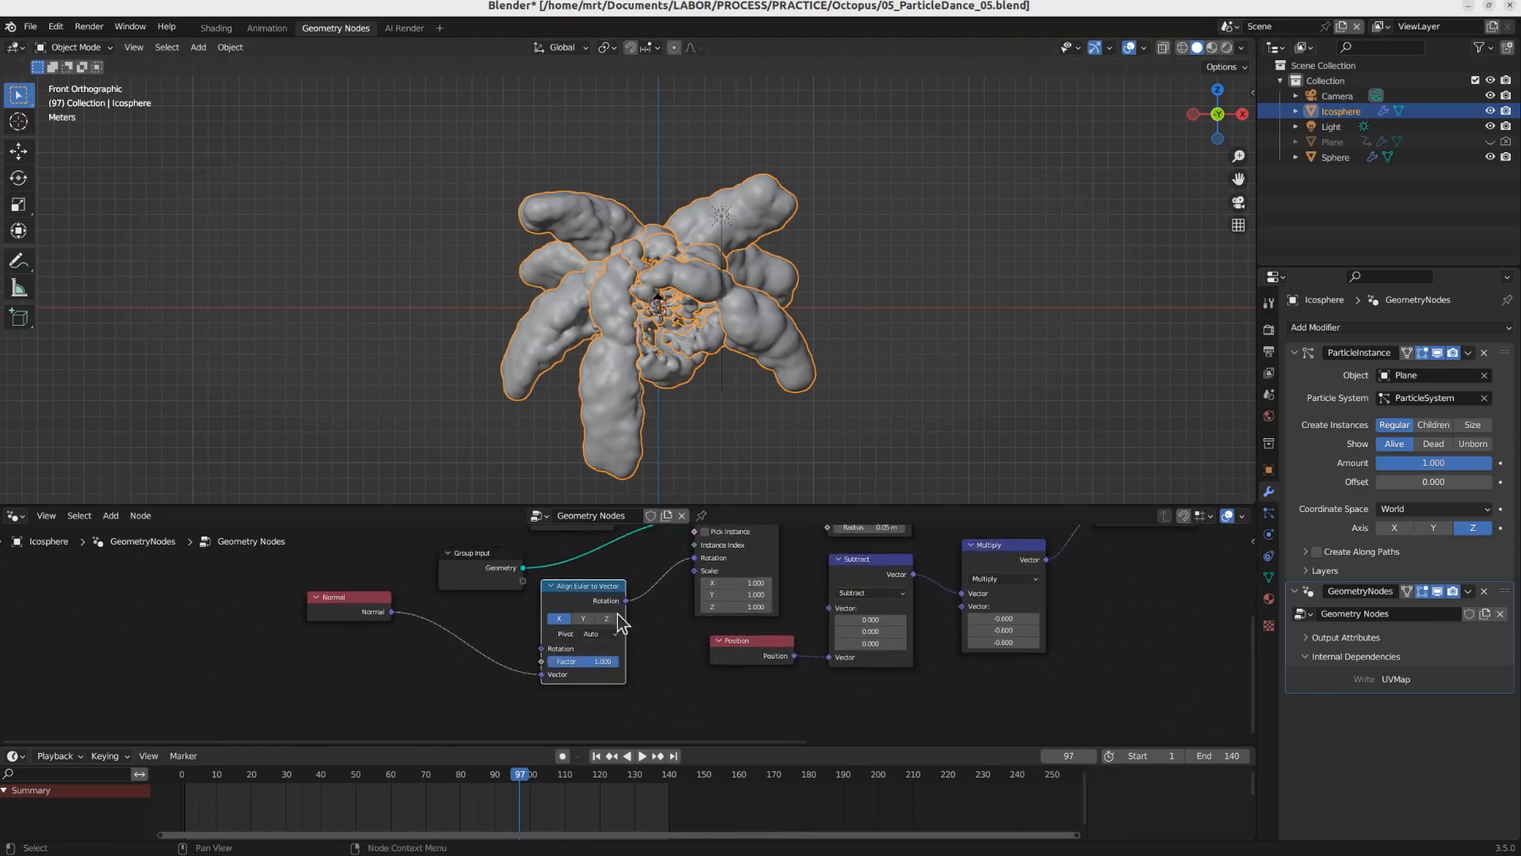
click(1229, 26)
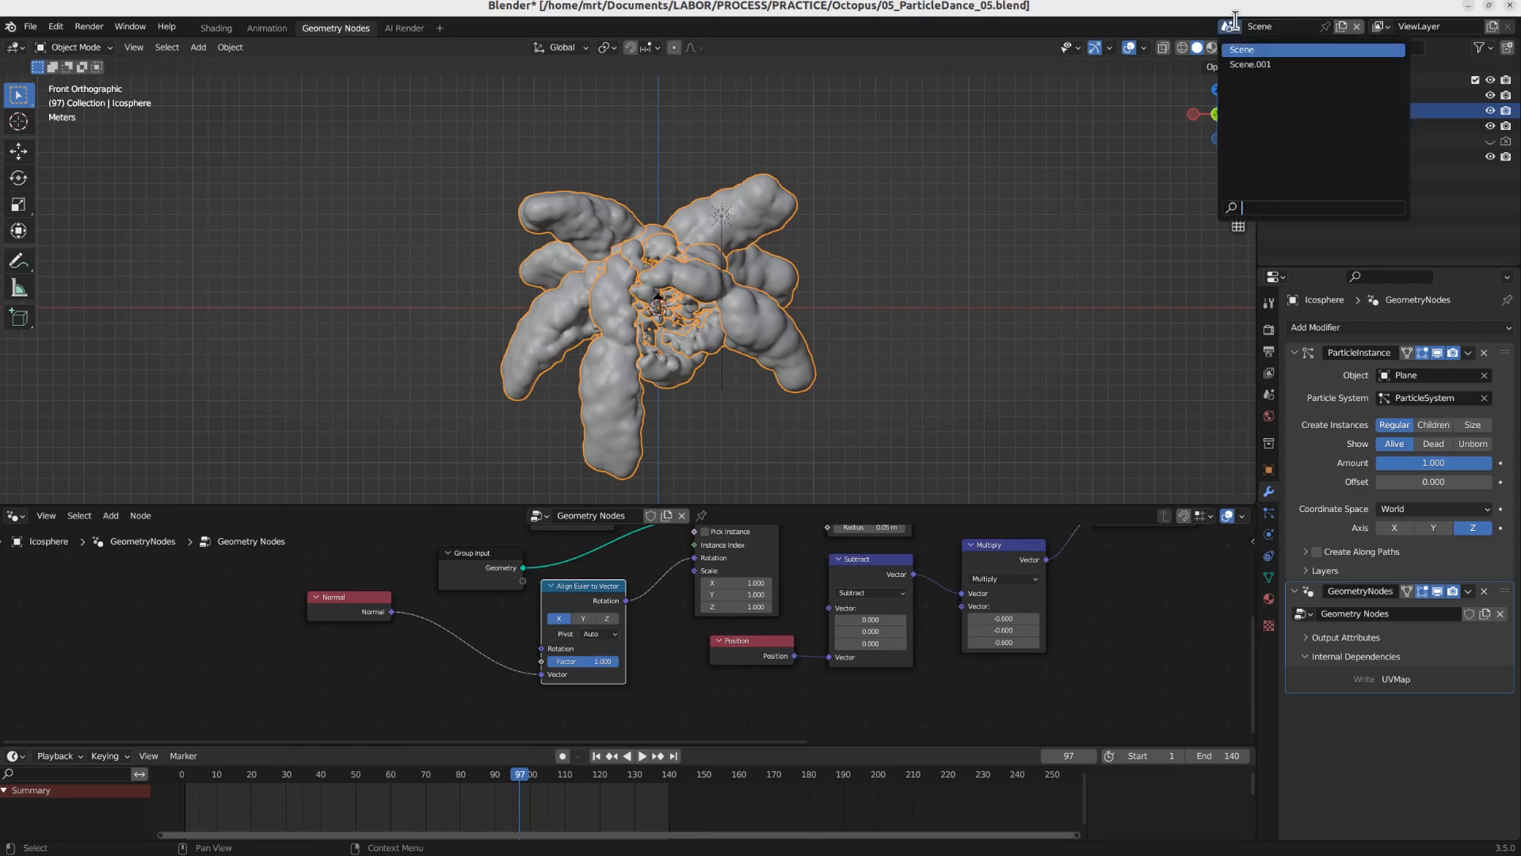
click(1247, 65)
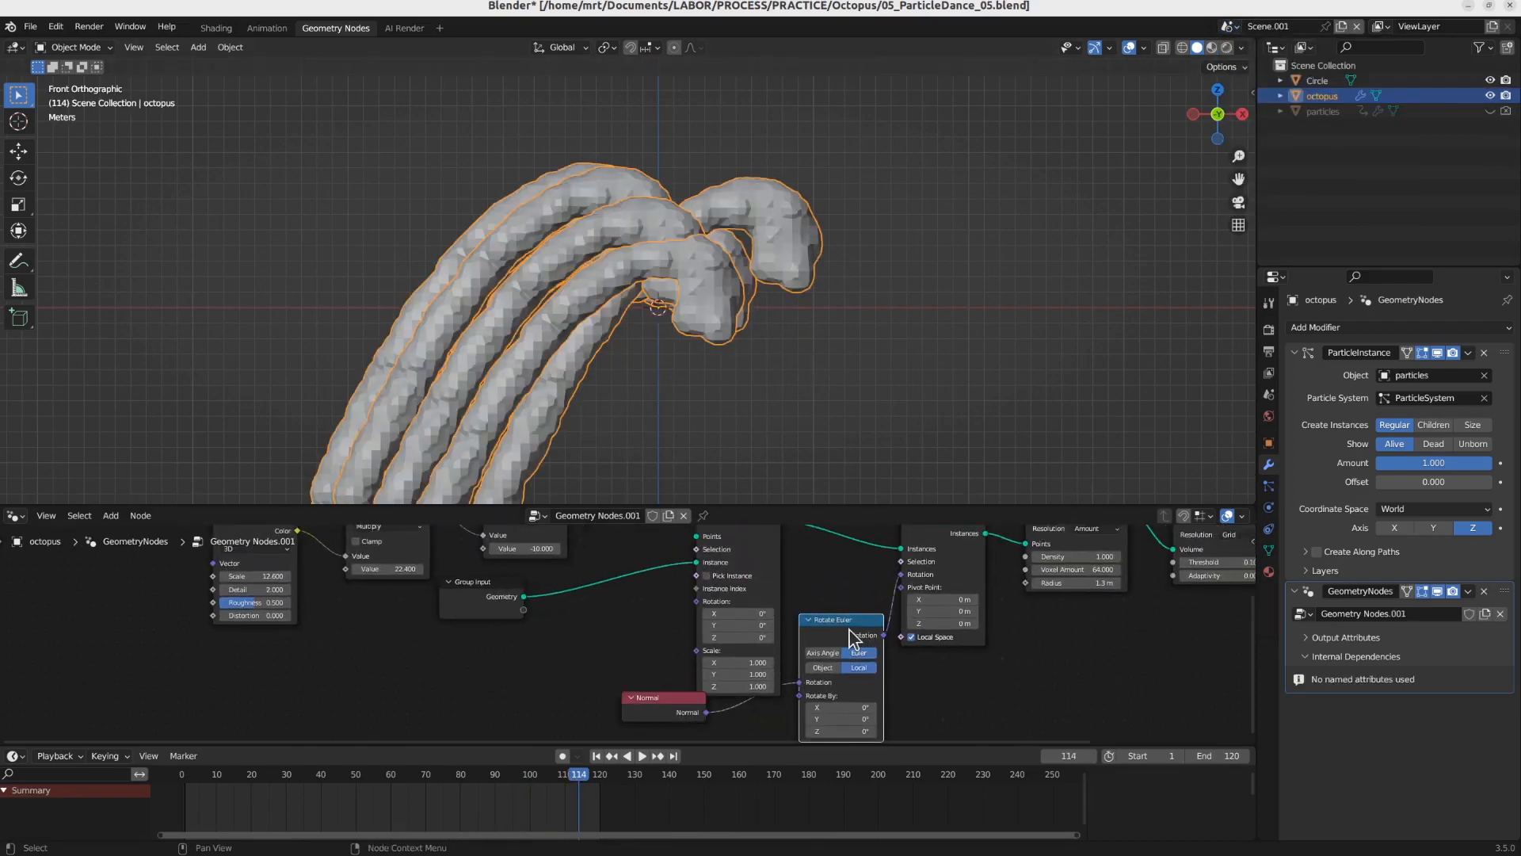
Step: Search for Align Euler to Vector and insert it between Rotate Euler and Rotate Instances
key(shift+a)
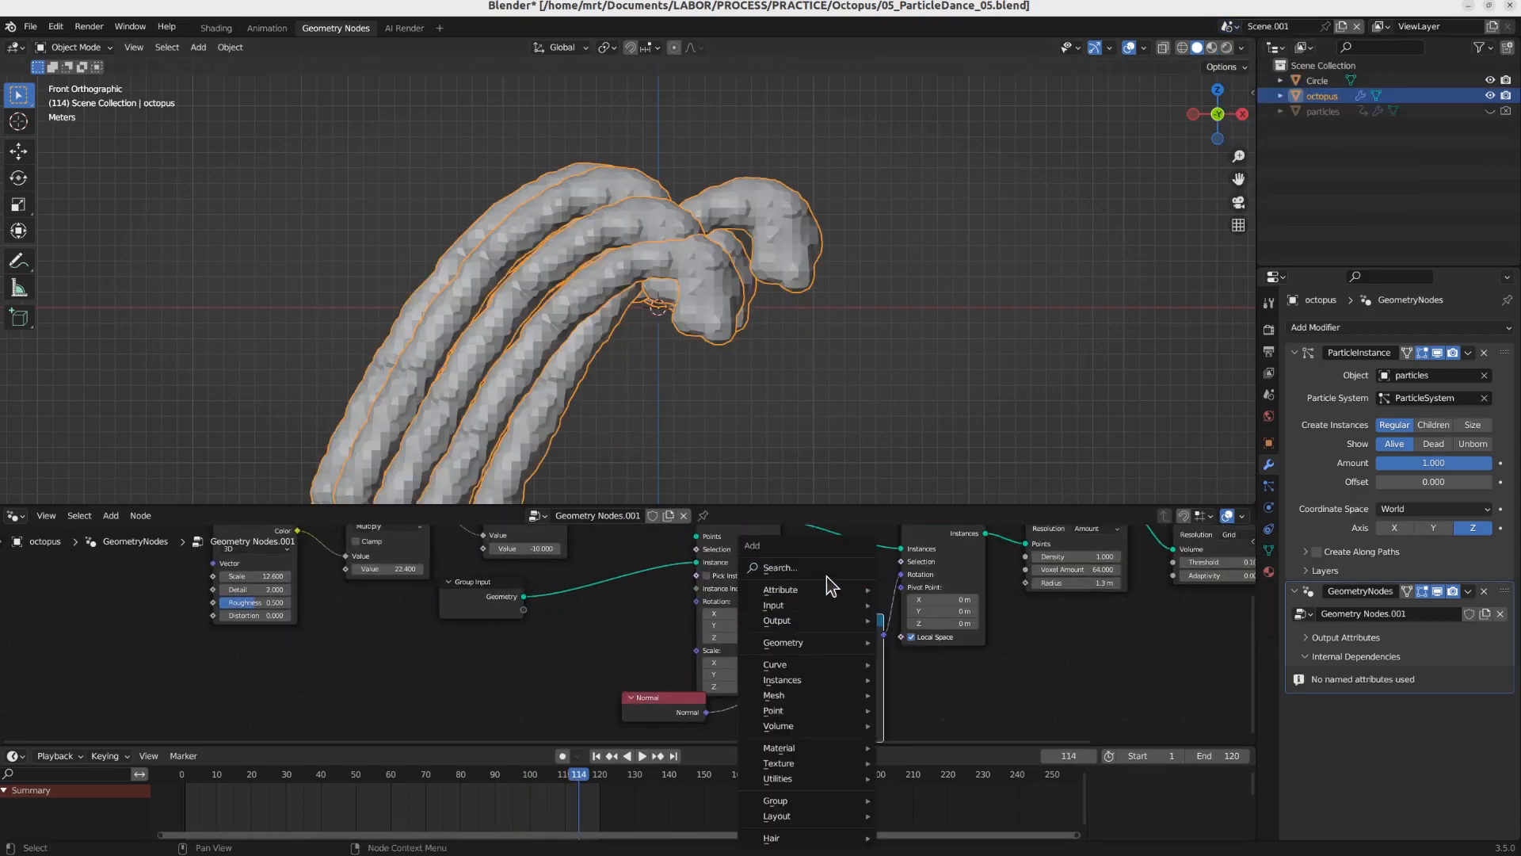
key(shift+a)
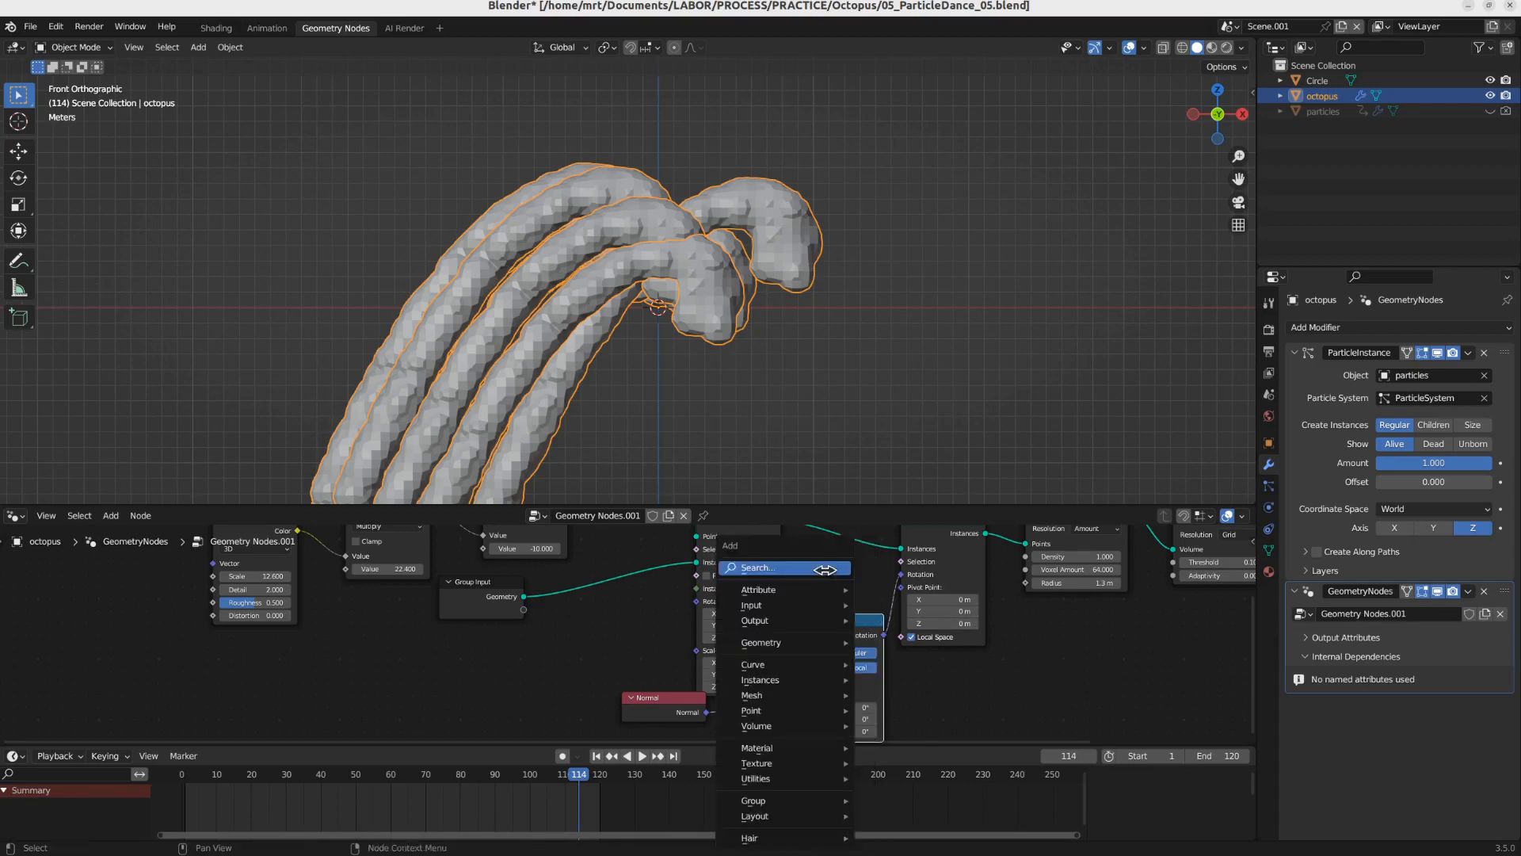
click(824, 568)
text(align)
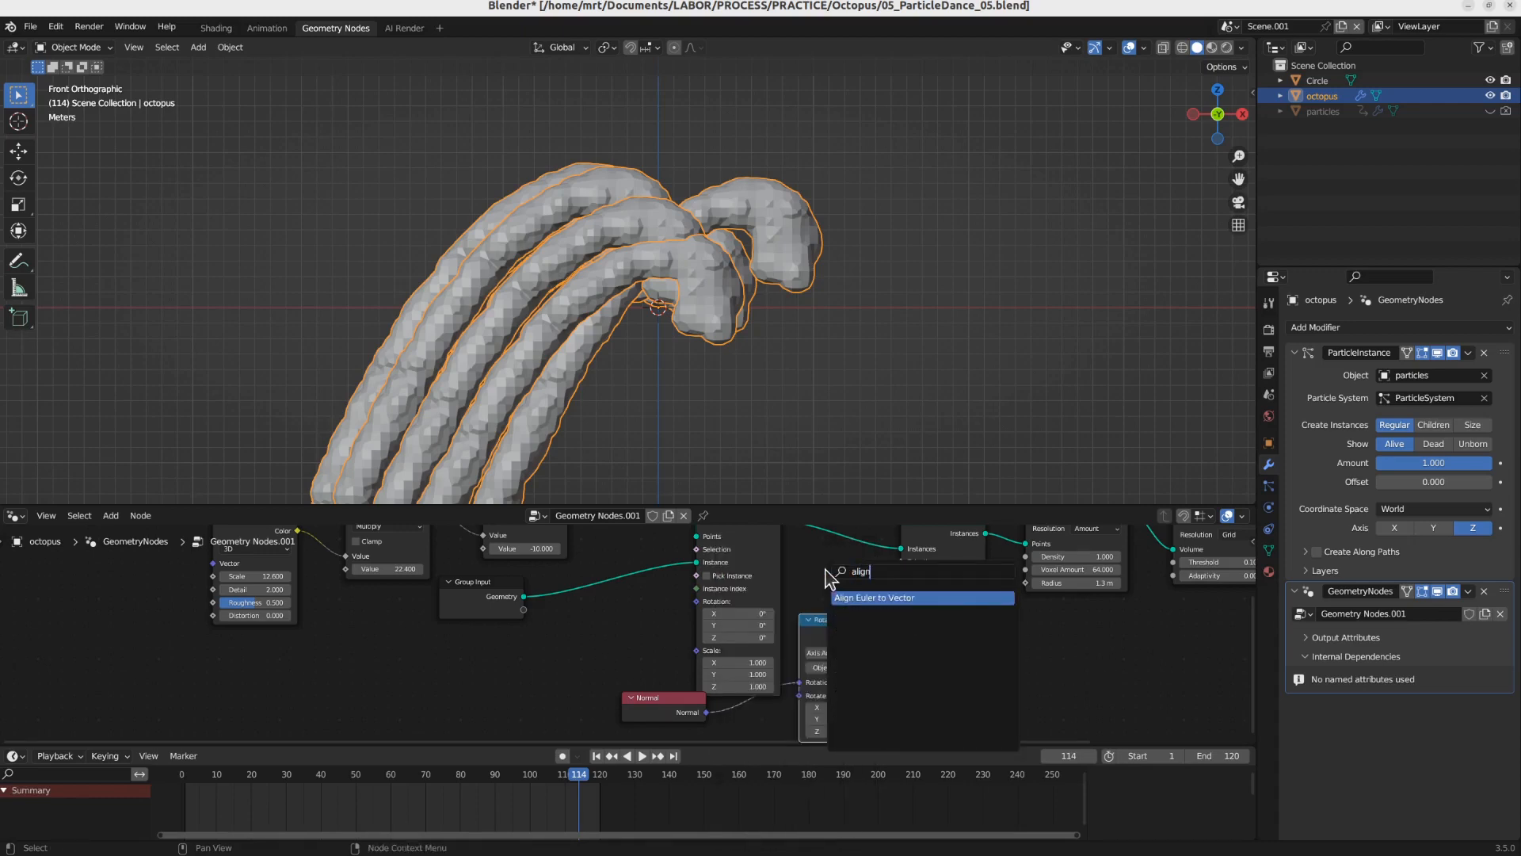
click(863, 602)
click(901, 646)
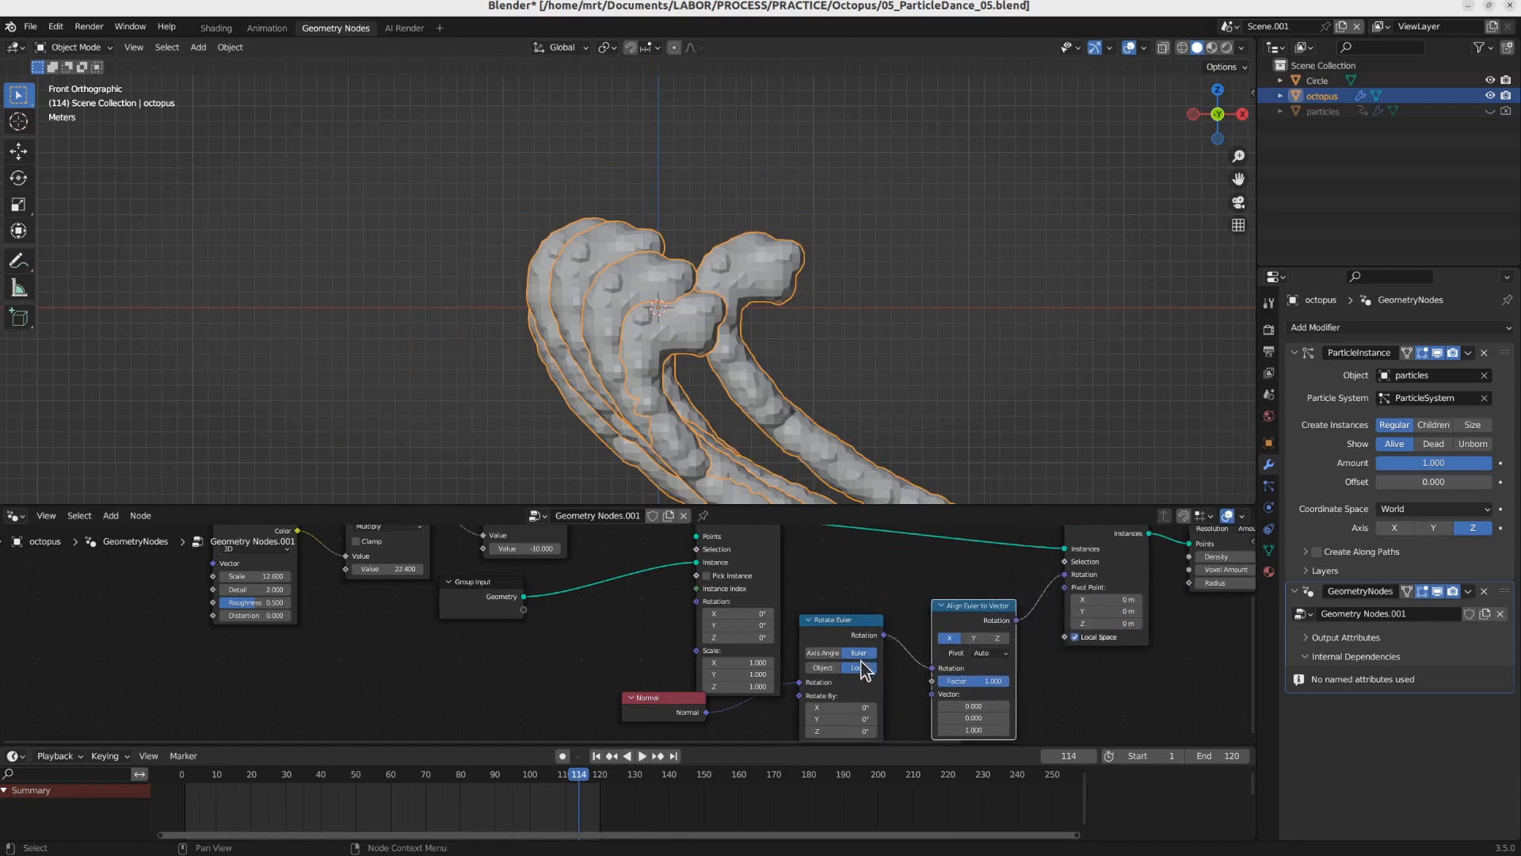
Step: Connect Normal directly to the Rotation input of Align Euler to Vector and delete the Rotate Euler node
drag(794, 683, 932, 668)
click(849, 636)
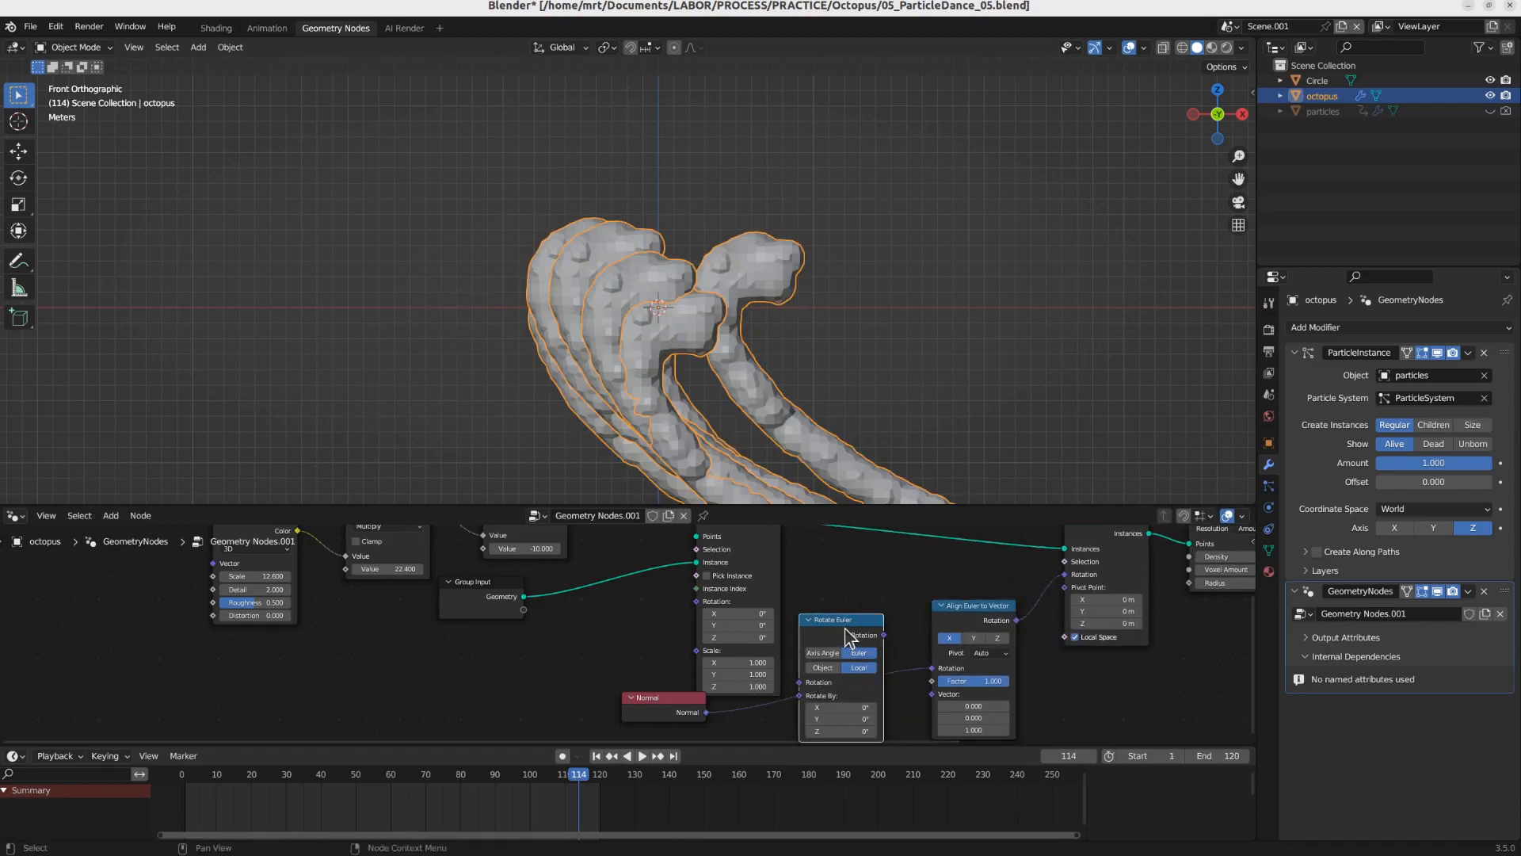
key(x)
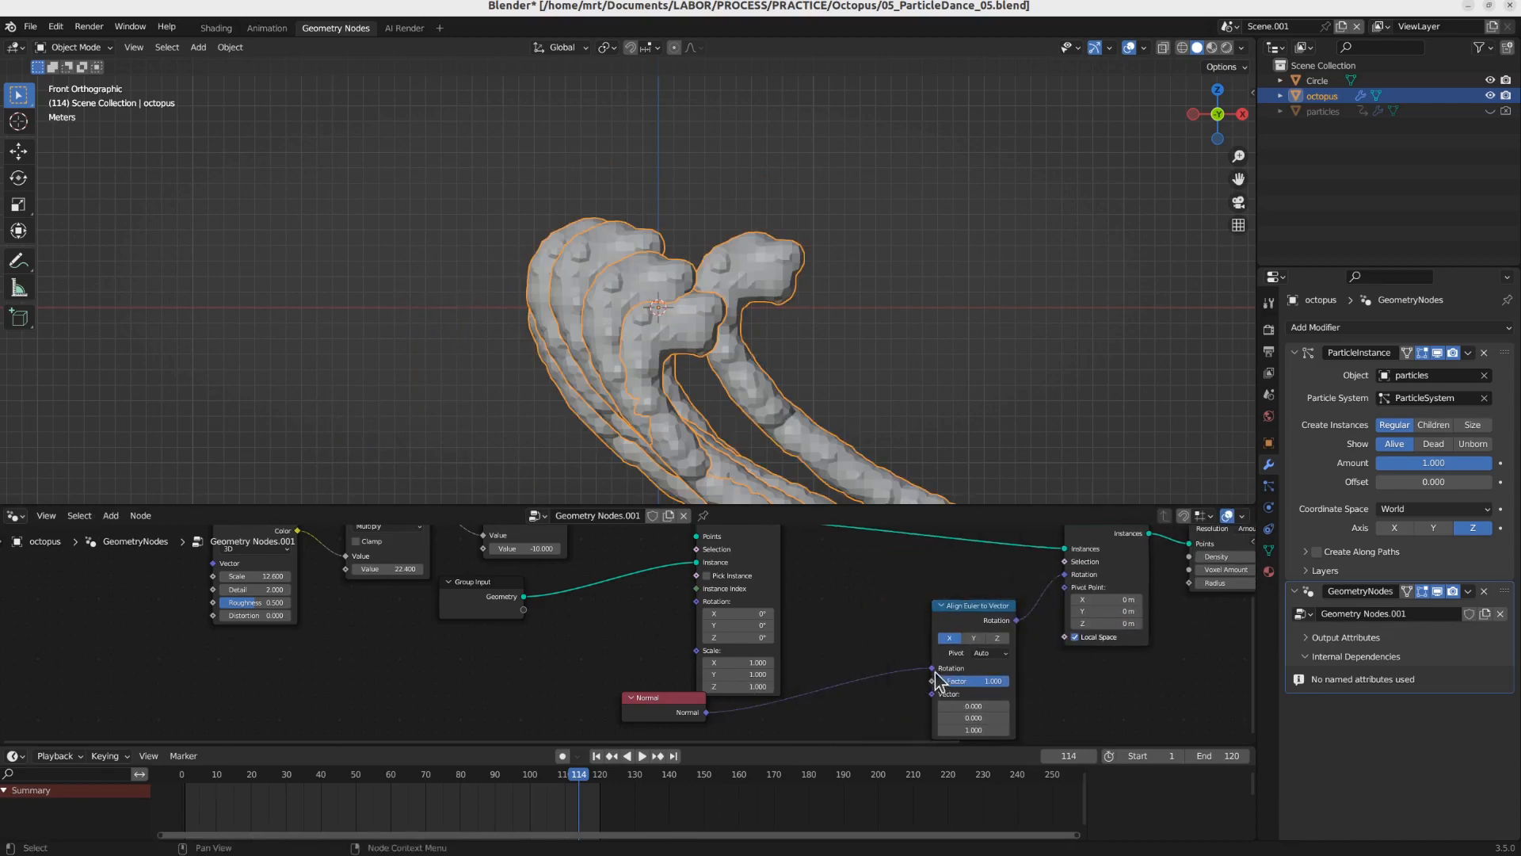
mouse_move(932, 669)
mouse_down()
mouse_move(932, 694)
mouse_move(931, 668)
mouse_up()
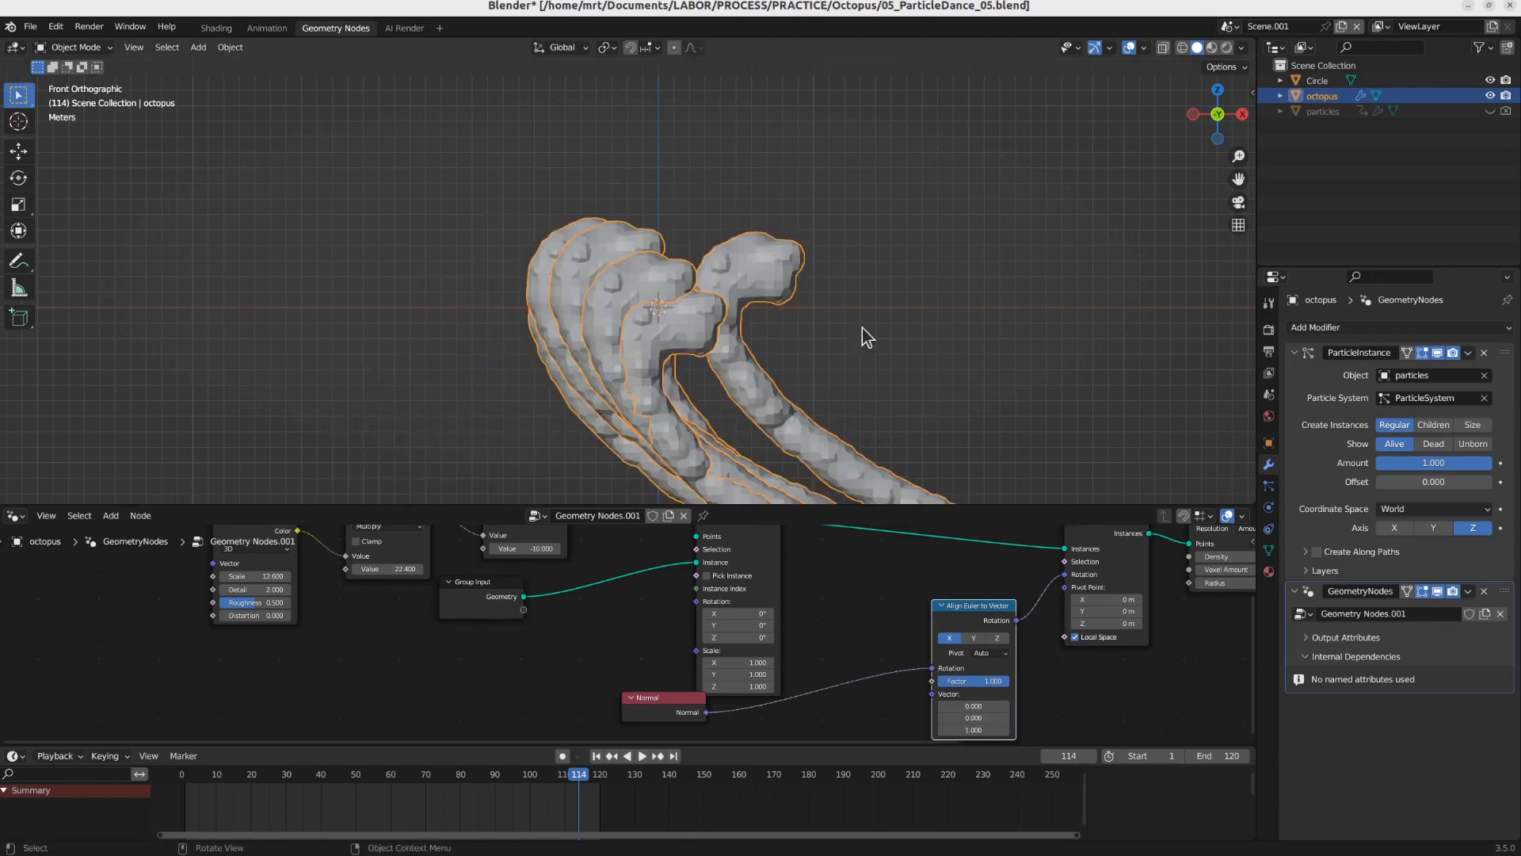
Step: Check the Normal and Align Euler to Vector wiring in the original scene again, and return to Scene.001
middle_drag(867, 337, 1224, 32)
click(1230, 33)
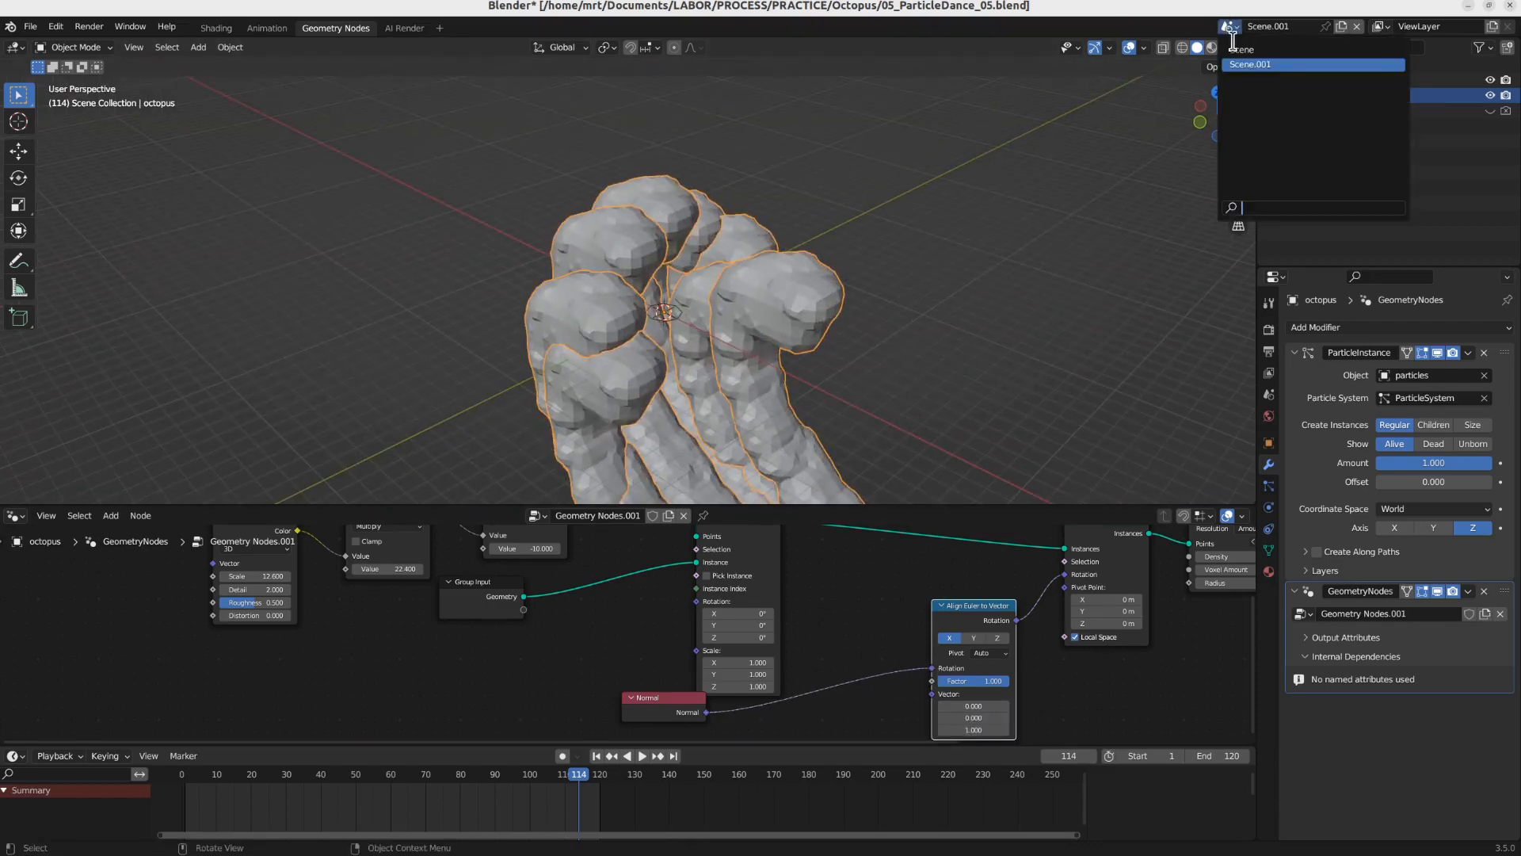
click(1236, 62)
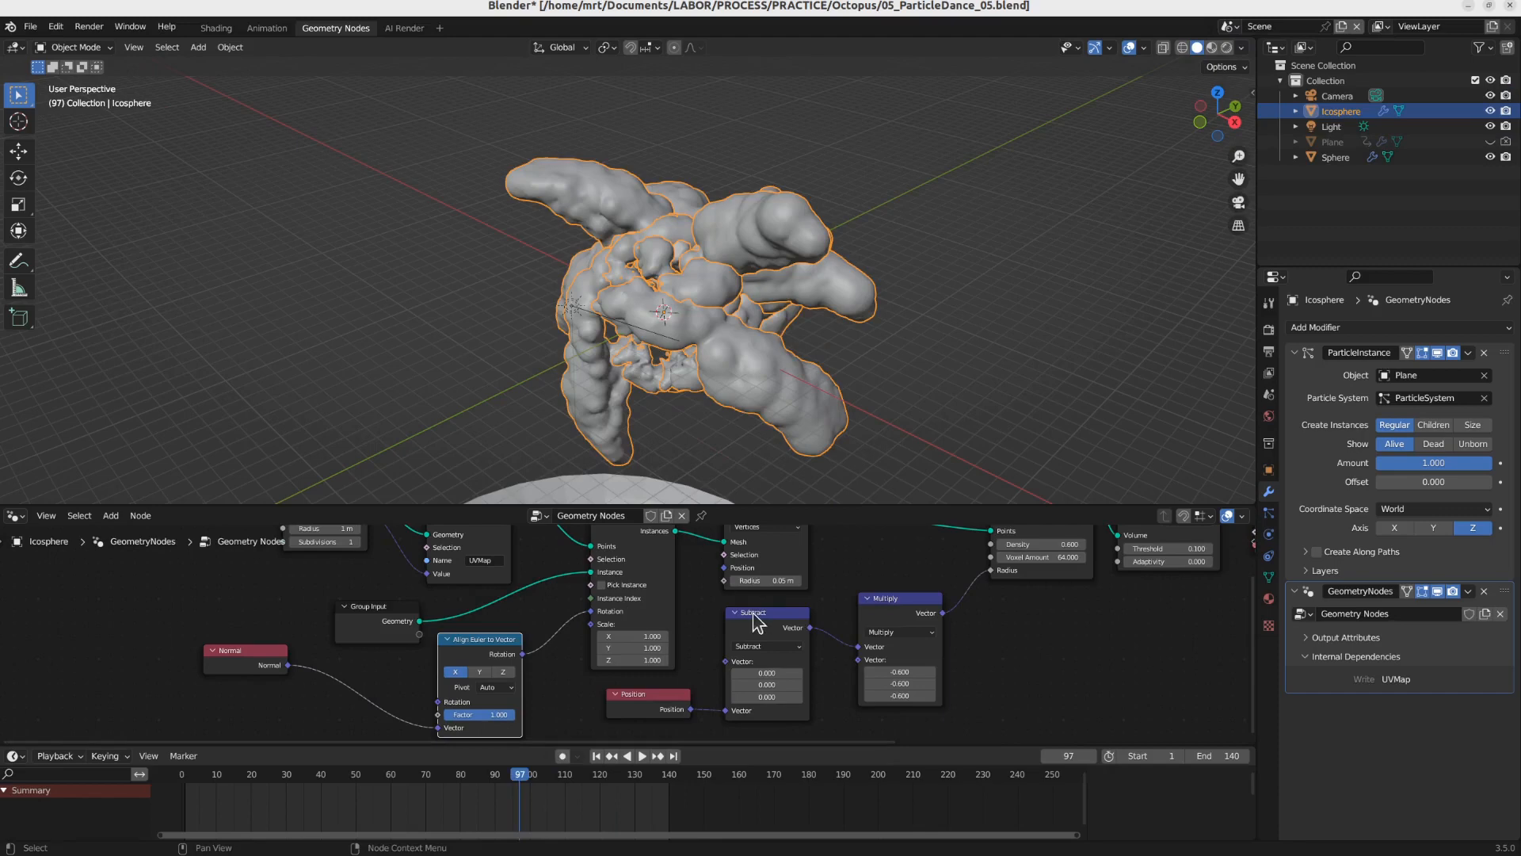
click(1229, 28)
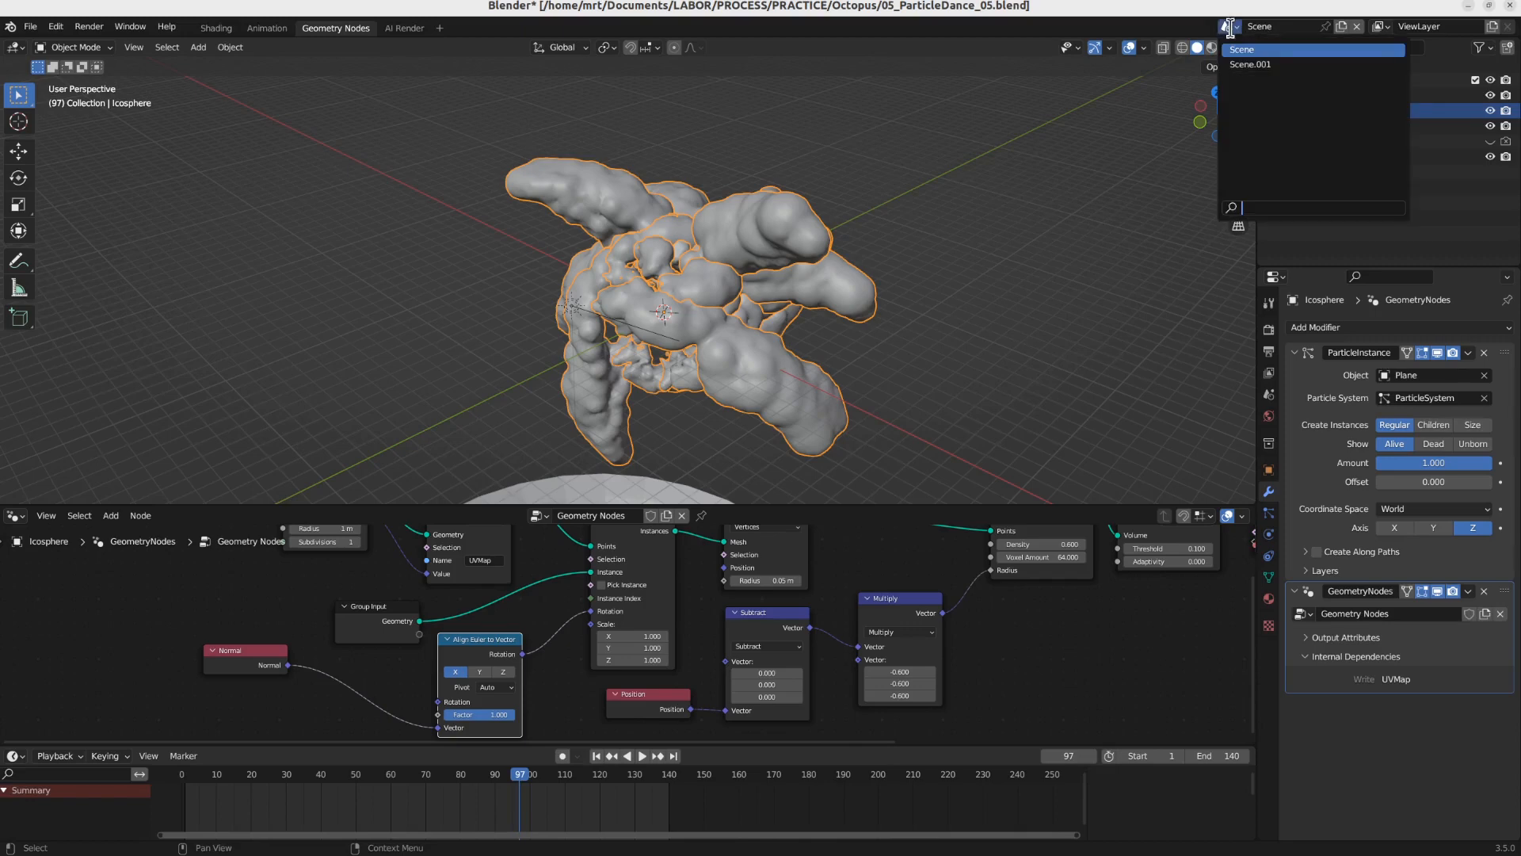
click(1251, 64)
Step: Reroute Align Euler to Vector from Rotate Instances to Instance on Points' Rotation, feed Normal into its Vector input, and place both nodes below Group Input
drag(1065, 574, 697, 601)
drag(937, 628, 765, 649)
drag(666, 706, 433, 685)
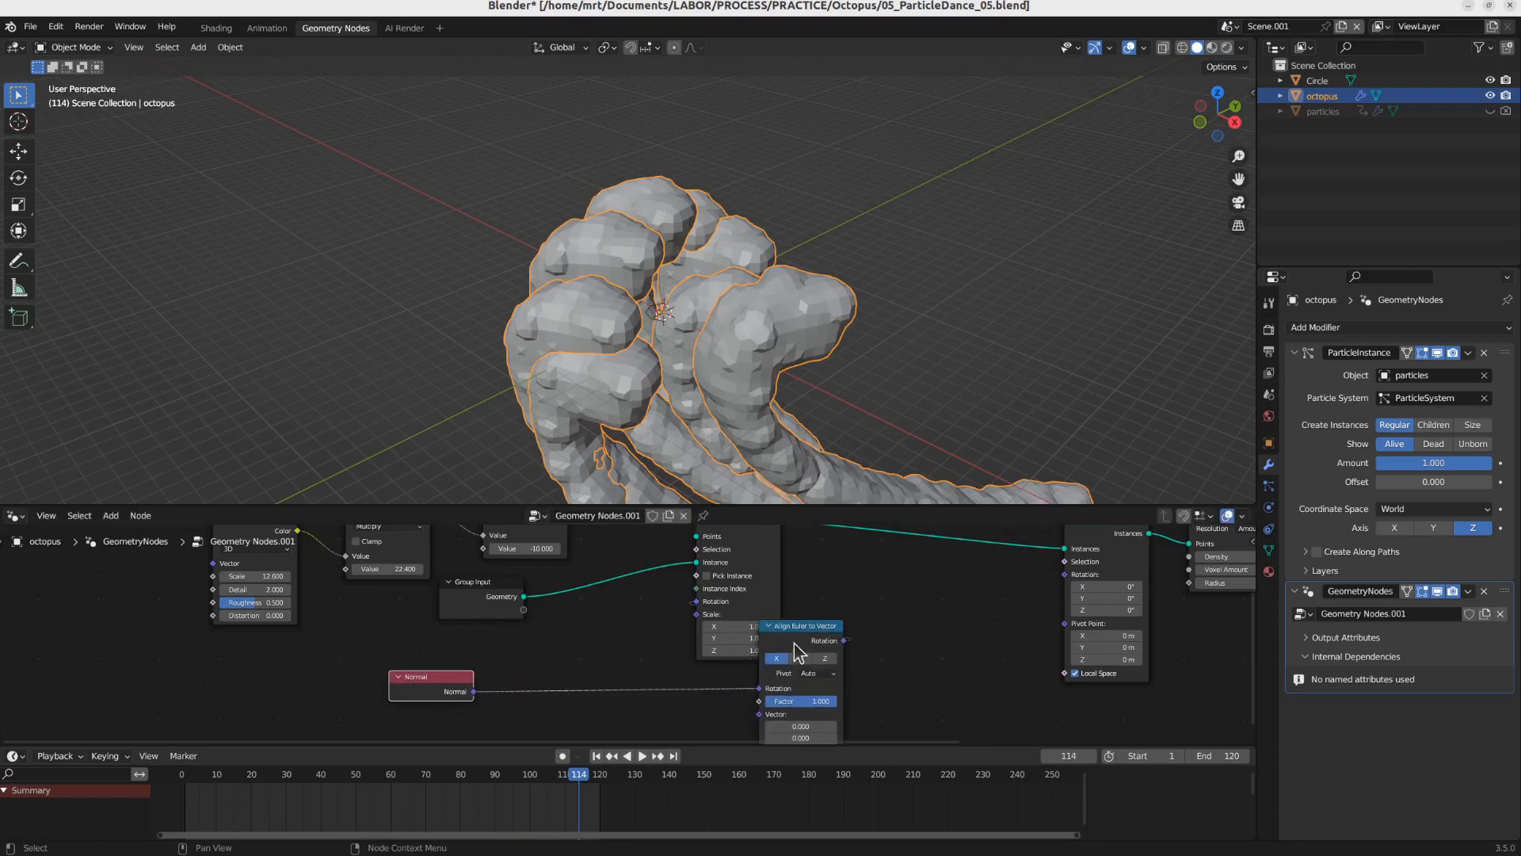
drag(799, 651, 544, 709)
Step: Play the octopus animation in a wider perspective view to check the rotated tentacles
middle_drag(690, 402, 678, 372)
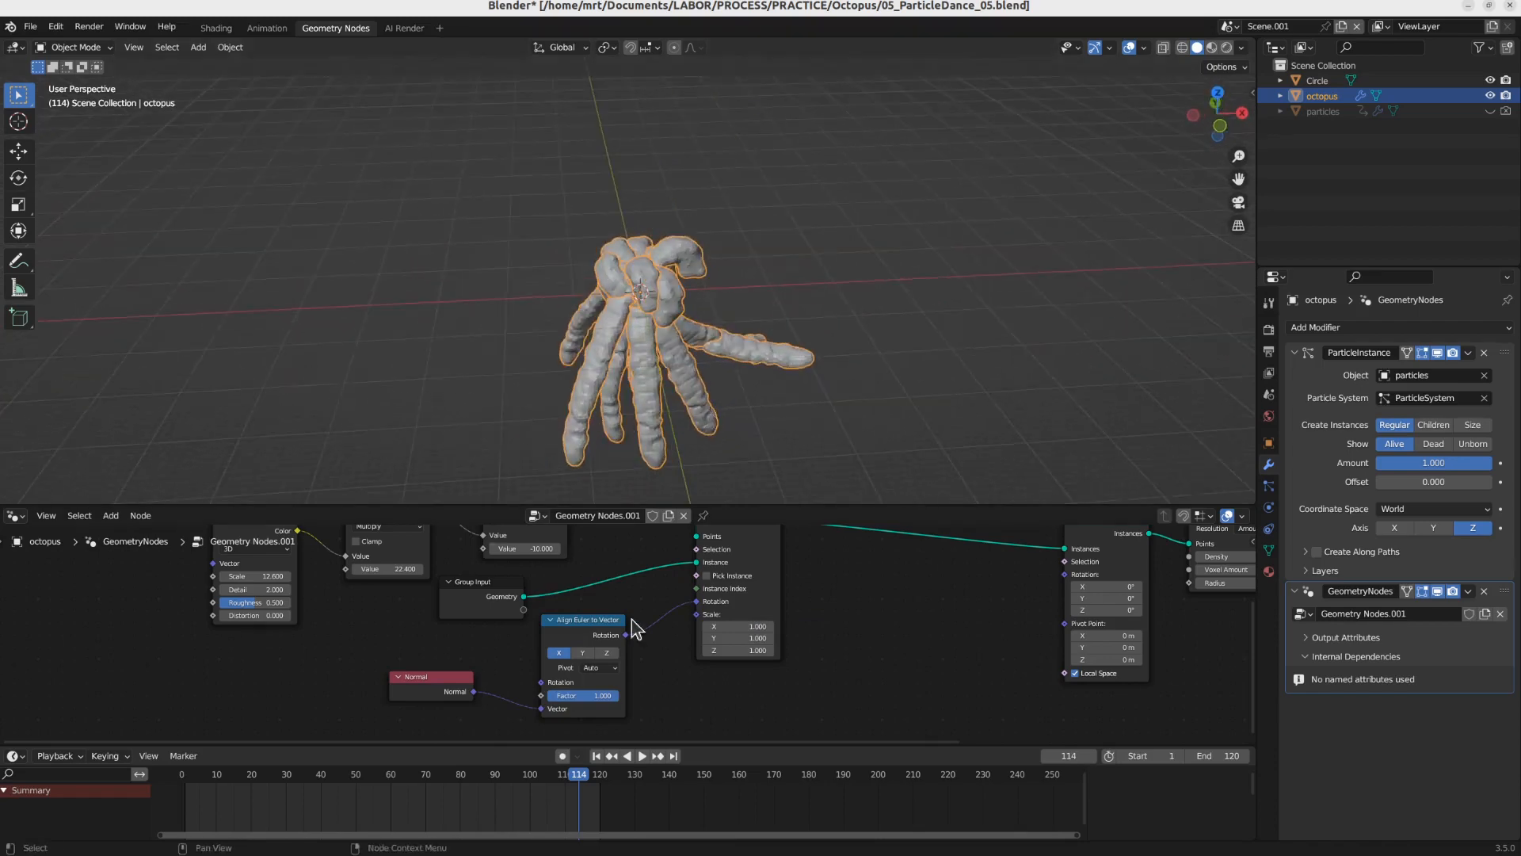
middle_drag(634, 628, 641, 655)
key(space)
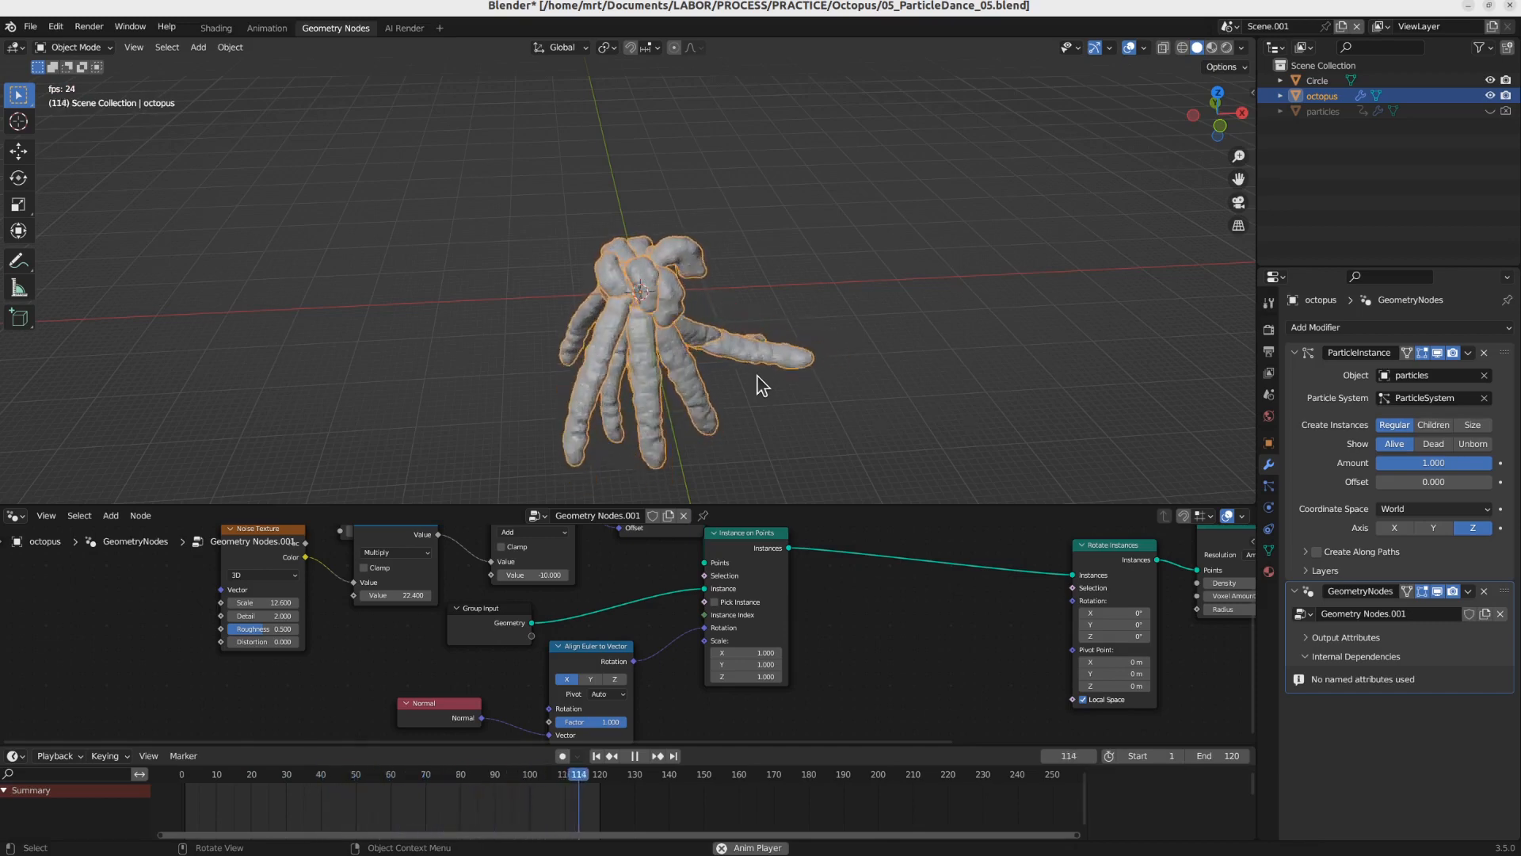
key(space)
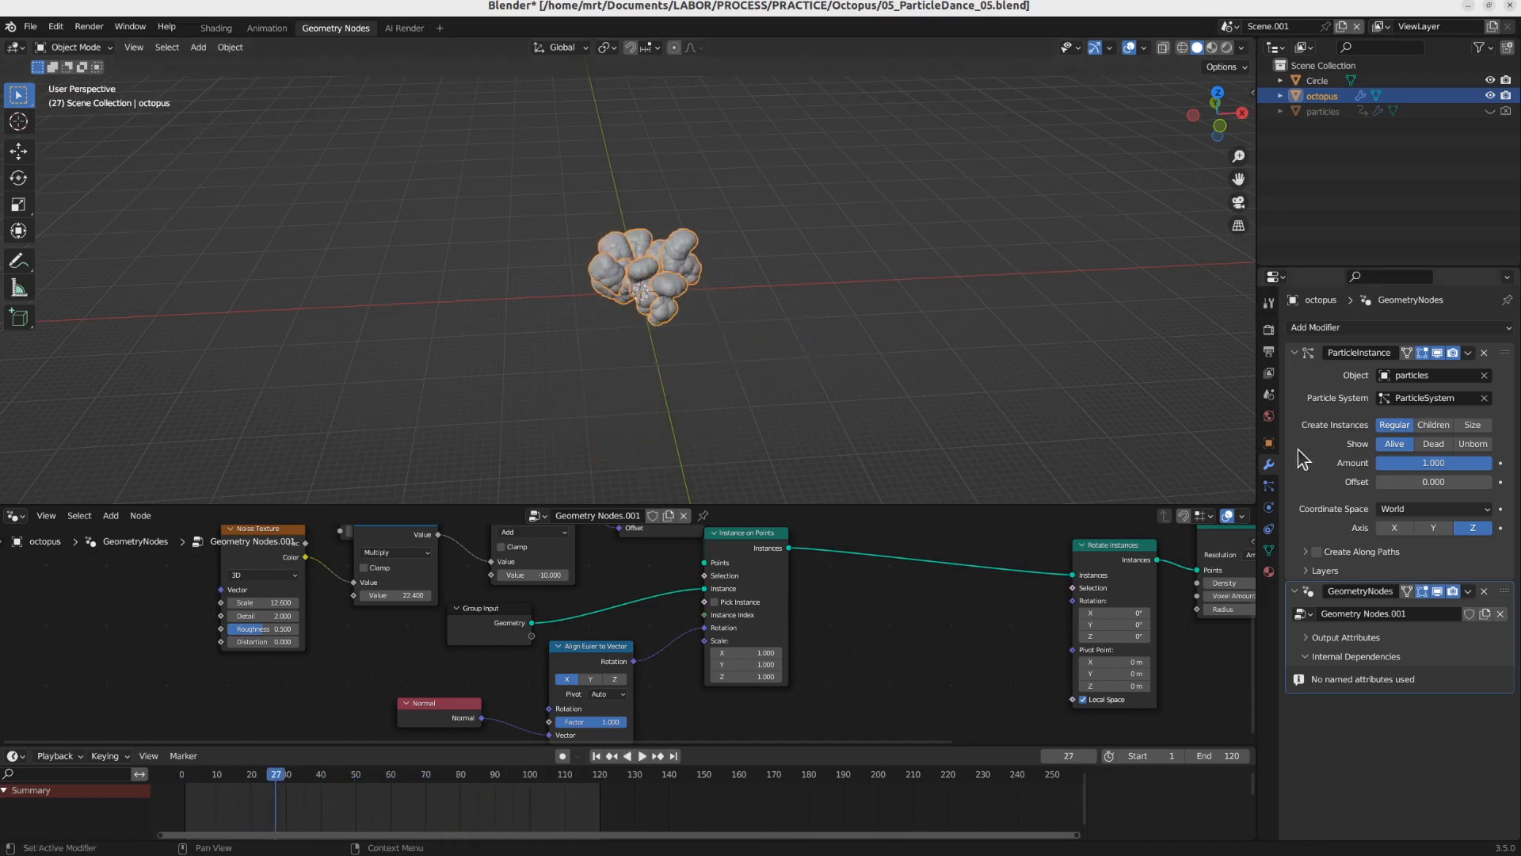
Step: Set the emission Lifetime and End of the particles object's particle system to 120 and preview the animation
click(1331, 111)
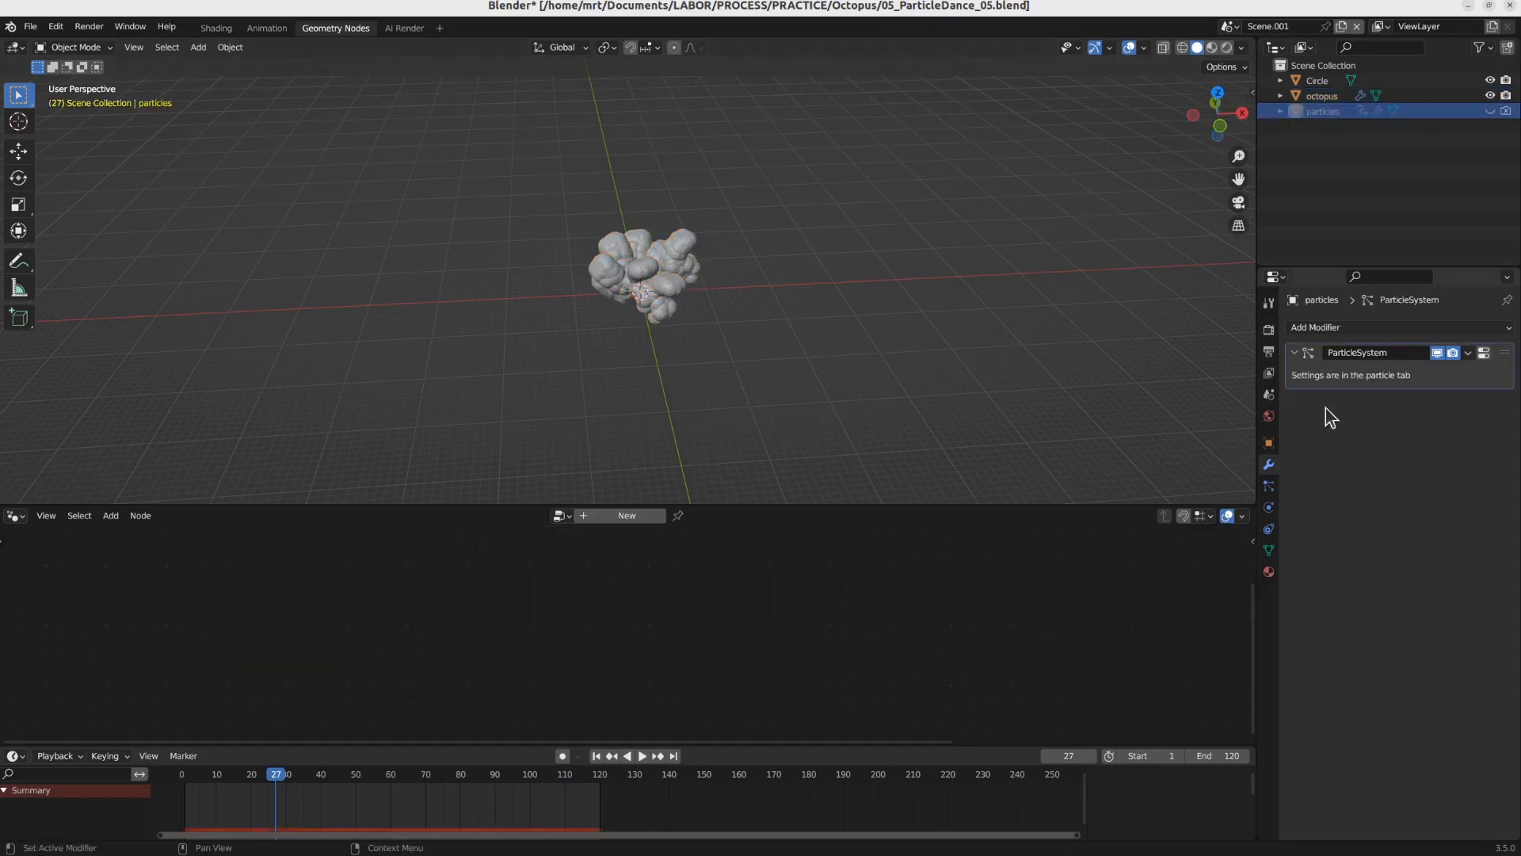
click(1268, 484)
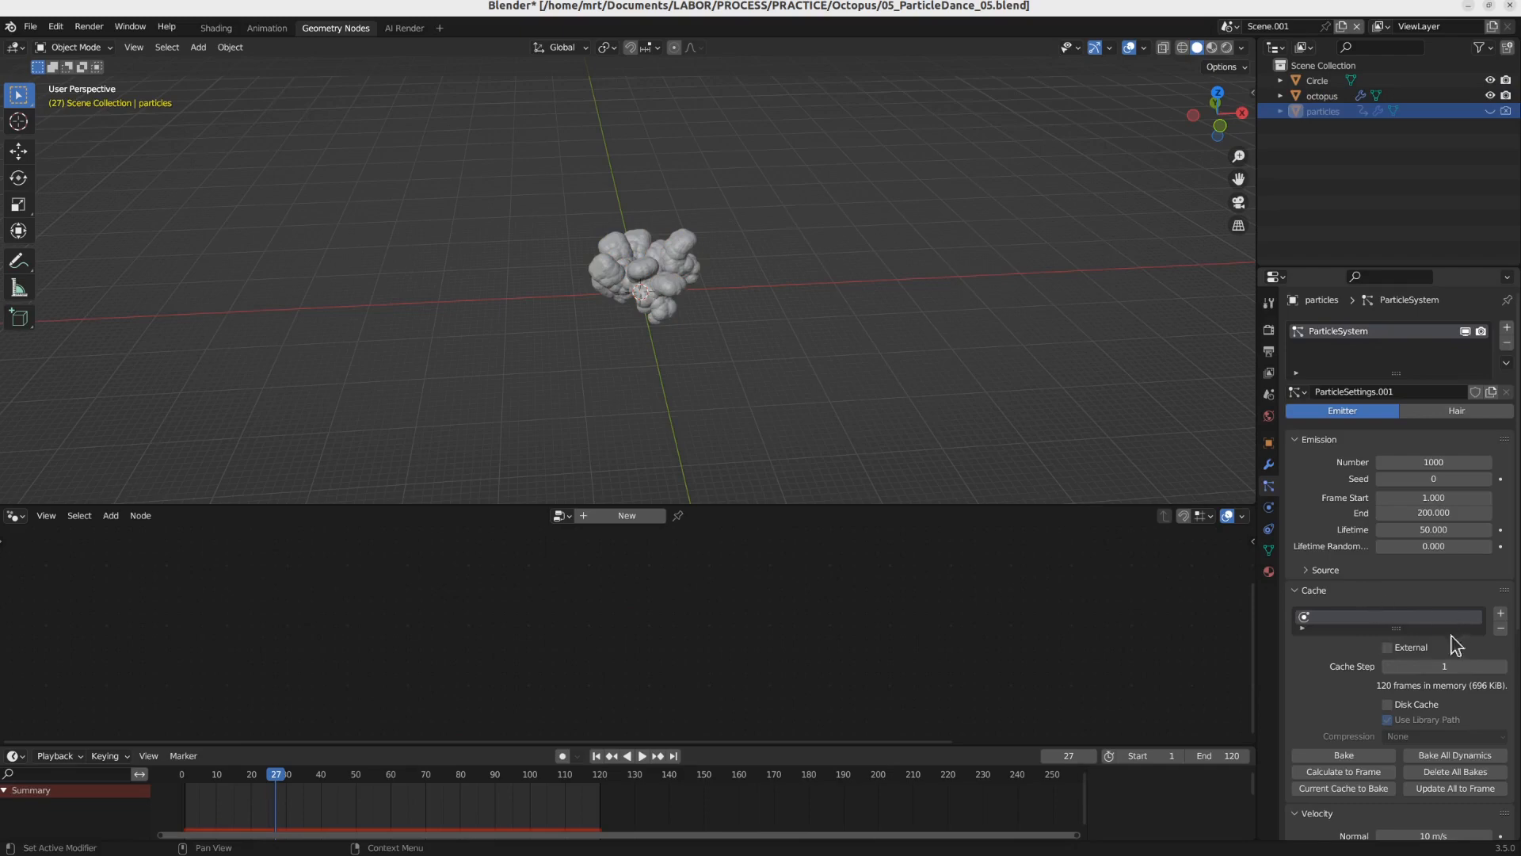
click(1434, 529)
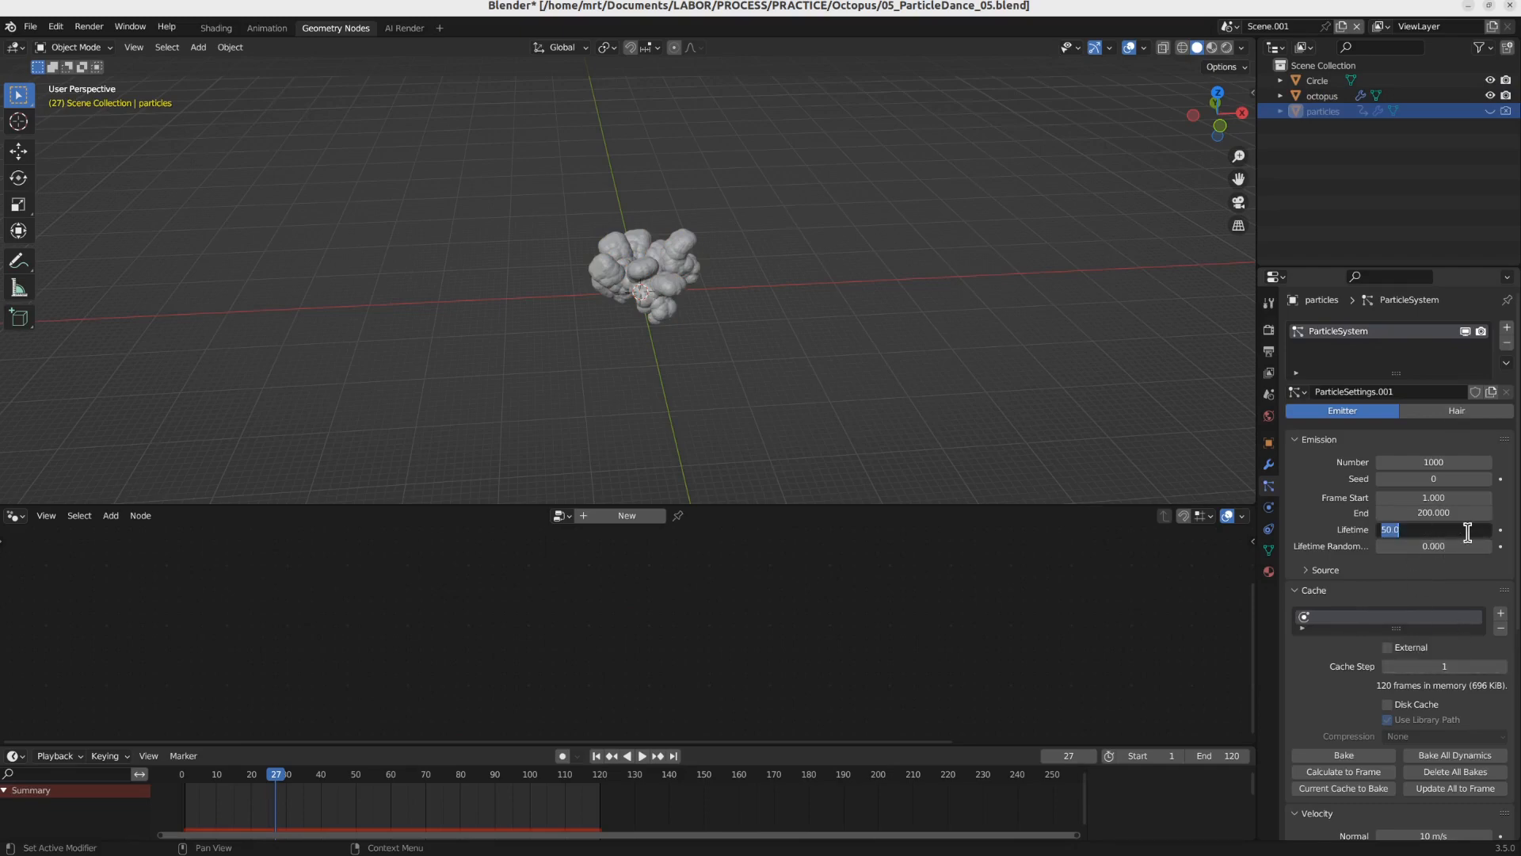
key(Return)
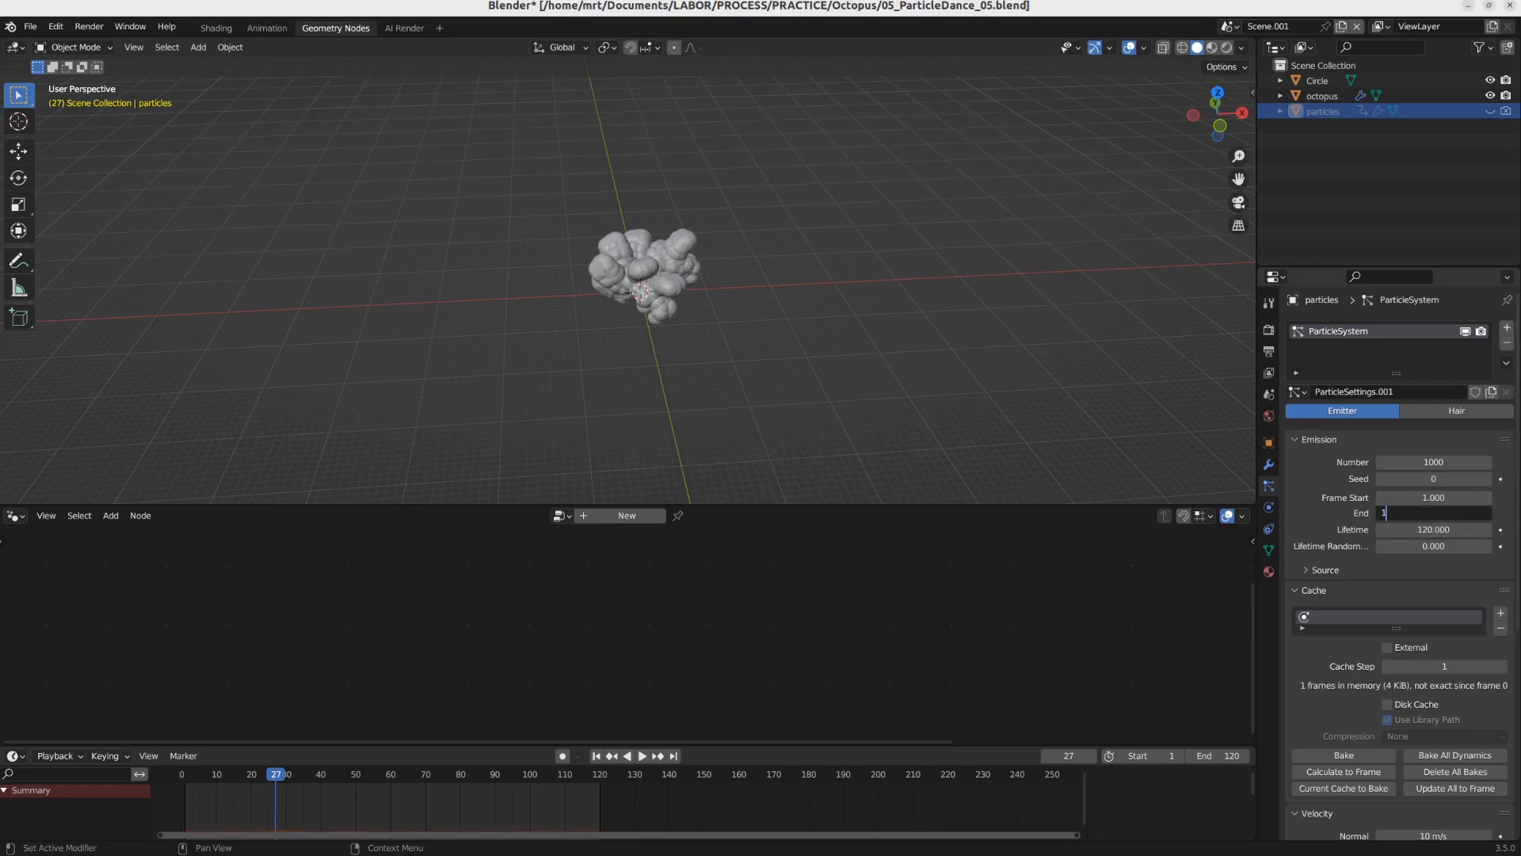
key(Return)
key(space)
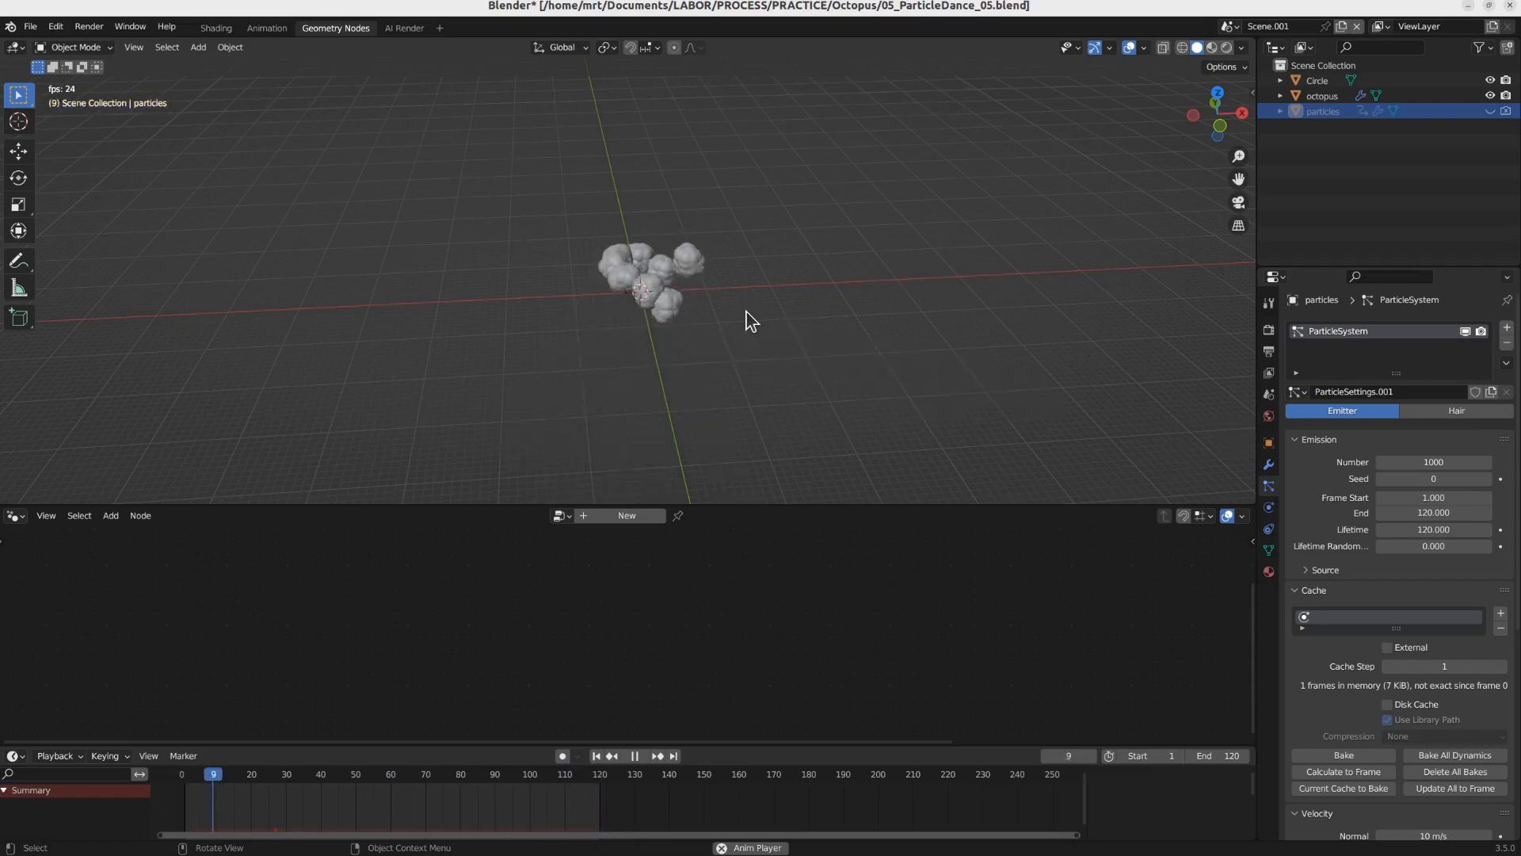
key(space)
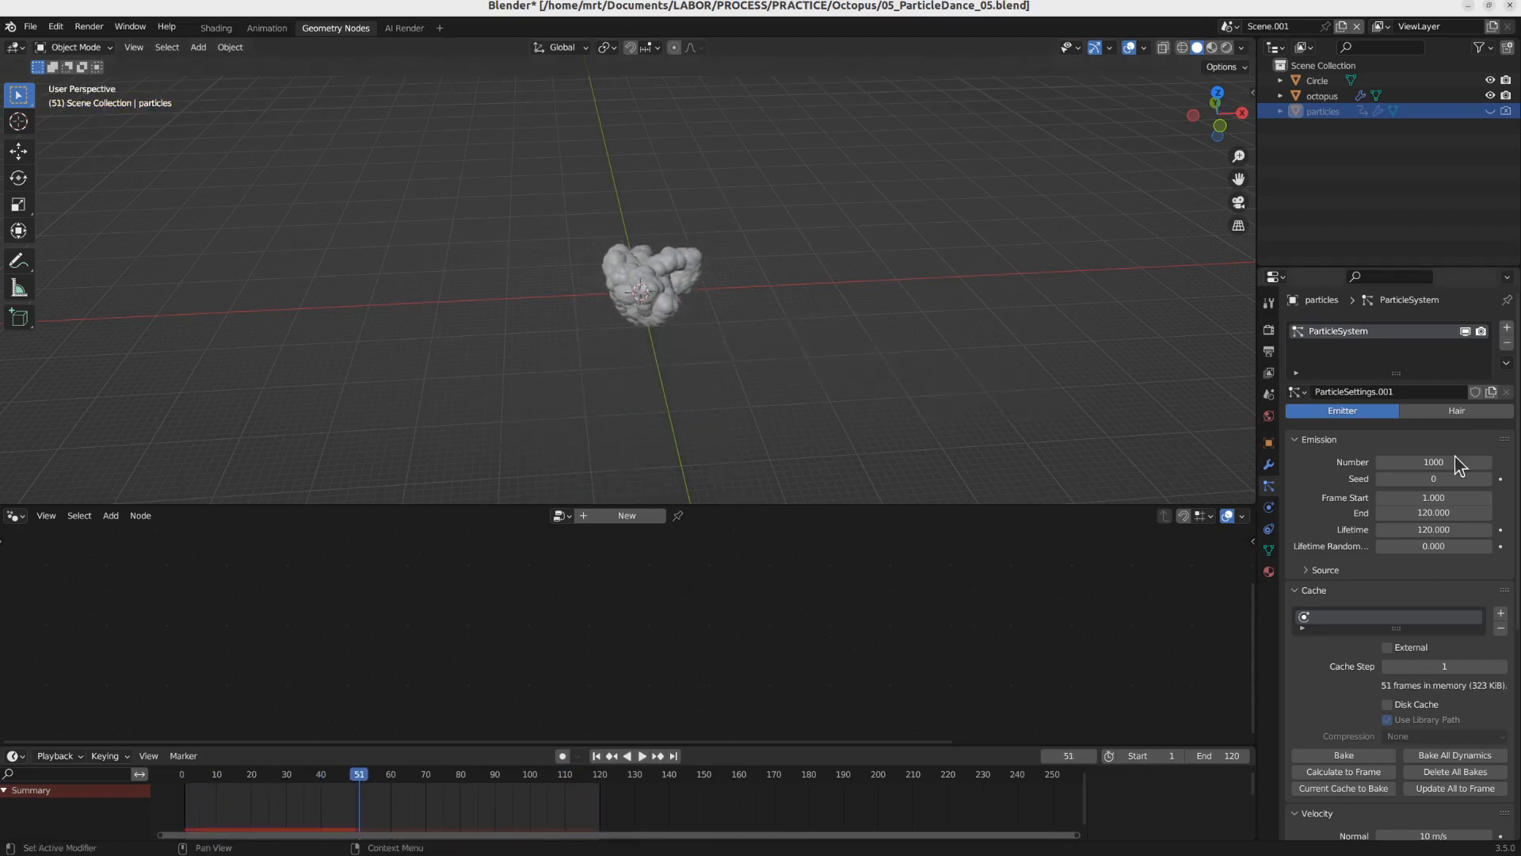
Step: Set the particle emission's Frame Start to -120 and play the animation to check the tentacles
click(1443, 497)
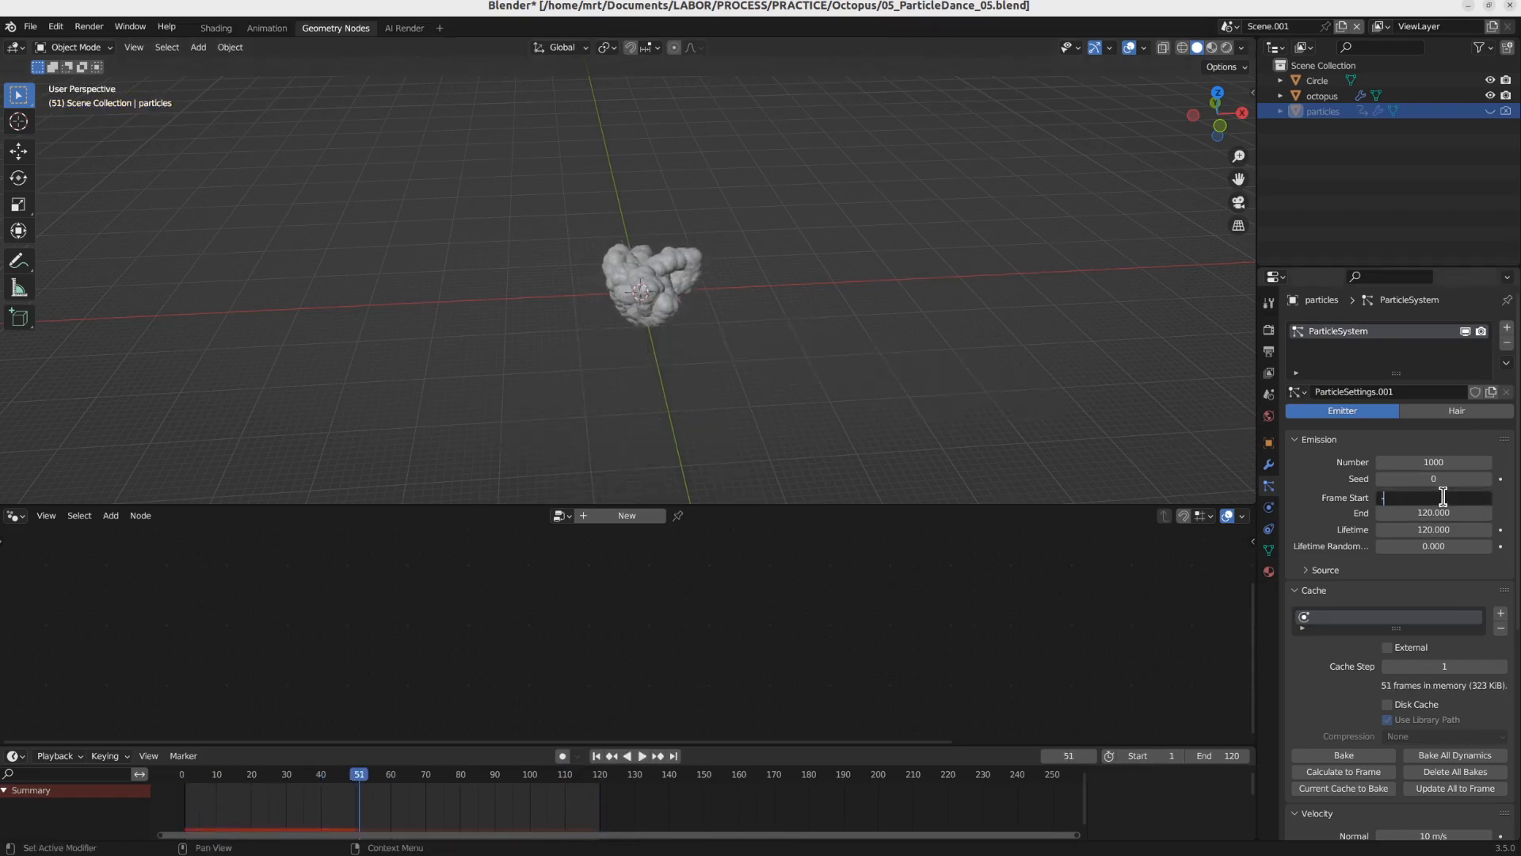
key(Return)
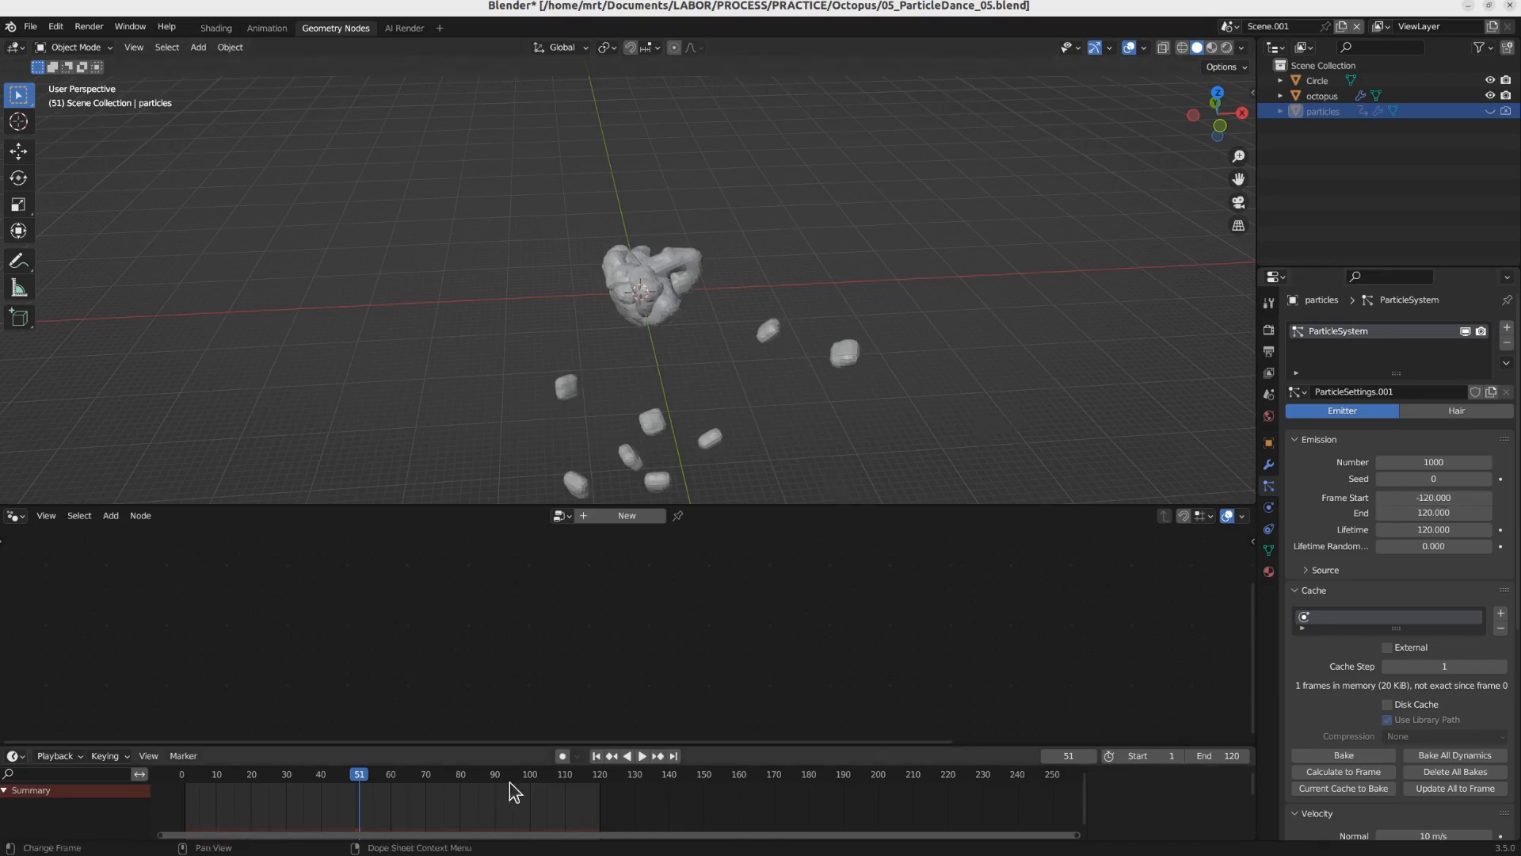
click(597, 756)
key(space)
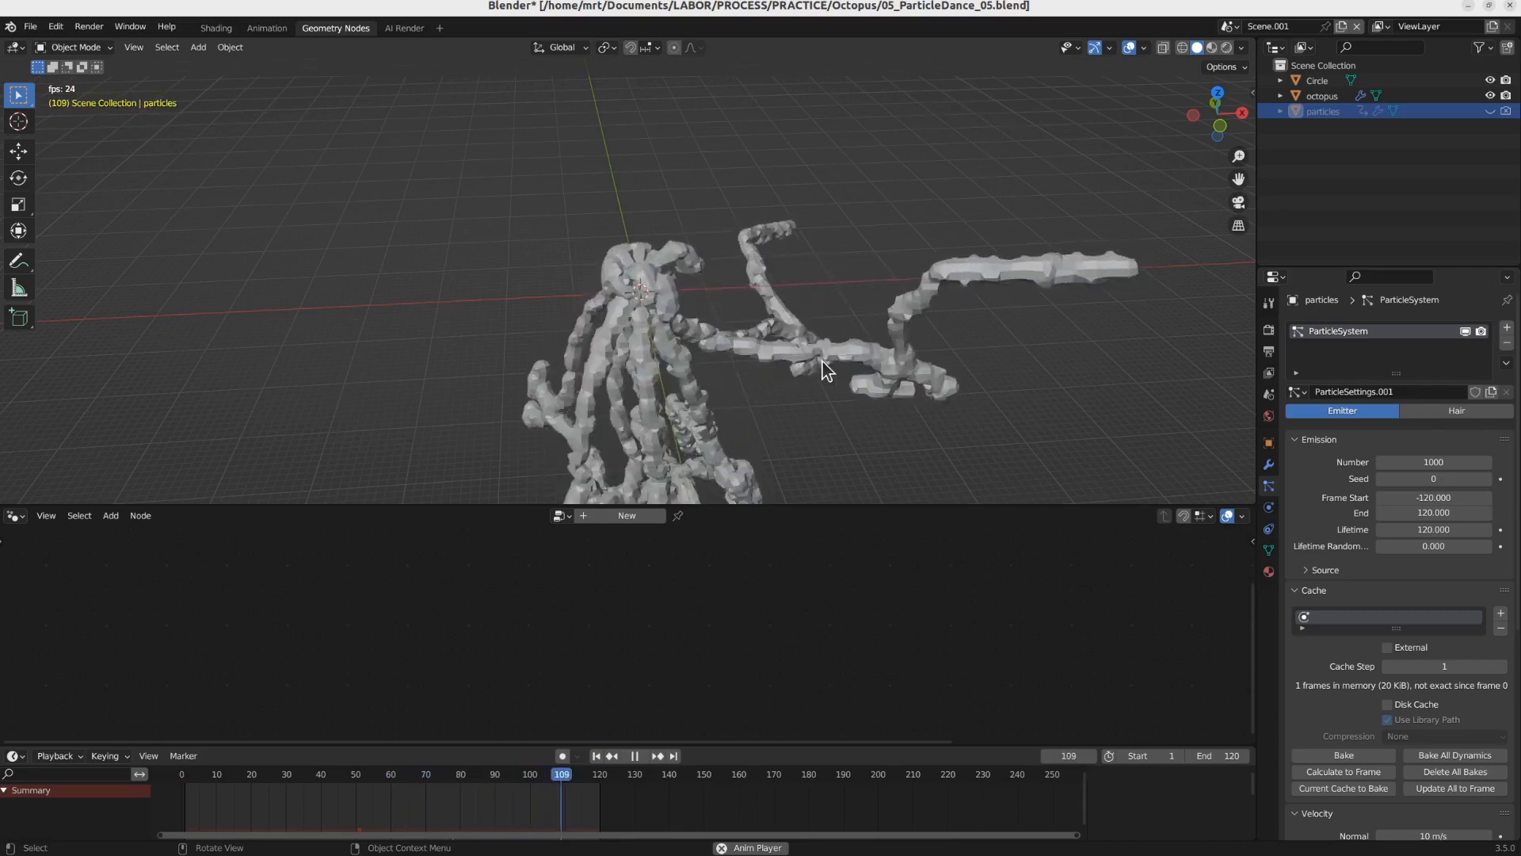
key(space)
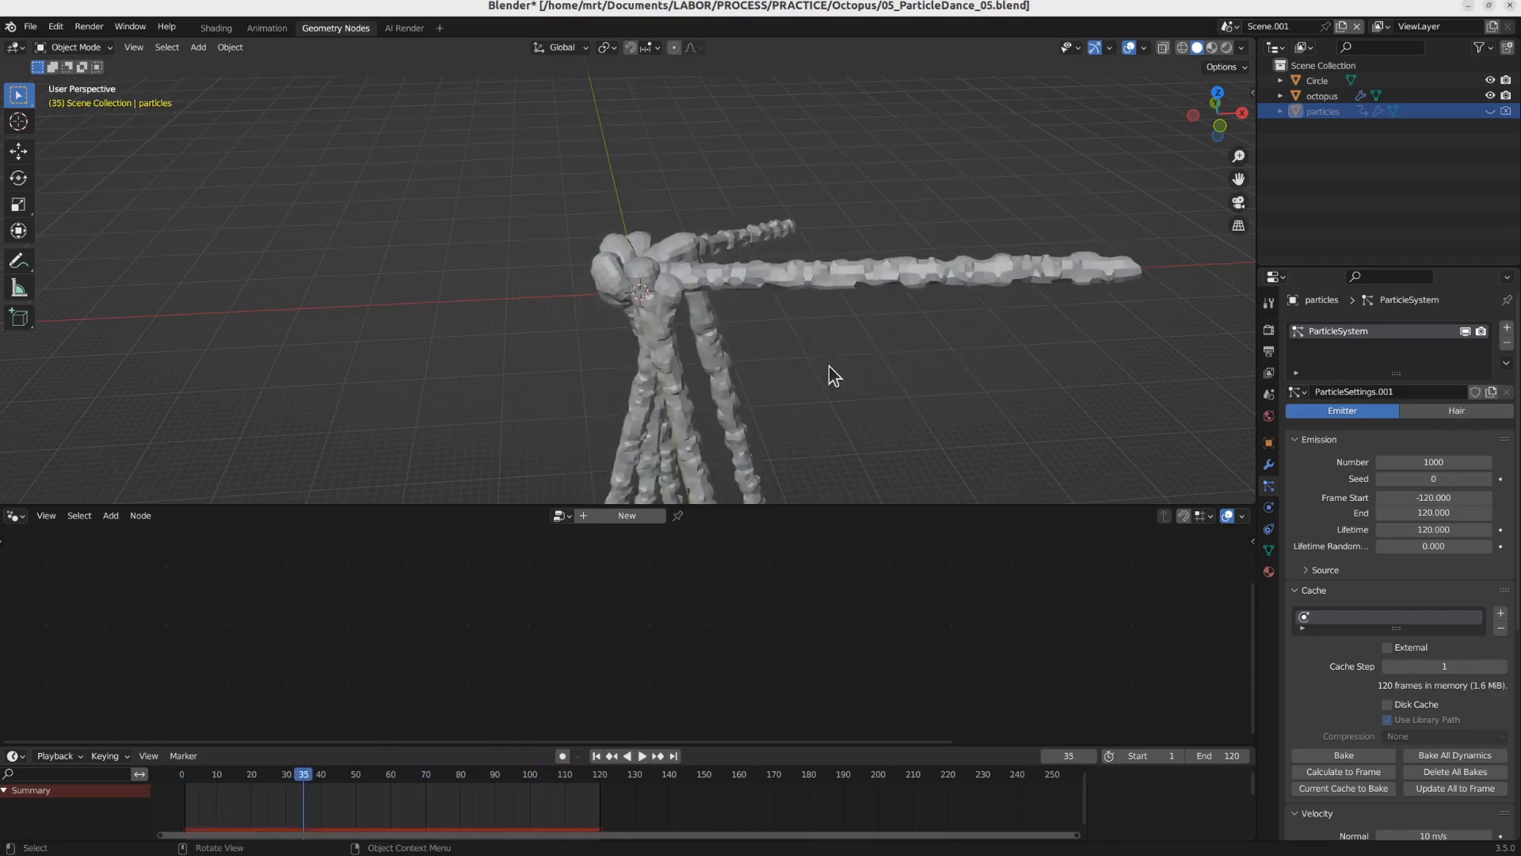
shift+middle_drag(875, 428, 729, 294)
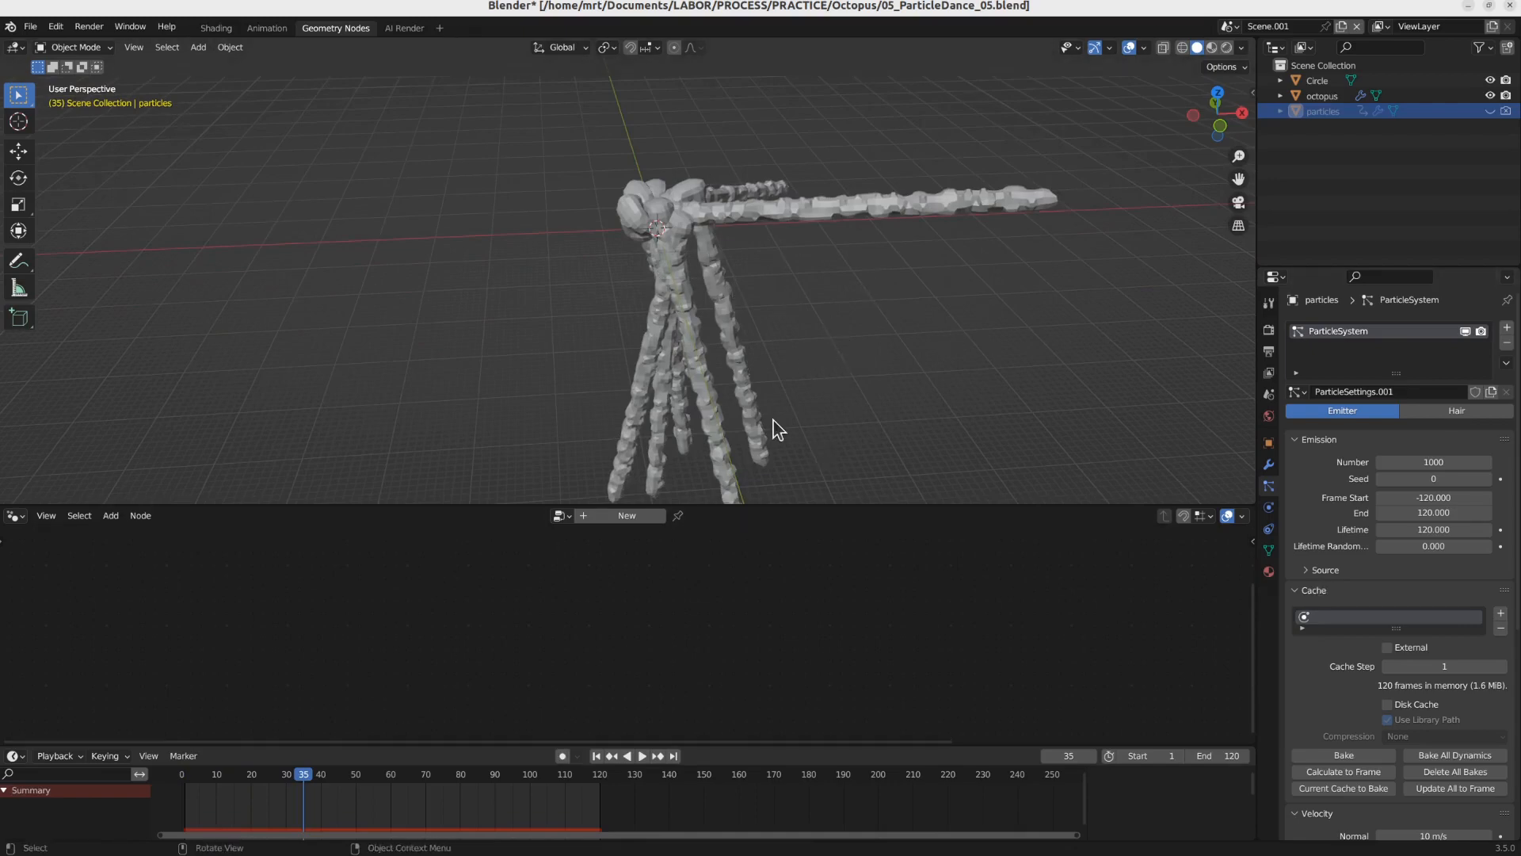
key(space)
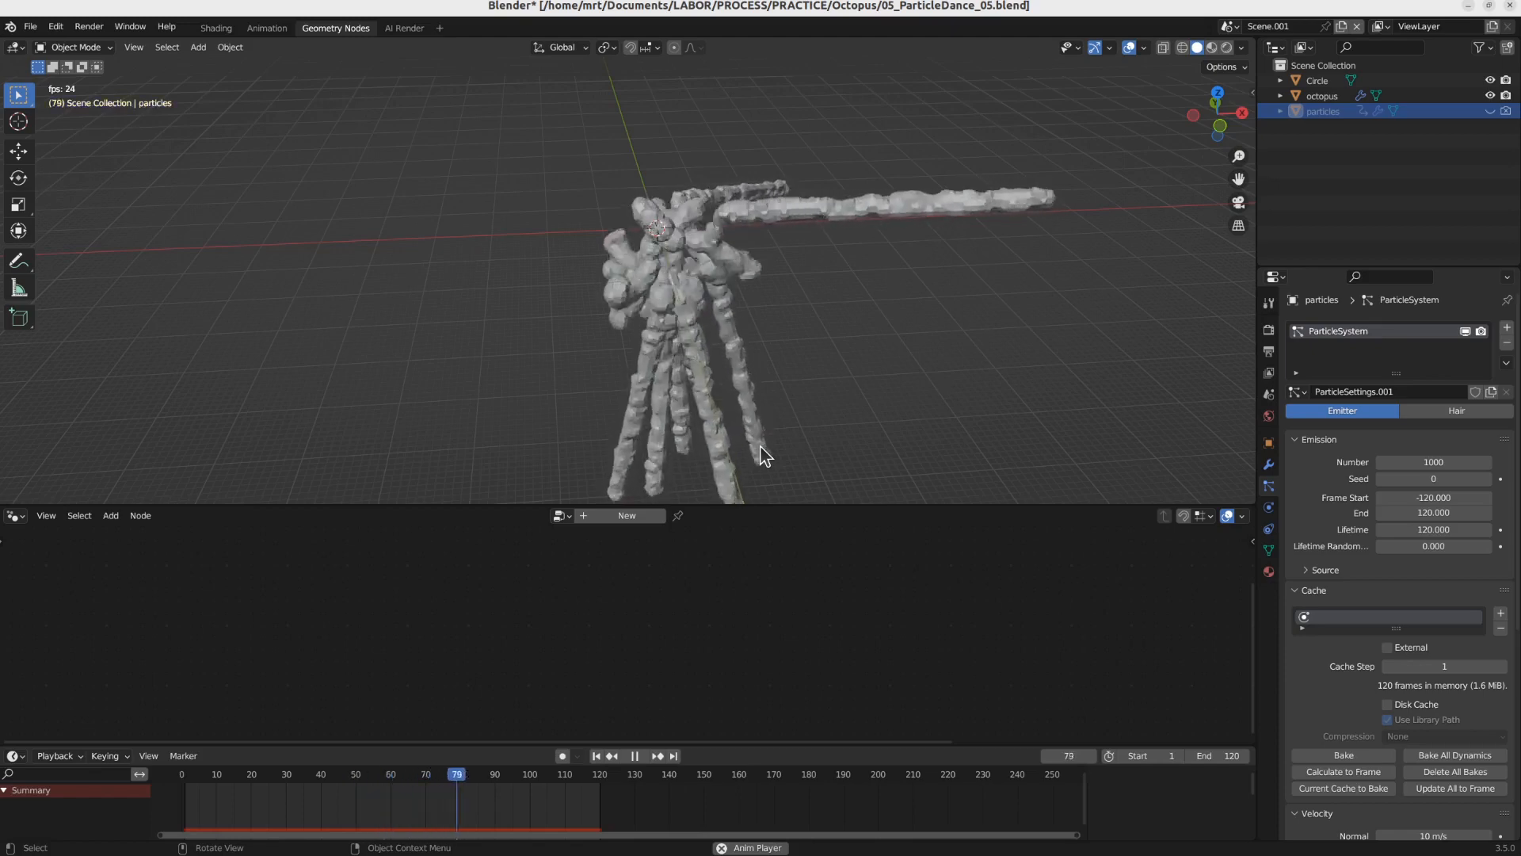
key(space)
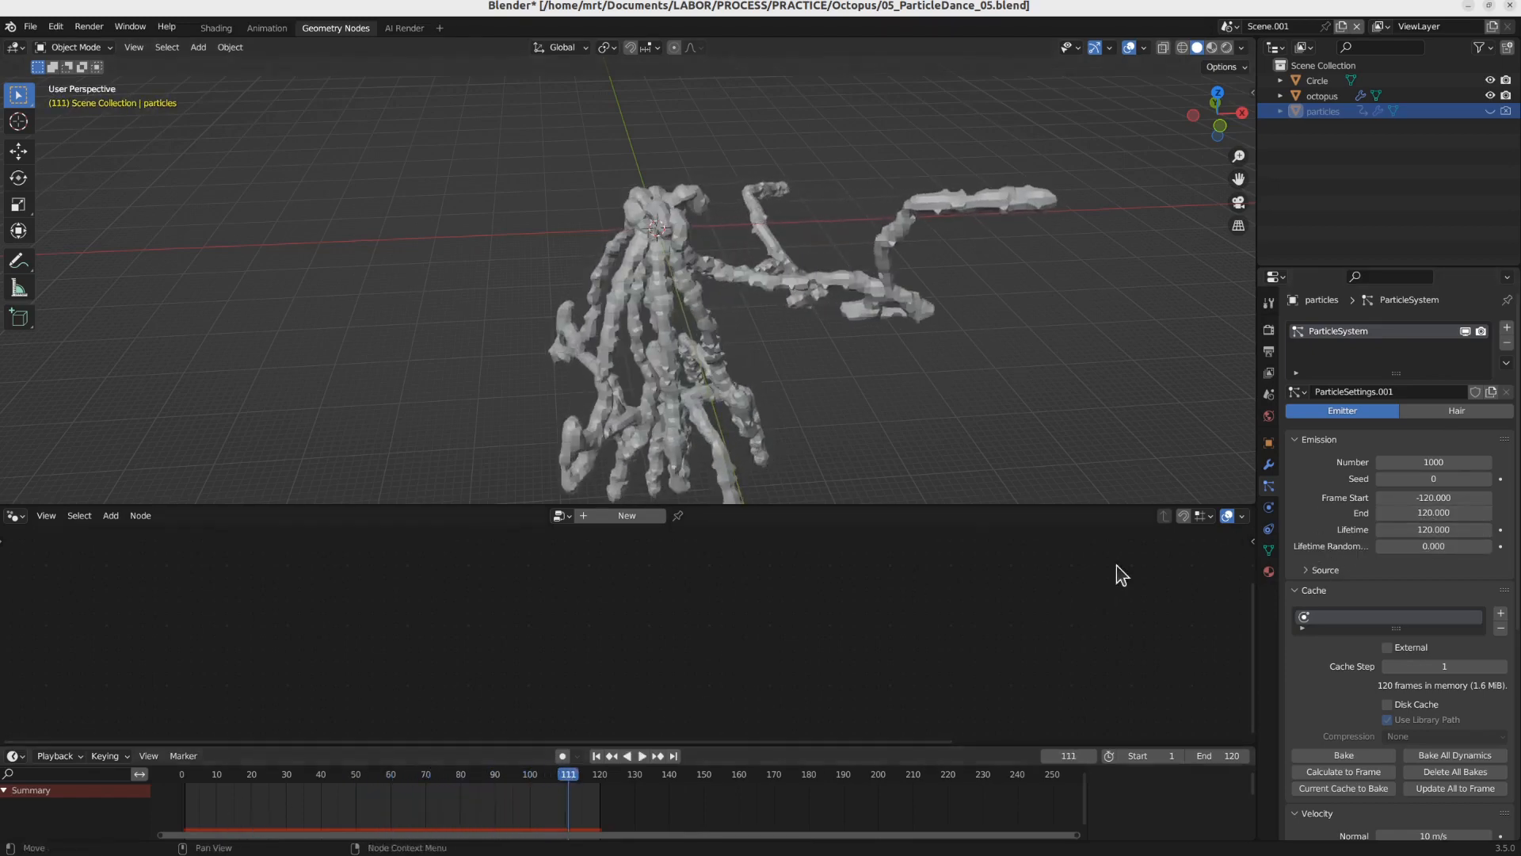
Step: Set the particle emission's Frame Start back to 1
click(1452, 496)
text(1)
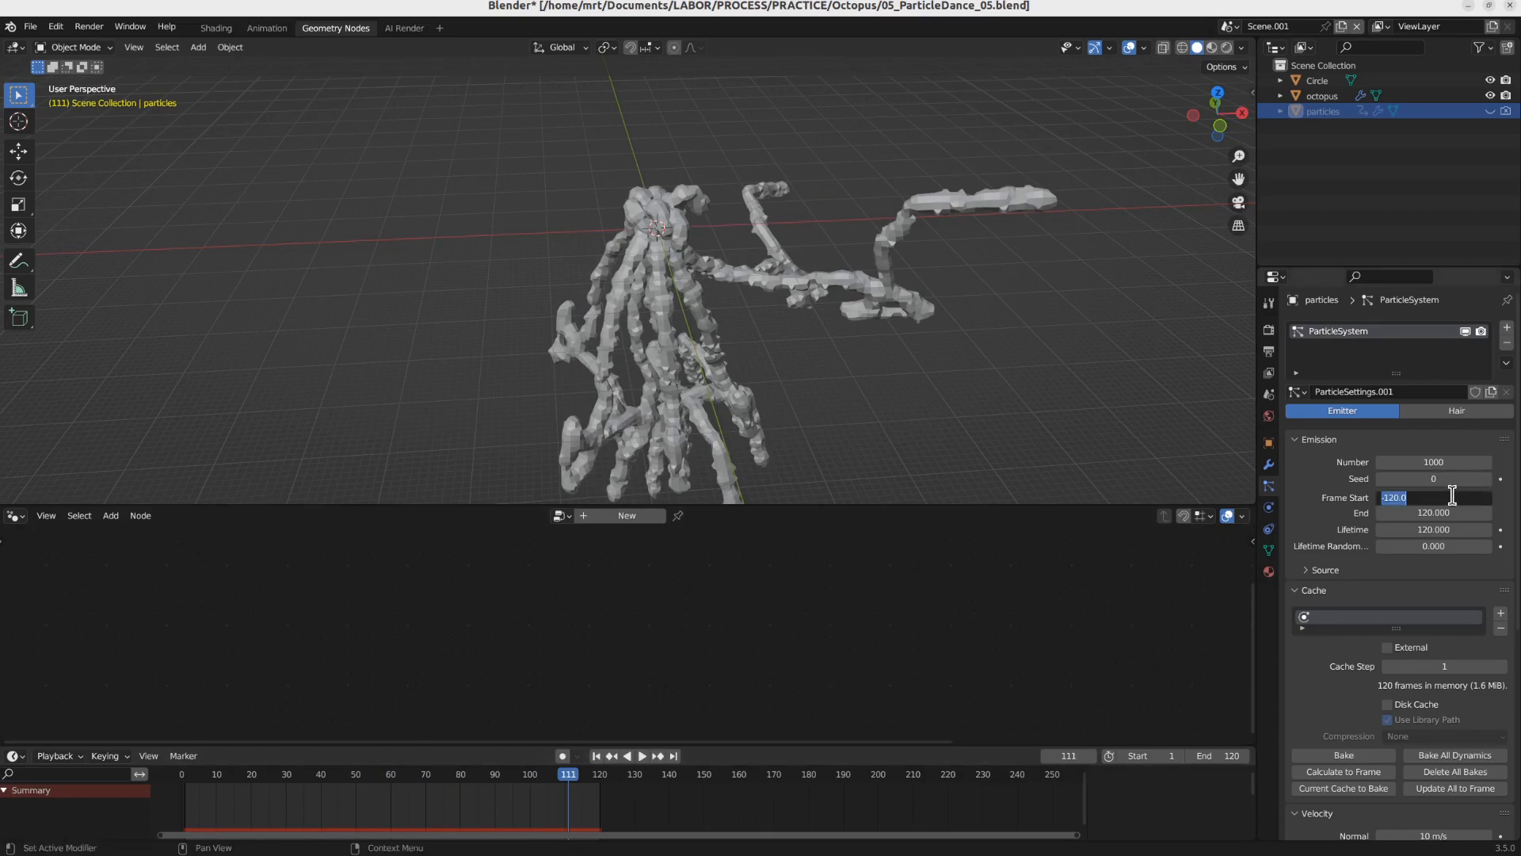
key(Return)
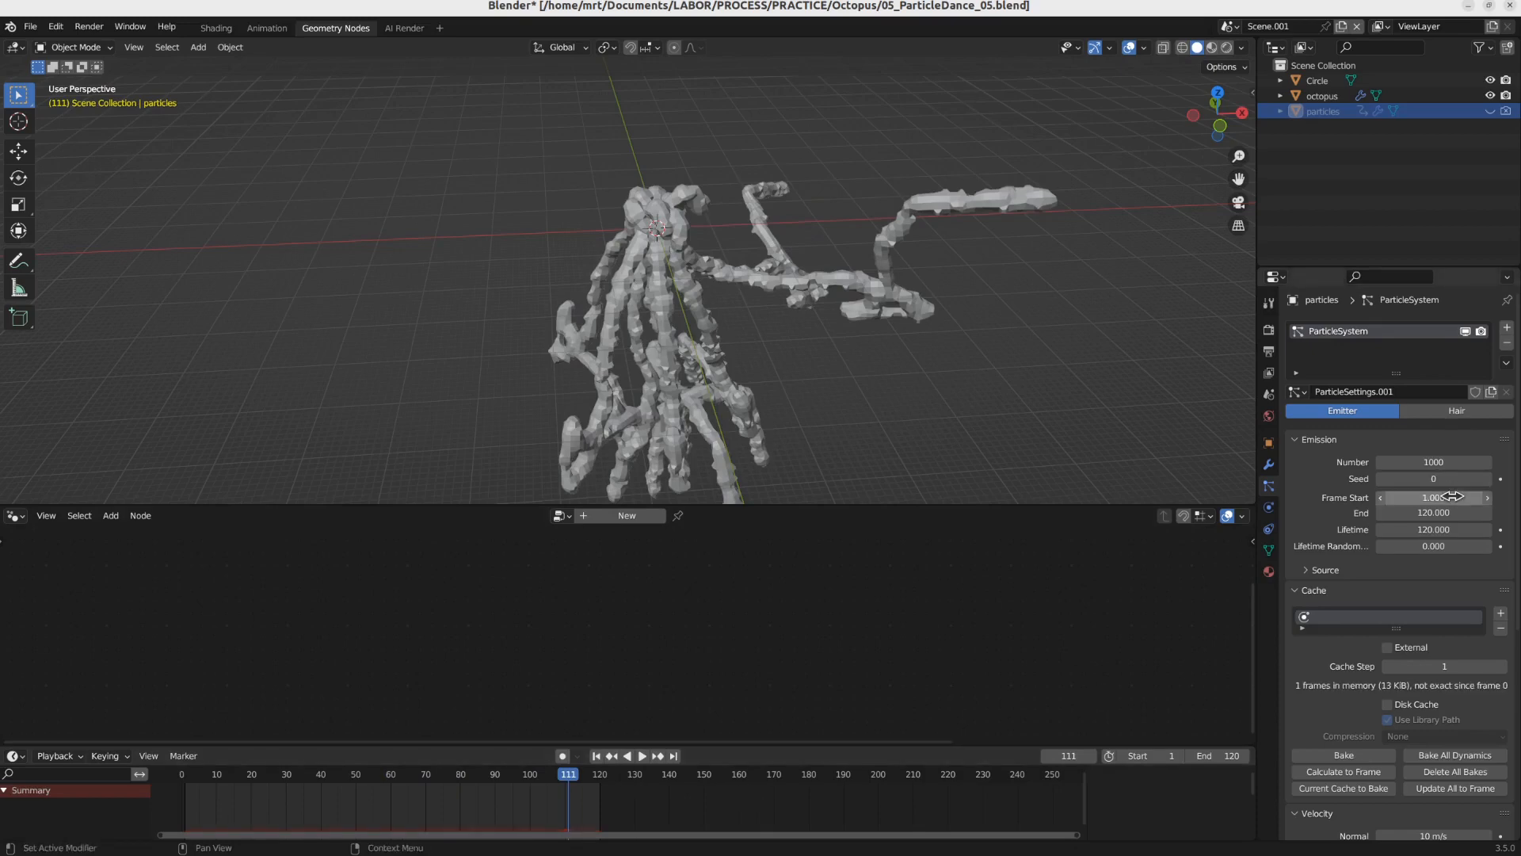
Step: Set the scene's output frame range to start at 60 and end at 180, and preview the animation from around frame 60
click(1267, 331)
click(1267, 351)
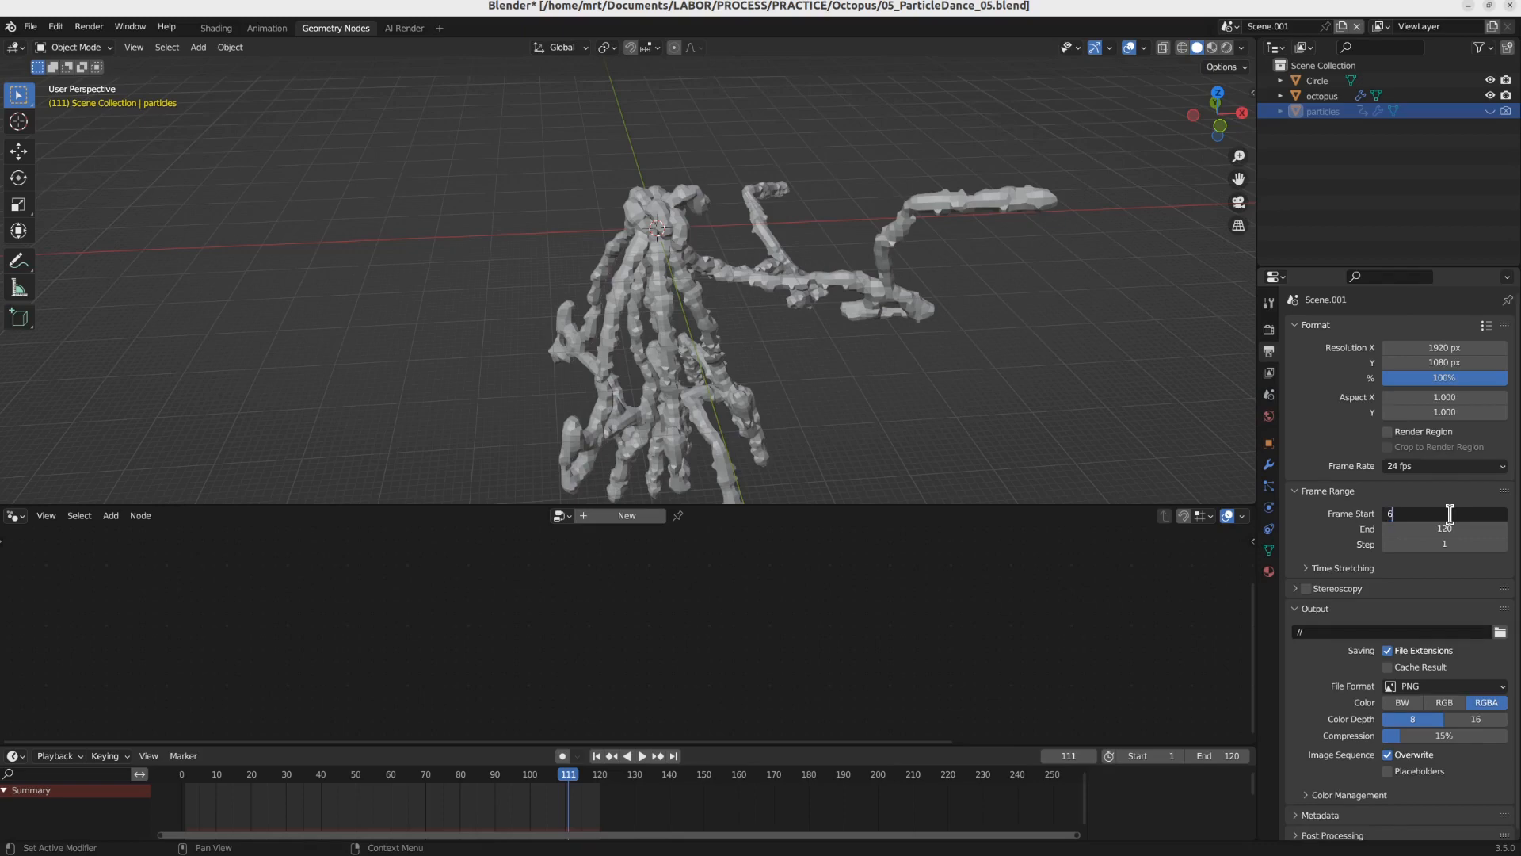
click(1455, 517)
text(60)
key(Return)
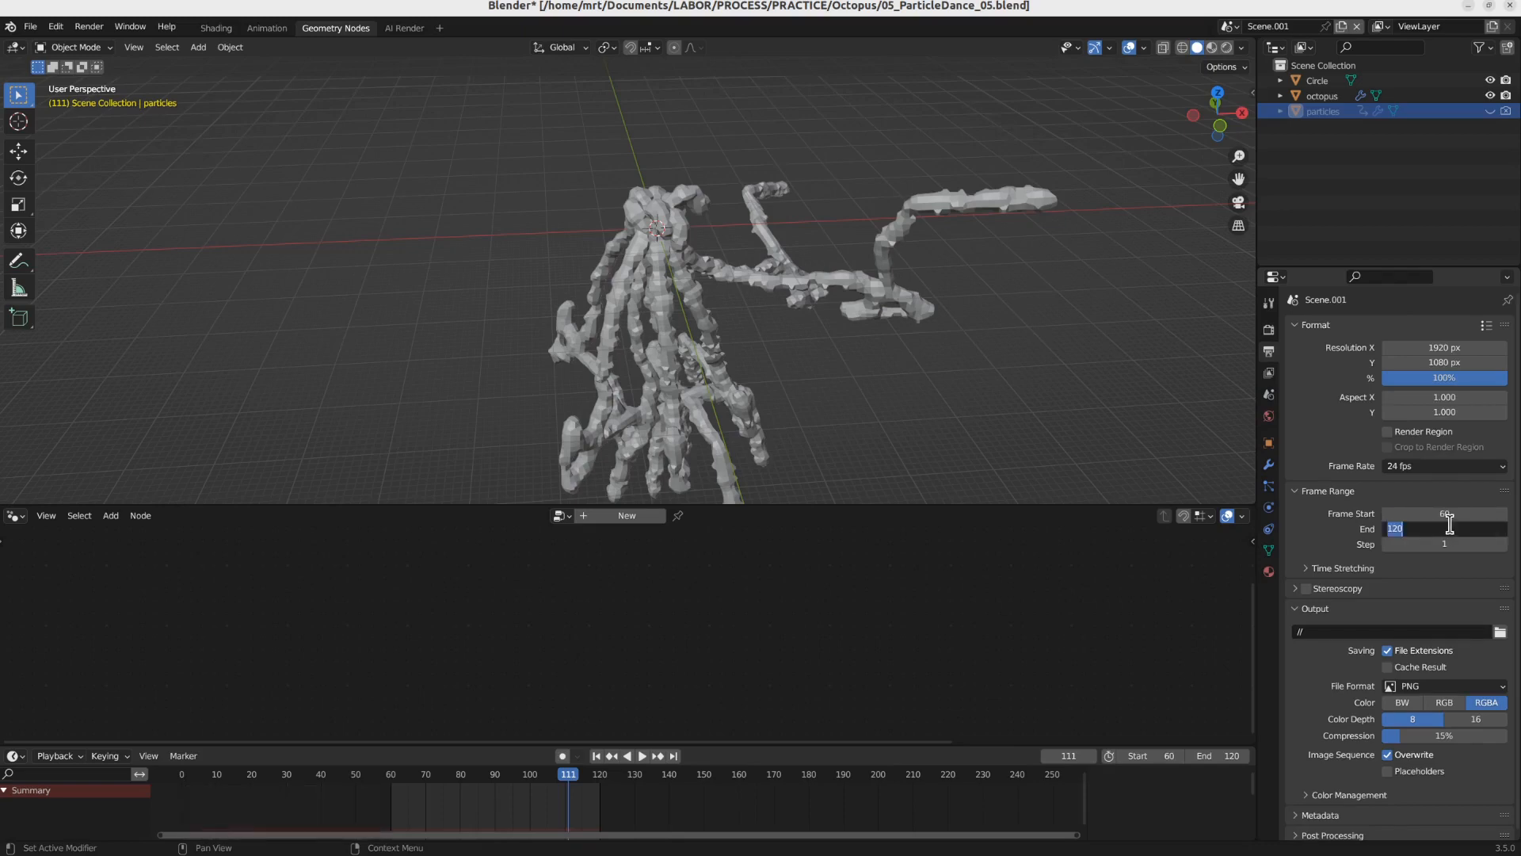
key(Return)
click(391, 777)
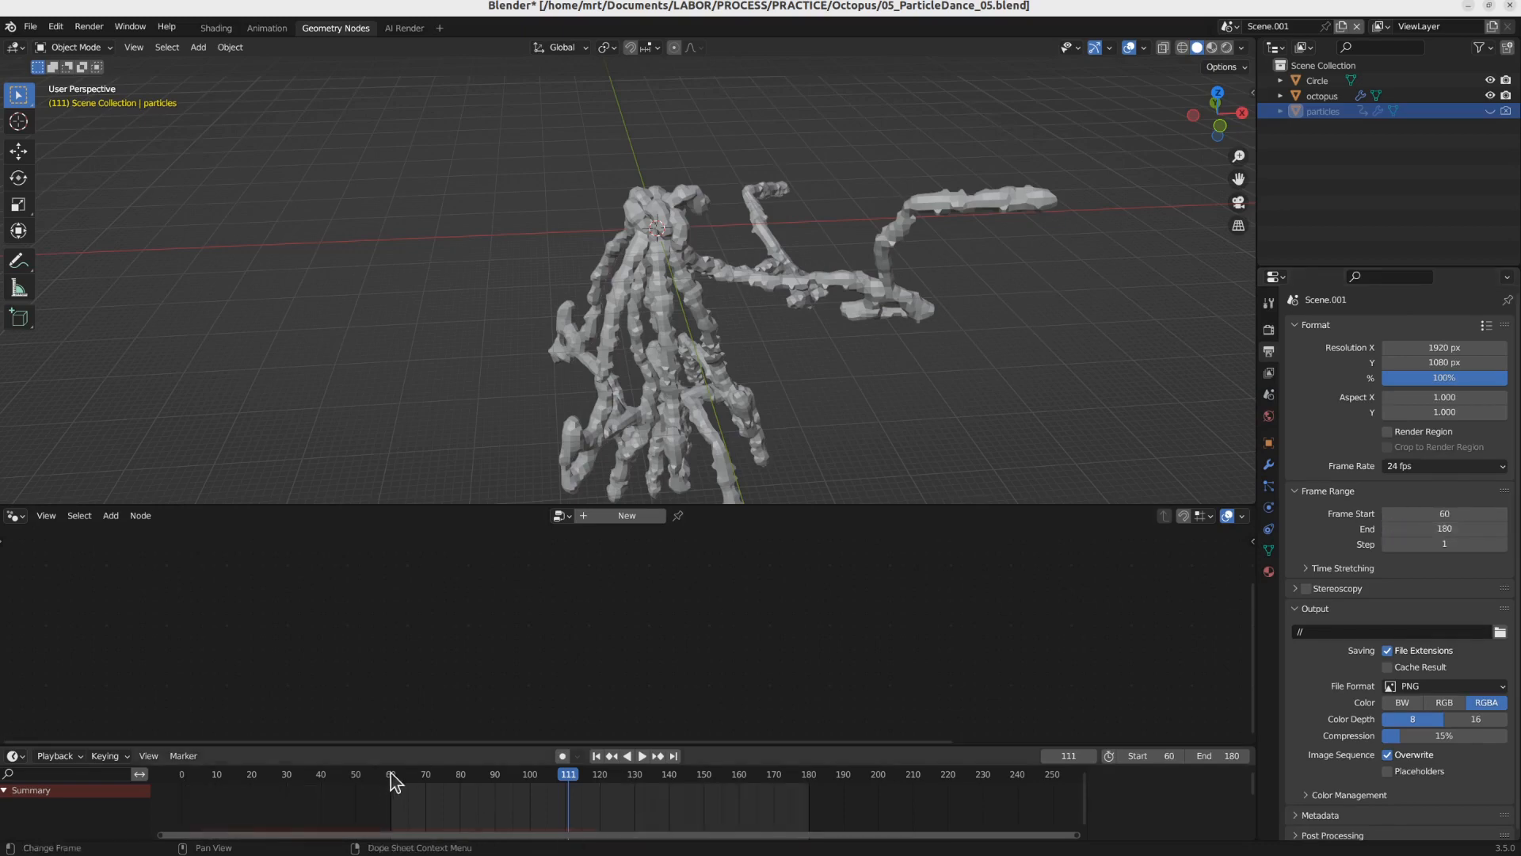
key(space)
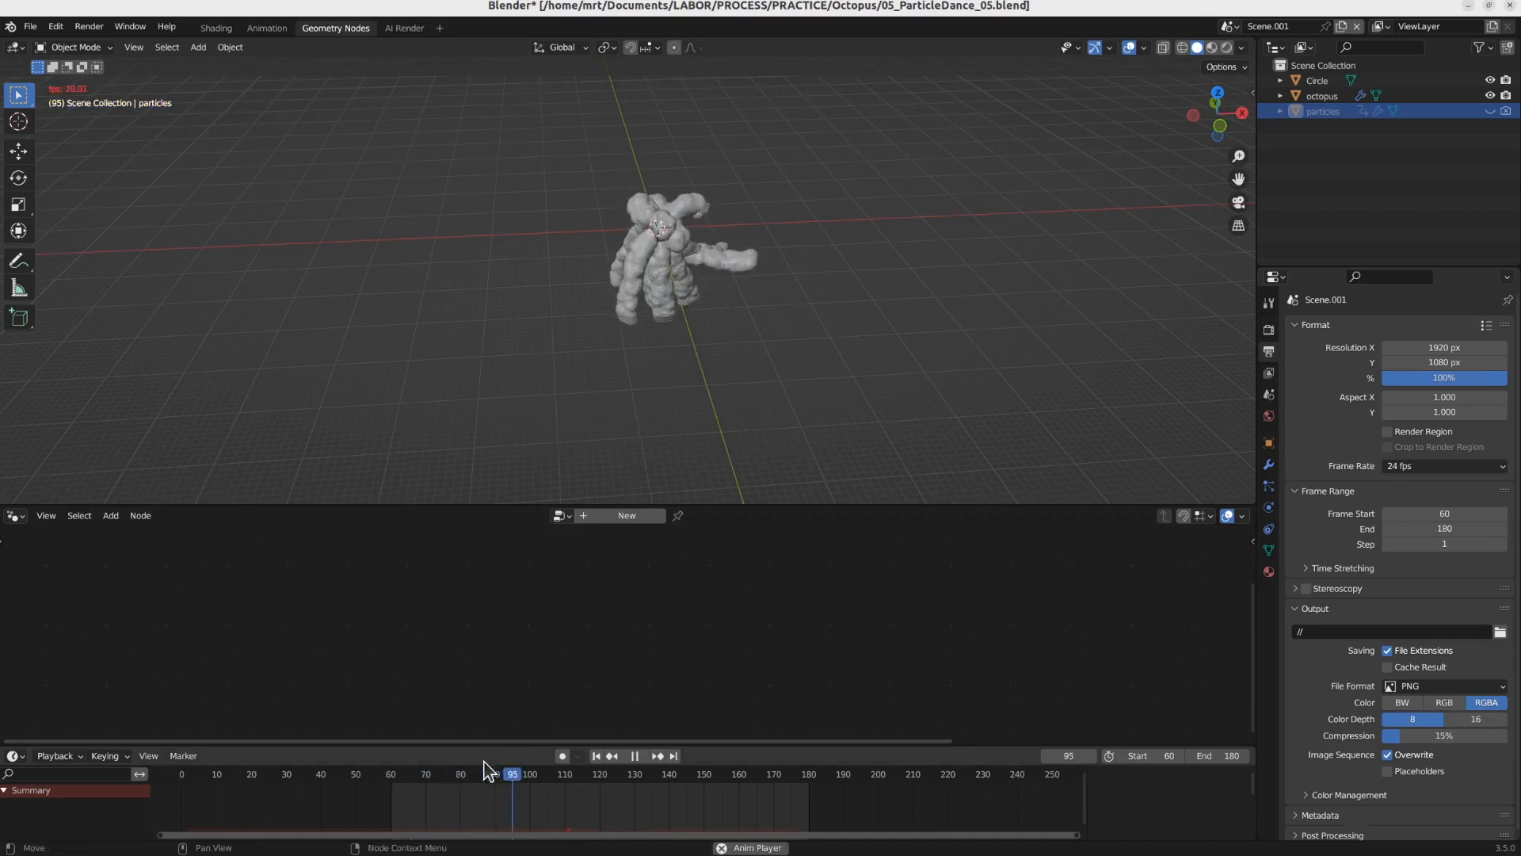
click(397, 779)
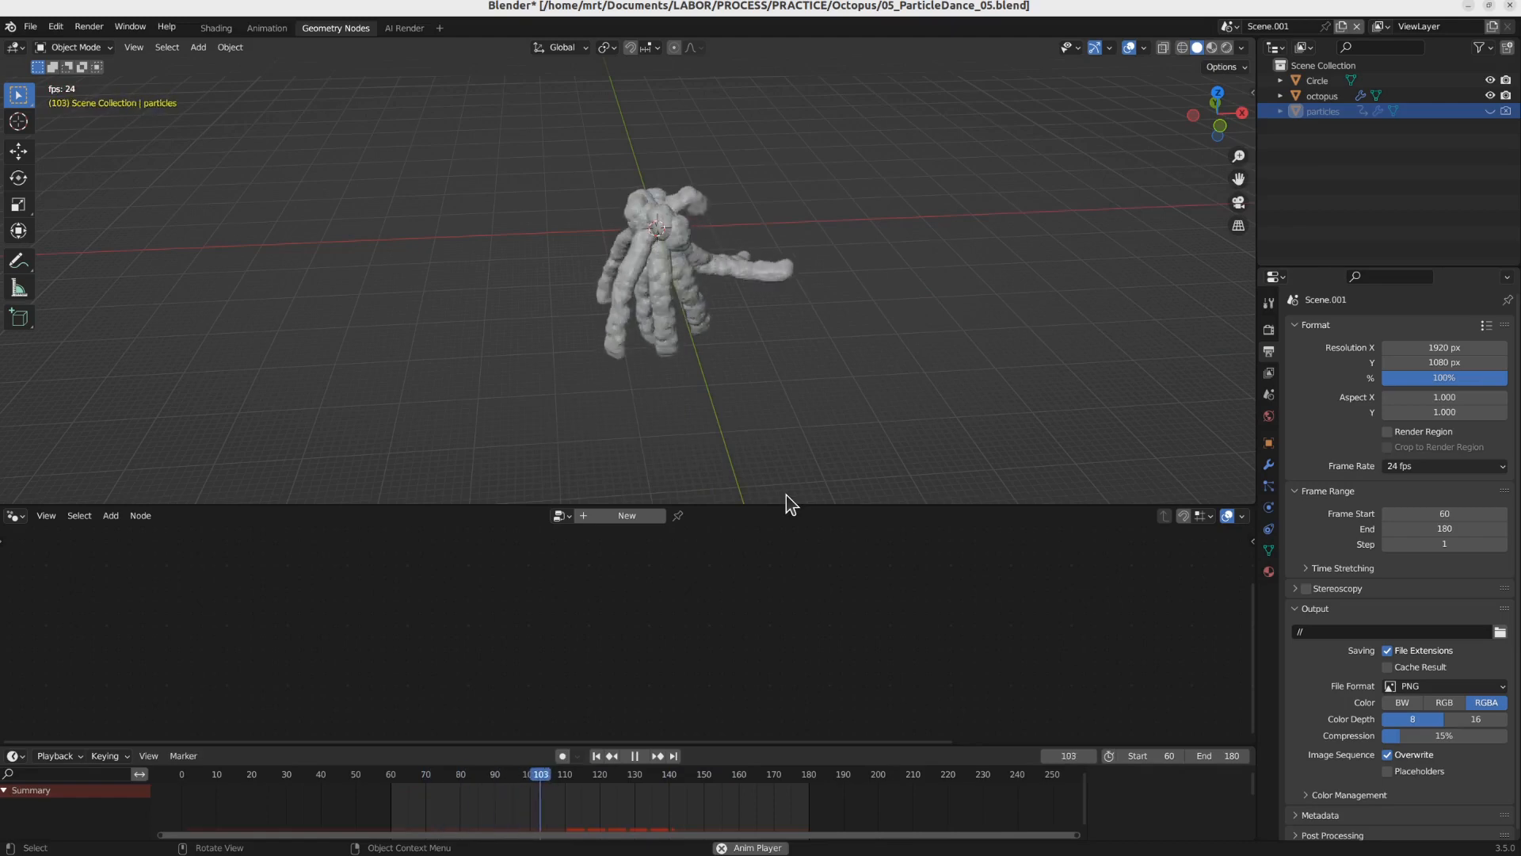
key(space)
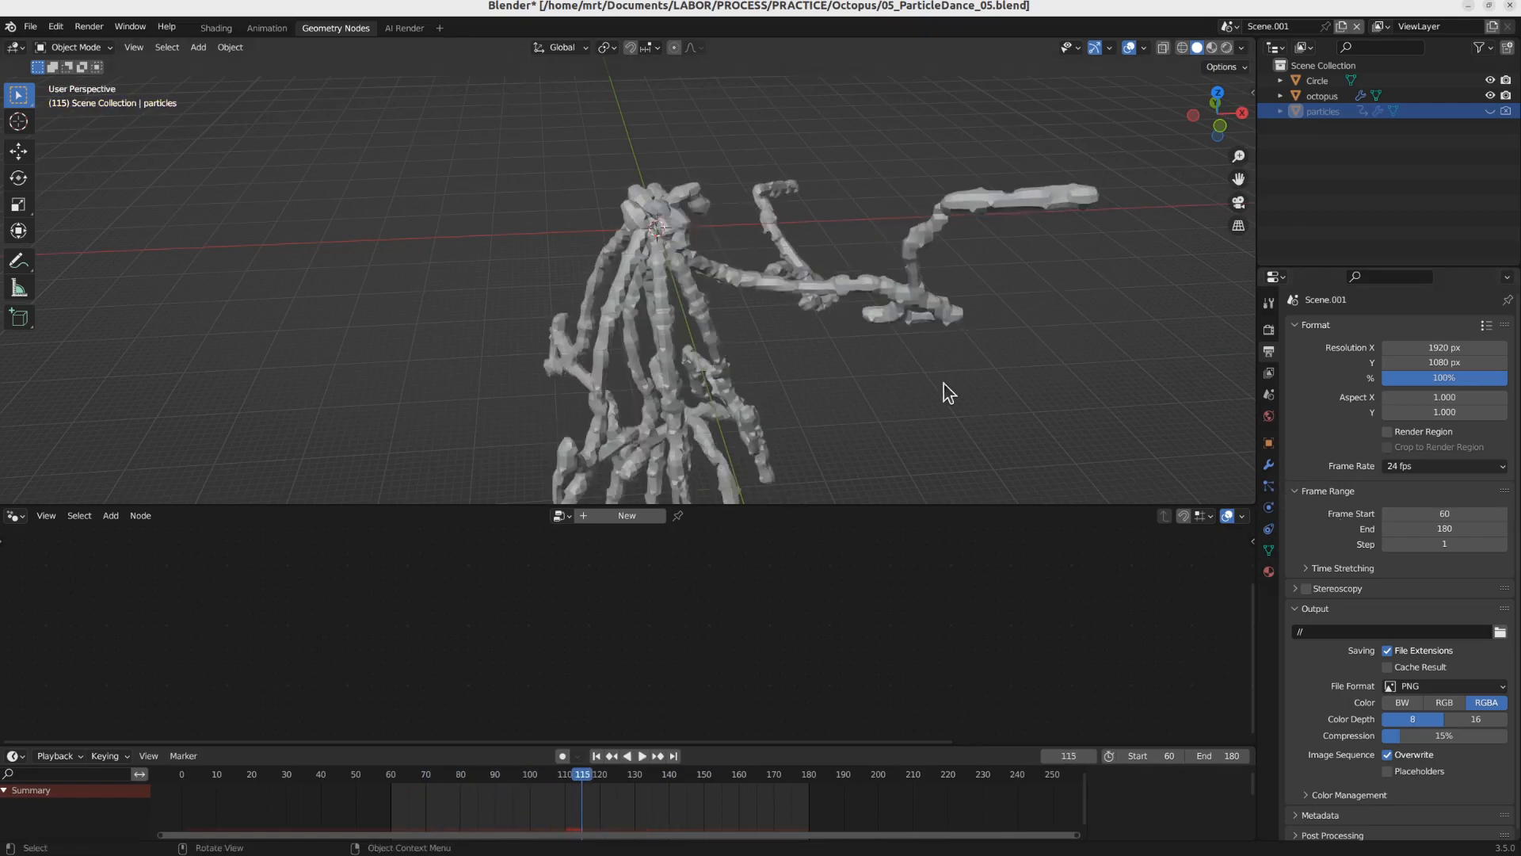
Step: Set the emission Lifetime of the particles object's particle system to 60 and preview the animation from the first frame
click(1268, 486)
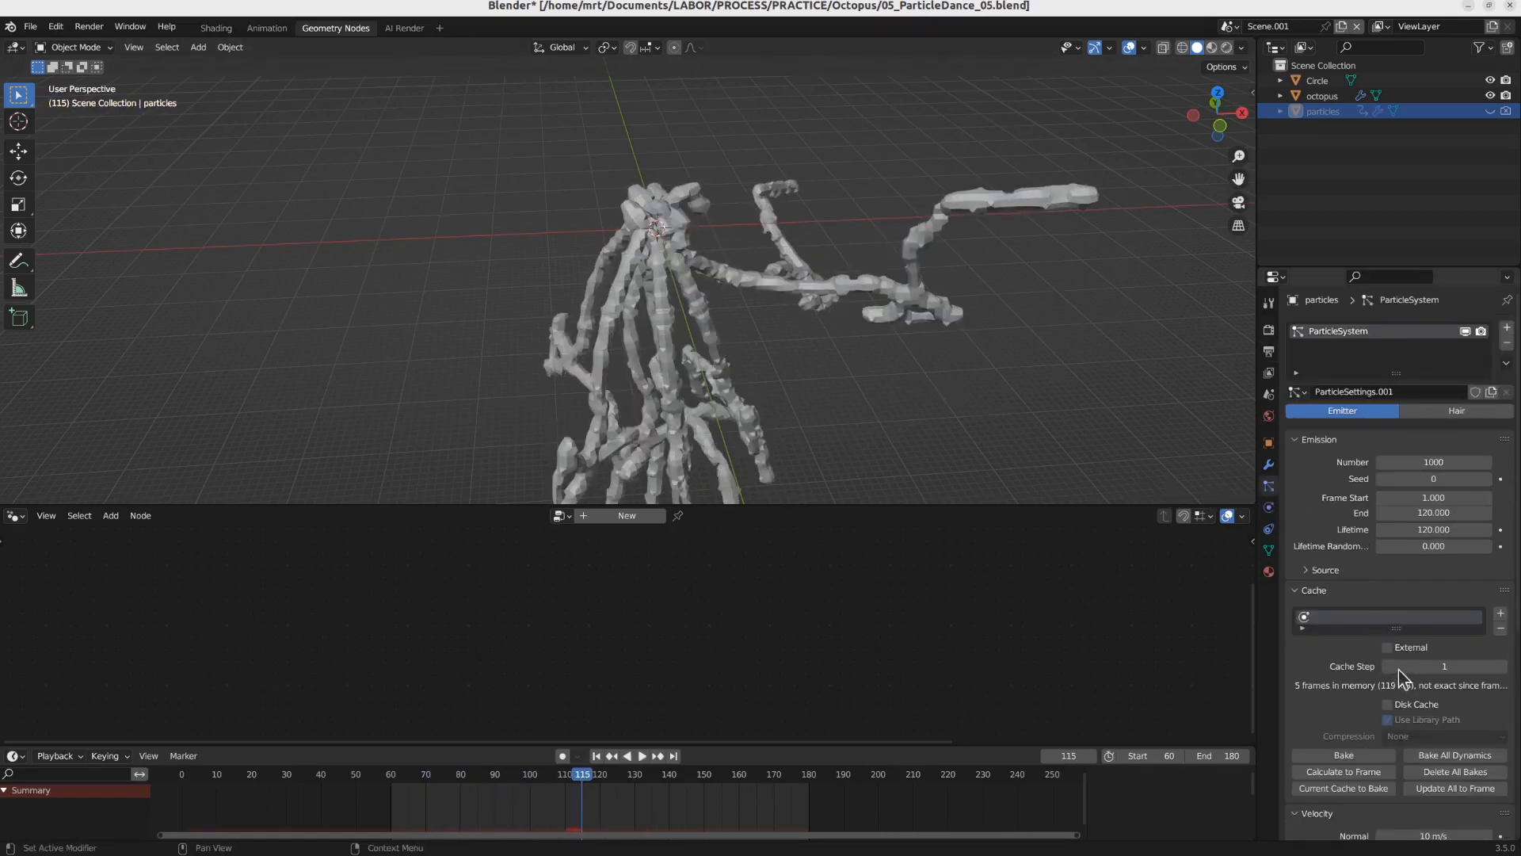
click(1436, 529)
text(60)
key(Return)
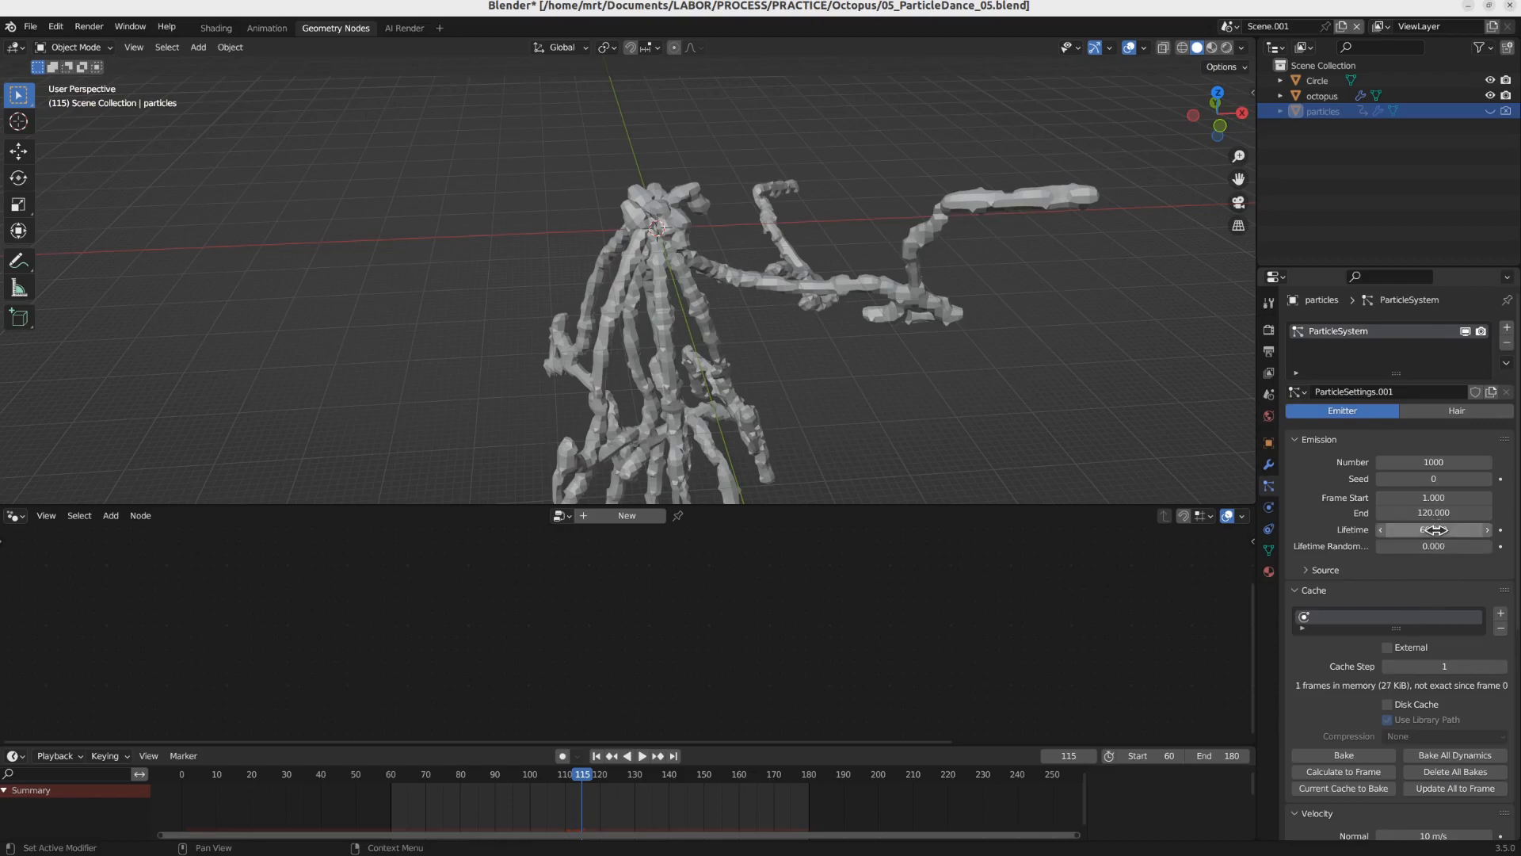
click(642, 756)
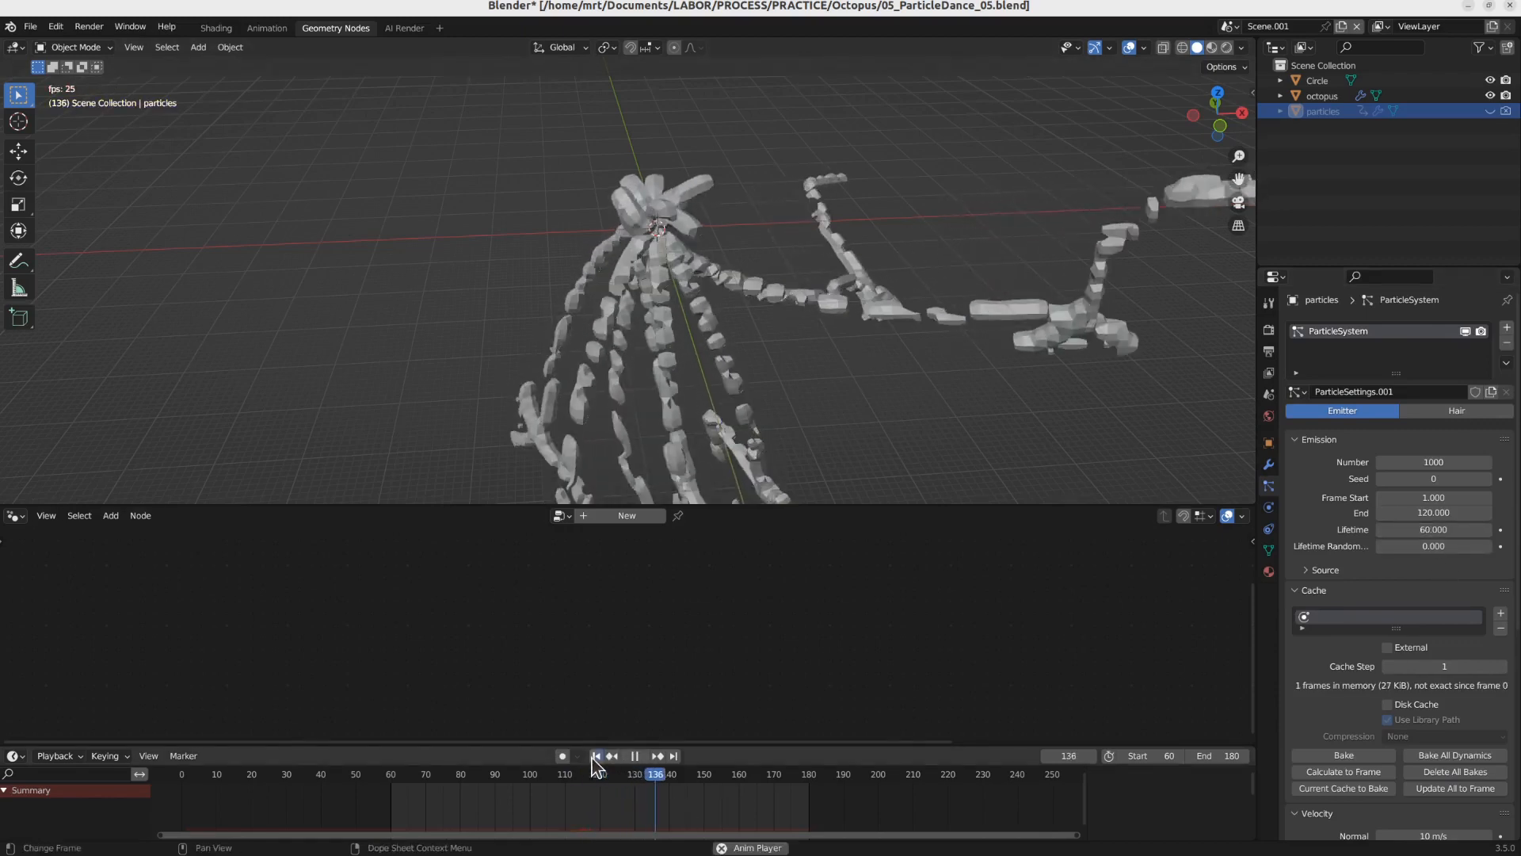
click(596, 755)
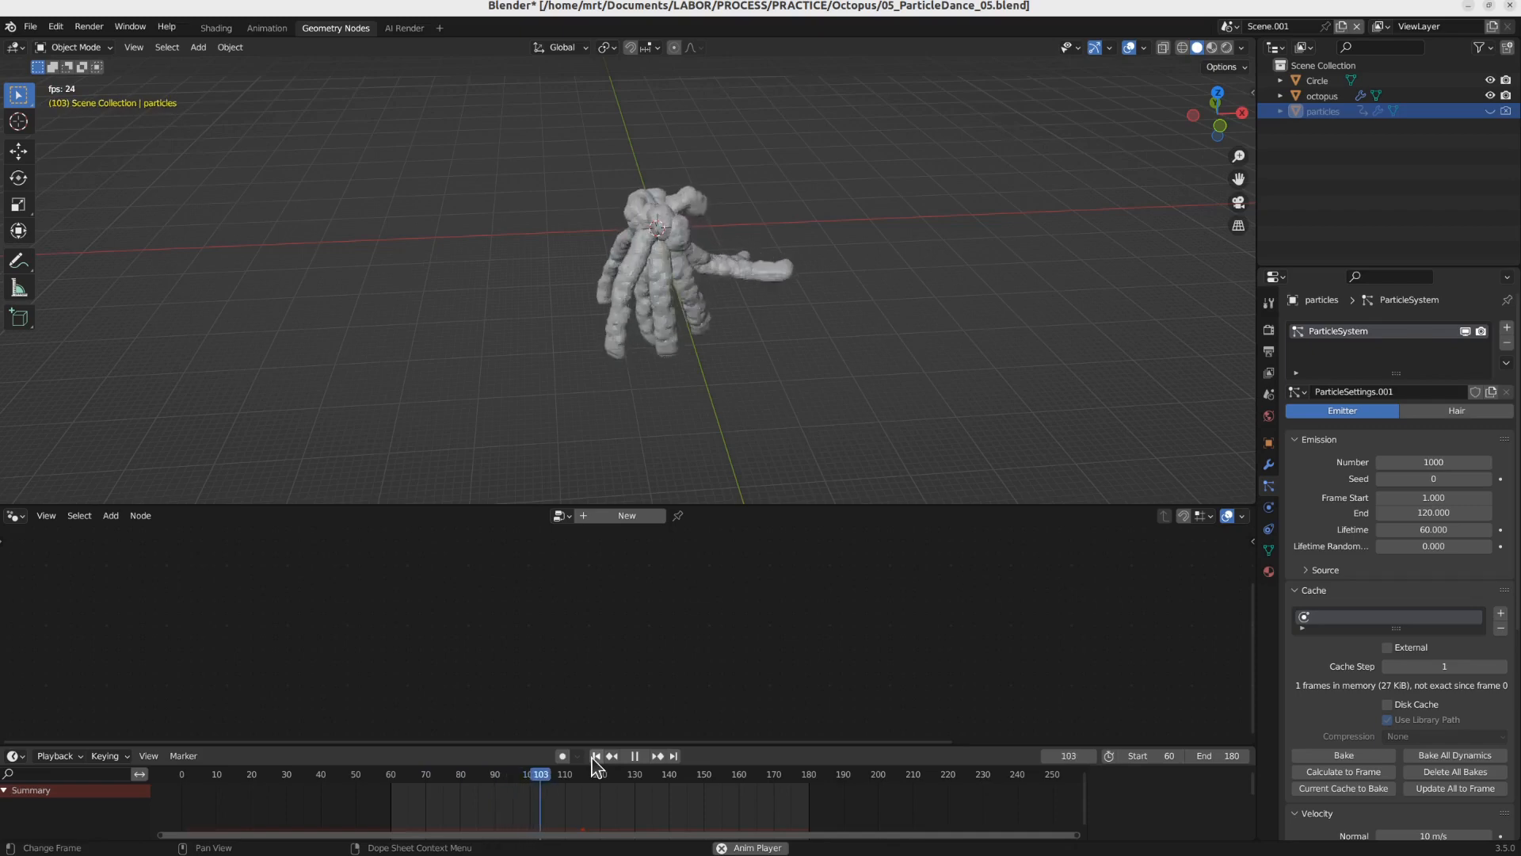
key(space)
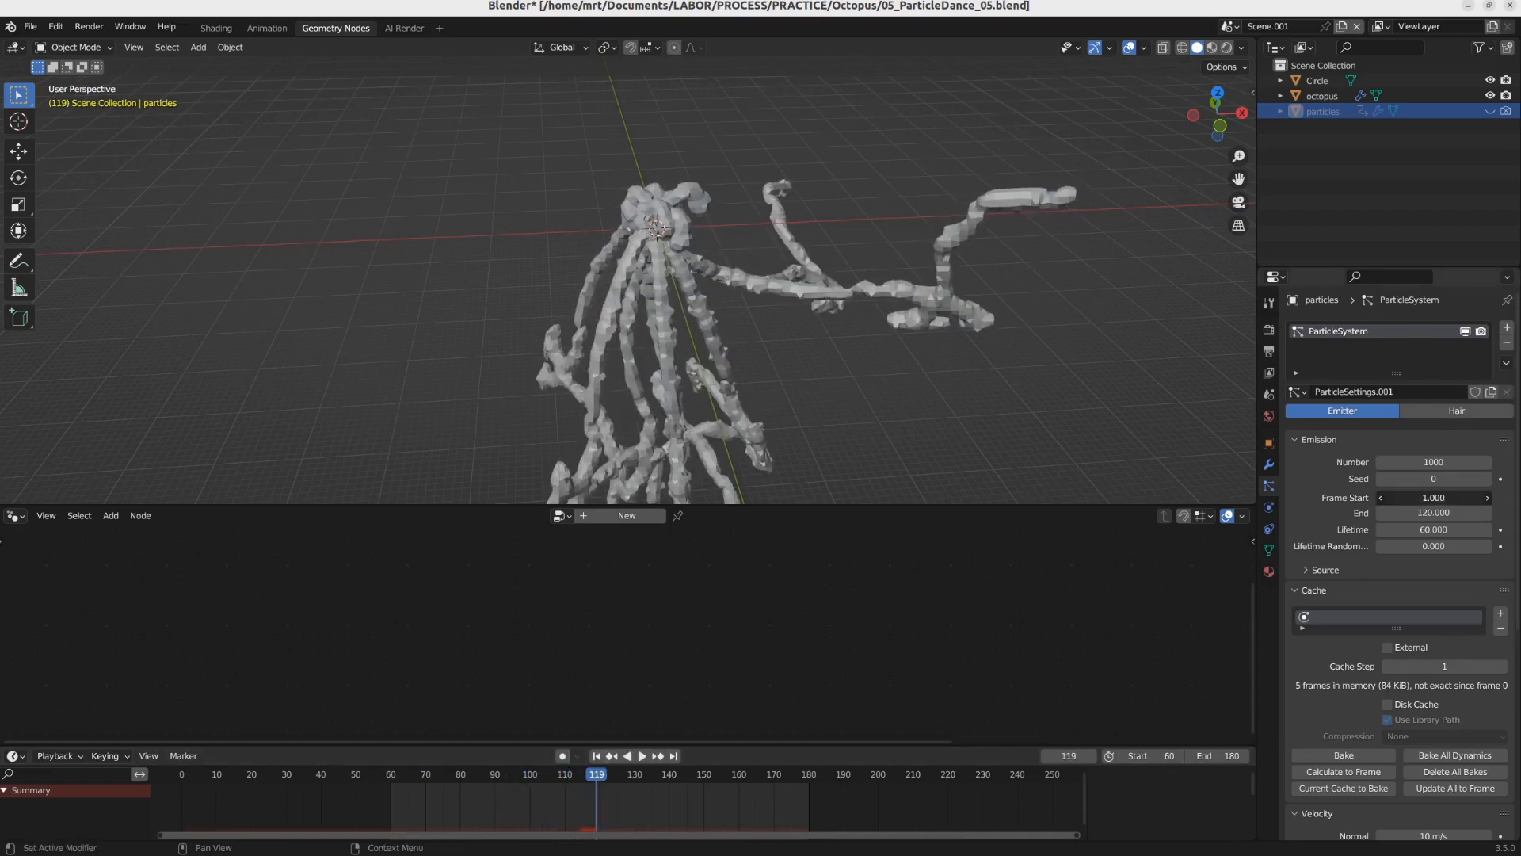
Step: Set the particle emission's Frame Start to 60 and replay the animation from near the start of the range
key(Return)
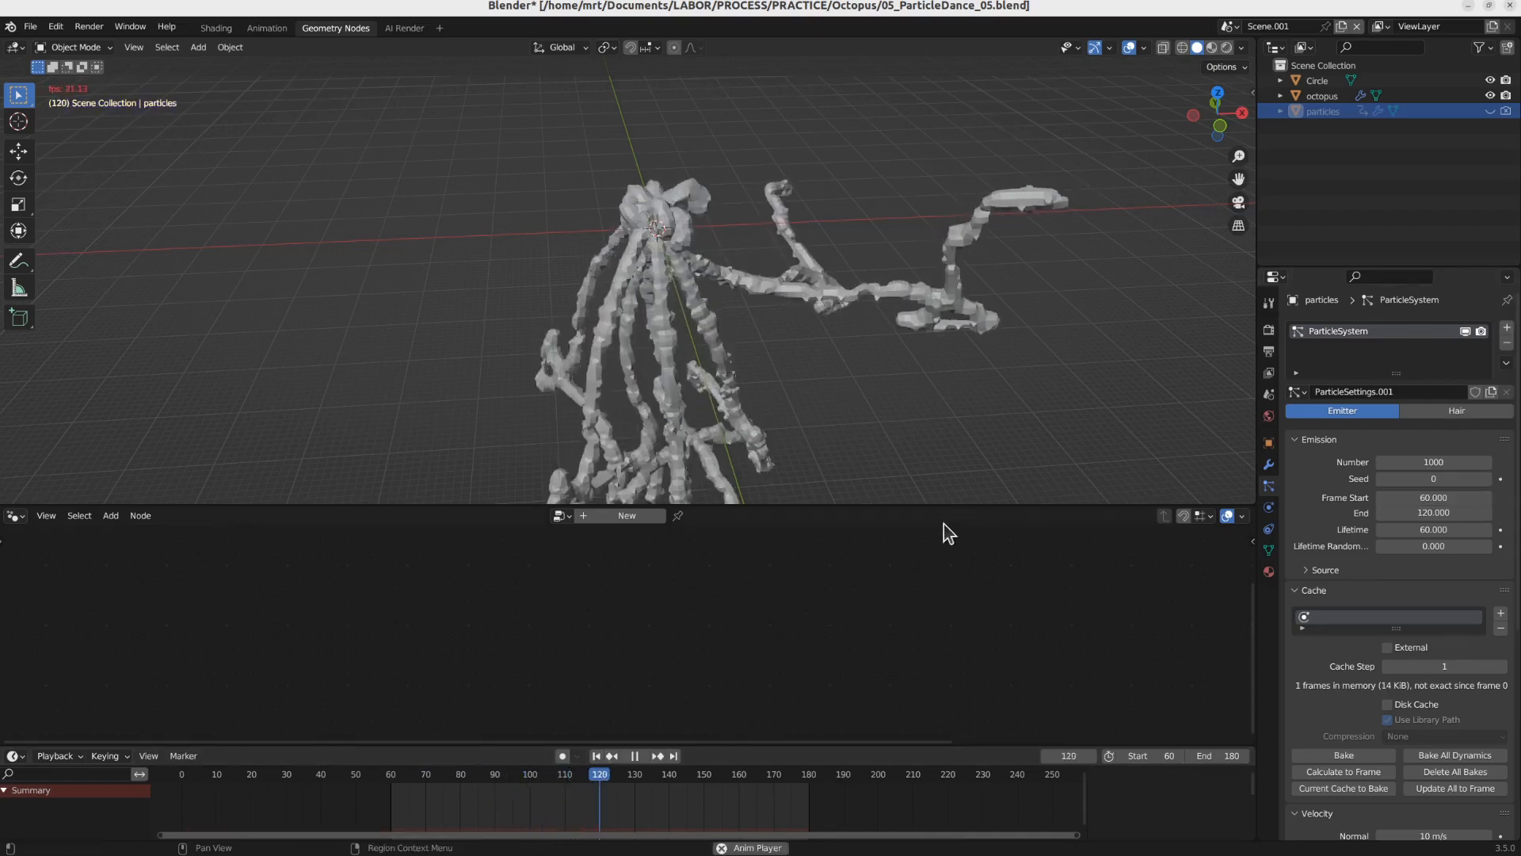
key(space)
click(407, 778)
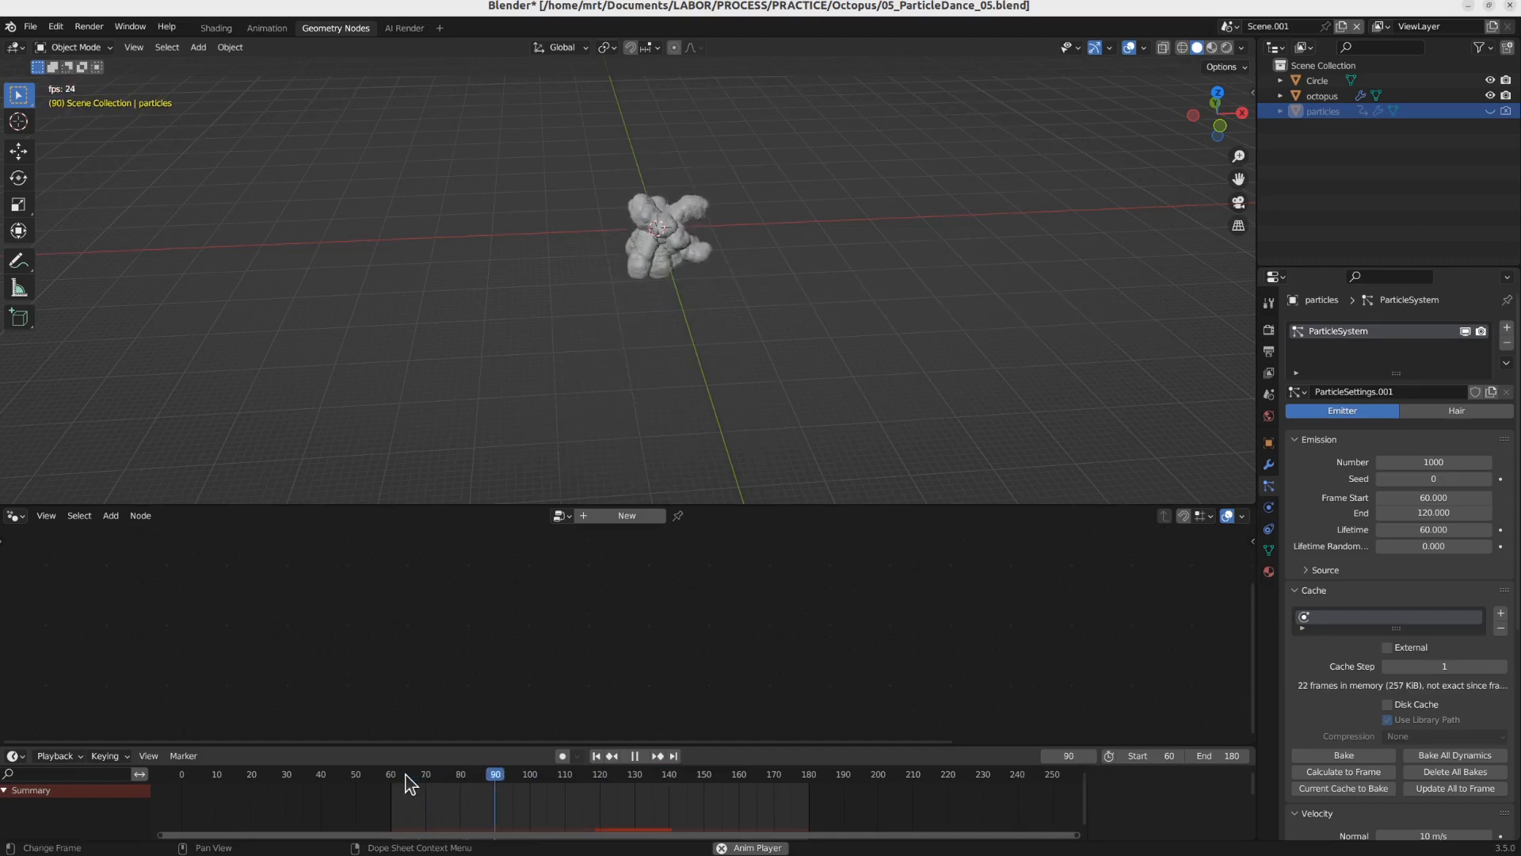
Step: Bake the particle system's cache and play the baked animation
click(1329, 755)
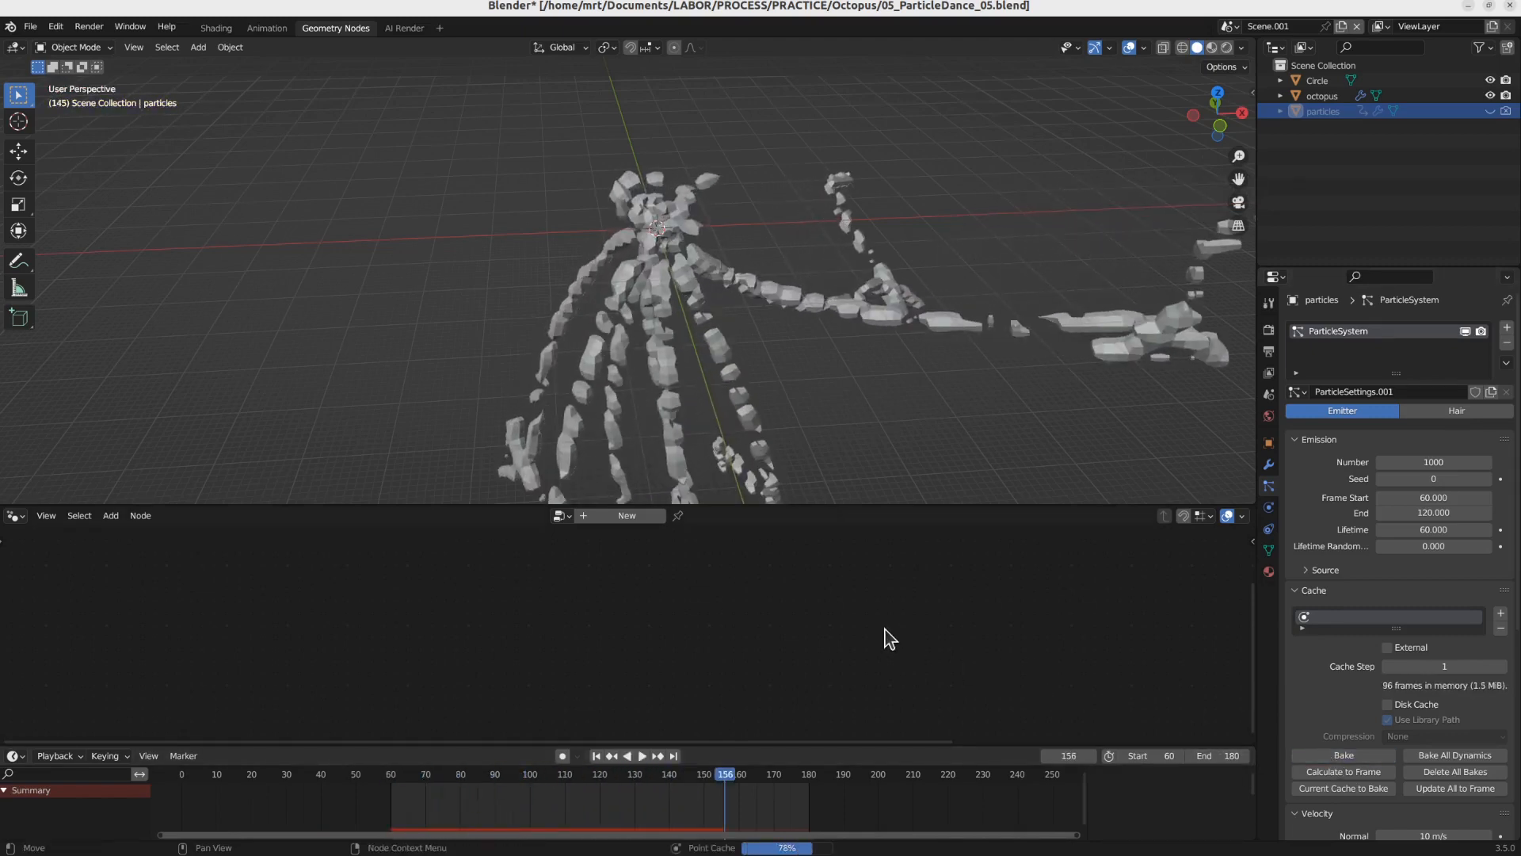
key(space)
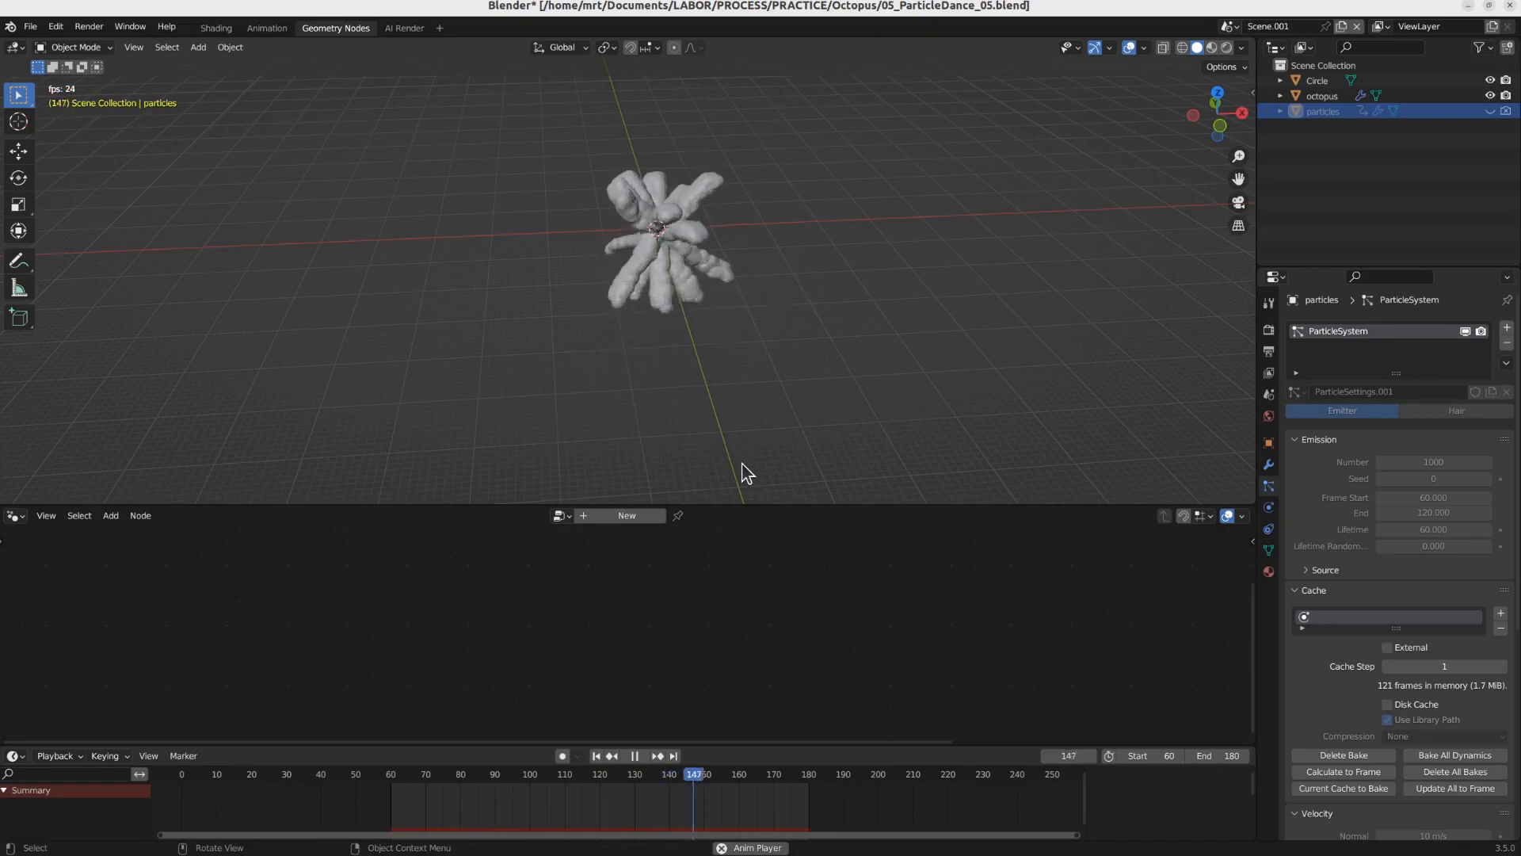
key(space)
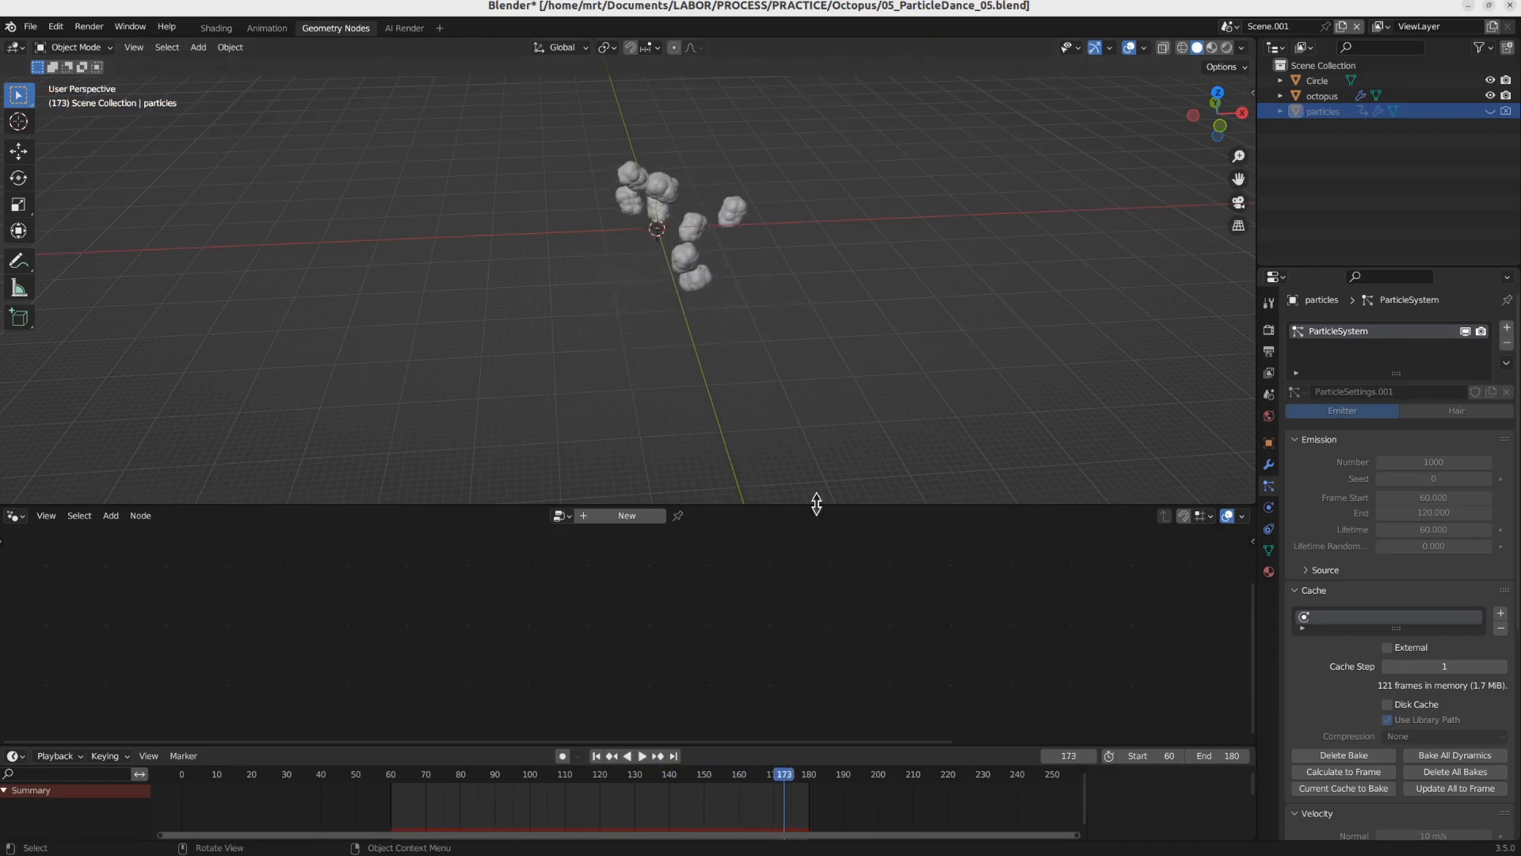
Step: Delete the particle bake and set the emission End to 180
click(1359, 754)
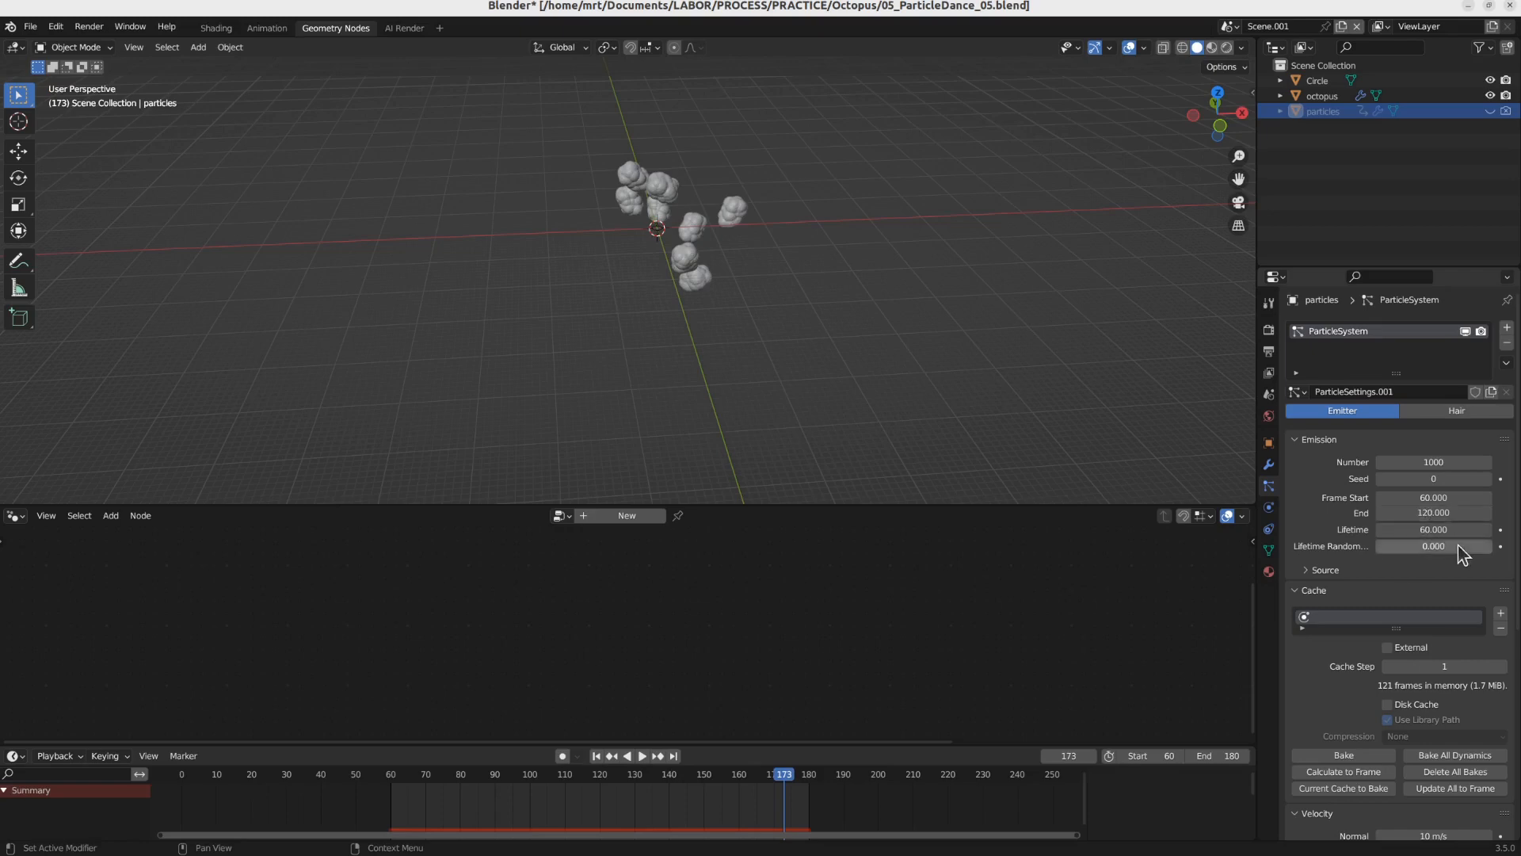
click(1452, 515)
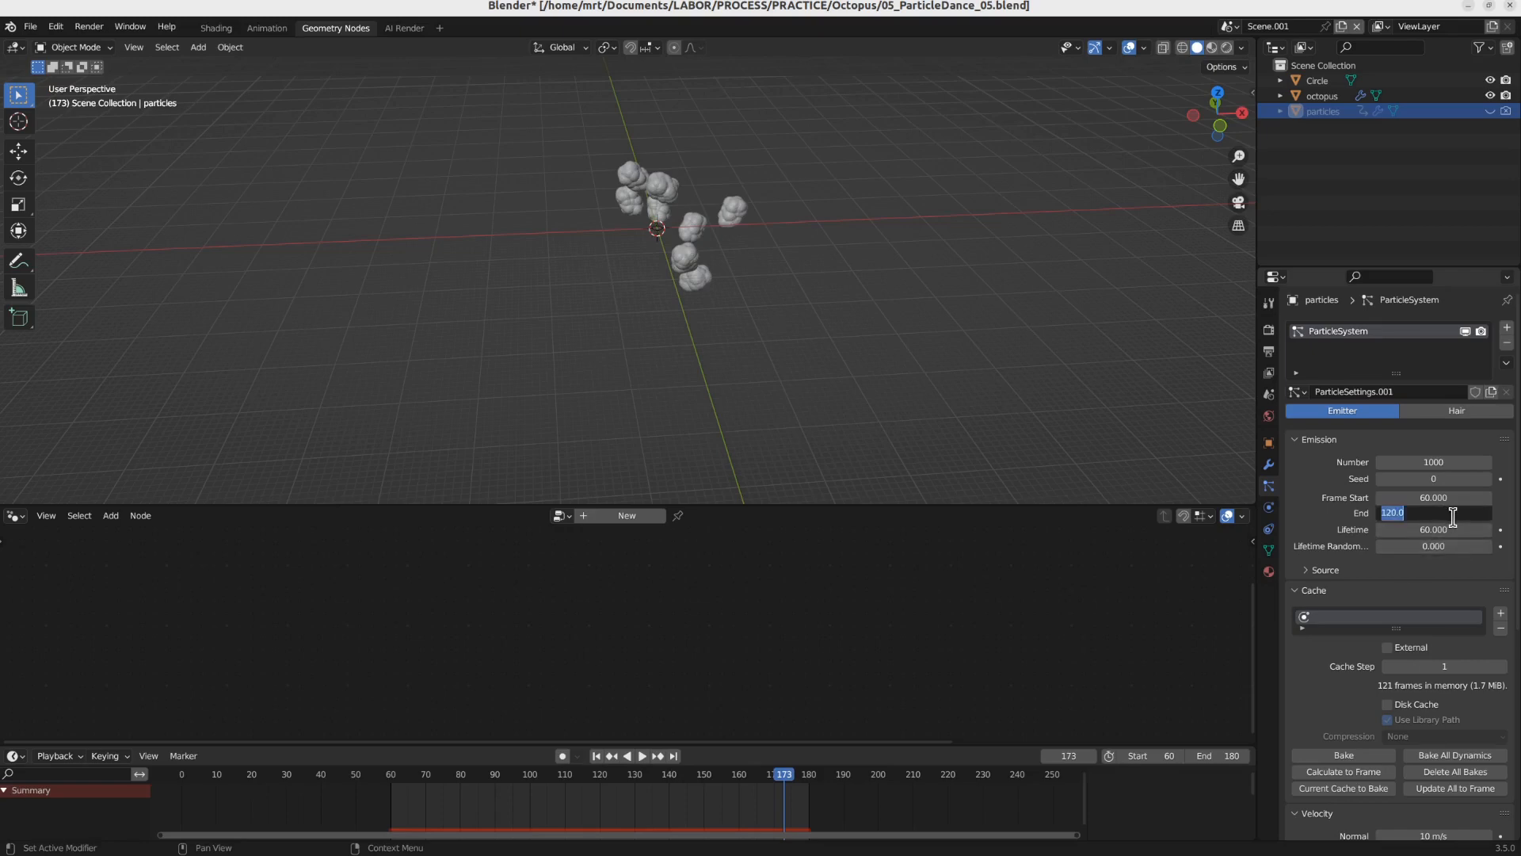
key(Return)
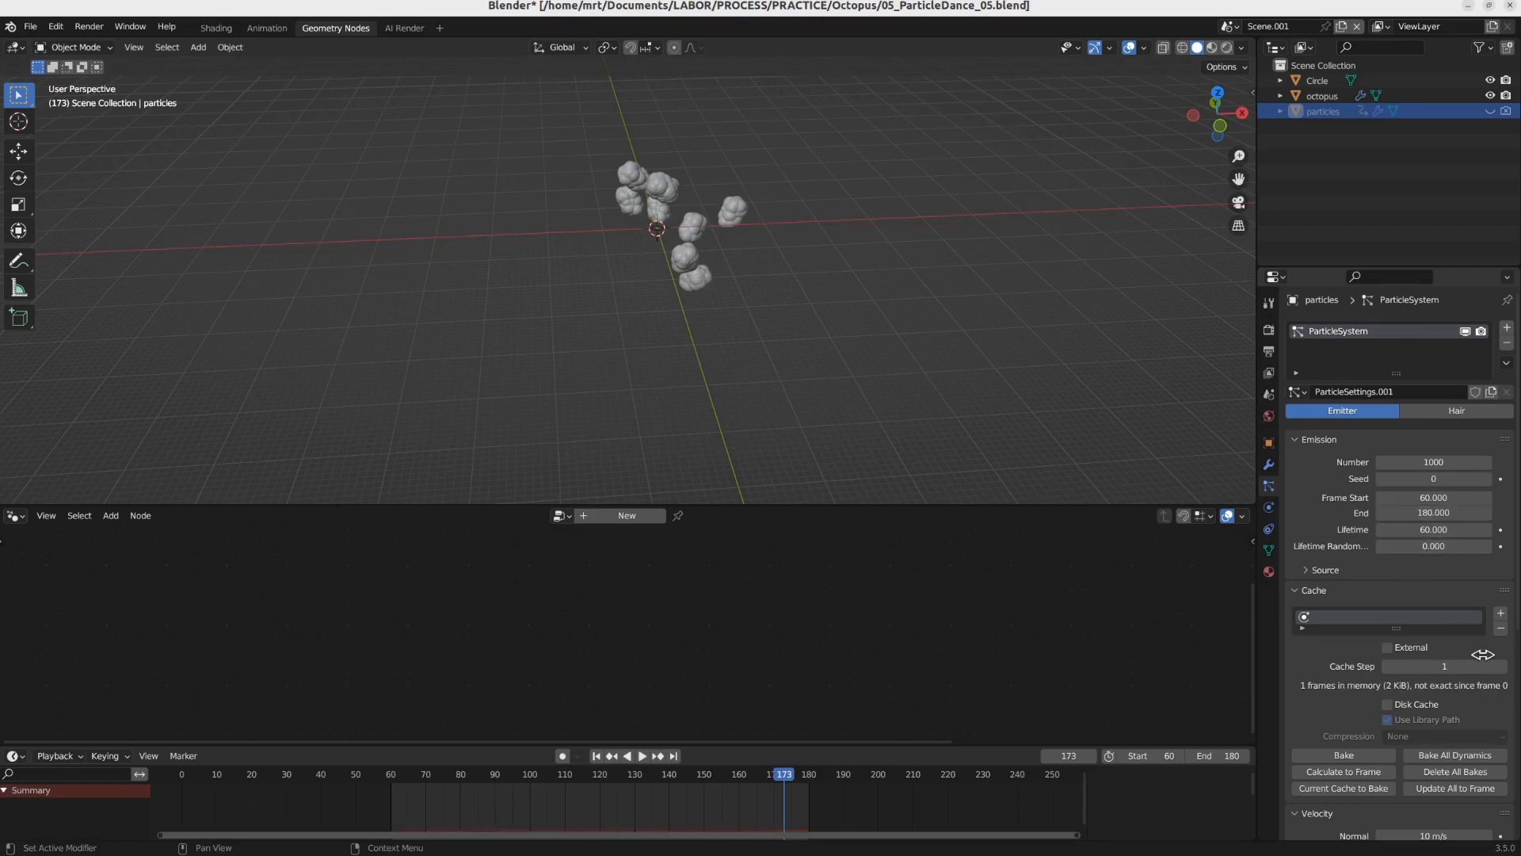
Step: Bake the particle cache again with the new emission End and check the octopus along the timeline
click(1375, 753)
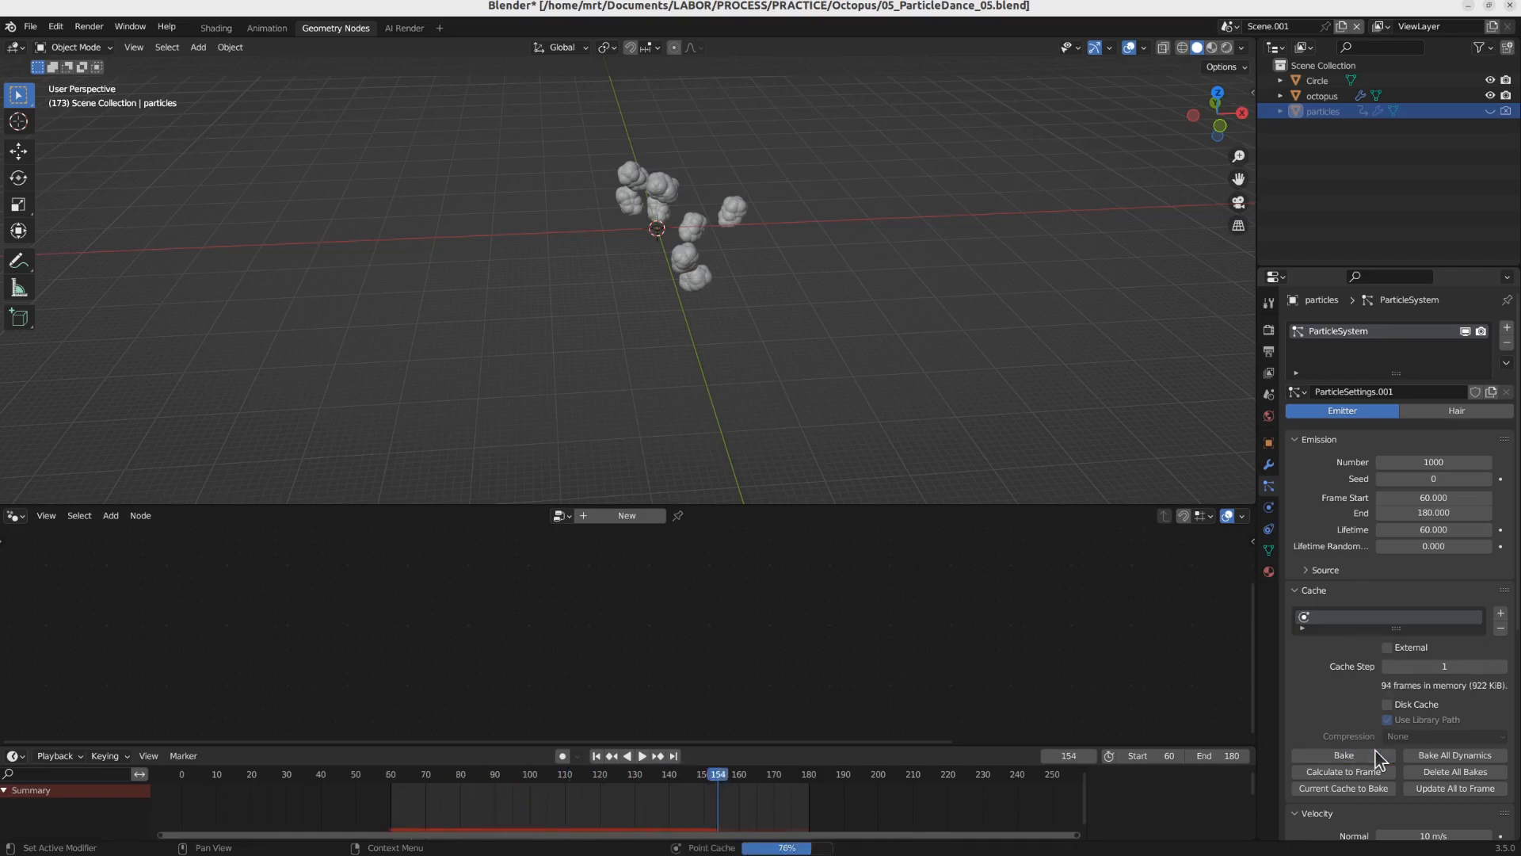
drag(613, 787, 686, 792)
key(space)
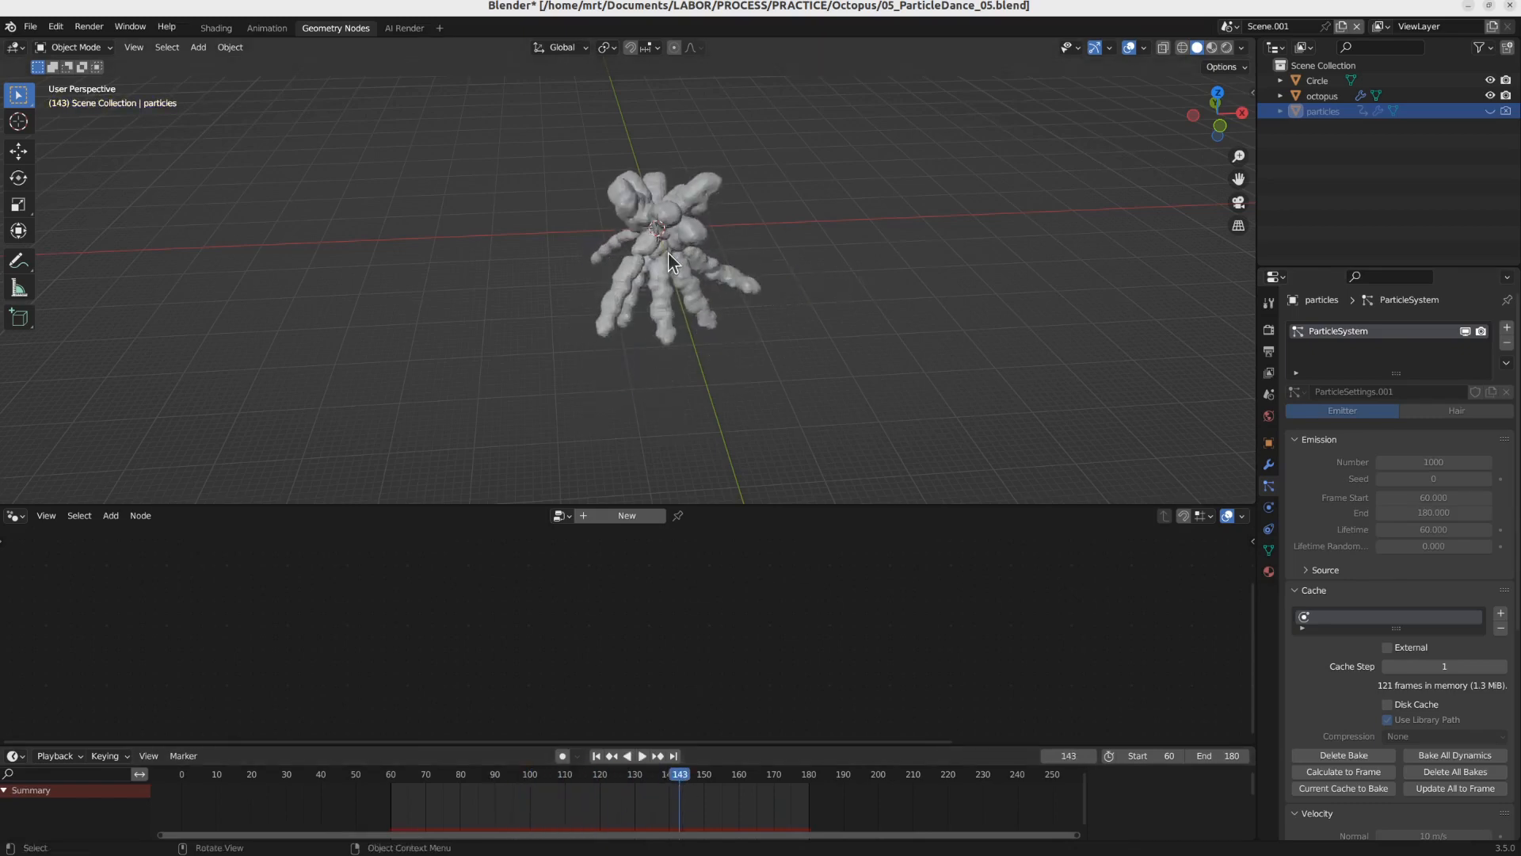
Step: Add a camera and align it to the front view of the octopus
key(shift+a)
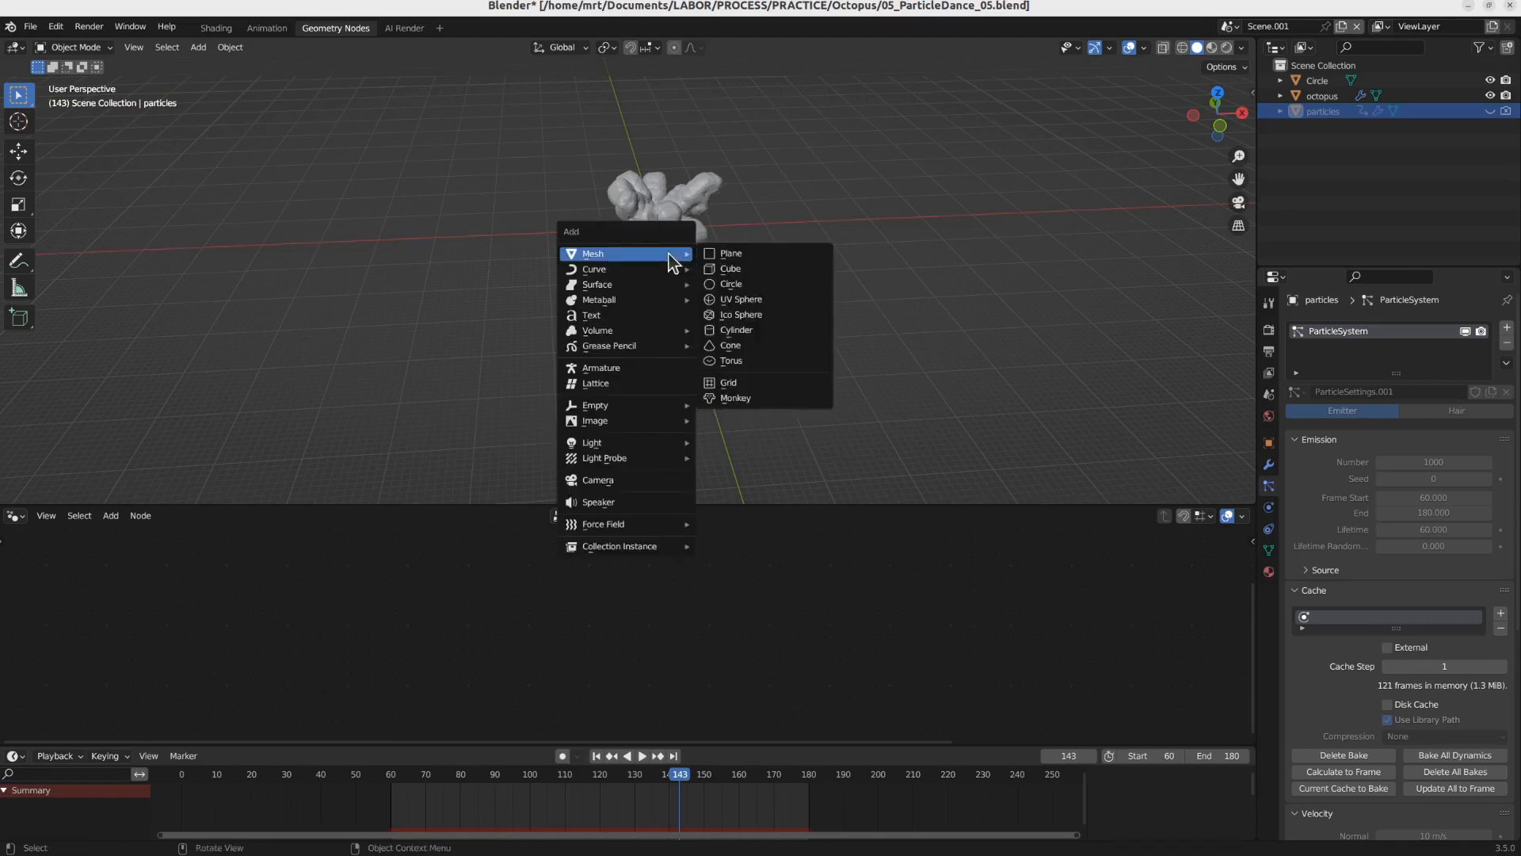
click(640, 481)
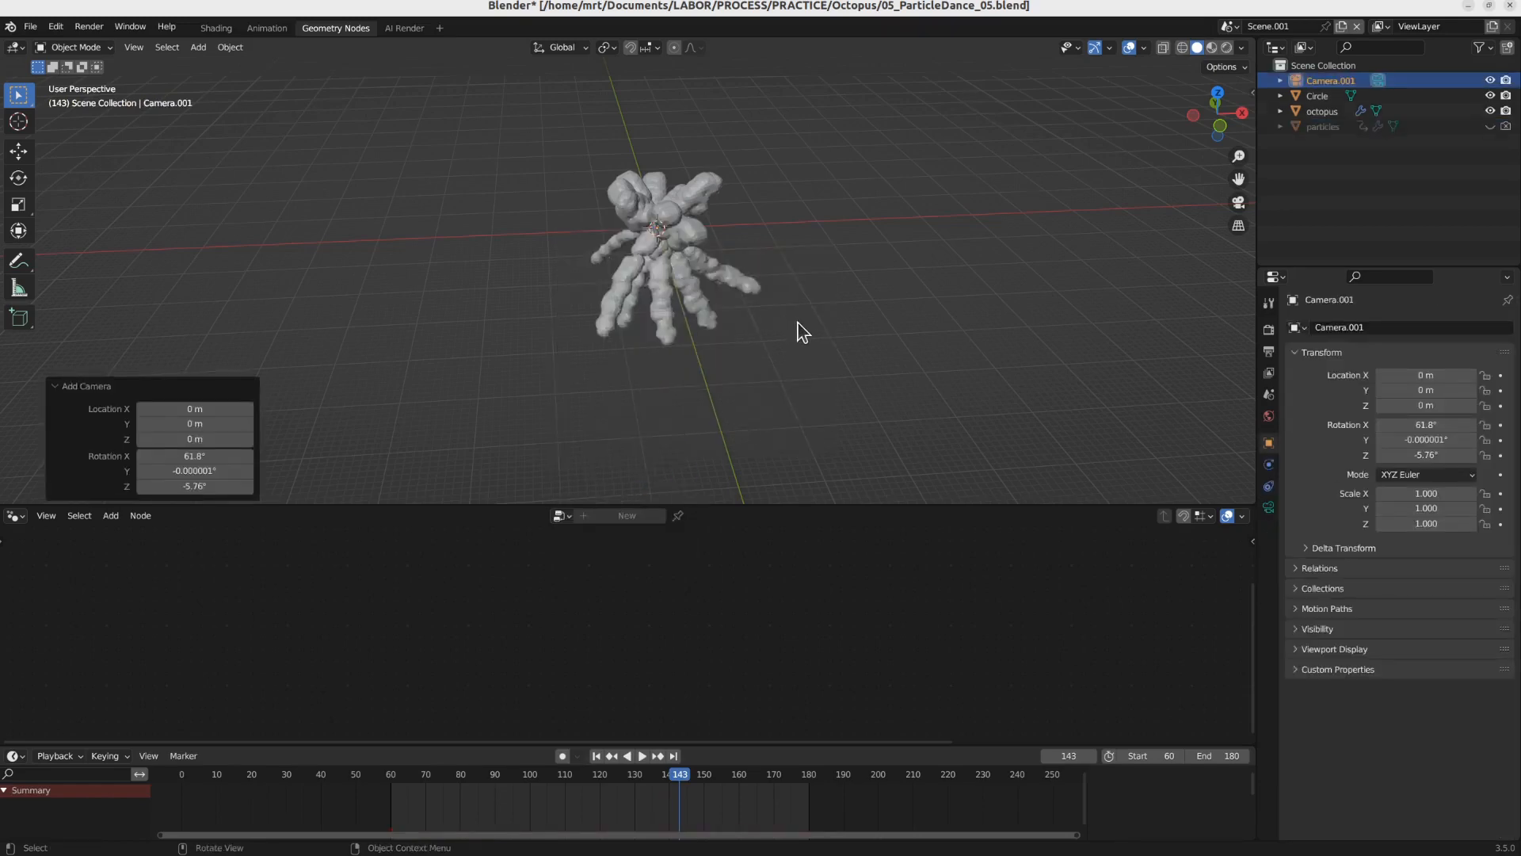
key(KP_1)
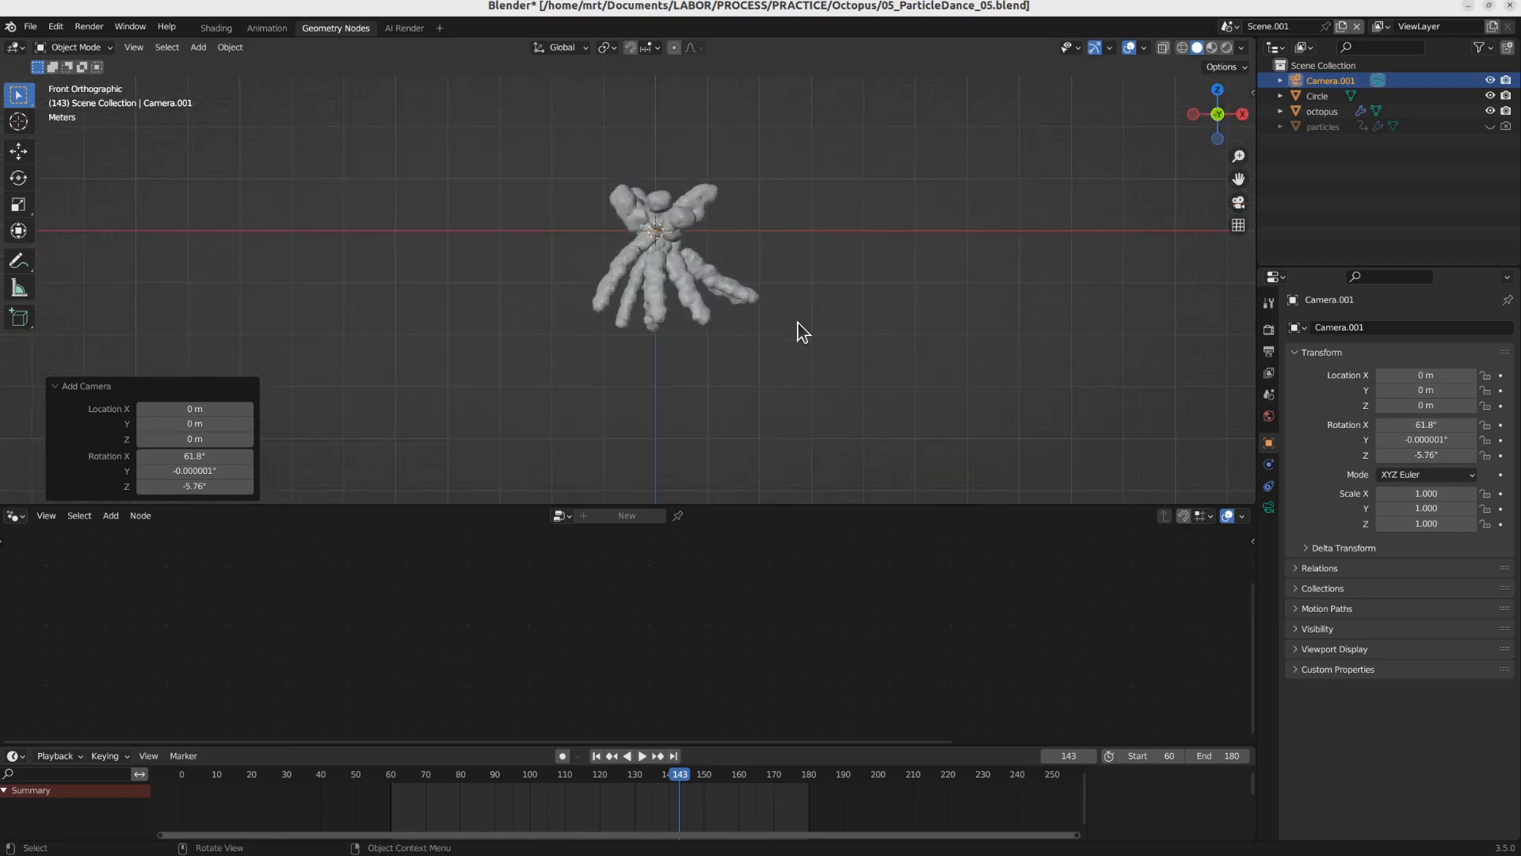
key(ctrl+alt+KP_0)
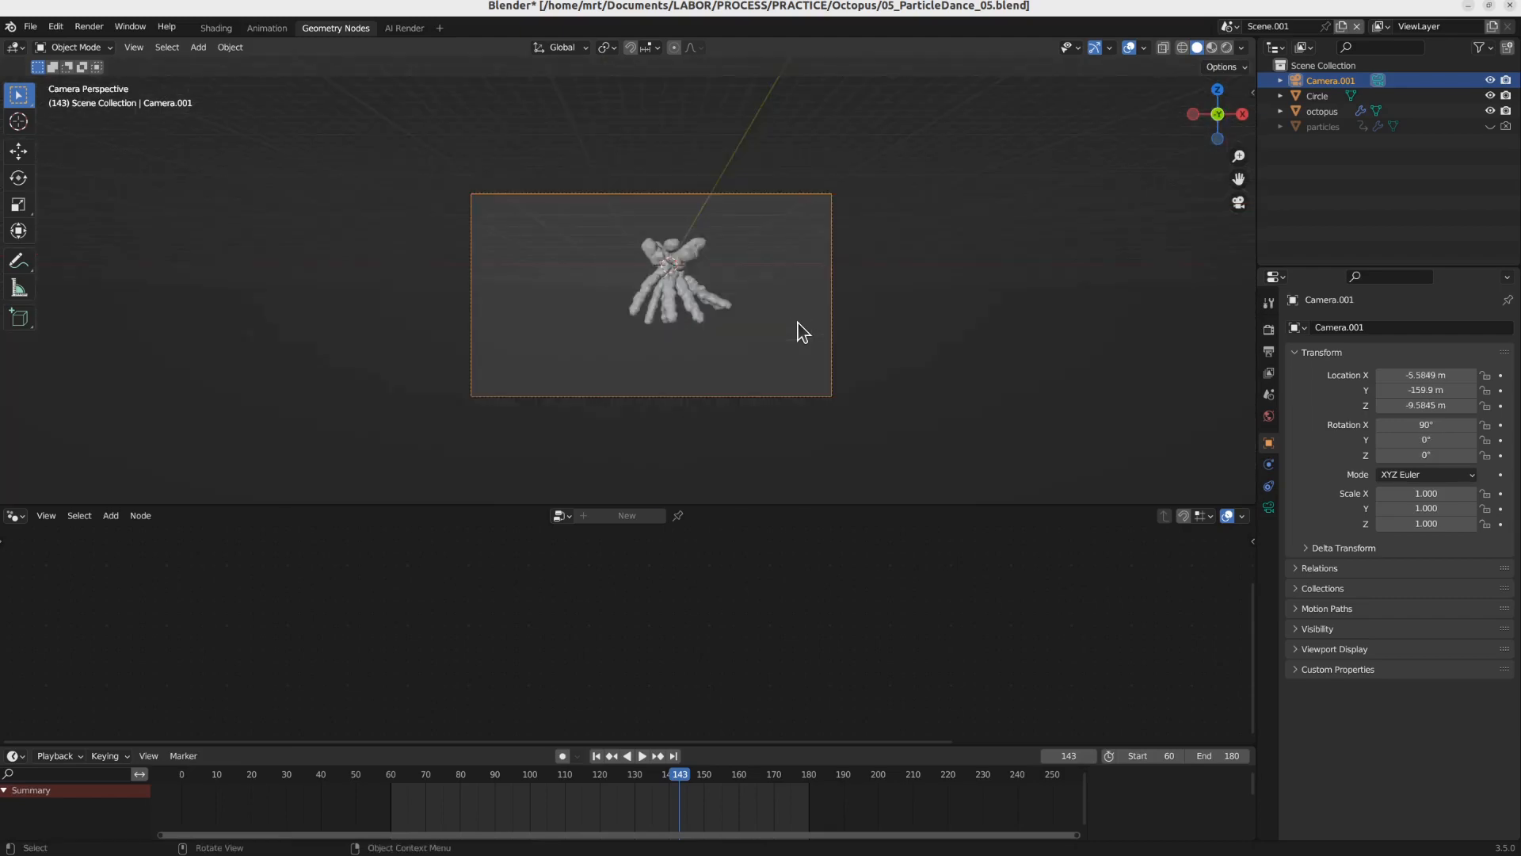
Step: Set the output resolution to 512 × 512 px
click(1269, 351)
drag(1433, 351, 1441, 363)
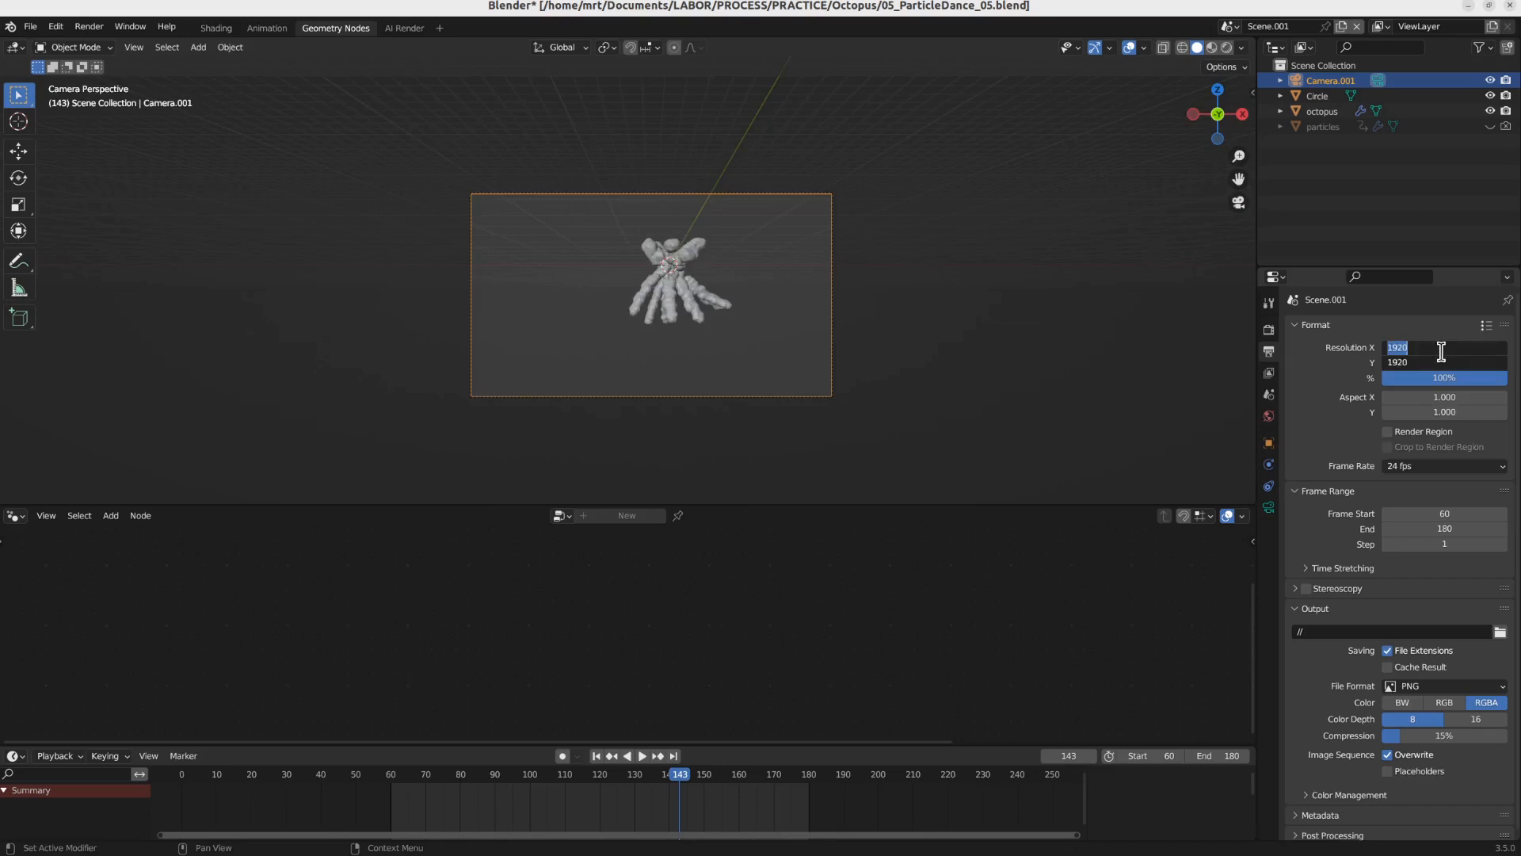
key(Return)
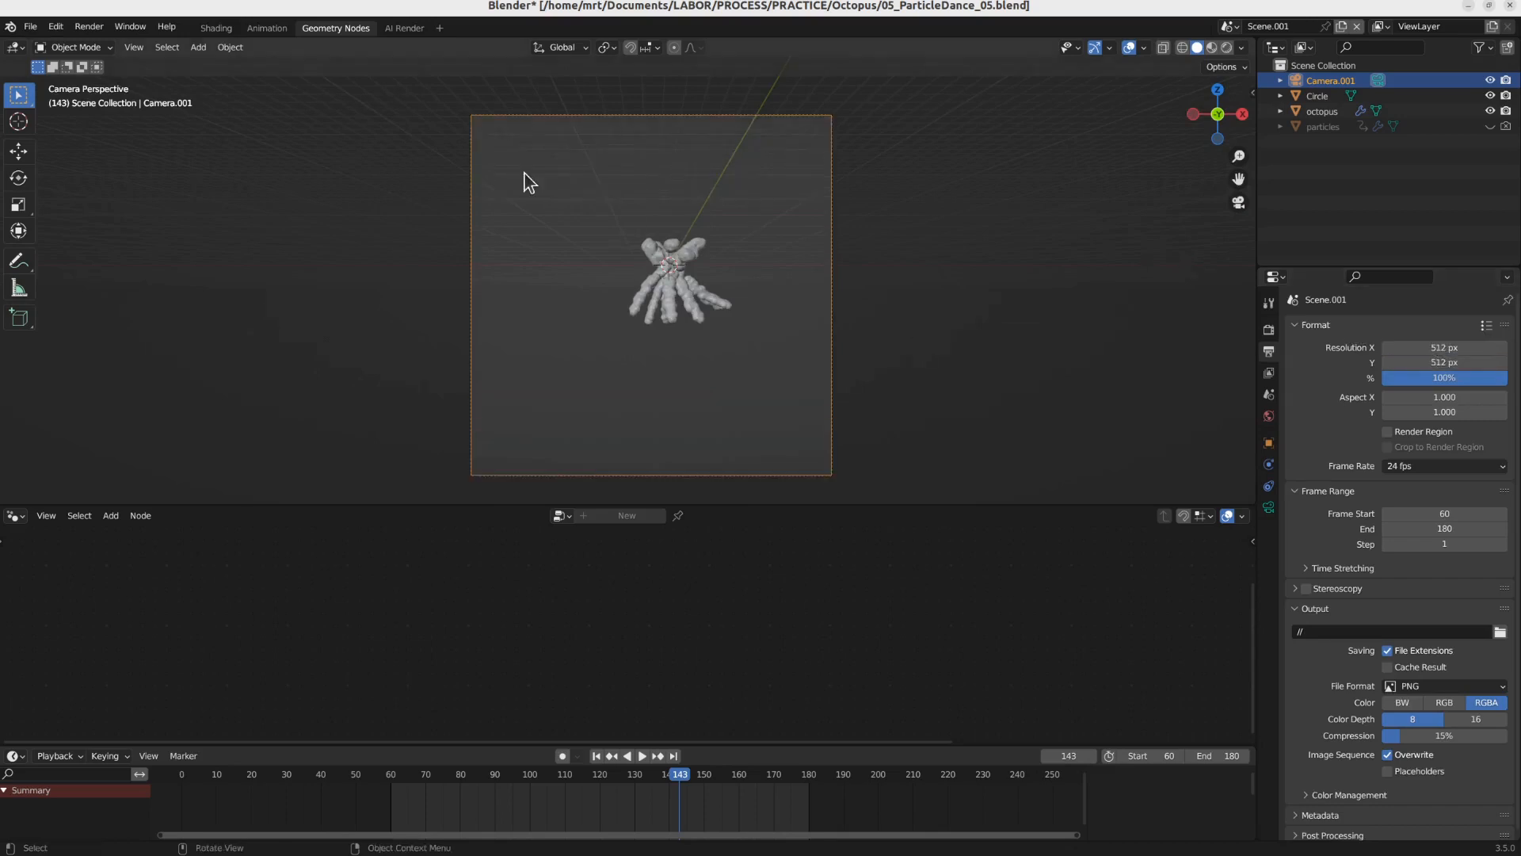
Step: Move the camera about 80.8 m along its local Z axis towards the octopus and shift it to centre the octopus in the frame
key(g)
key(z)
key(z)
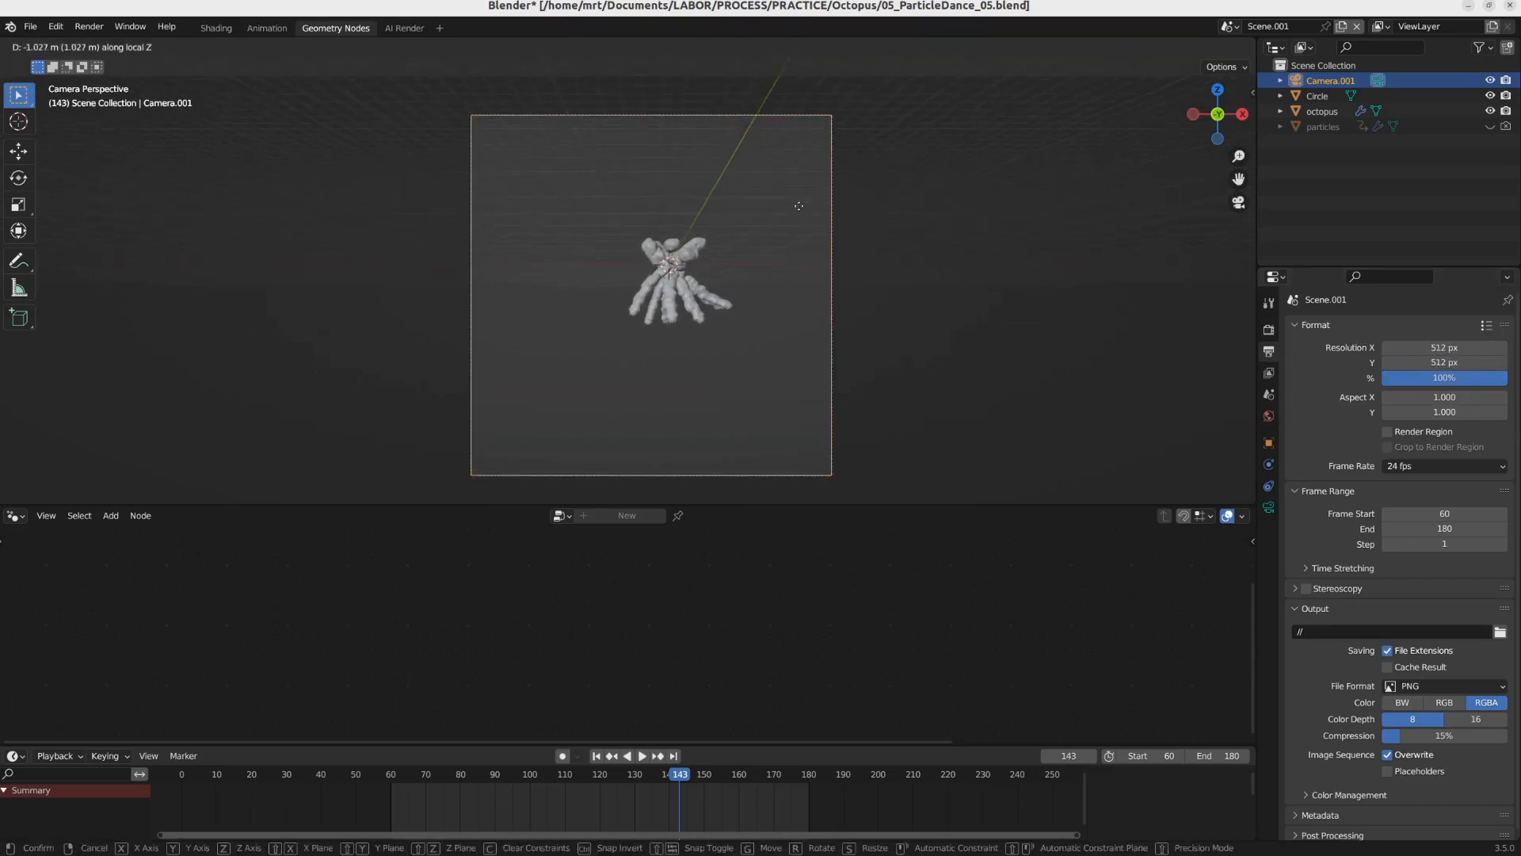
click(645, 288)
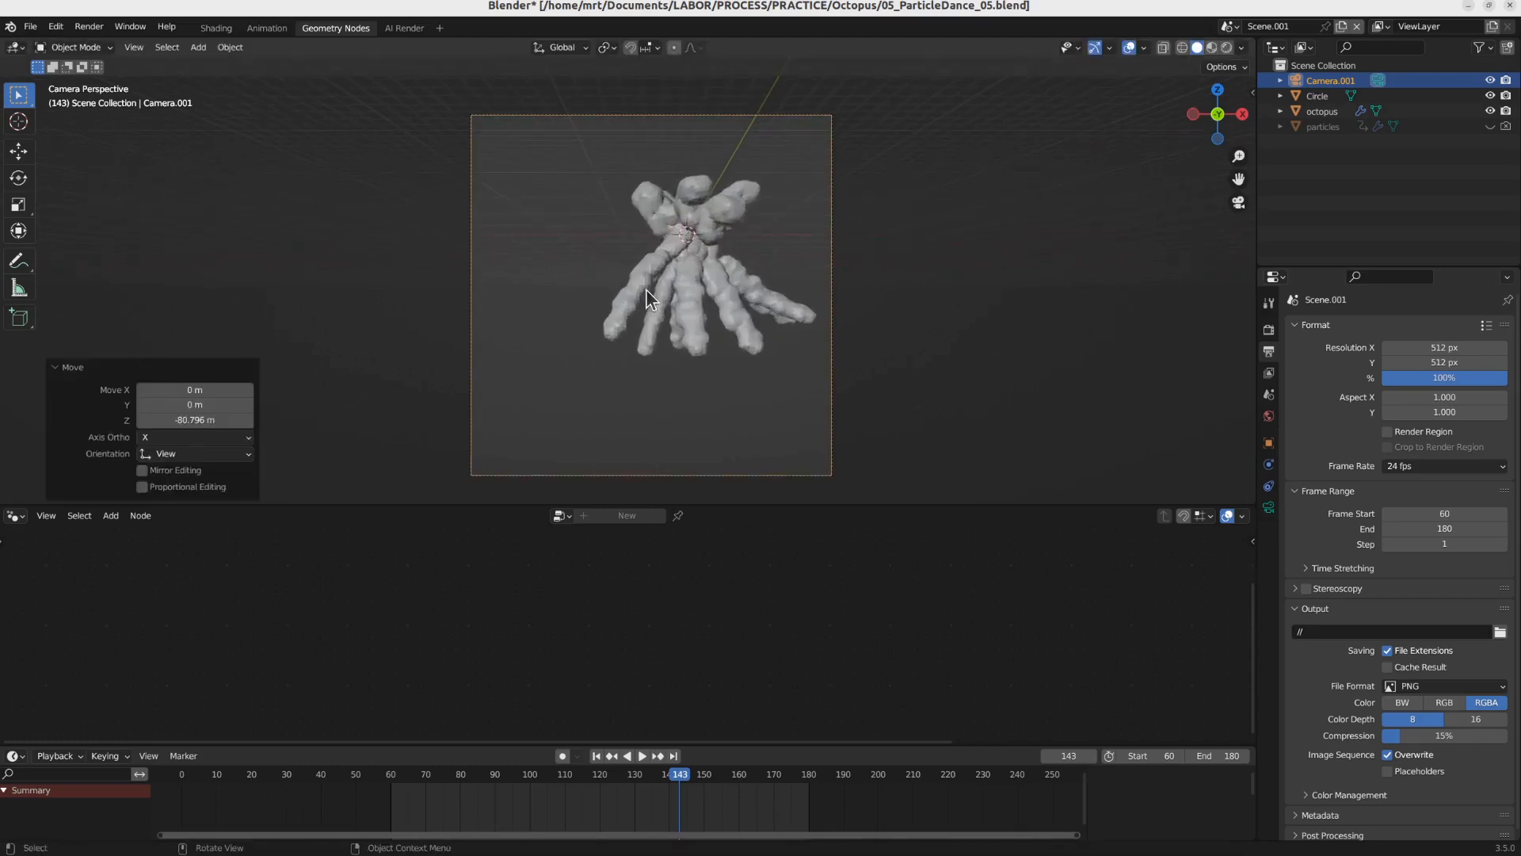
key(g)
click(733, 267)
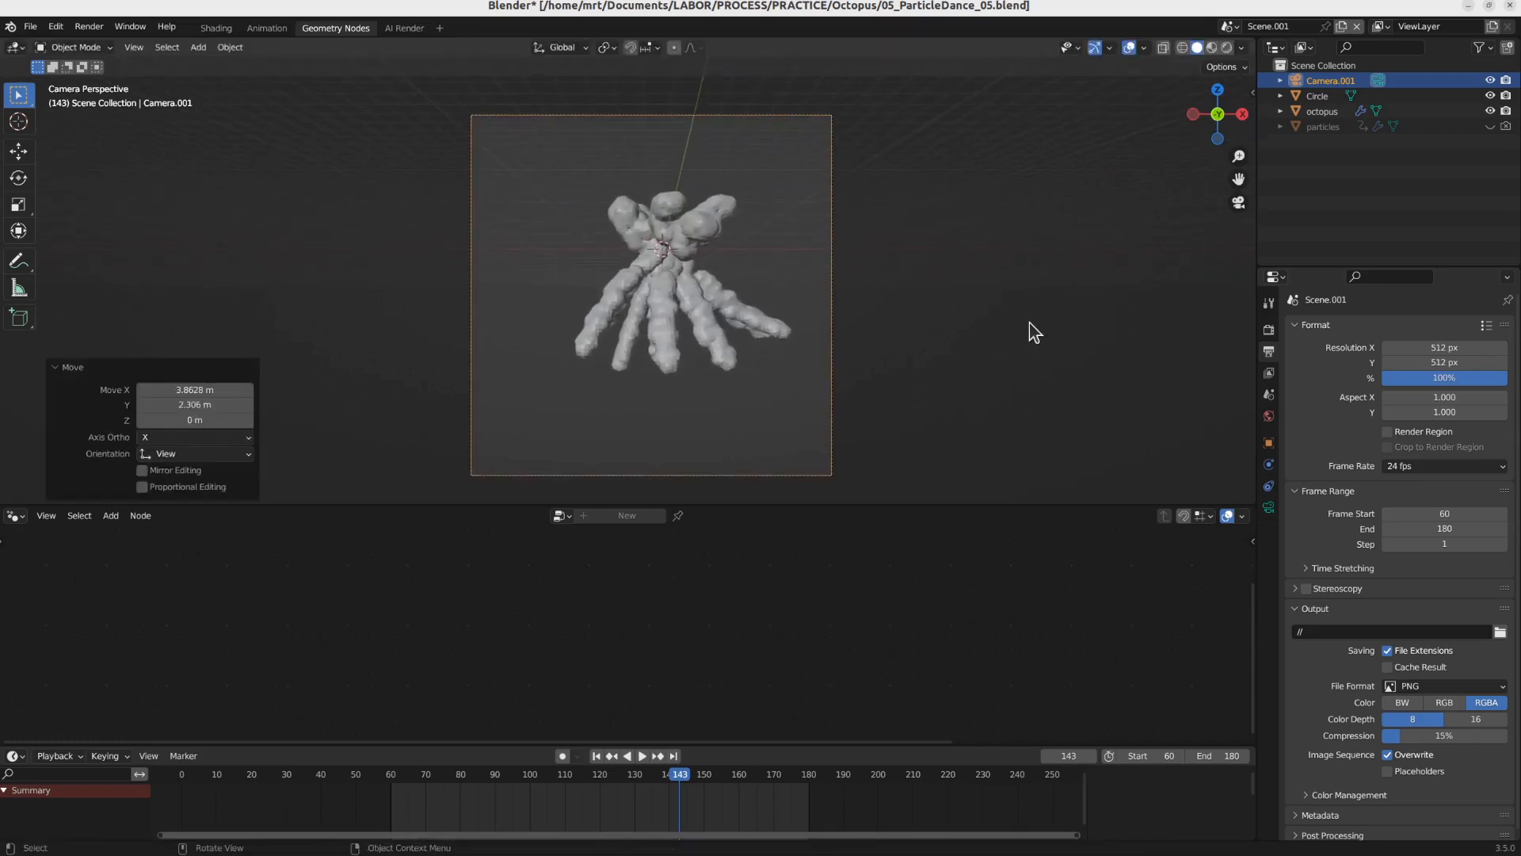
Step: Show the scene's render settings, check the local Stable Diffusion web UI and its terminal, and return to Blender
click(1268, 329)
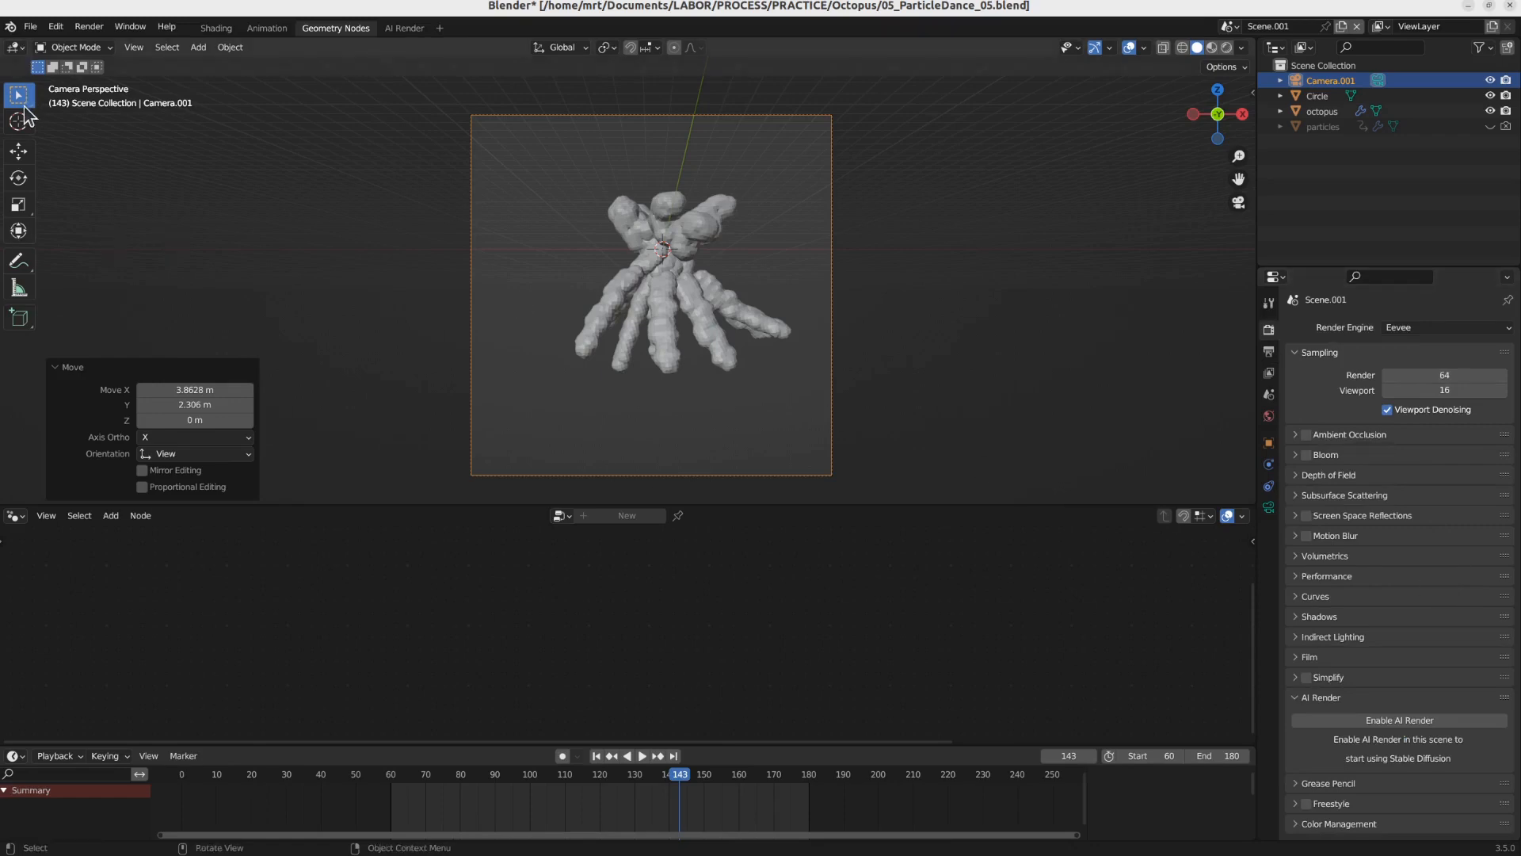
click(1, 22)
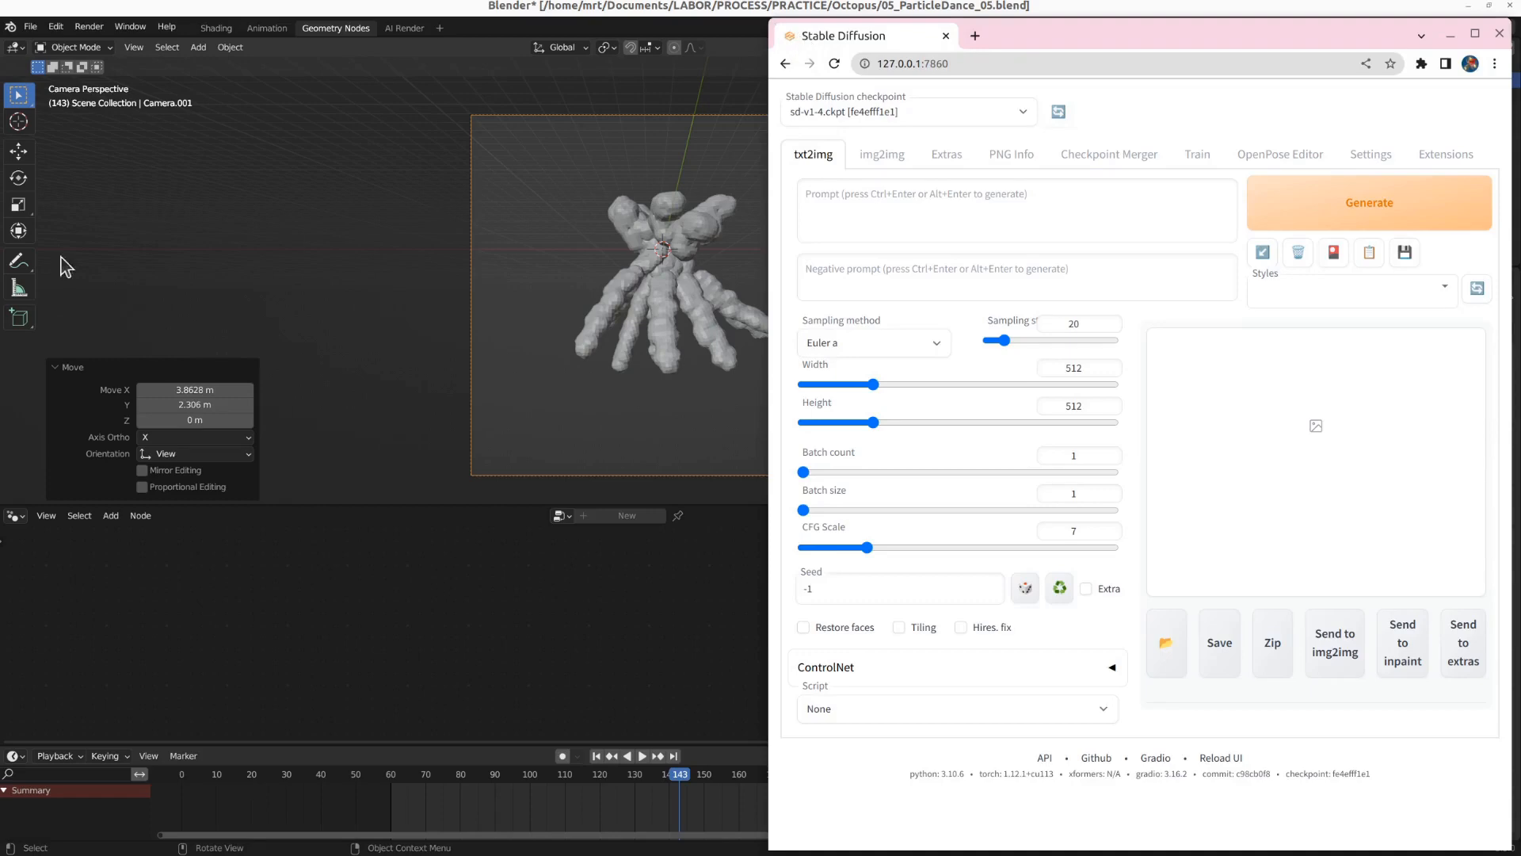
click(2, 182)
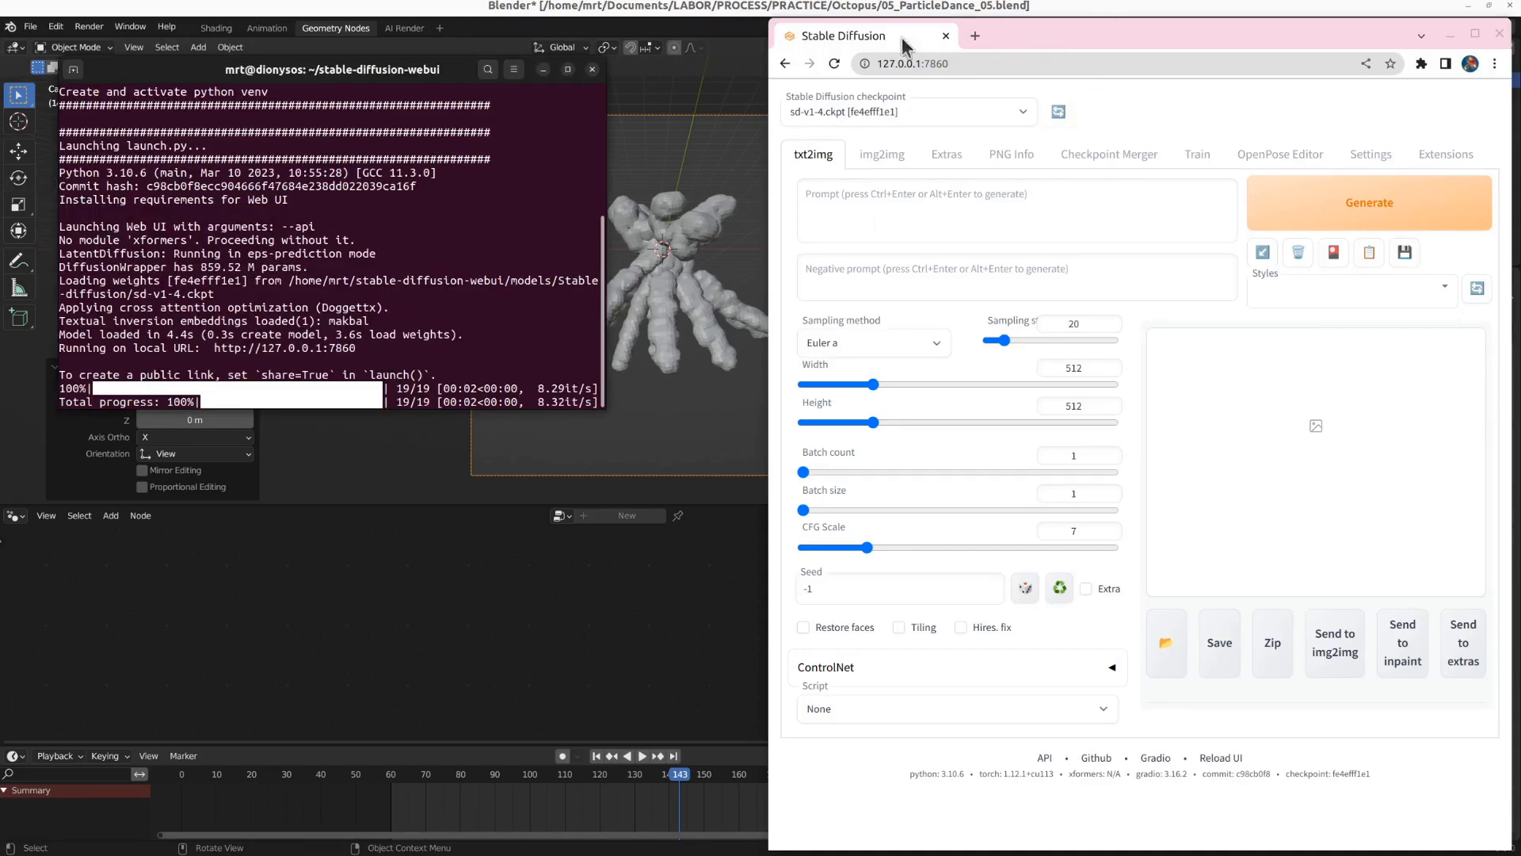
click(638, 8)
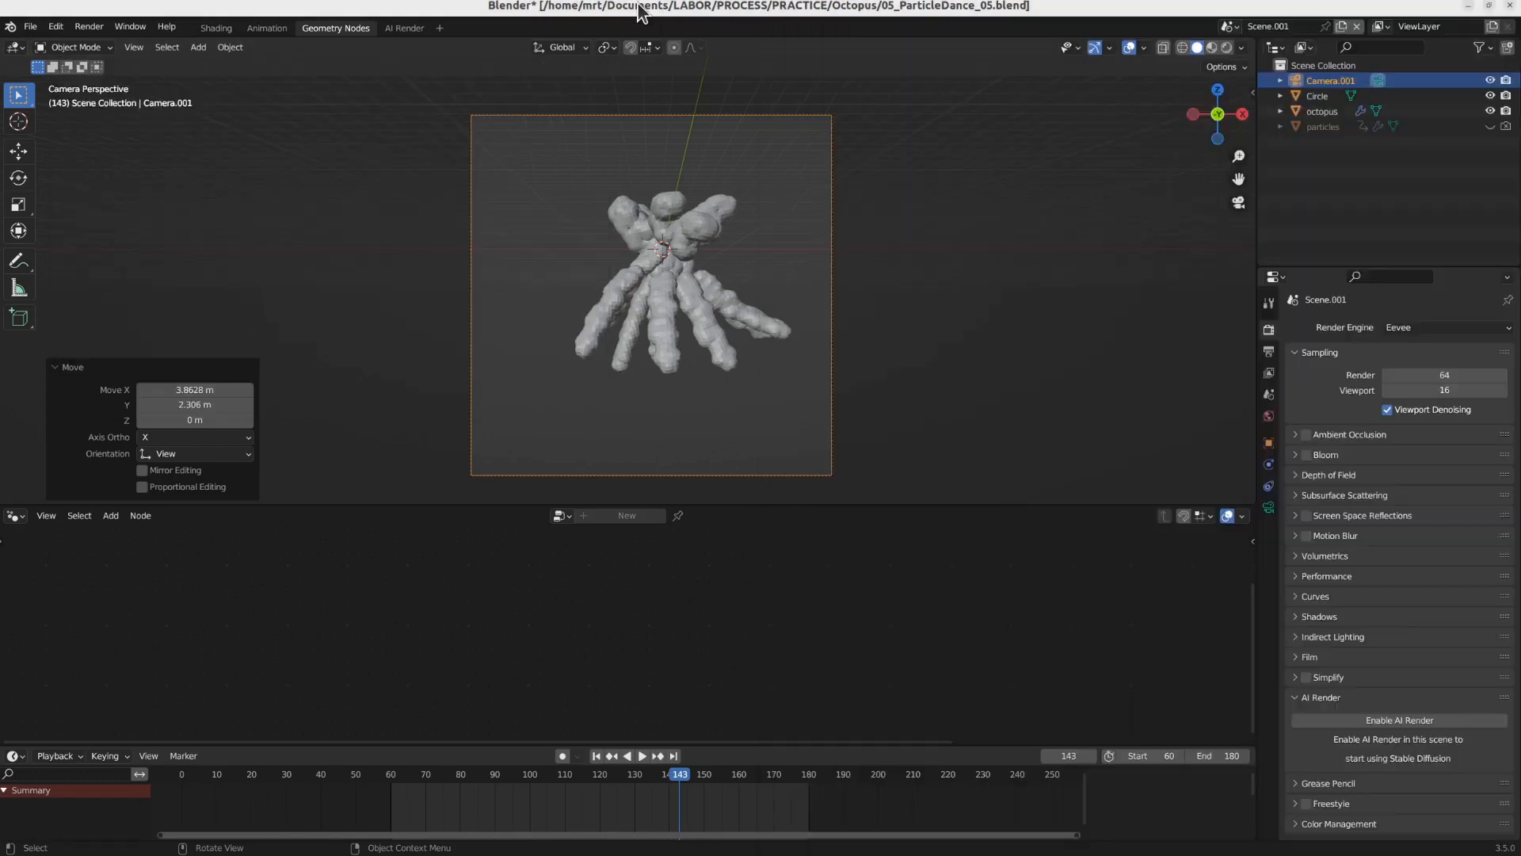
Step: Search the add-on preferences for "ai" to check the AI Render - Stable Diffusion in Blender add-on, and return to the scene
click(57, 27)
key(F12)
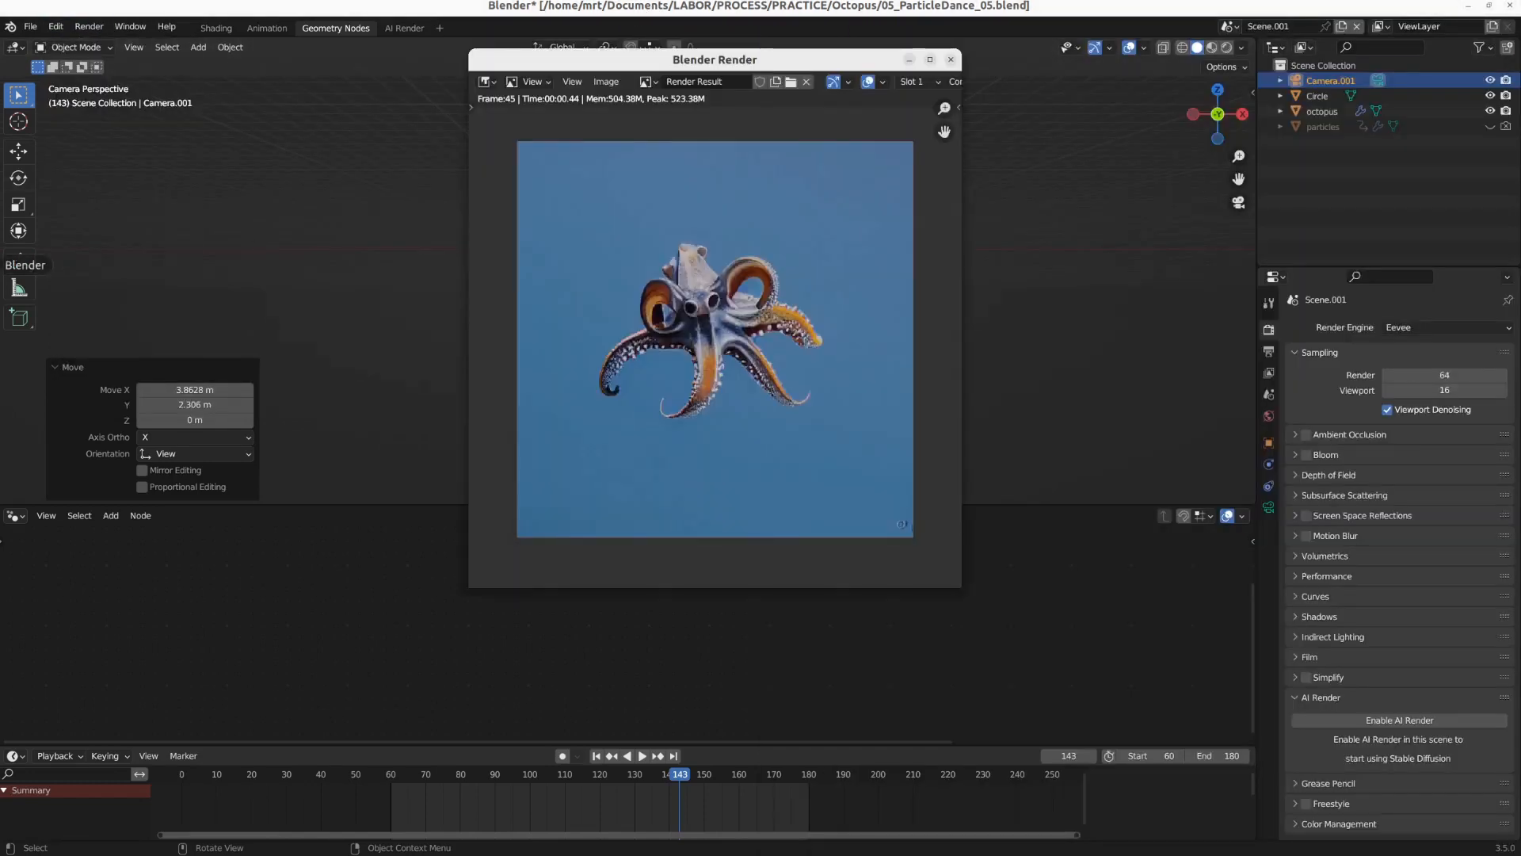
click(56, 28)
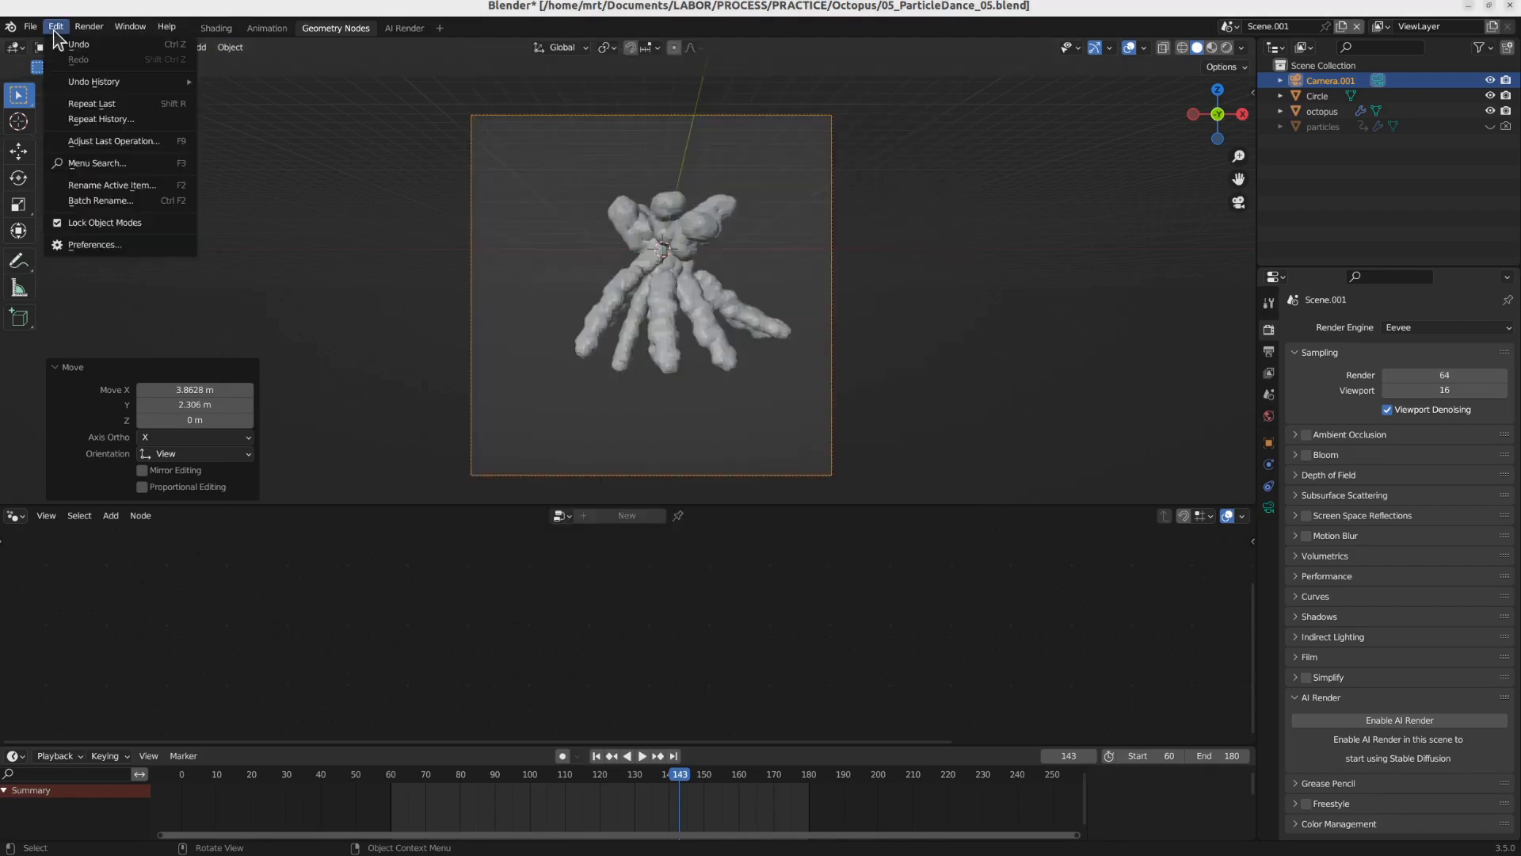
click(128, 236)
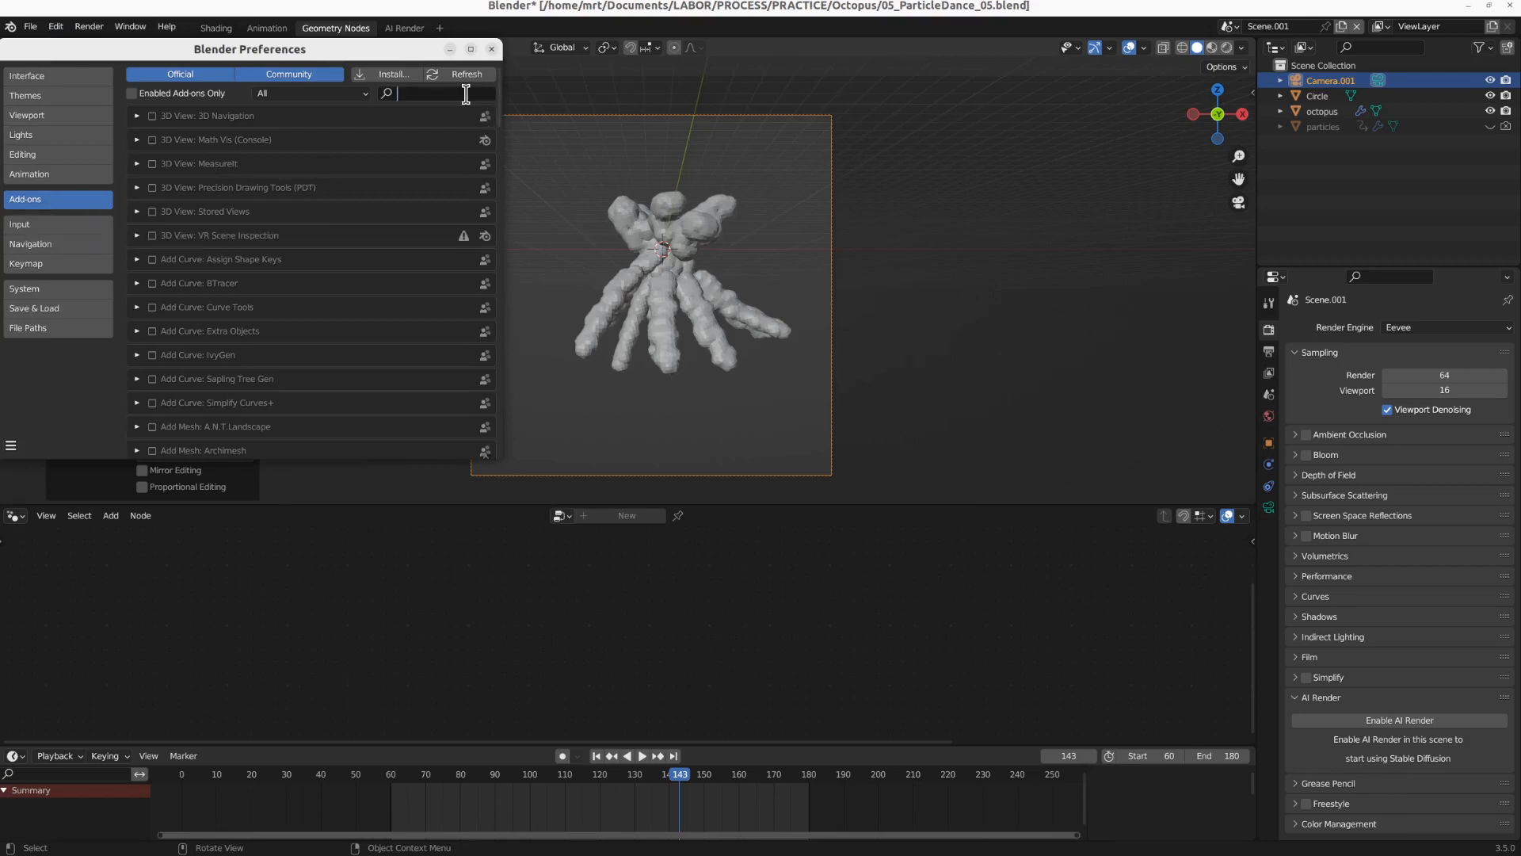
text(ai)
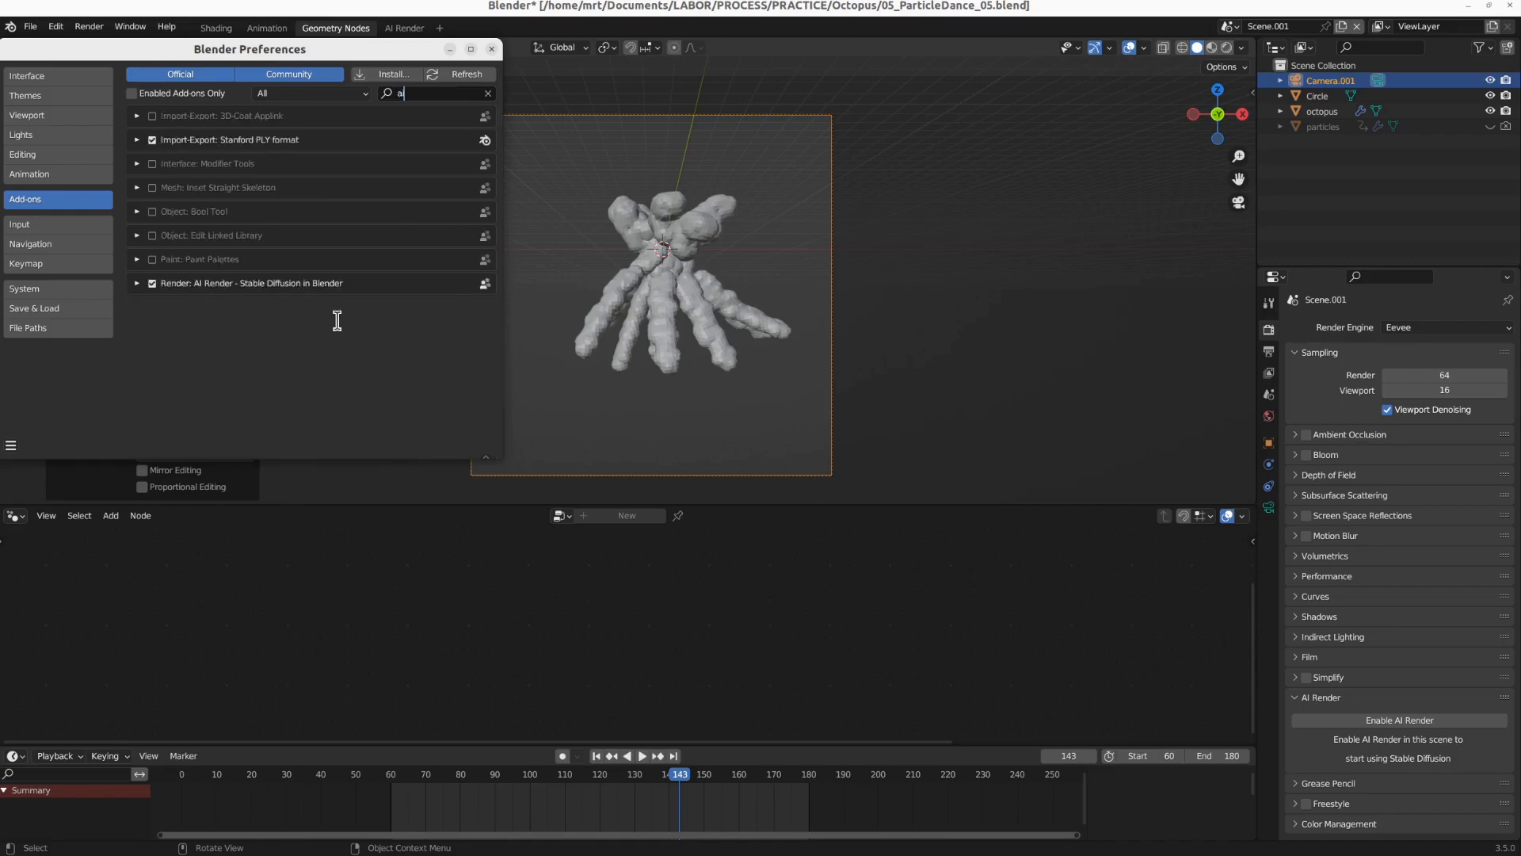
click(1077, 320)
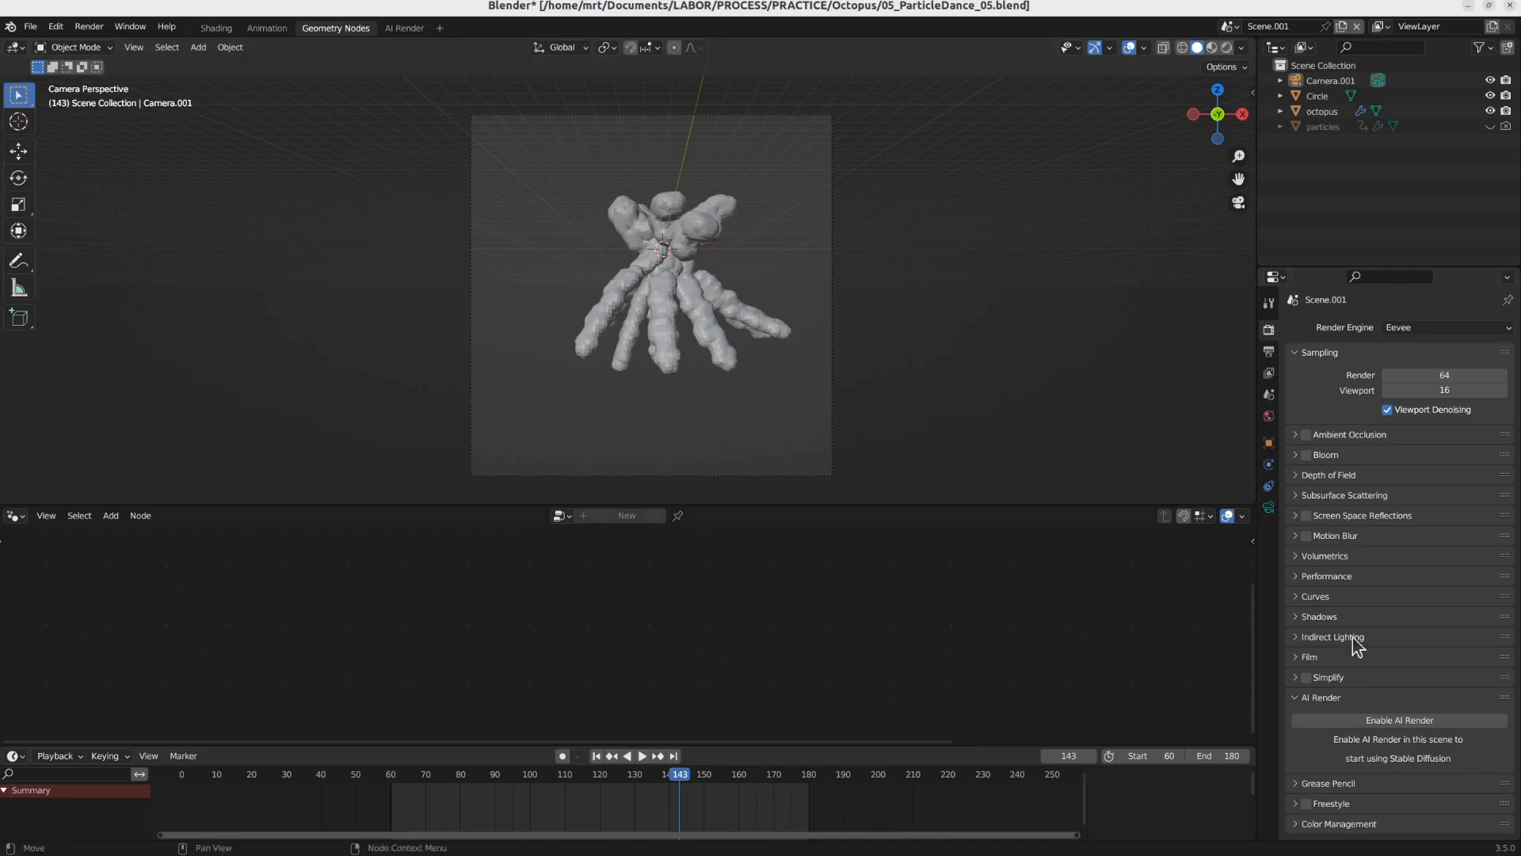
Step: Enable AI Render for this scene and turn off Apply a Preset Style in its prompt settings
click(1375, 720)
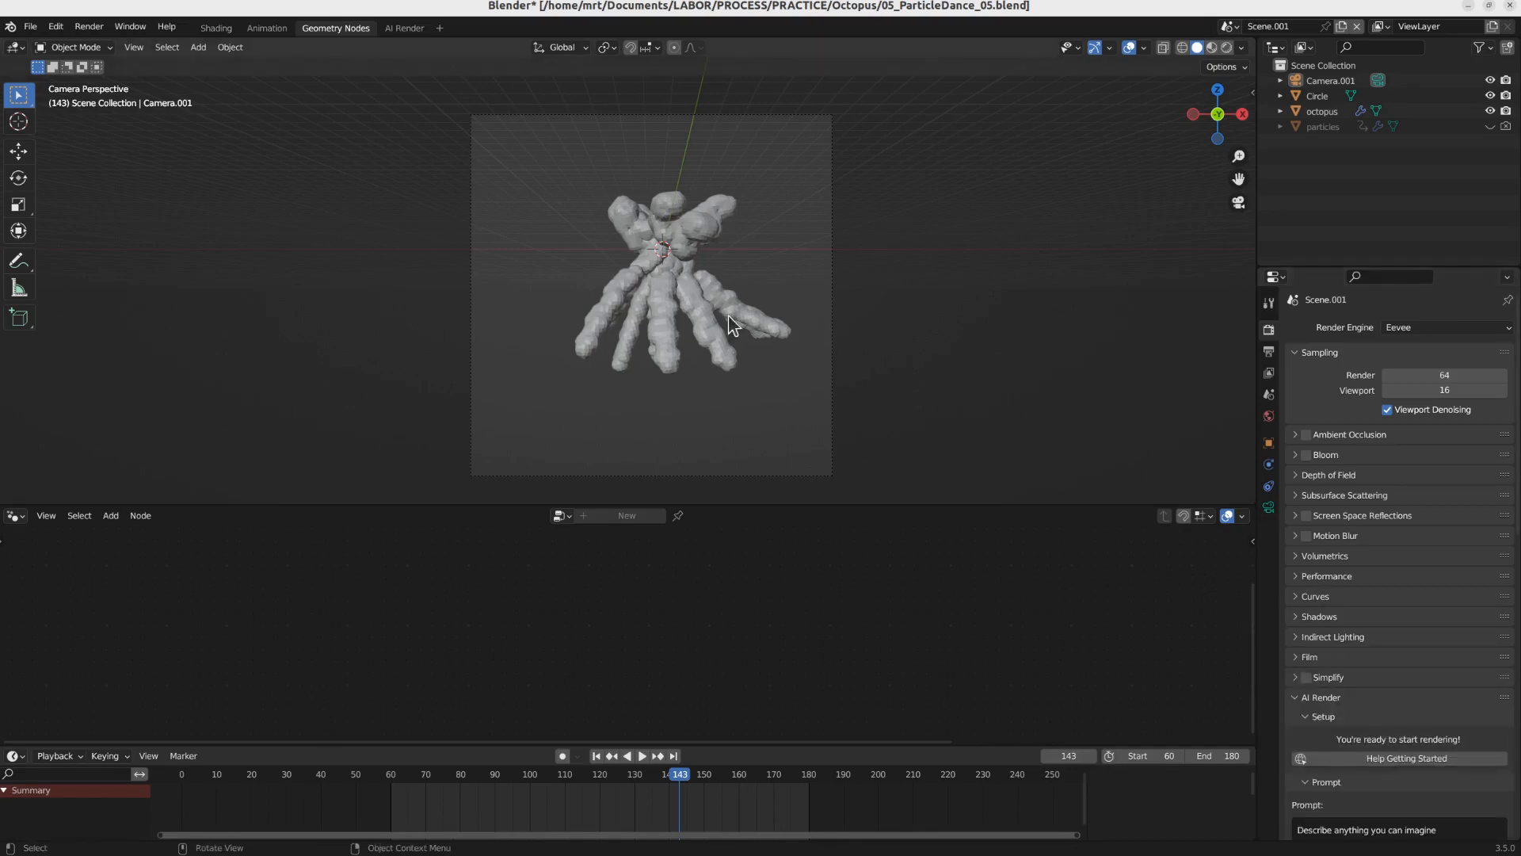
scroll(1391, 692, down, 8)
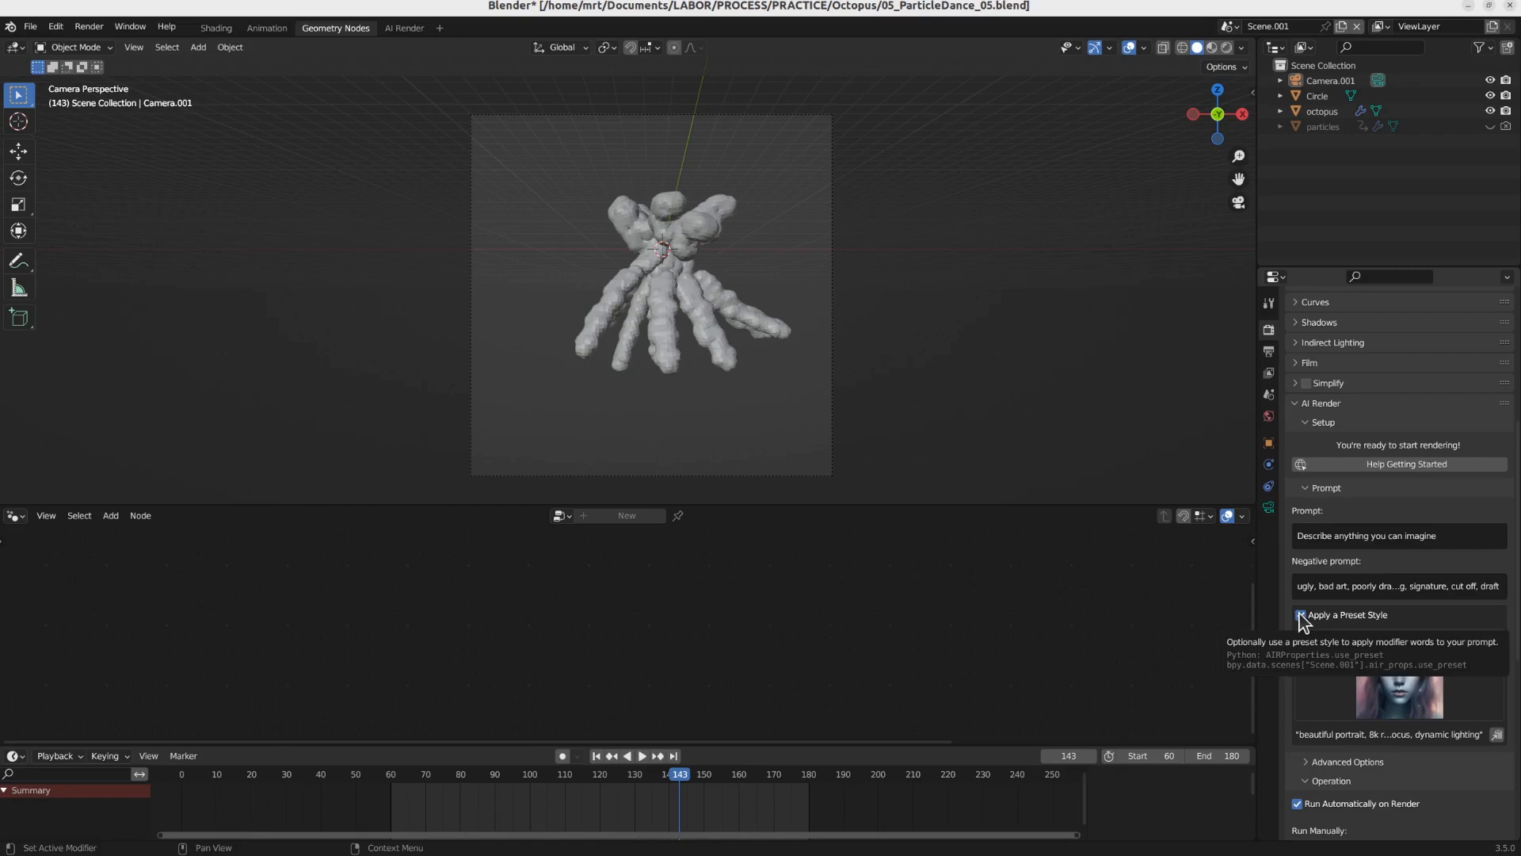
click(1300, 615)
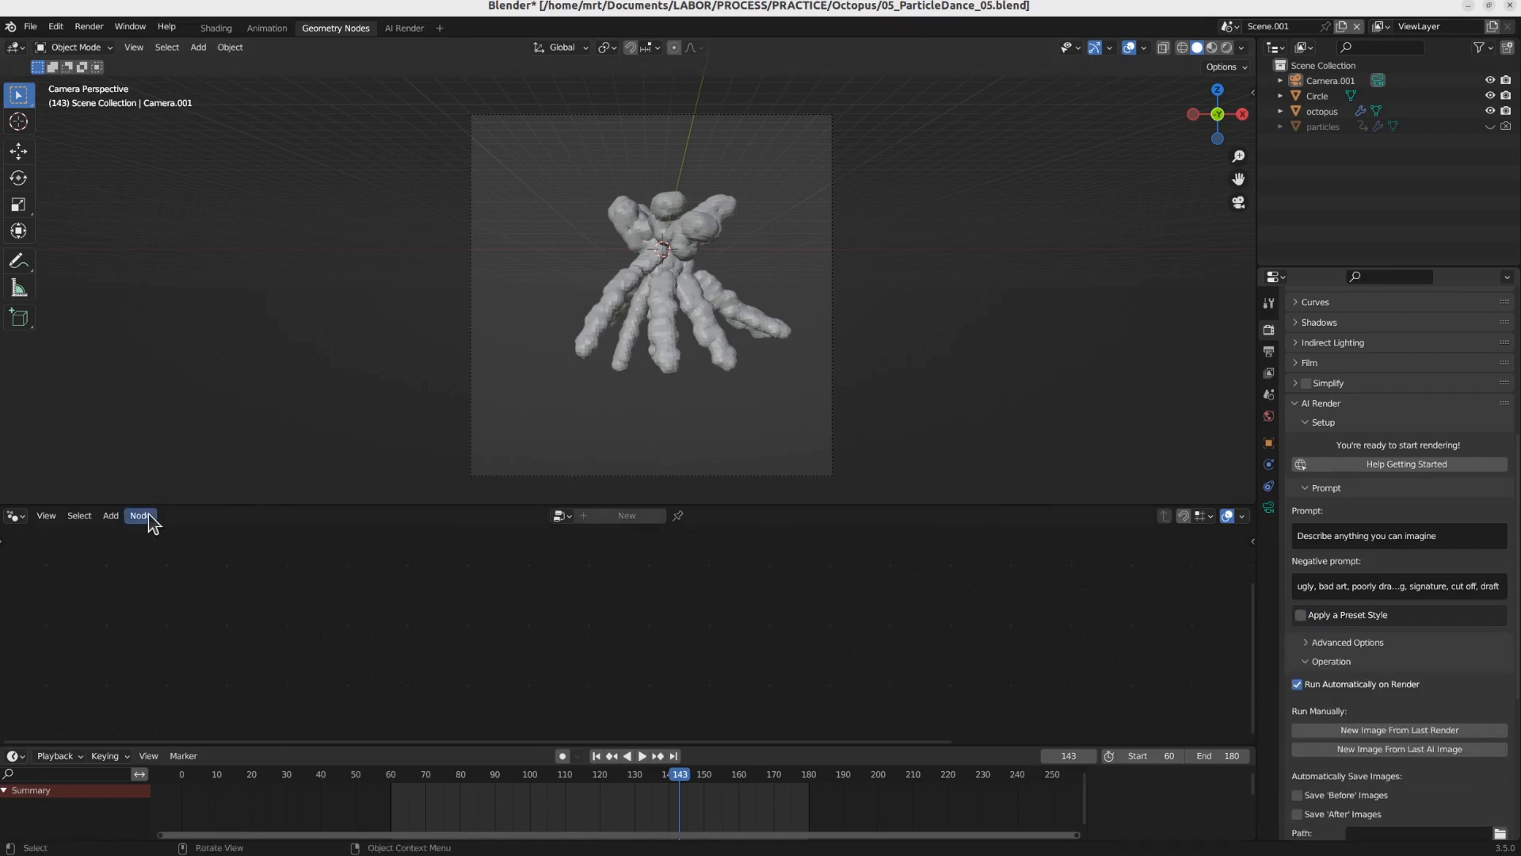
Step: In the Shading workspace, show the camera view with rendered shading and set the shader editor to World
click(215, 28)
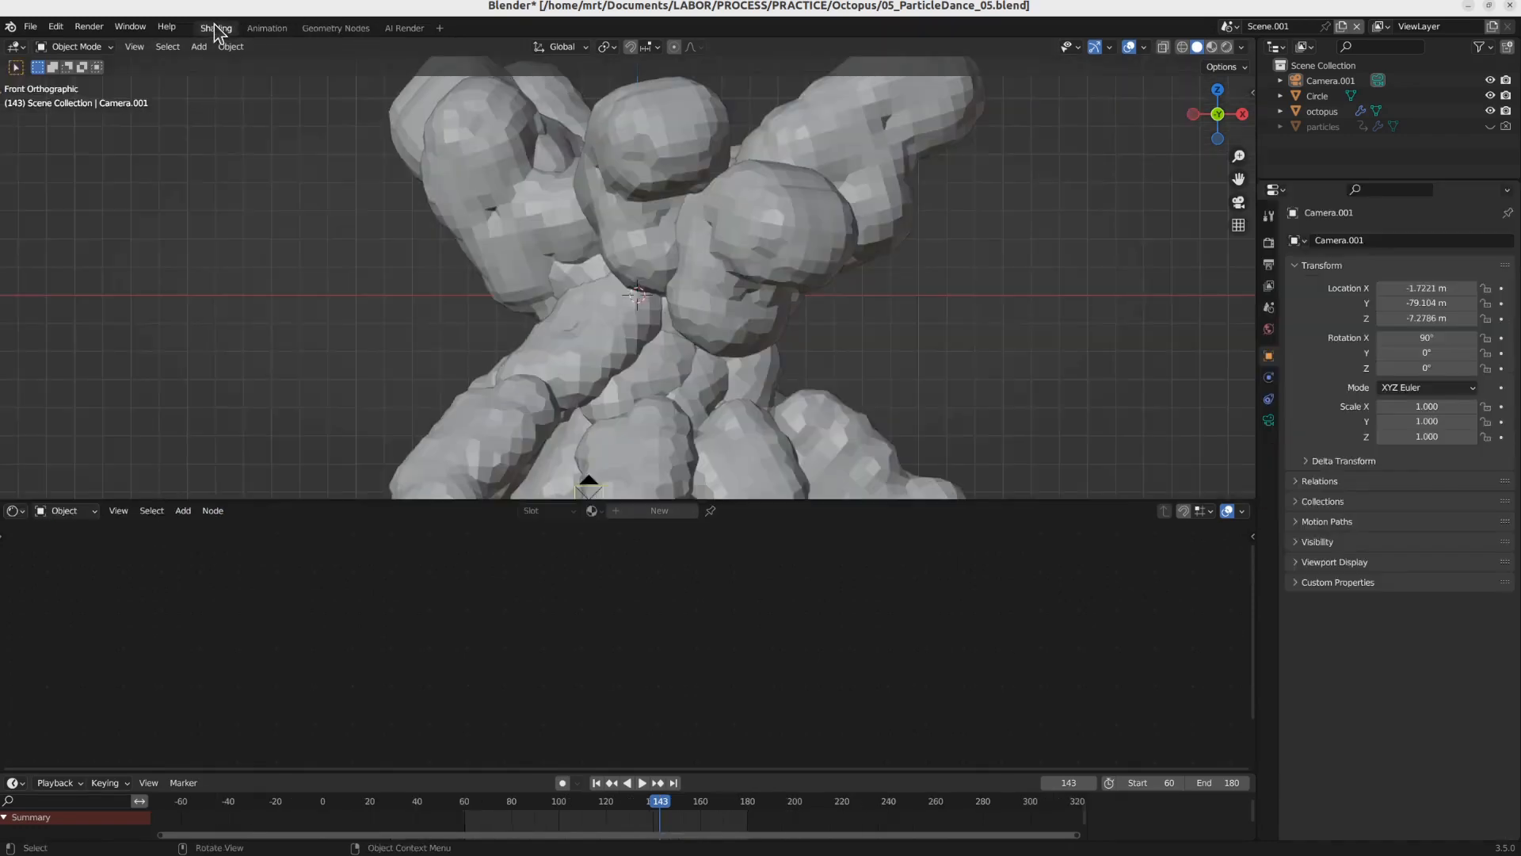
scroll(552, 239, down, 3)
key(KP_0)
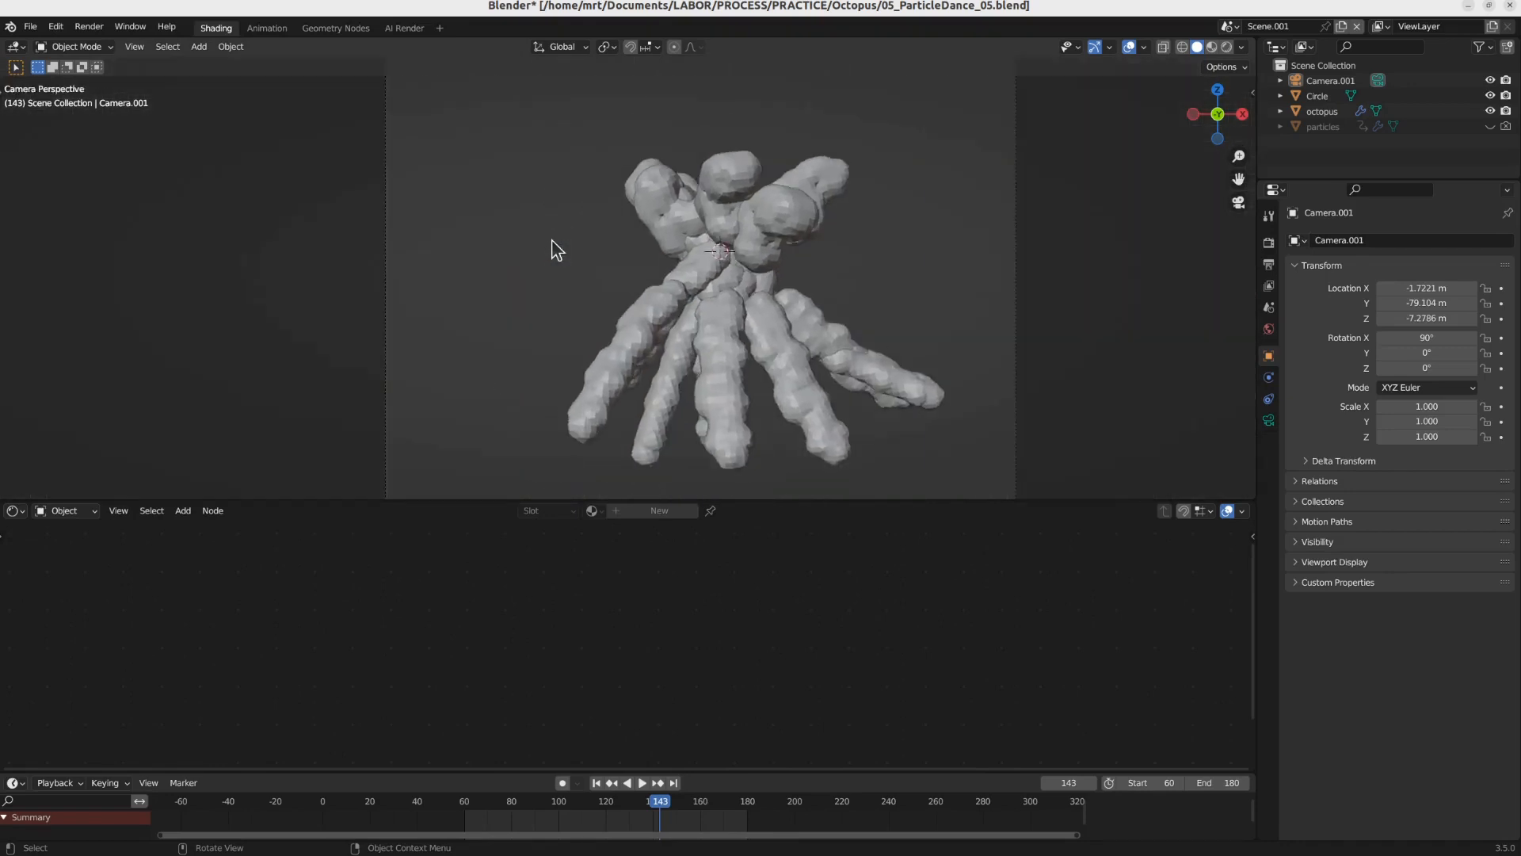
click(1227, 47)
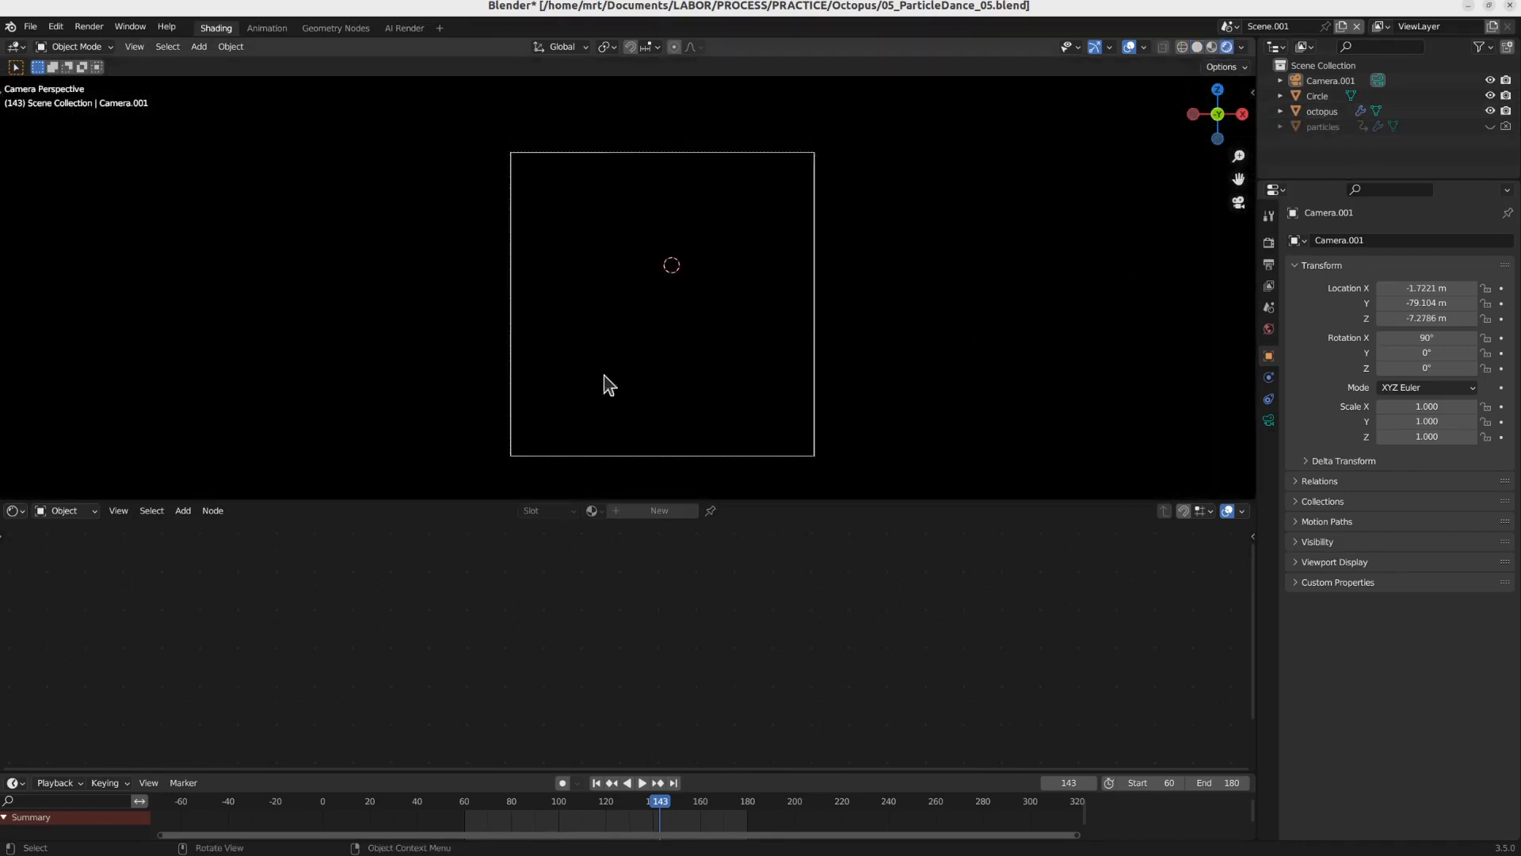
click(62, 510)
click(73, 546)
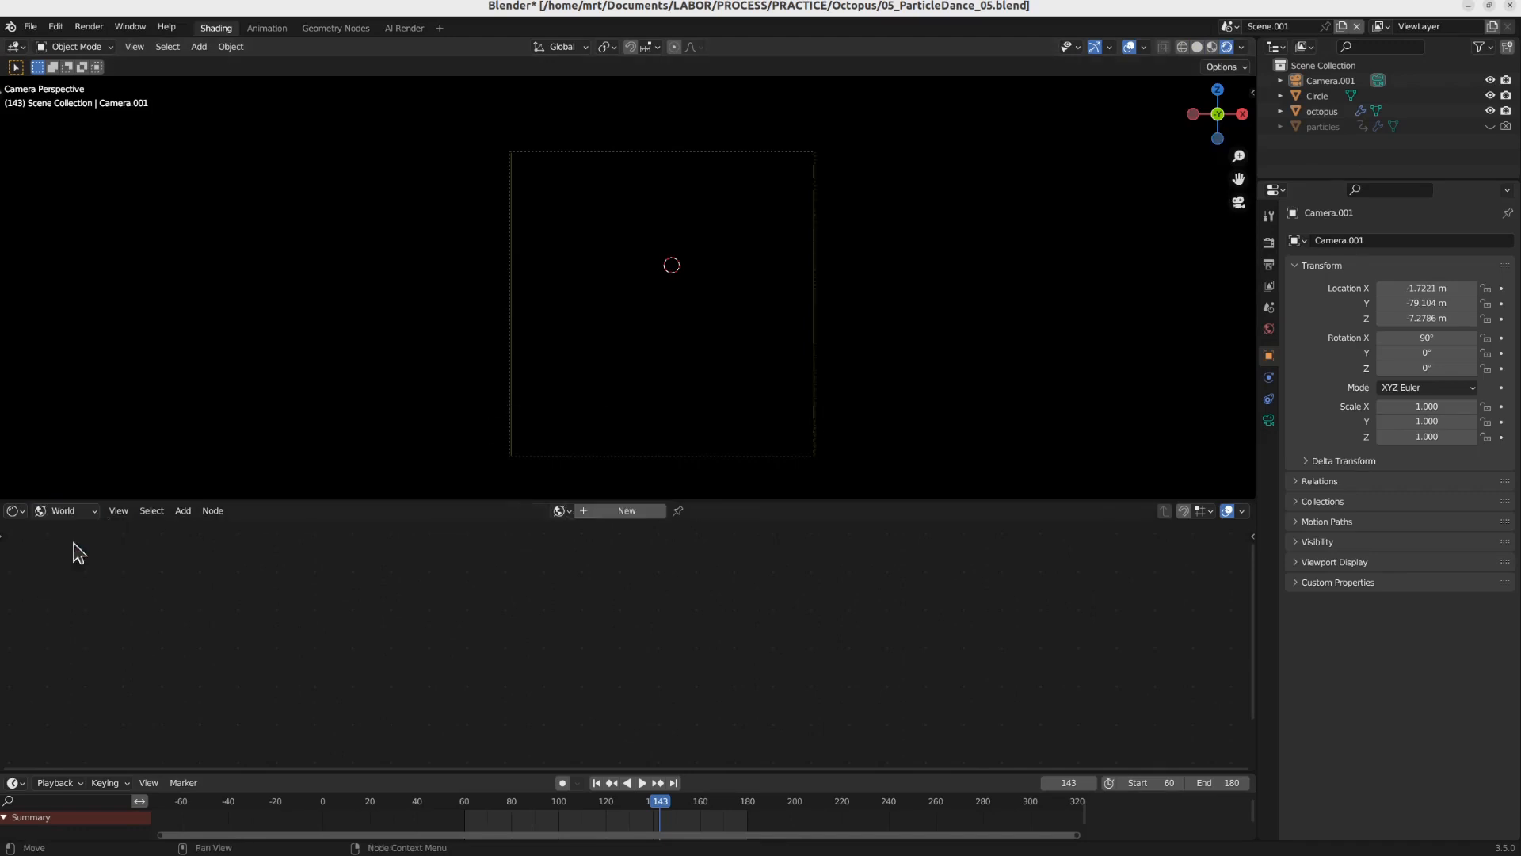
Step: Create a new world shader for the scene and a new material for the octopus
click(650, 511)
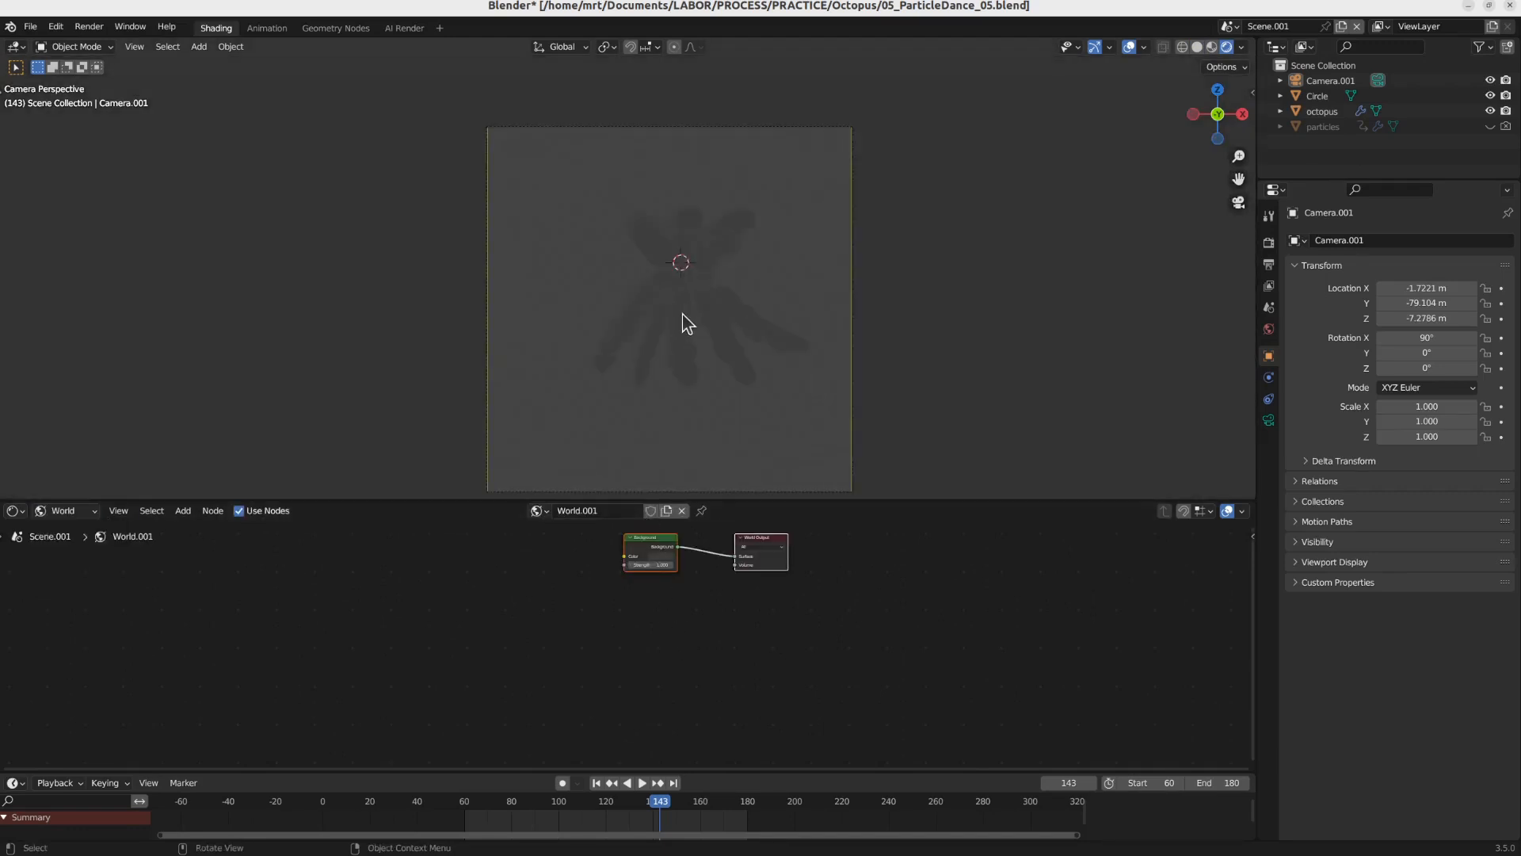
scroll(683, 313, up, 2)
click(63, 510)
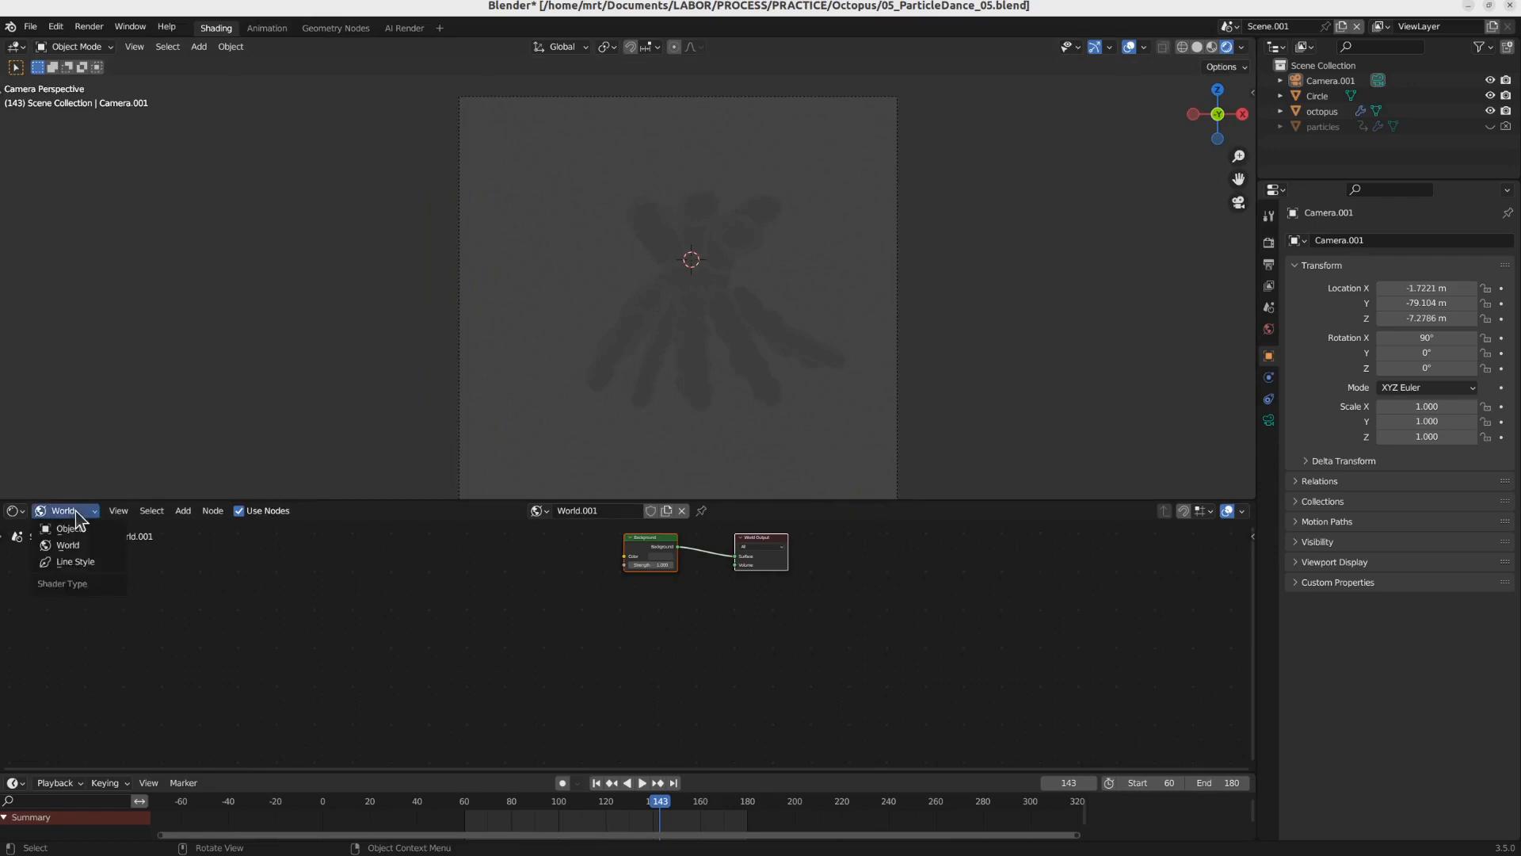
click(111, 529)
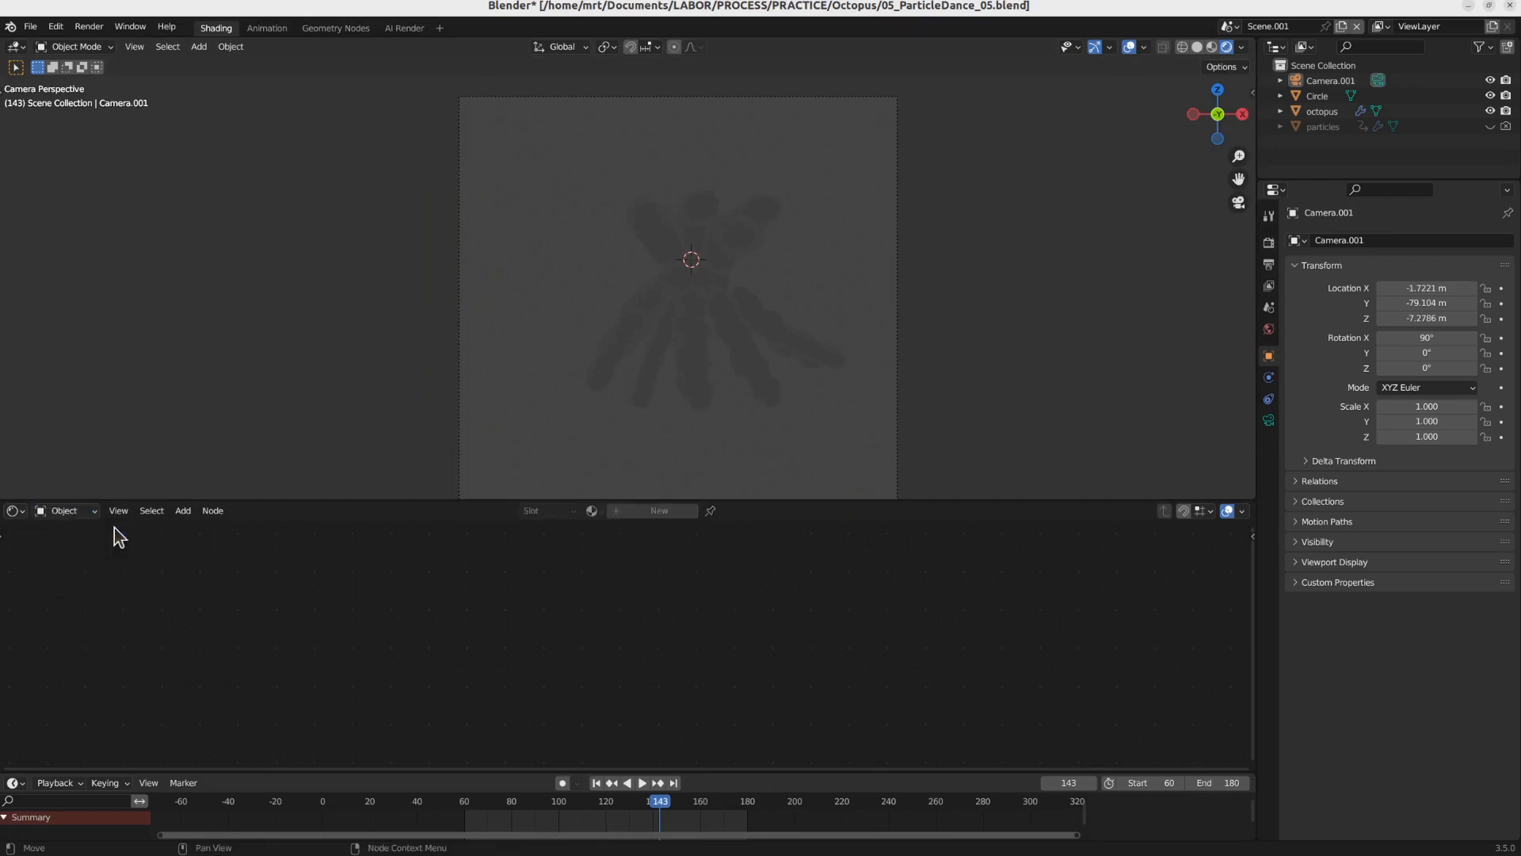
click(726, 372)
click(644, 512)
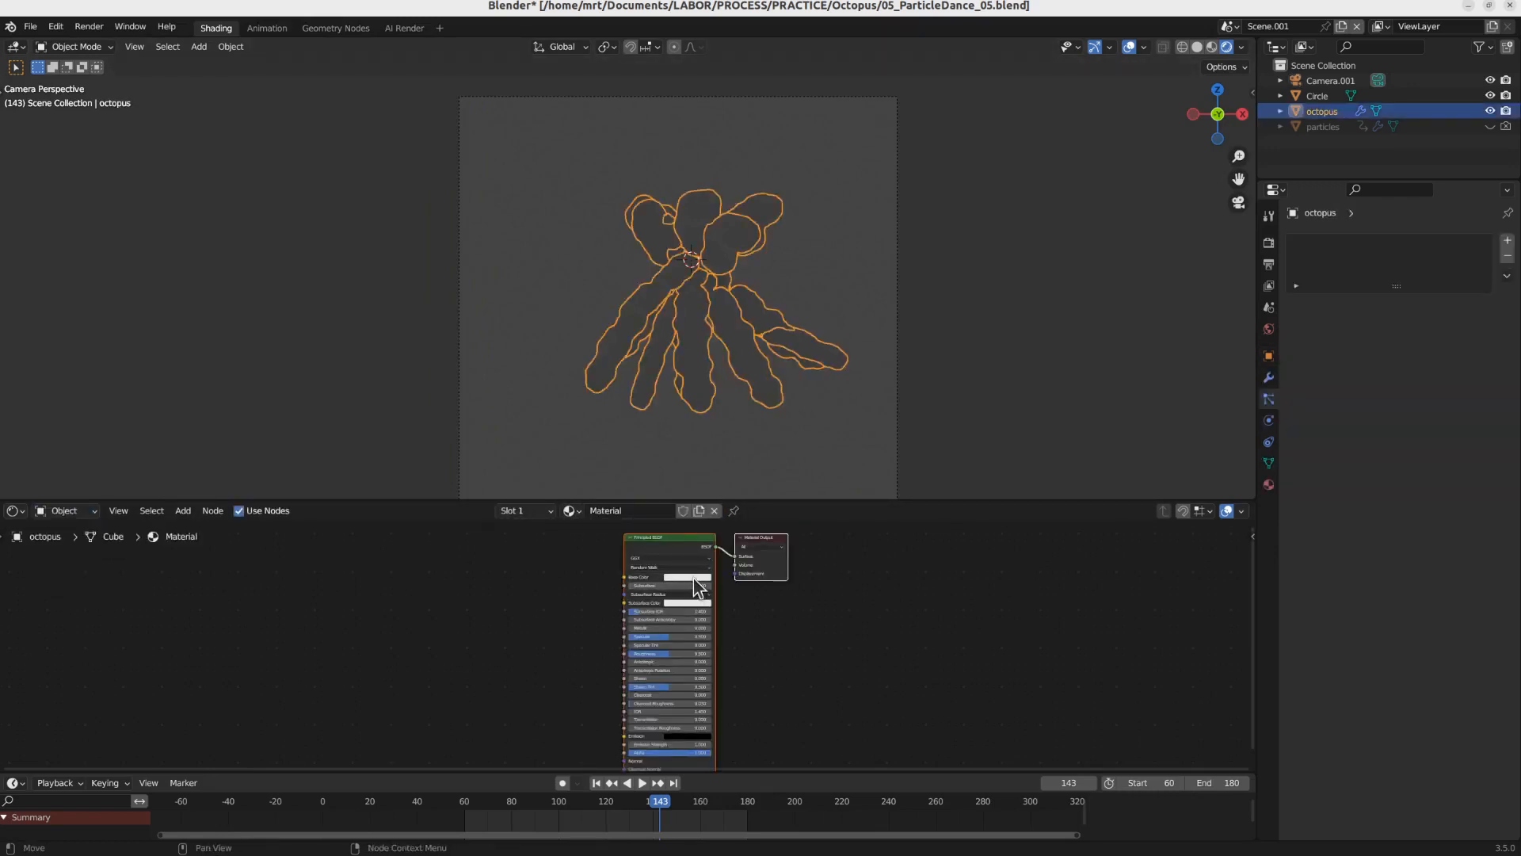
Step: Set the octopus material's base color to a darkened green and name the material "green"
click(693, 577)
drag(718, 490, 669, 496)
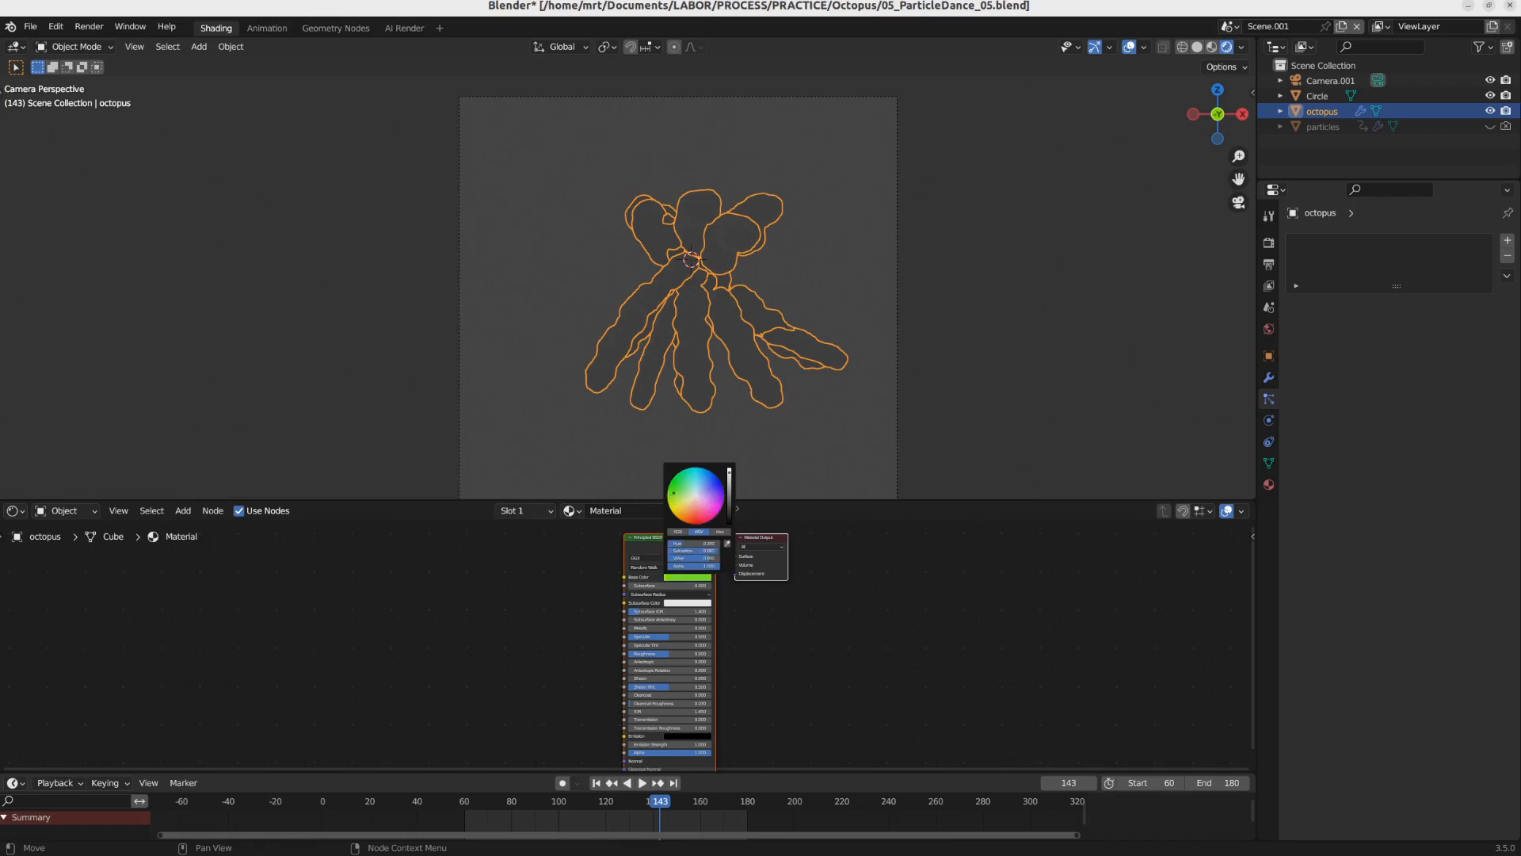
click(691, 577)
drag(729, 493, 730, 507)
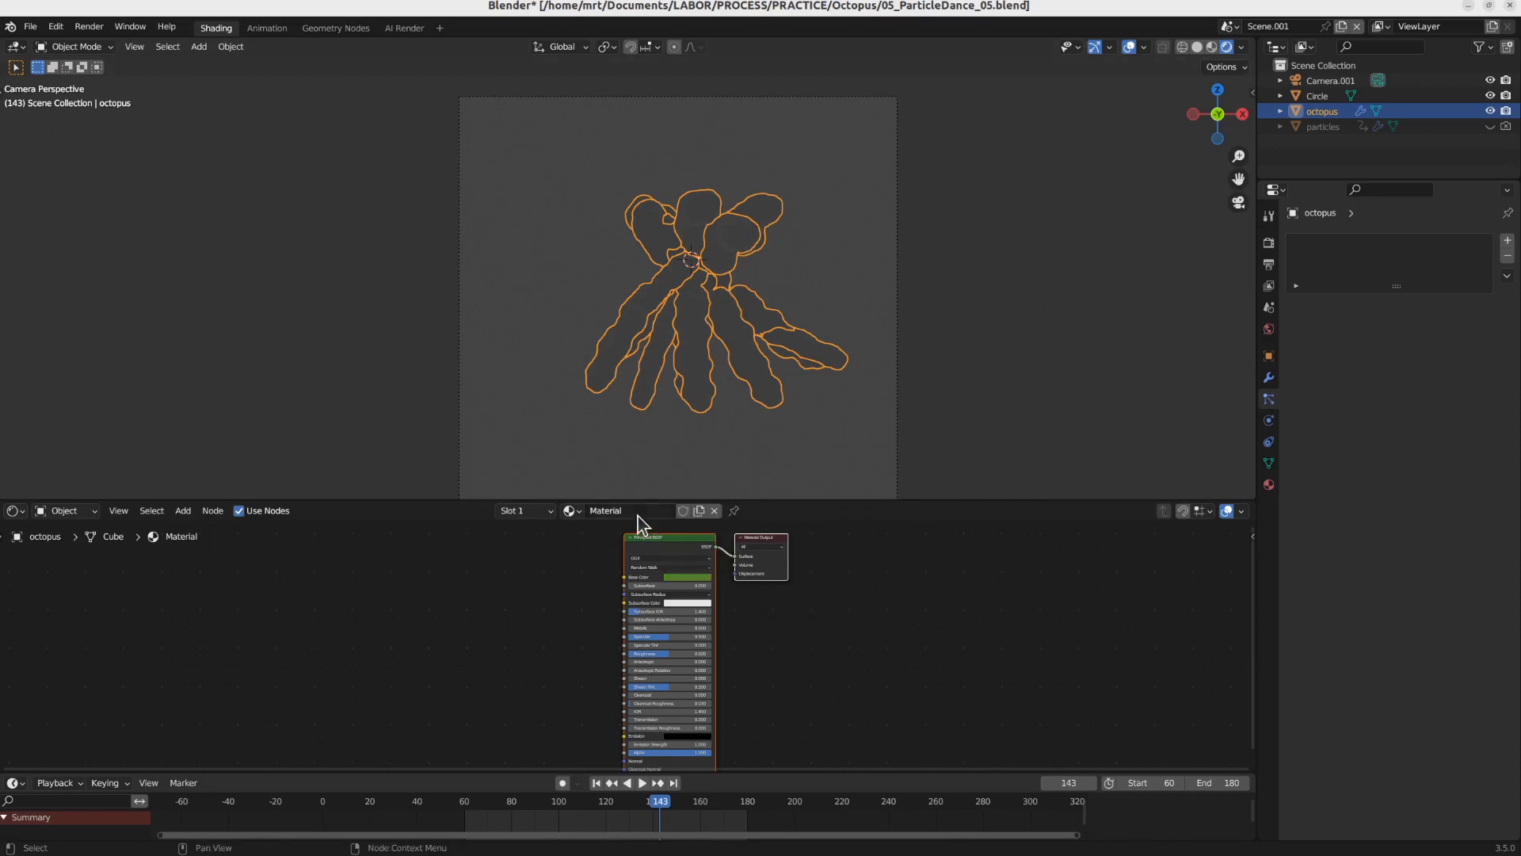
click(614, 510)
text(green)
Step: Insert a Set Material node between Volume to Mesh and Group Output in the octopus's geometry nodes
click(339, 27)
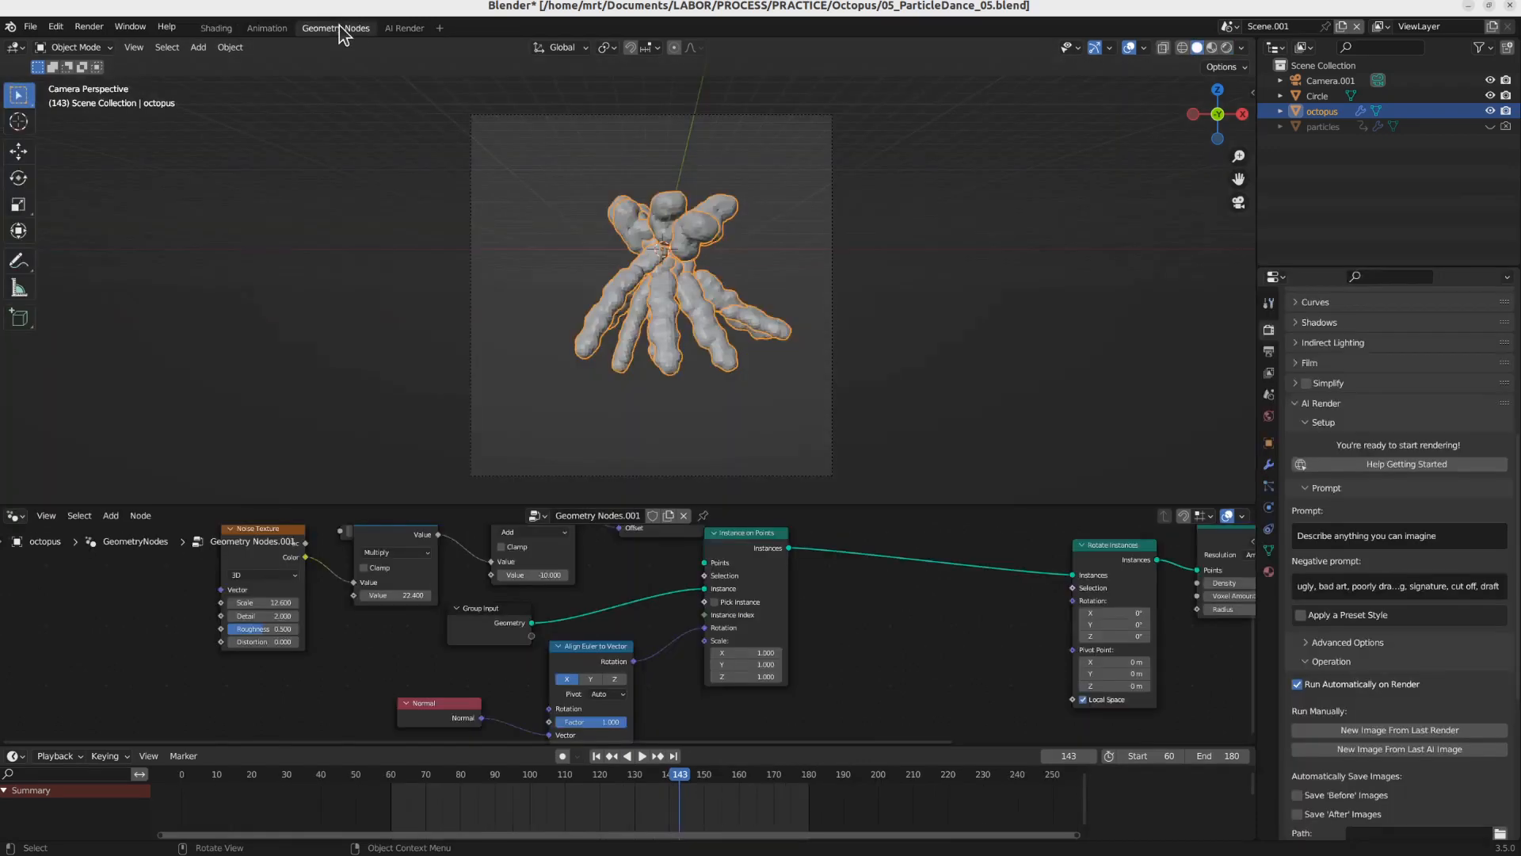
middle_drag(1025, 607, 590, 621)
middle_drag(888, 591, 758, 633)
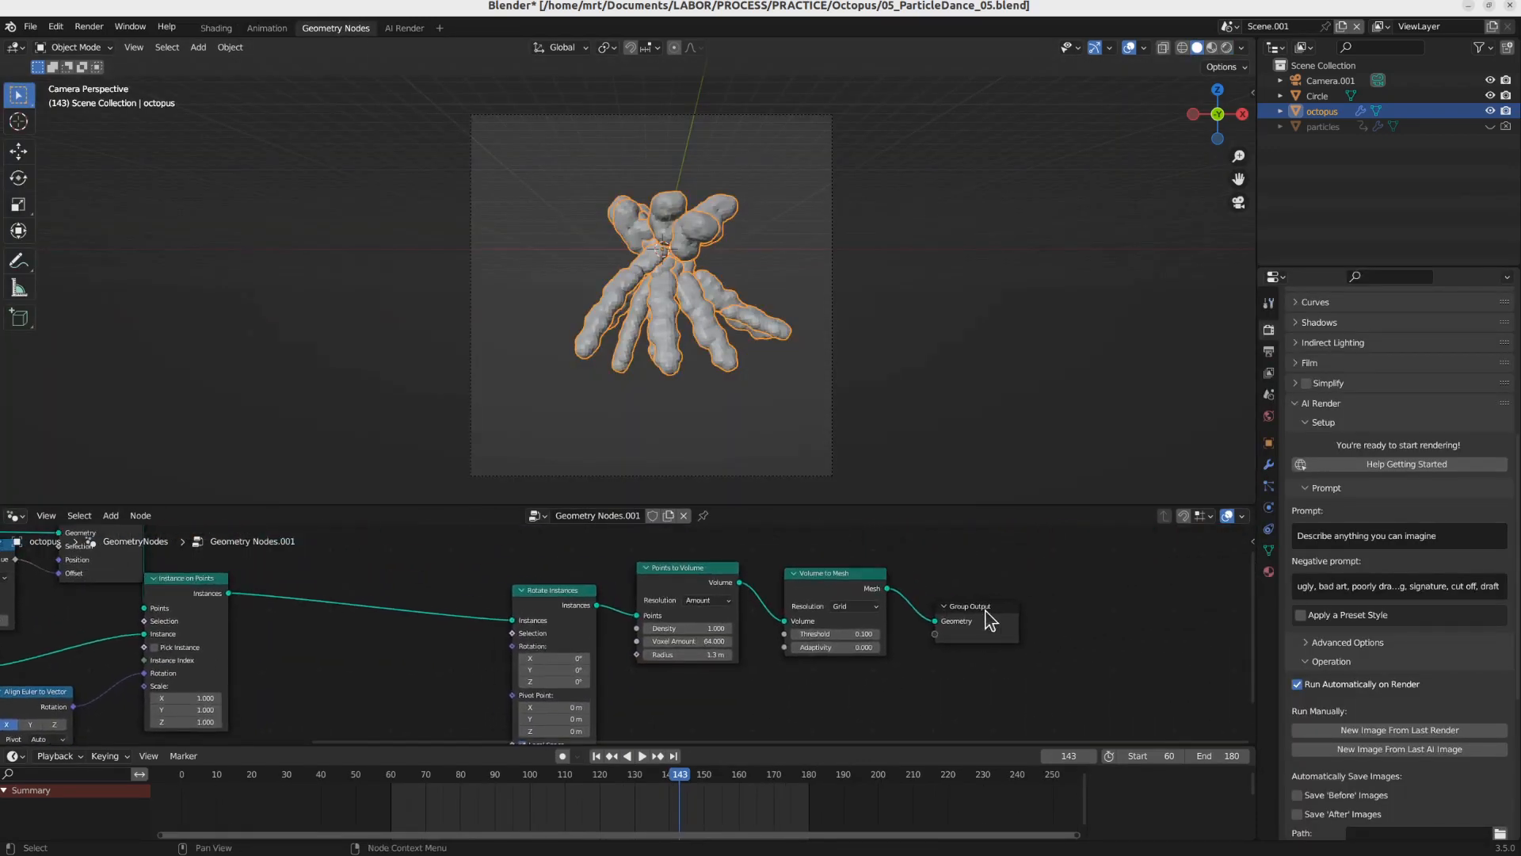
drag(988, 614, 1150, 598)
key(shift+a)
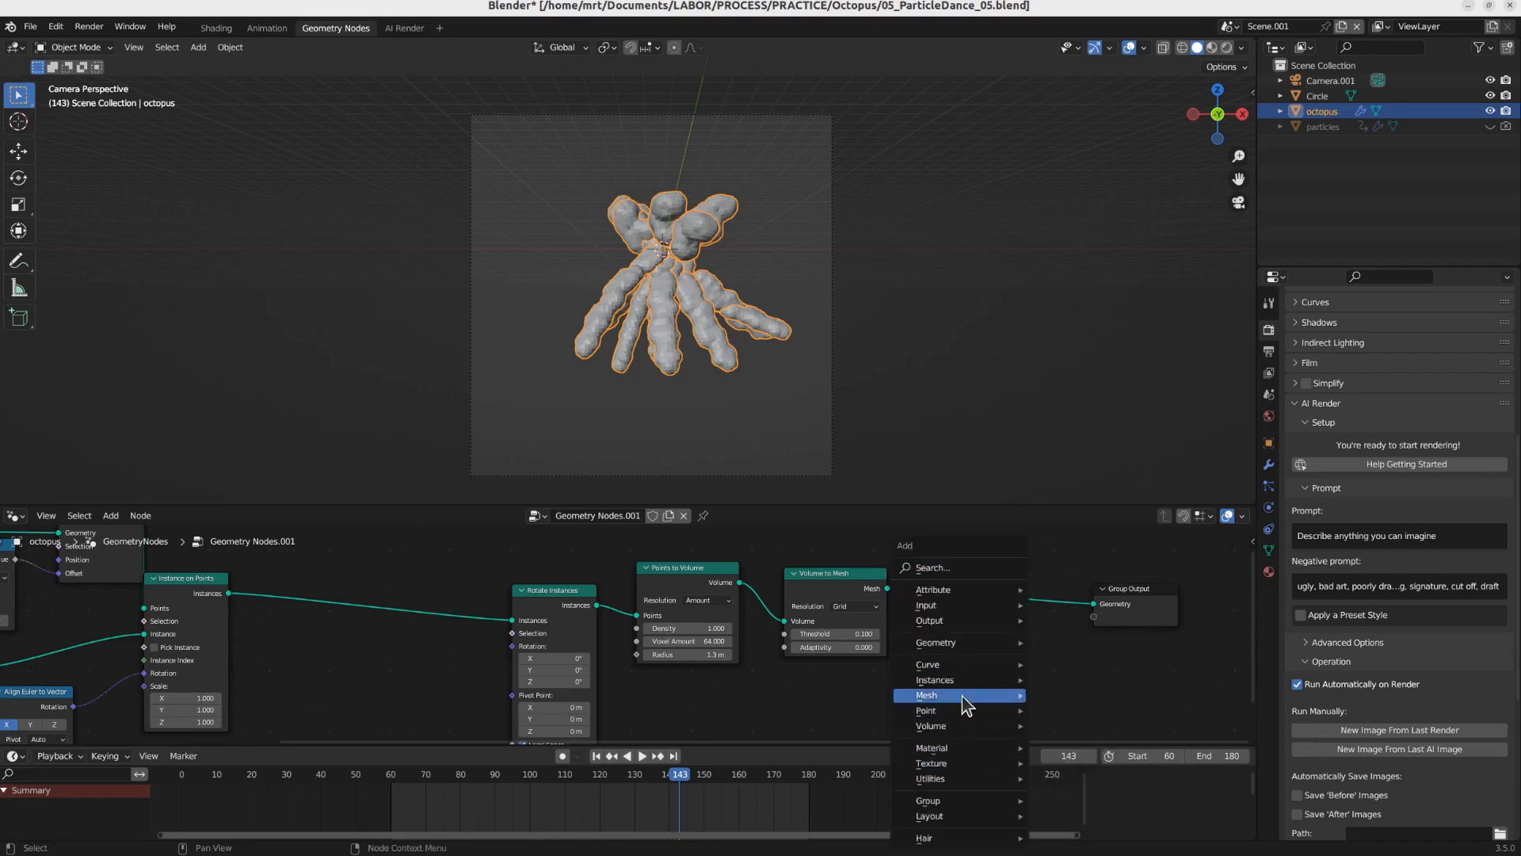
mouse_move(951, 670)
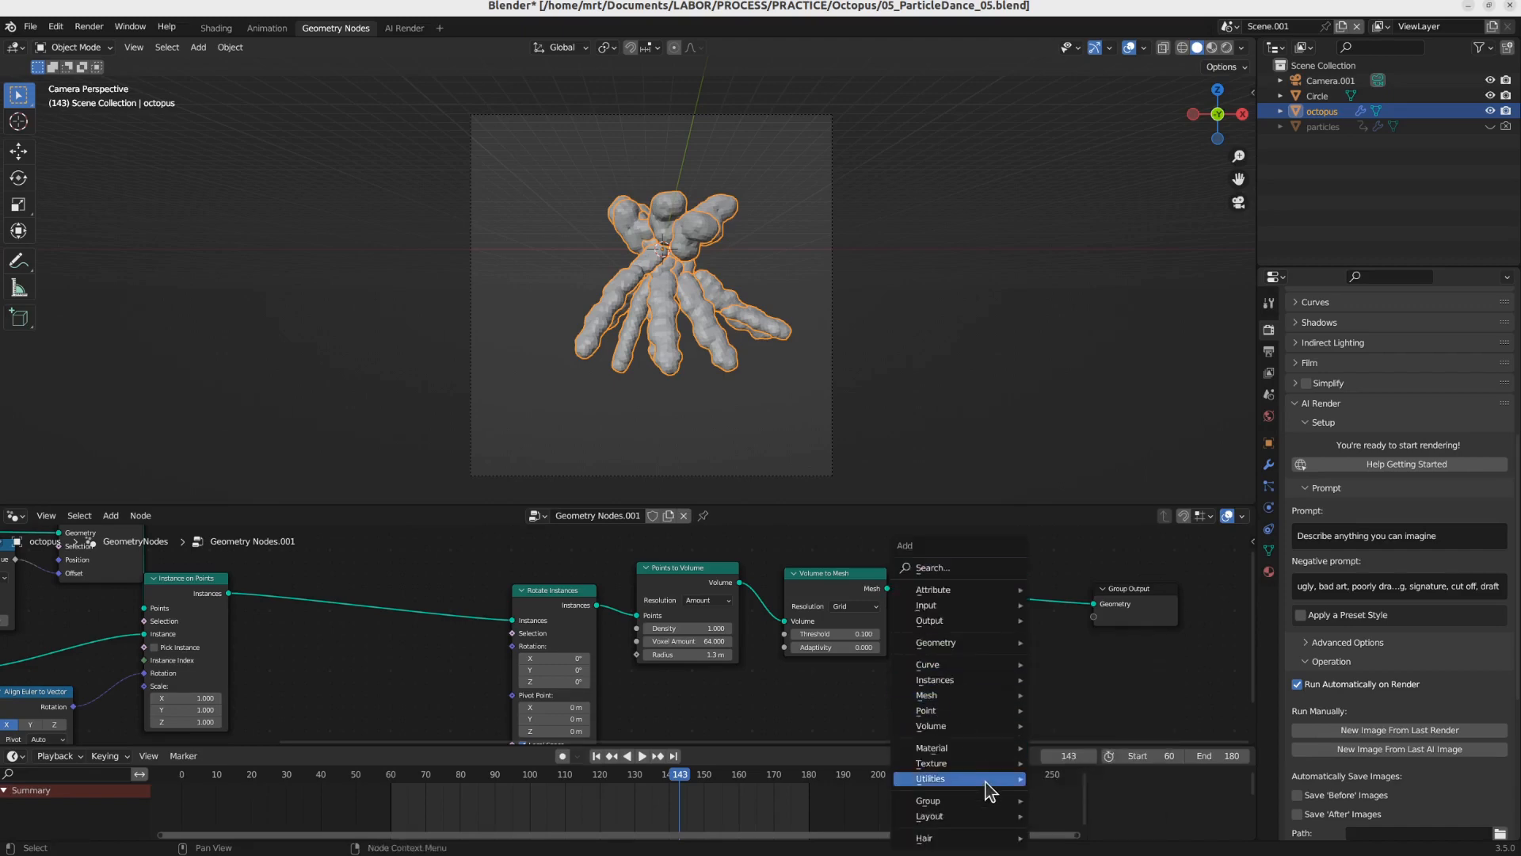
mouse_move(968, 757)
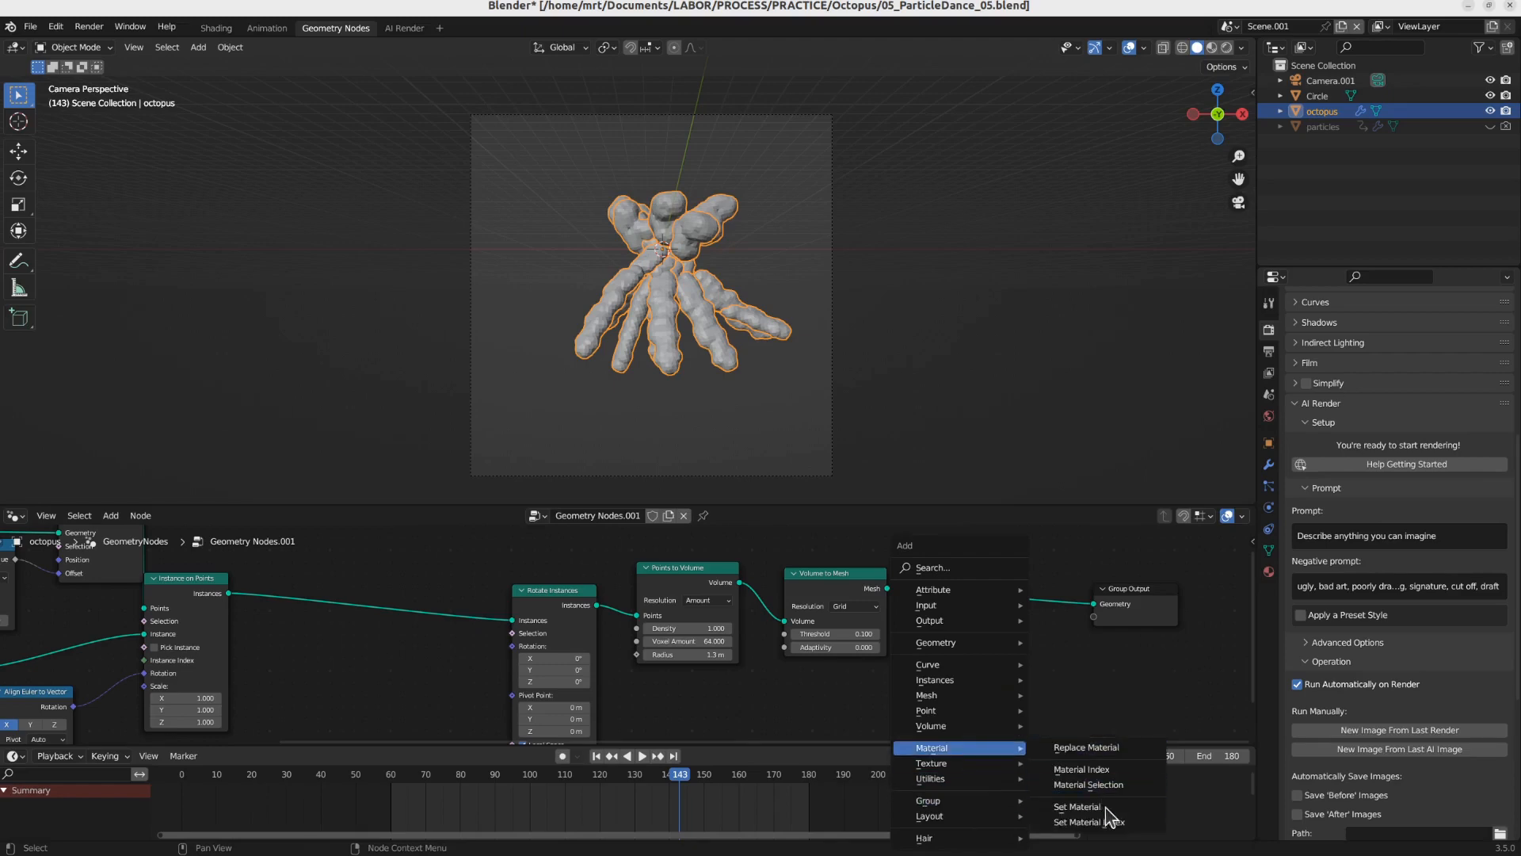
click(1077, 806)
click(1019, 629)
Step: Assign the green material in the Set Material node and display the viewport in Rendered shading
click(1018, 631)
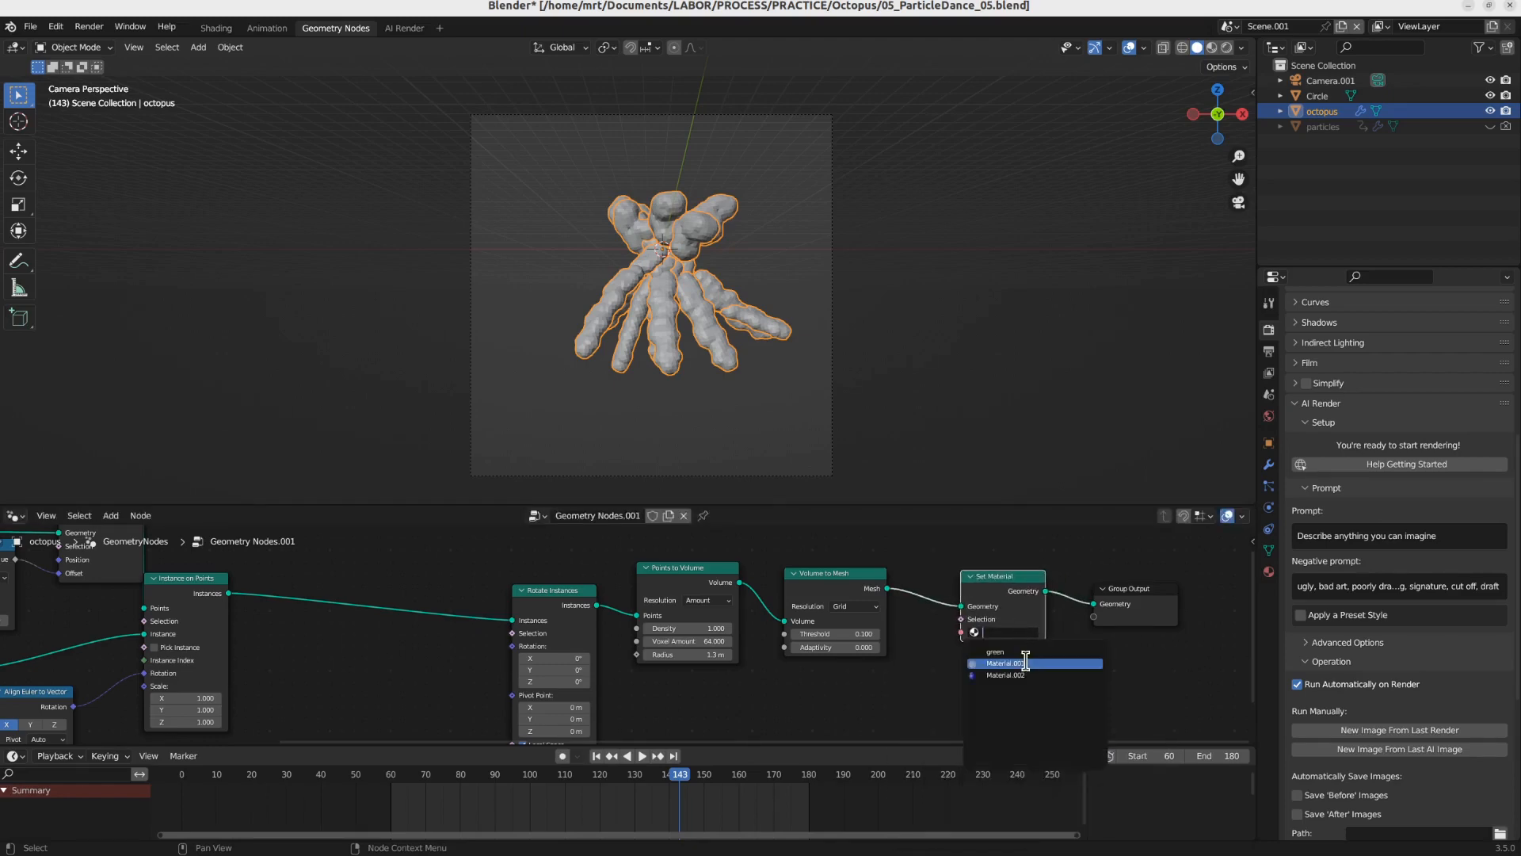
key(Return)
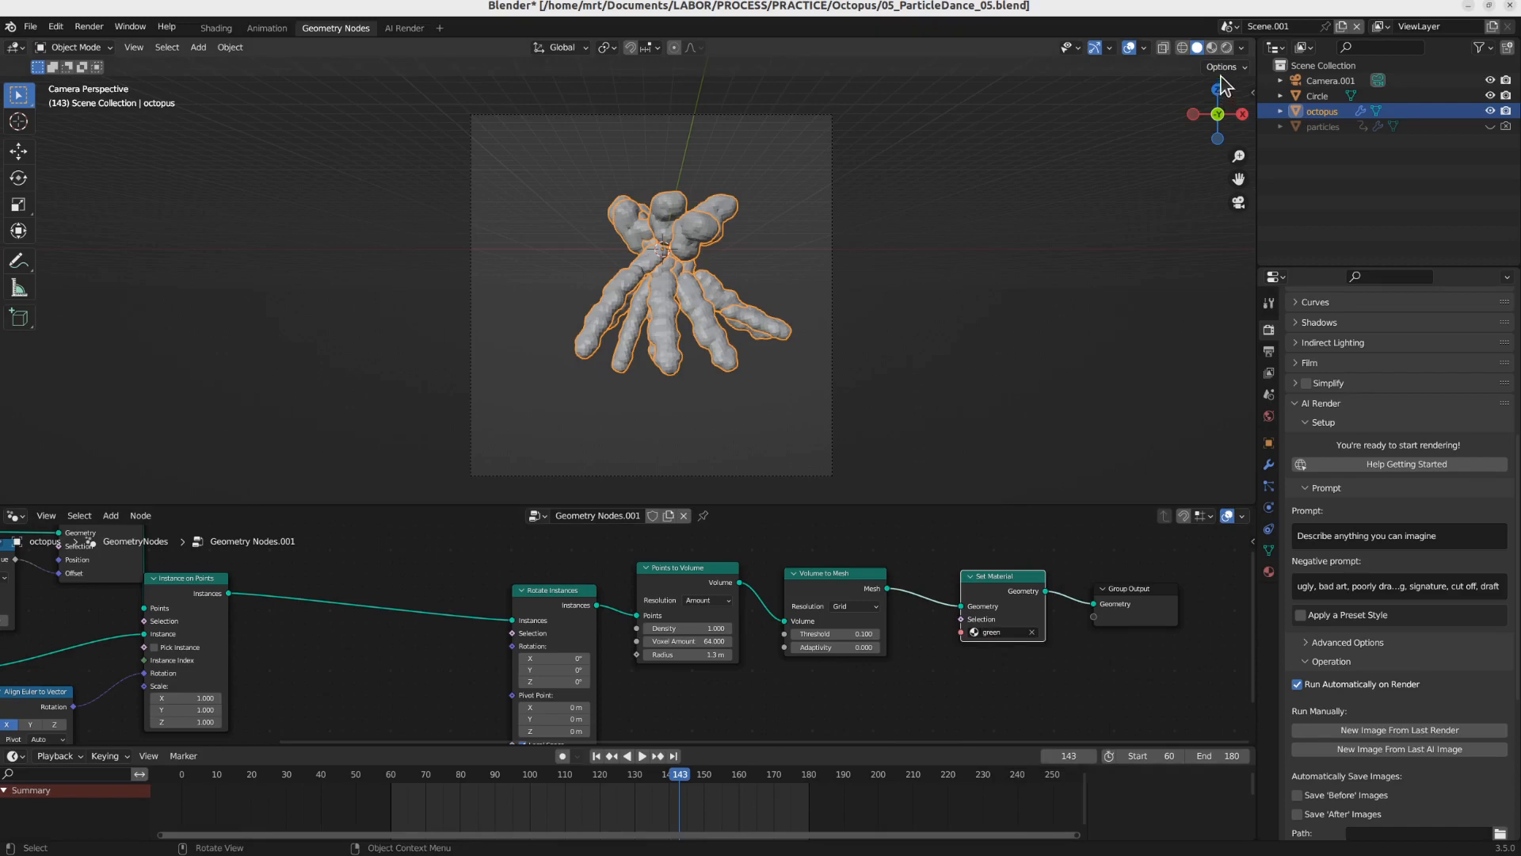
click(1226, 48)
scroll(694, 312, up, 2)
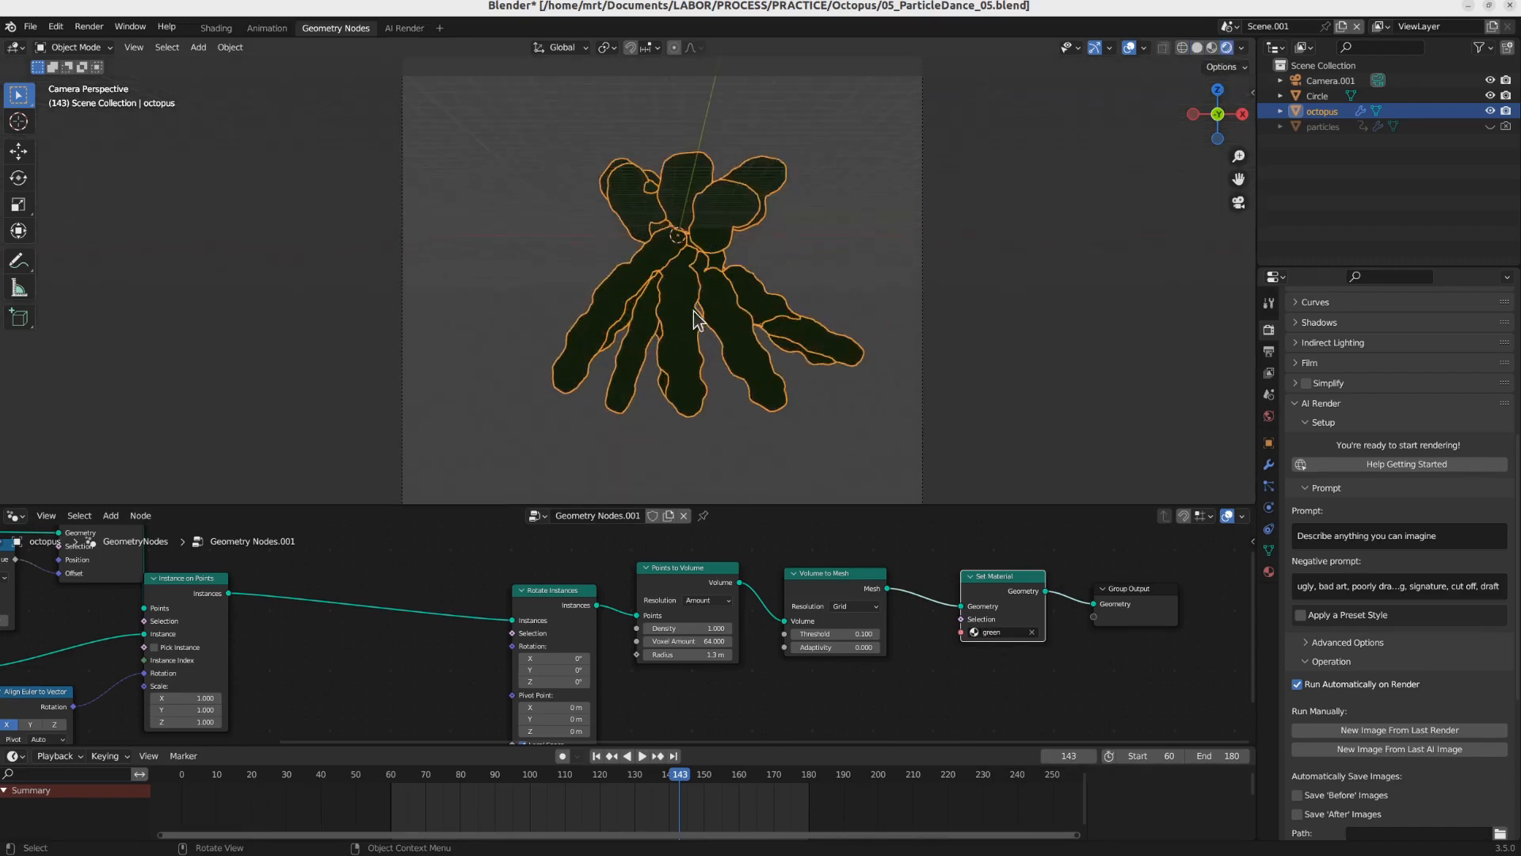
scroll(697, 313, down, 2)
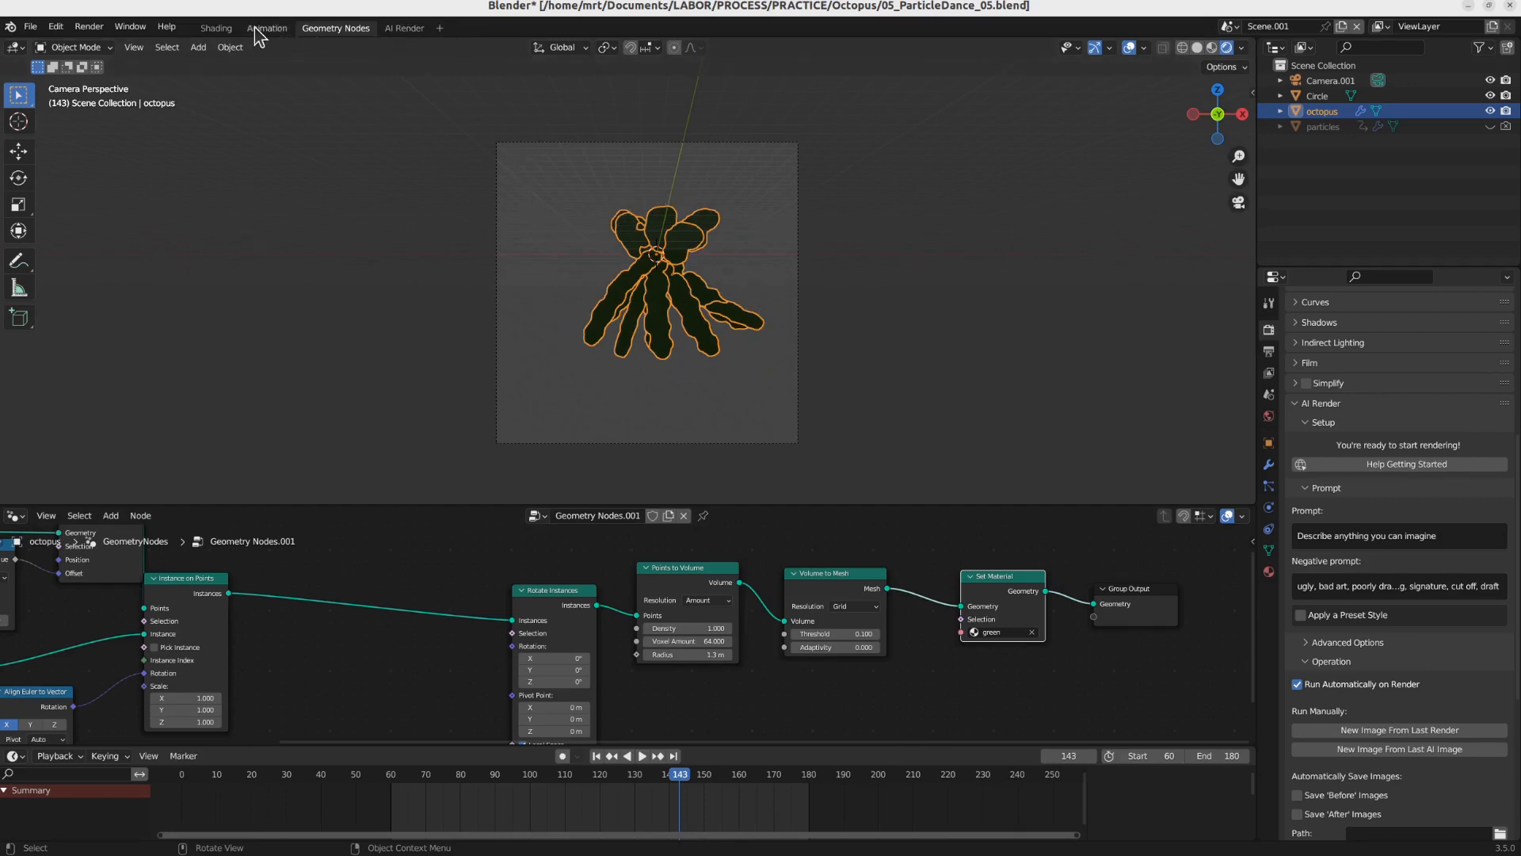
Step: Change the world shader's background color to a dark blue
click(211, 28)
click(65, 510)
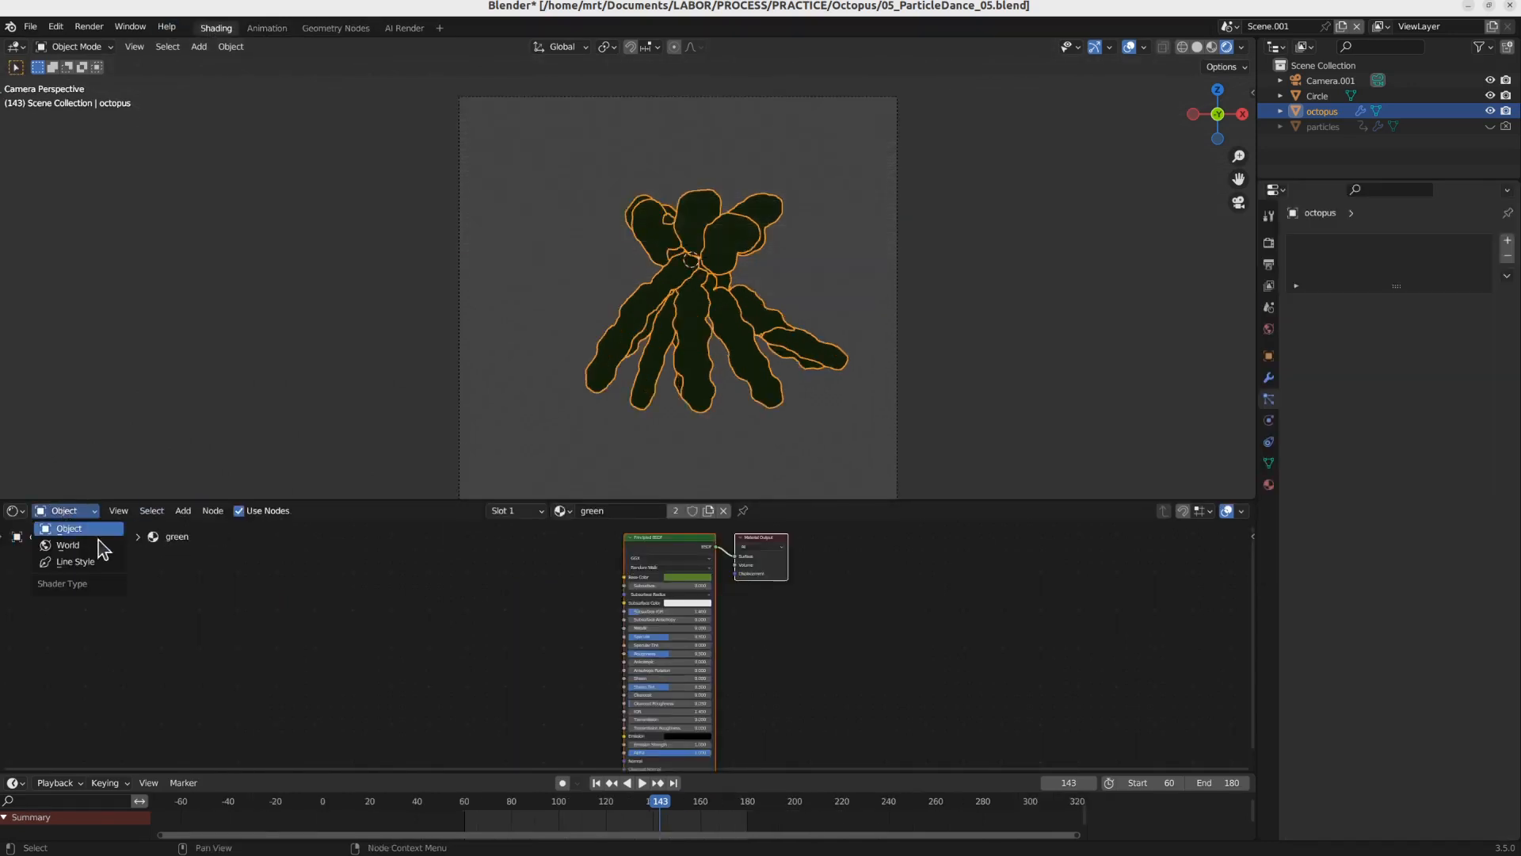
click(91, 527)
click(76, 513)
click(85, 546)
click(665, 557)
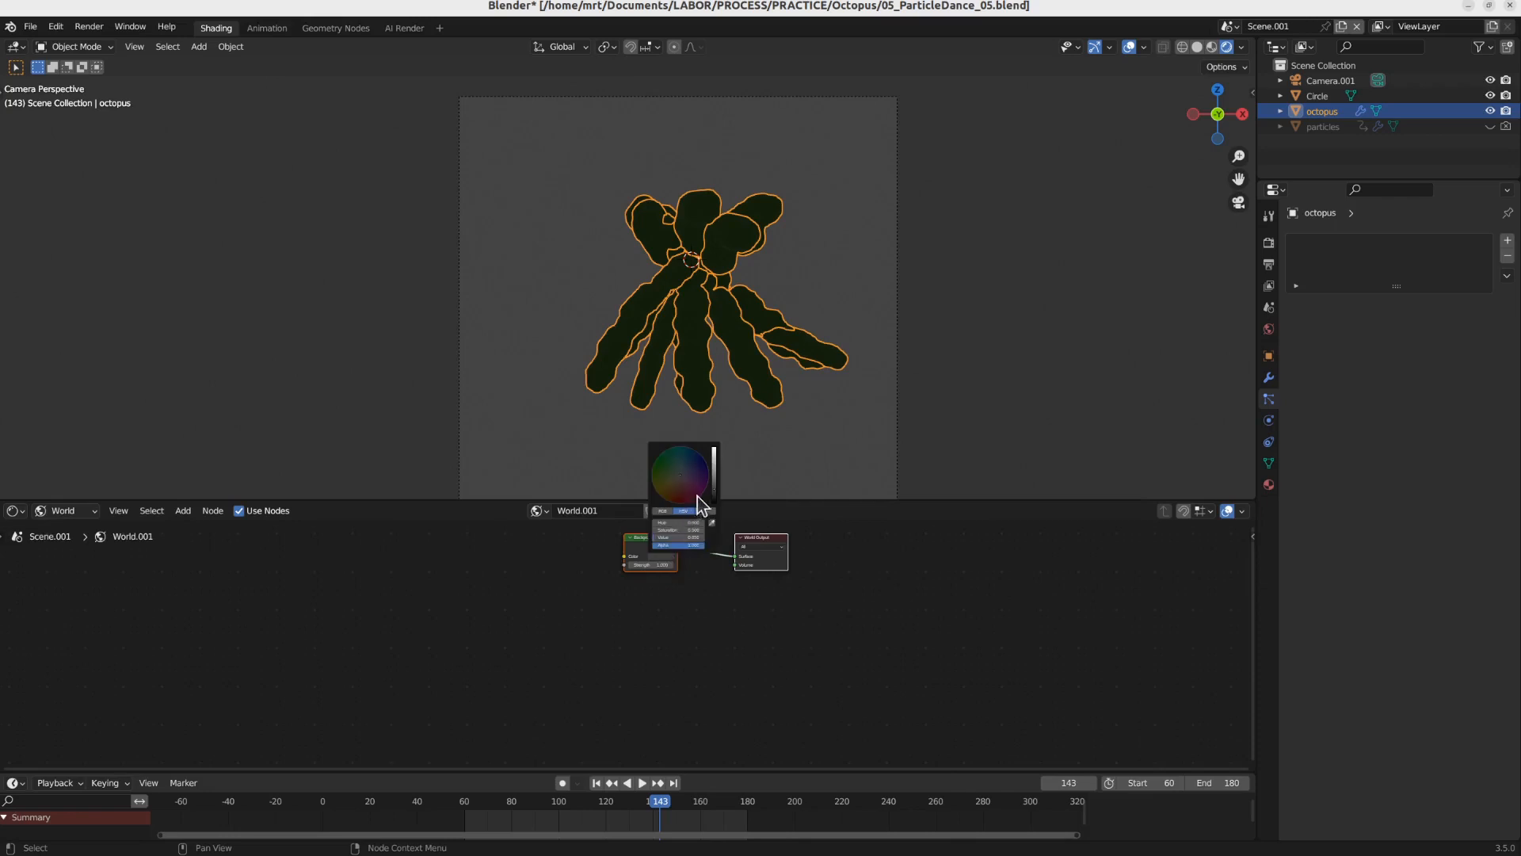
click(697, 475)
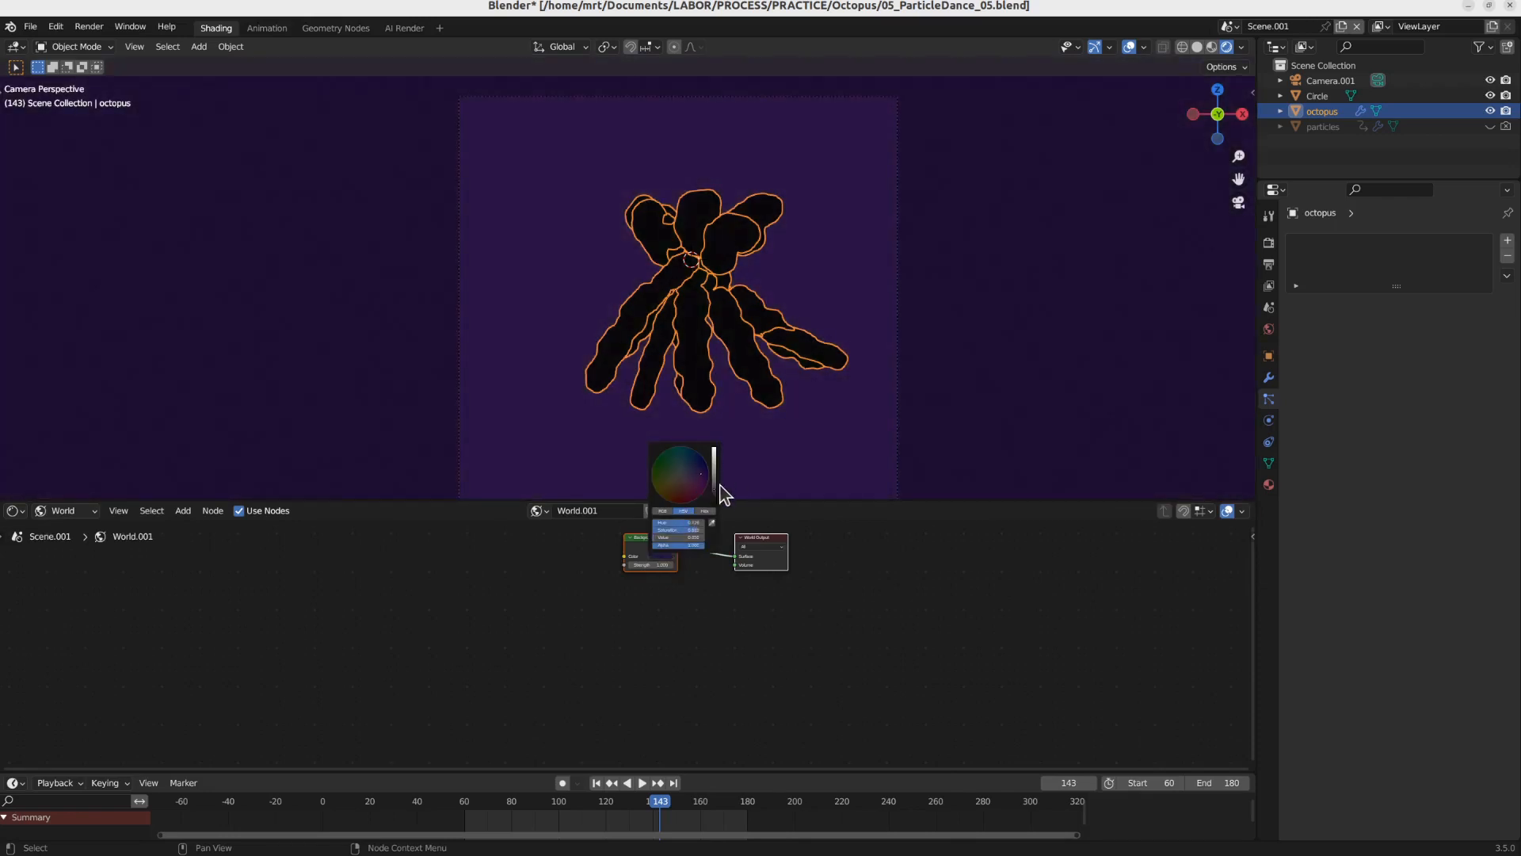
drag(714, 489, 700, 459)
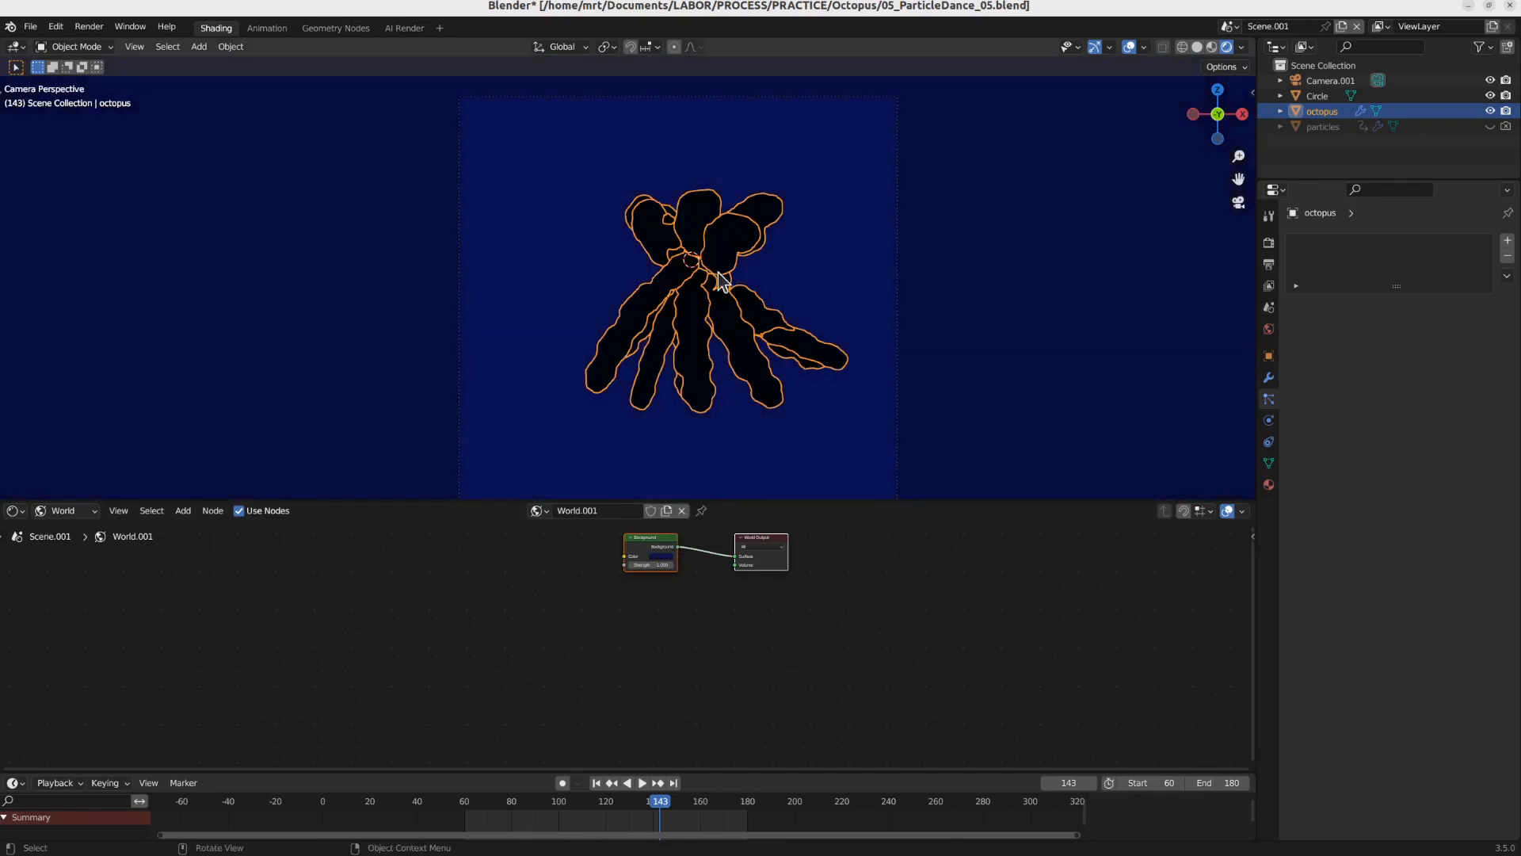
Step: Add a Sun light to the scene
key(shift+a)
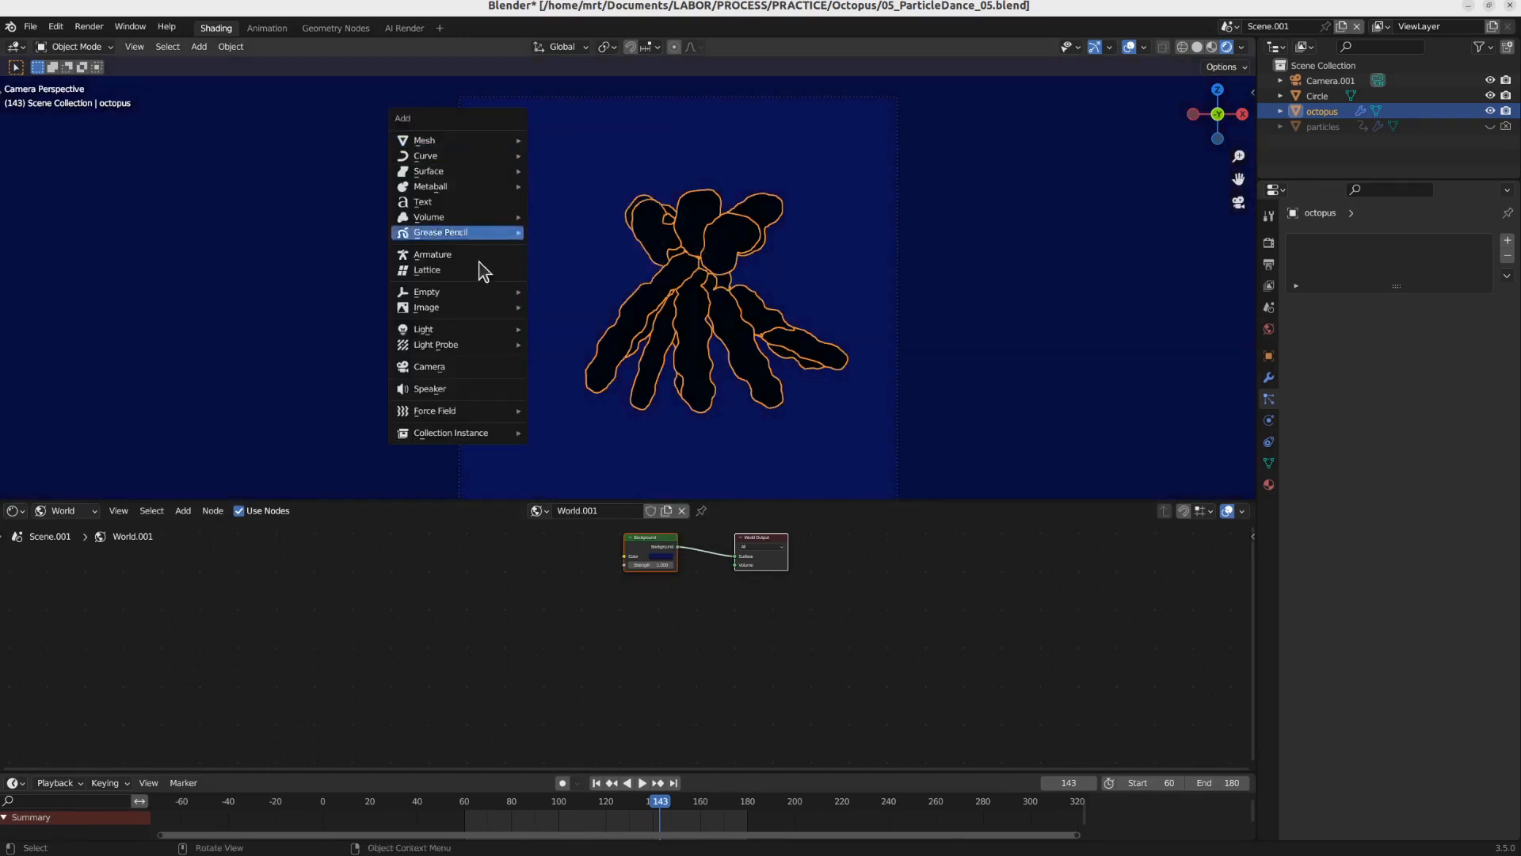
mouse_move(472, 330)
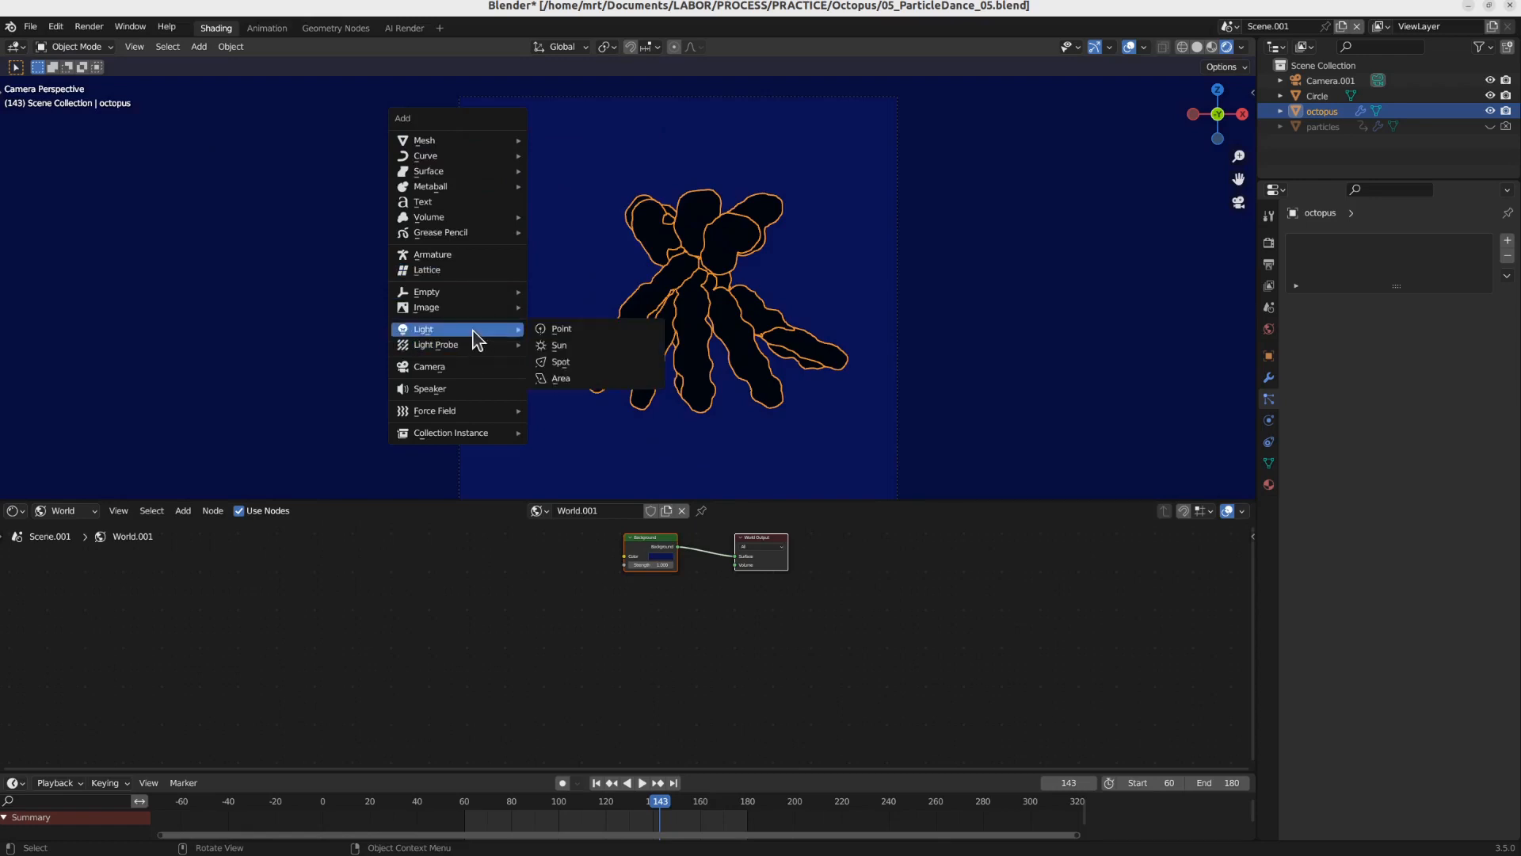
click(602, 347)
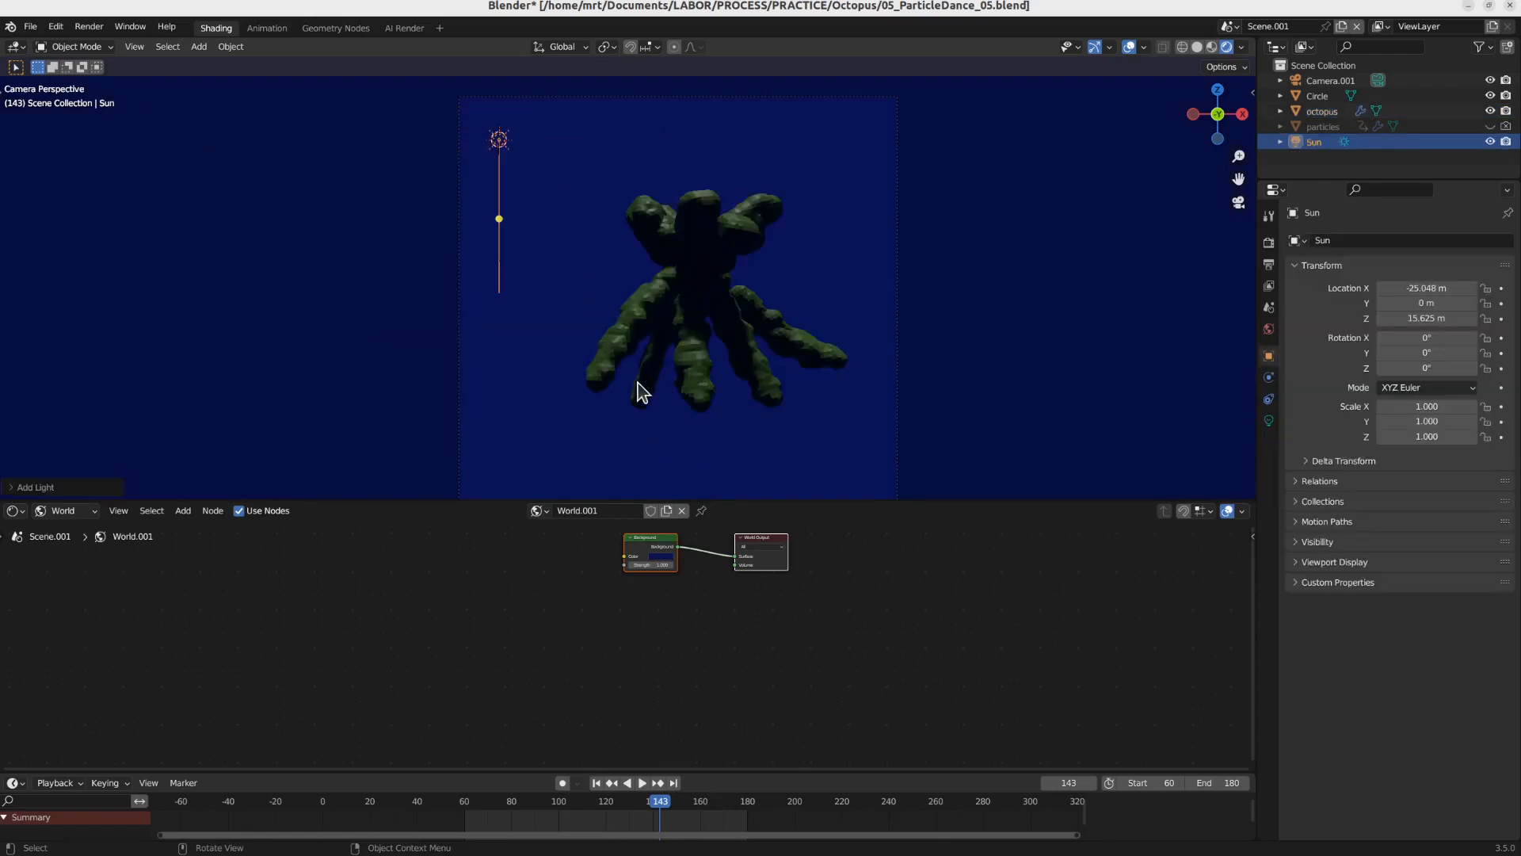
Step: Rotate the Sun light to about -41° around Y so it lights the octopus at an angle, and reselect the octopus
key(r)
click(639, 341)
scroll(673, 338, up, 5)
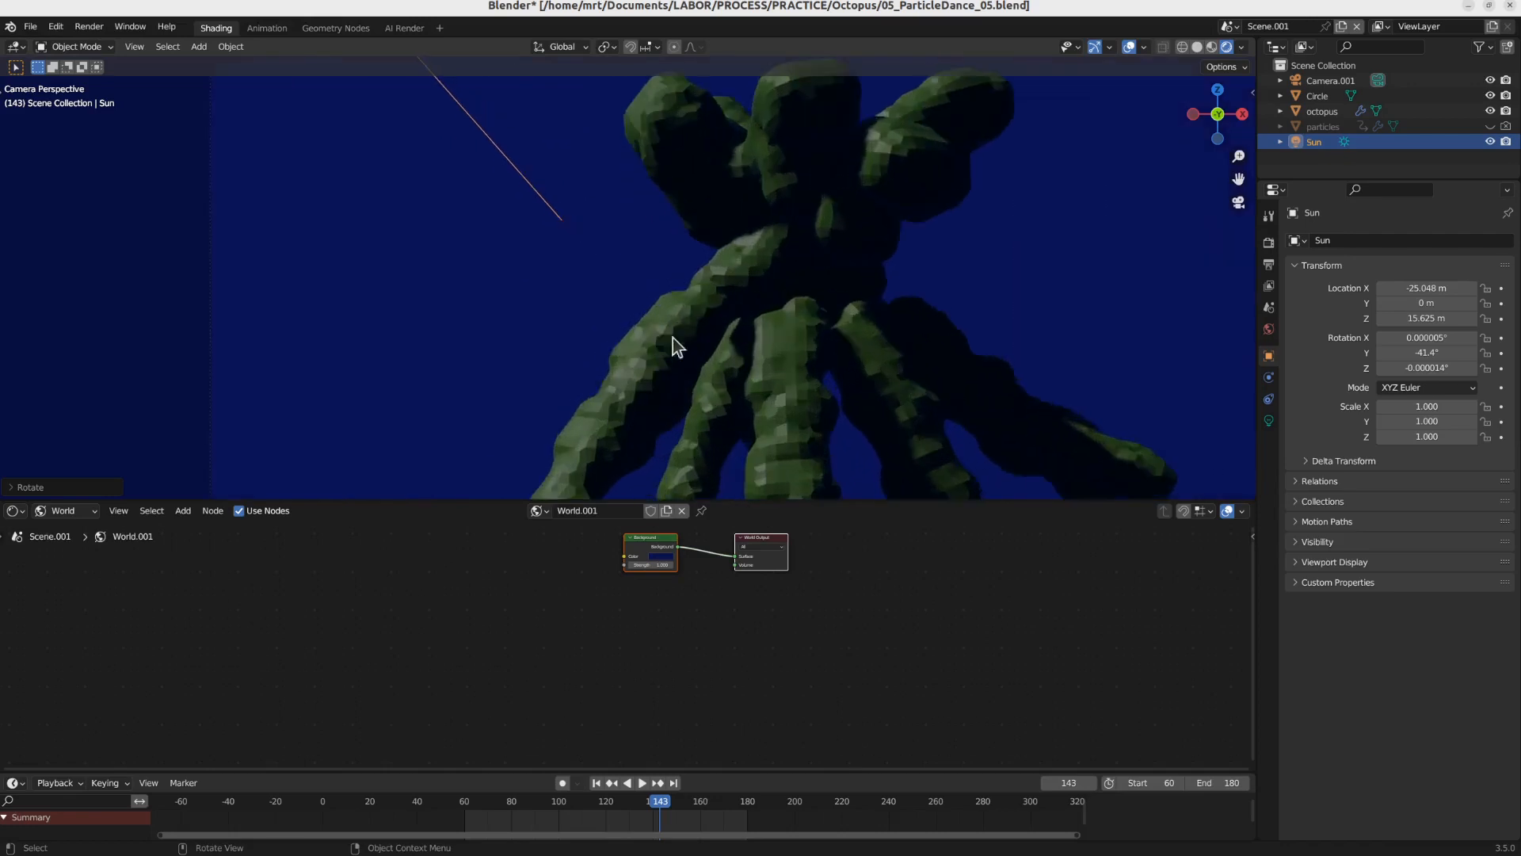
scroll(781, 357, down, 2)
click(792, 369)
scroll(832, 396, down, 4)
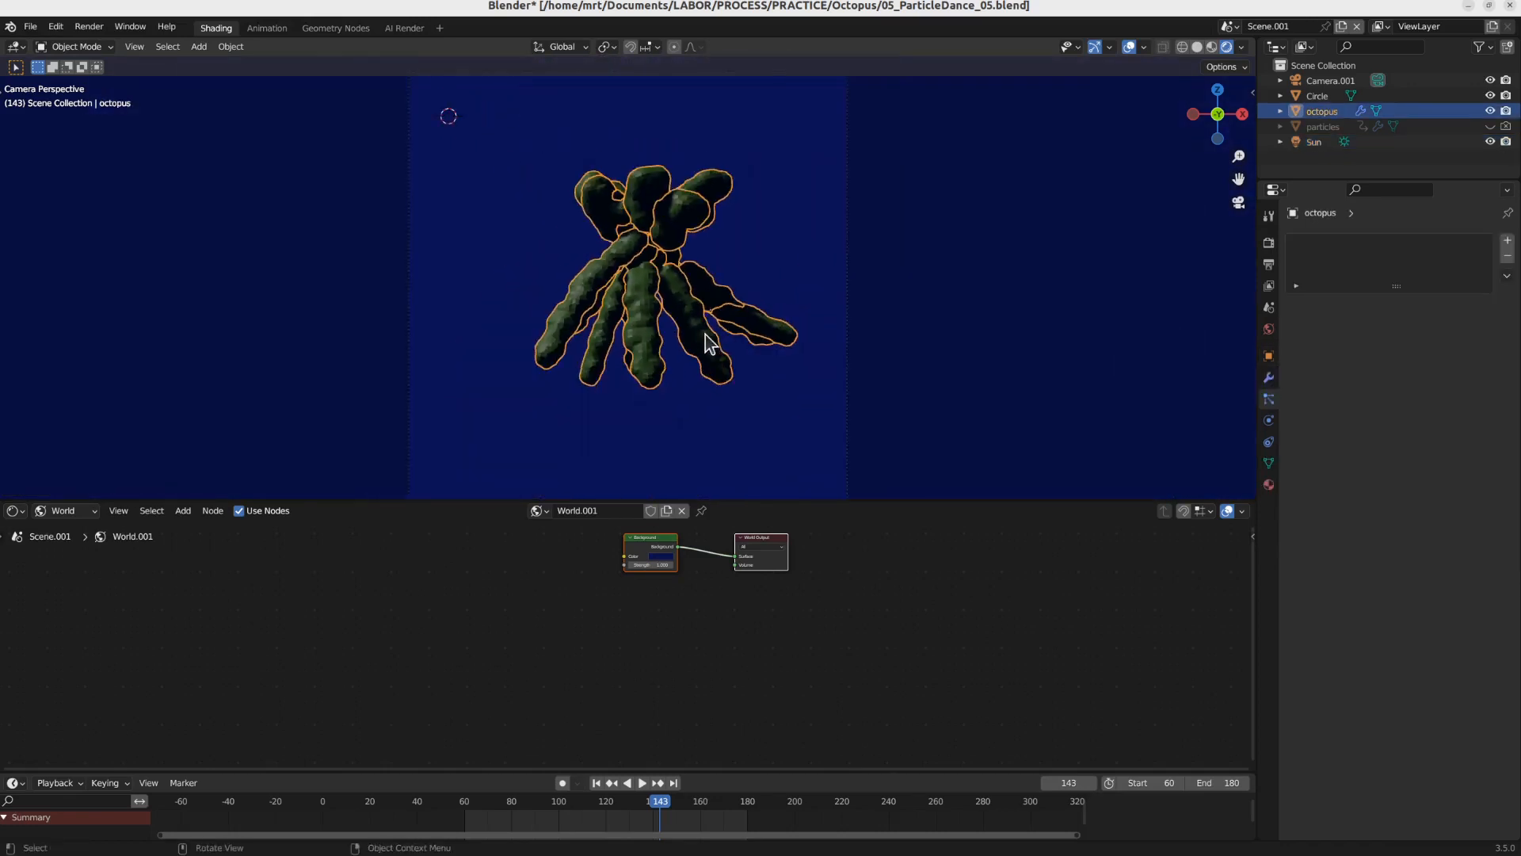
Step: Set the AI Render prompt to "octopus" in the render properties
click(1269, 243)
click(1370, 742)
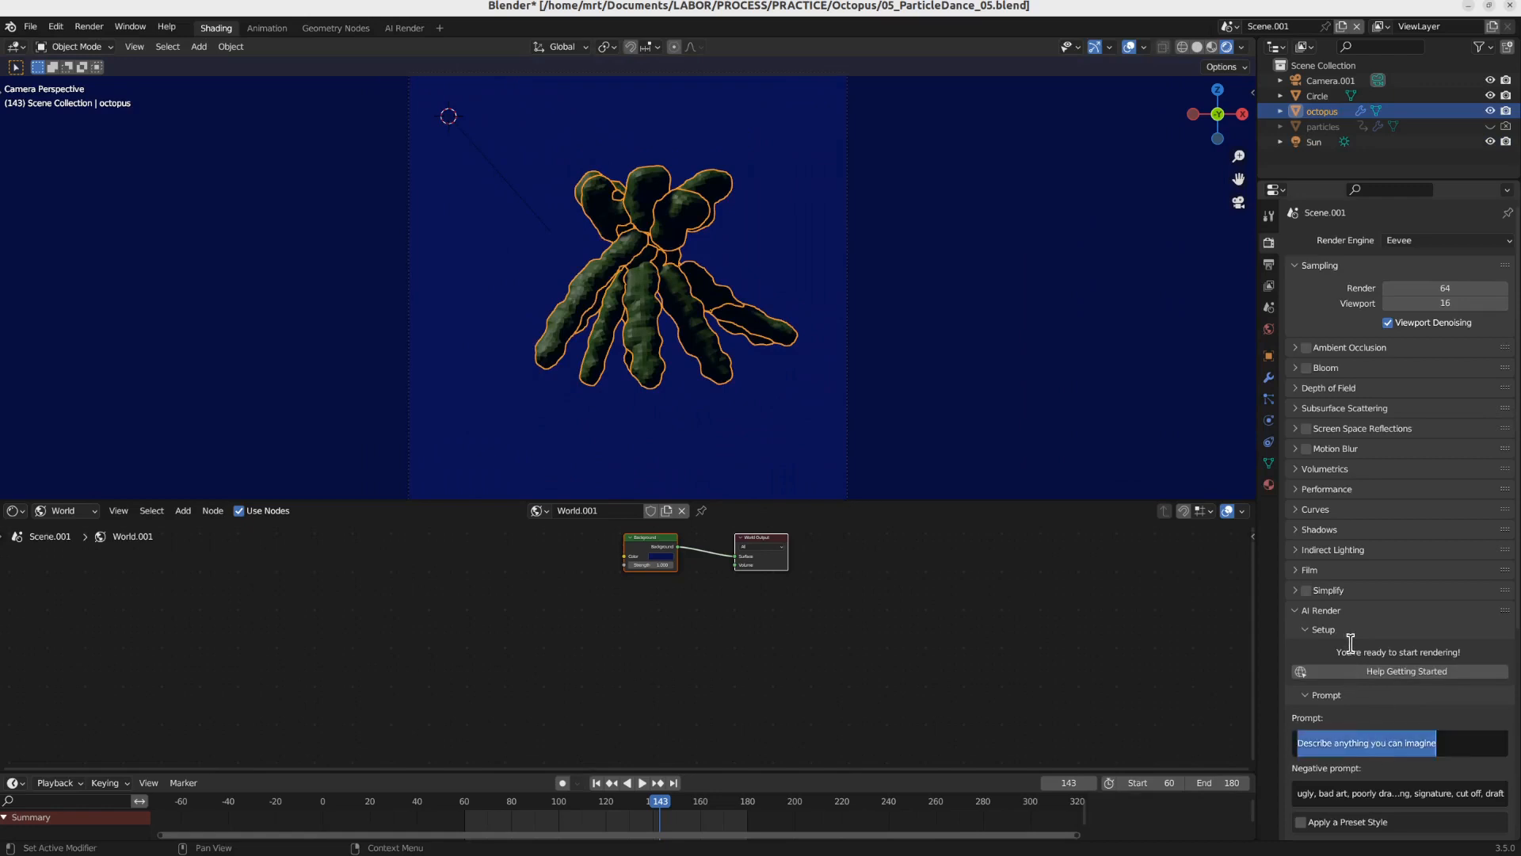
text(octopus)
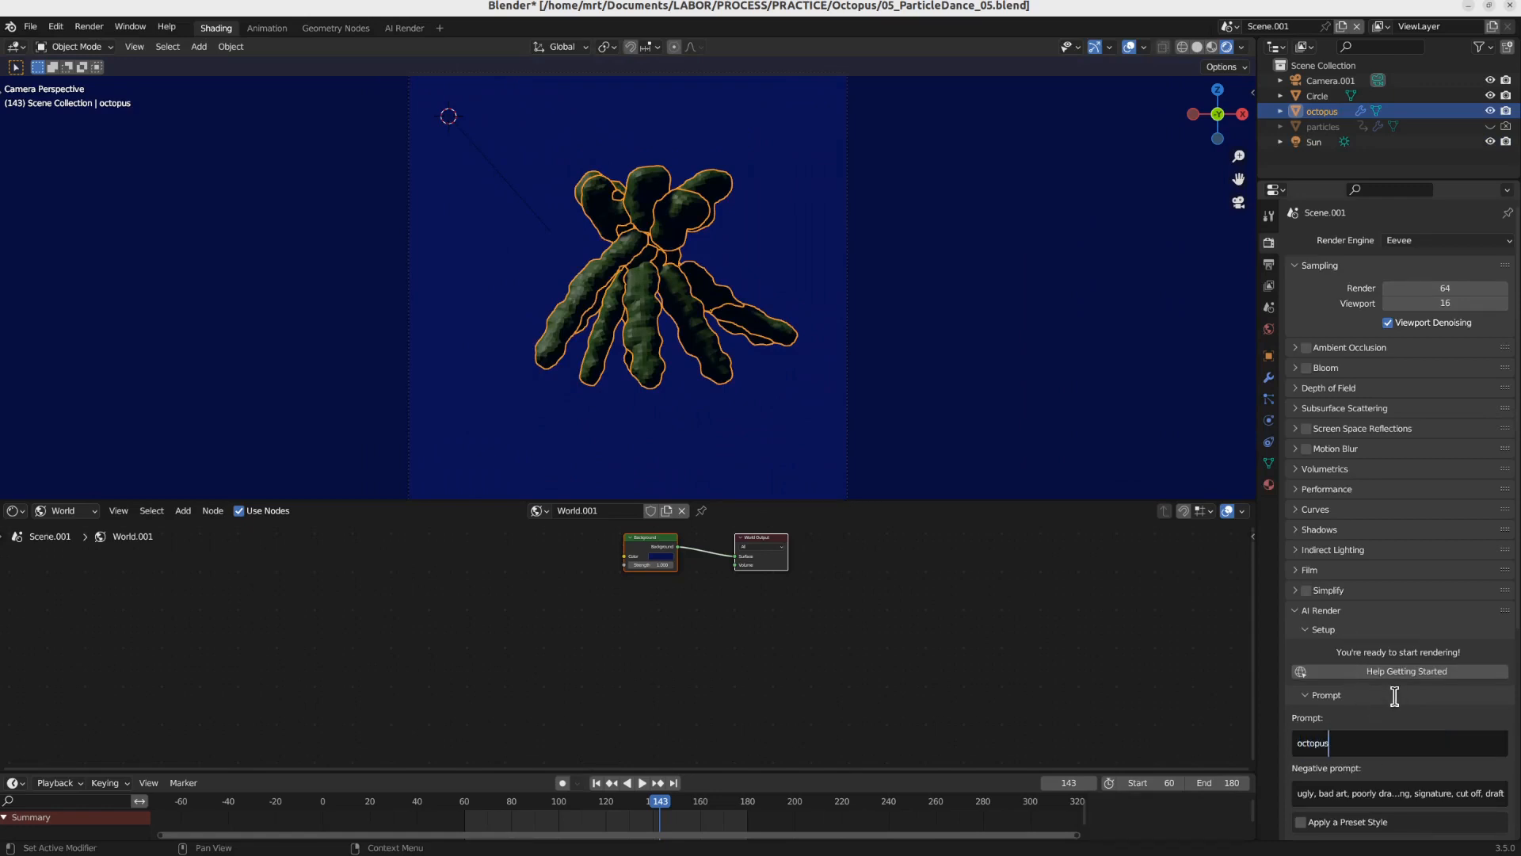
key(Return)
Step: Enable automatic saving of AI Render's 'After' images and set their output path to //TRY/
scroll(1473, 487, down, 10)
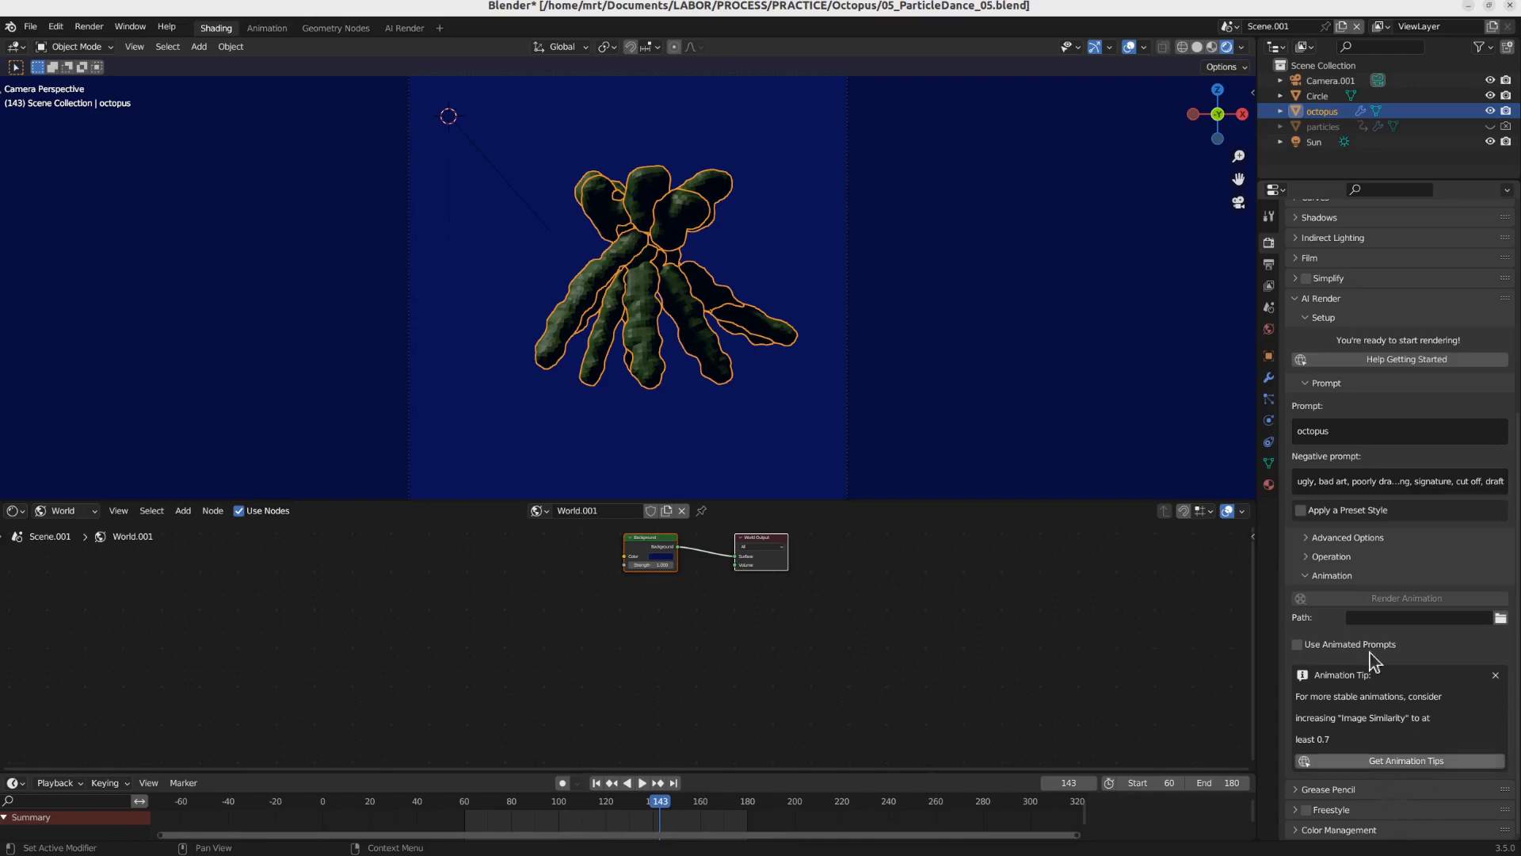
click(1334, 556)
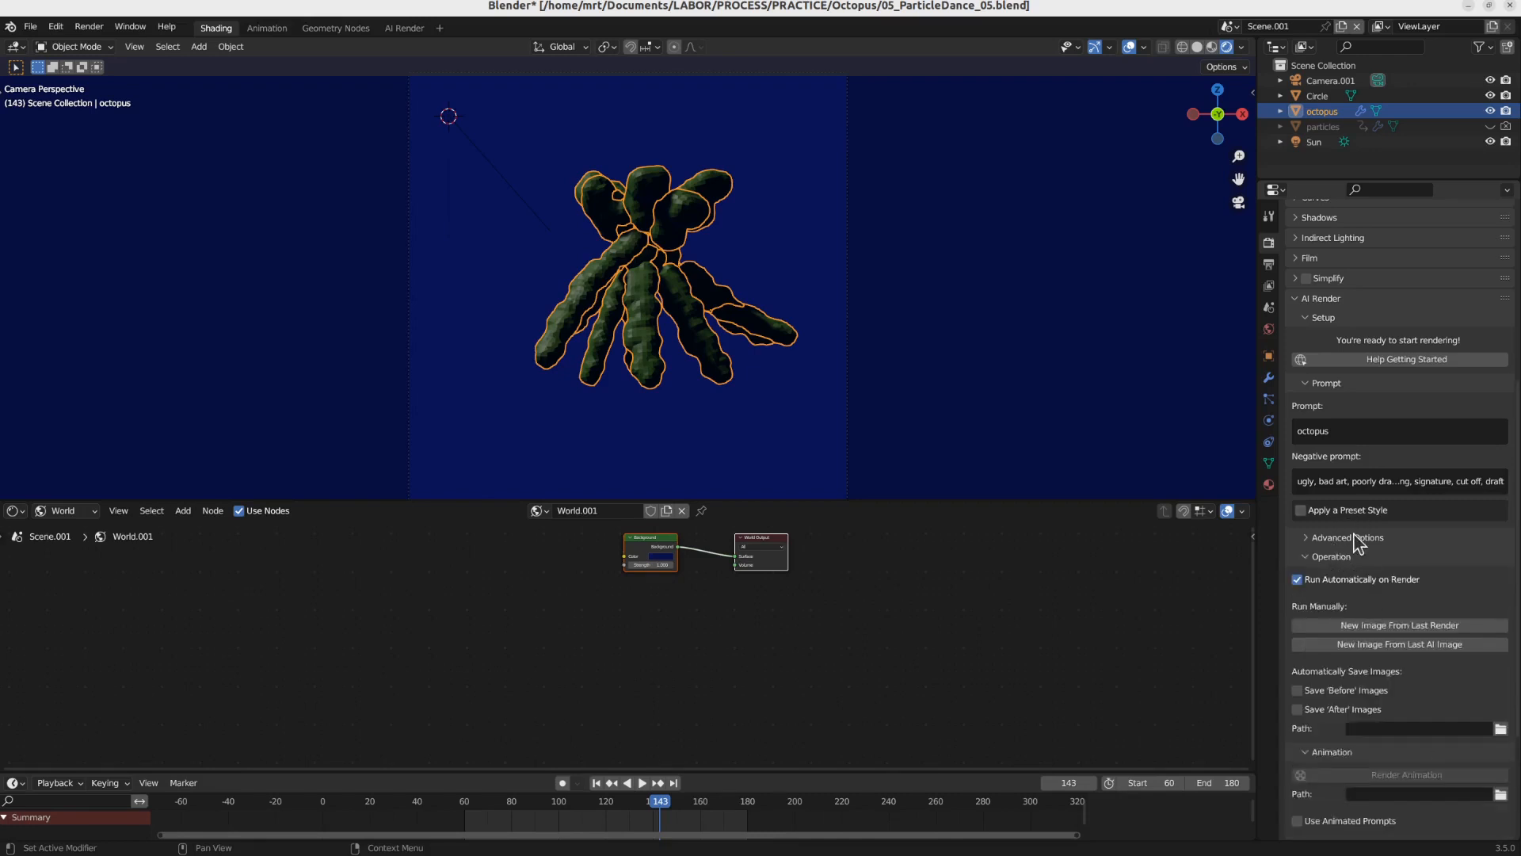
click(1296, 707)
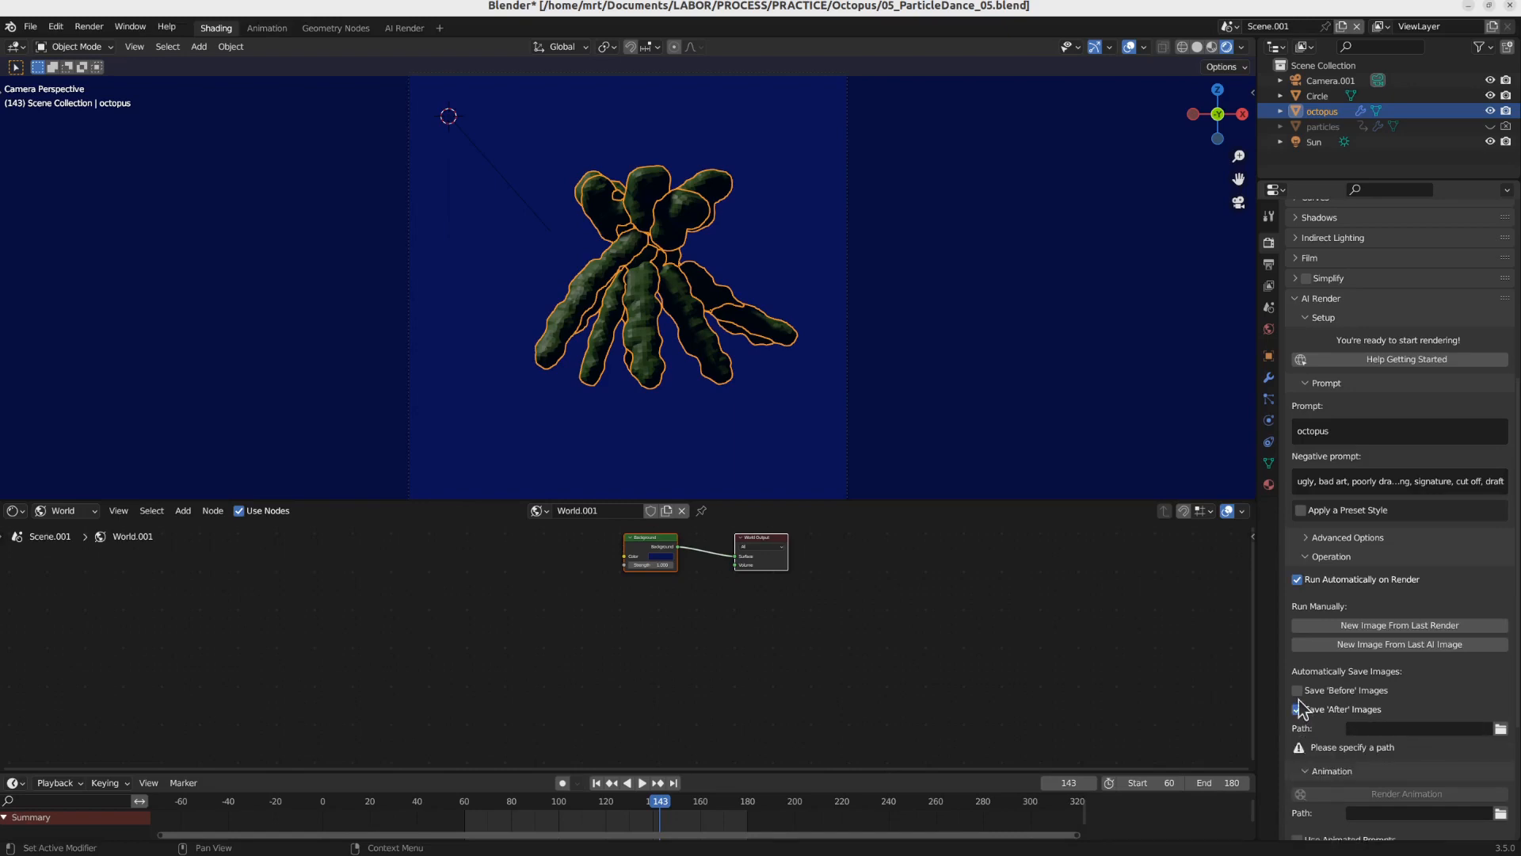
click(1500, 729)
click(604, 250)
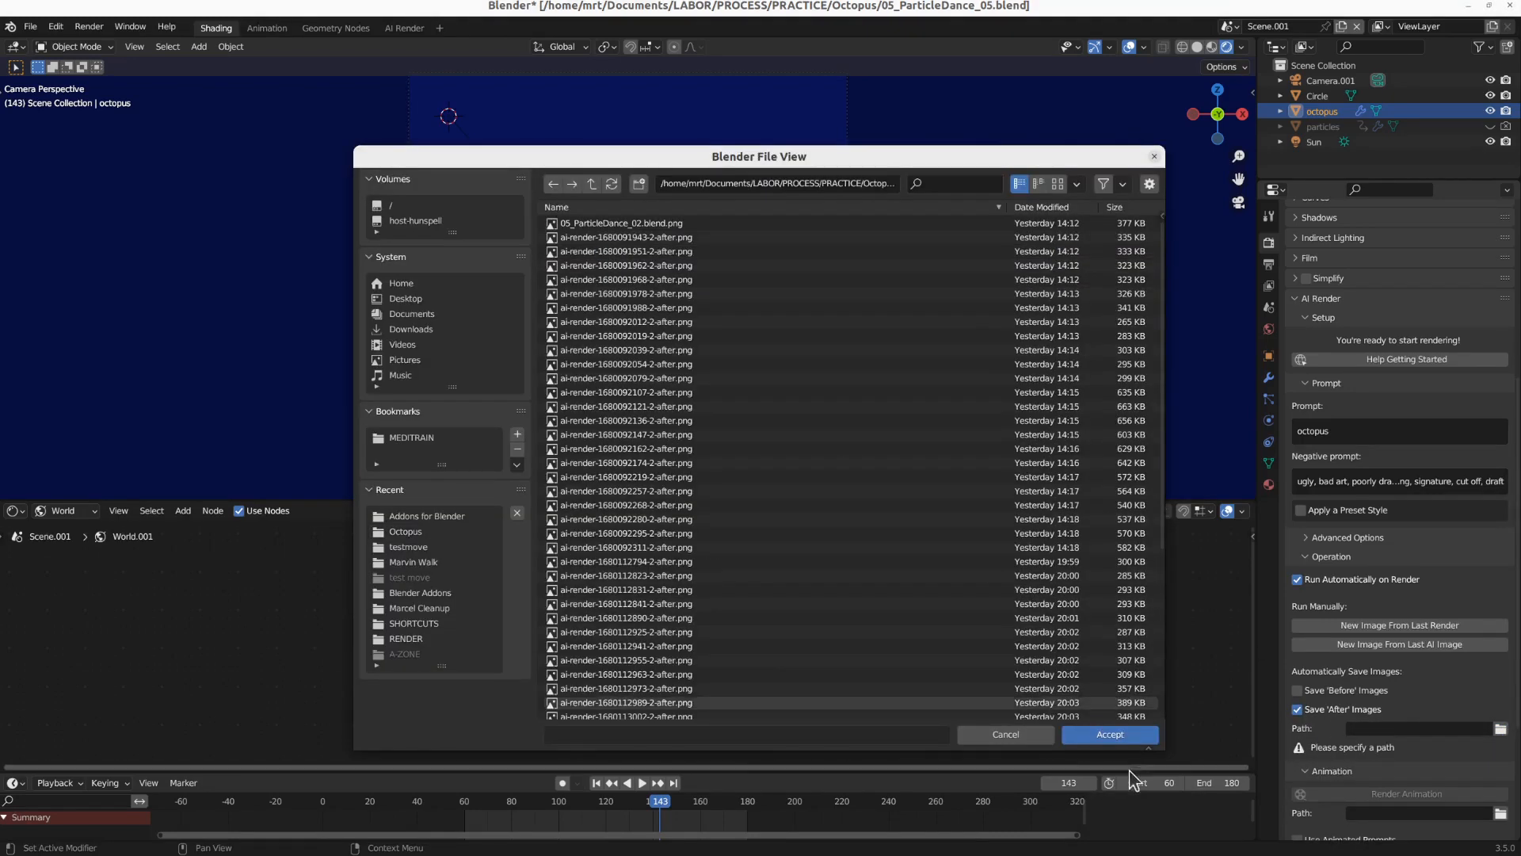
click(1107, 735)
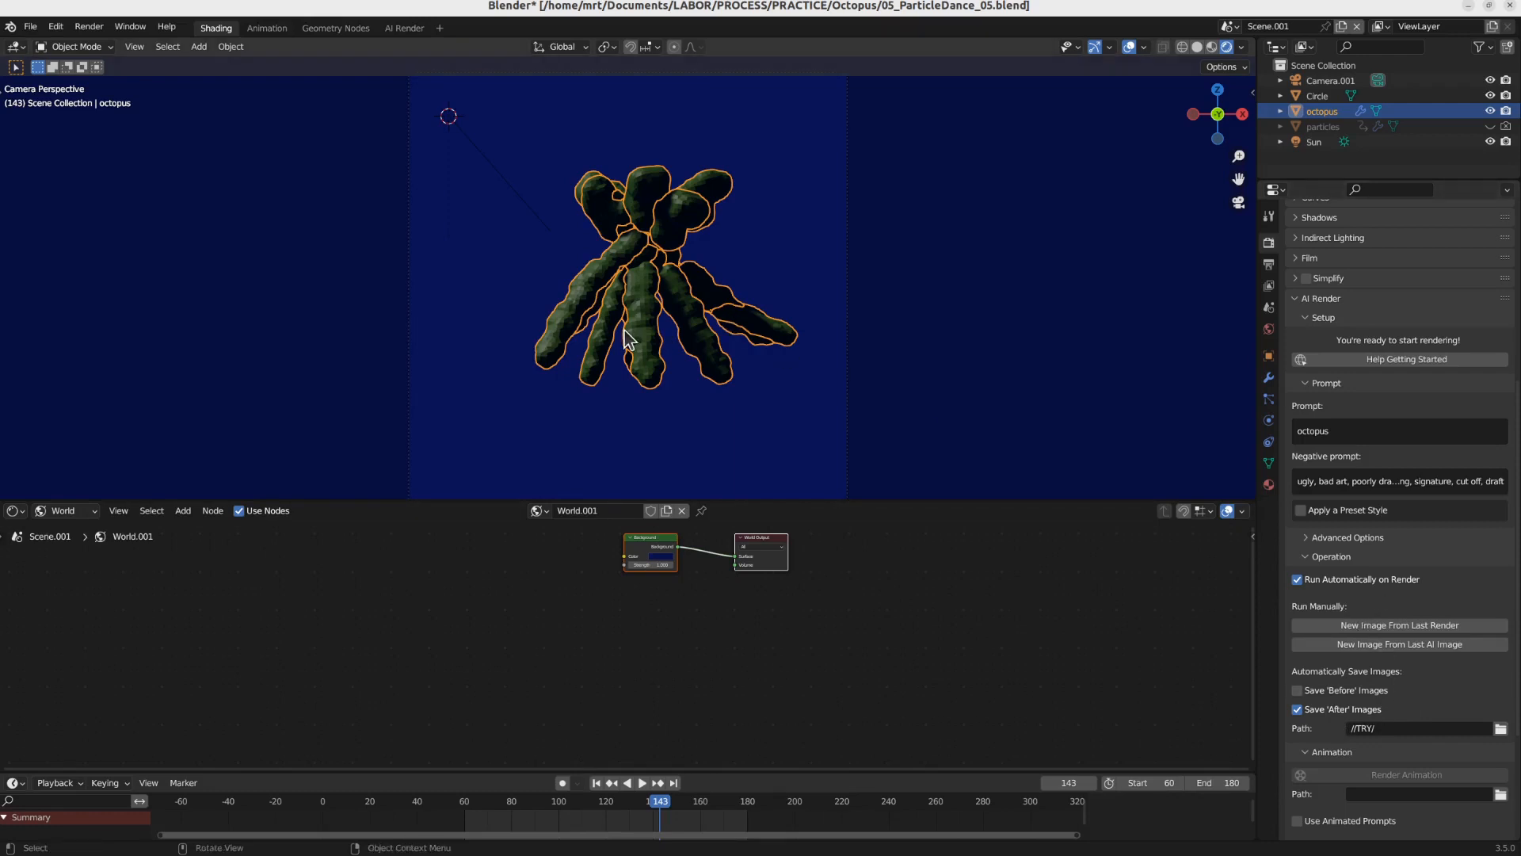
Step: Render frame 143 with AI Render and examine the generated octopus image and the AI settings
key(F12)
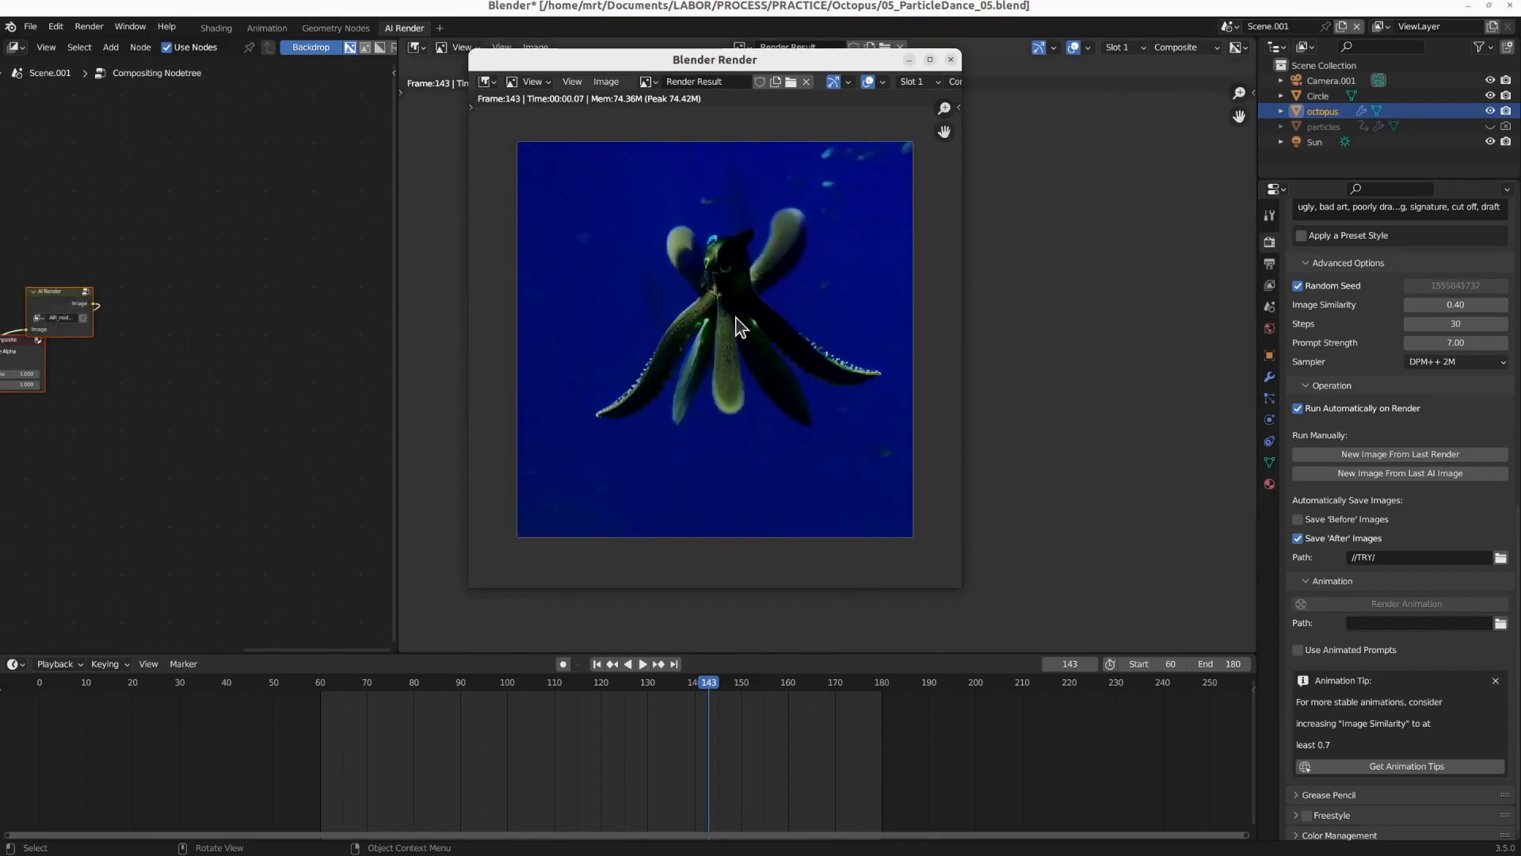
scroll(740, 327, up, 3)
scroll(737, 327, down, 2)
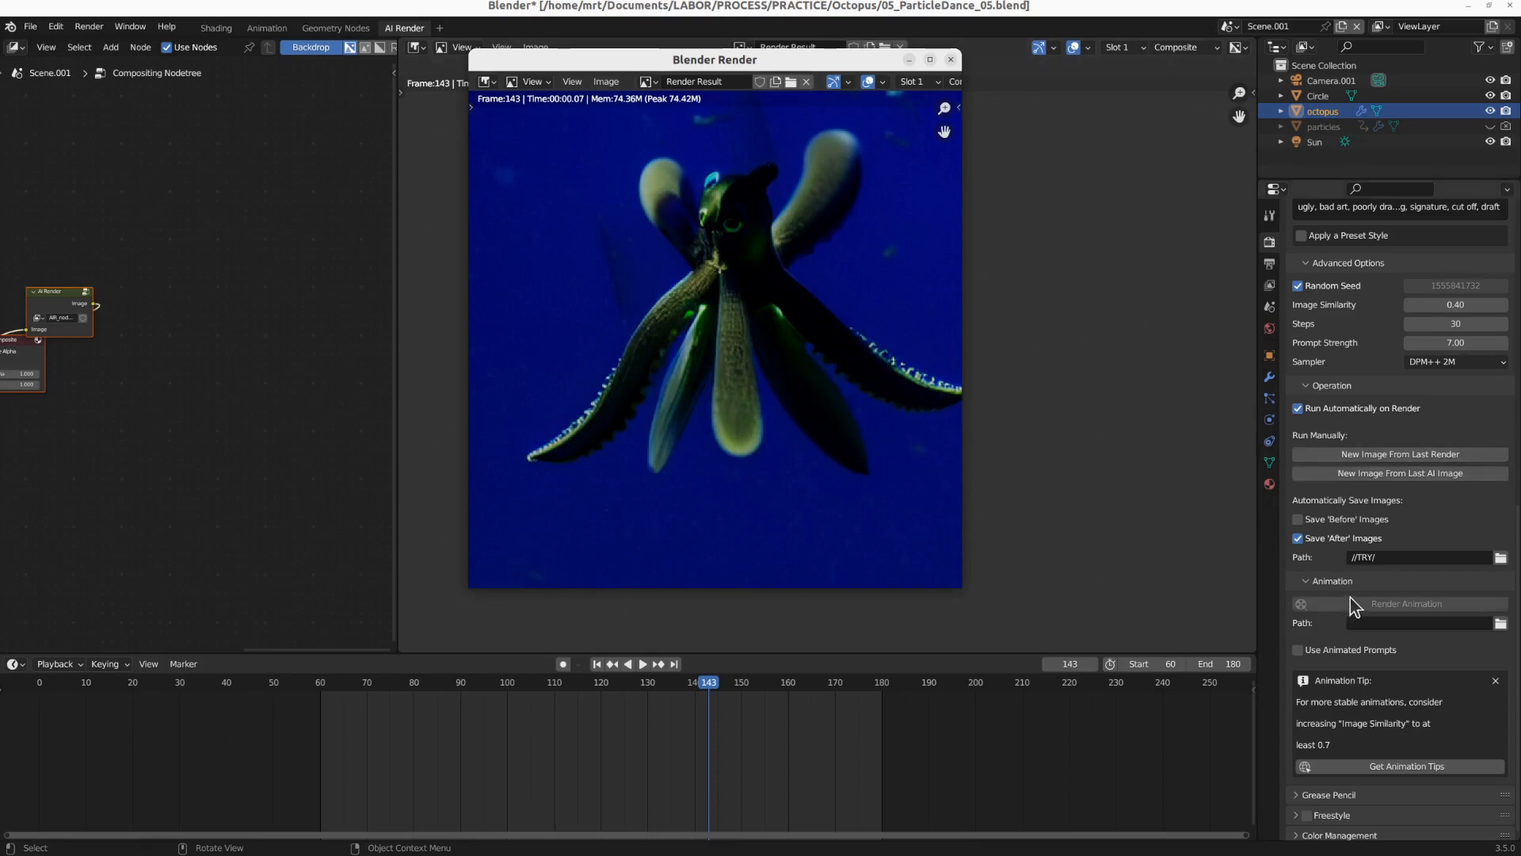
scroll(1353, 599, down, 1)
scroll(1426, 404, up, 4)
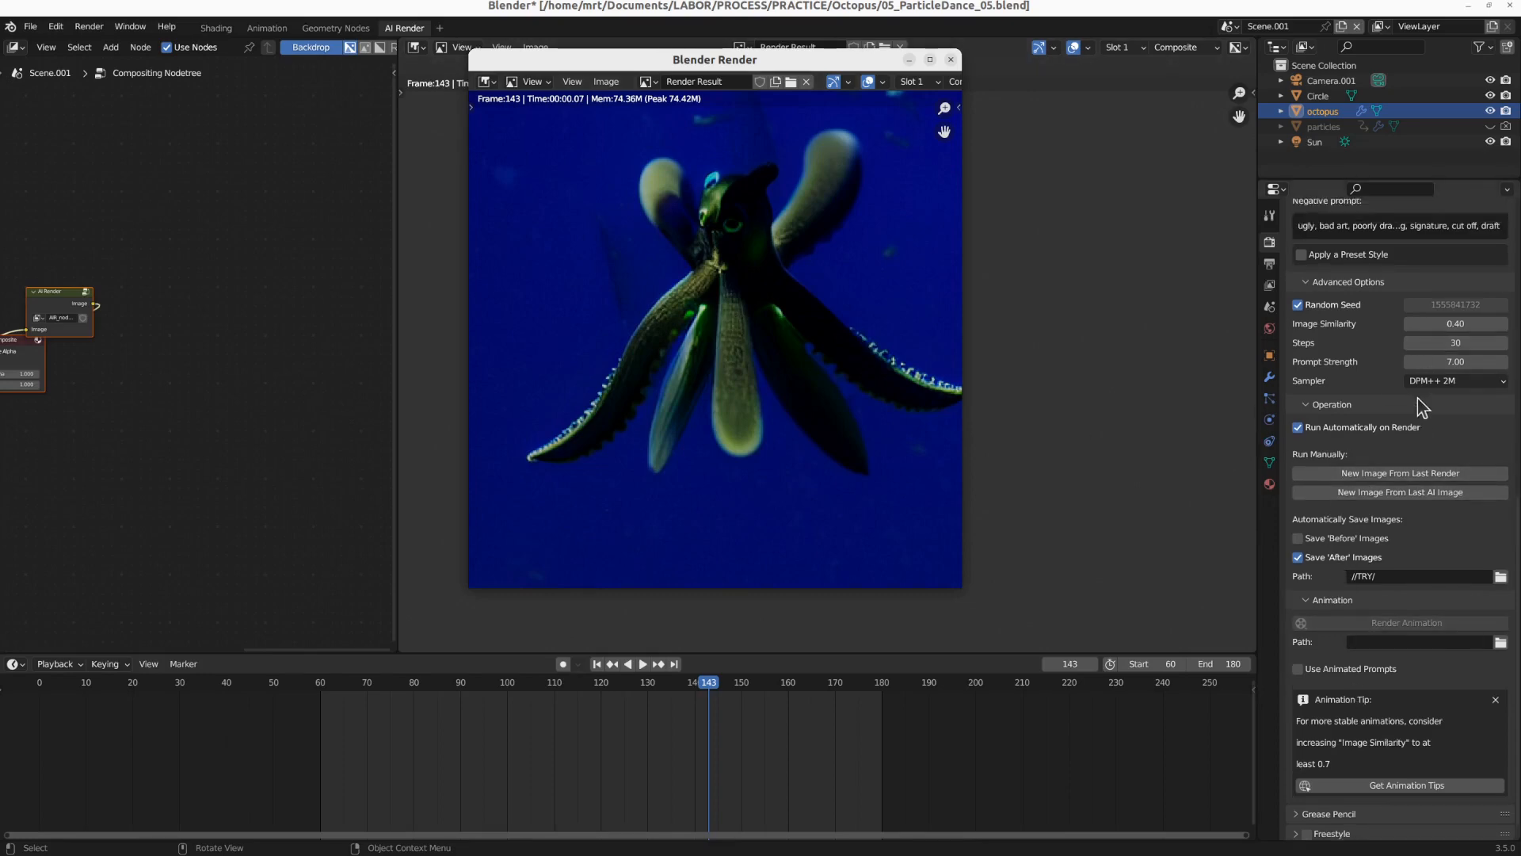
scroll(1461, 507, up, 2)
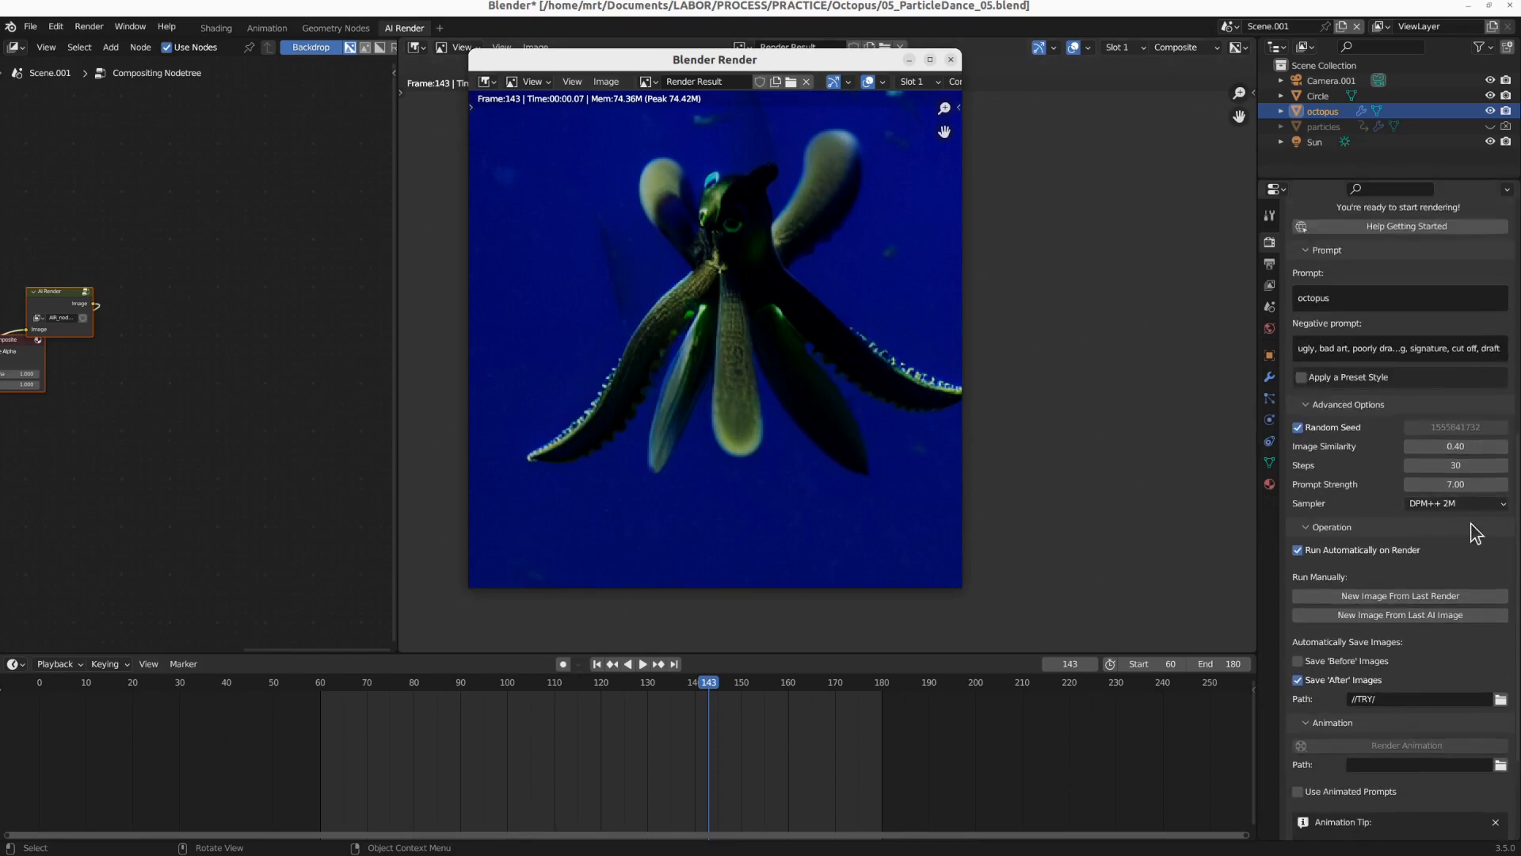
Step: Set AI Render's Image Similarity to 0.50 and Prompt Strength to 21
click(1460, 447)
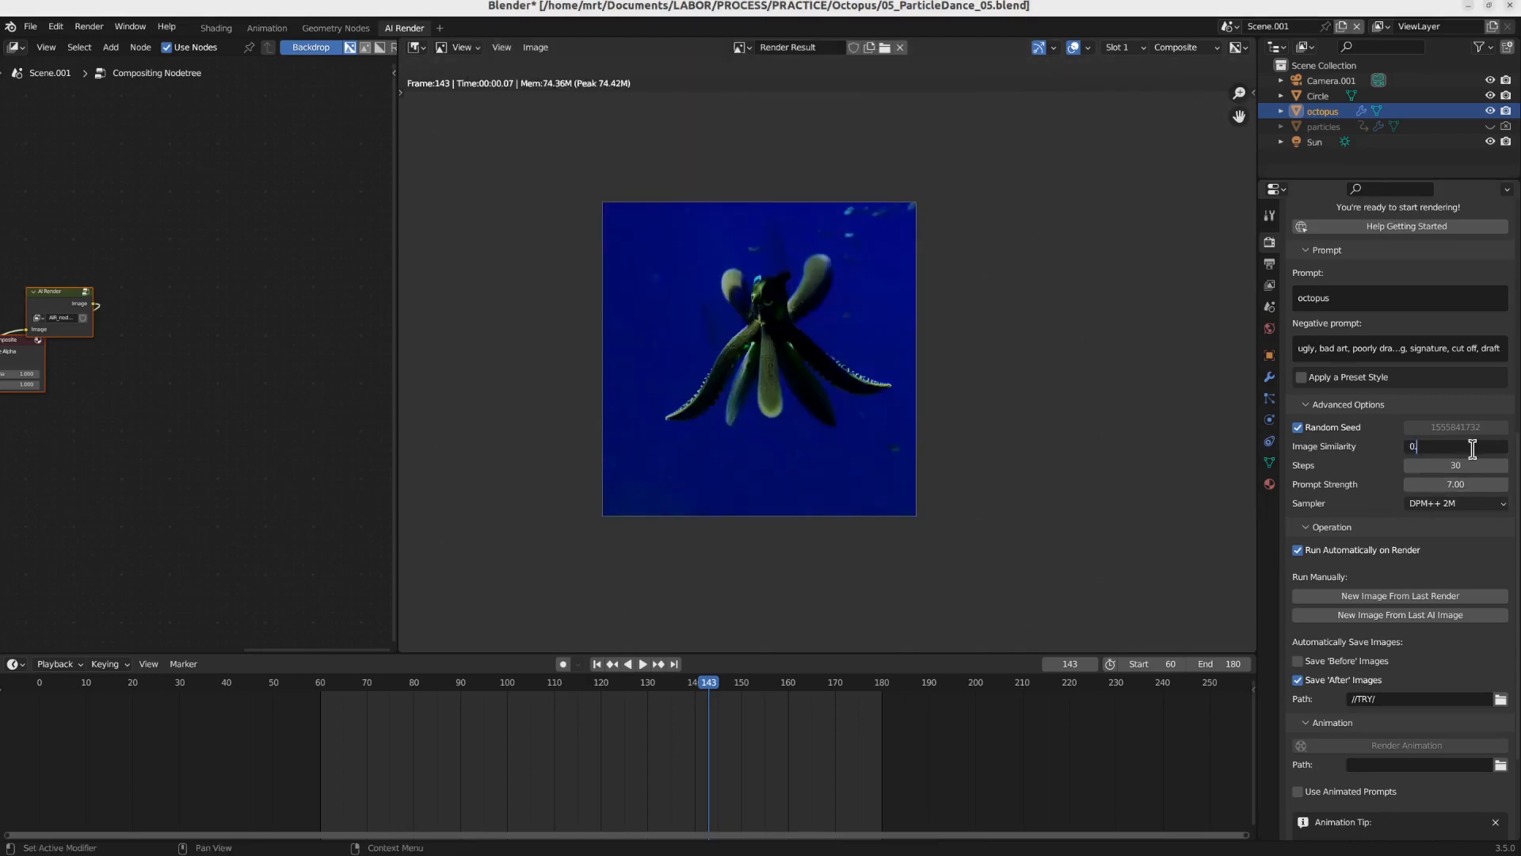
key(Return)
click(1459, 483)
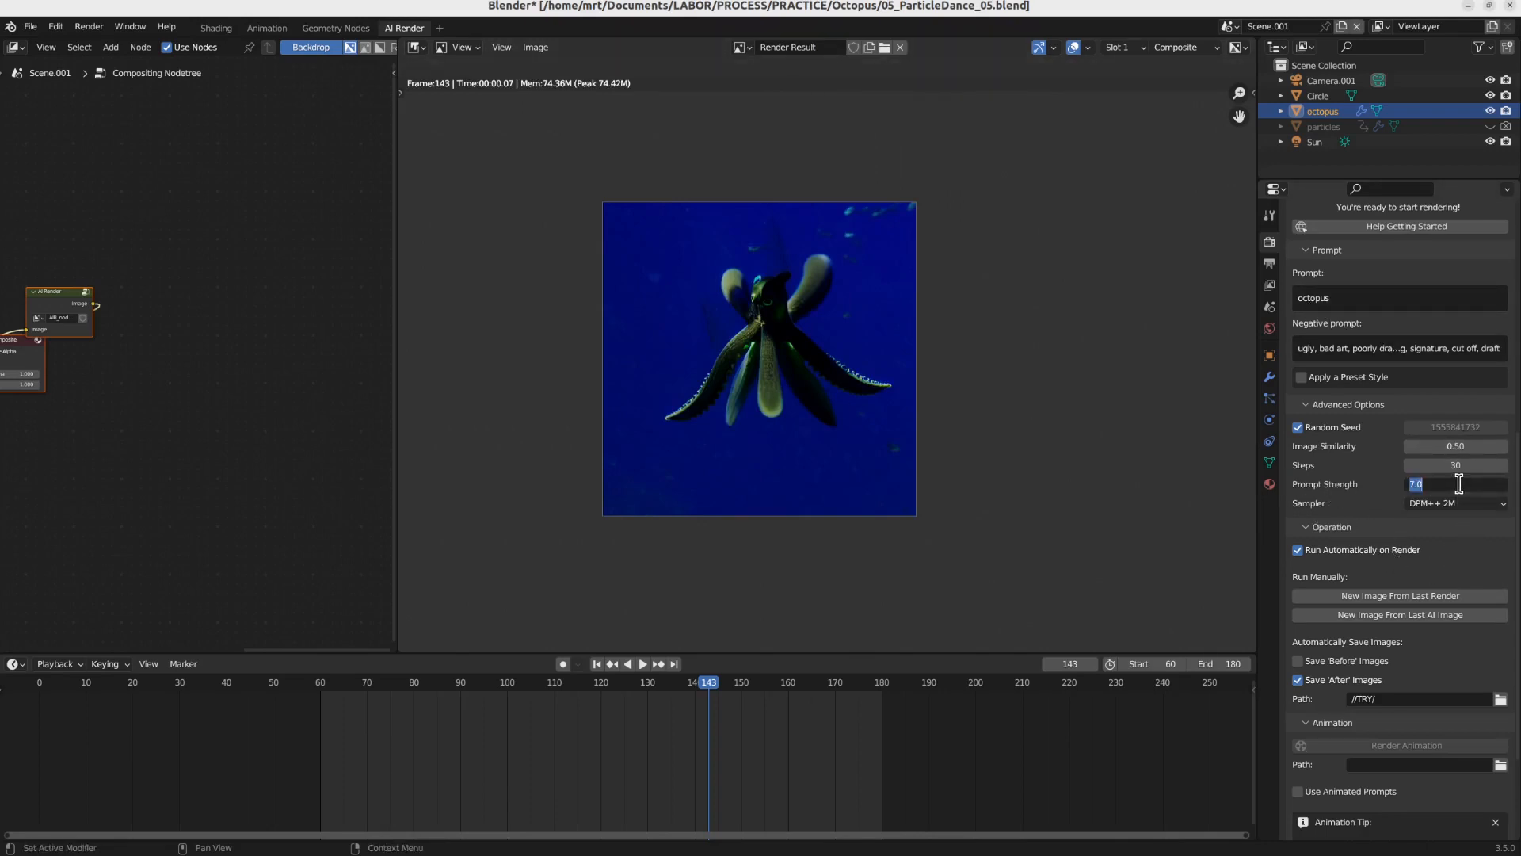
key(Return)
Step: Render frame 143 with AI Render and examine the generated octopus image up close and in full
key(F12)
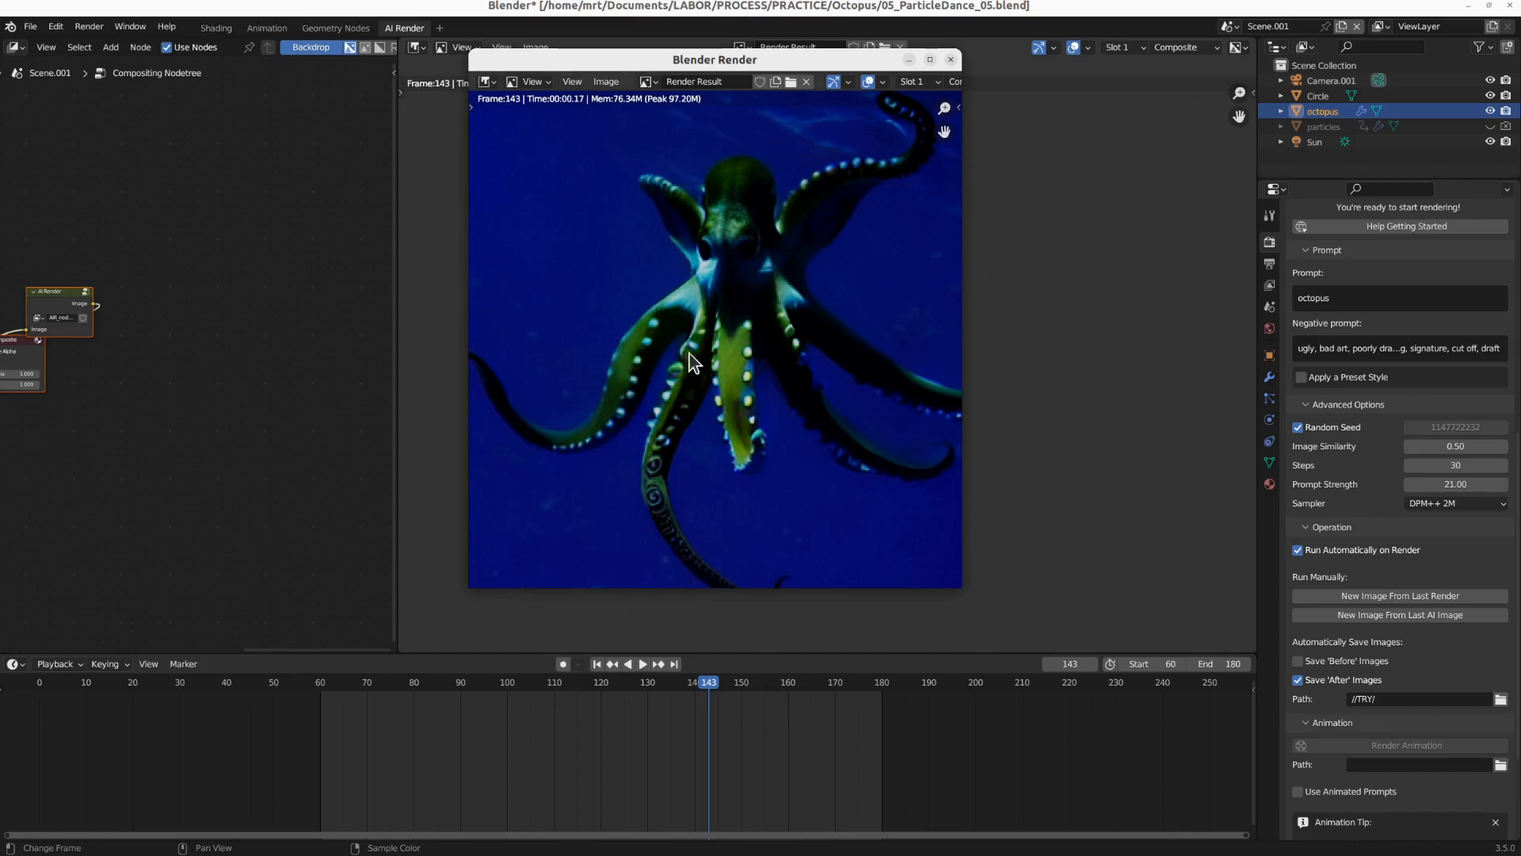
scroll(689, 353, down, 2)
scroll(701, 352, up, 1)
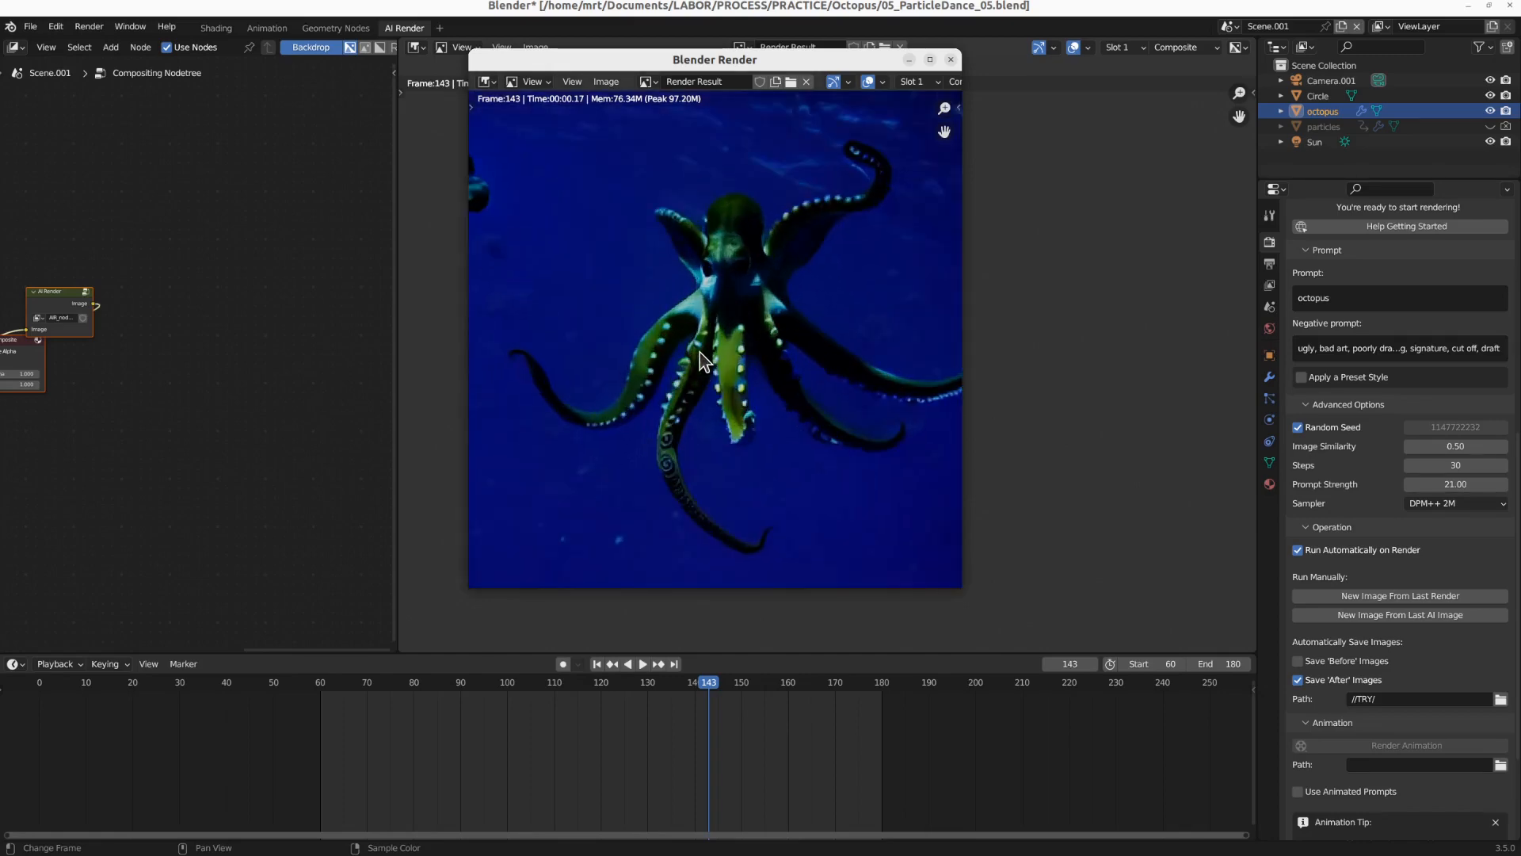
scroll(1407, 462, up, 5)
scroll(1403, 455, down, 6)
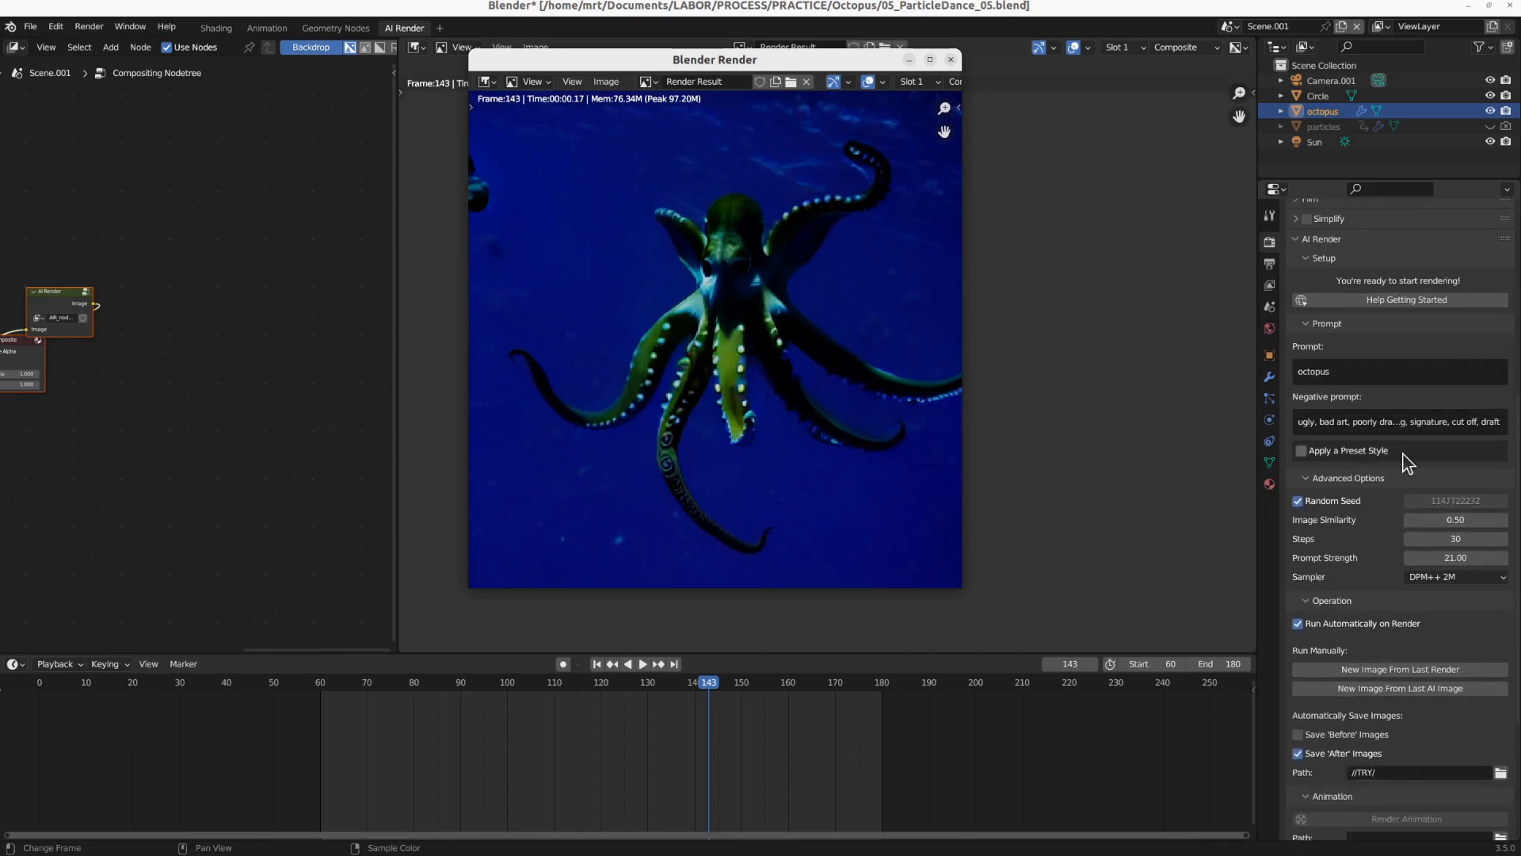
Step: Enable a preset style for AI Render and choose the Expressionist style
scroll(1403, 454, up, 4)
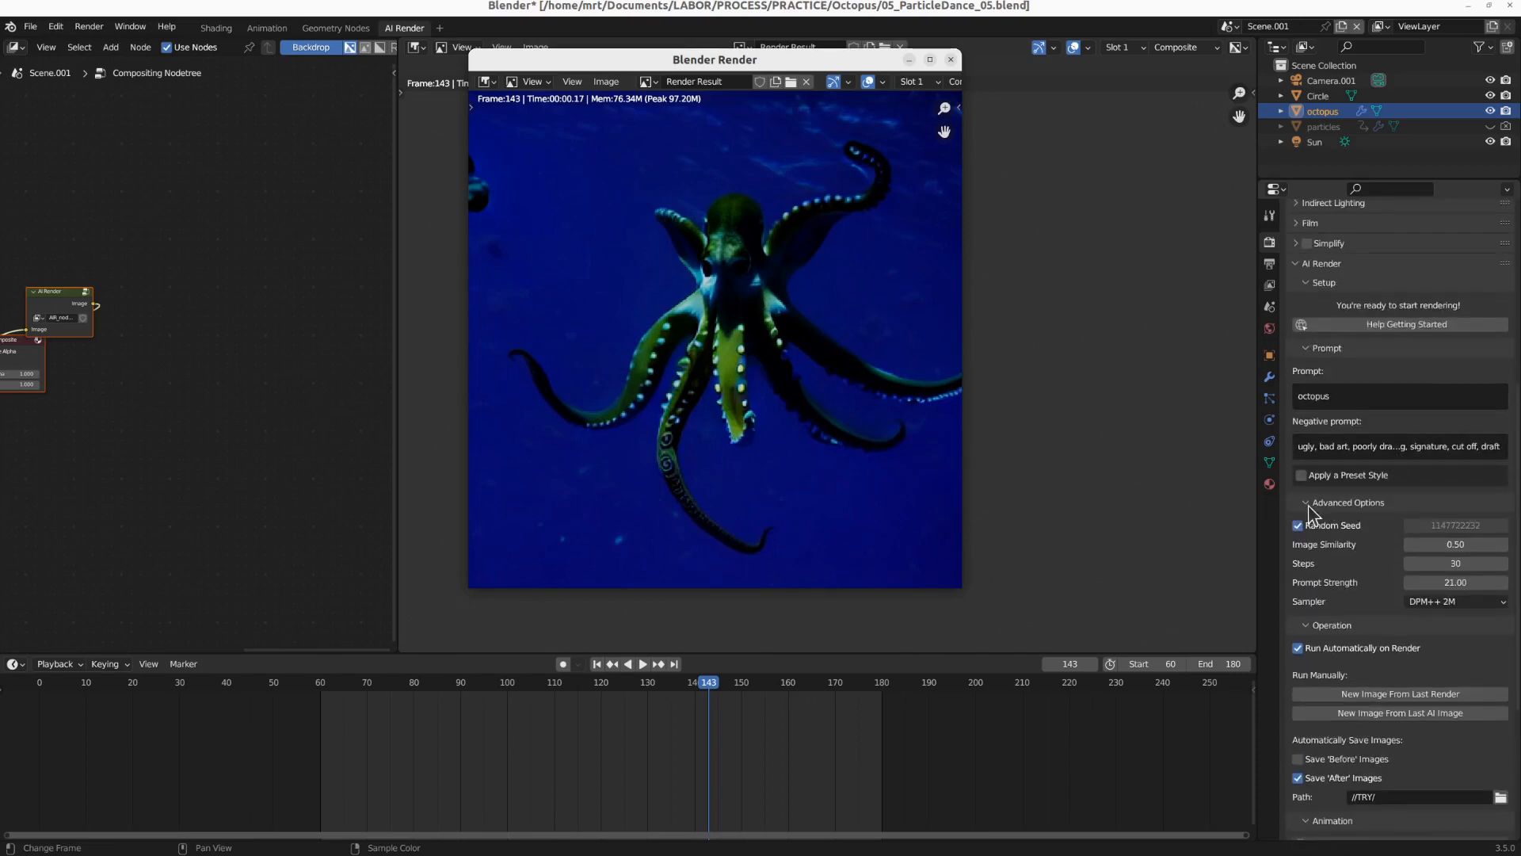
click(1300, 475)
click(1385, 541)
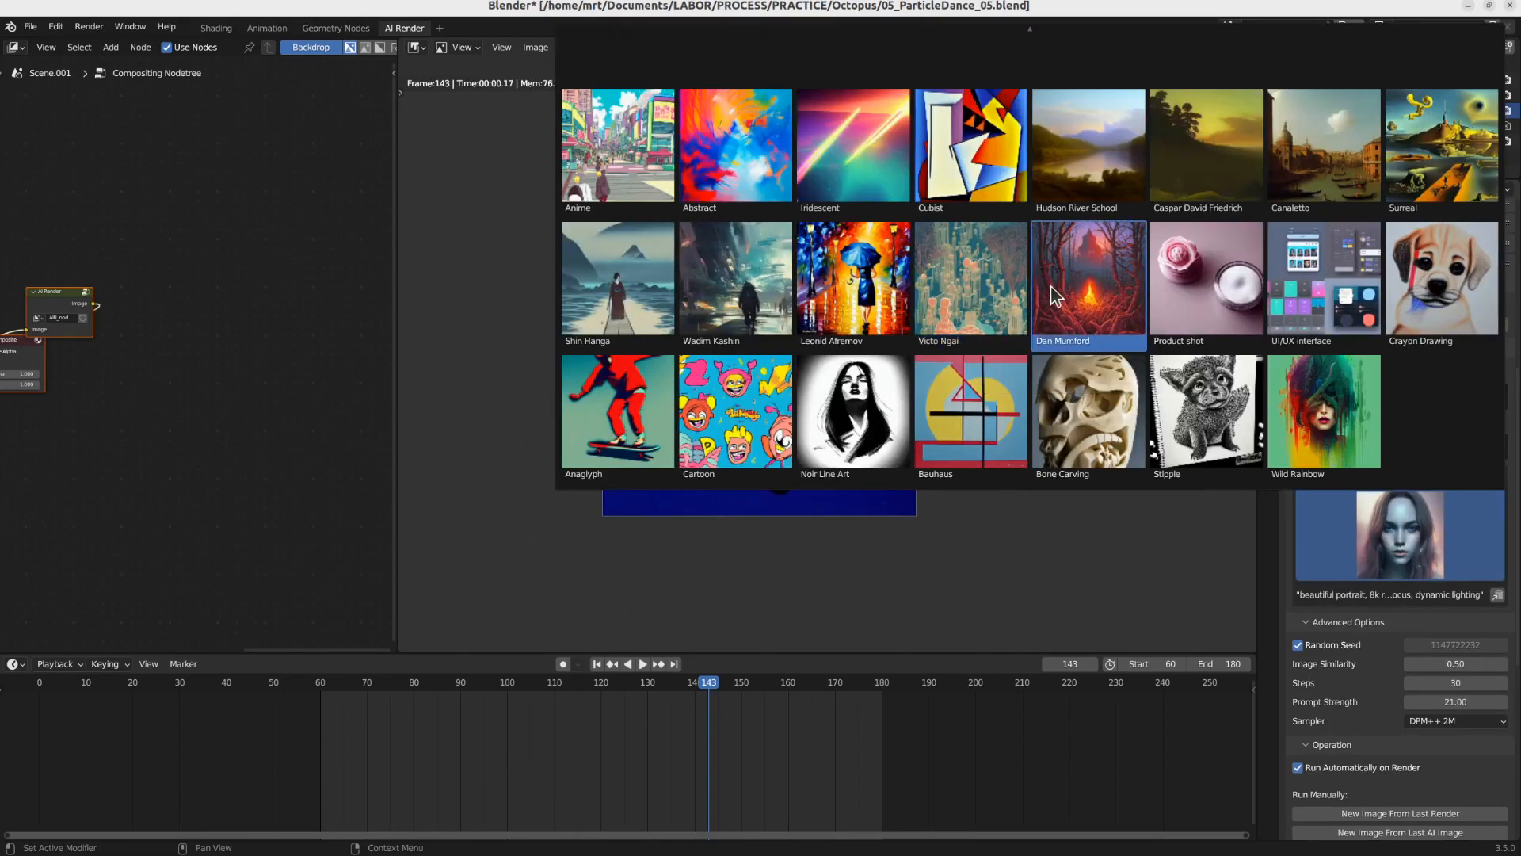
scroll(1146, 121, down, 5)
scroll(1147, 130, down, 5)
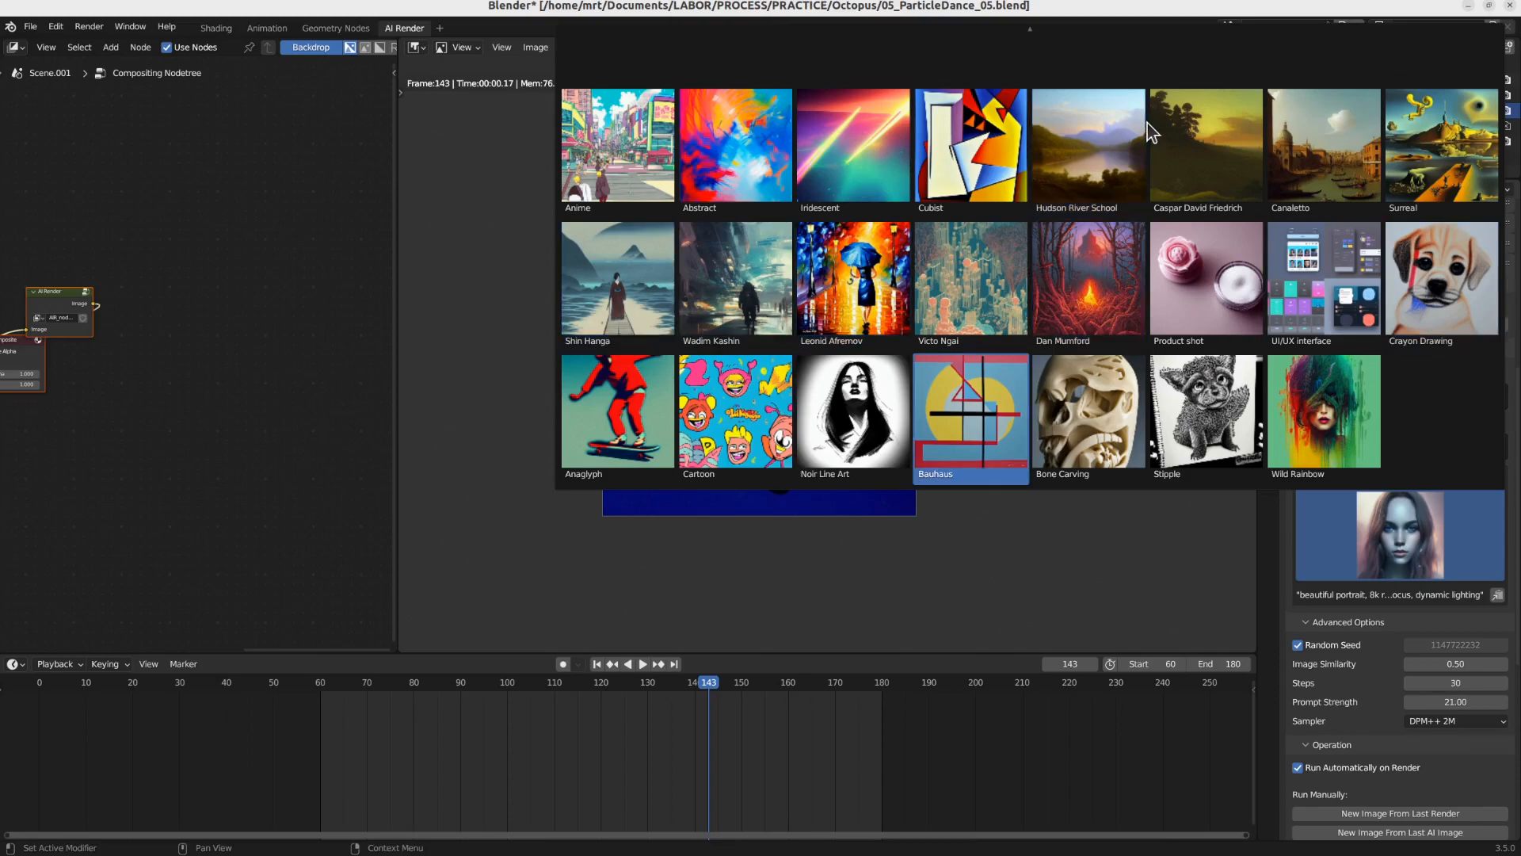
scroll(1148, 123, down, 5)
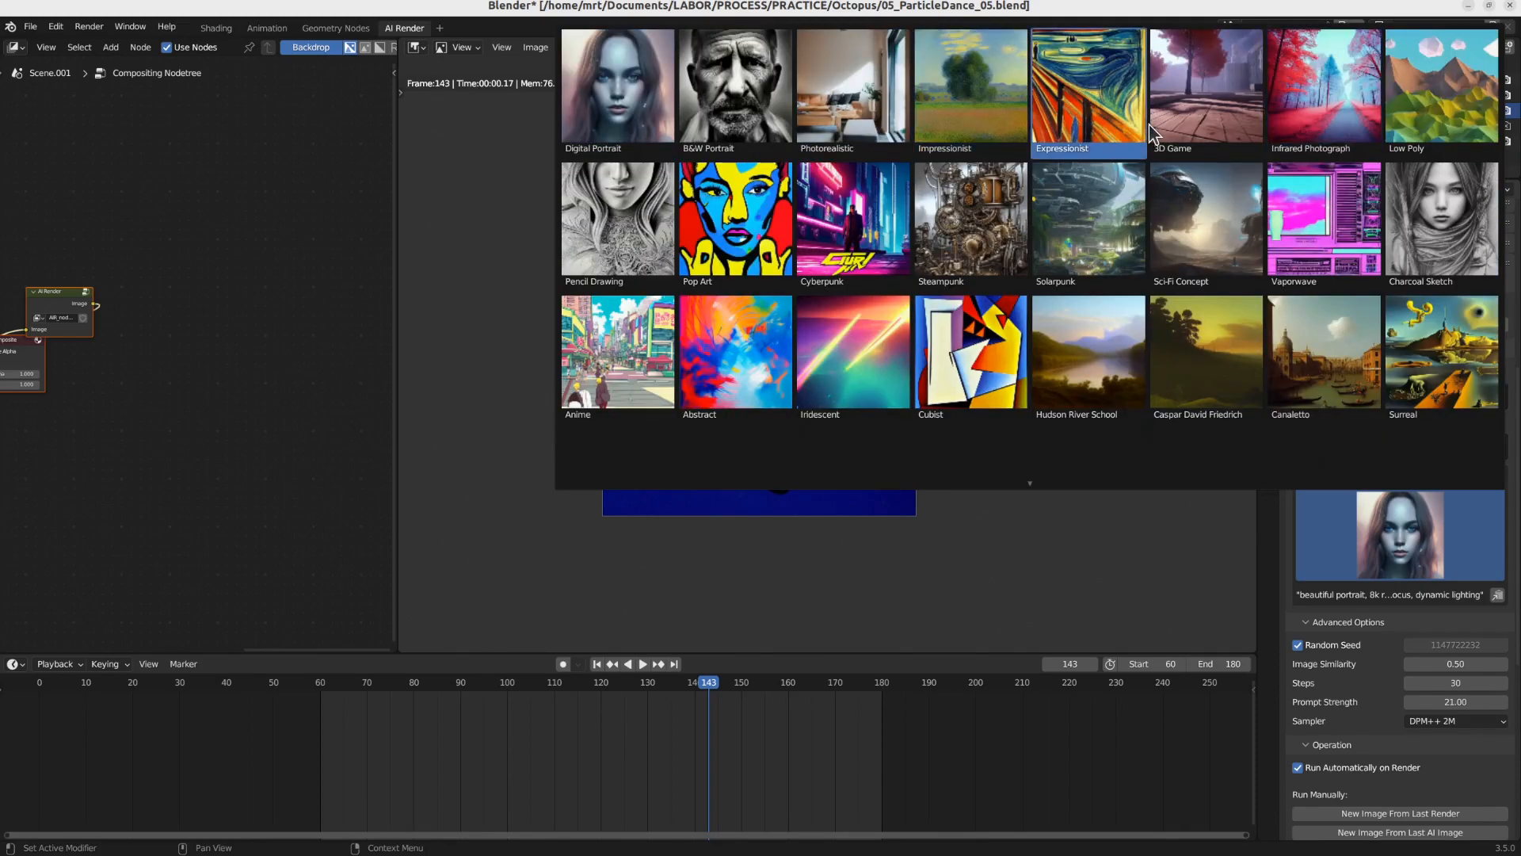
click(1139, 119)
Step: Render frame 143 in the Expressionist style, dismiss the render window and save the file
key(F12)
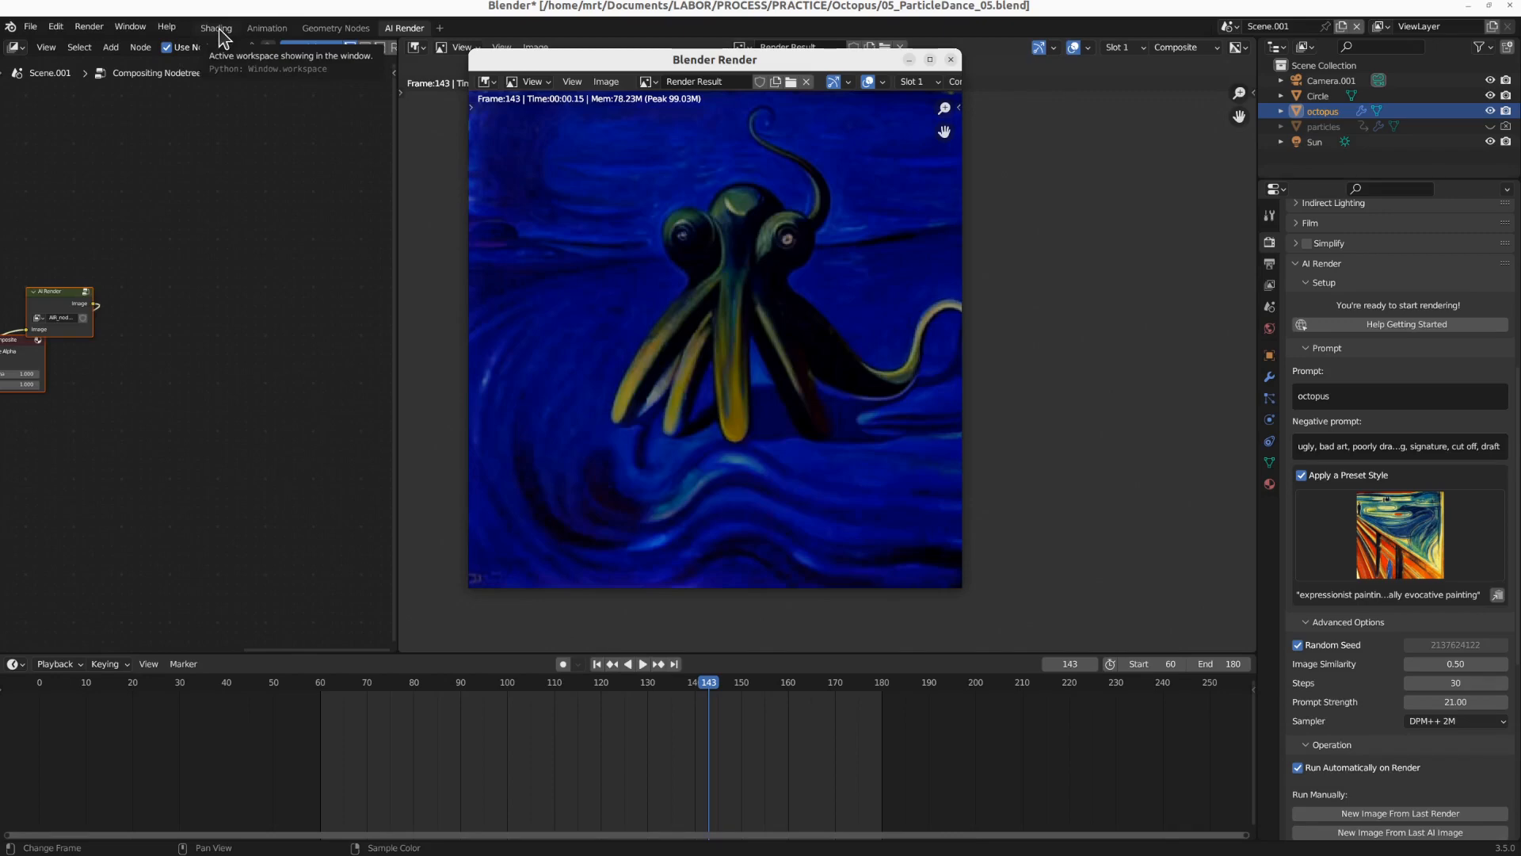
click(1035, 179)
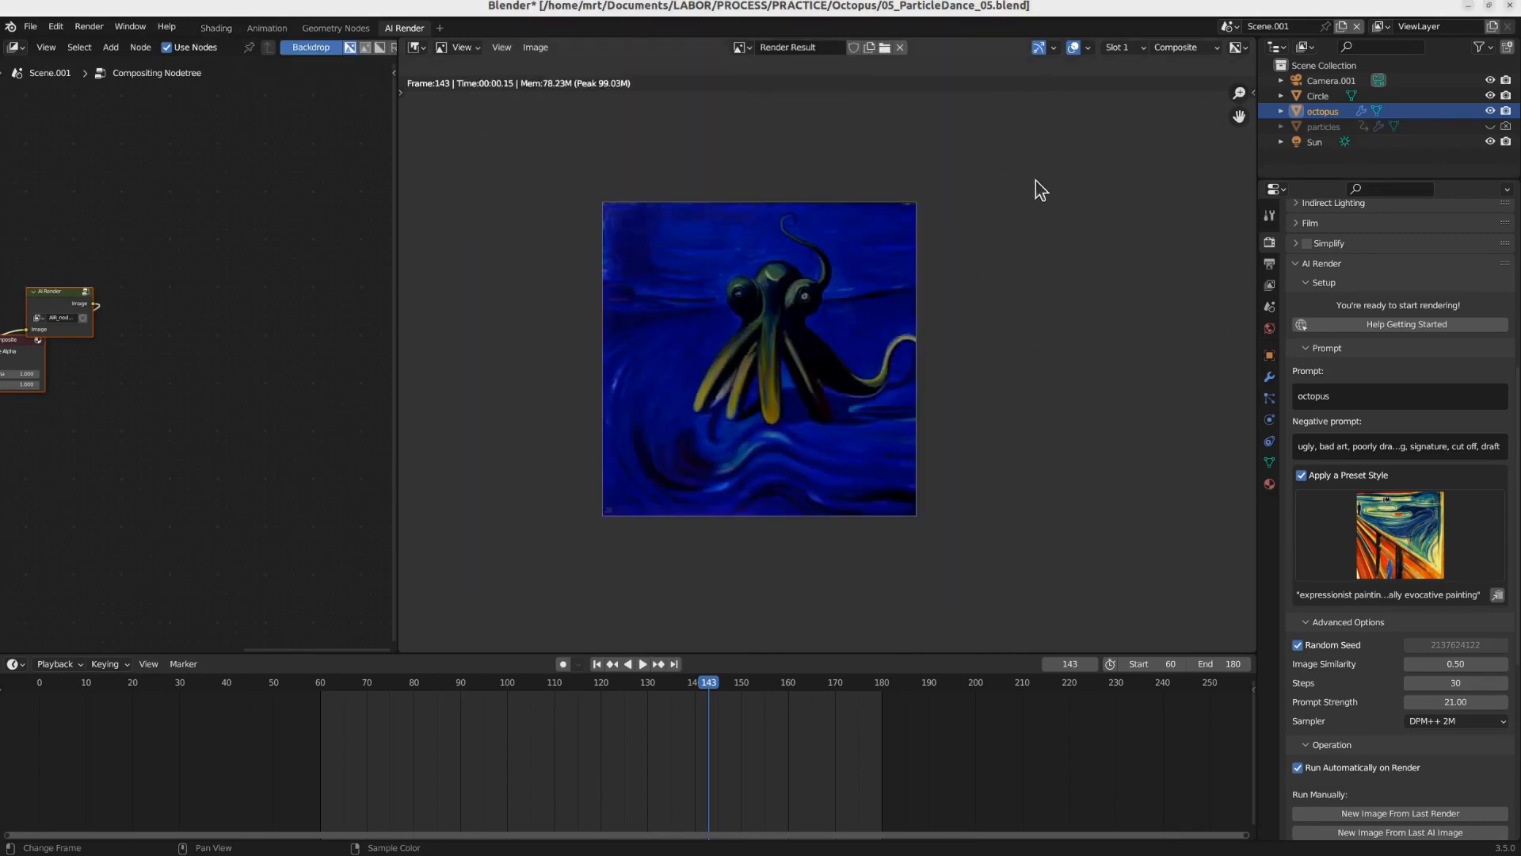
key(ctrl+s)
Step: Switch to the scene named Scene and show the Icosphere's object material nodes in the Shading workspace
click(1227, 26)
click(1246, 44)
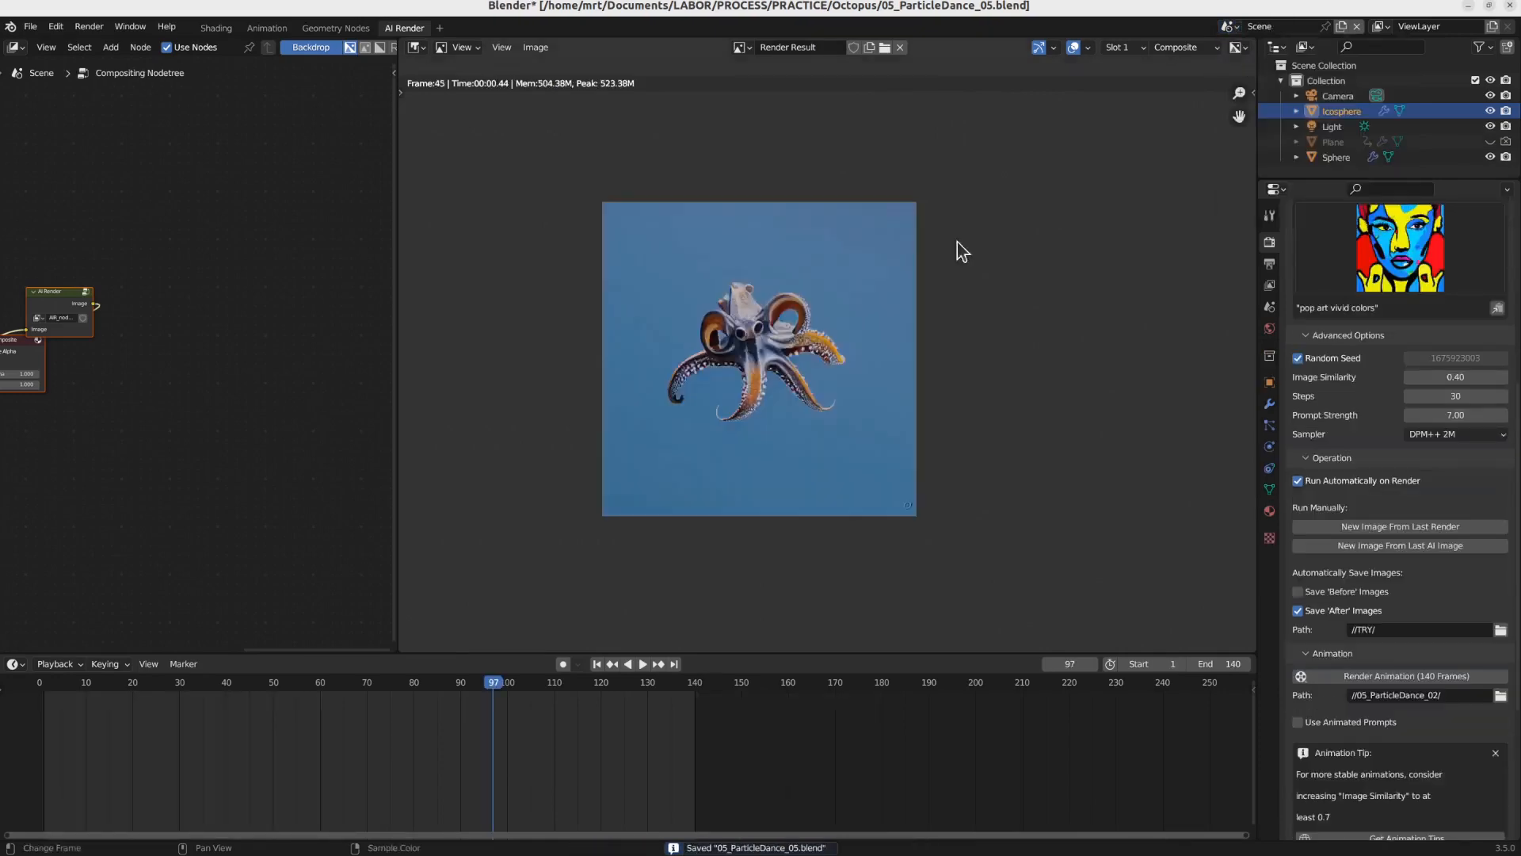
click(215, 29)
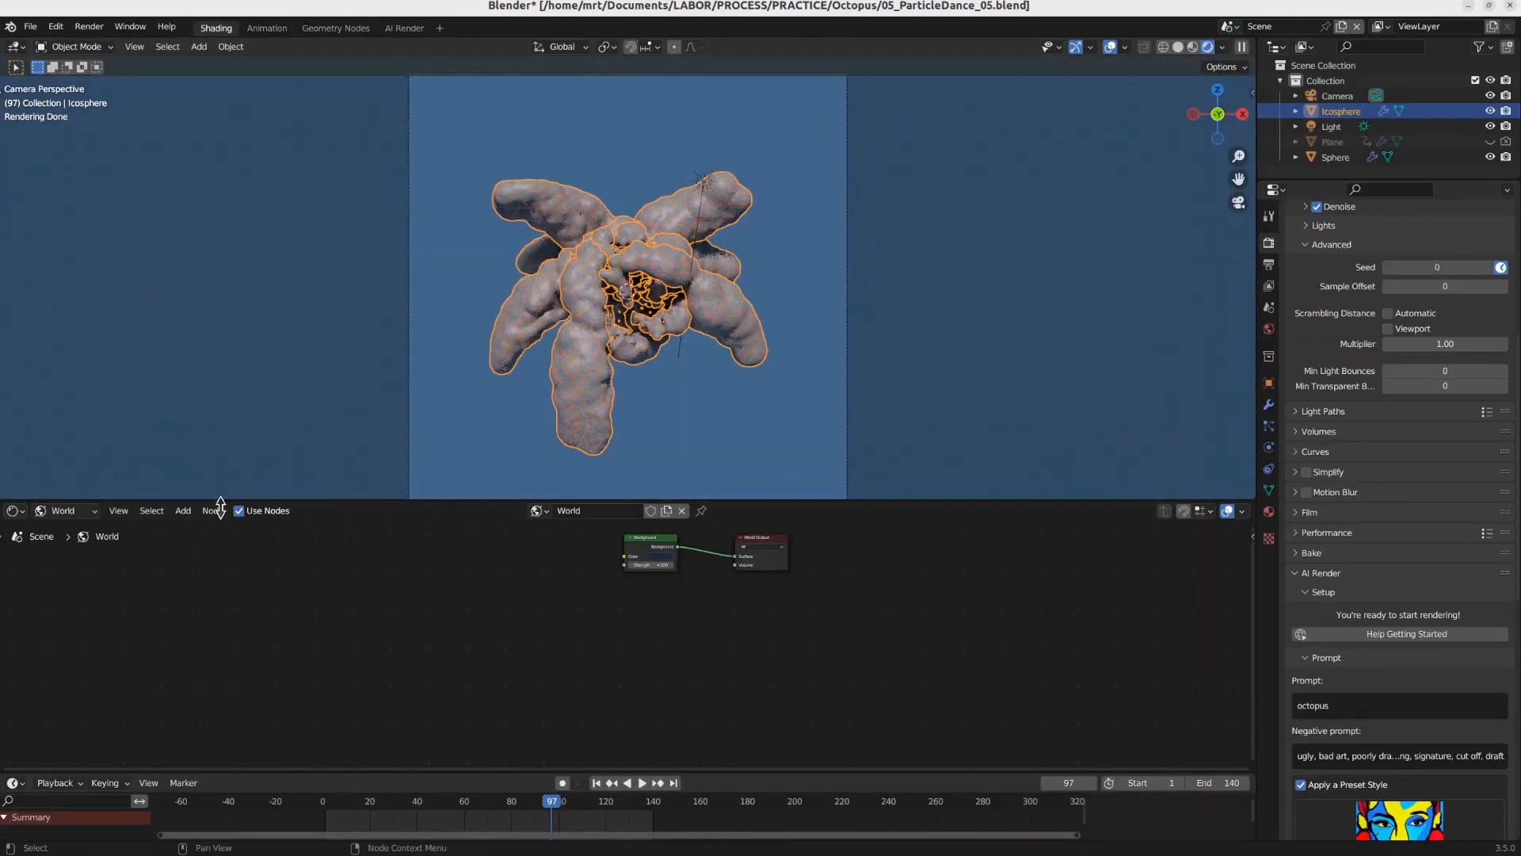
click(76, 510)
click(64, 525)
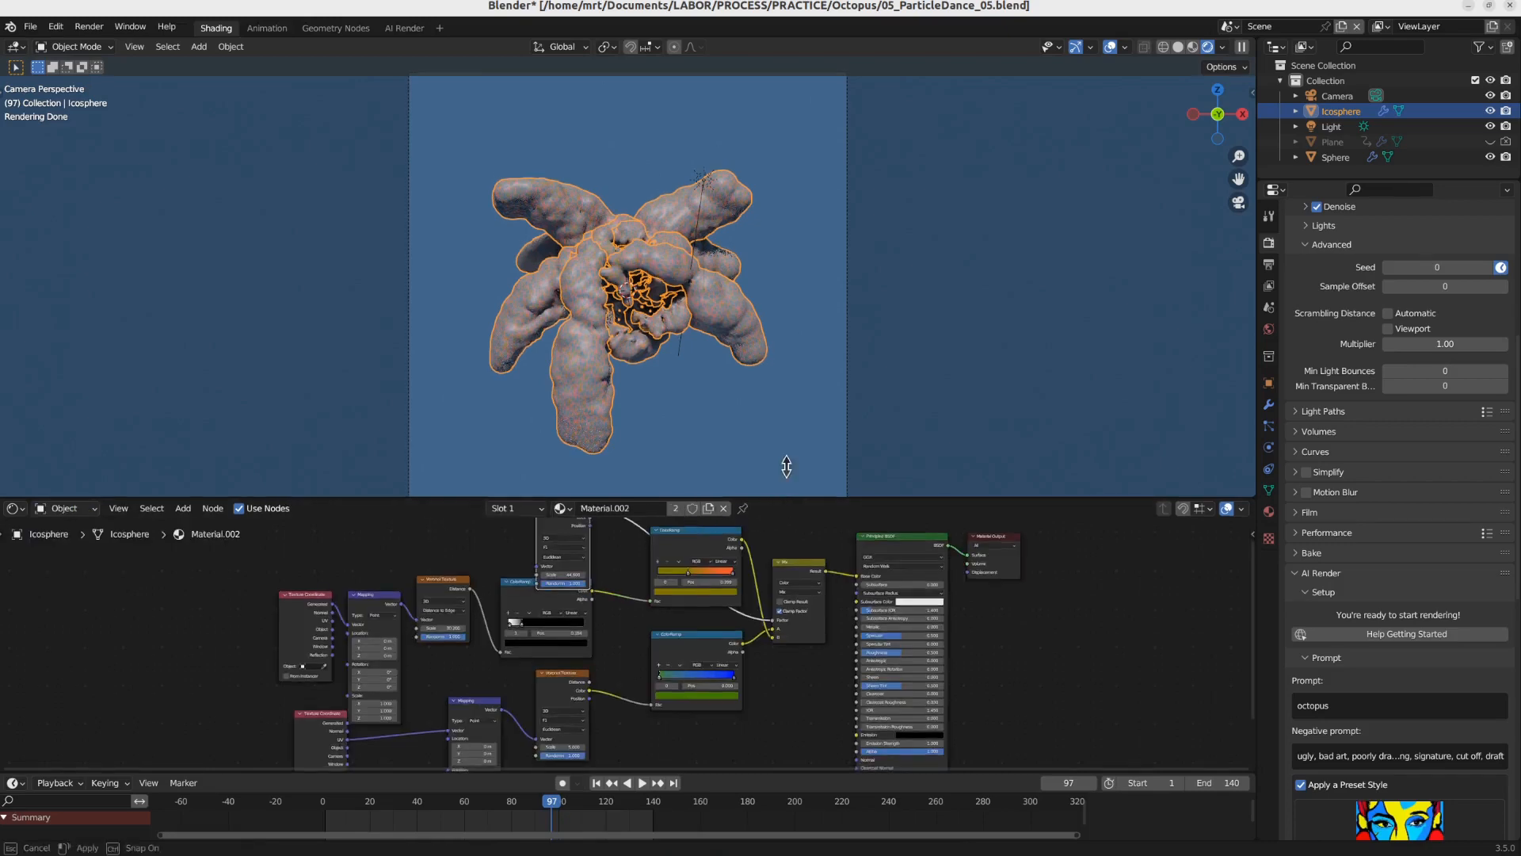
Step: Enlarge the shader editor and examine the Icosphere's material nodes and the resulting skin pattern on the model
drag(785, 498, 784, 400)
scroll(835, 557, up, 2)
middle_drag(832, 547, 736, 628)
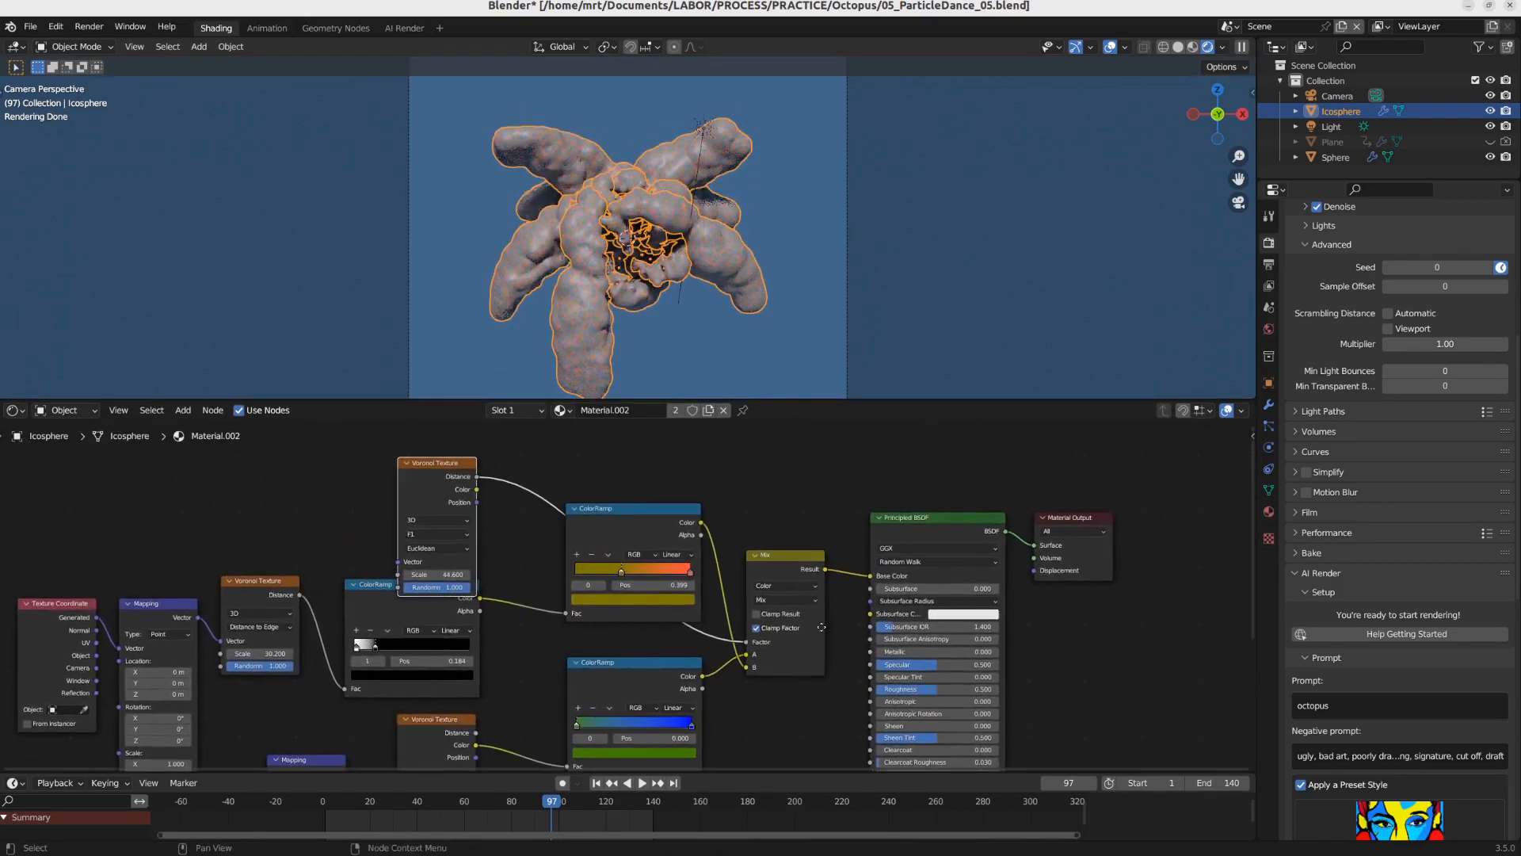
scroll(471, 573, up, 3)
scroll(677, 543, down, 4)
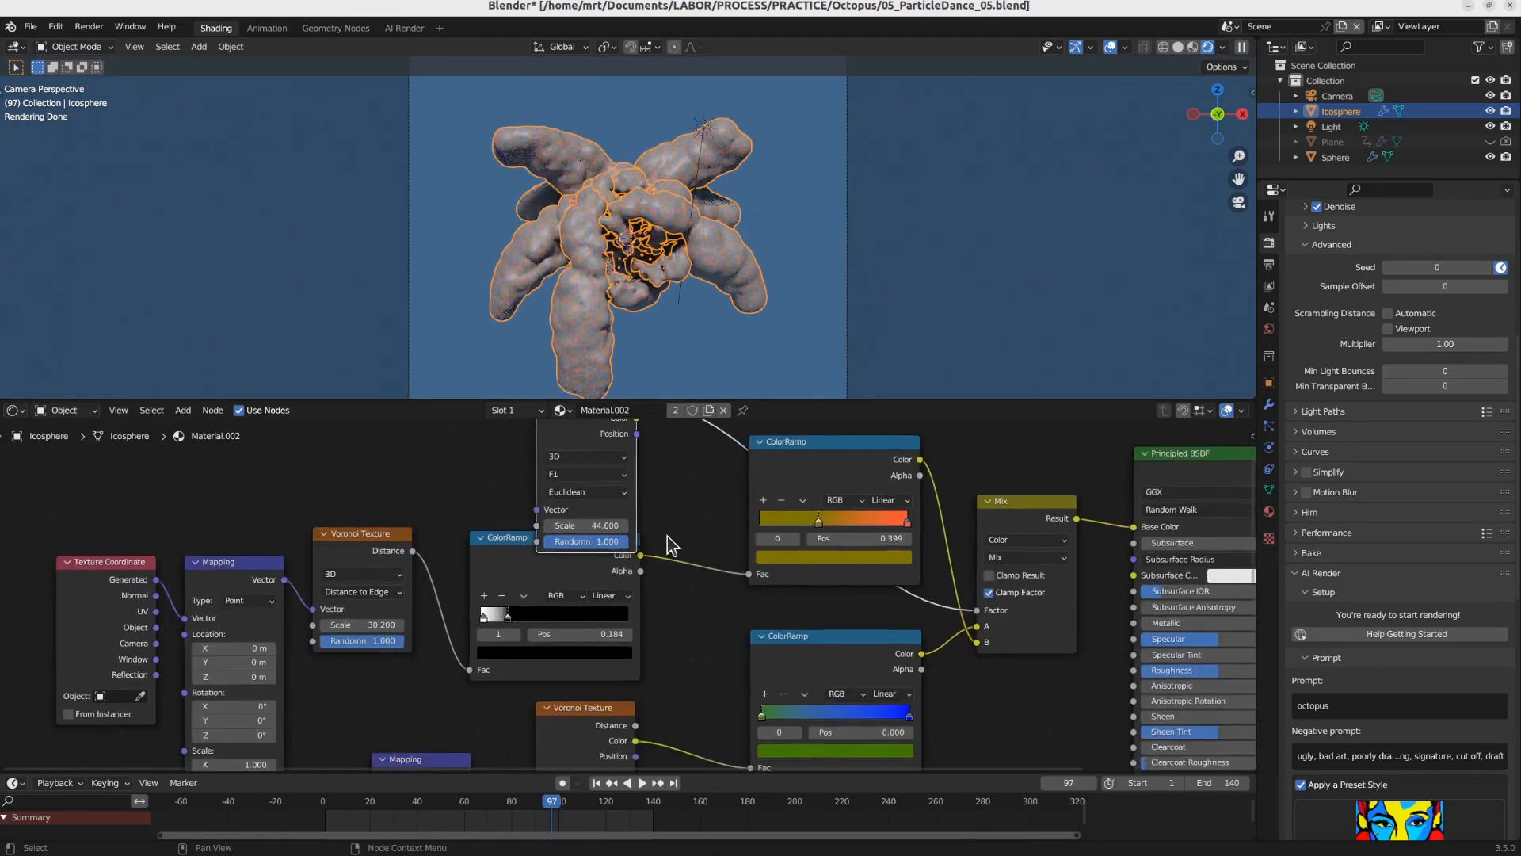
scroll(701, 607, up, 3)
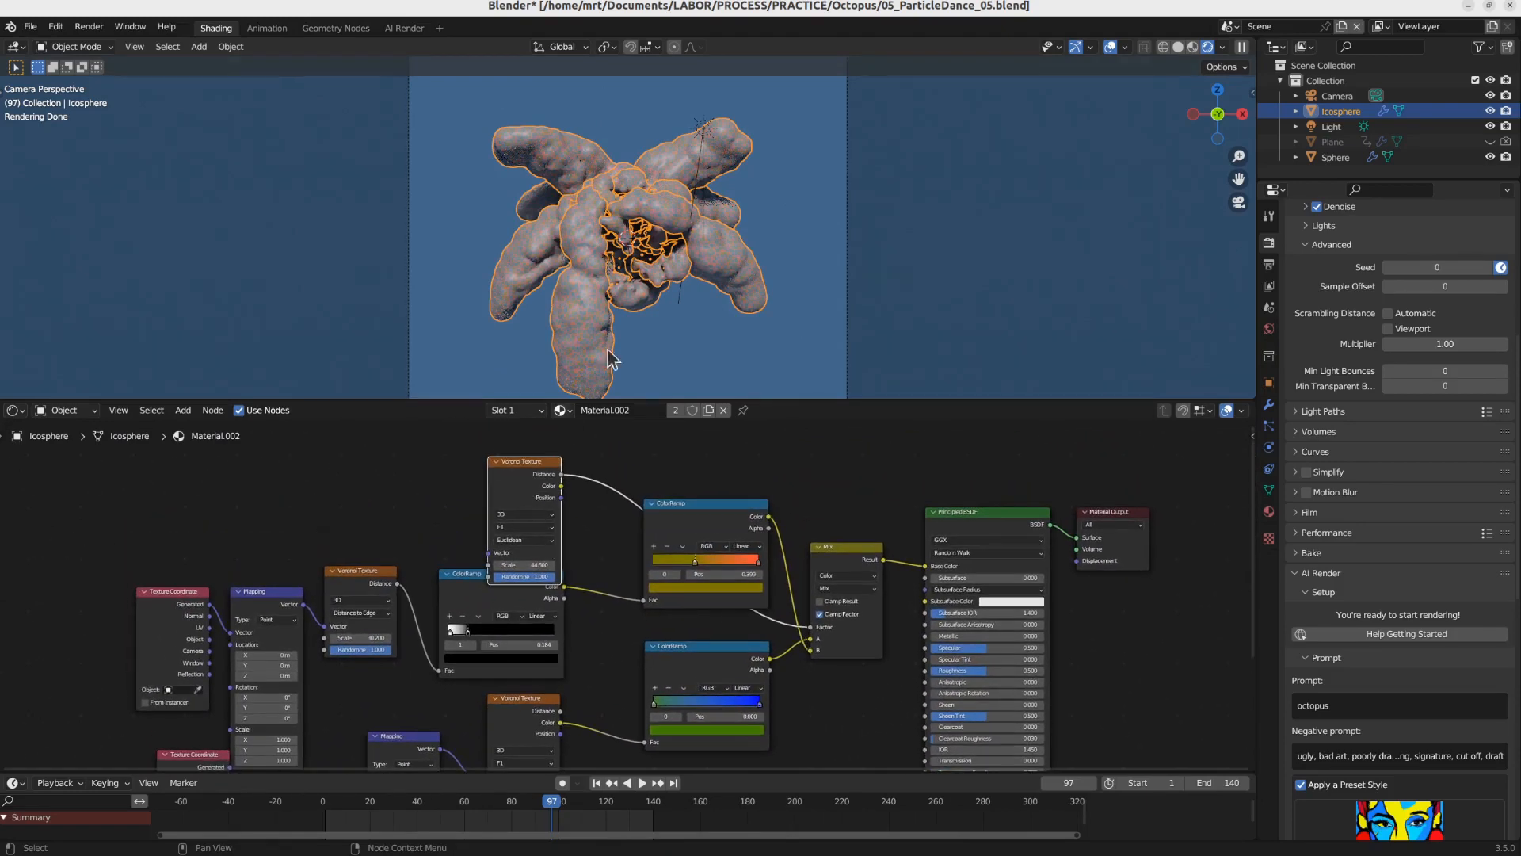
scroll(587, 295, up, 5)
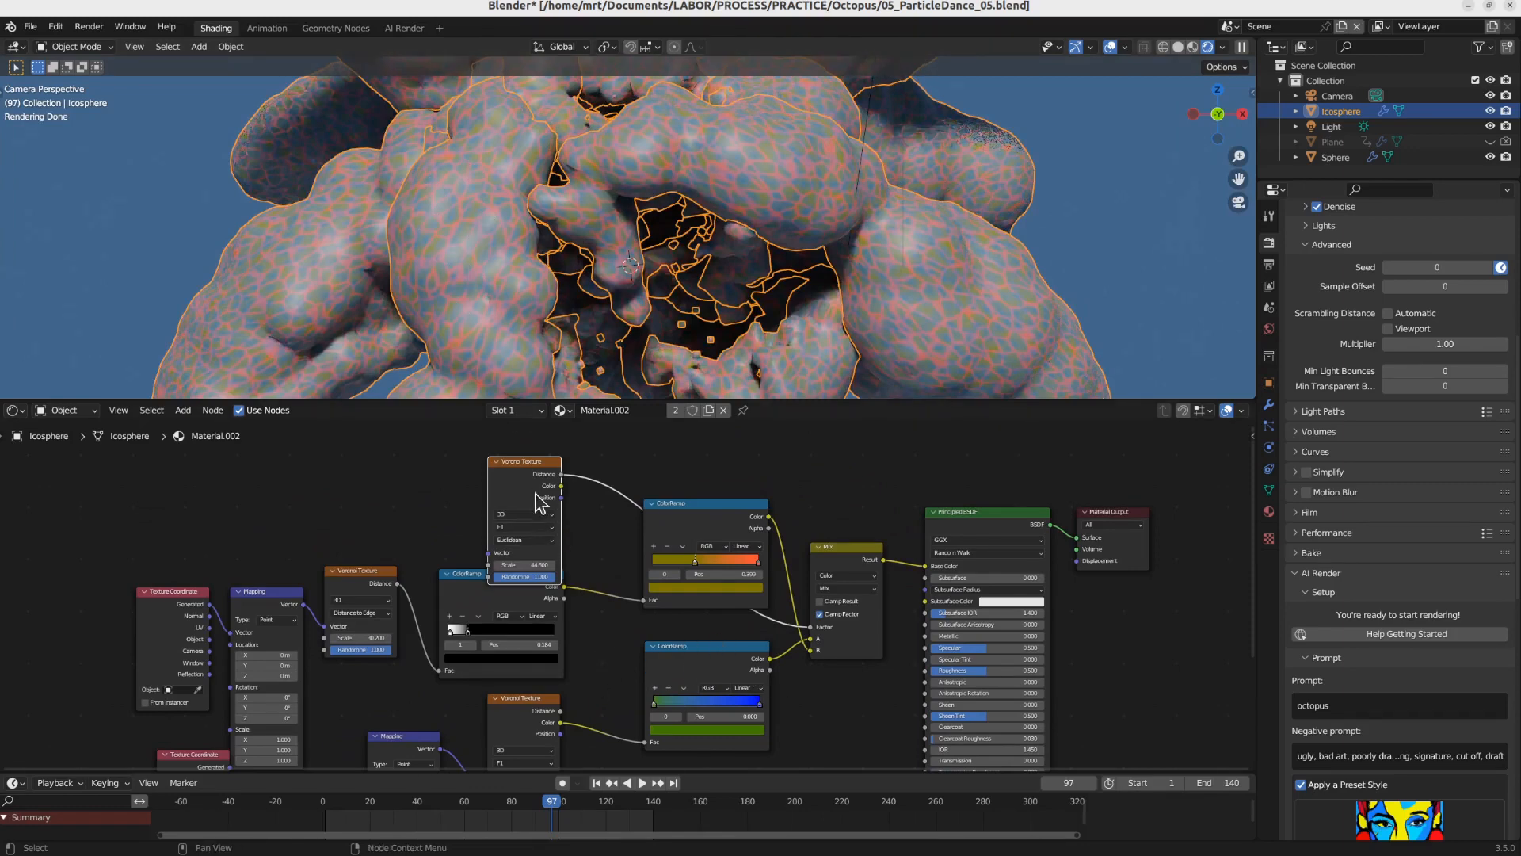
Step: Rearrange the Distance to Edge Voronoi Texture and the three ColorRamp nodes so their connections are readable
drag(739, 531, 720, 603)
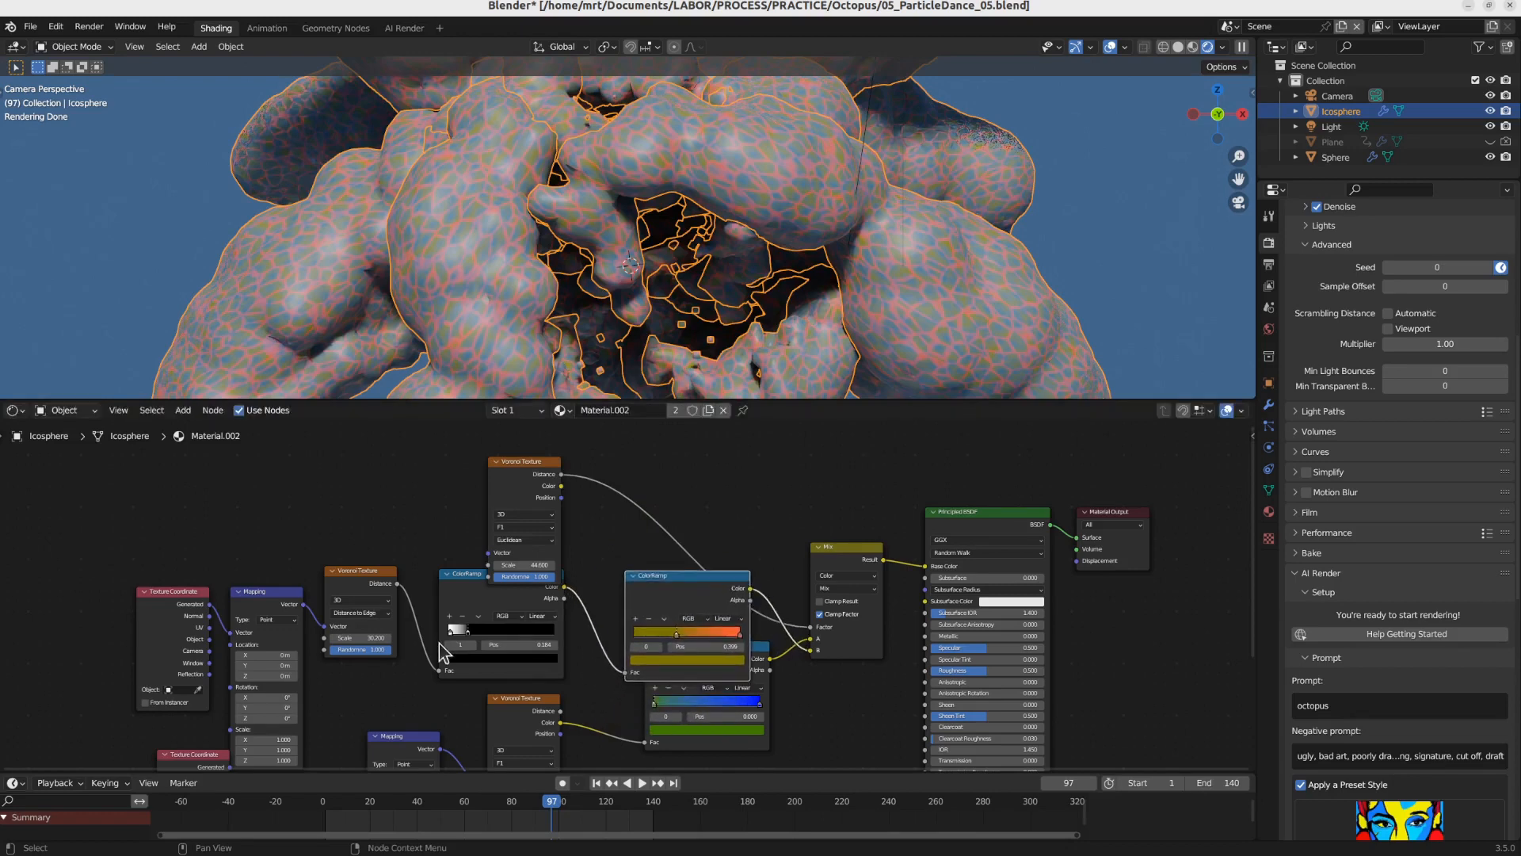
drag(352, 594, 381, 609)
drag(474, 581, 498, 609)
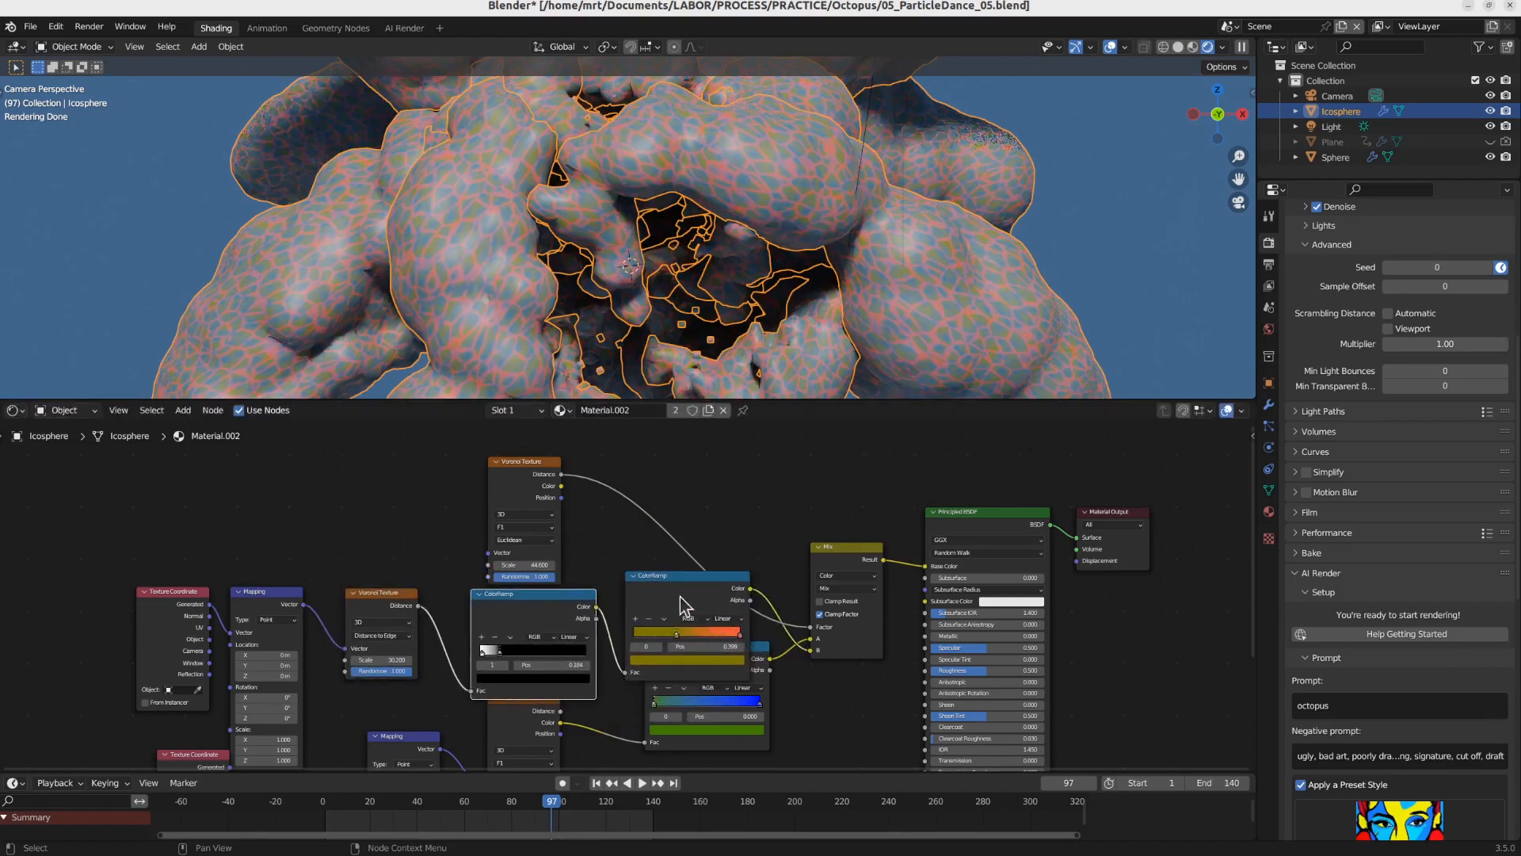
drag(681, 606, 704, 596)
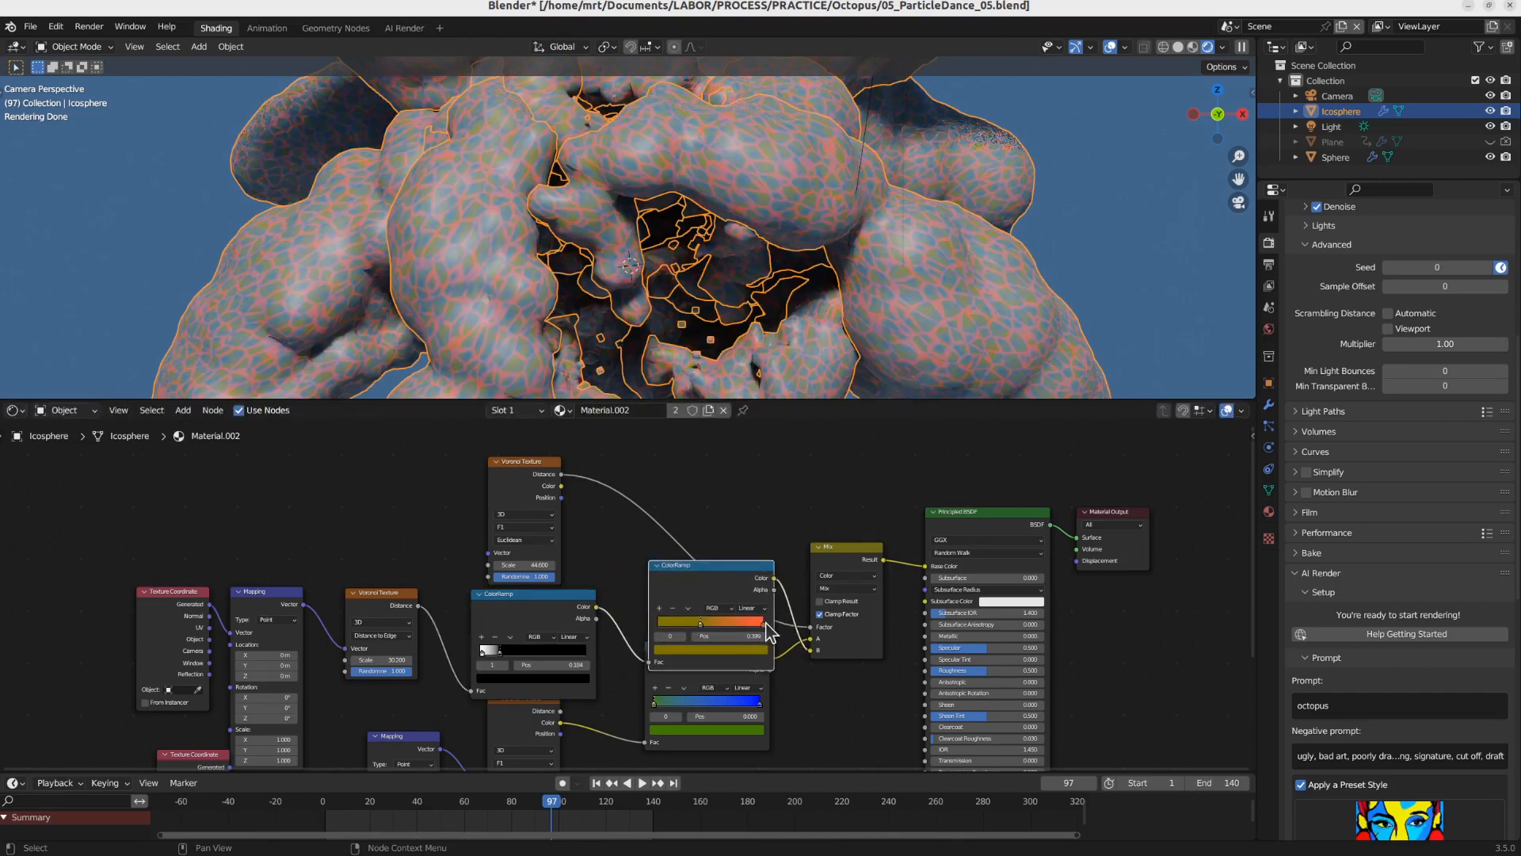
drag(729, 585, 719, 558)
drag(658, 716, 658, 738)
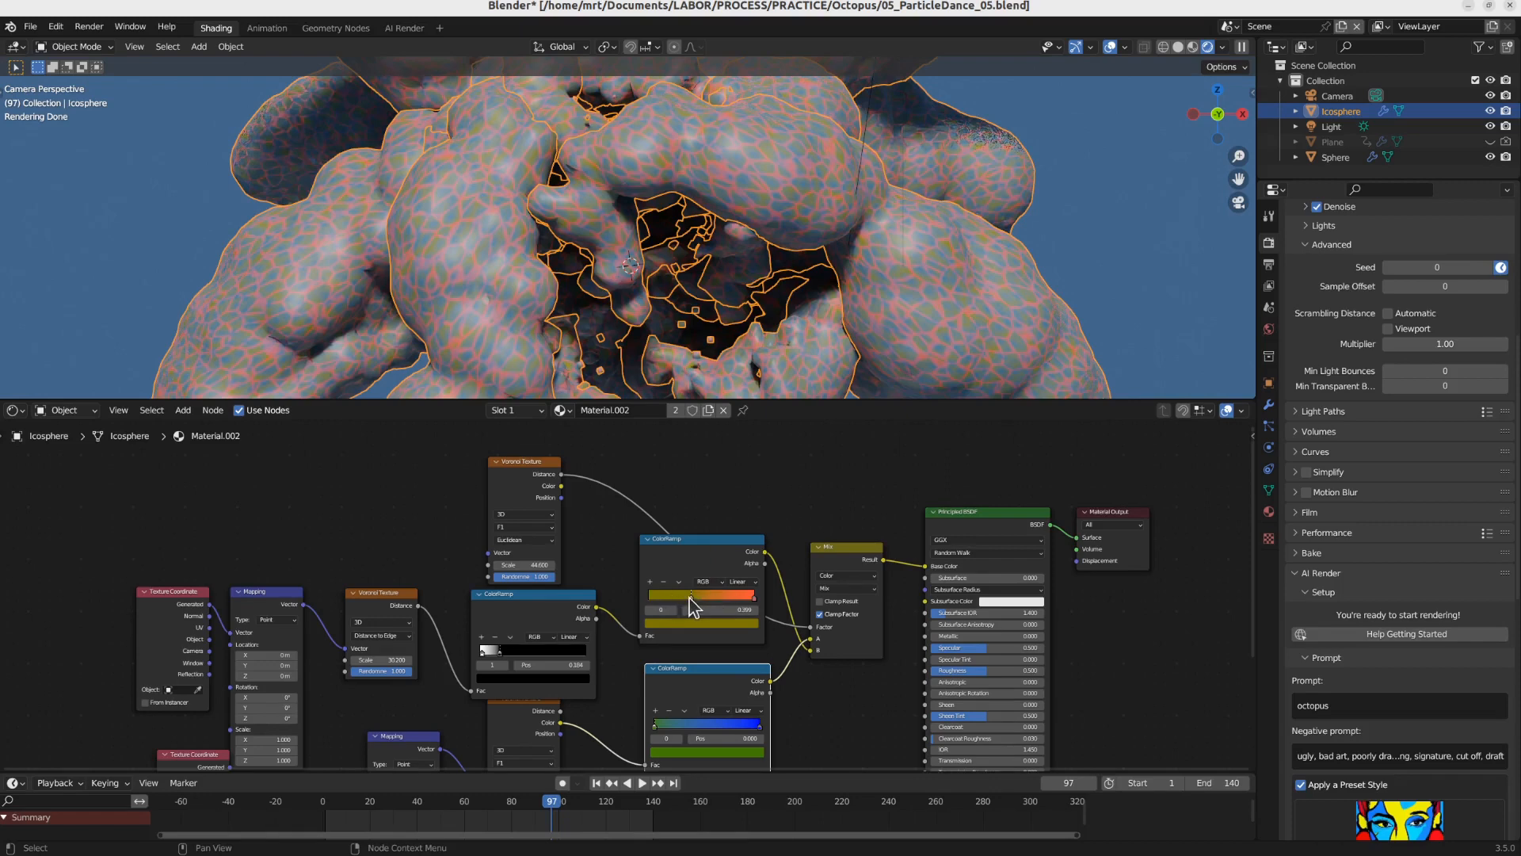
Step: Move the olive stop of the olive-to-orange ColorRamp to position 0.000 and shift the blue ColorRamp node
drag(690, 600, 650, 600)
click(657, 592)
drag(717, 683, 711, 659)
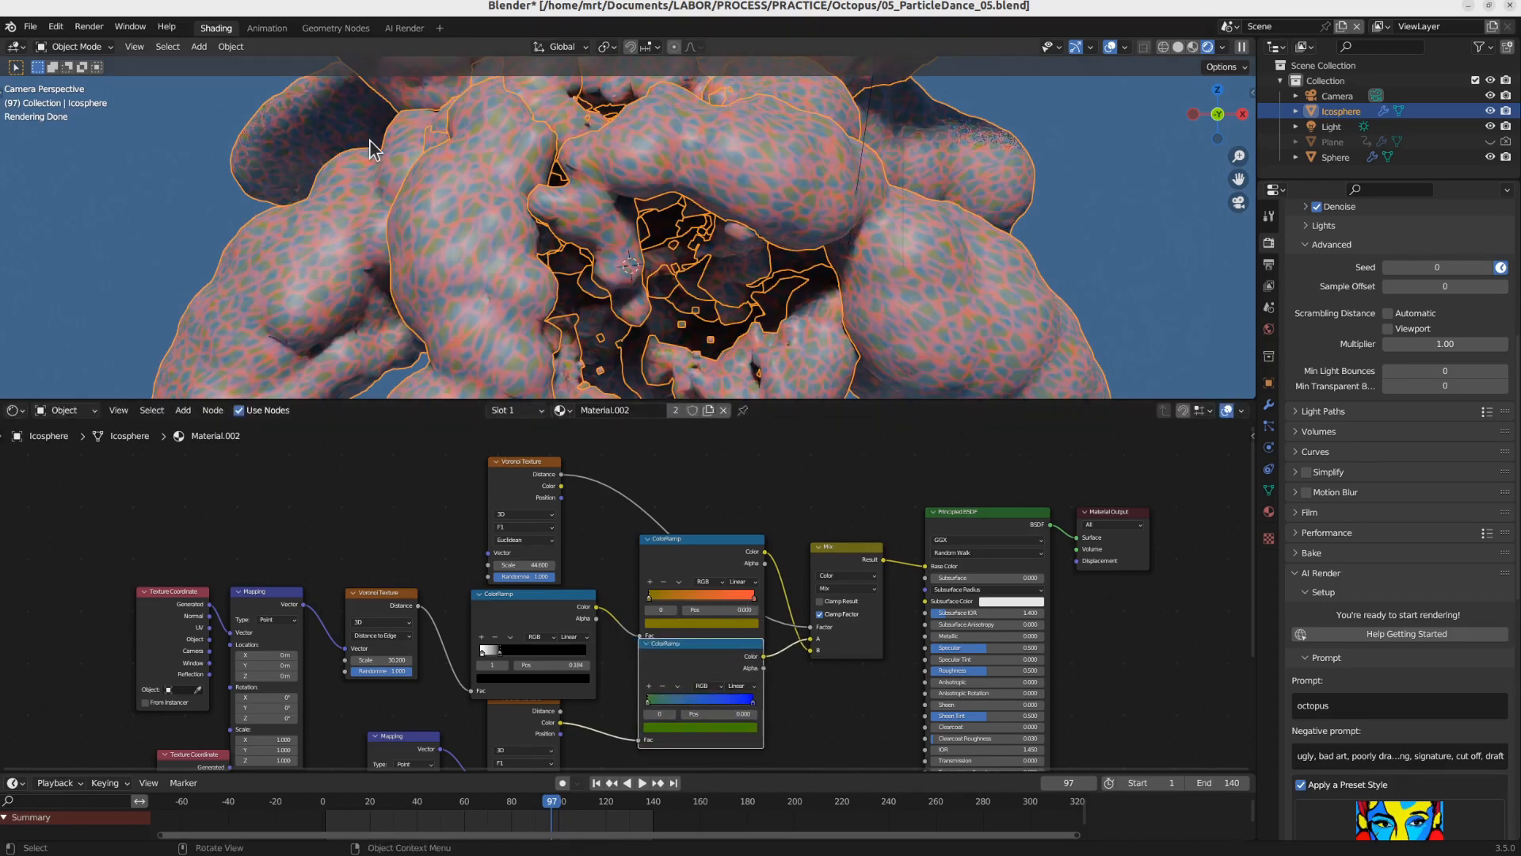
Step: Space out the blue ColorRamp and its Voronoi Texture node below the others and frame the whole material tree
drag(682, 658, 702, 694)
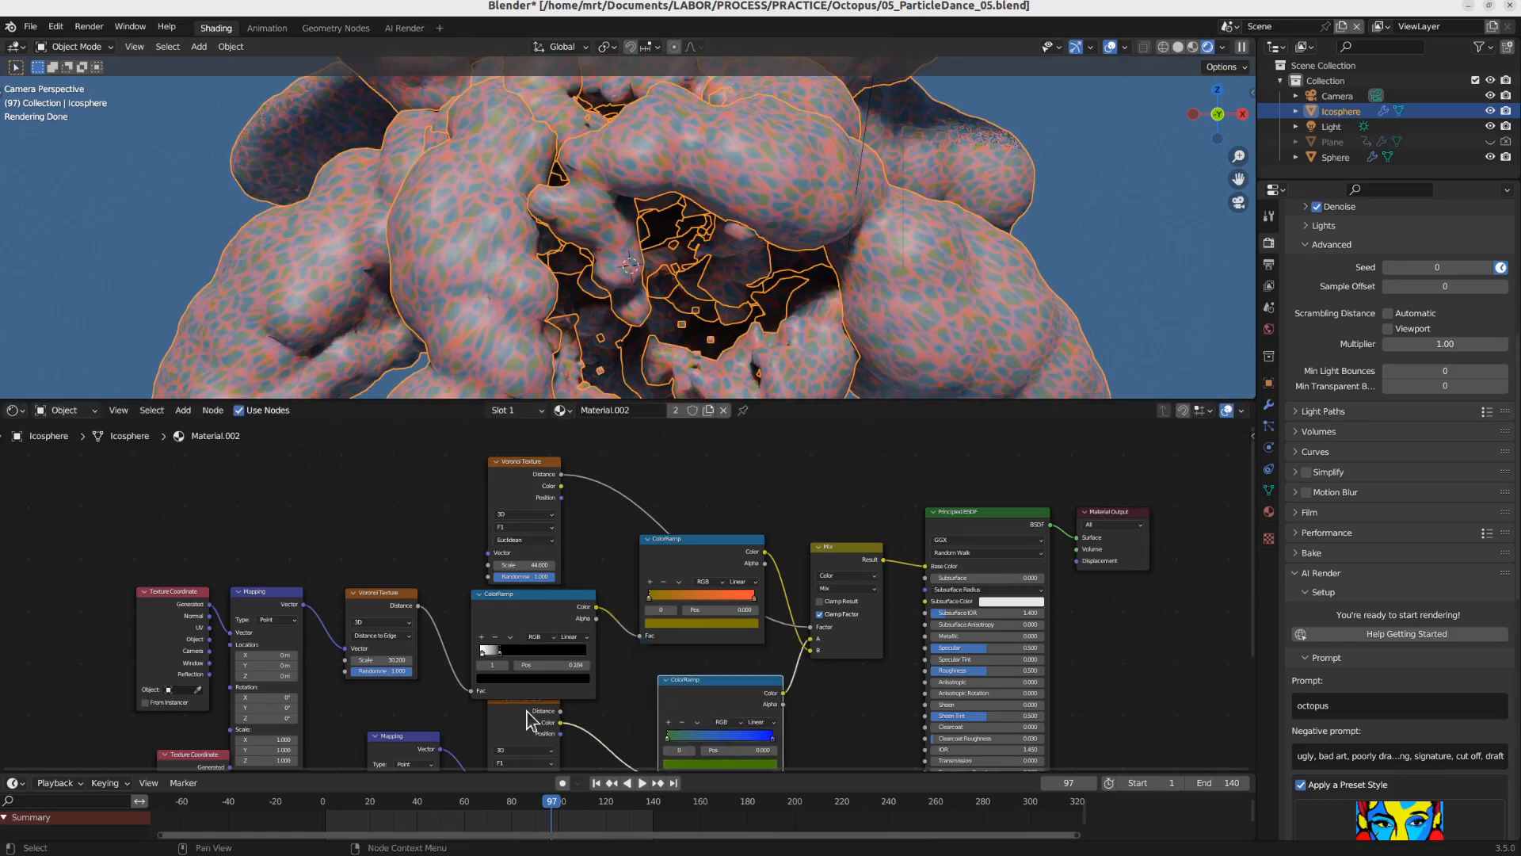
middle_drag(495, 718, 556, 614)
drag(560, 624, 594, 660)
drag(827, 609, 806, 600)
middle_drag(826, 590, 821, 657)
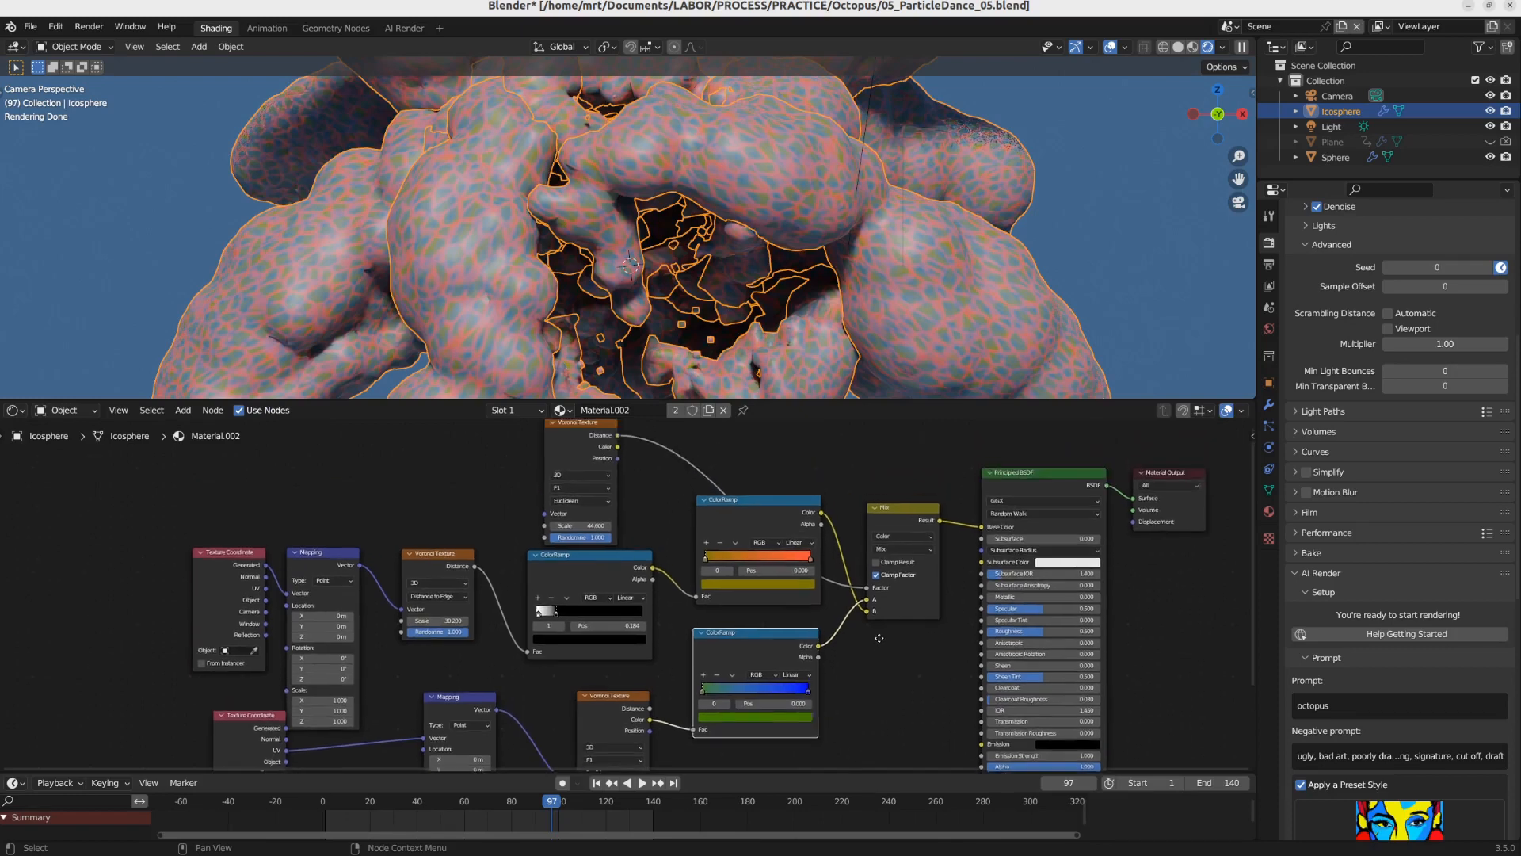
scroll(792, 660, up, 1)
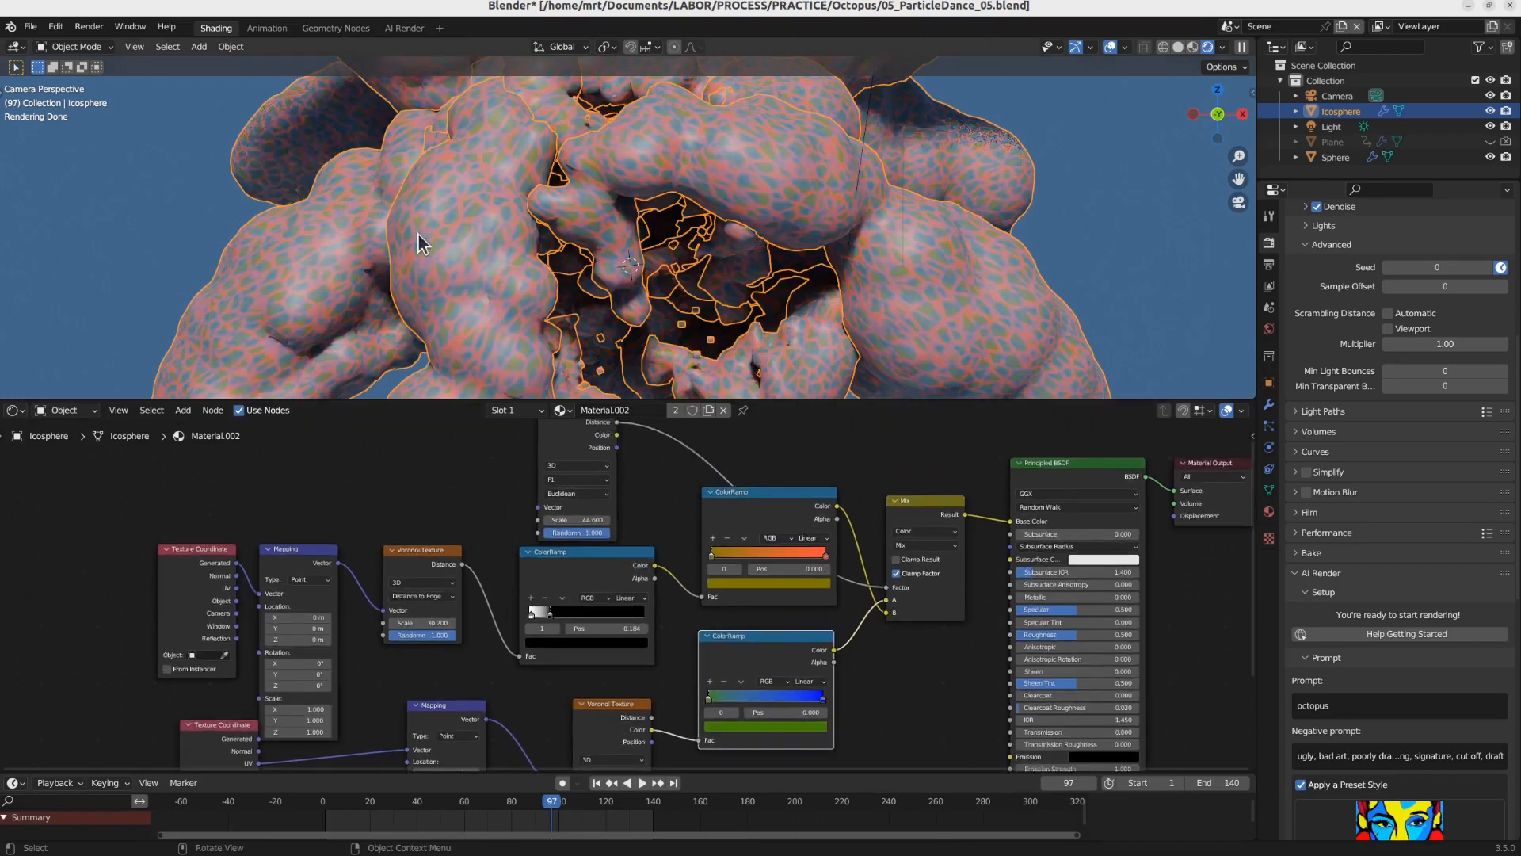
middle_drag(619, 694, 589, 618)
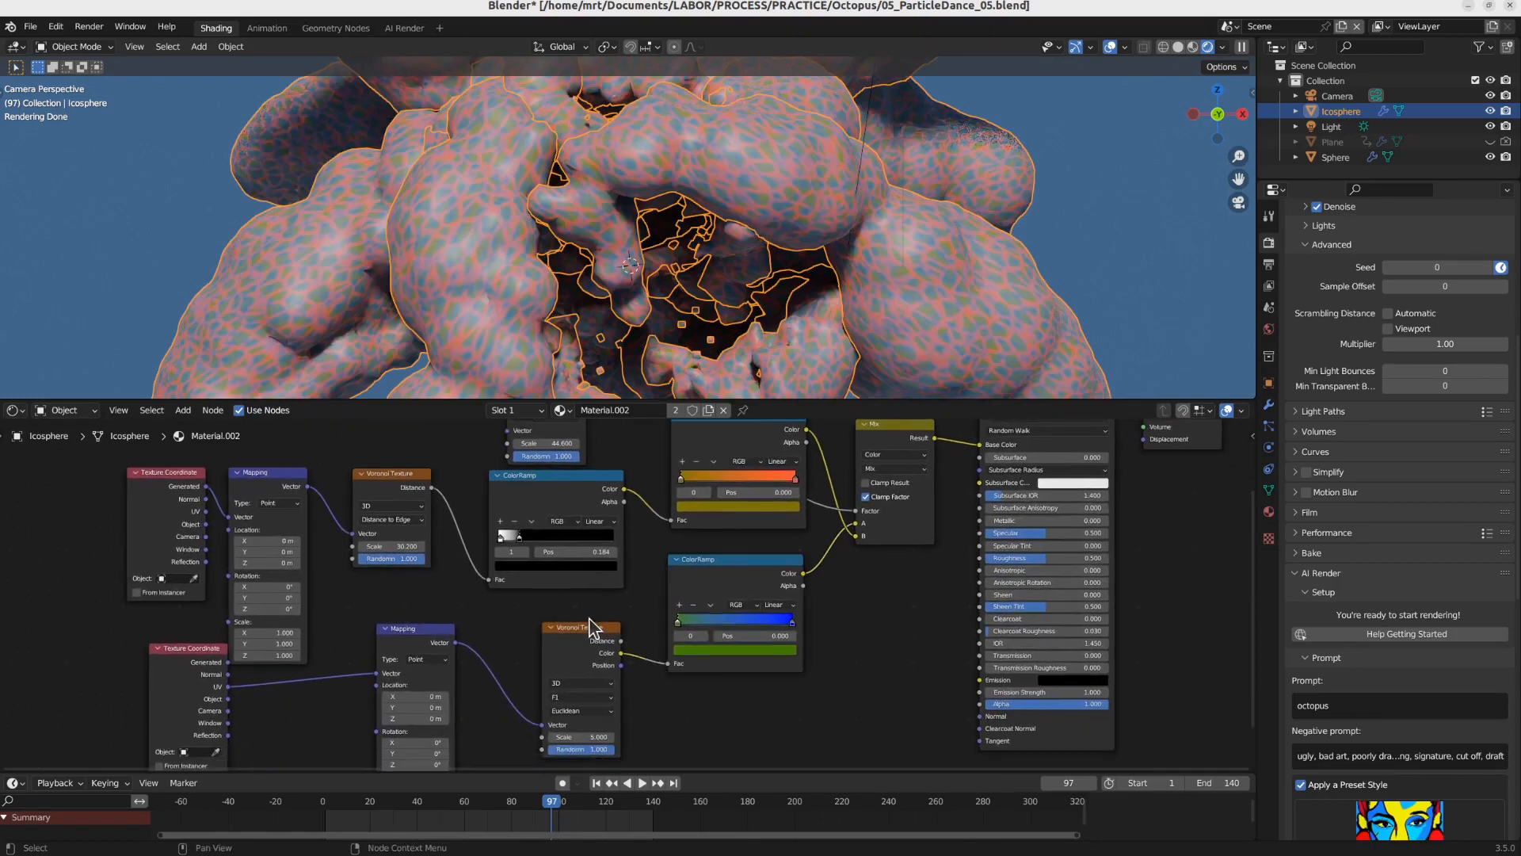
click(589, 626)
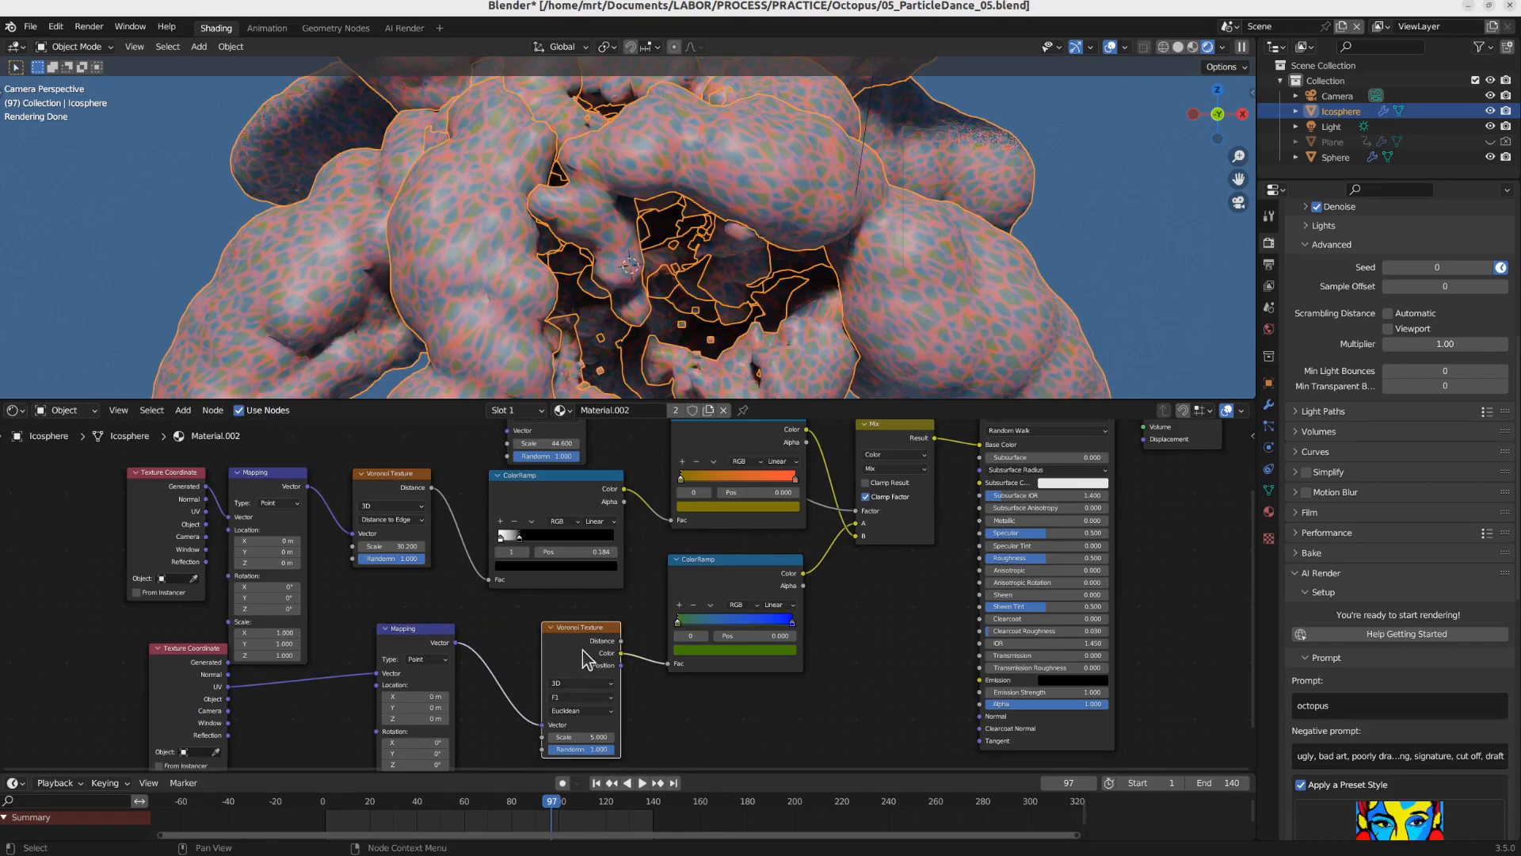
drag(572, 634, 551, 623)
scroll(625, 600, down, 3)
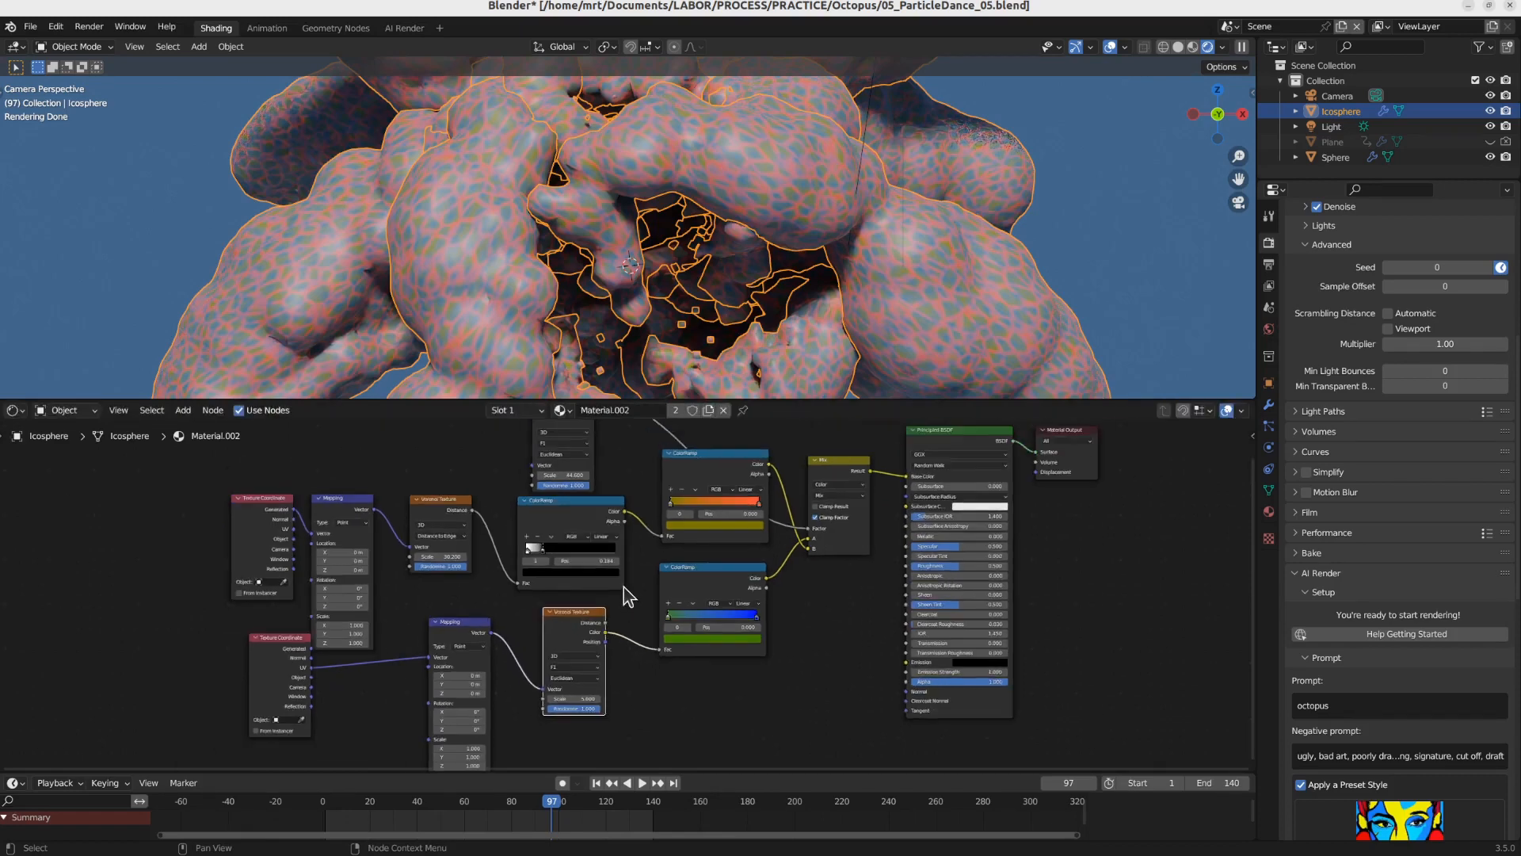
middle_drag(636, 584, 618, 627)
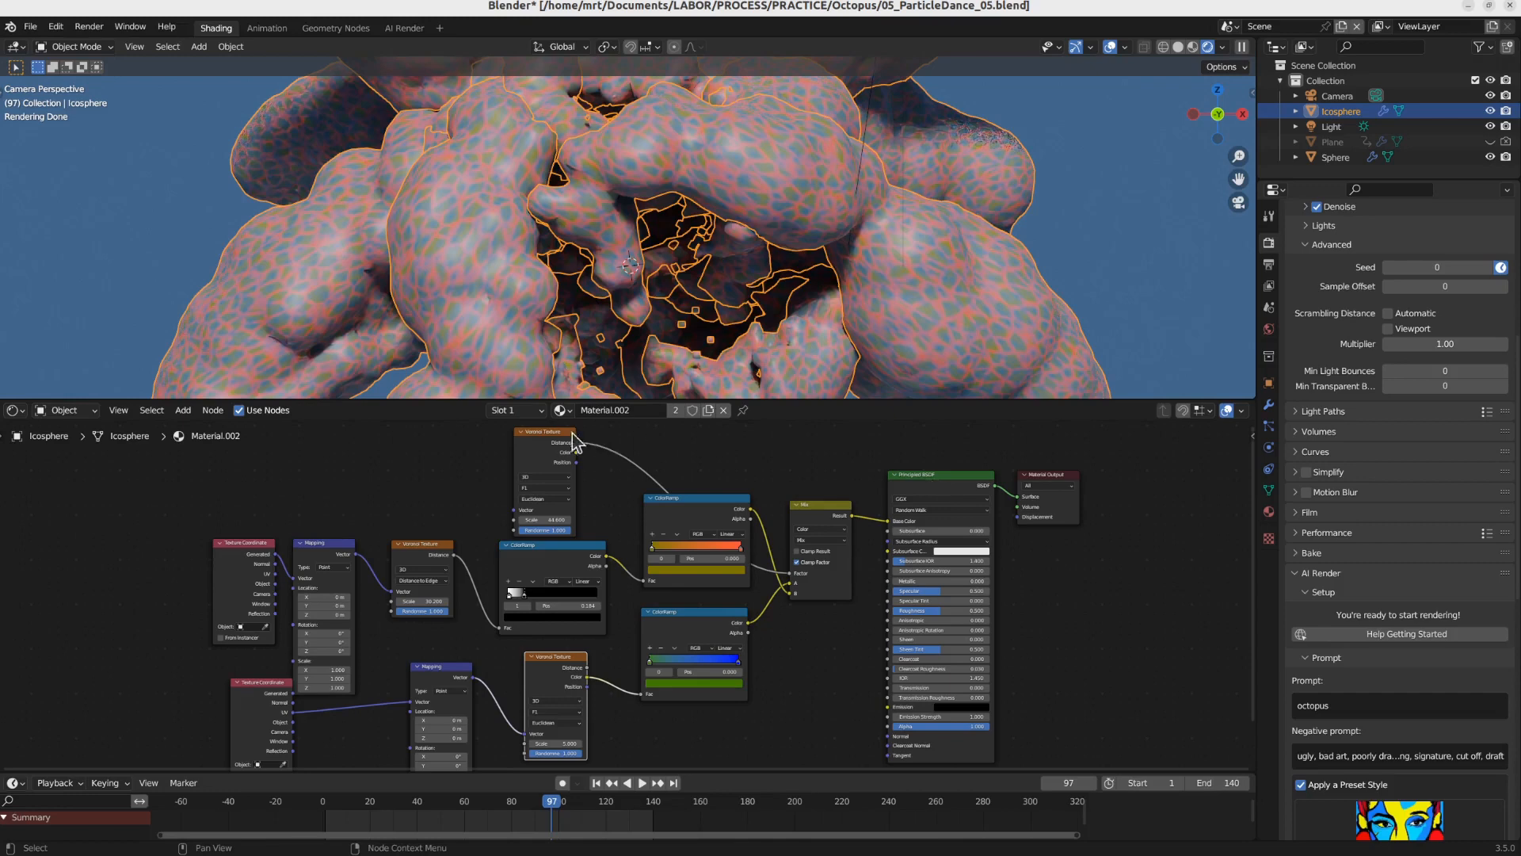
Step: Rename the Icosphere's material to "octopus skin"
double_click(624, 411)
text(octopus skin)
key(Return)
Step: Return to Scene.001 and assign the octopus skin material in the octopus's Set Material geometry node
click(1227, 26)
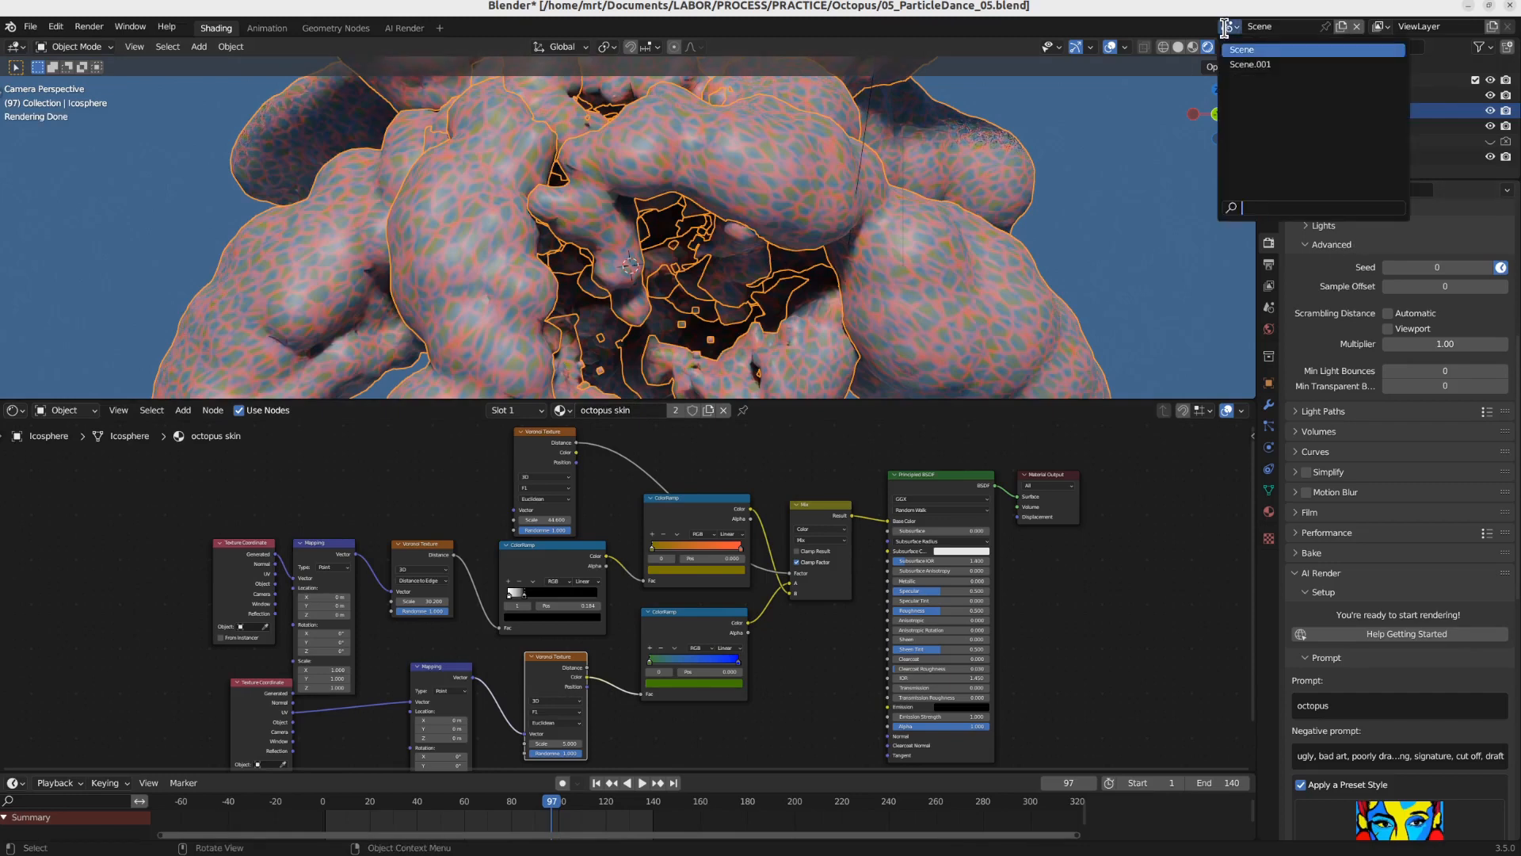
click(1248, 64)
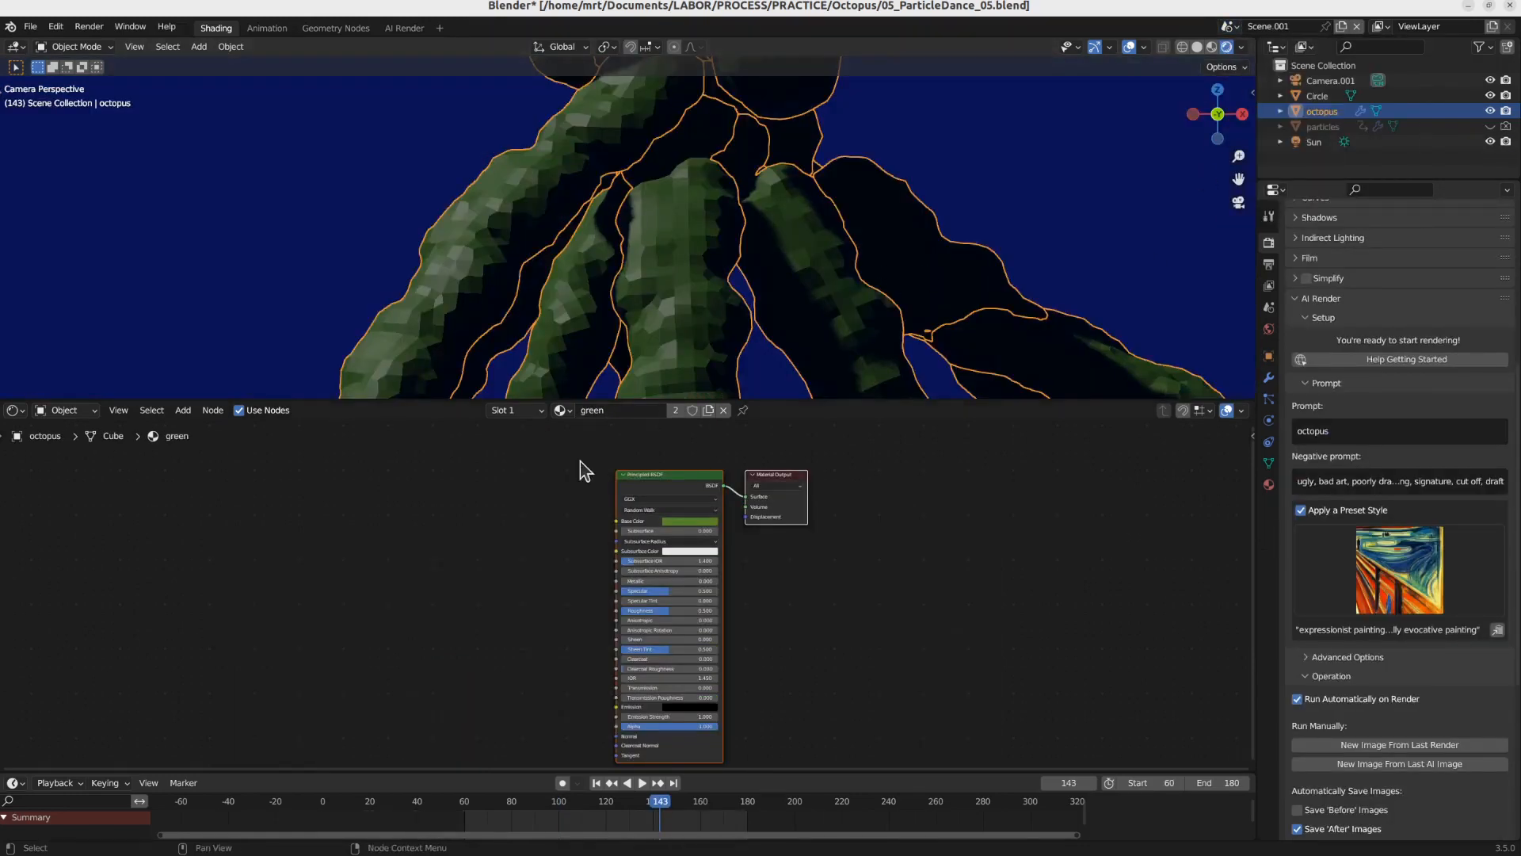
click(347, 28)
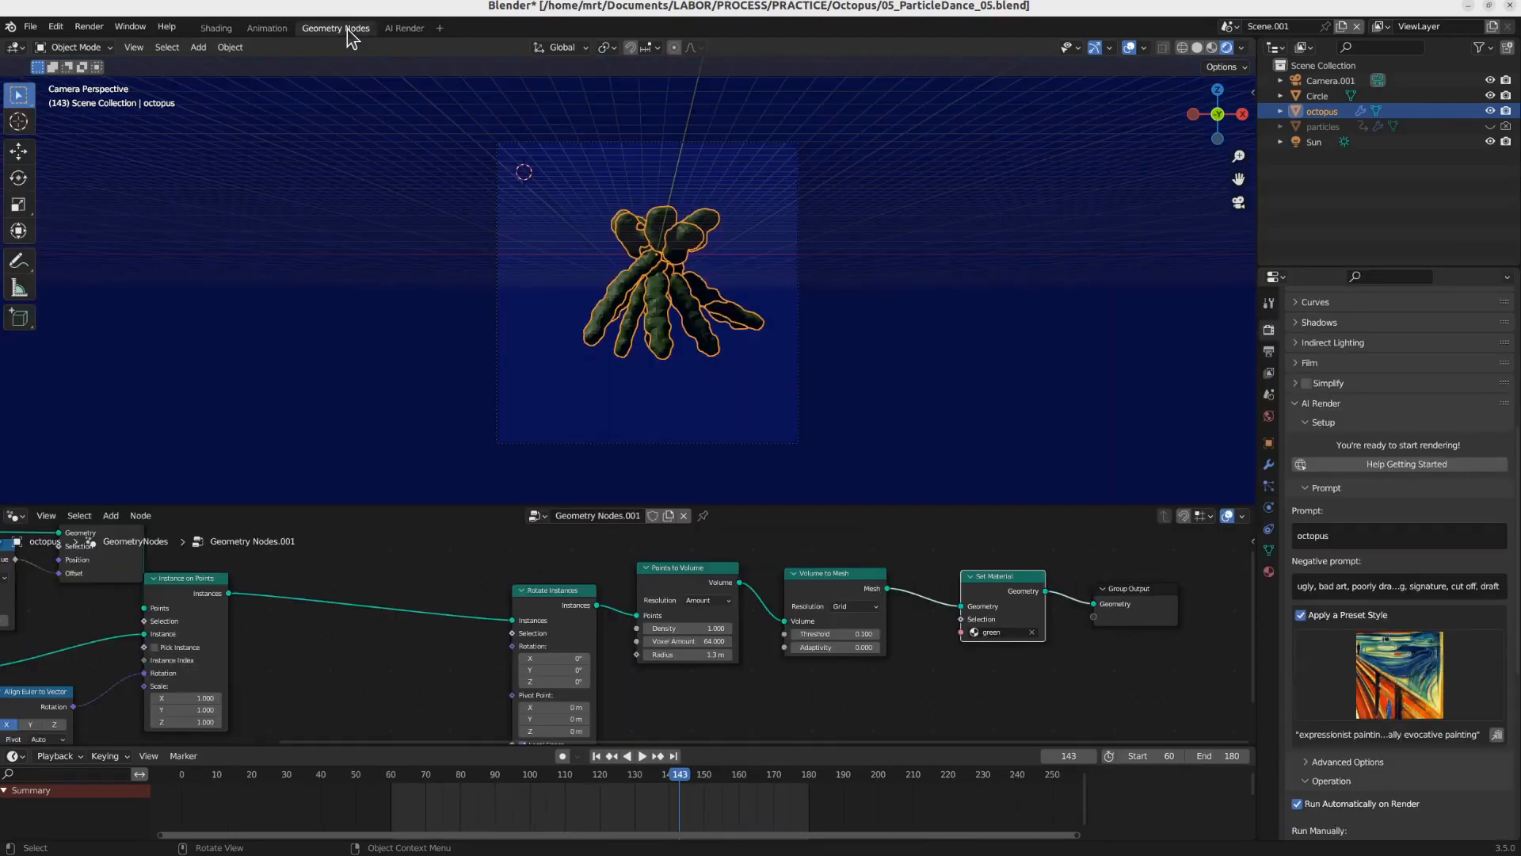
click(1002, 634)
click(1035, 674)
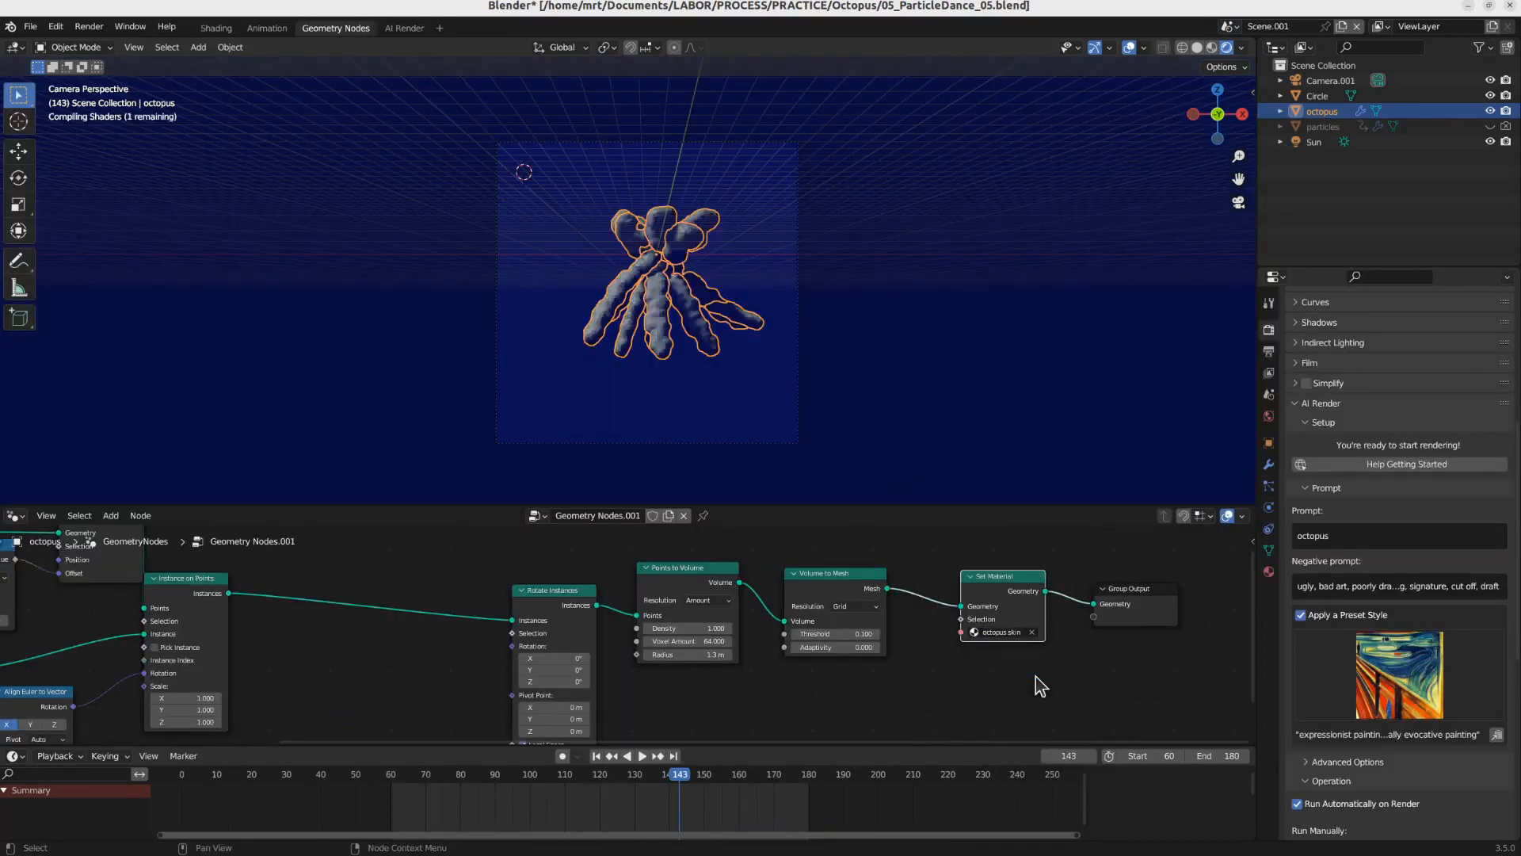
scroll(697, 340, up, 4)
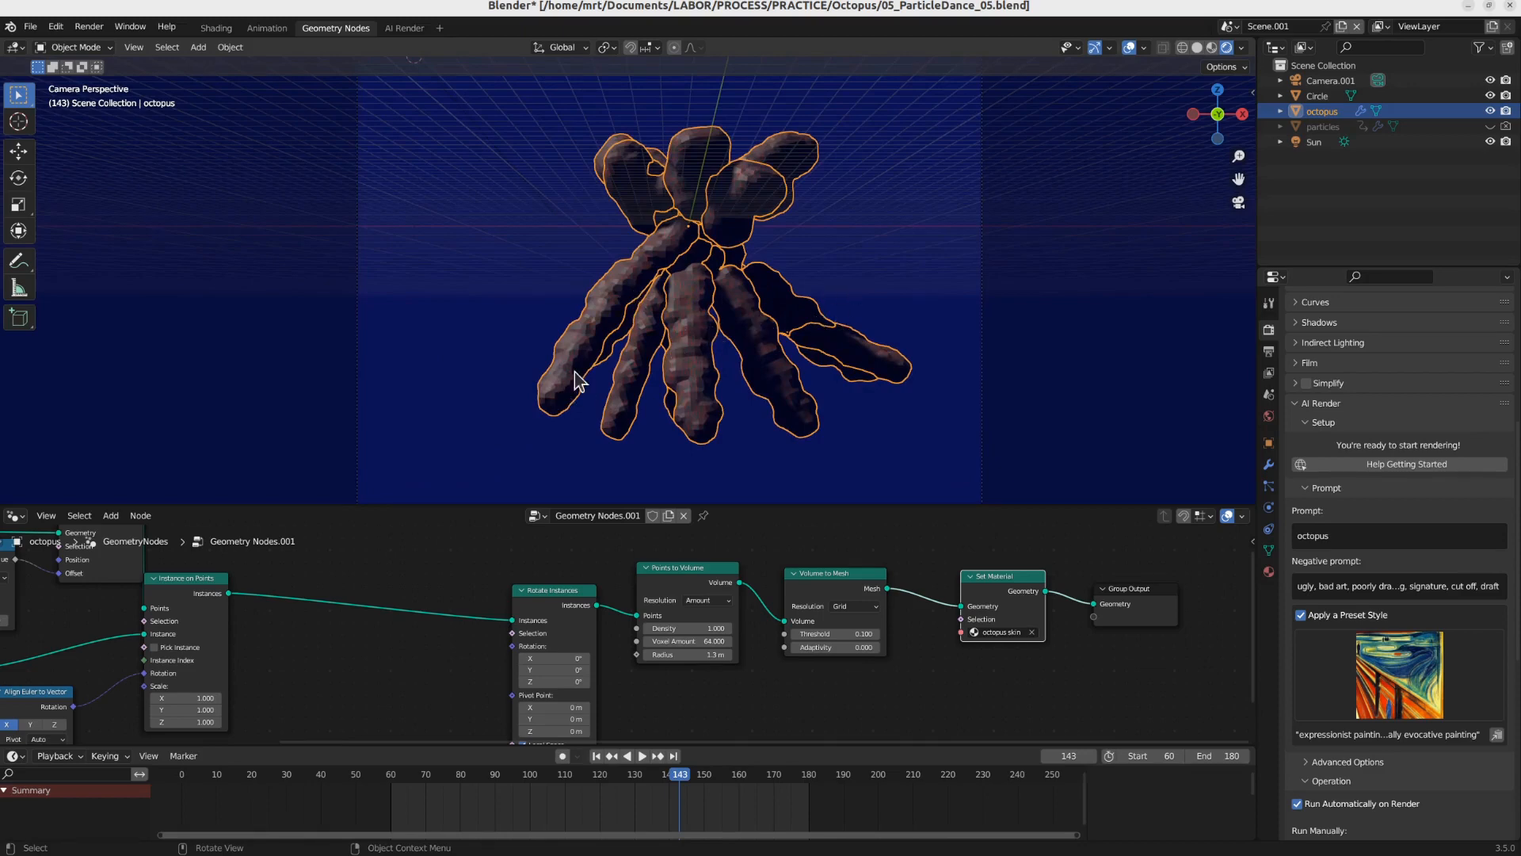
Step: Insert a Set Shade Smooth node between Set Material and Group Output in the octopus's node tree
scroll(622, 320, up, 3)
middle_drag(1053, 669, 873, 686)
drag(971, 615, 1102, 598)
key(shift+a)
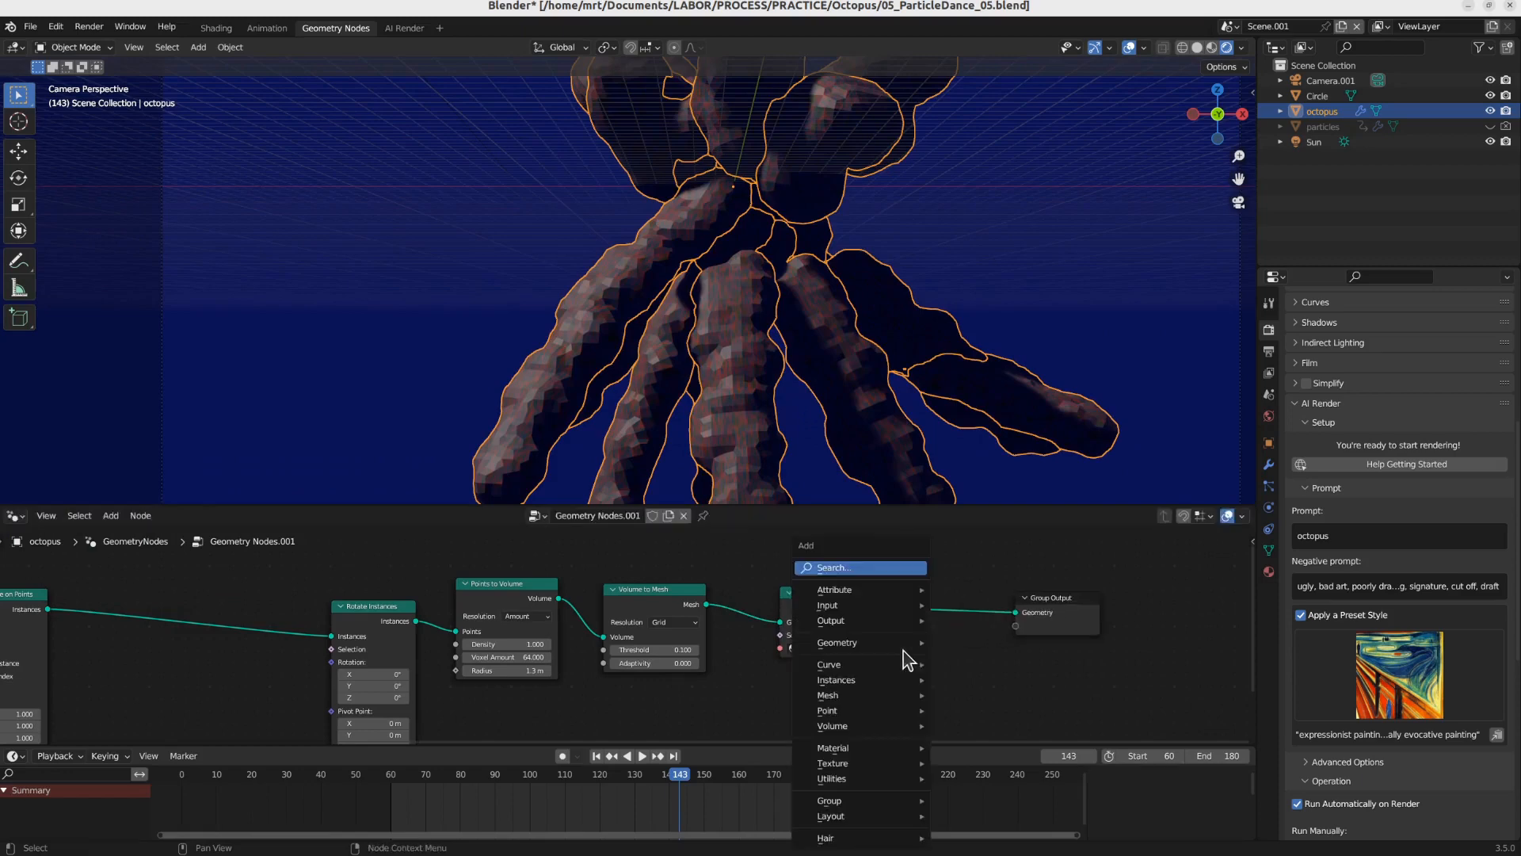
click(860, 567)
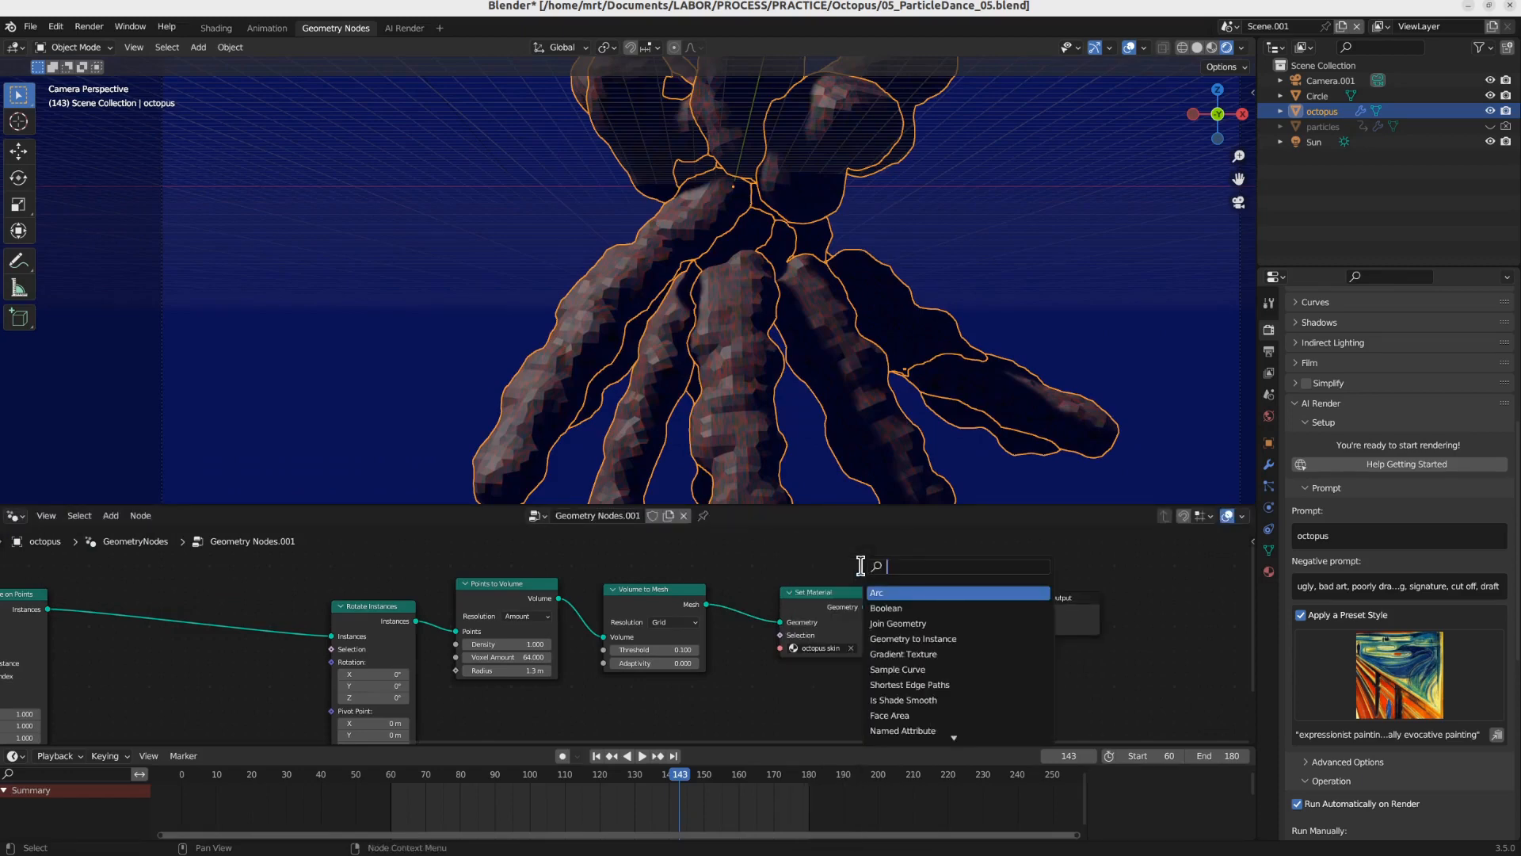
text(smoo)
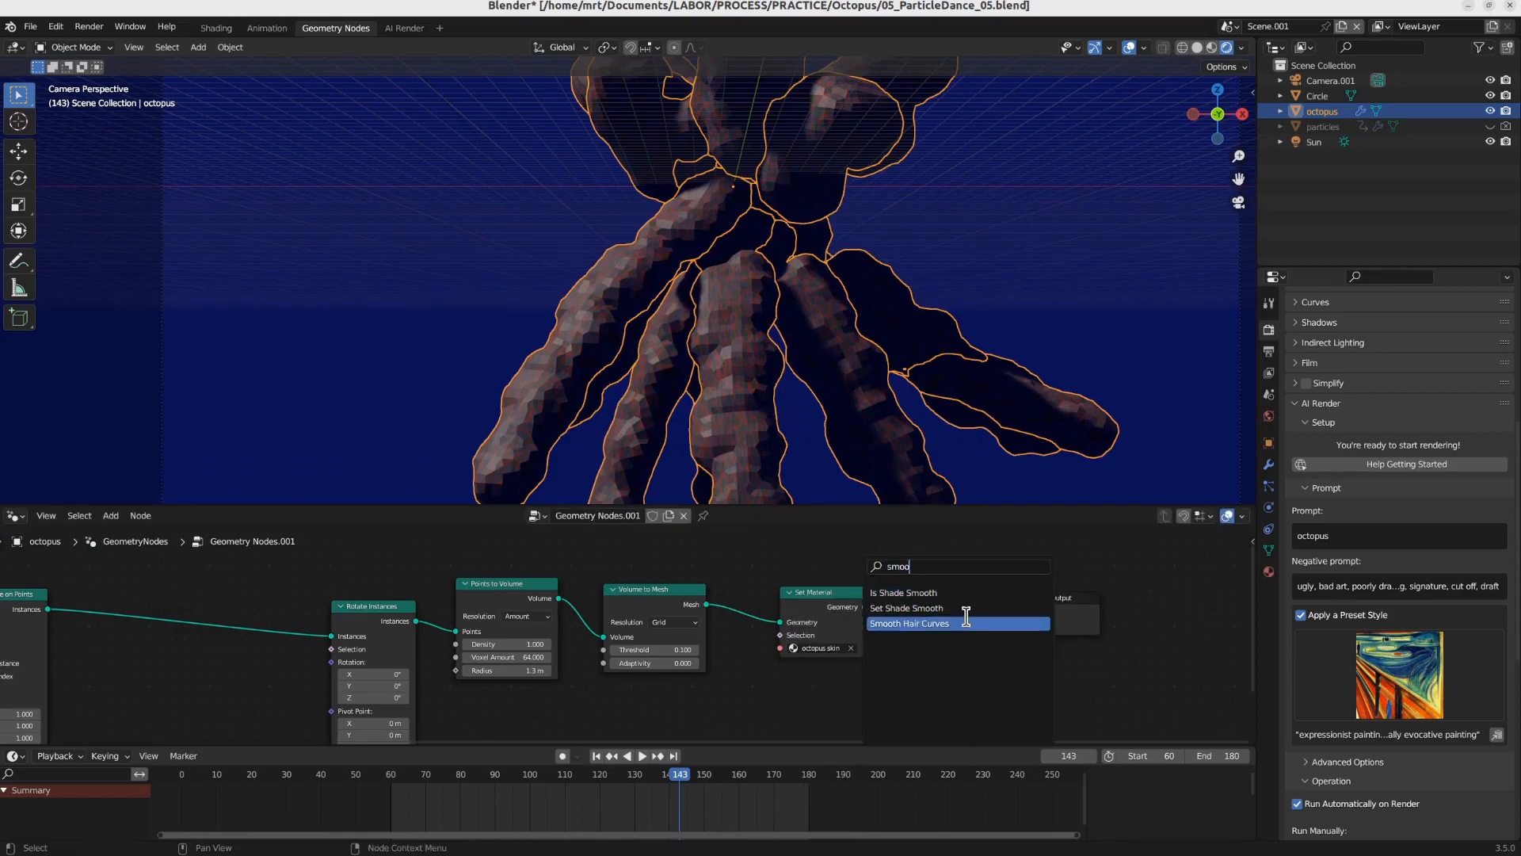
click(911, 607)
click(962, 622)
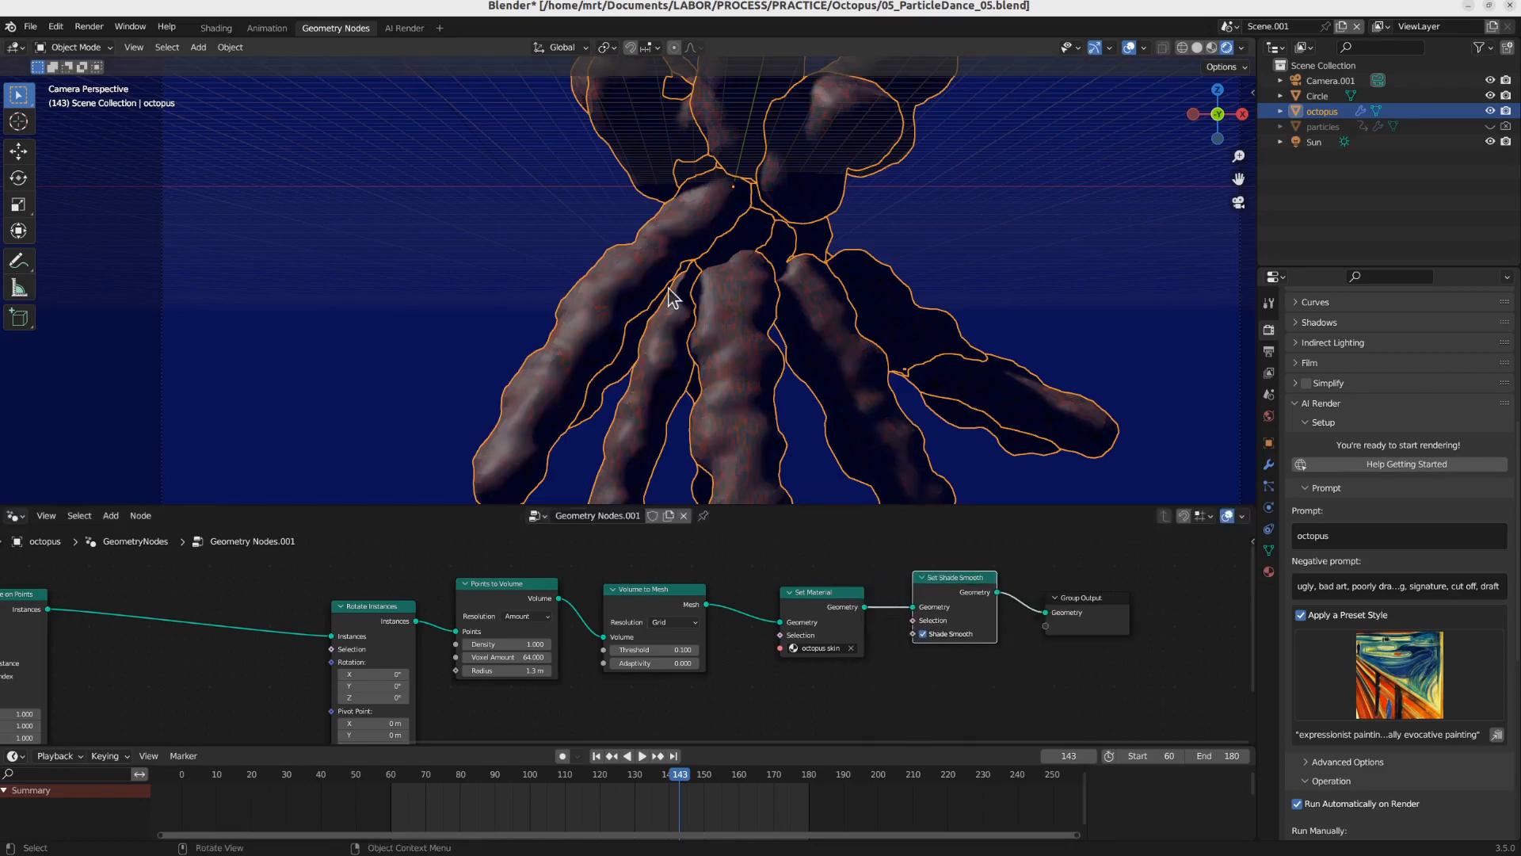
scroll(634, 373, down, 3)
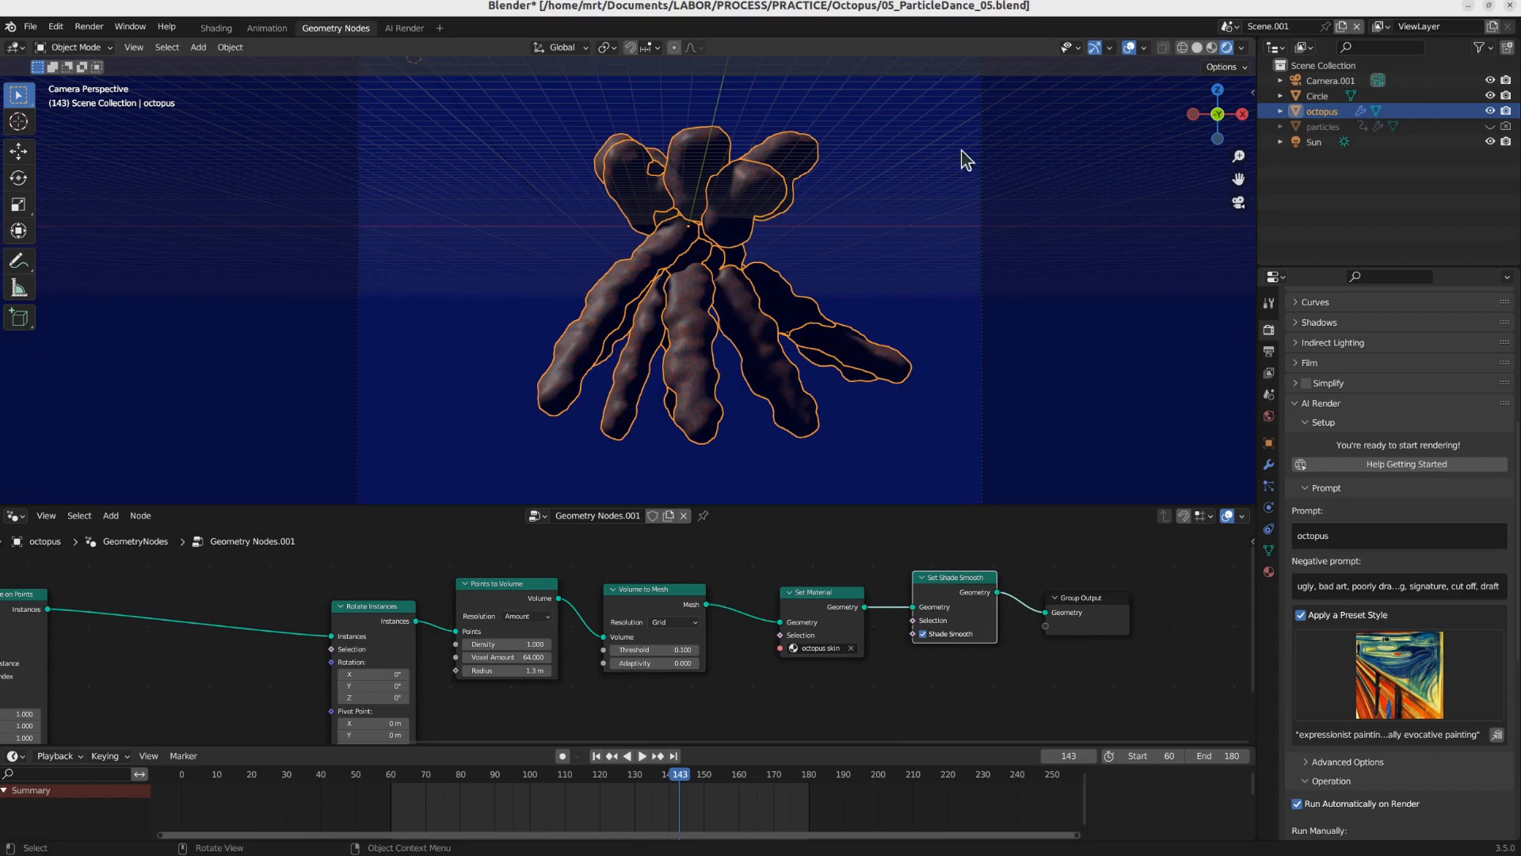
Step: Switch to the scene named Scene and space out the Subtract, Multiply and Position nodes in the Icosphere's node tree
click(1228, 28)
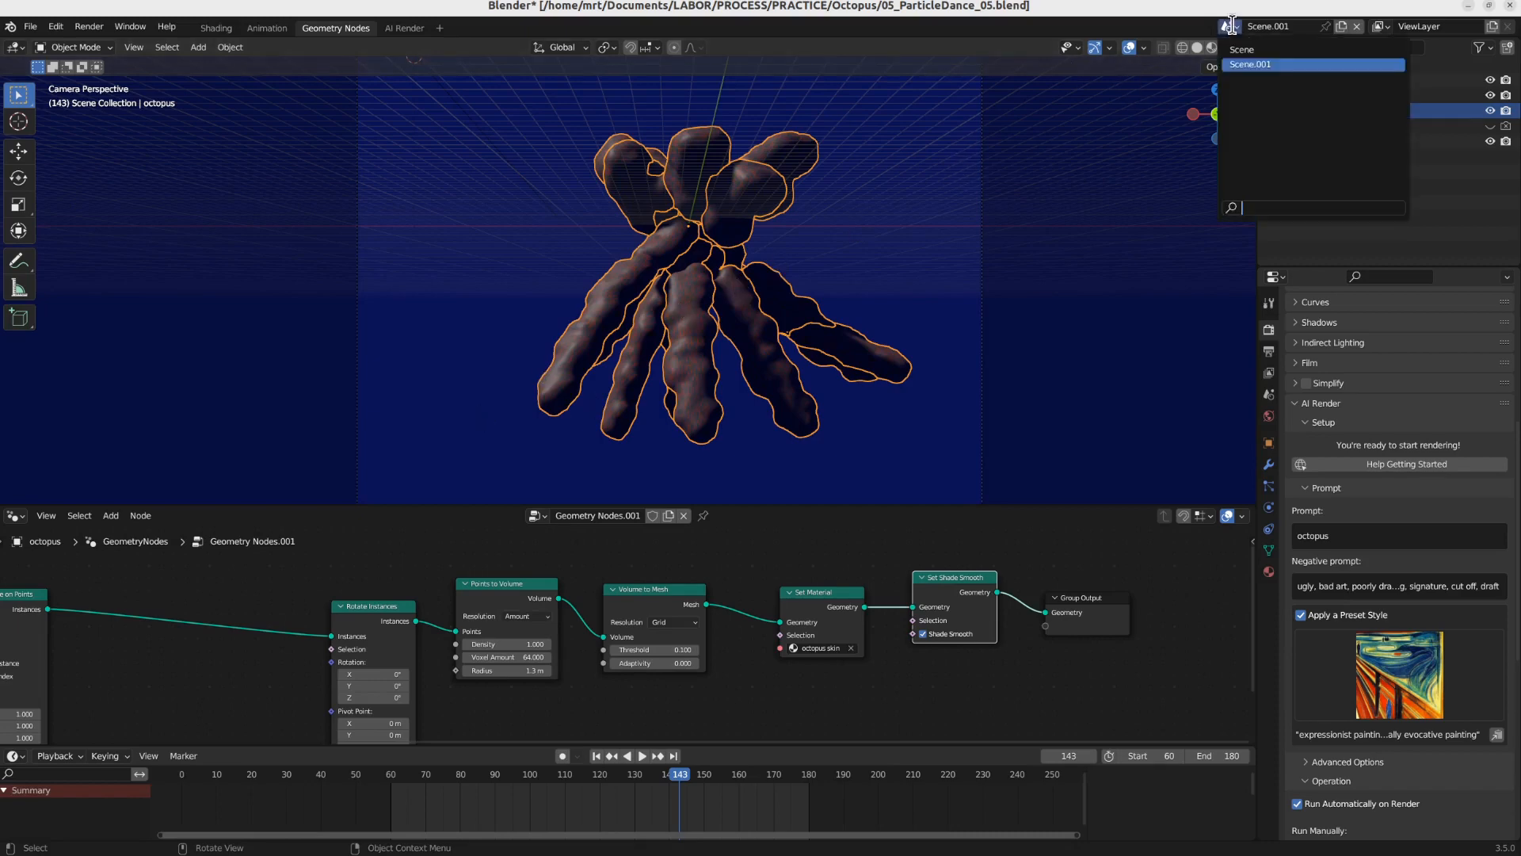
click(1267, 64)
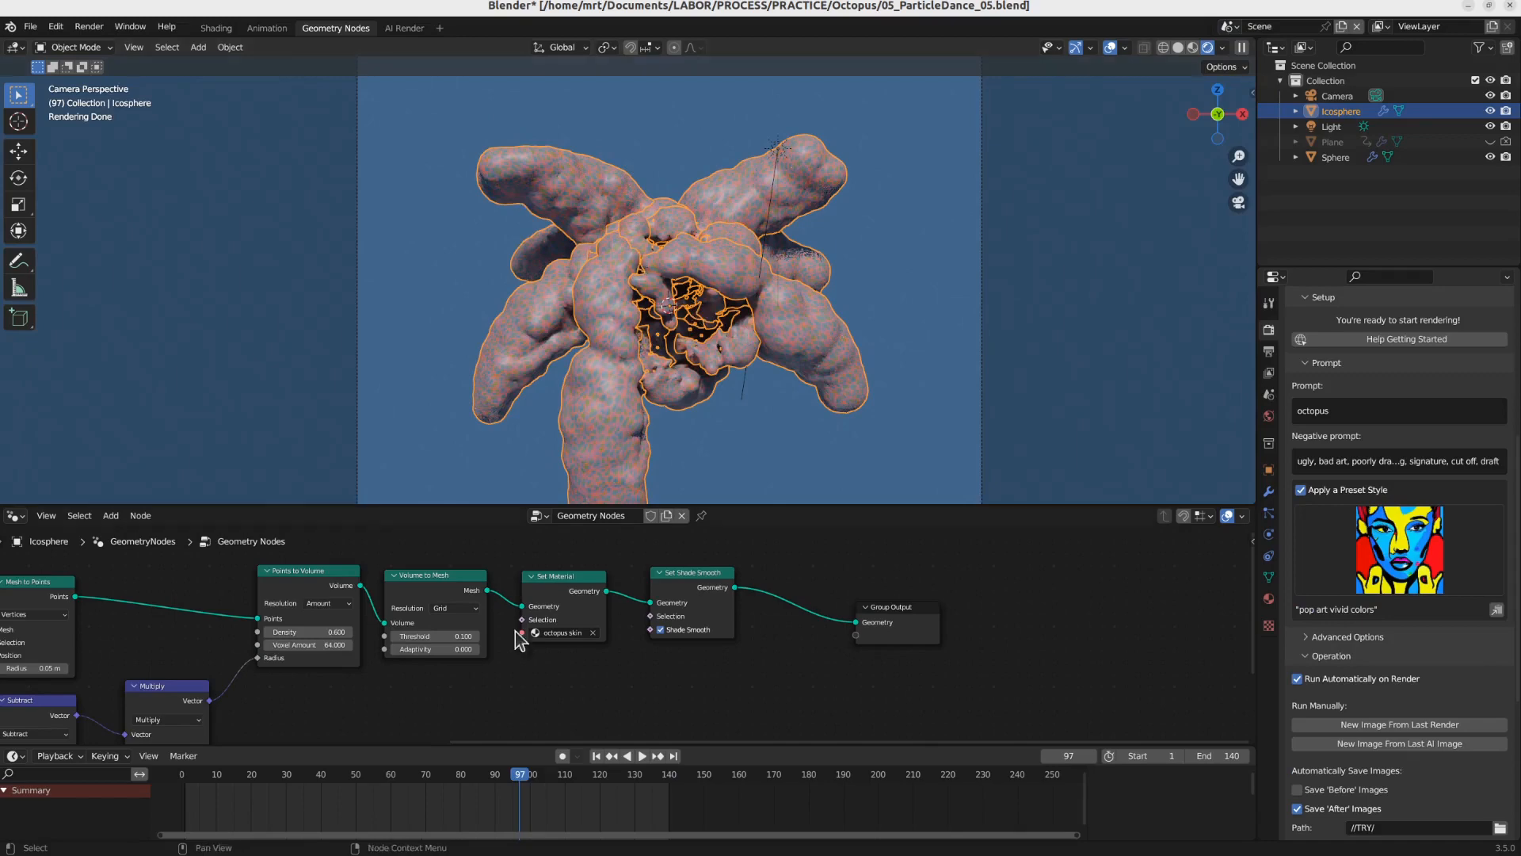
middle_drag(515, 631, 731, 640)
scroll(794, 626, up, 6)
scroll(730, 633, down, 4)
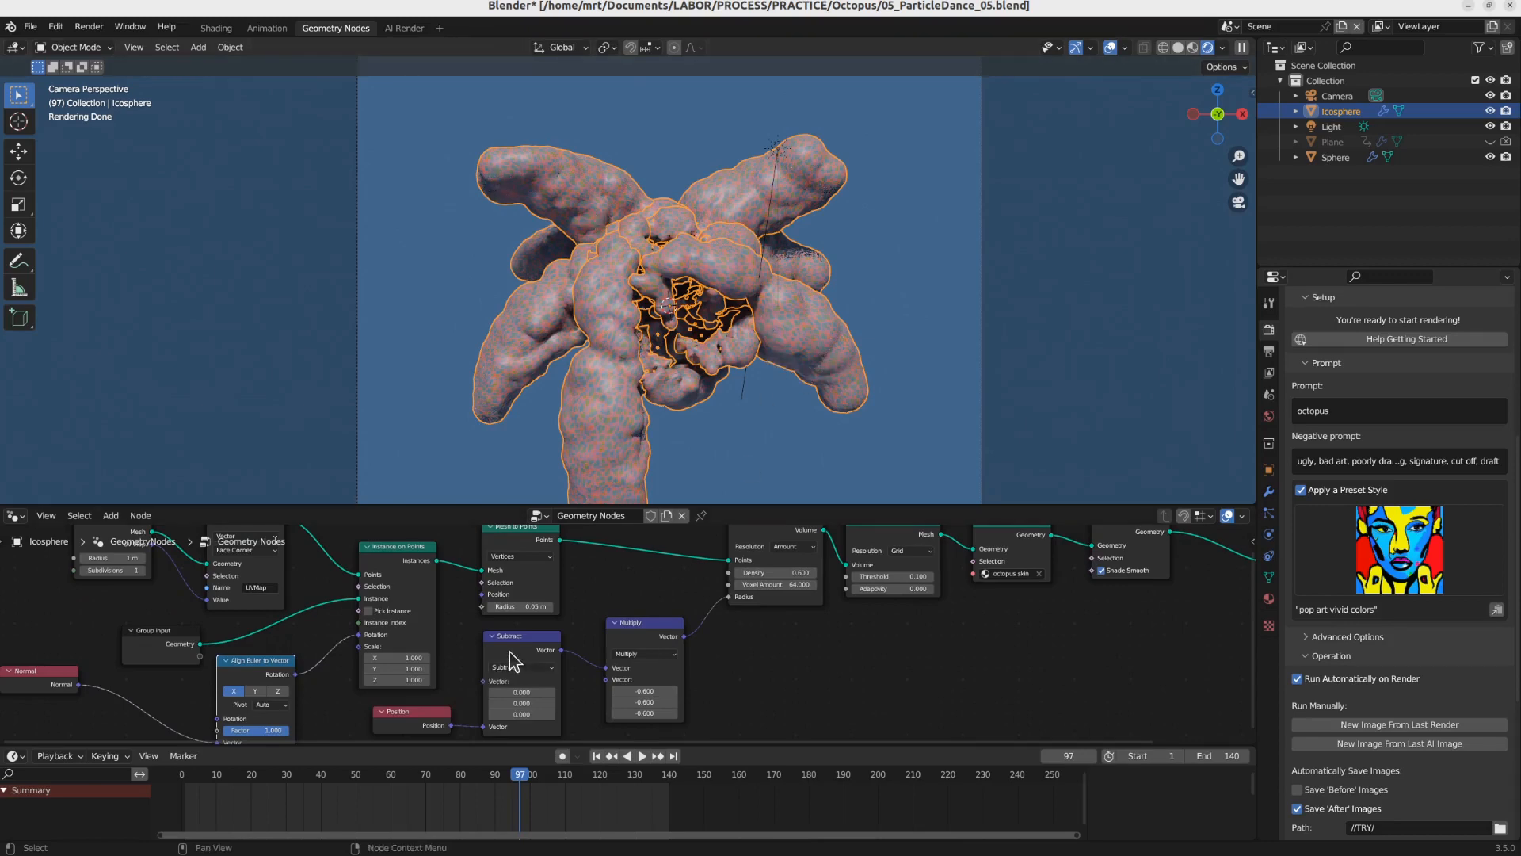
drag(510, 650, 537, 656)
drag(661, 622, 679, 606)
middle_drag(471, 722, 475, 665)
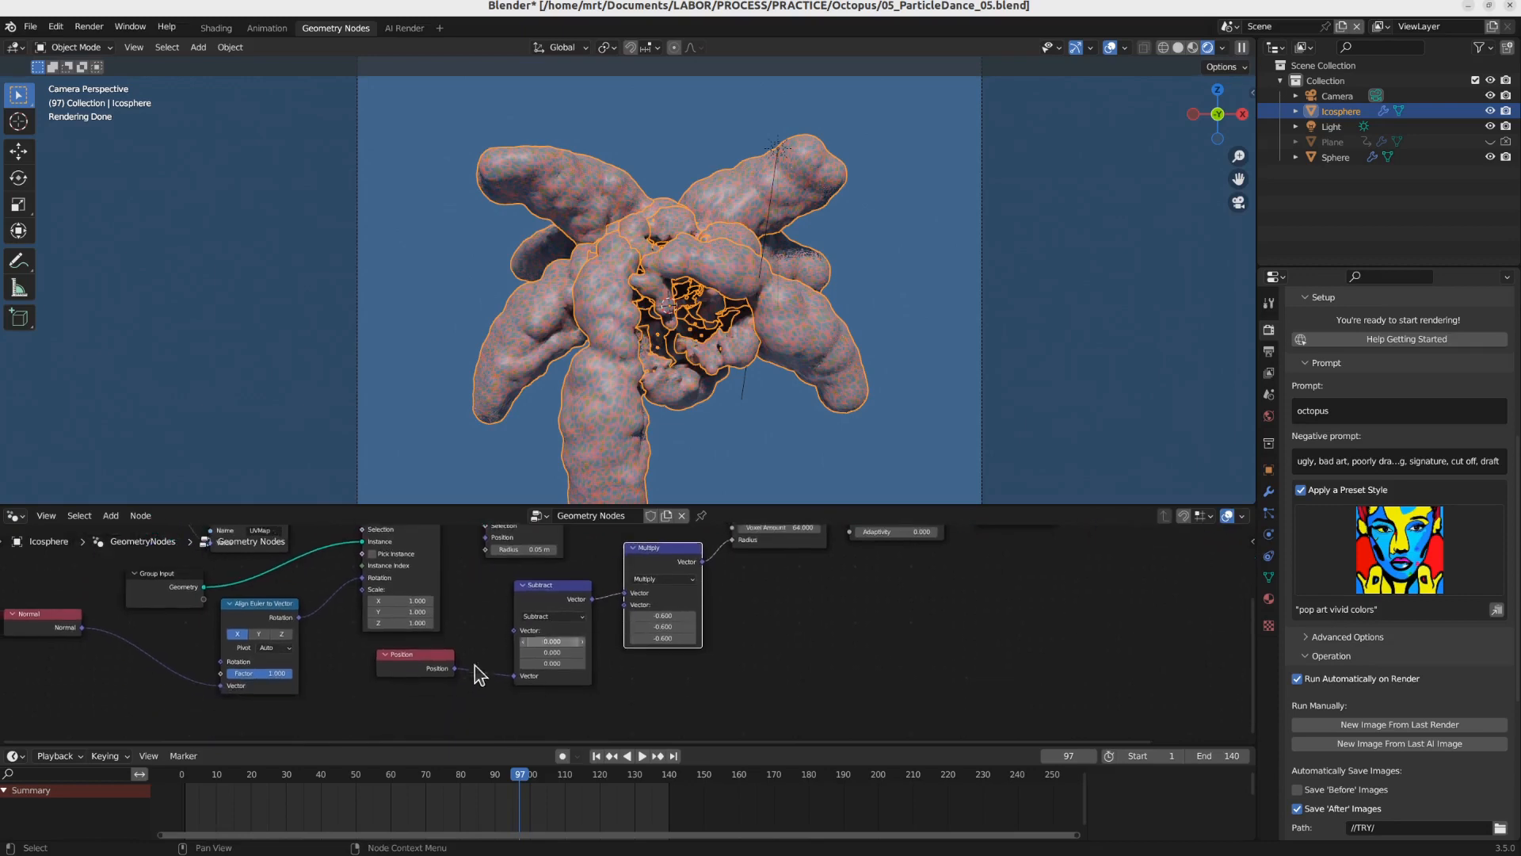
drag(434, 668, 448, 685)
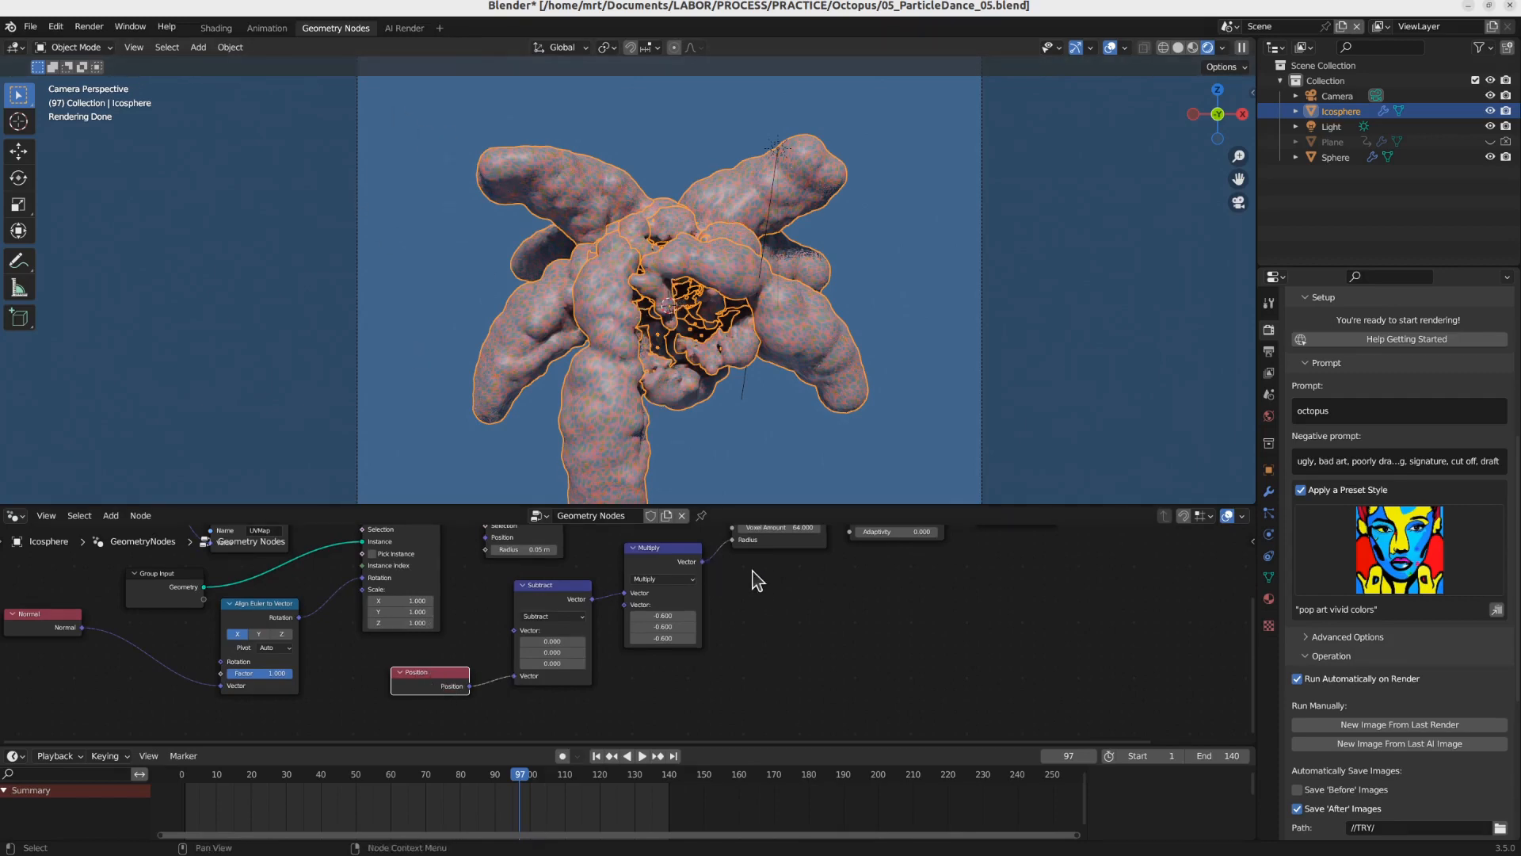
Step: Select the Position, Subtract and Multiply nodes, return to Scene.001 and try to paste them into the octopus's node tree
middle_drag(756, 581, 542, 636)
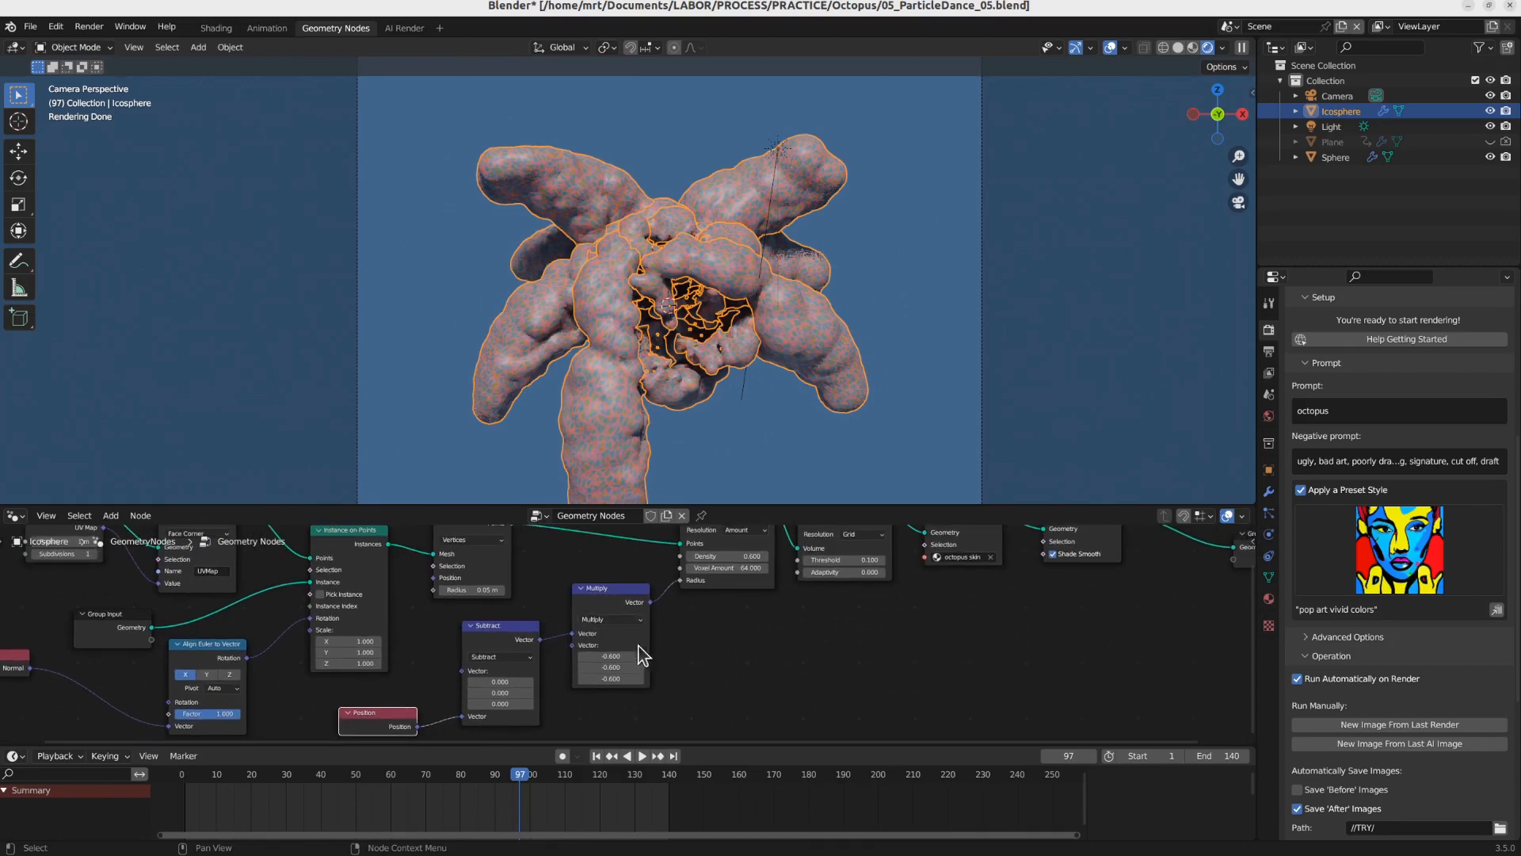
drag(389, 640, 648, 728)
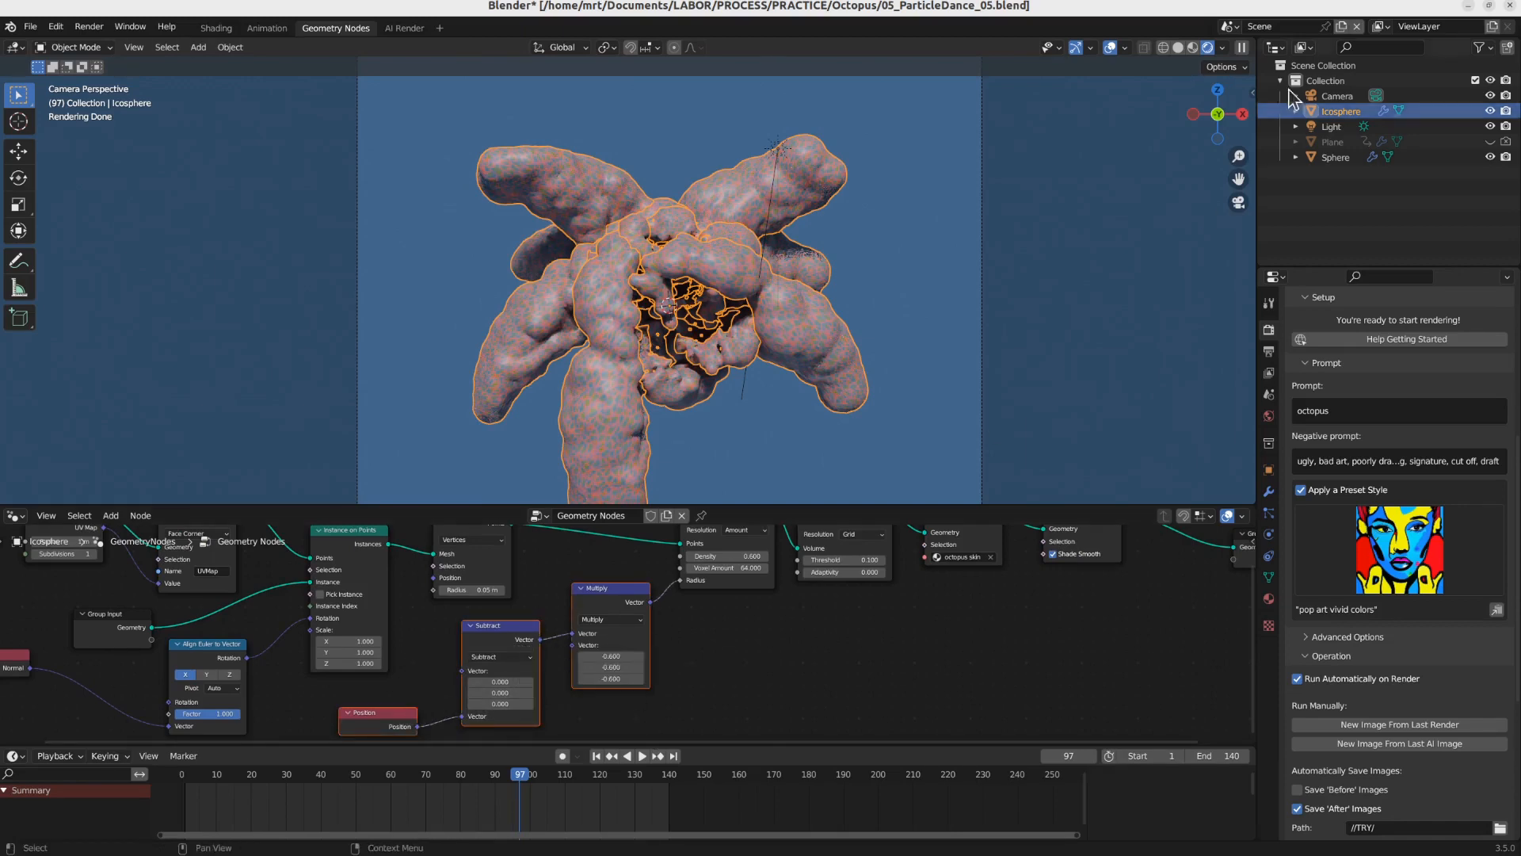
click(1230, 26)
click(1242, 64)
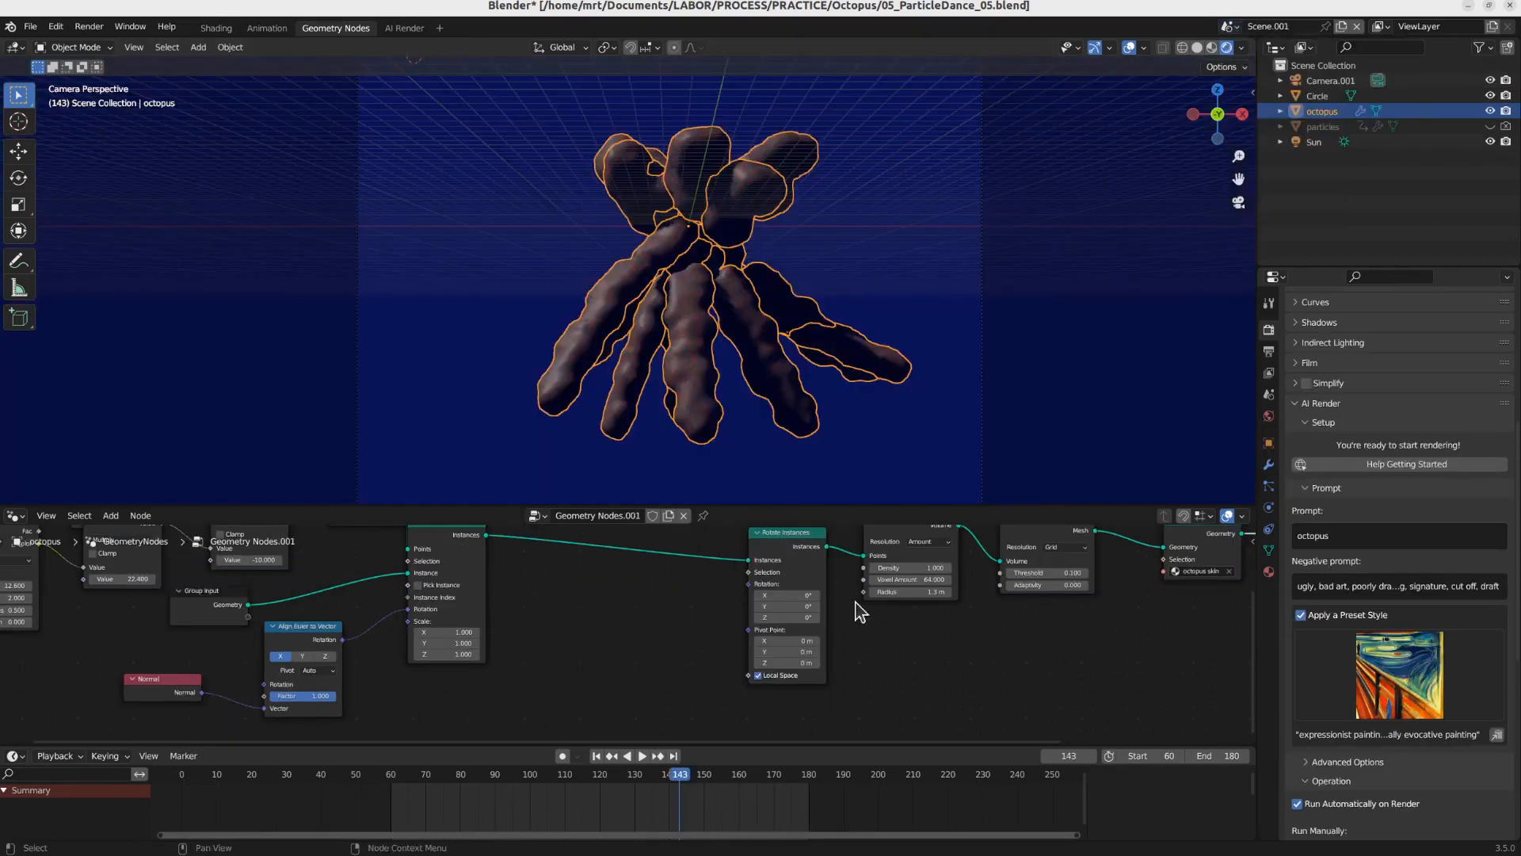
key(ctrl+v)
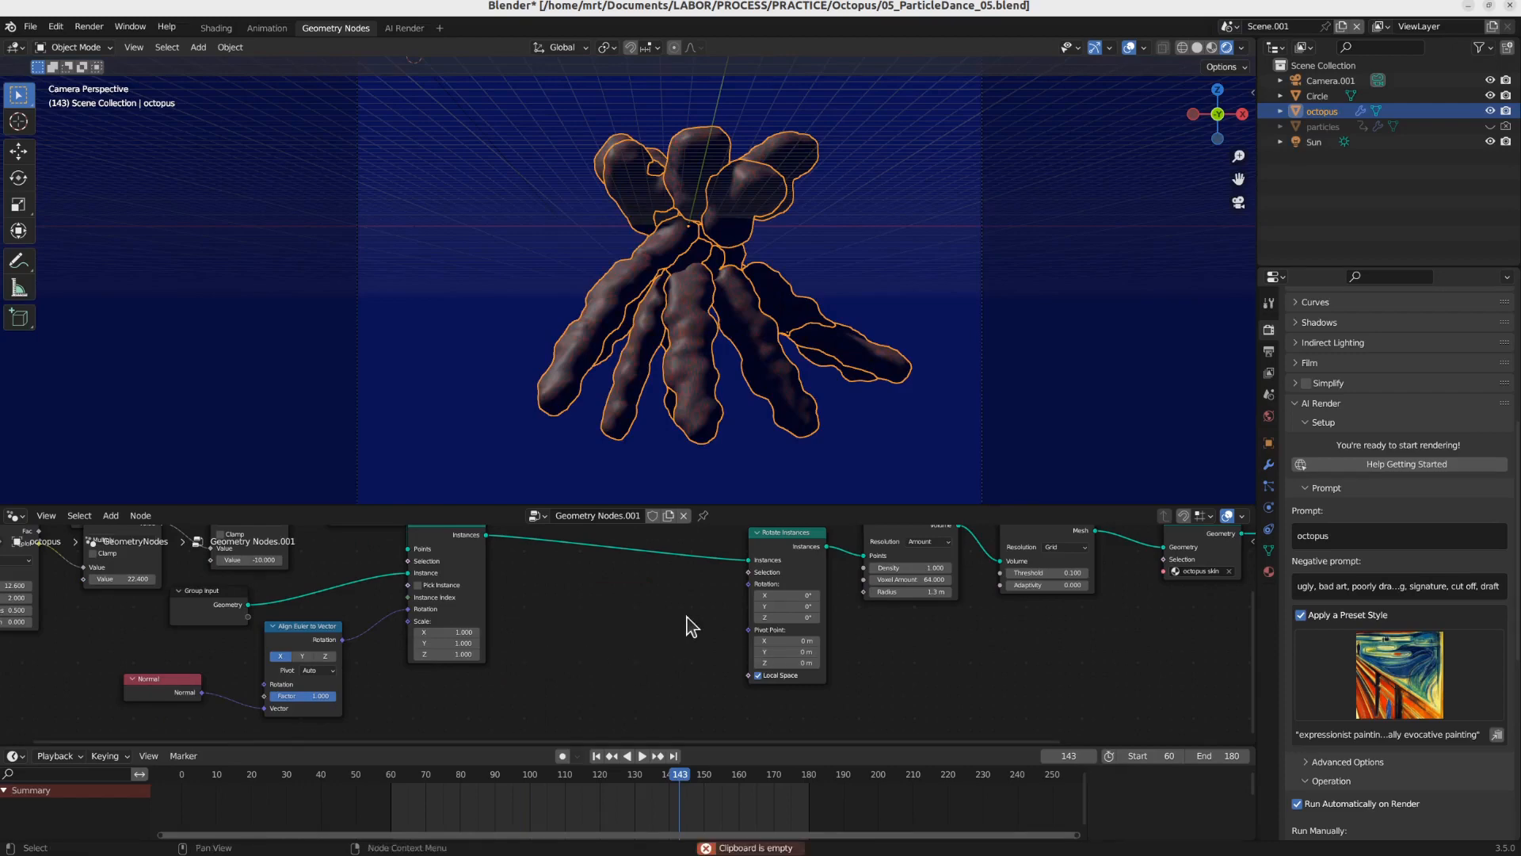
Step: Add a Position node below Instance on Points in the octopus's node tree
key(shift+a)
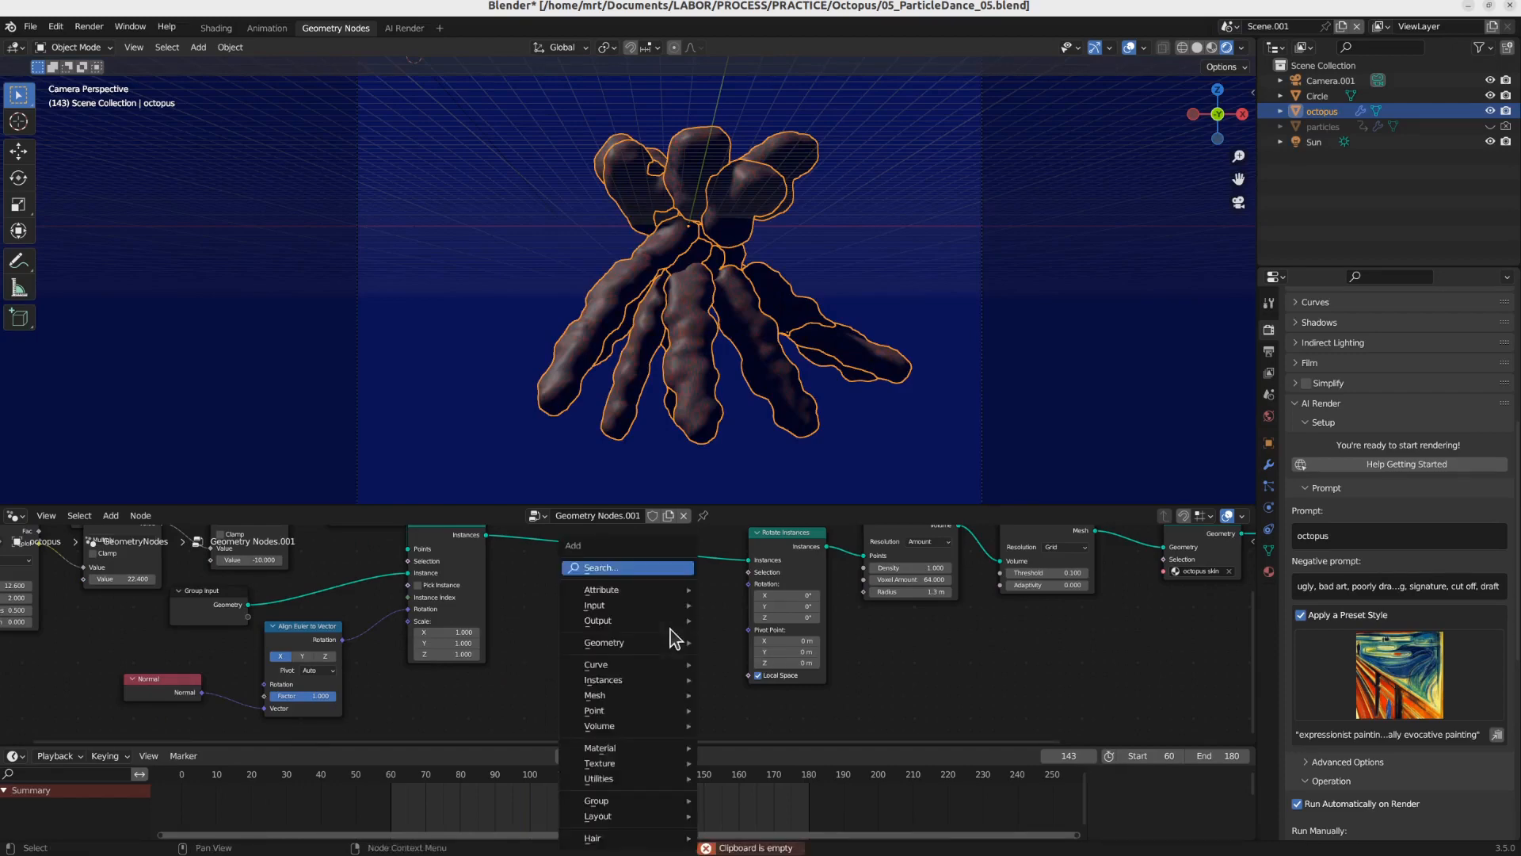
click(635, 581)
text(pos)
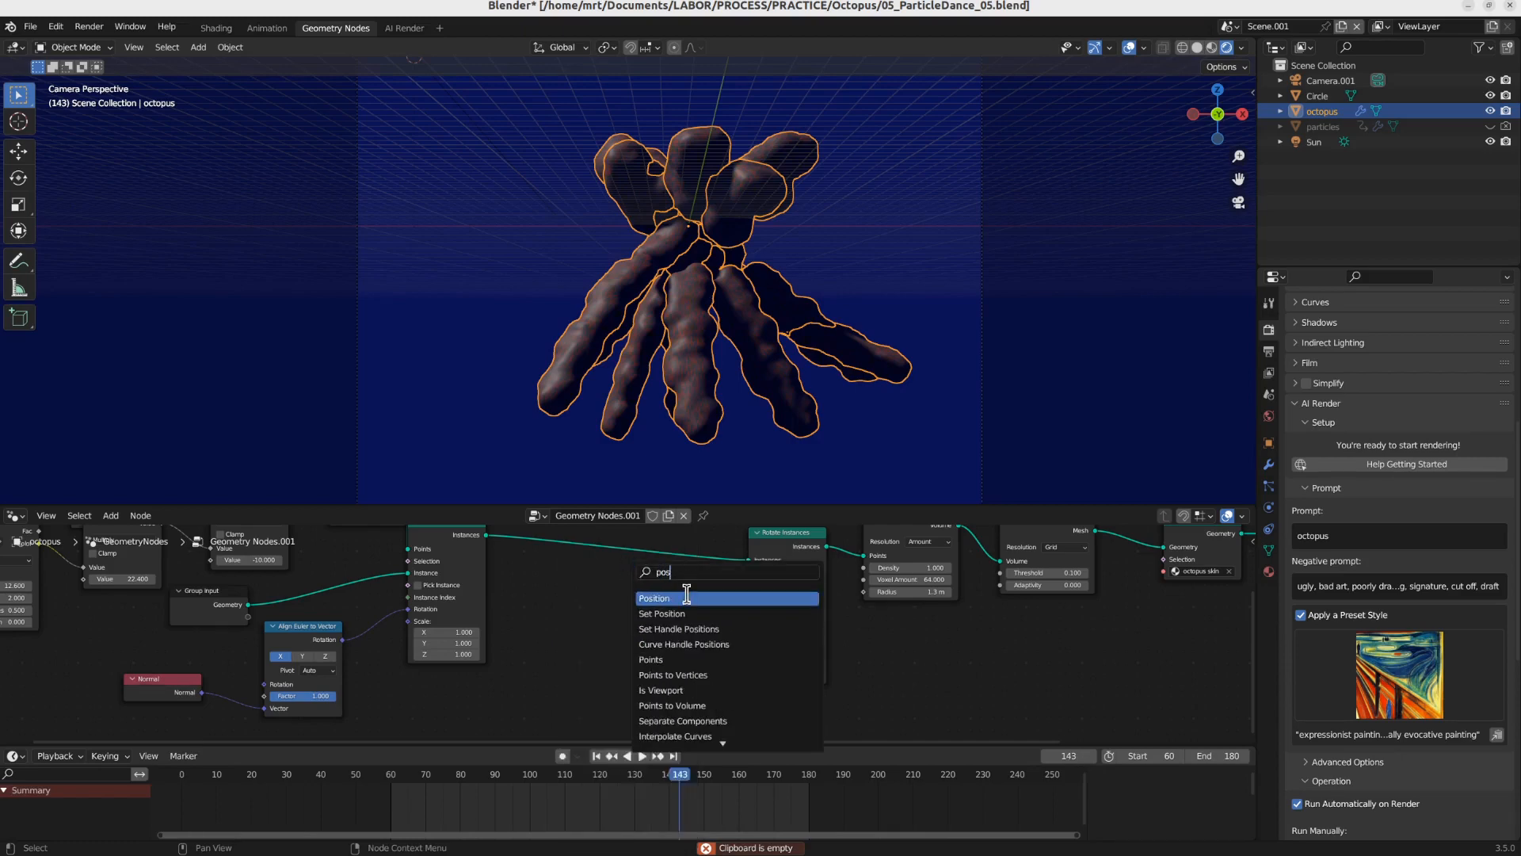
click(686, 598)
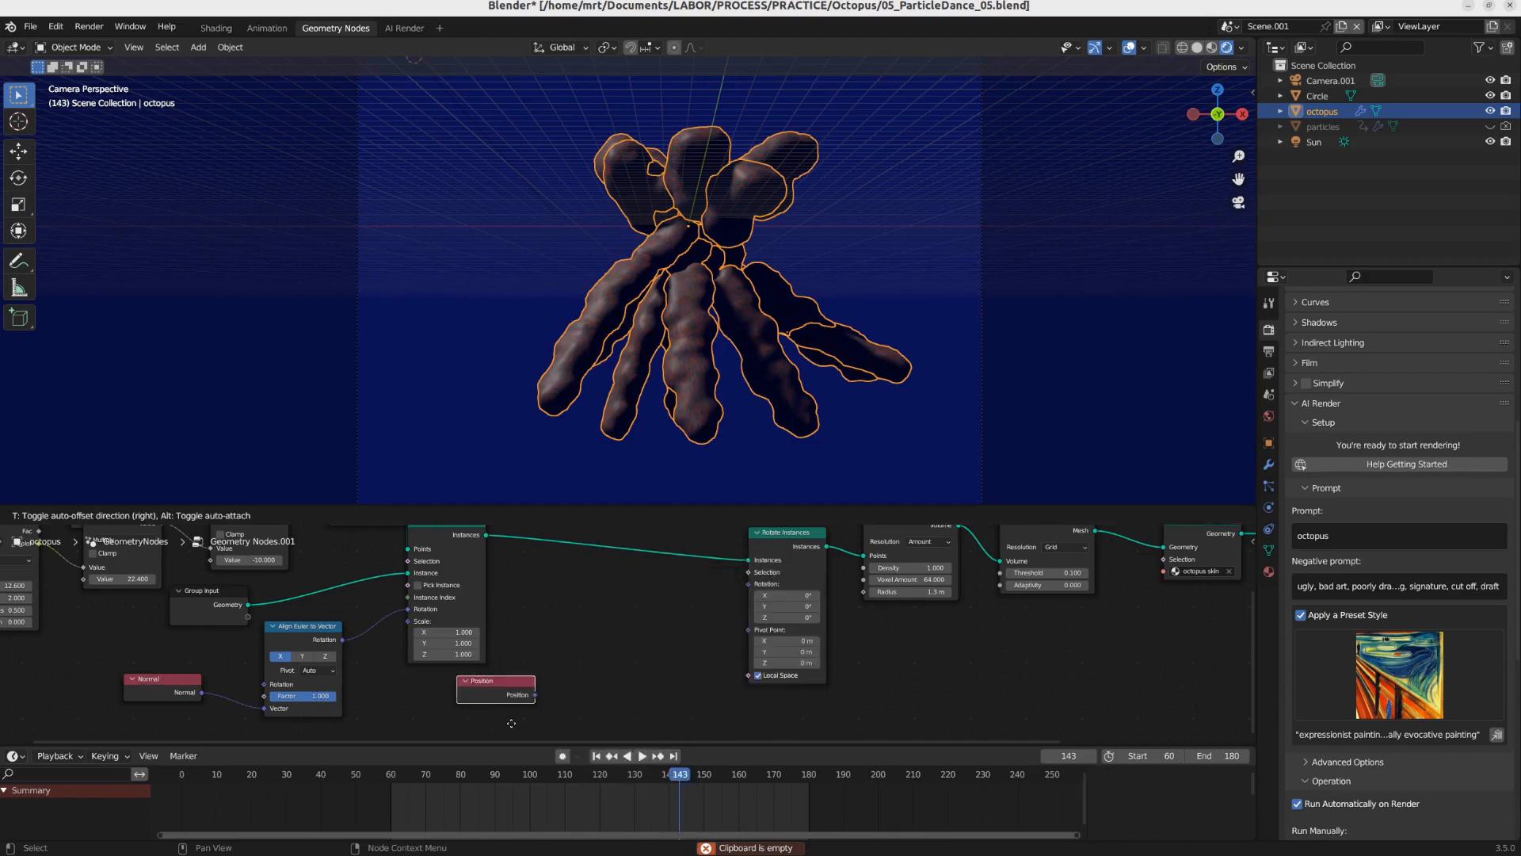
click(571, 705)
Step: Add a Vector Math node beside the Position node and set its operation to Subtract
key(shift+a)
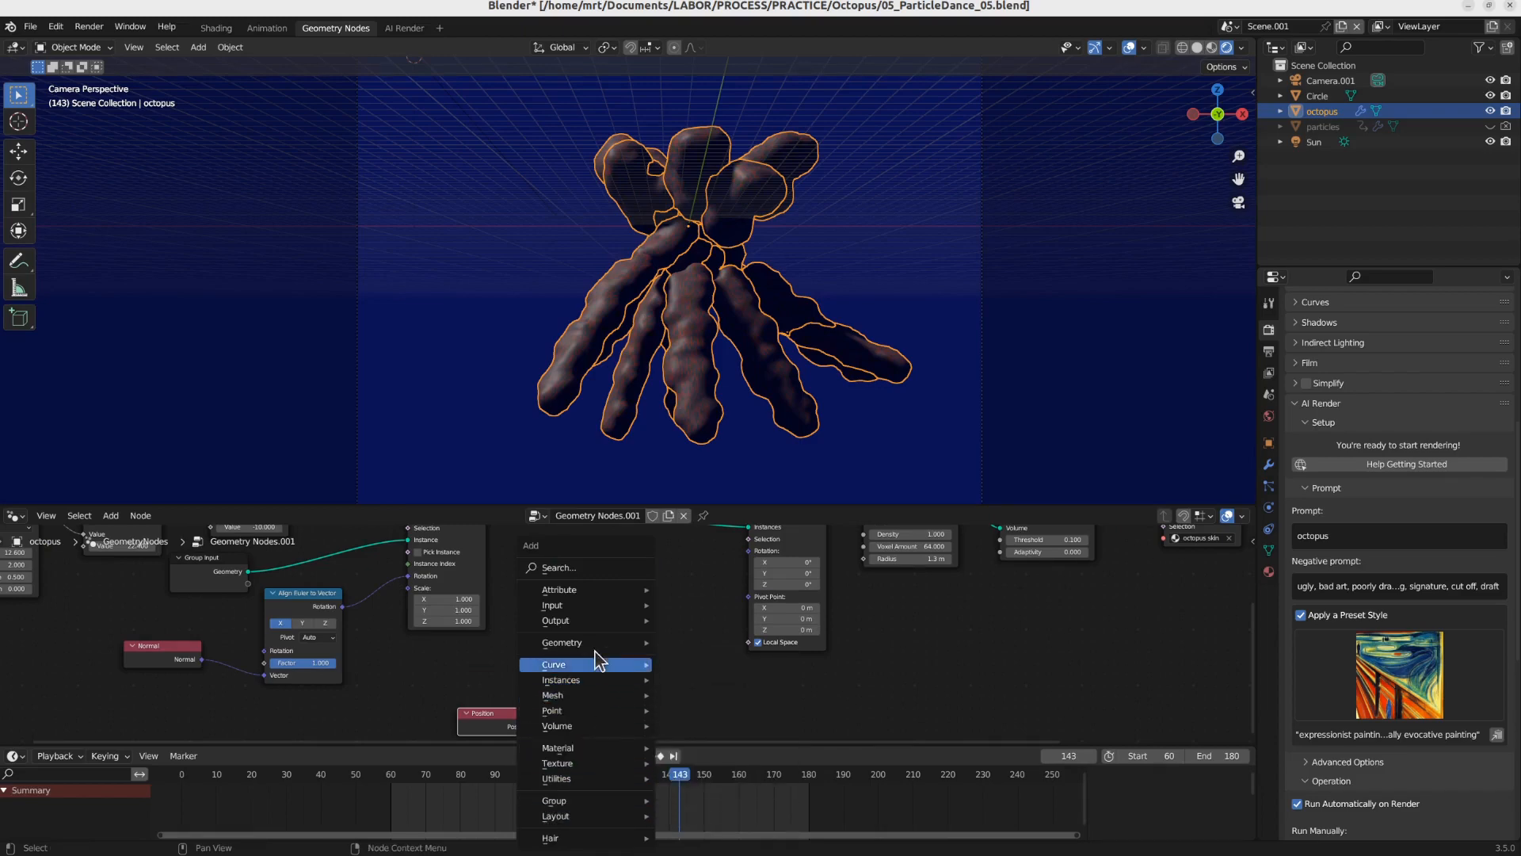
mouse_move(604, 769)
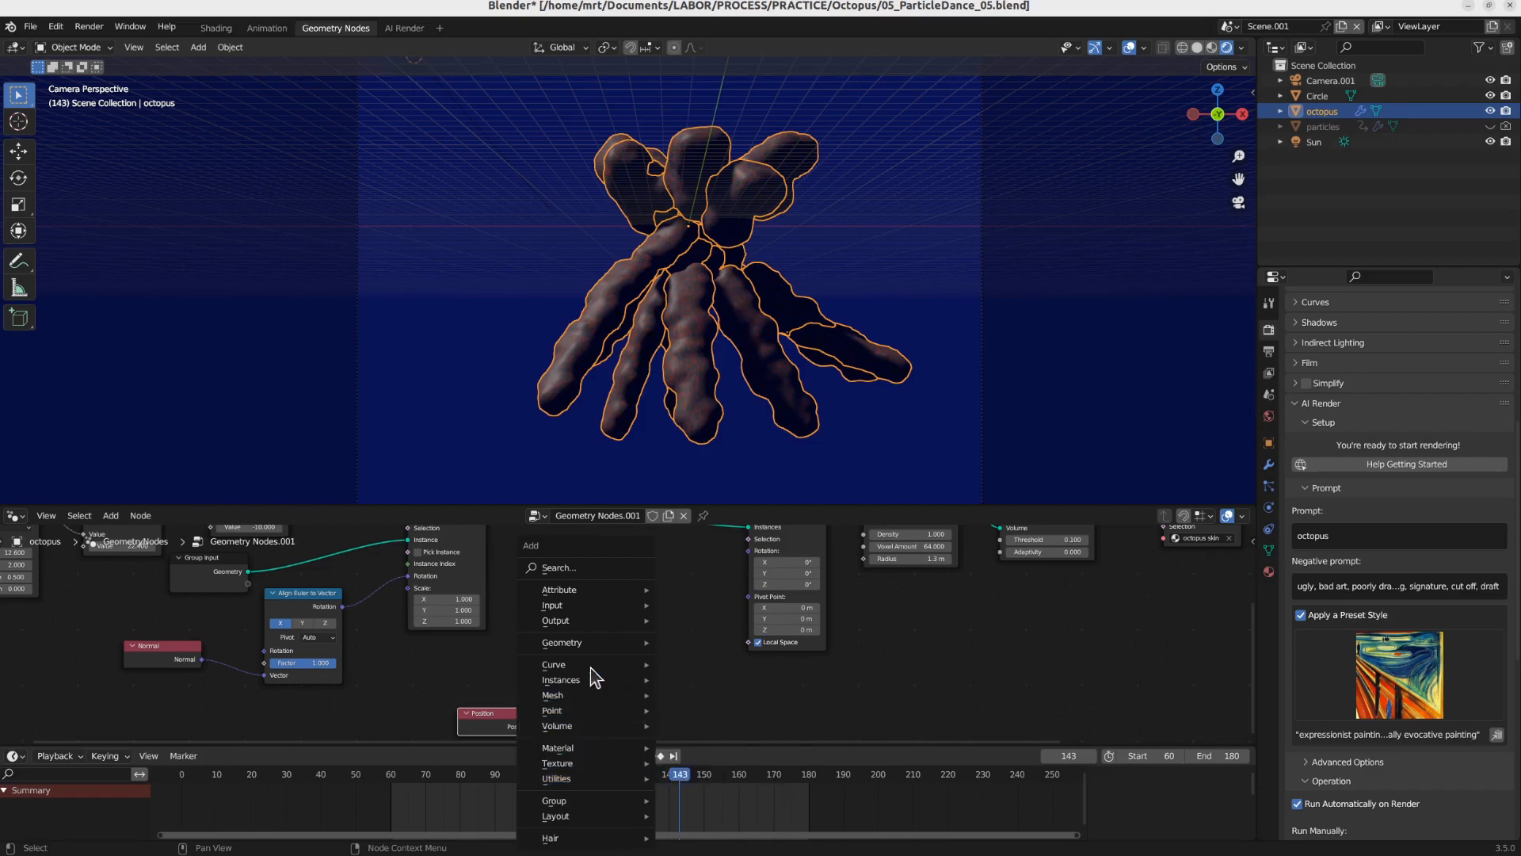
mouse_move(588, 648)
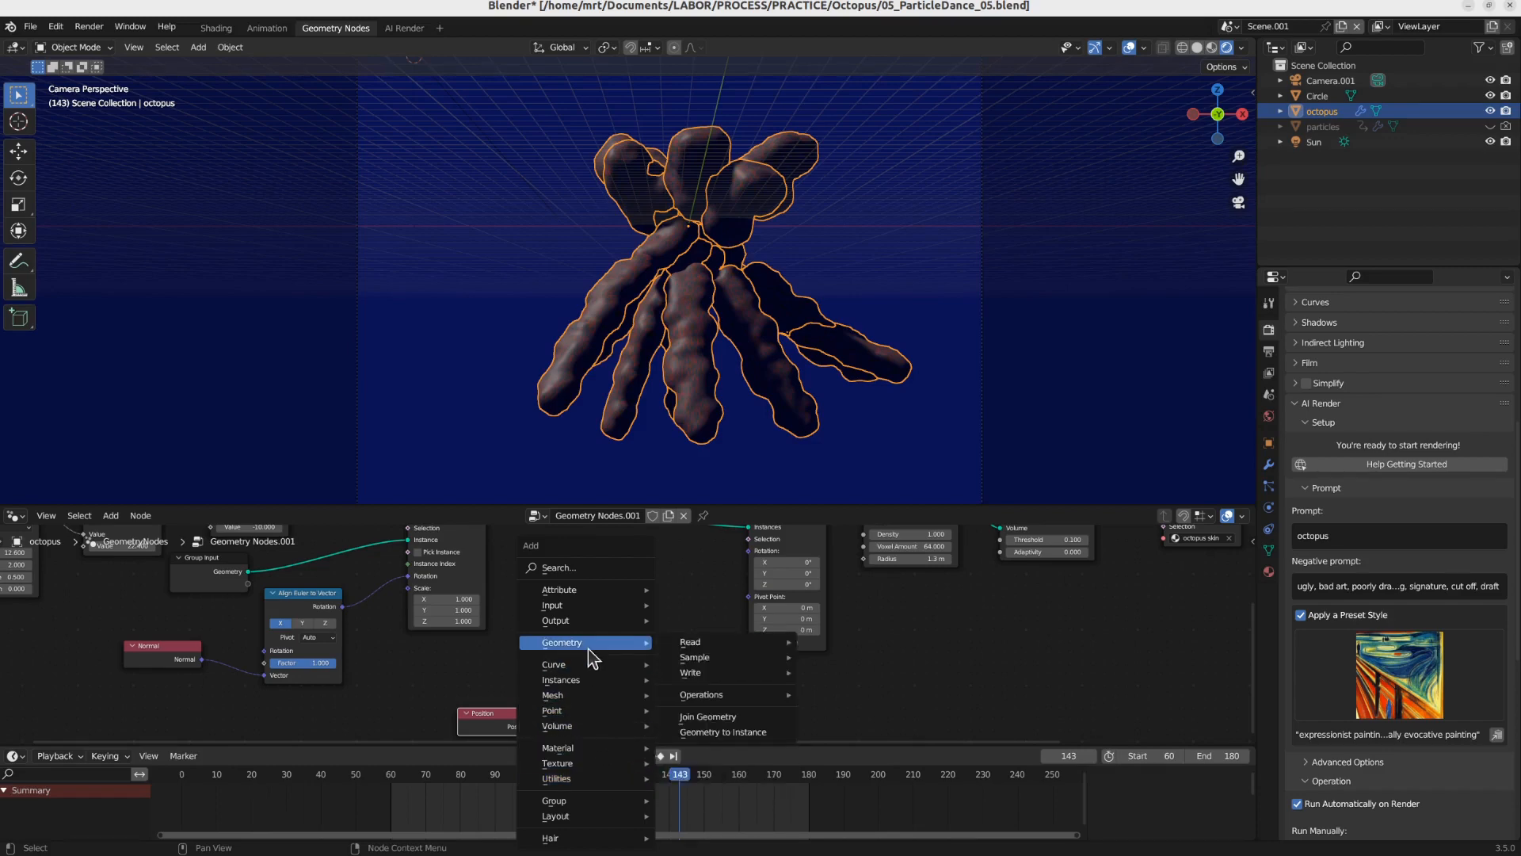
mouse_move(581, 609)
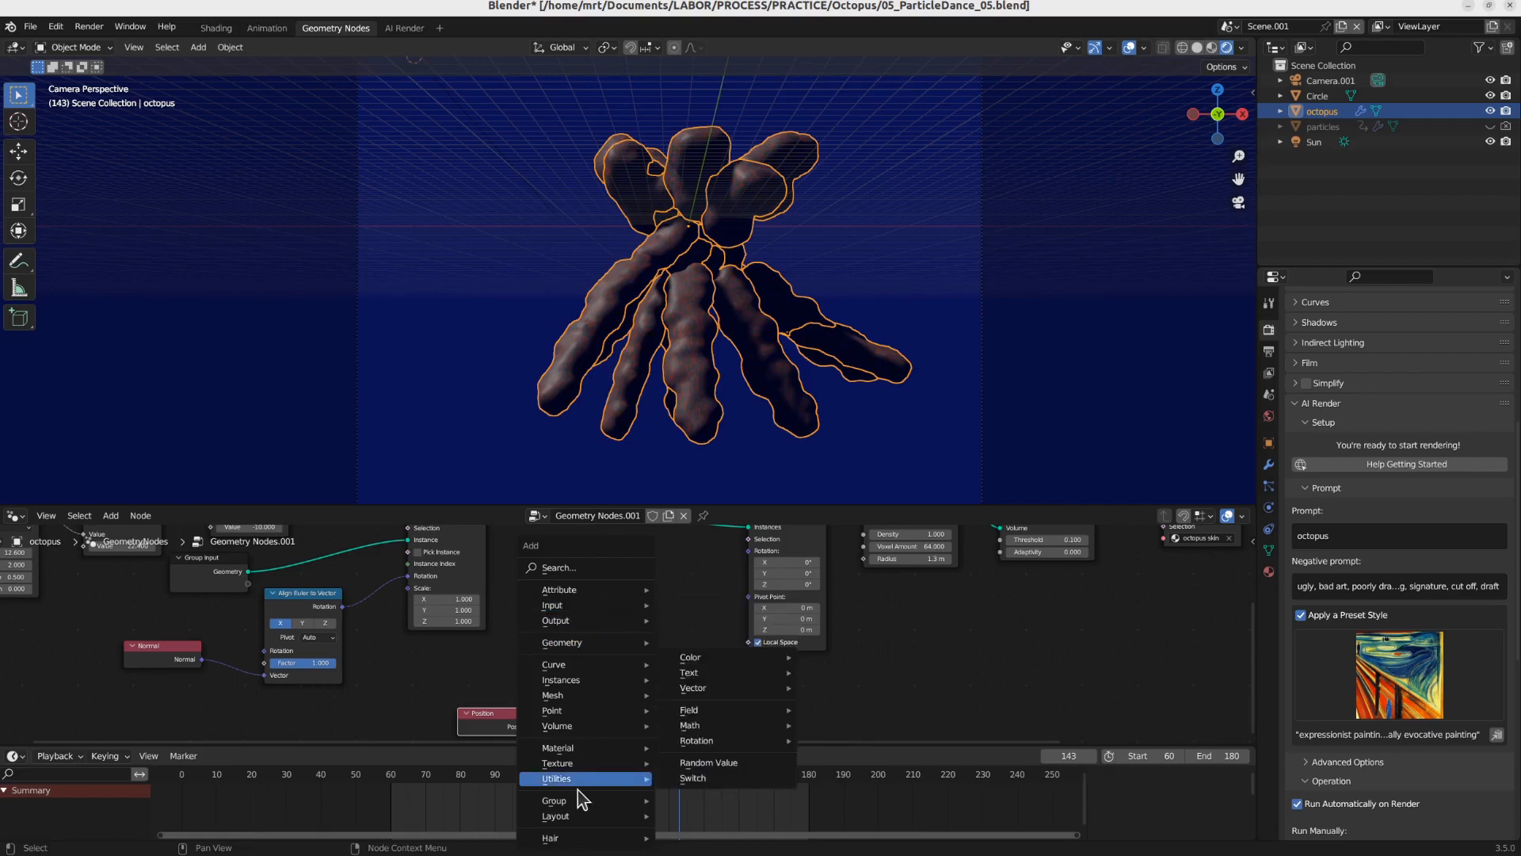
click(577, 565)
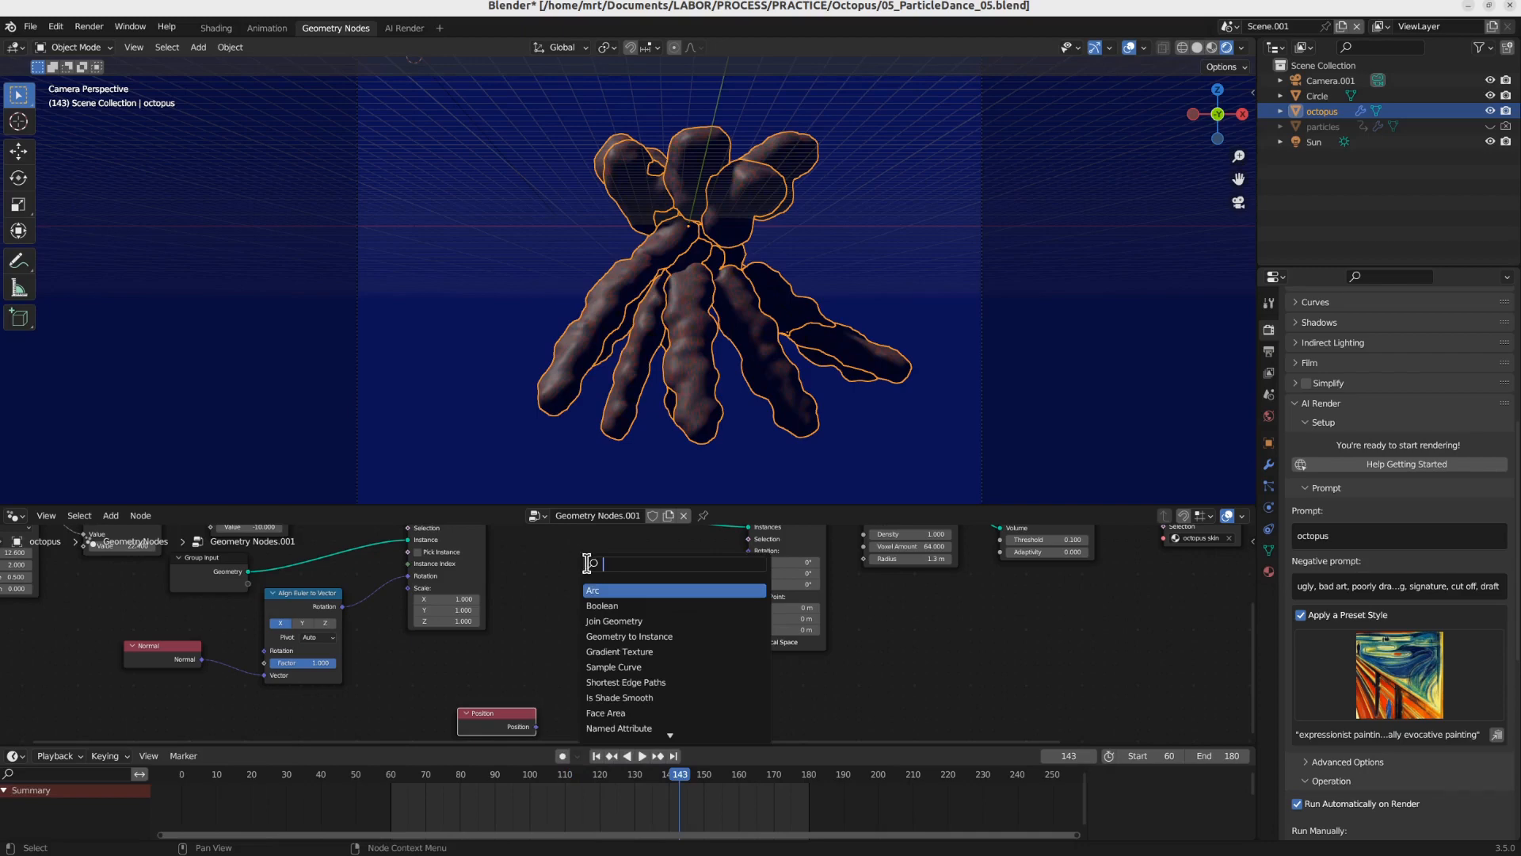
text(vec)
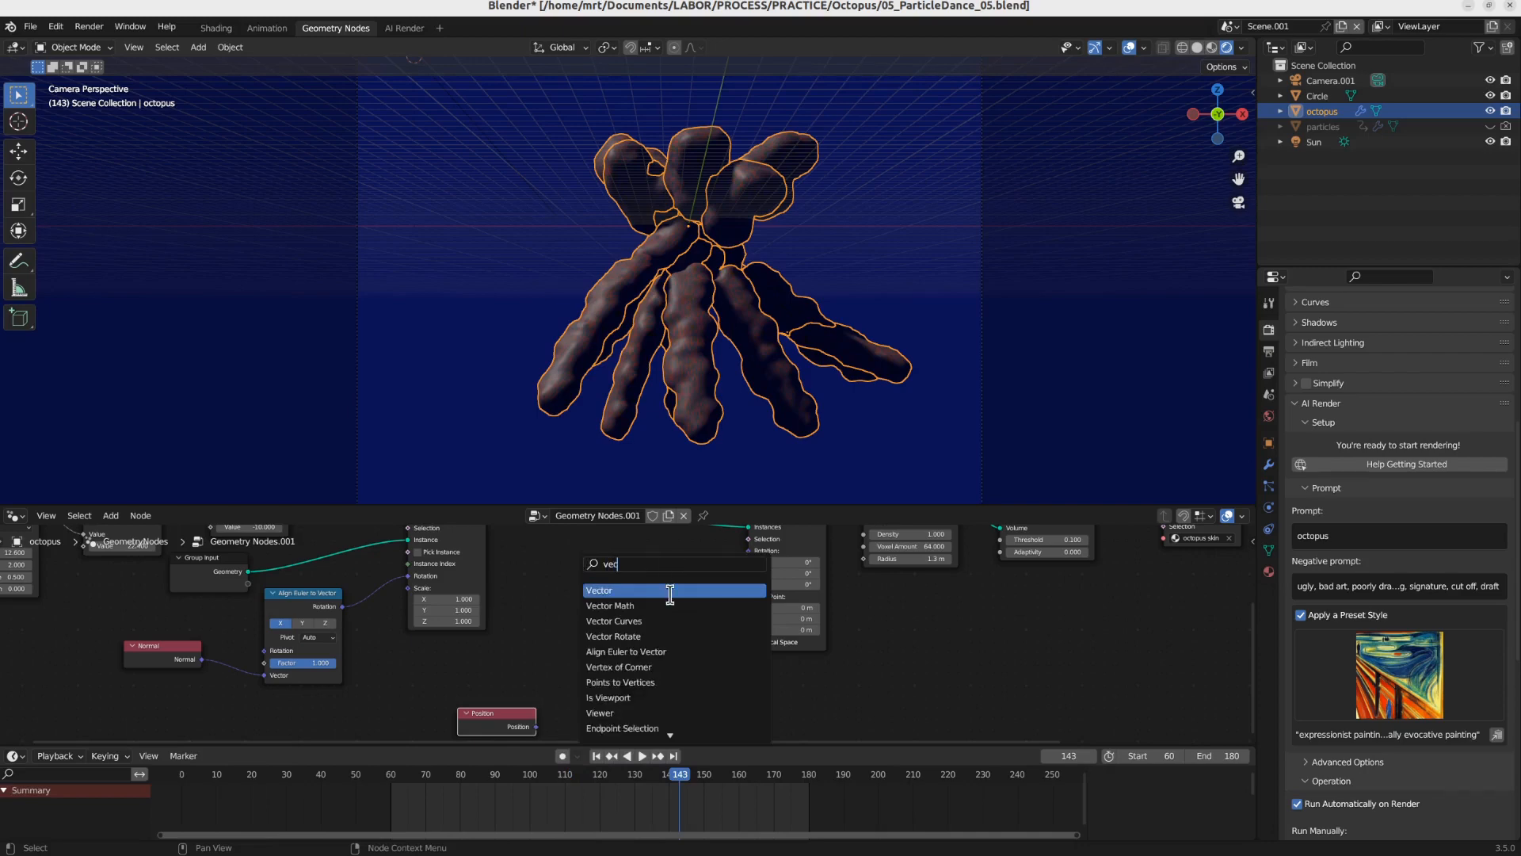
click(670, 605)
click(588, 656)
click(607, 630)
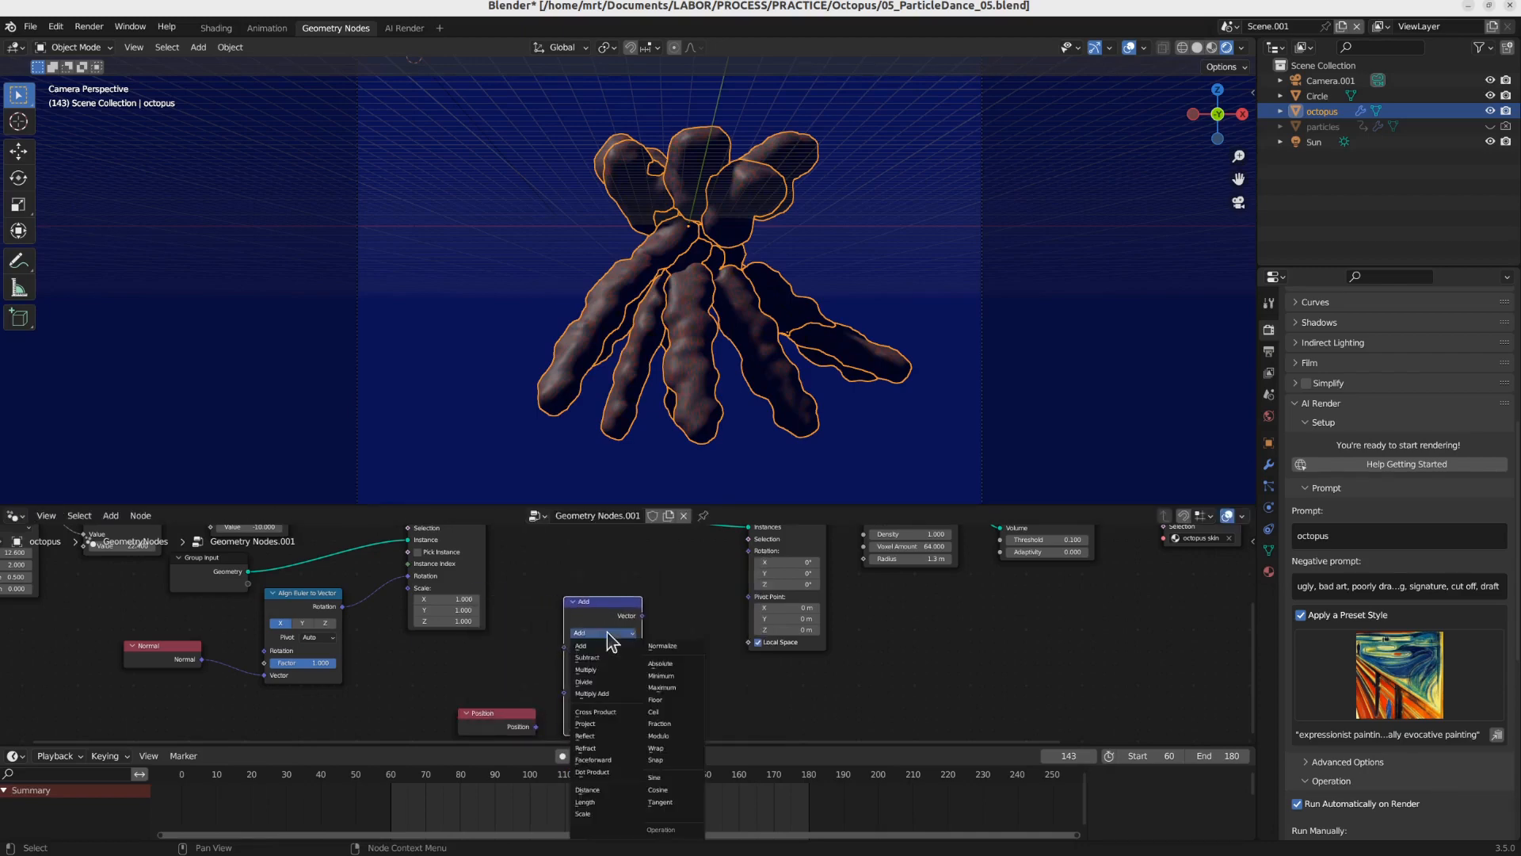
click(610, 657)
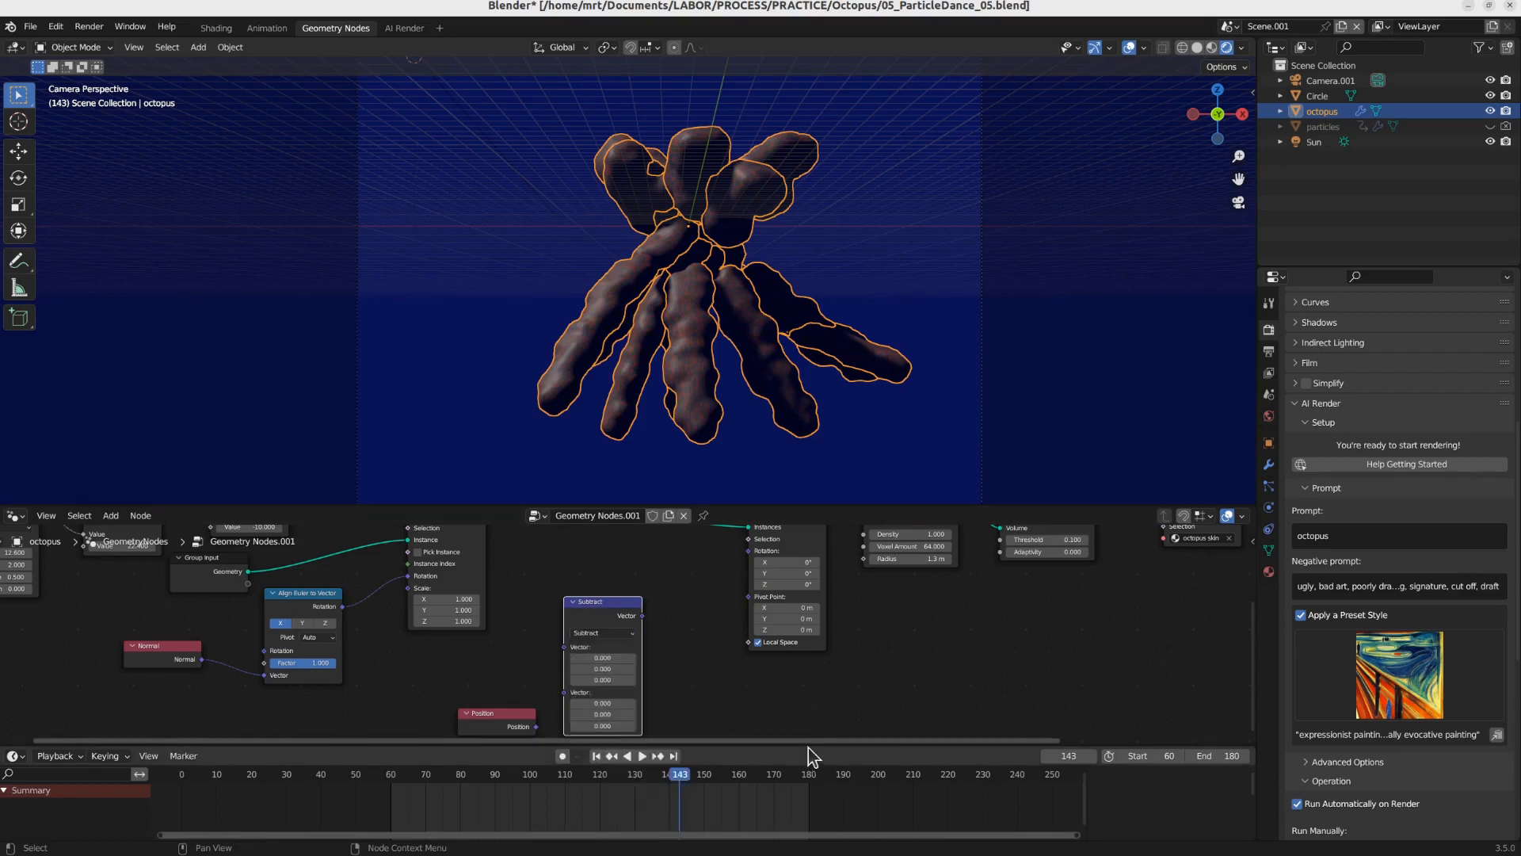
Step: Enlarge the node editor and connect the Position output to the second Vector input of Subtract
drag(808, 747, 808, 827)
scroll(639, 637, up, 2)
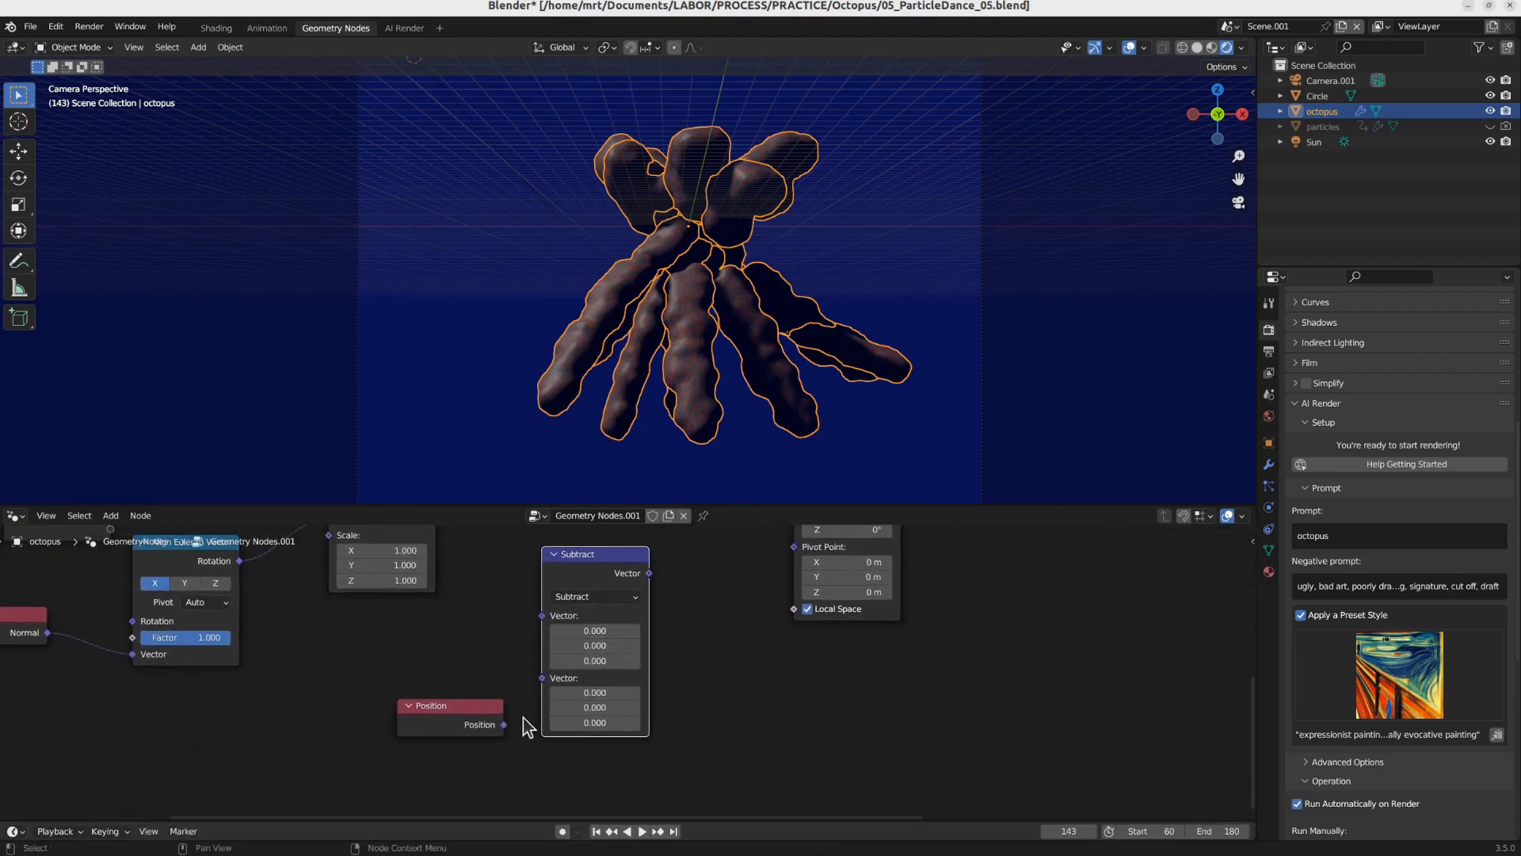
drag(495, 724, 558, 683)
Step: Duplicate the Subtract node beside the original and set the copy's operation to Multiply
click(611, 570)
key(shift+d)
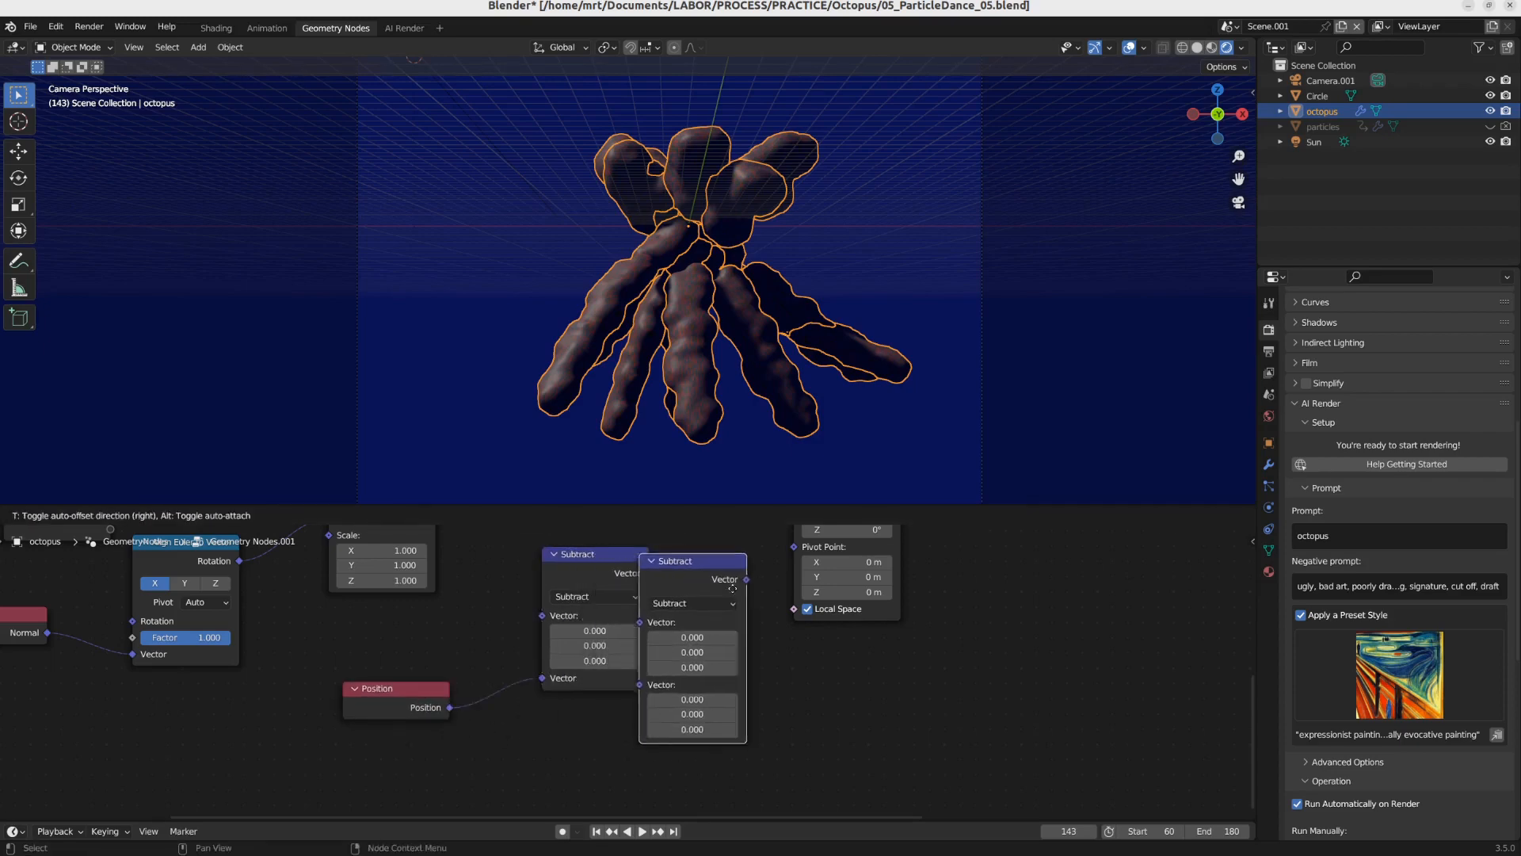
click(767, 572)
click(740, 591)
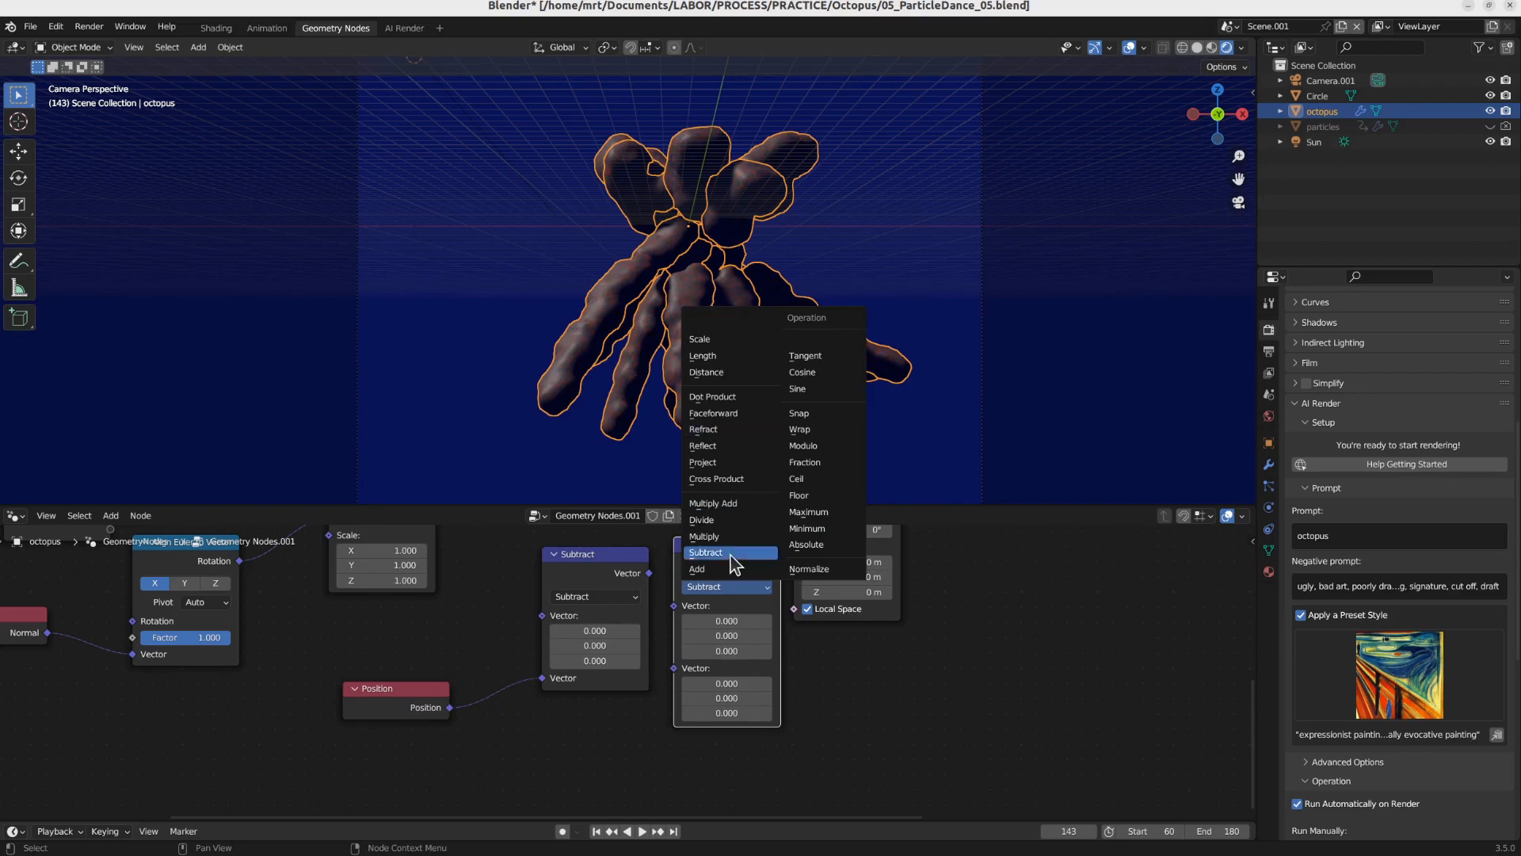
click(703, 537)
Step: Space out the Subtract and Multiply nodes and connect Subtract's output to the first Vector input of Multiply
drag(595, 553, 554, 595)
drag(721, 584, 707, 582)
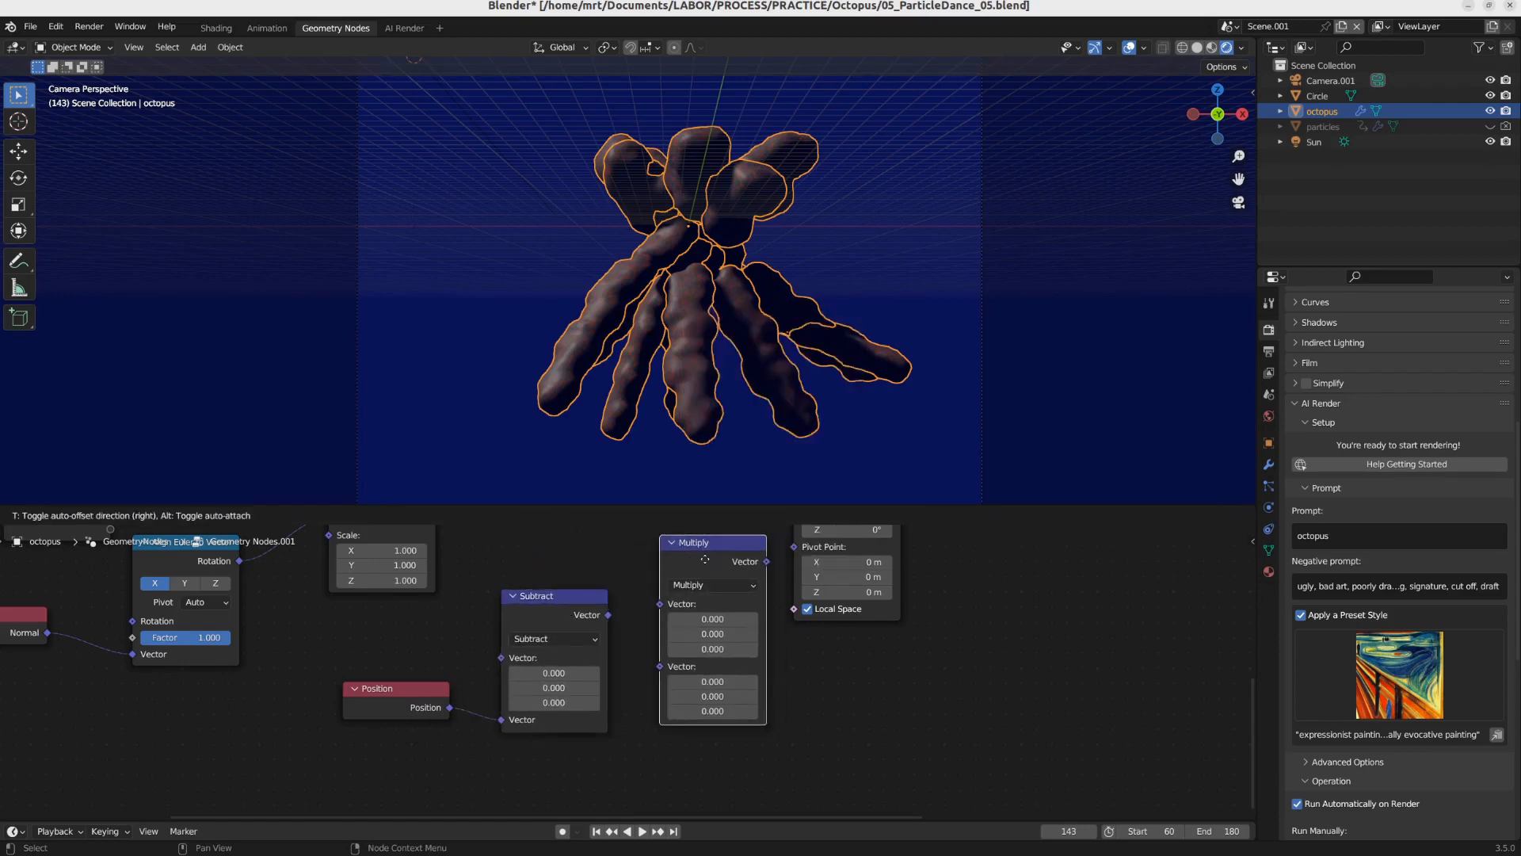
drag(607, 615, 661, 669)
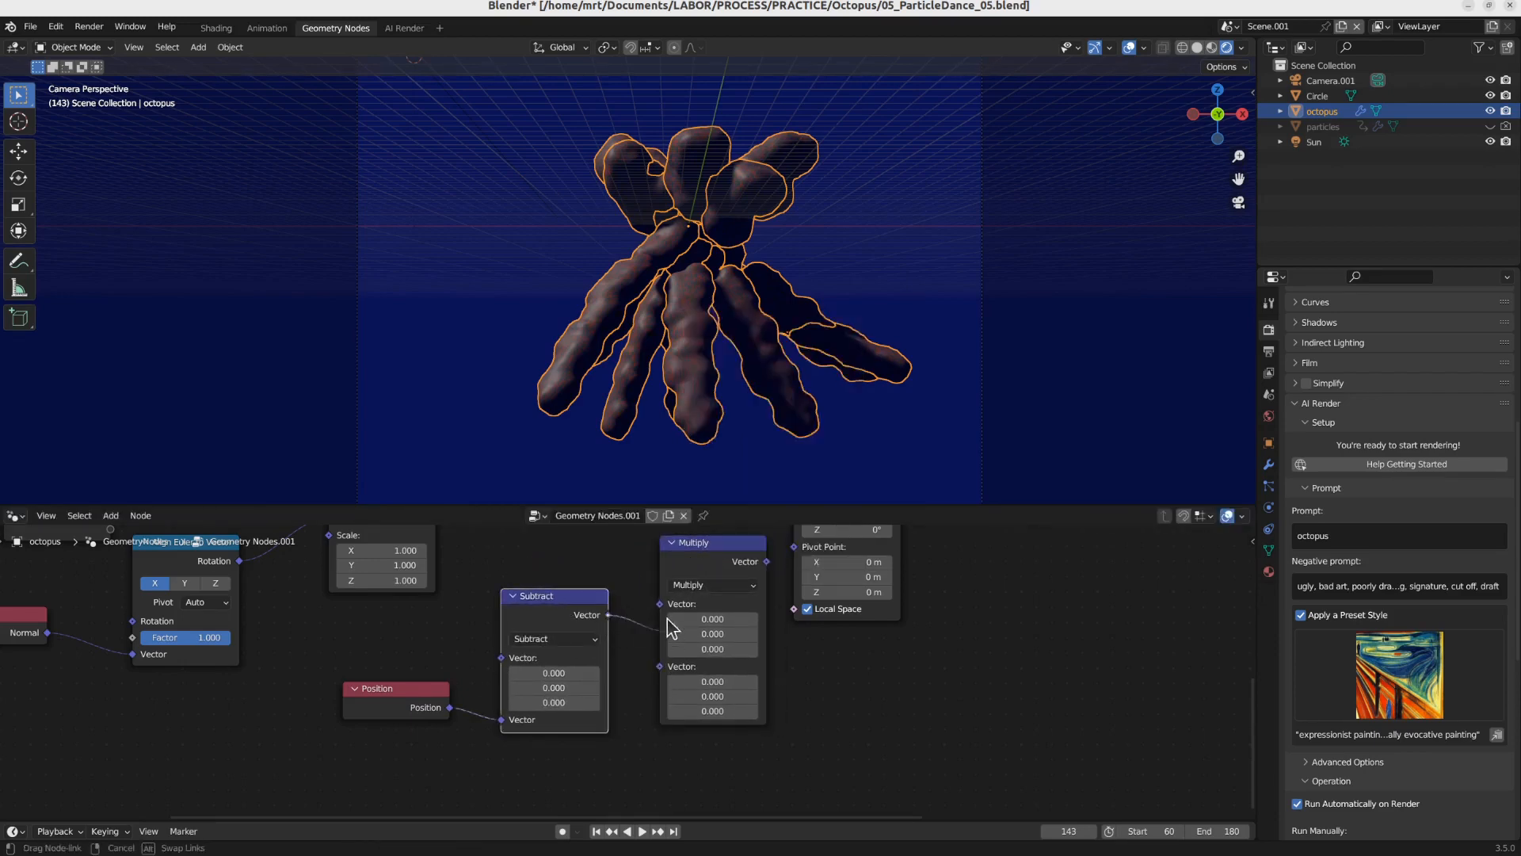
drag(668, 618, 661, 604)
Step: Bring Rotate Instances and Points to Volume closer to Instance on Points, and dissolve the Rotate Instances node
middle_drag(790, 600, 742, 686)
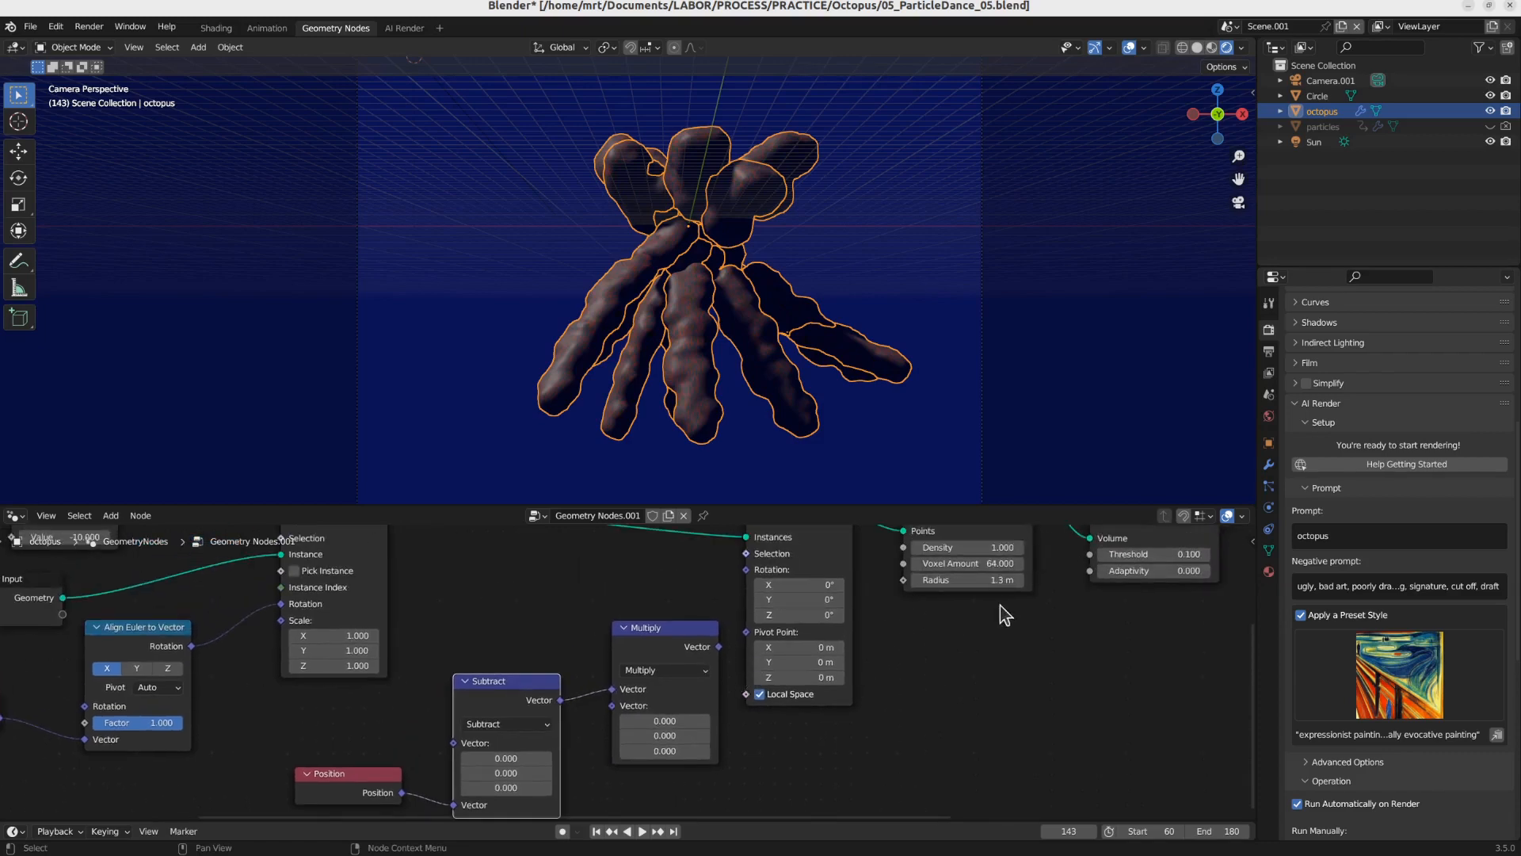
middle_drag(1000, 614, 972, 673)
drag(788, 578, 525, 608)
drag(911, 606, 730, 597)
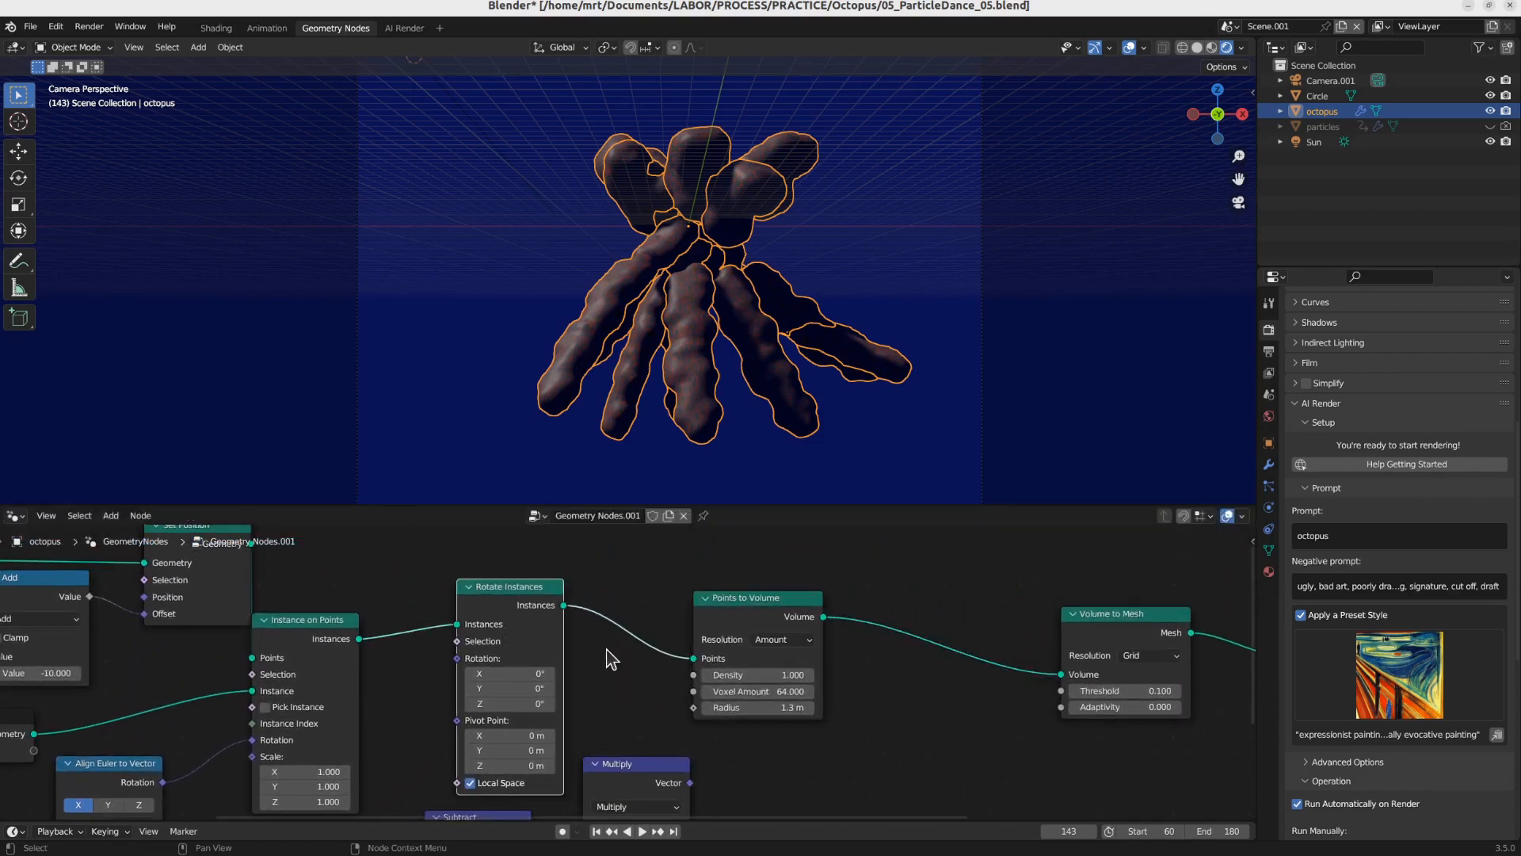
right_click(512, 620)
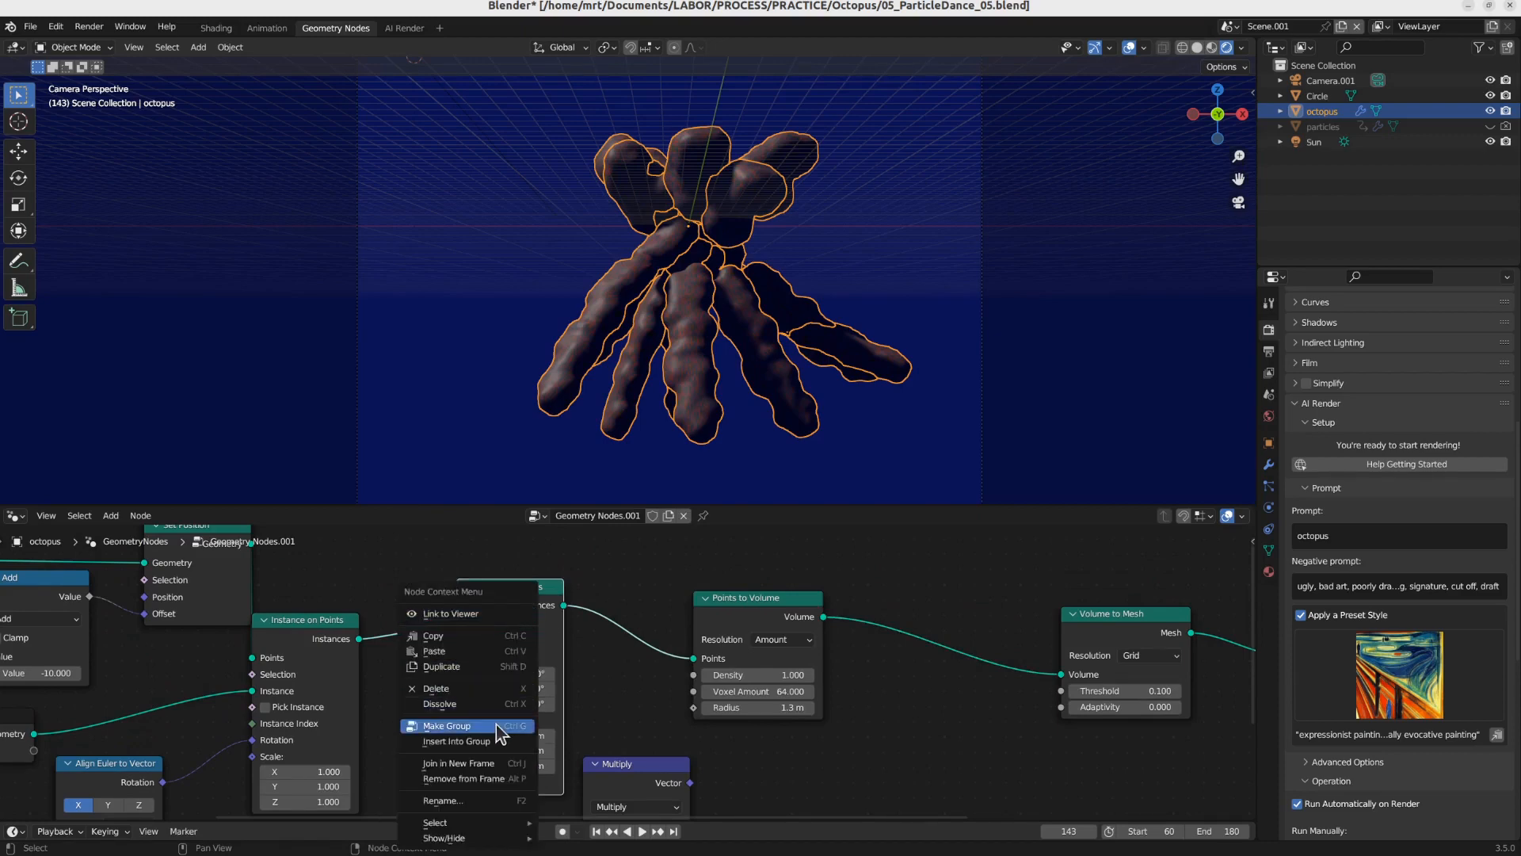
click(493, 704)
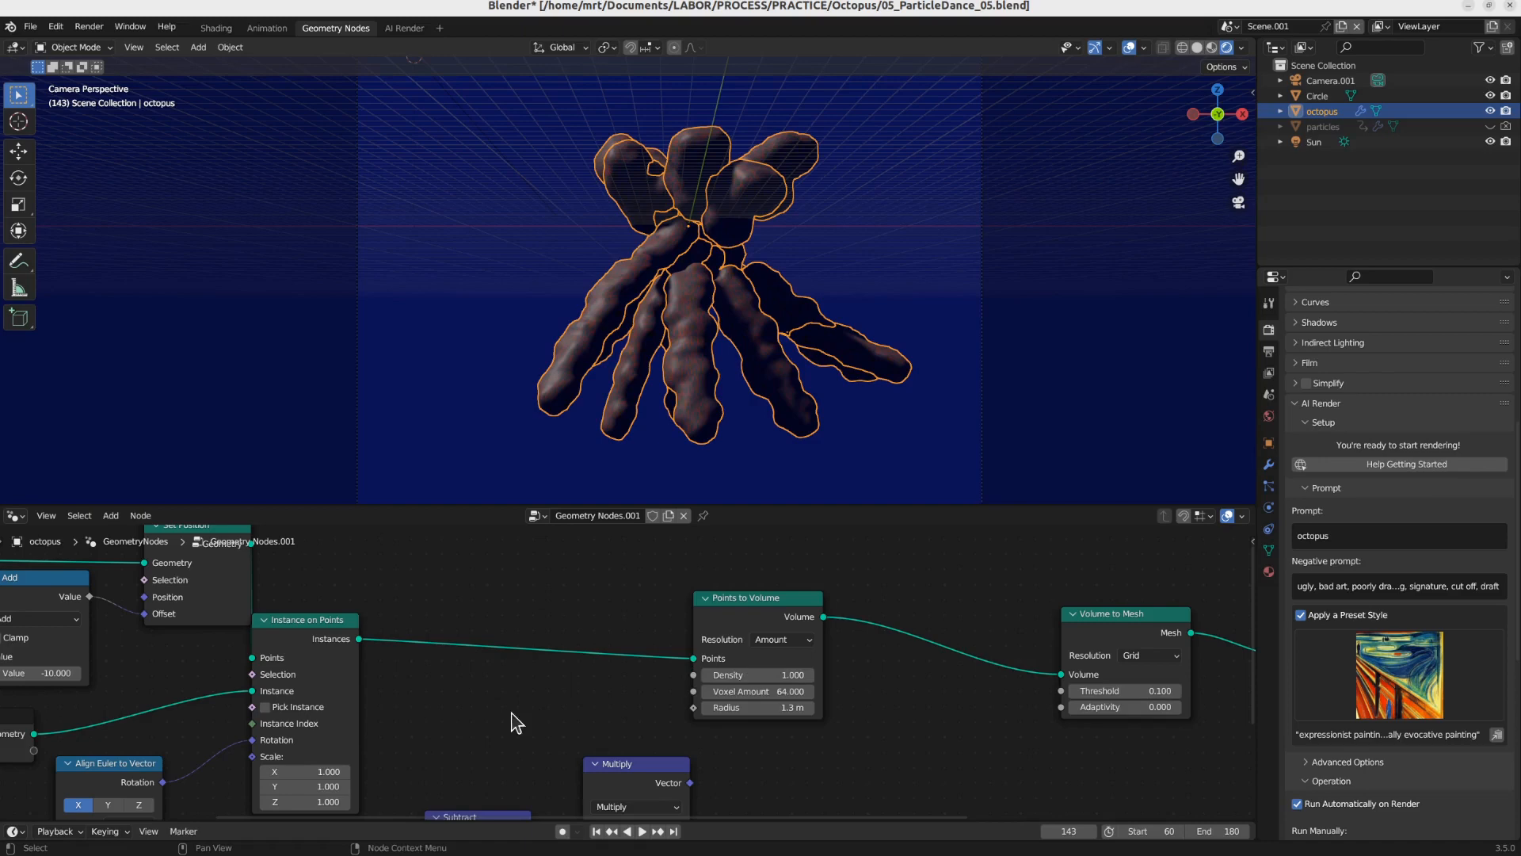
middle_drag(516, 723, 573, 649)
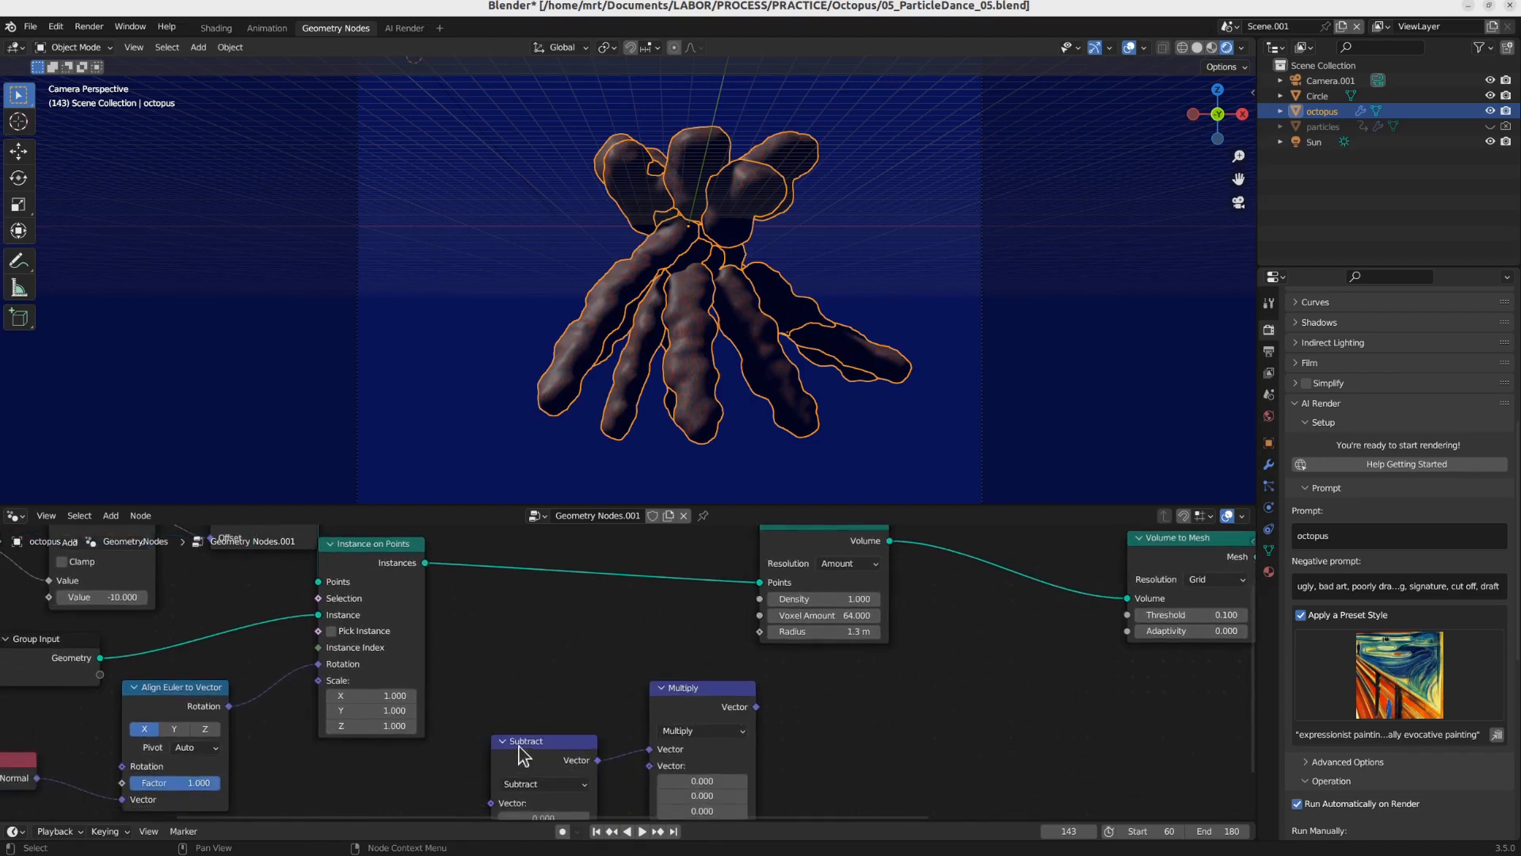
Step: Rearrange the Subtract, Multiply and Position nodes and connect Multiply's output to the Radius input of Points to Volume
mouse_move(519, 746)
mouse_down()
mouse_move(517, 724)
mouse_move(525, 738)
mouse_up()
drag(745, 716, 721, 663)
middle_drag(721, 663, 732, 572)
drag(431, 740, 461, 732)
middle_drag(779, 594, 766, 680)
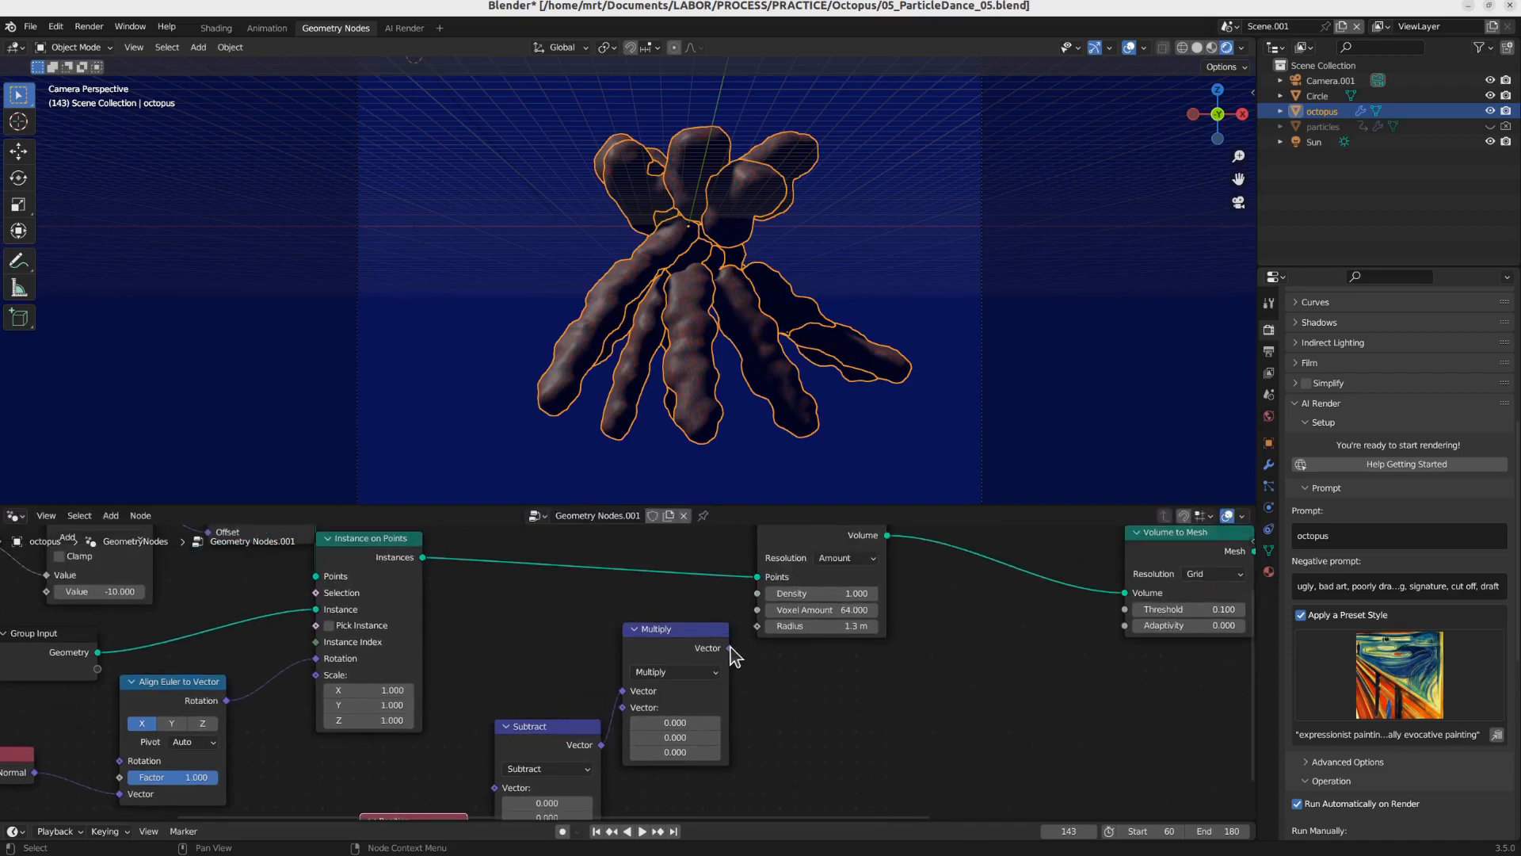
drag(729, 648, 758, 626)
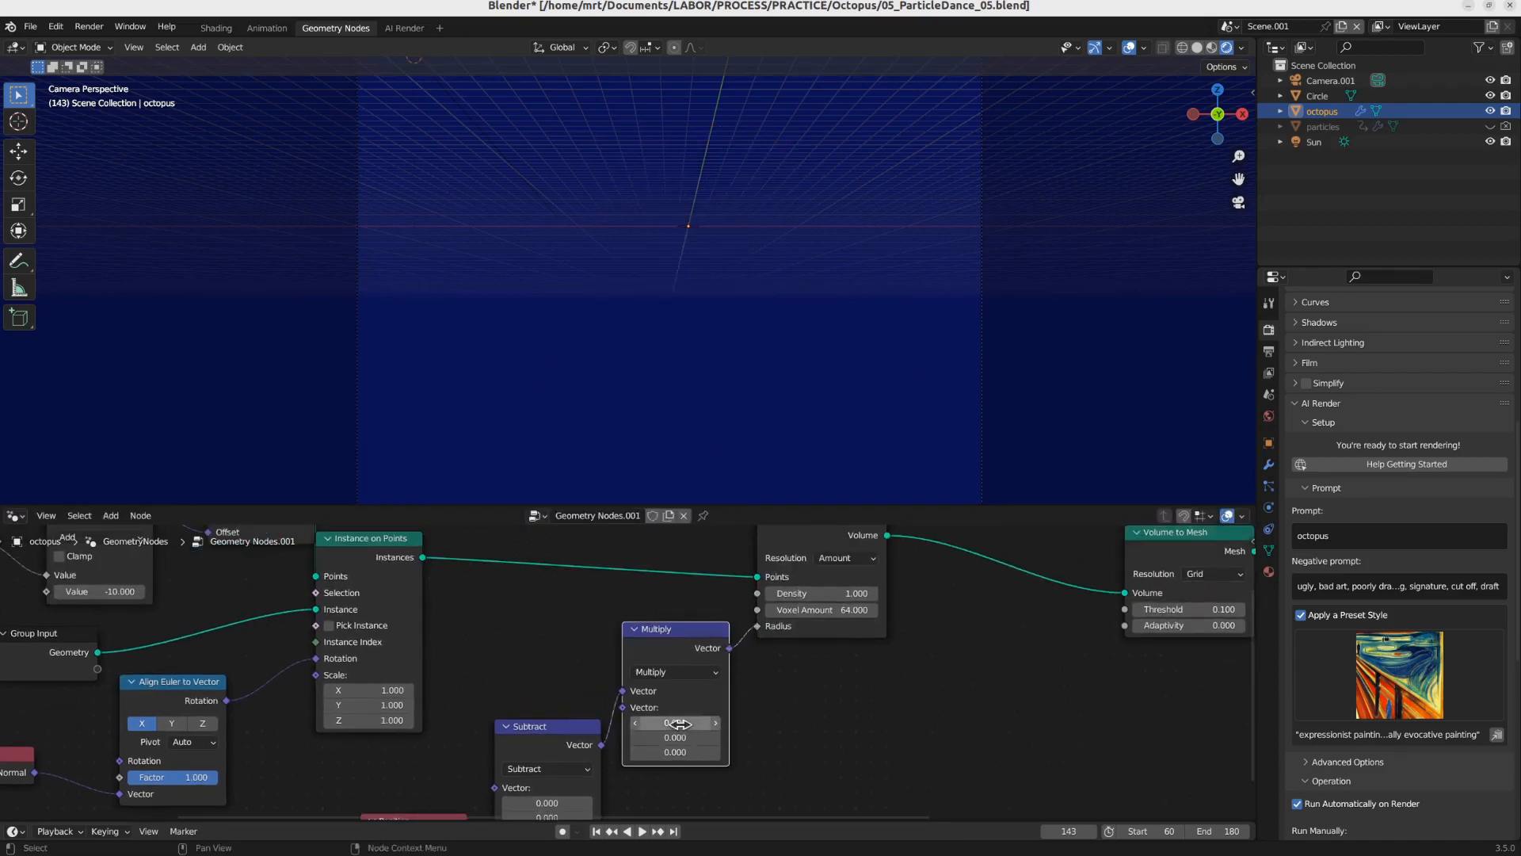
Step: Try positive factors in the second vector of Multiply, starting with 0.800 for all three components
drag(675, 723, 732, 753)
middle_drag(641, 736, 656, 599)
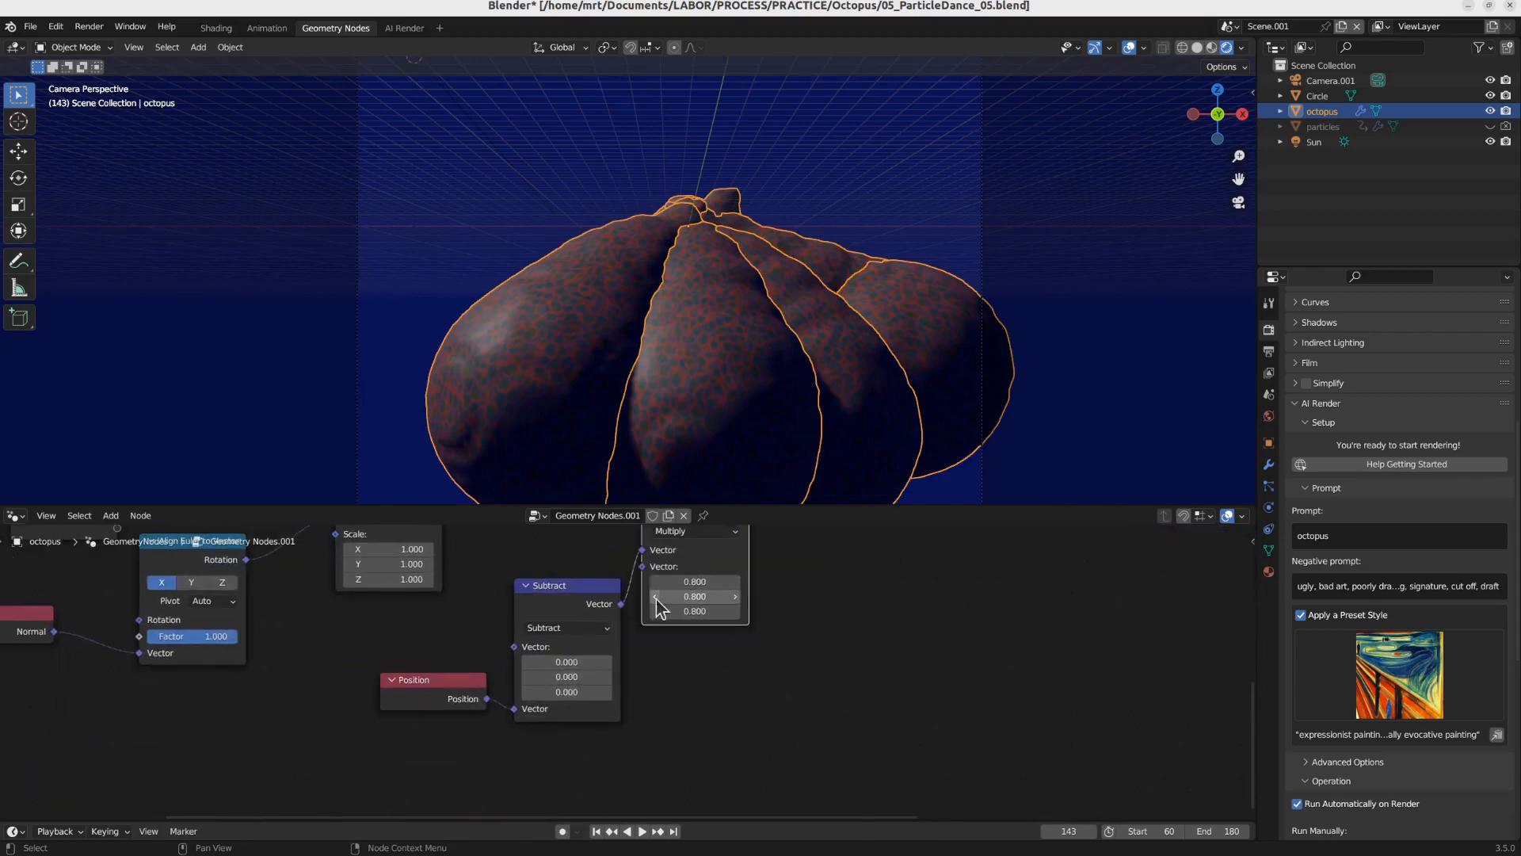
middle_drag(827, 642, 815, 703)
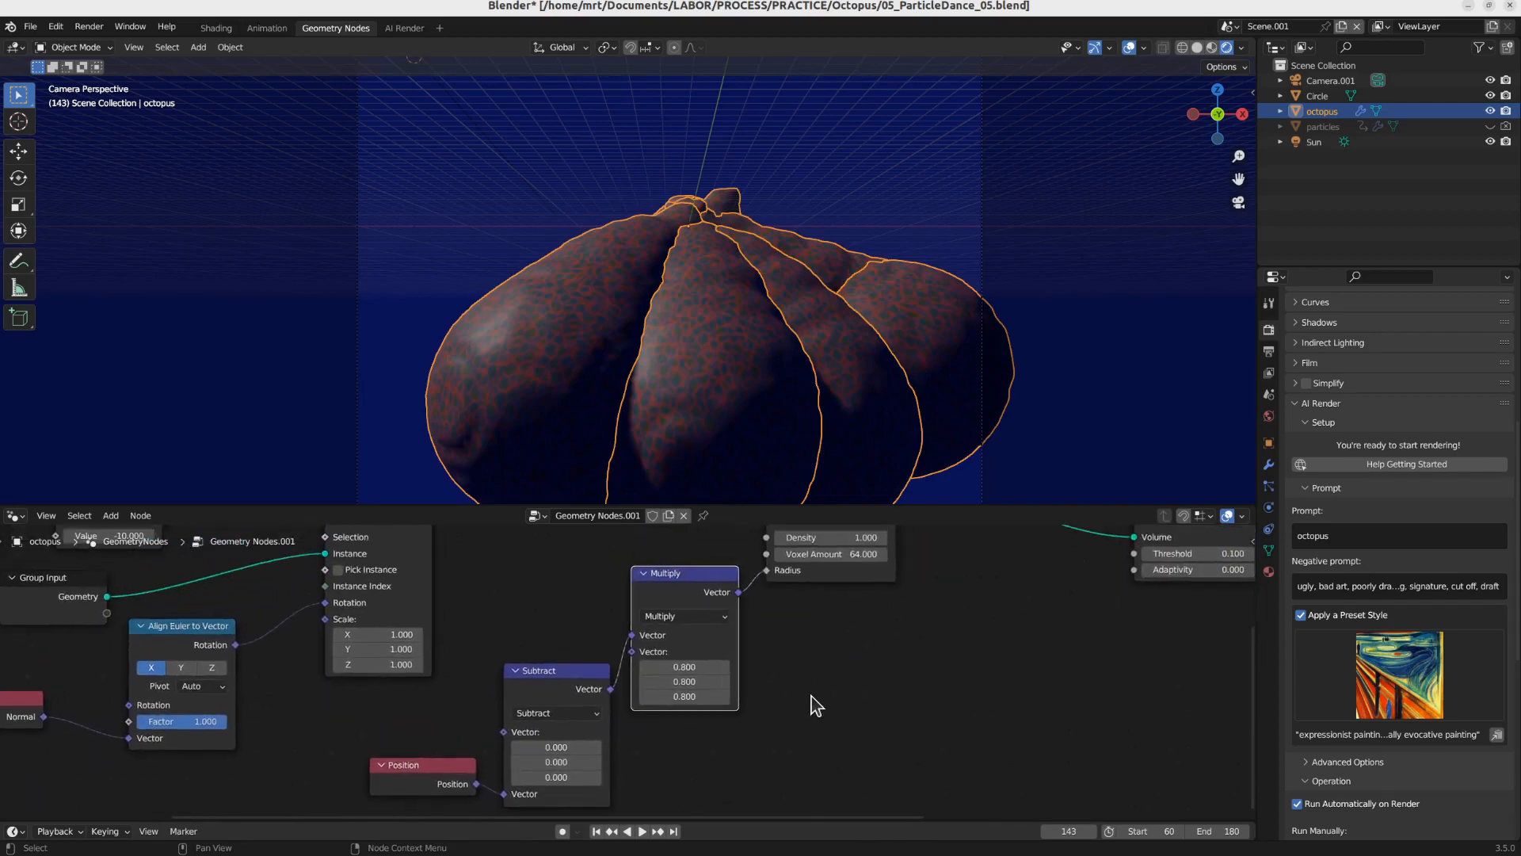
drag(705, 664, 674, 696)
Step: Check the Icosphere's Multiply values in Scene, return to Scene.001, and set all three components of its Multiply vector to -0.300
click(1228, 28)
click(1267, 49)
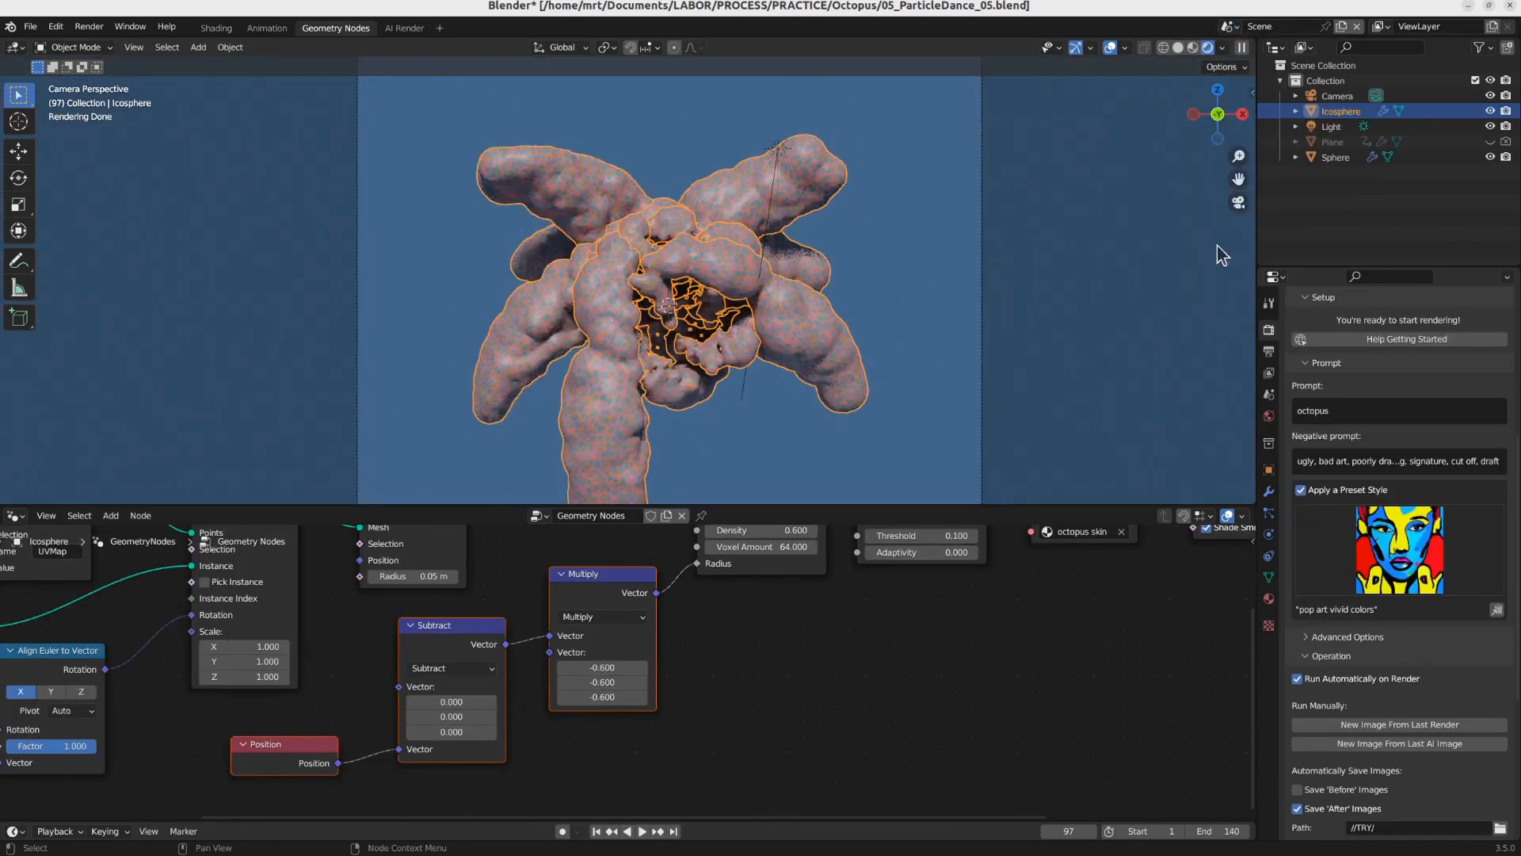
click(1229, 26)
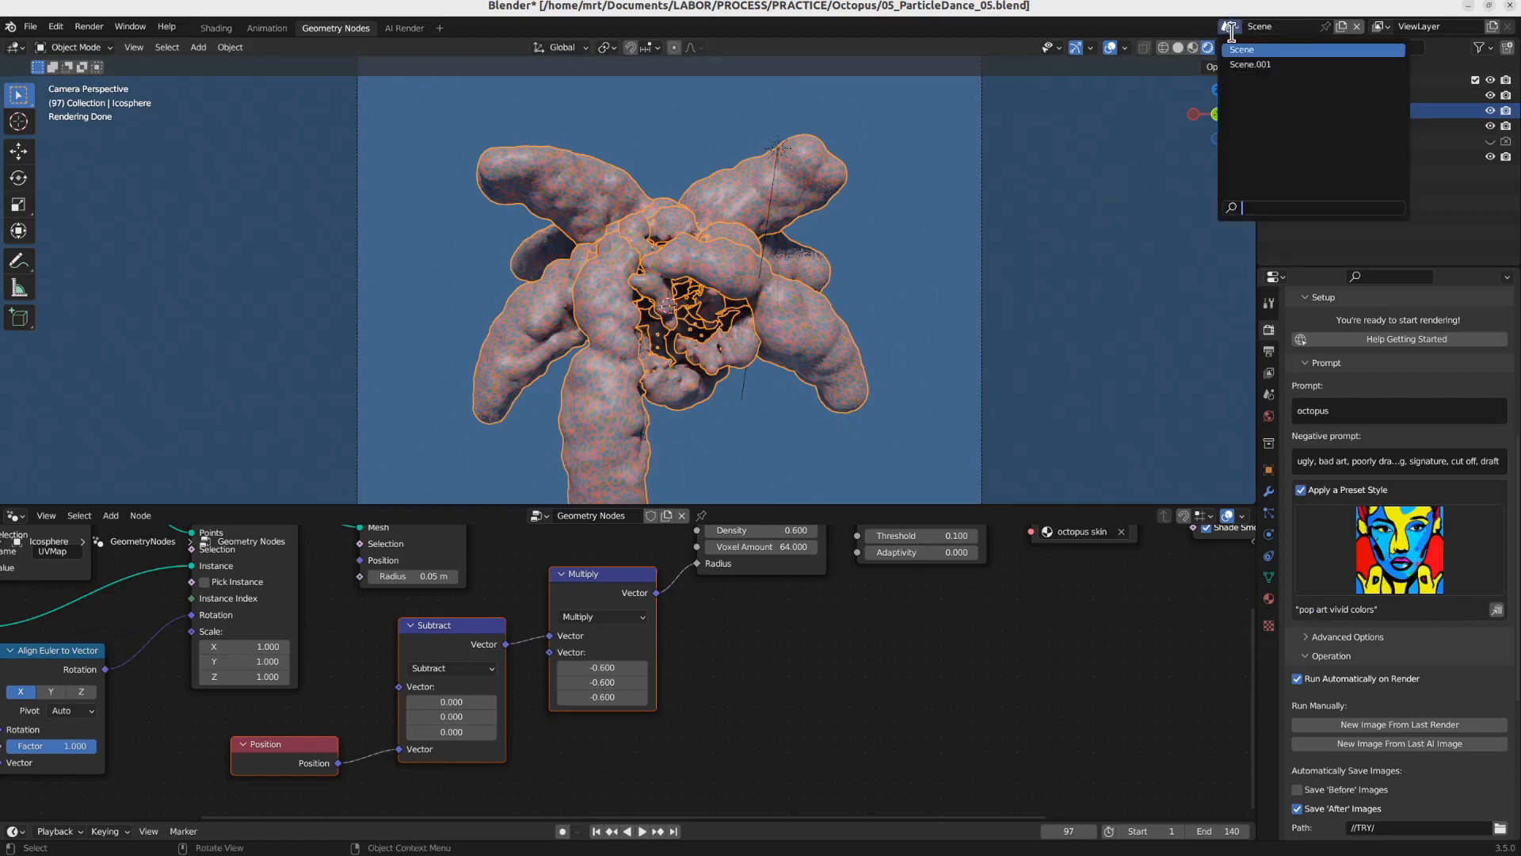
click(1272, 62)
click(680, 665)
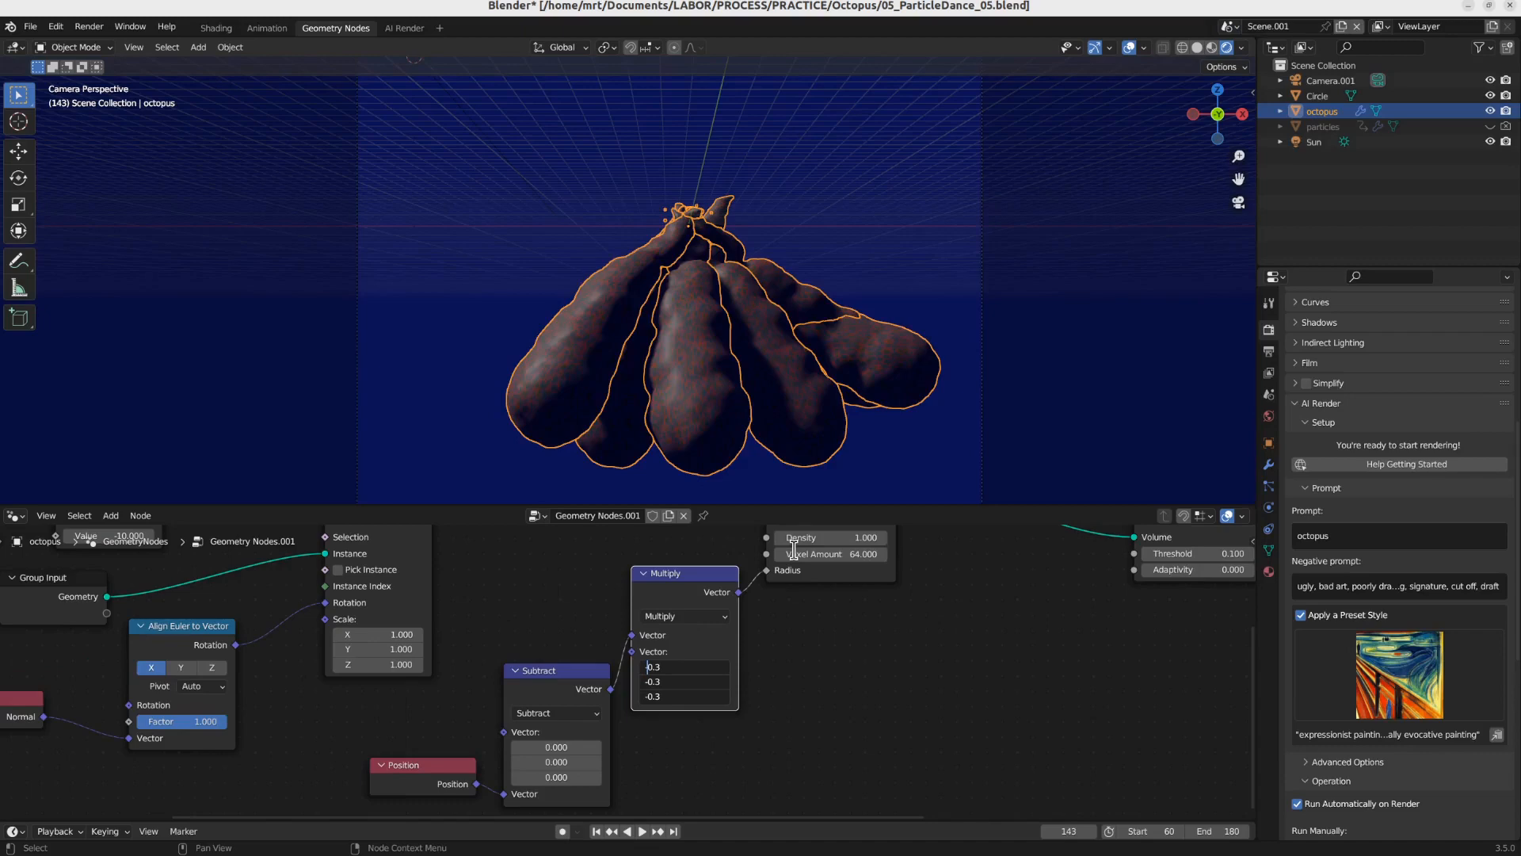
key(Return)
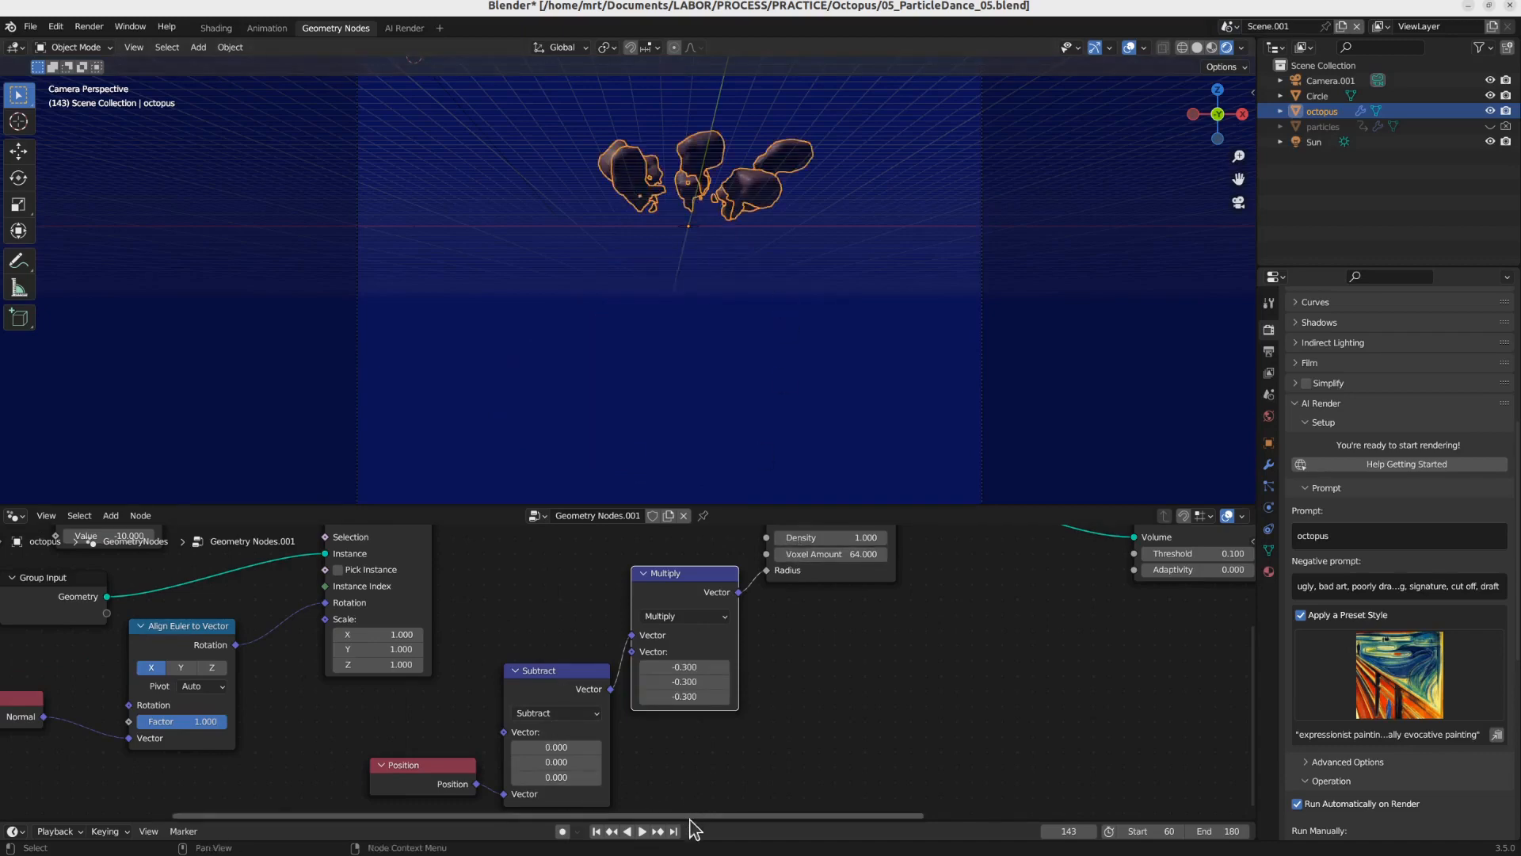
Step: Enlarge the timeline, go to frame 166, and set all three components of the Multiply vector to -0.700
drag(690, 821, 555, 760)
drag(400, 804, 760, 800)
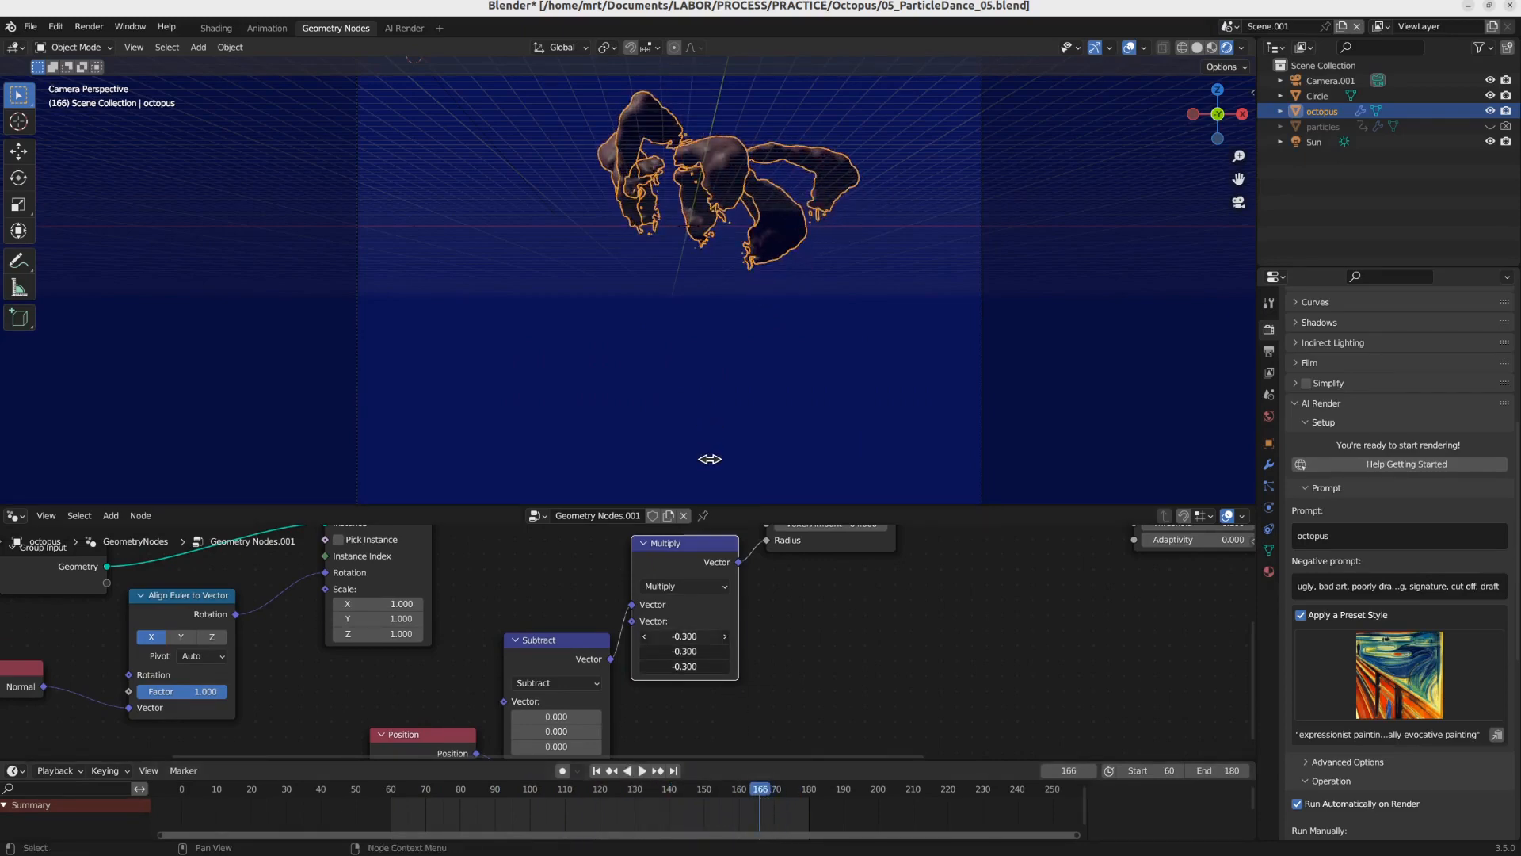
alt+drag(709, 459, 710, 462)
middle_drag(766, 250, 713, 332)
middle_drag(832, 626, 805, 708)
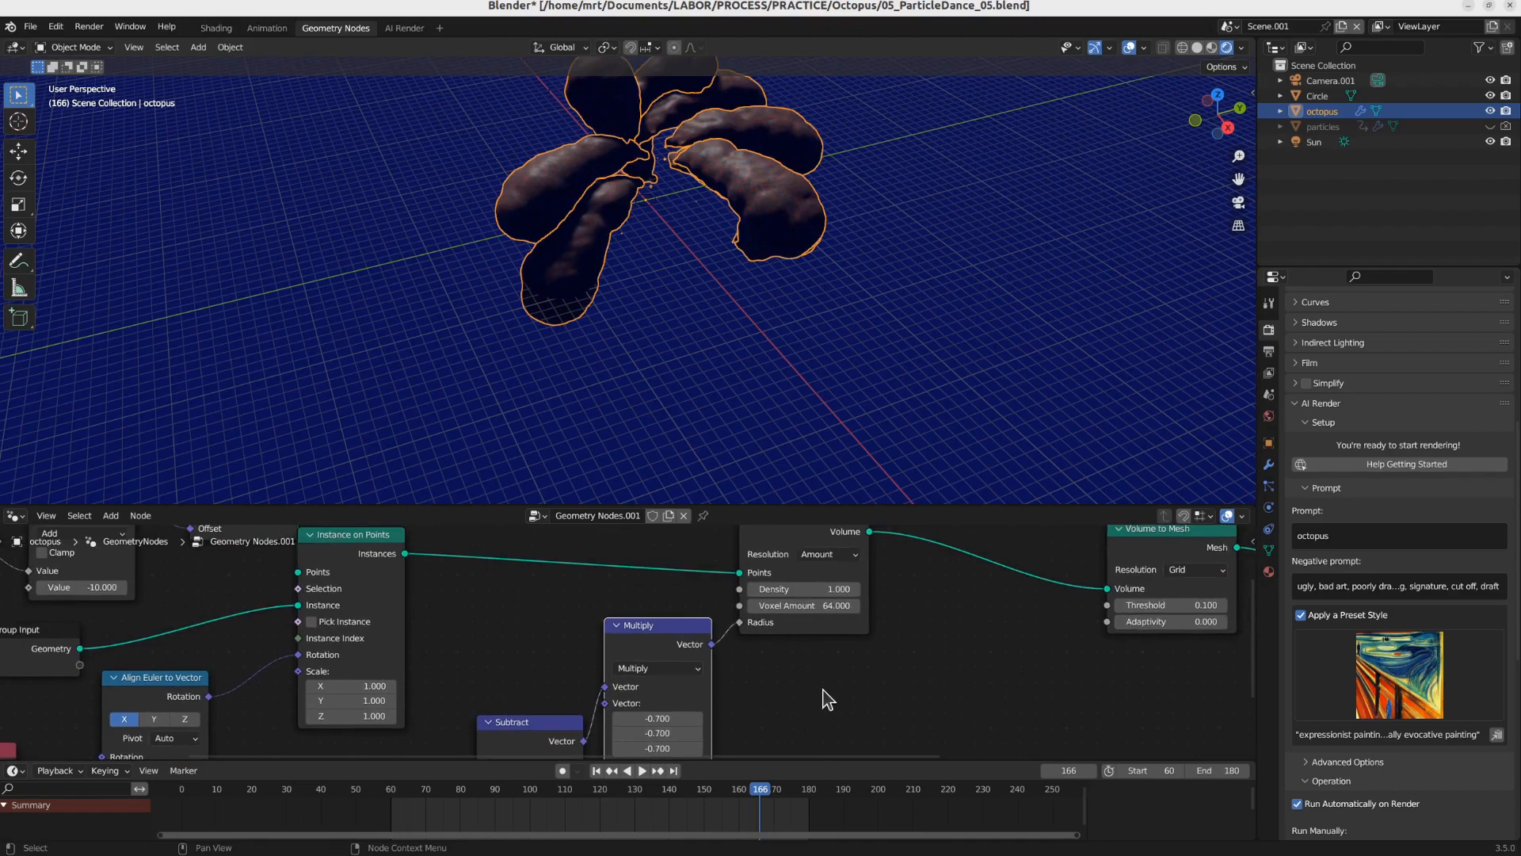
Step: Space out the Position, Subtract and Multiply nodes
middle_drag(701, 696, 700, 666)
drag(542, 727, 484, 715)
drag(626, 620, 593, 584)
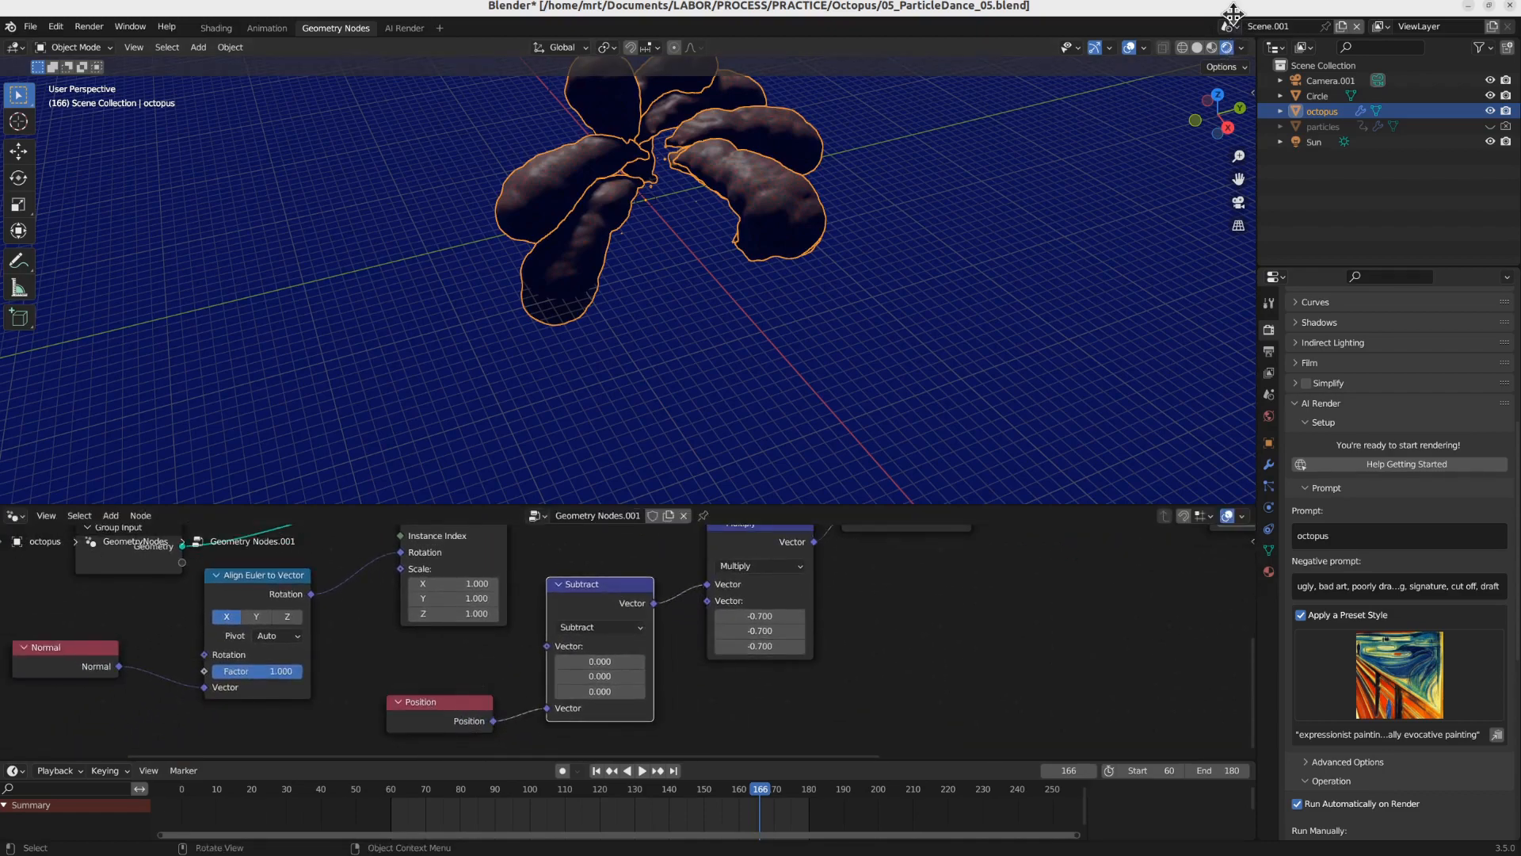
Step: Switch to Scene and play the Icosphere's animation from a closer, orbited view
click(1228, 24)
click(1267, 46)
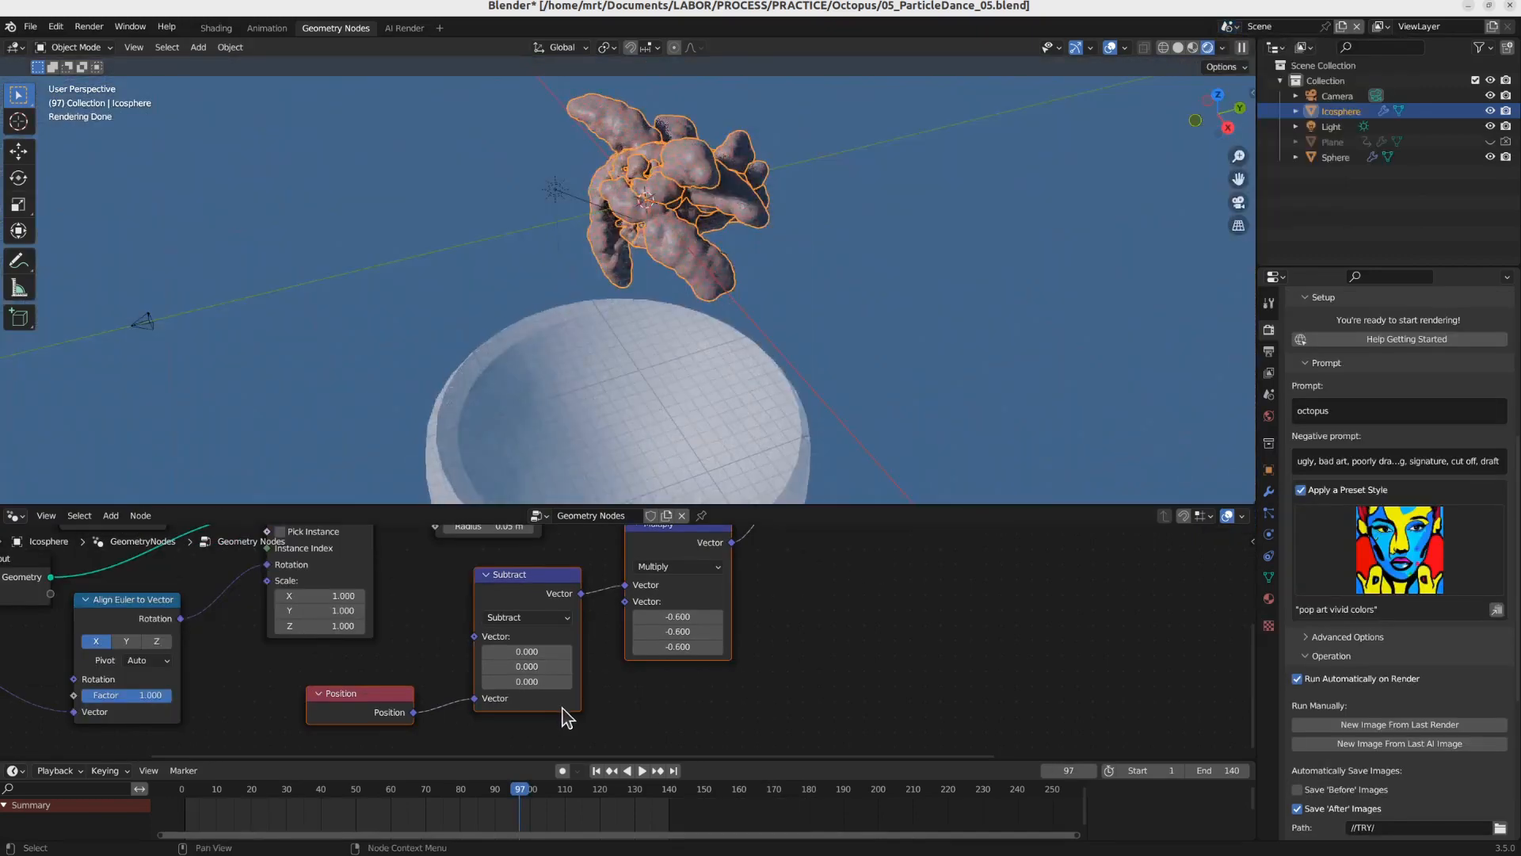
middle_drag(675, 347, 752, 396)
scroll(636, 228, up, 3)
key(space)
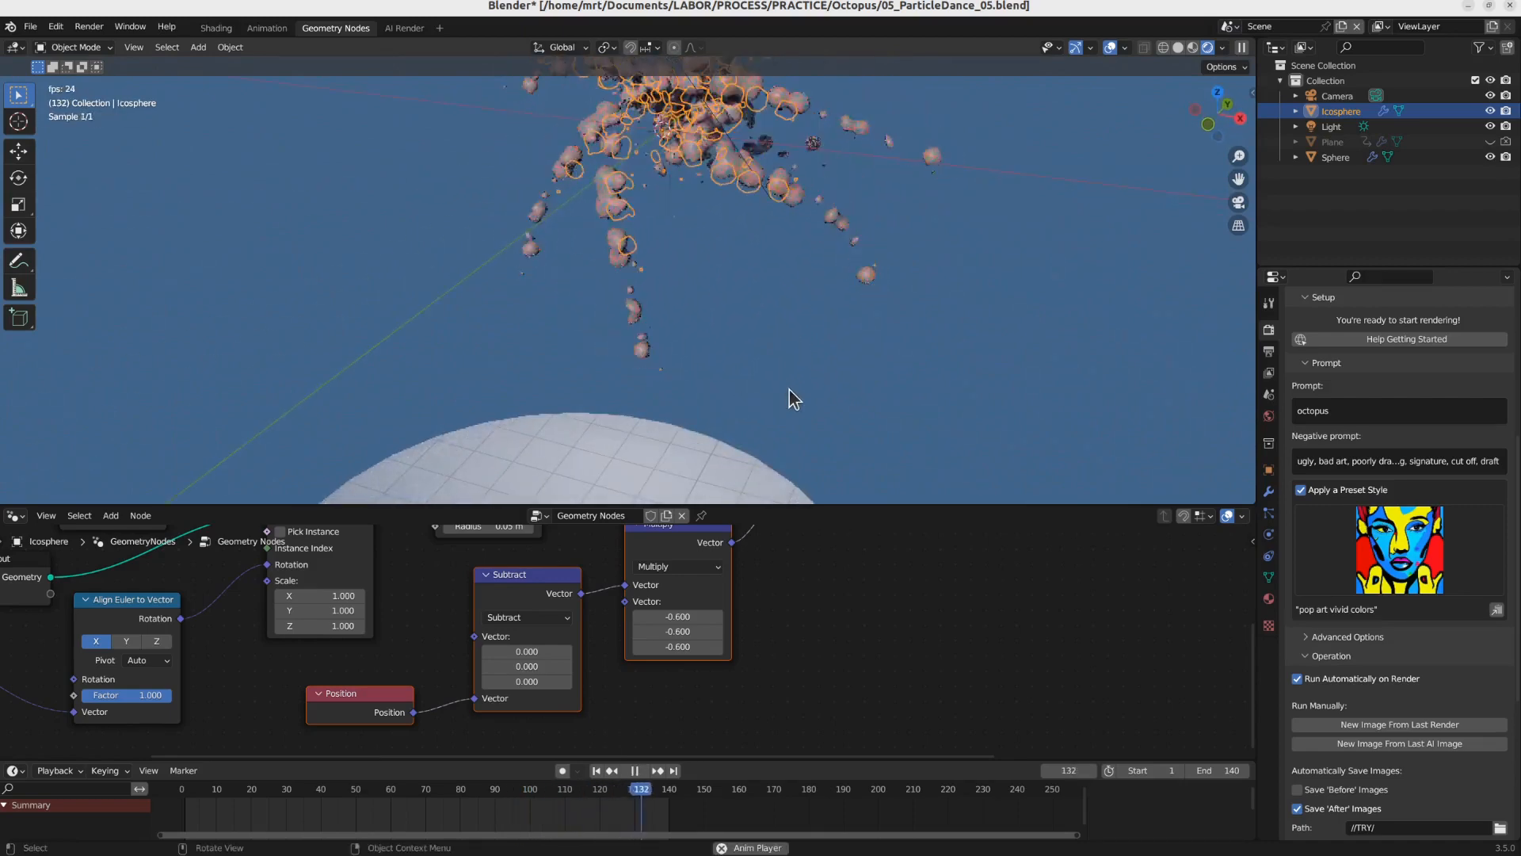
key(space)
Step: Compare the Icosphere's node tree with the octopus's node tree in Scene.001, from Instance on Points to Set Material
middle_drag(811, 585, 812, 746)
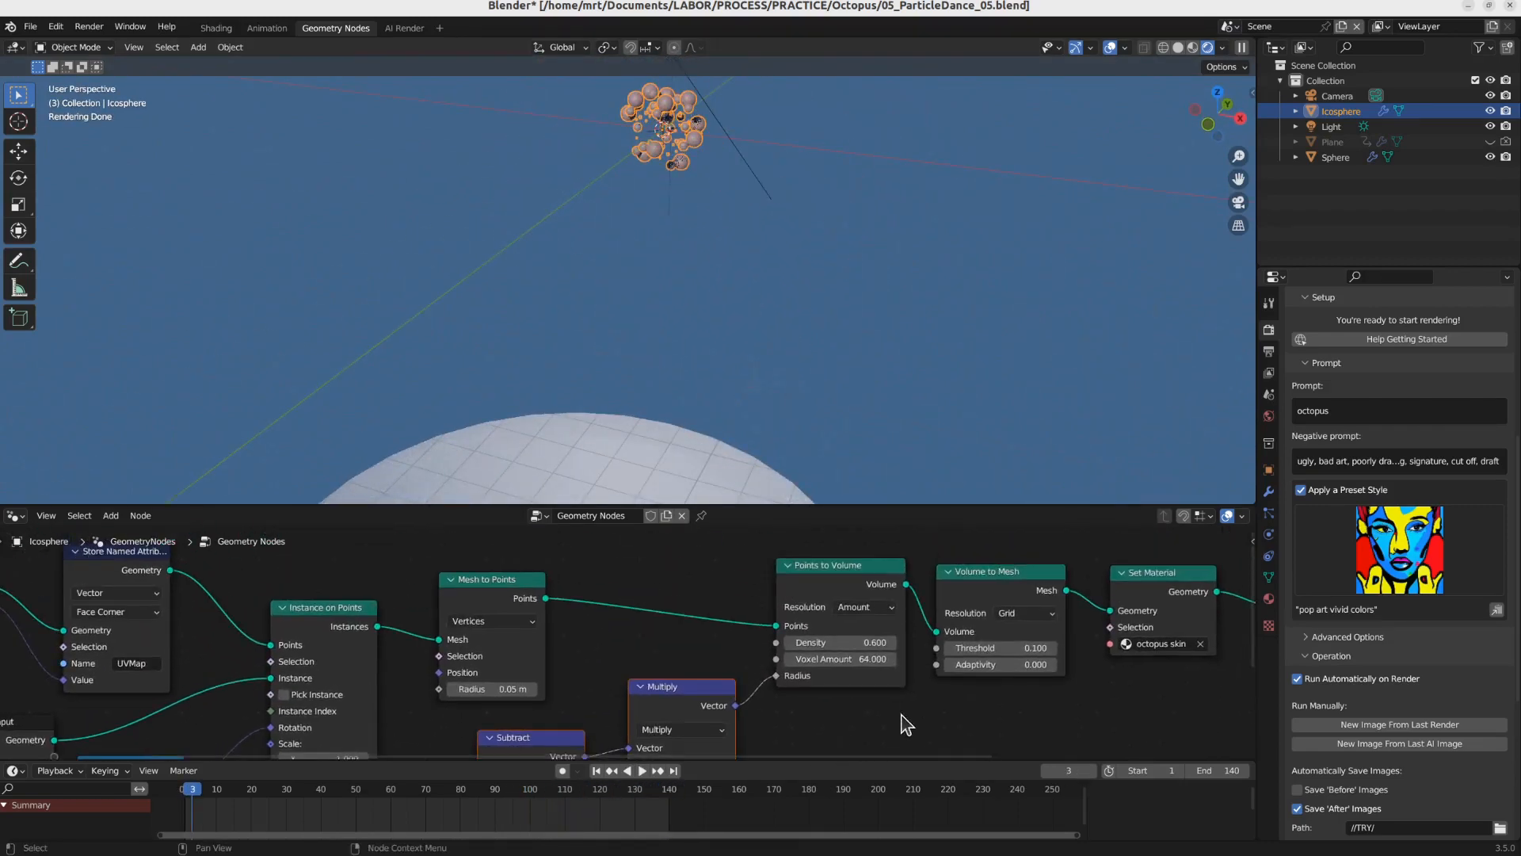
middle_drag(903, 715, 788, 707)
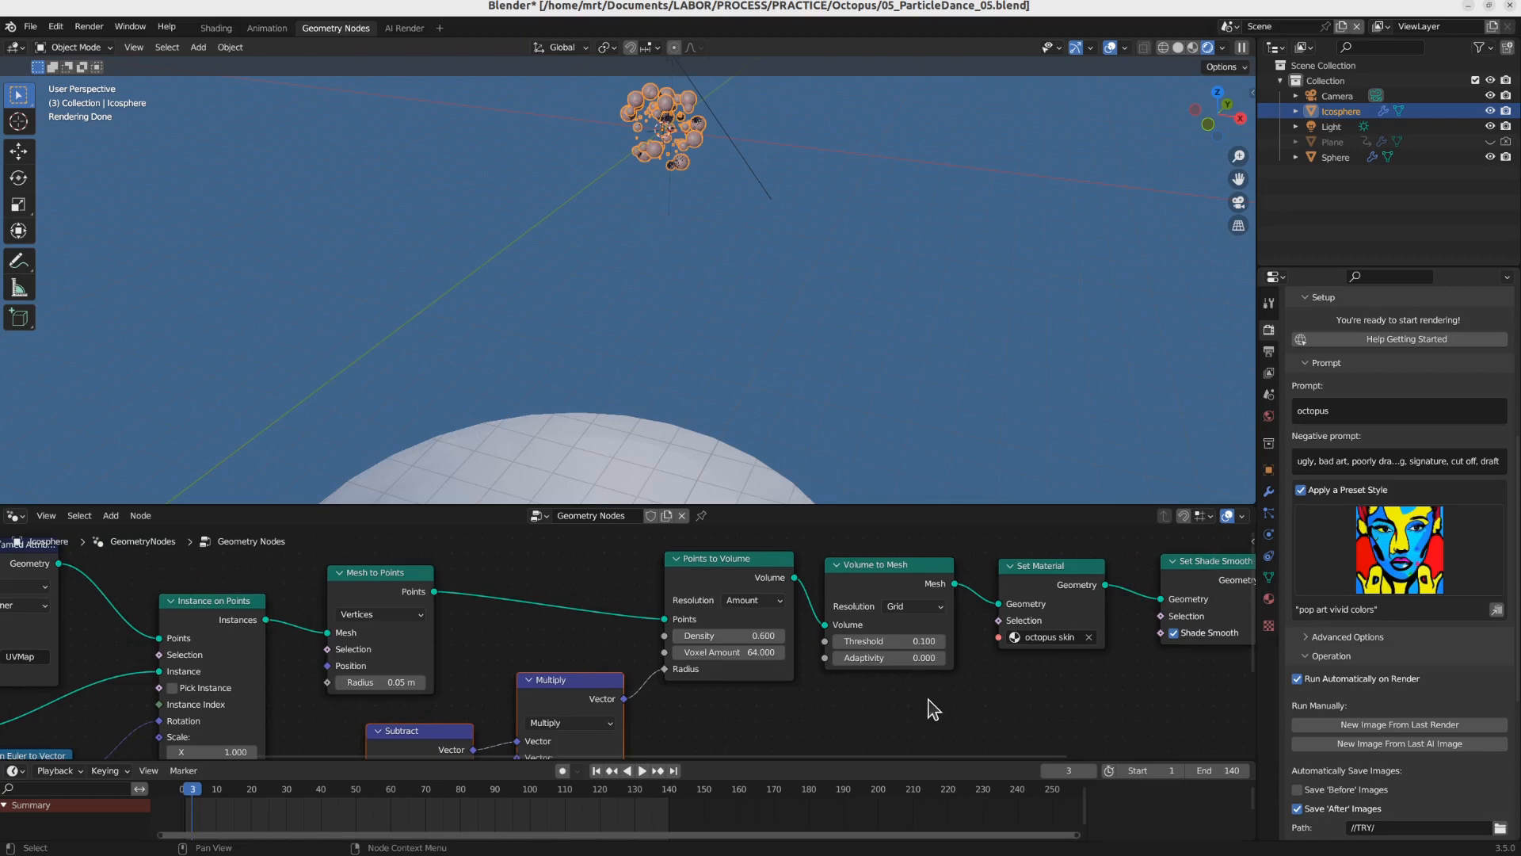
middle_drag(927, 706, 1055, 554)
click(1229, 29)
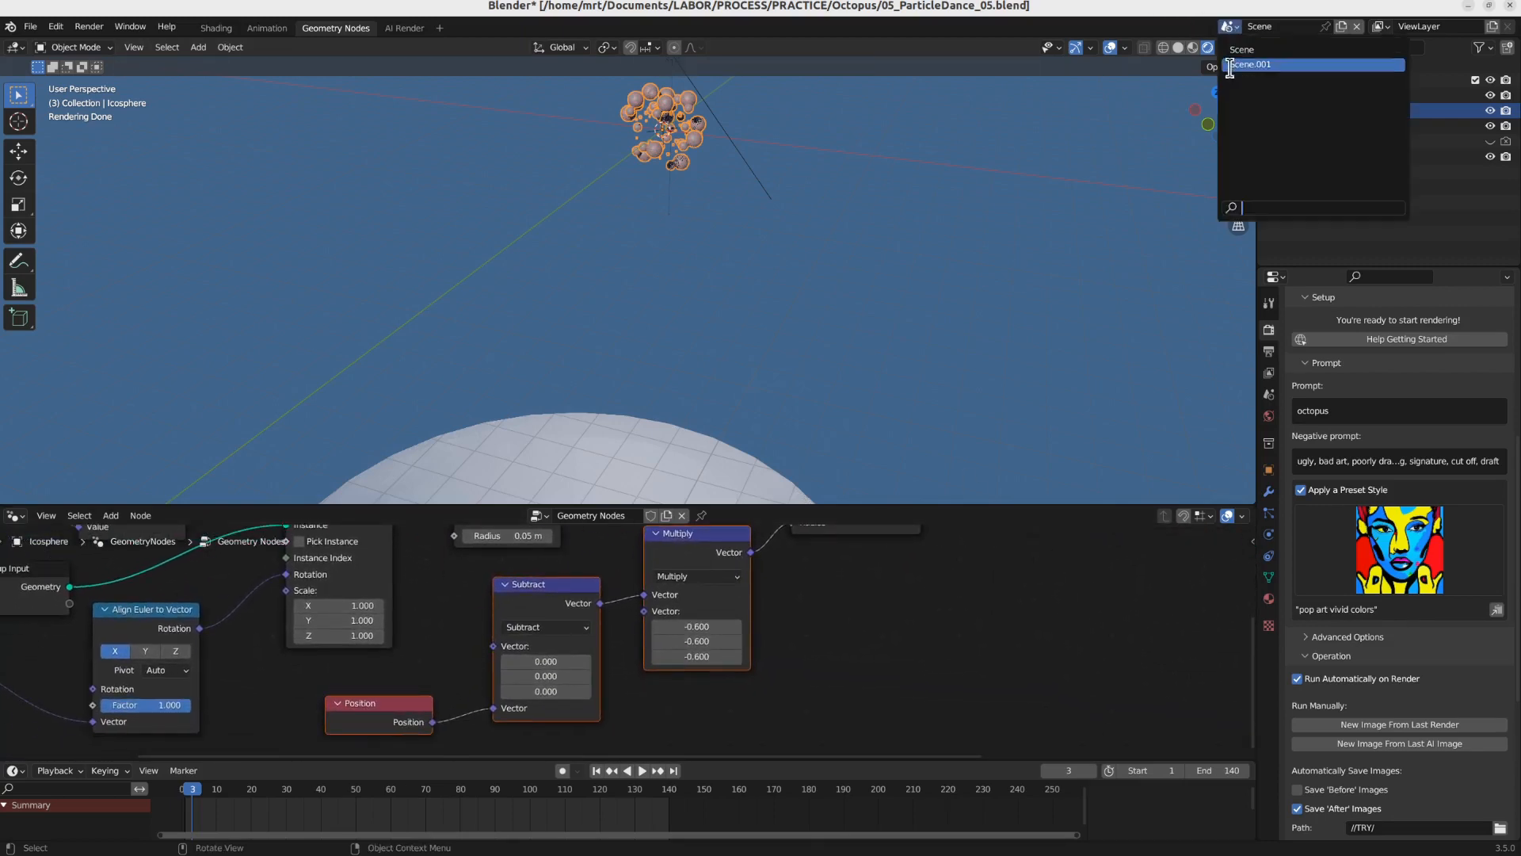
click(1267, 61)
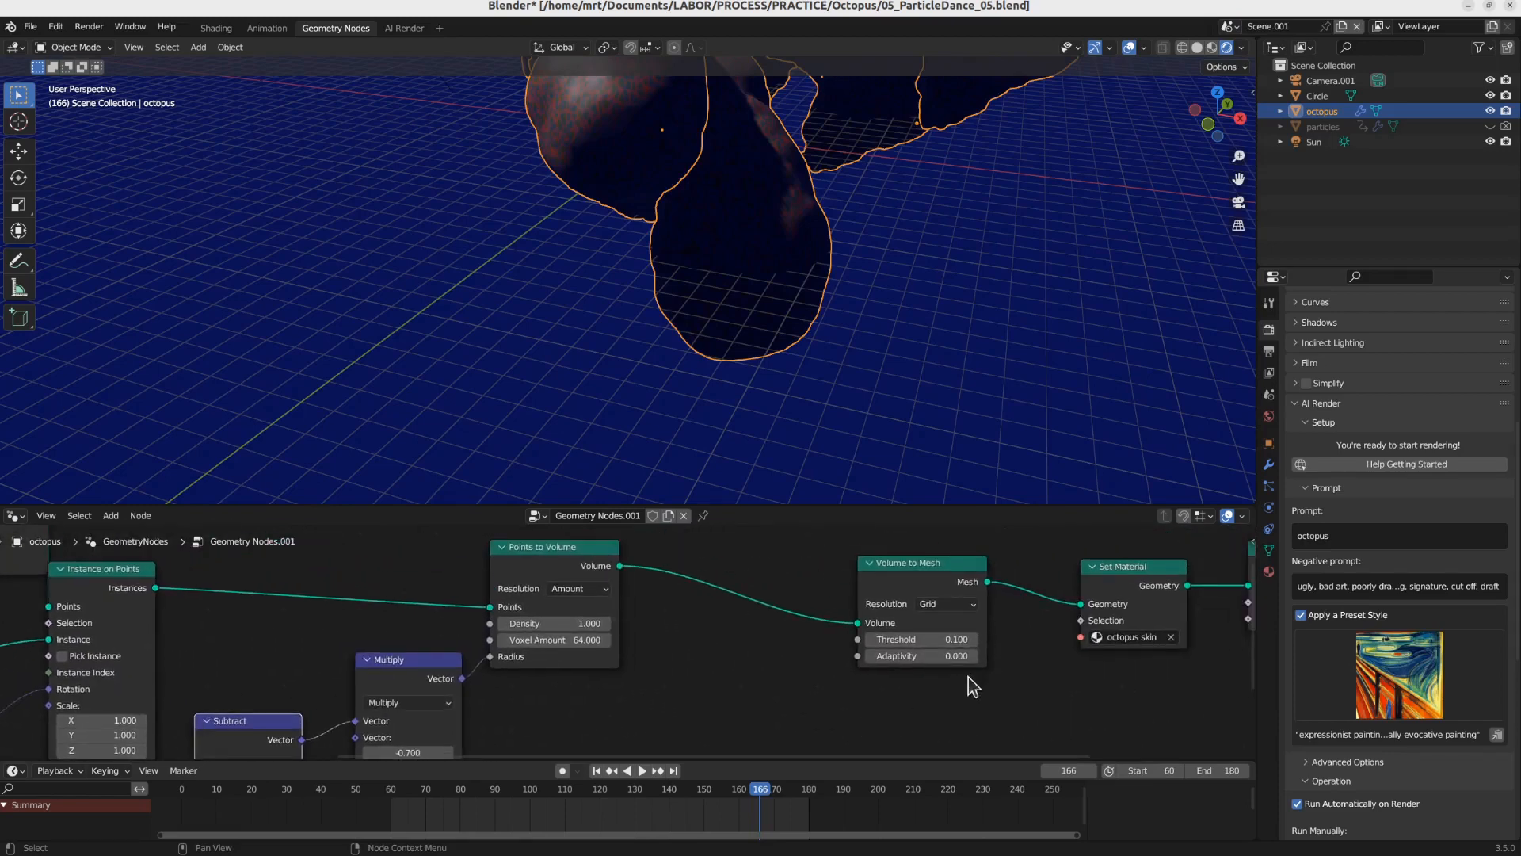
middle_drag(626, 686, 920, 521)
scroll(784, 242, down, 5)
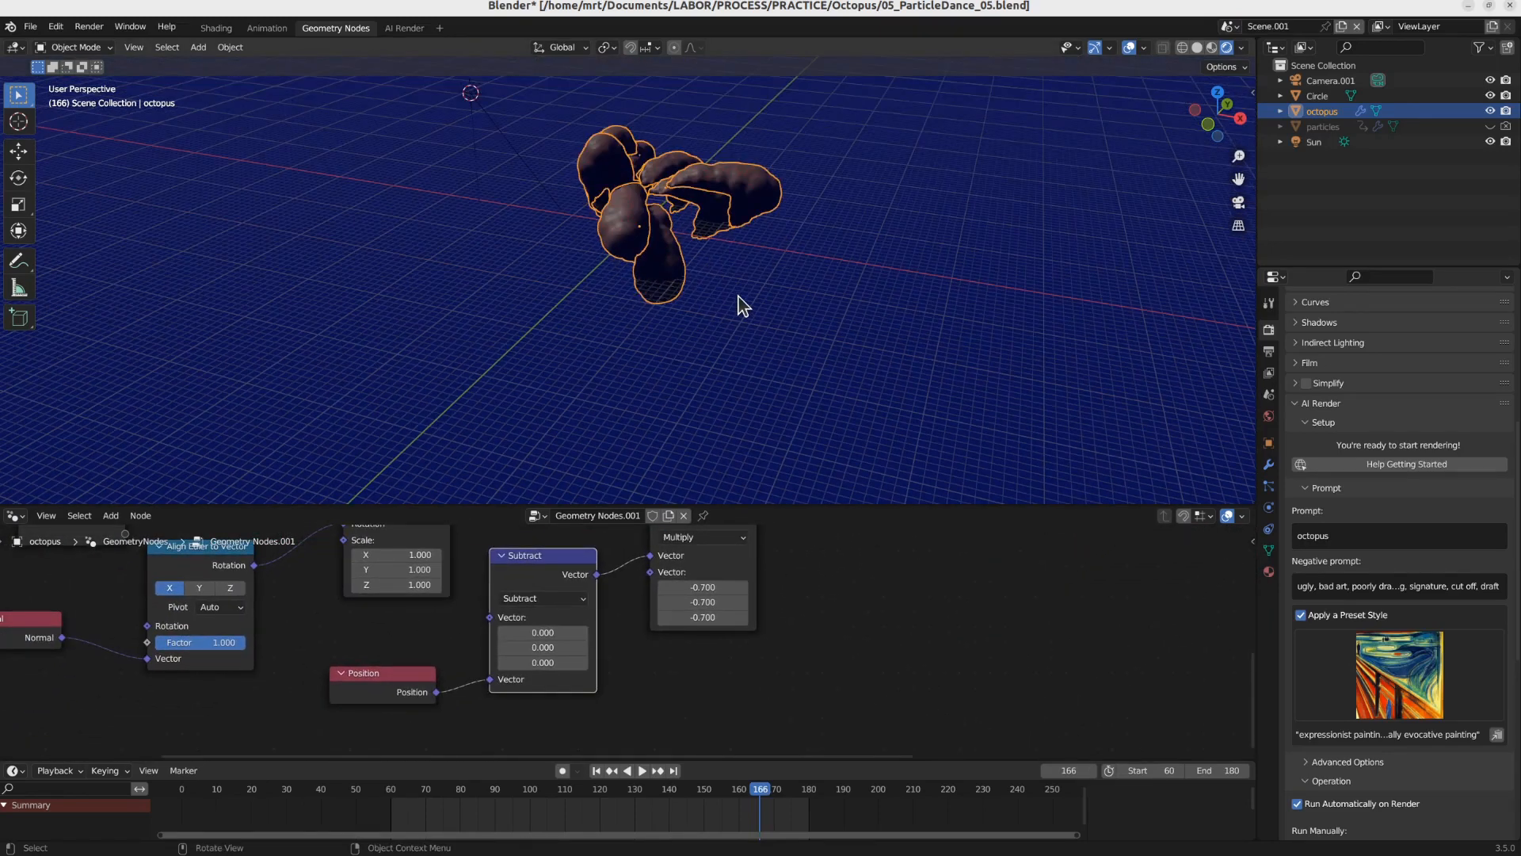
Step: Try to scale the octopus by -1 in the viewport
key(s)
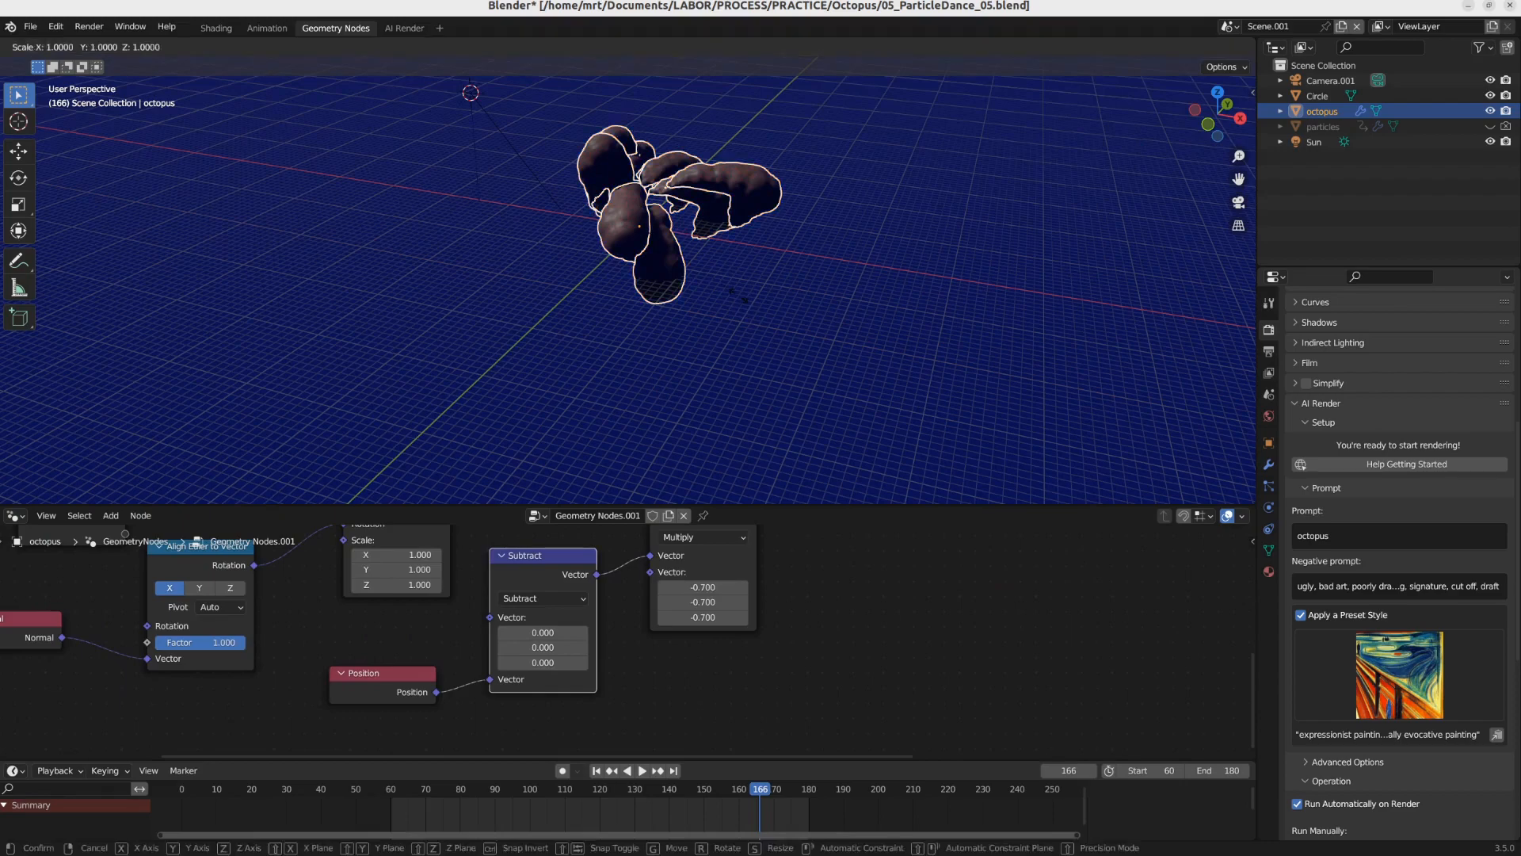
text(-1)
key(Return)
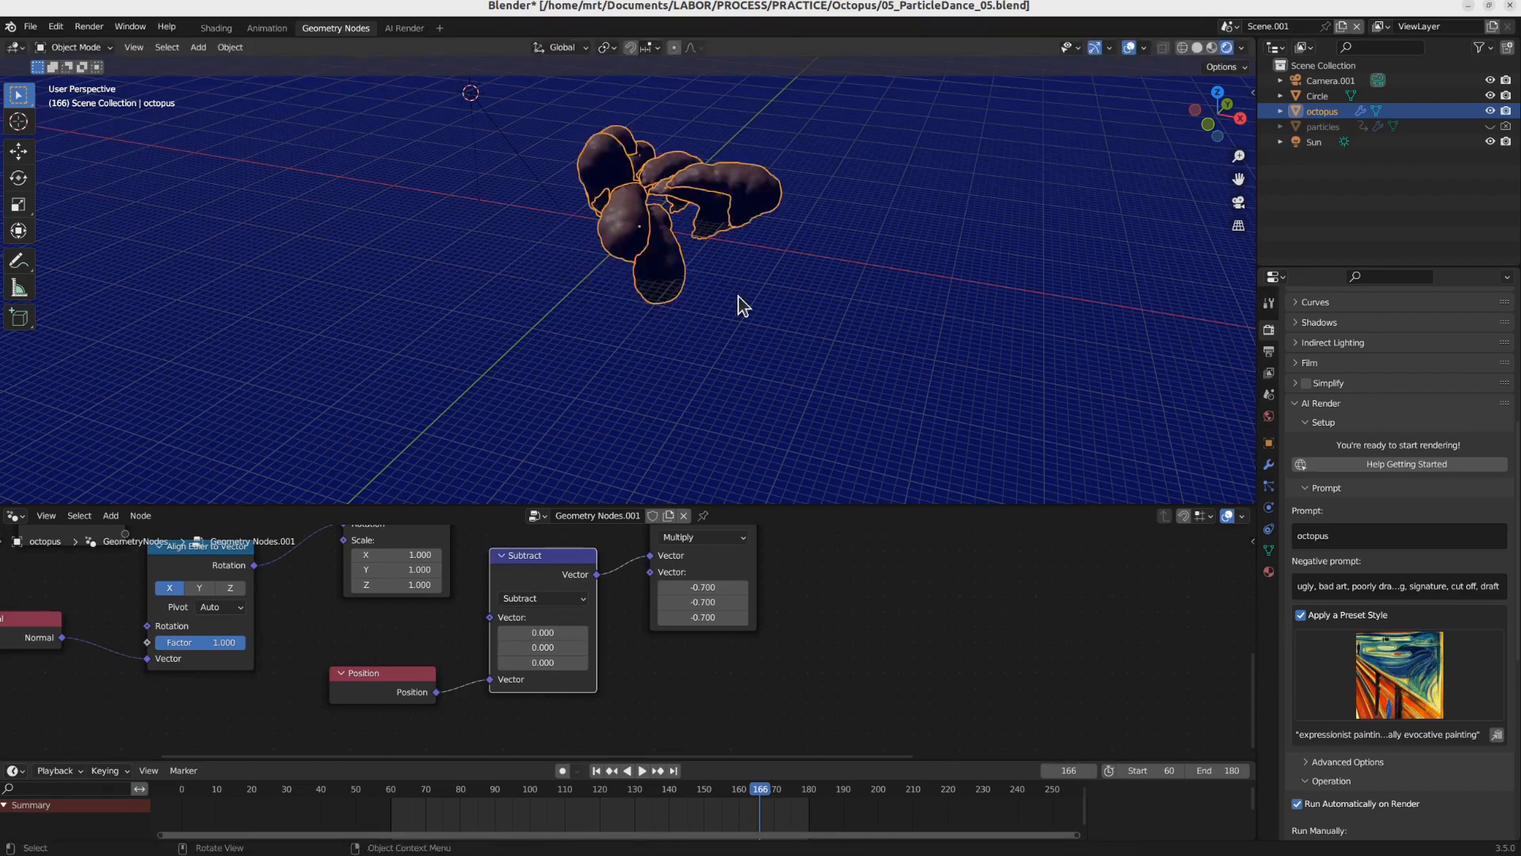
Step: Play the octopus animation, stop it at frame 61, and look through the scene camera
key(space)
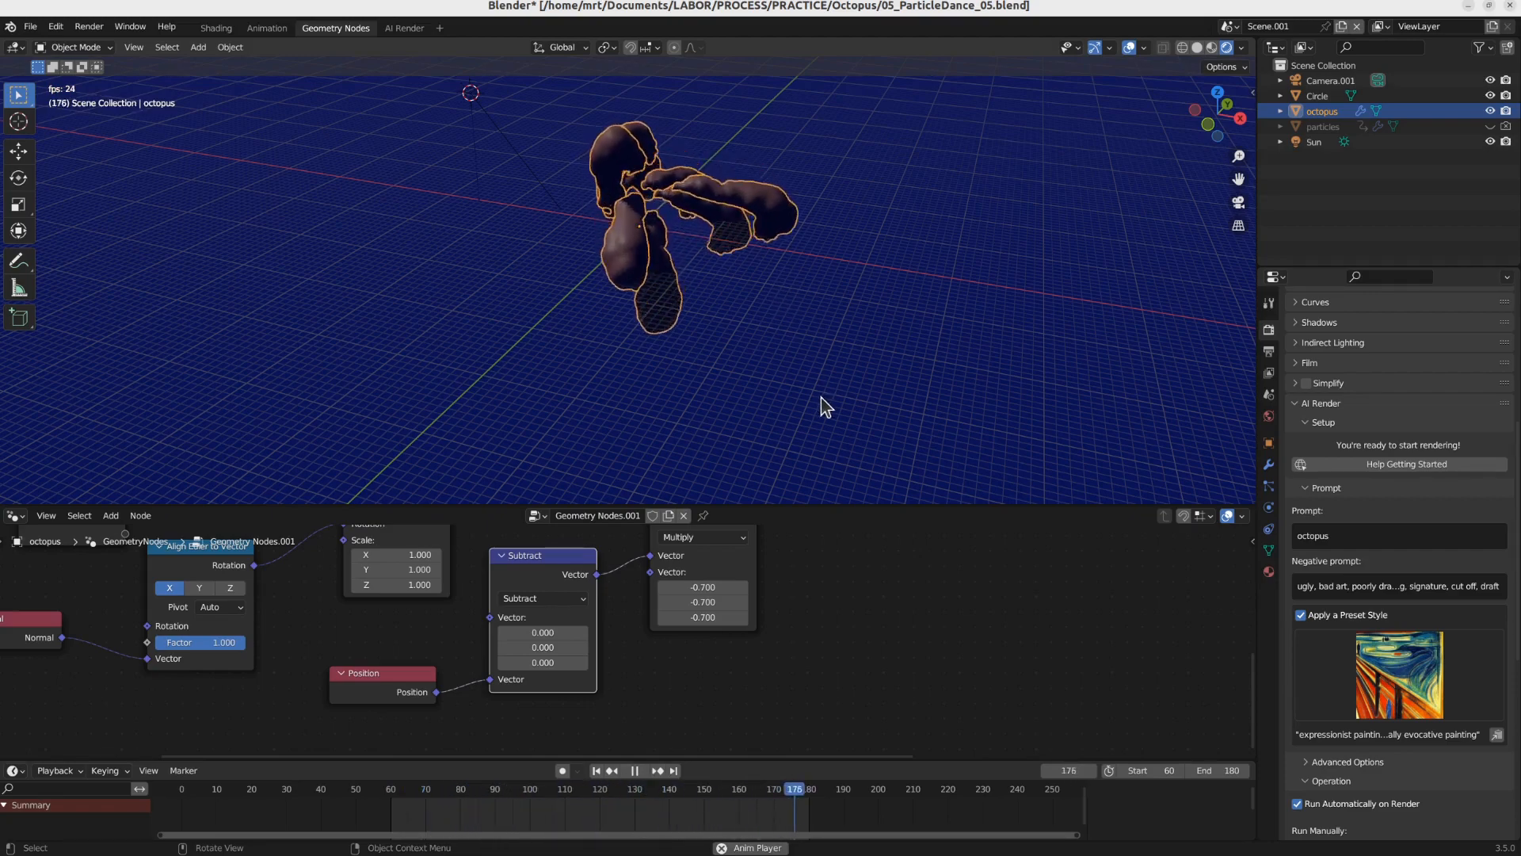
key(space)
middle_drag(553, 285, 672, 239)
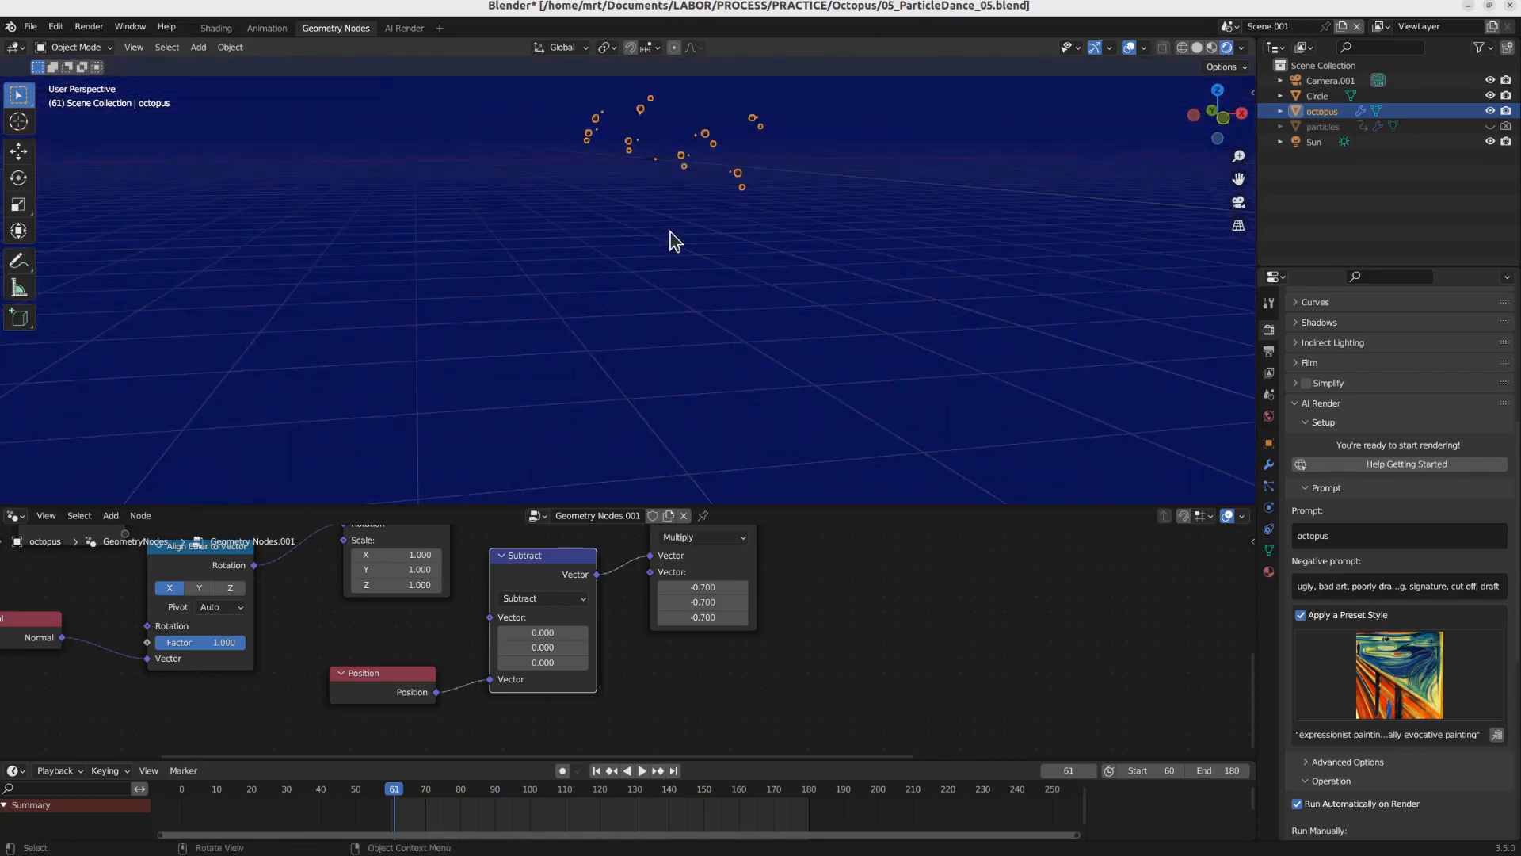
key(KP_0)
Step: Try adjusting the Multiply vector and the Density of Points to Volume
middle_drag(711, 641, 689, 728)
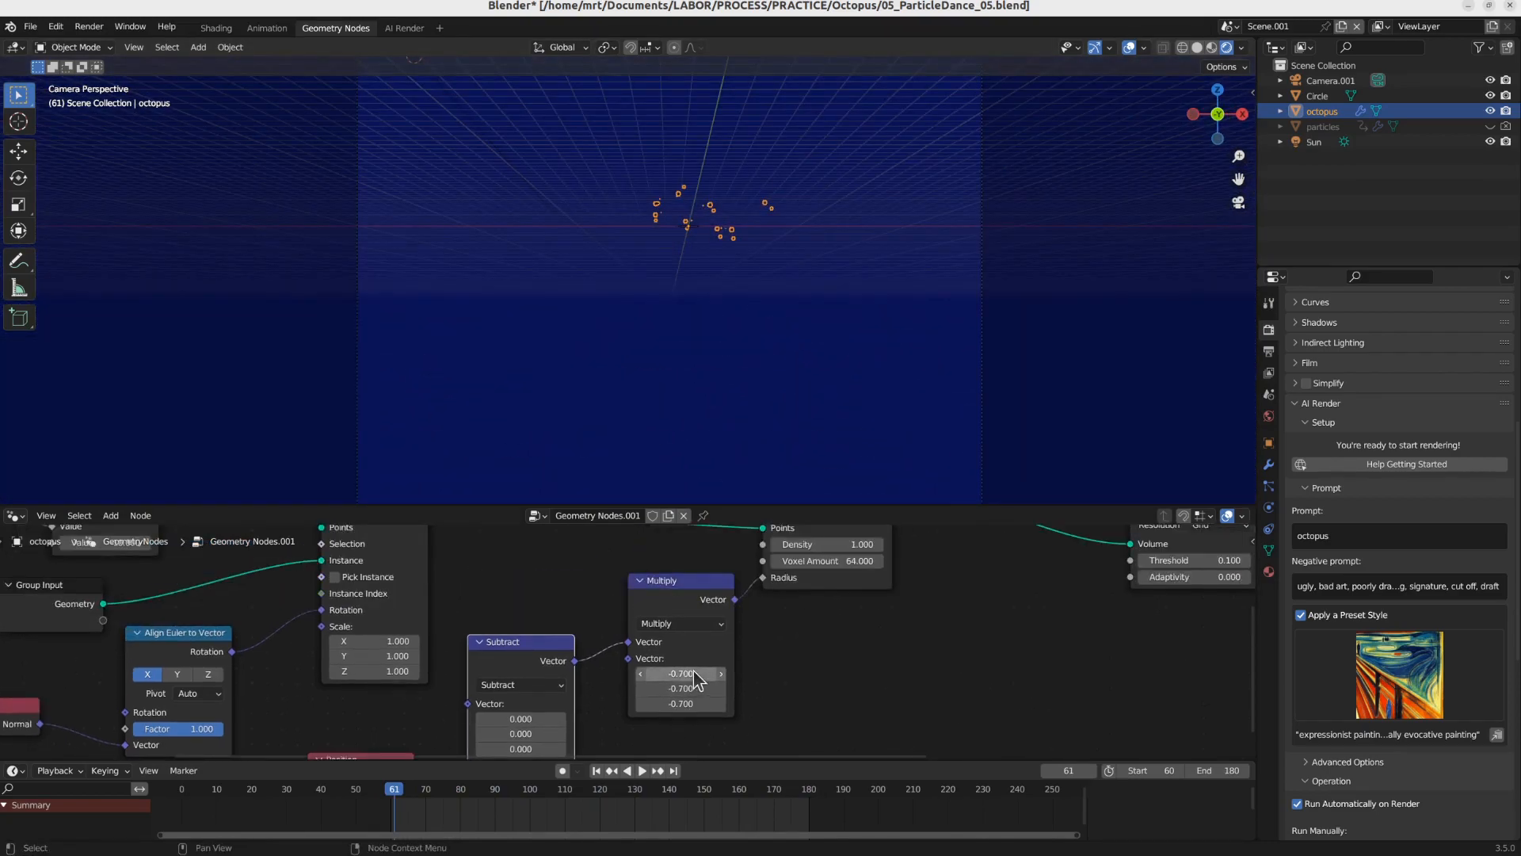
mouse_move(696, 675)
mouse_down()
mouse_move(696, 690)
mouse_move(942, 704)
mouse_move(696, 704)
mouse_move(711, 673)
mouse_up()
middle_drag(859, 575, 842, 625)
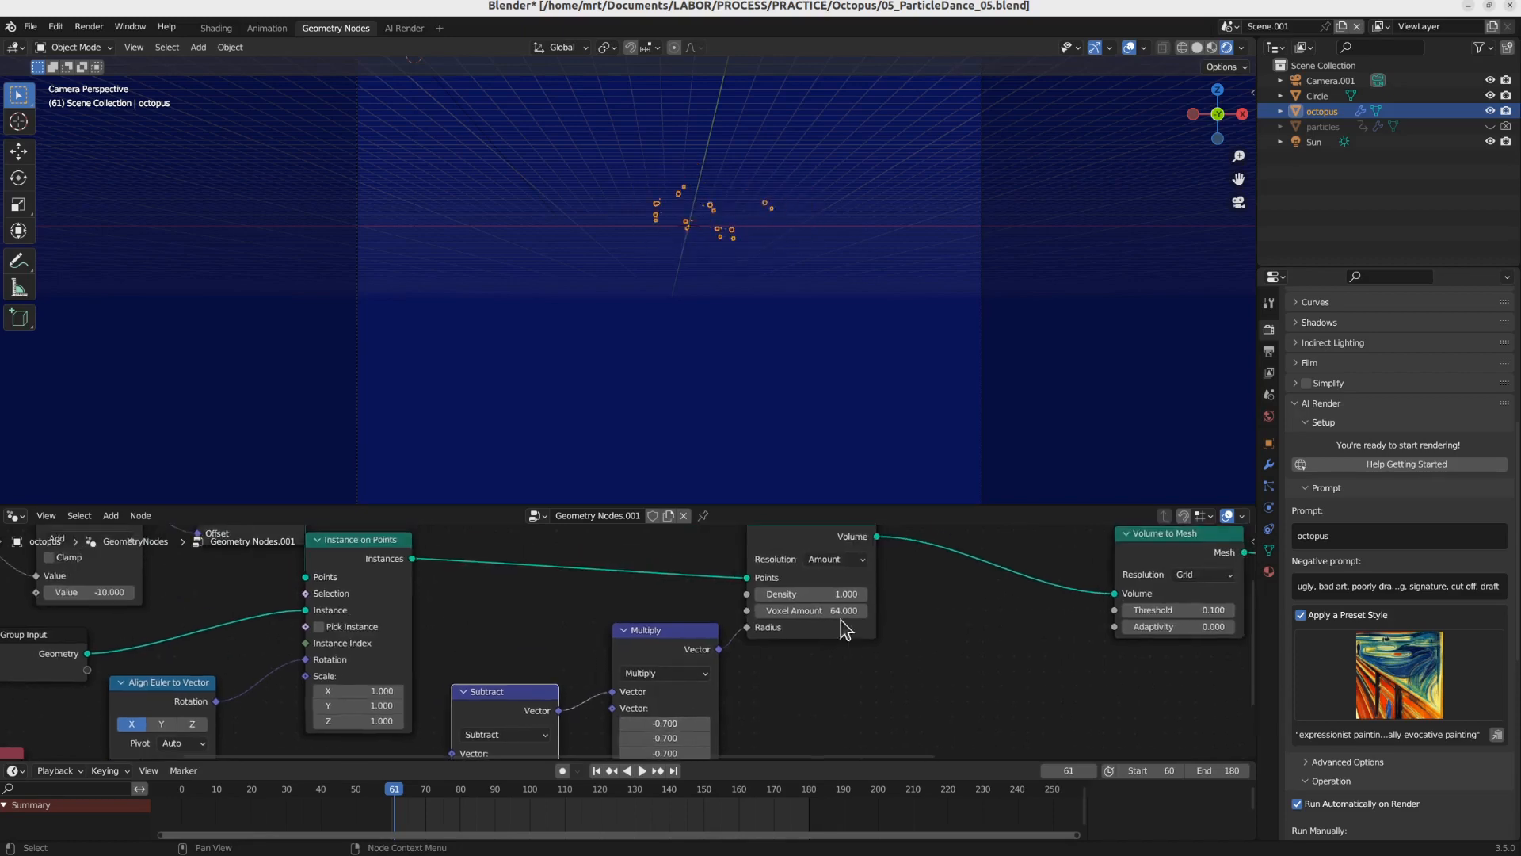
drag(841, 594, 911, 594)
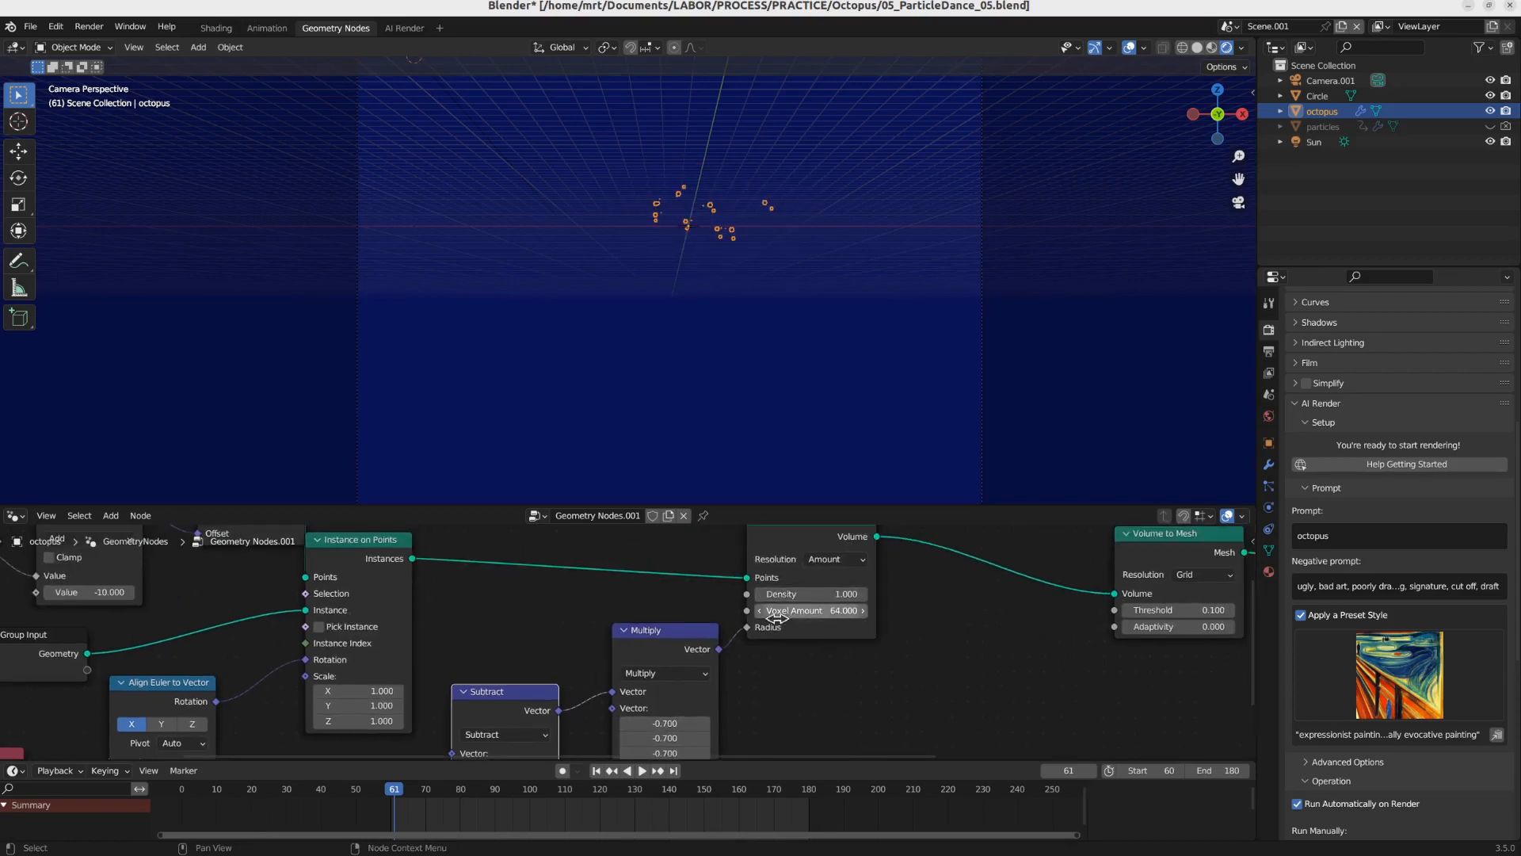
middle_drag(360, 678, 473, 606)
middle_drag(424, 675, 520, 641)
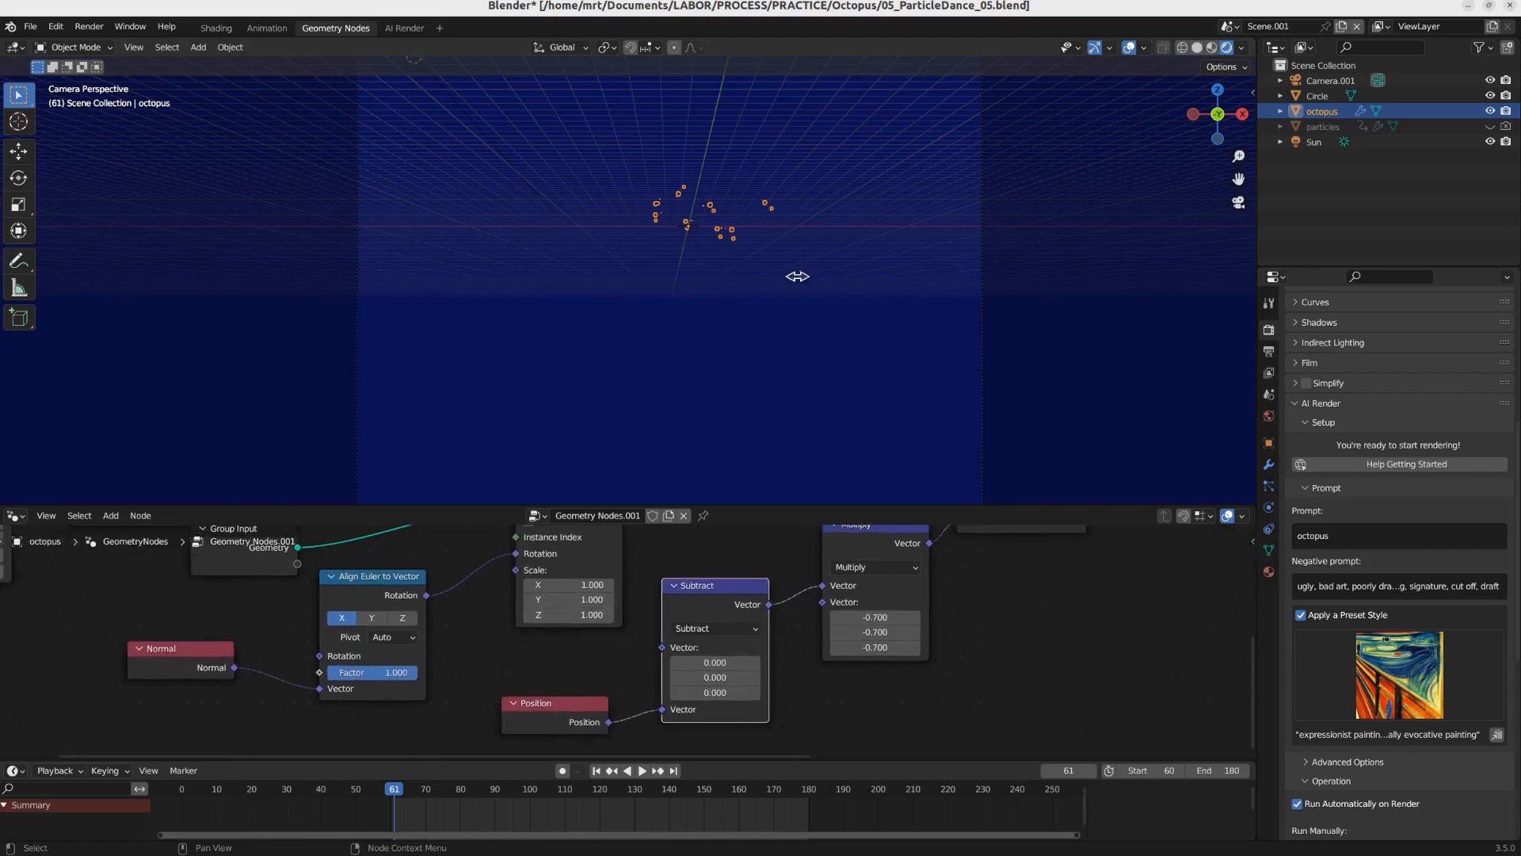
Step: Play the animation to frame 137, render that frame with AI Render, and close the result
key(space)
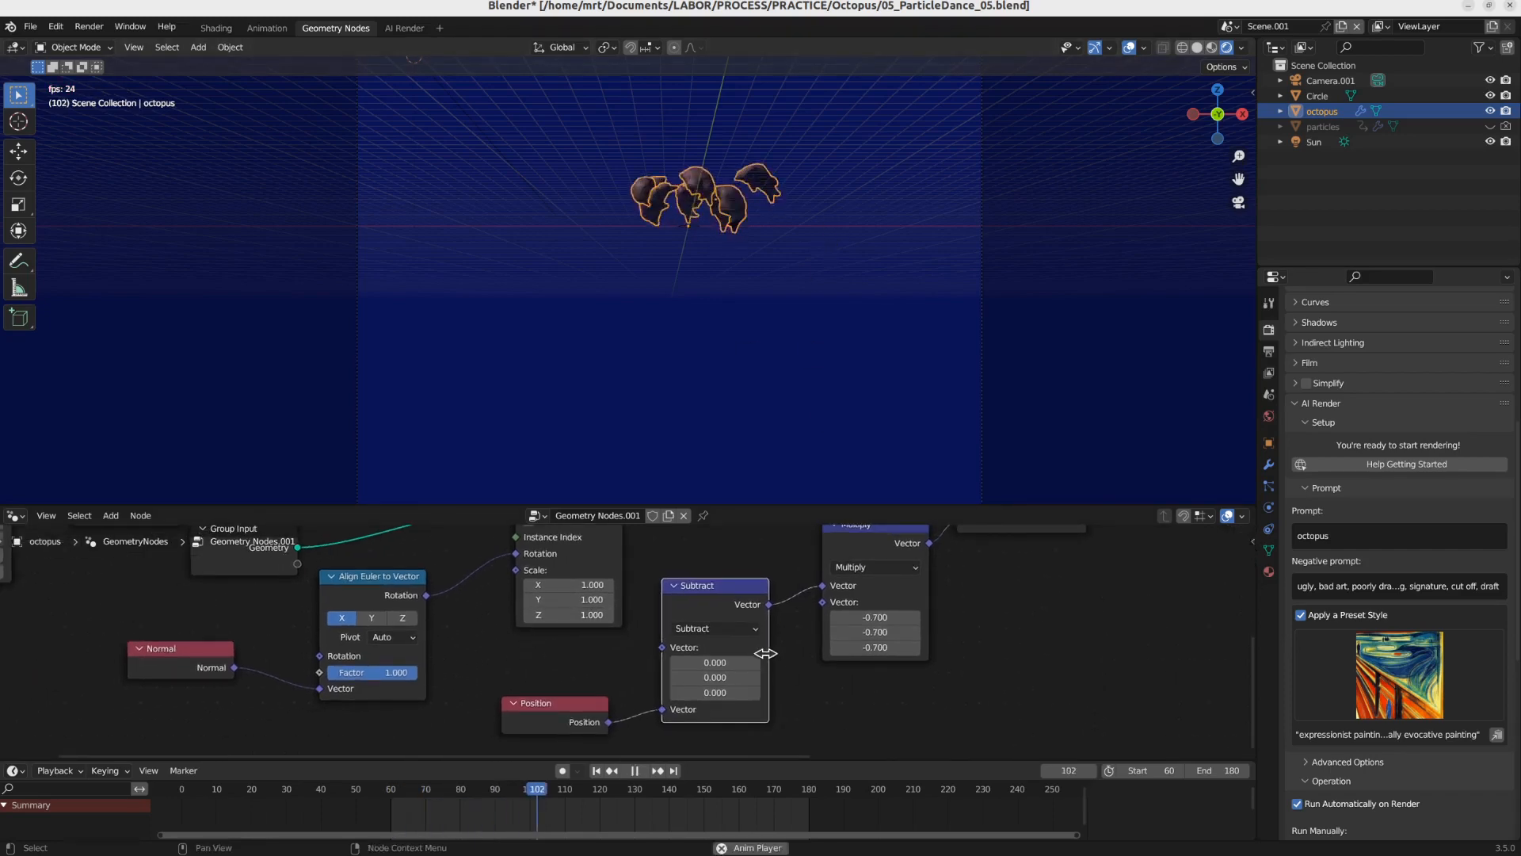
key(space)
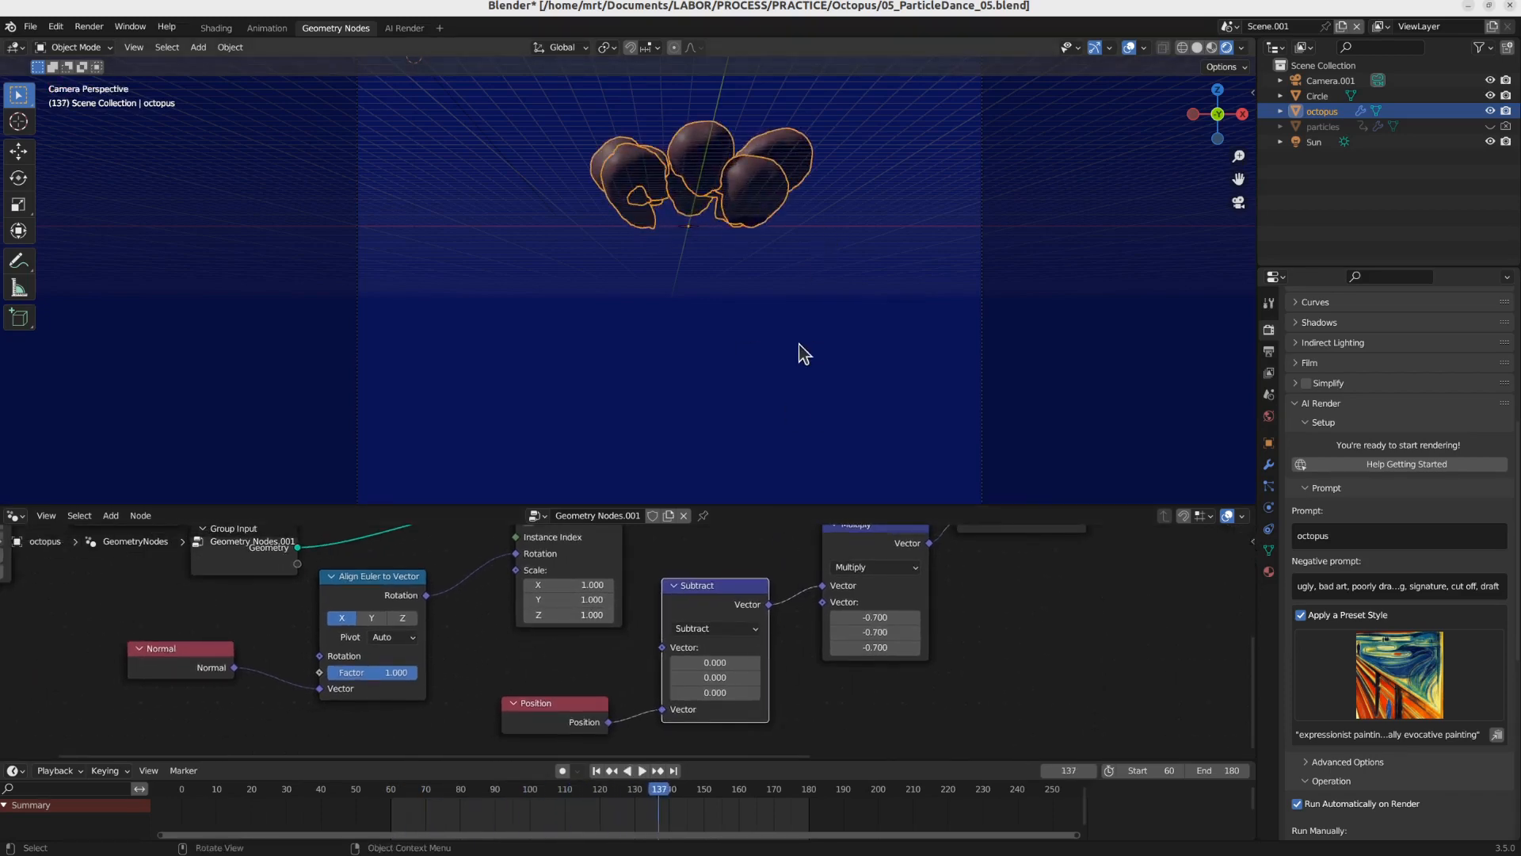
scroll(799, 345, down, 2)
shift+middle_drag(766, 259, 762, 332)
scroll(670, 260, up, 3)
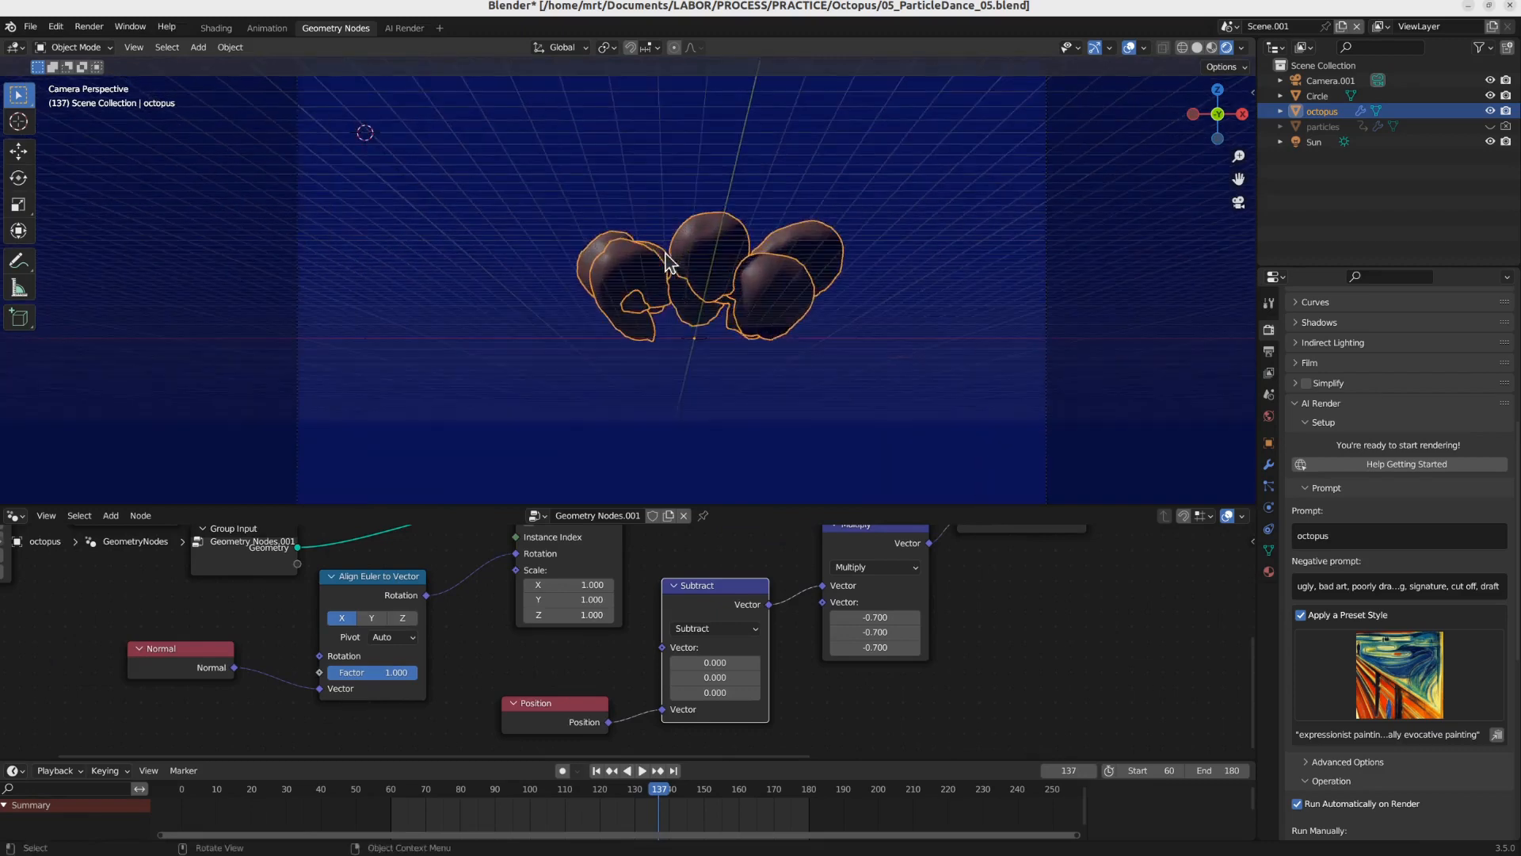
scroll(667, 255, up, 1)
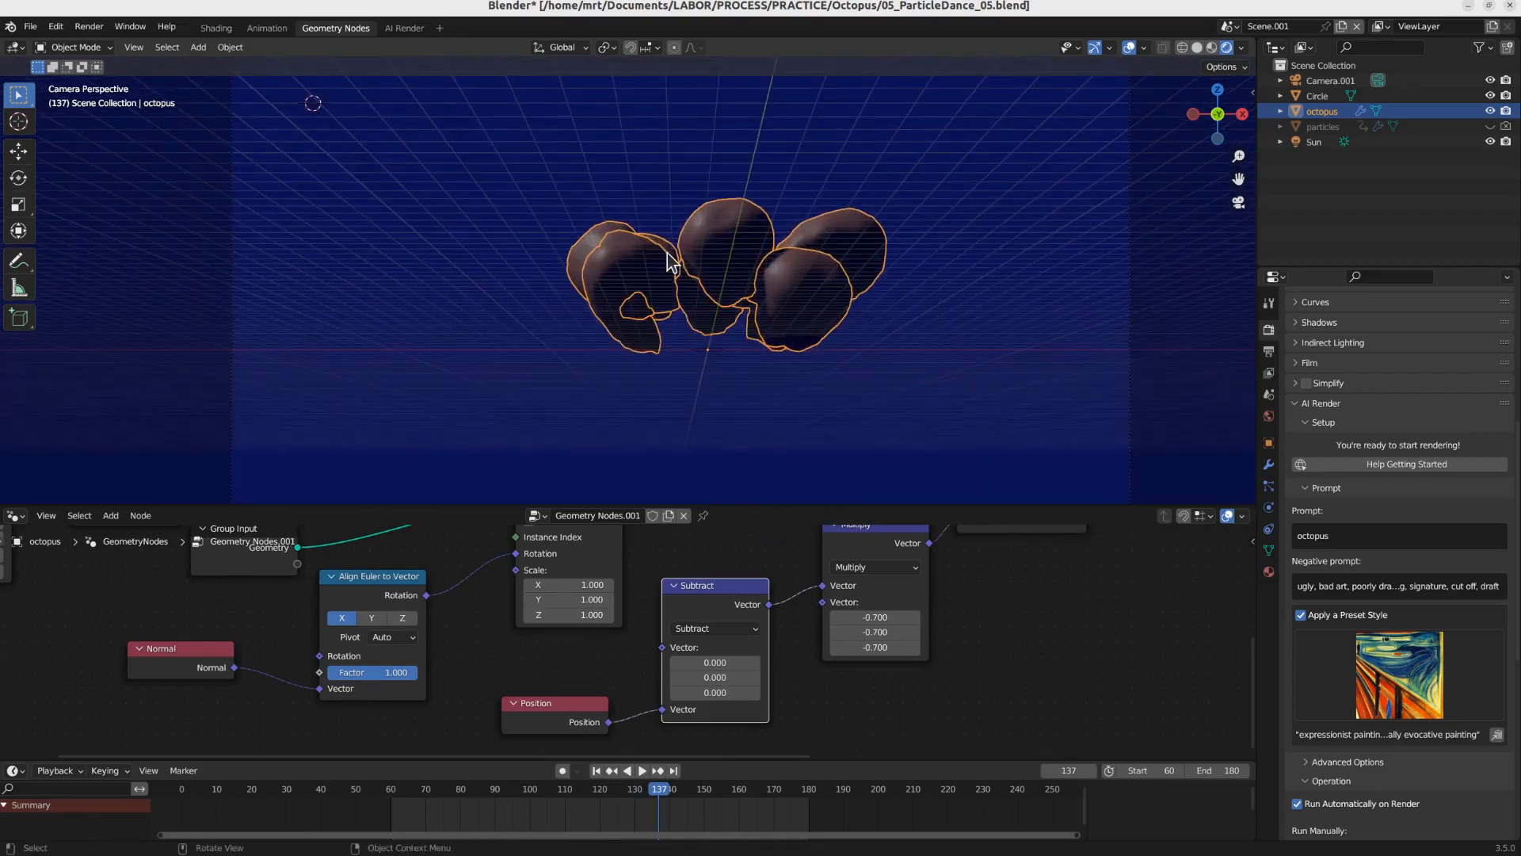
key(F12)
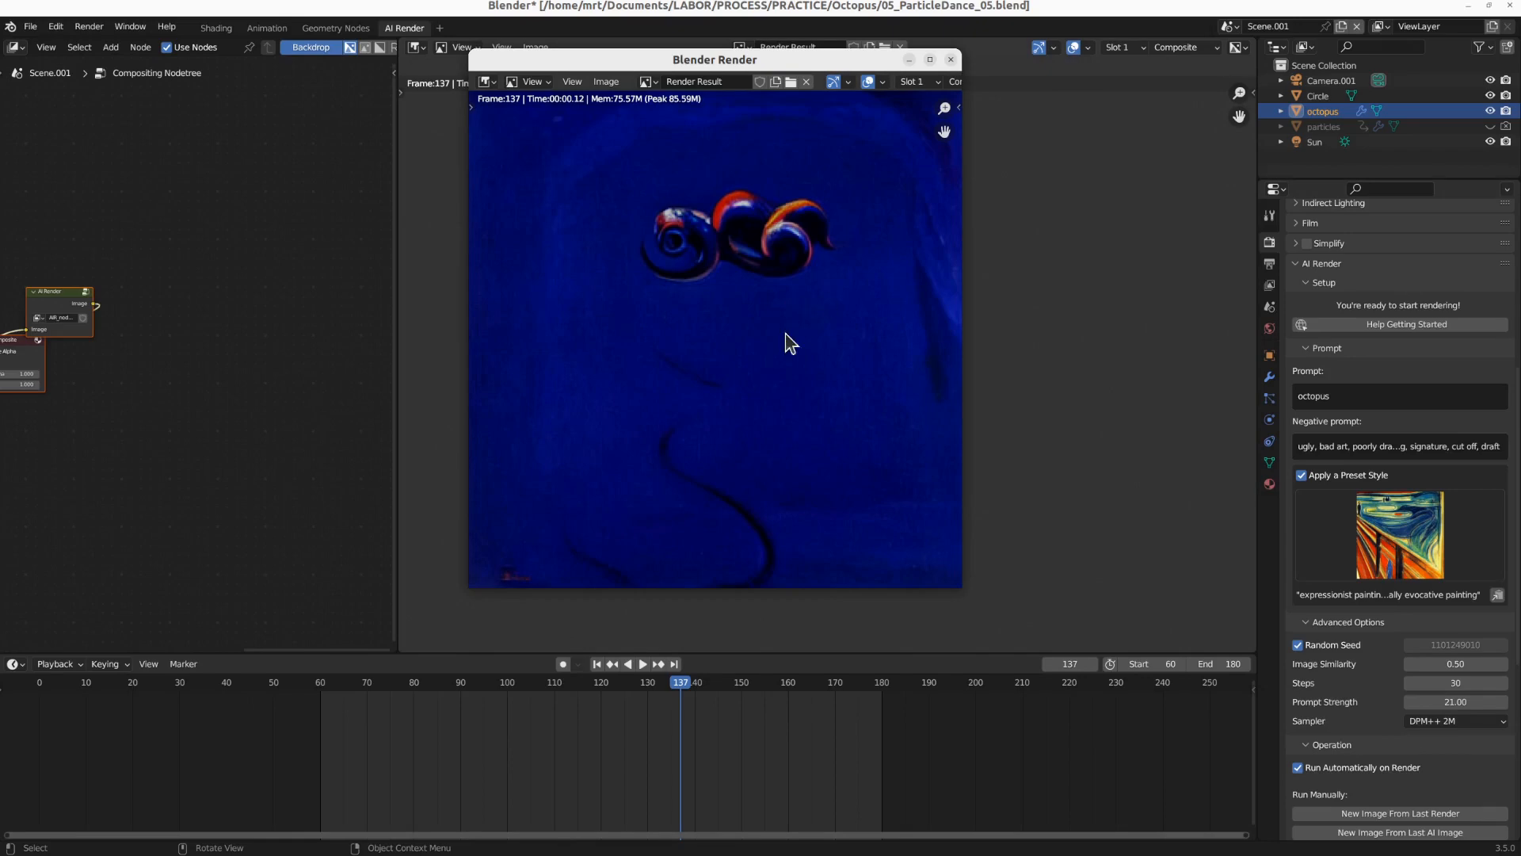
key(Escape)
Step: Switch to the Shading workspace and scrub the animation to frame 138
click(215, 29)
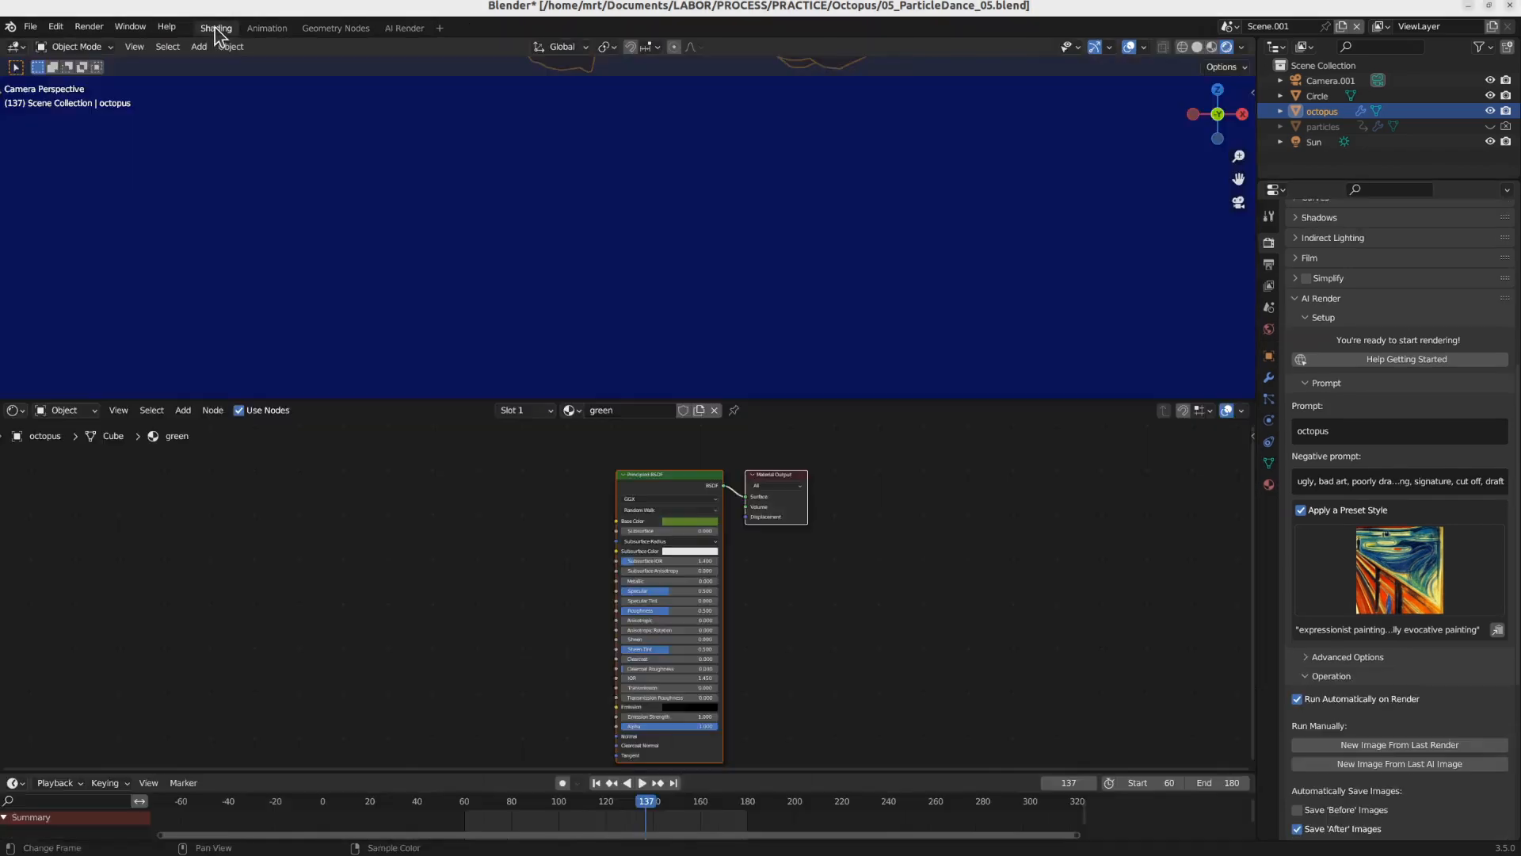
scroll(801, 270, down, 4)
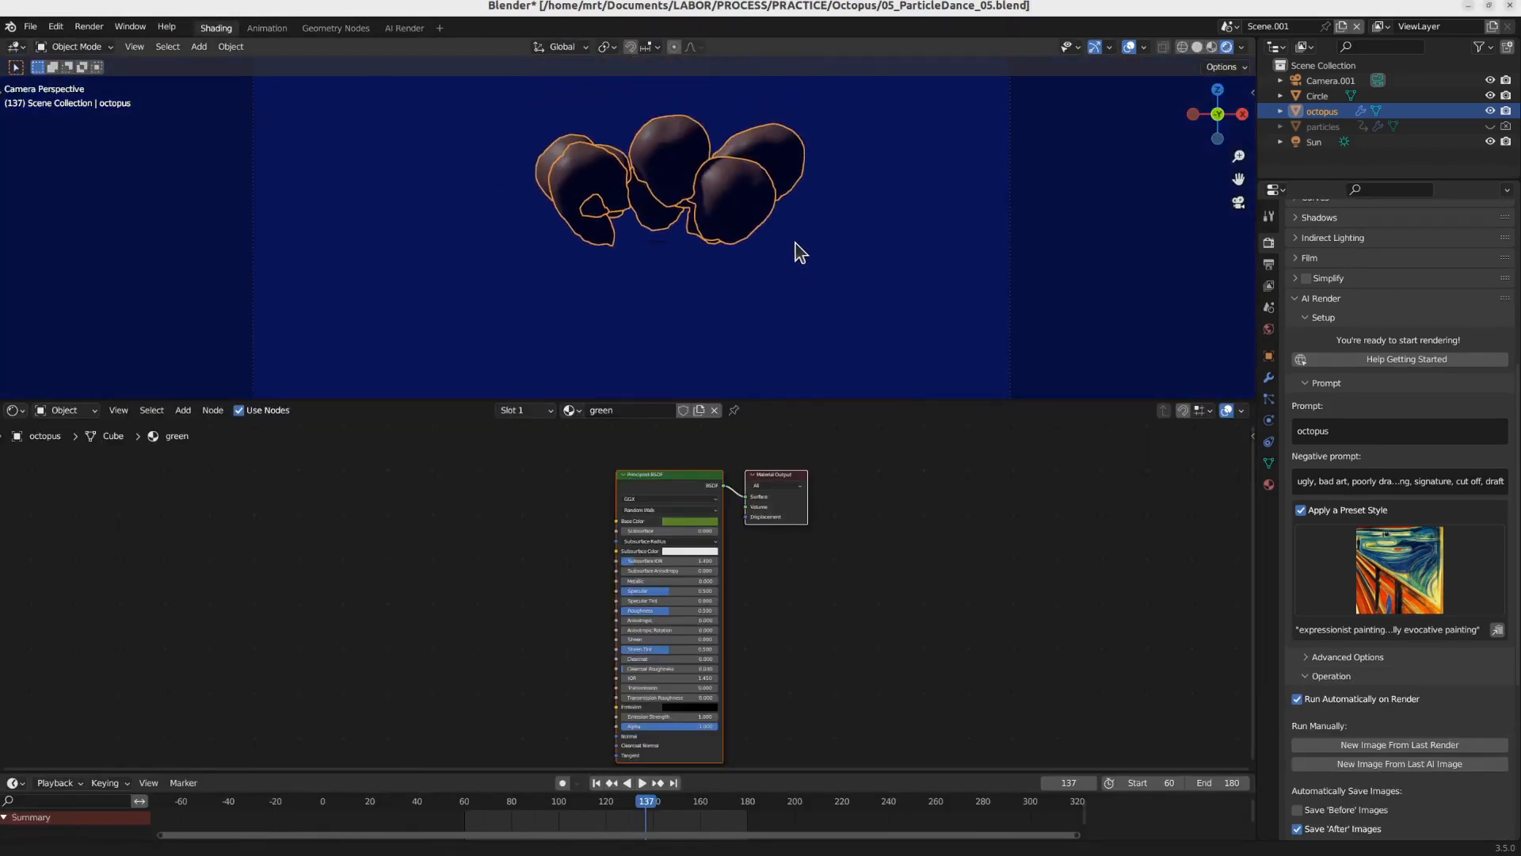
scroll(705, 181, down, 3)
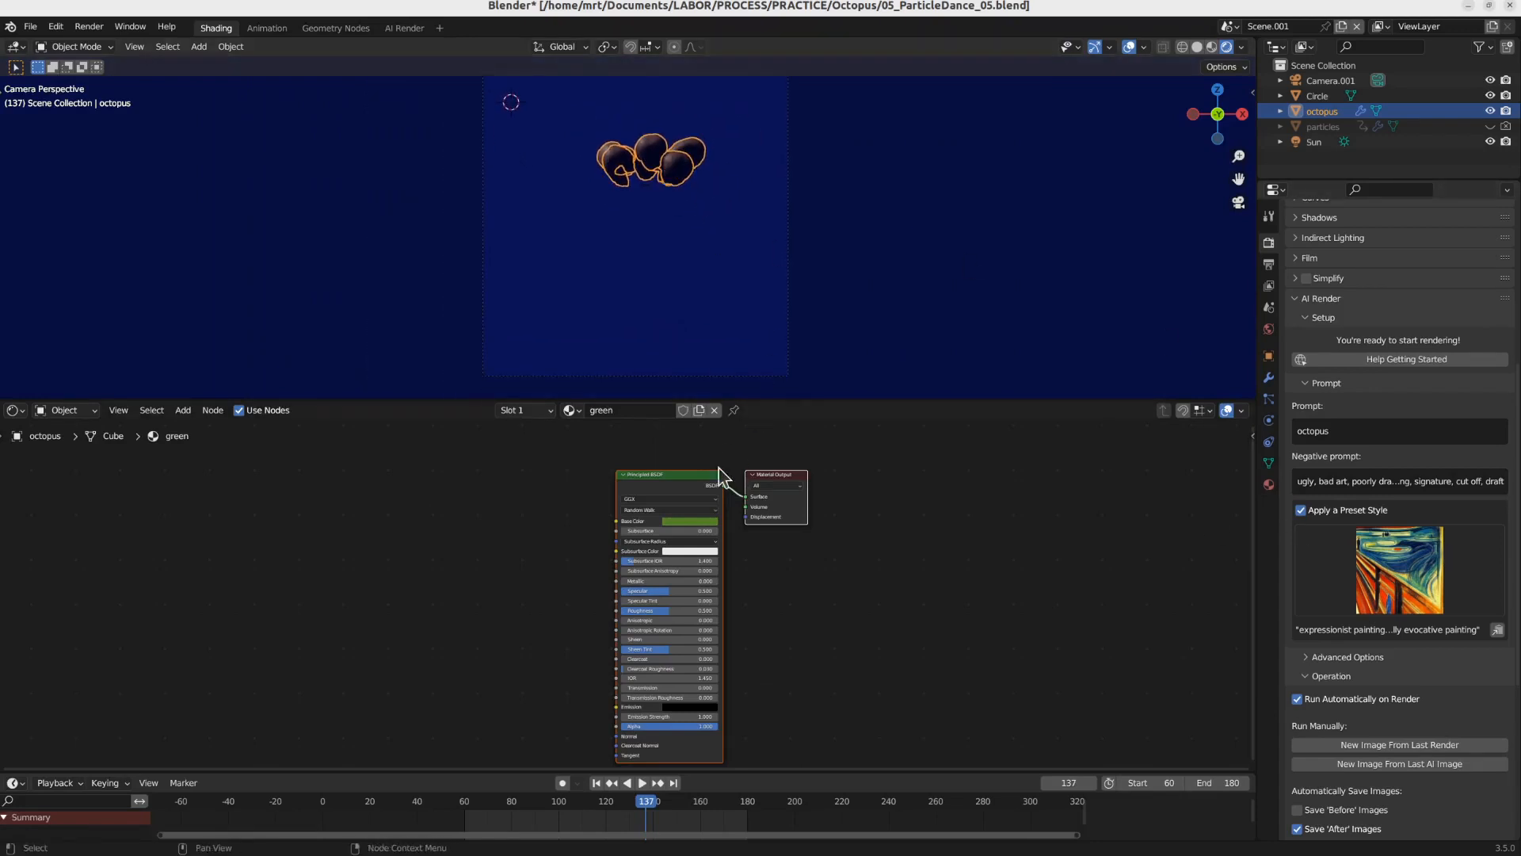
drag(590, 809, 649, 808)
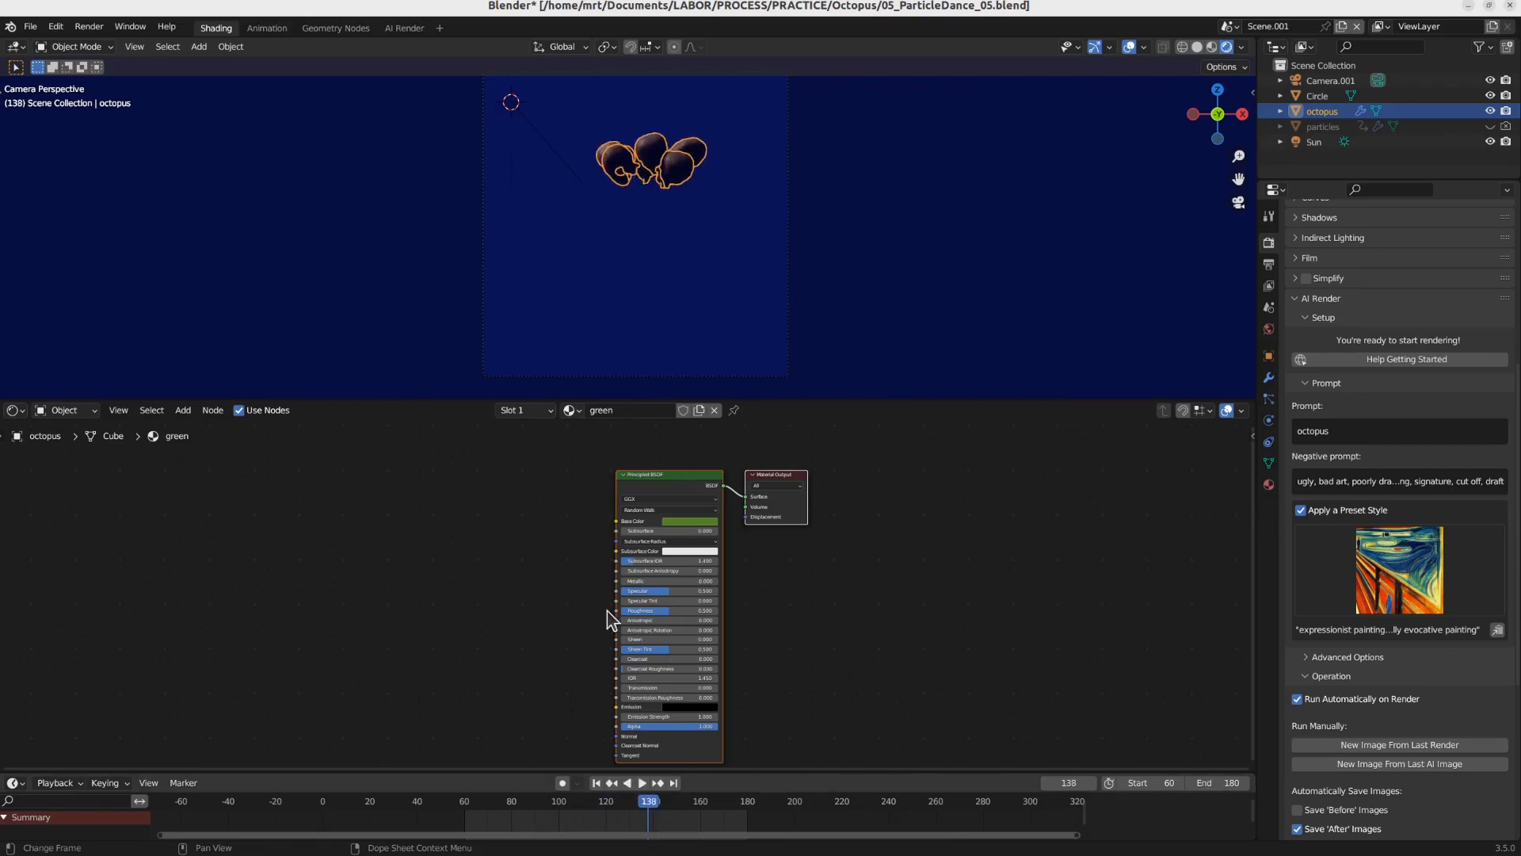
Step: In the Geometry Nodes workspace, insert a copy of the vector Multiply node between Align Euler to Vector and the Rotation of Instance on Points
click(359, 28)
scroll(683, 611, down, 2)
middle_drag(683, 611, 704, 664)
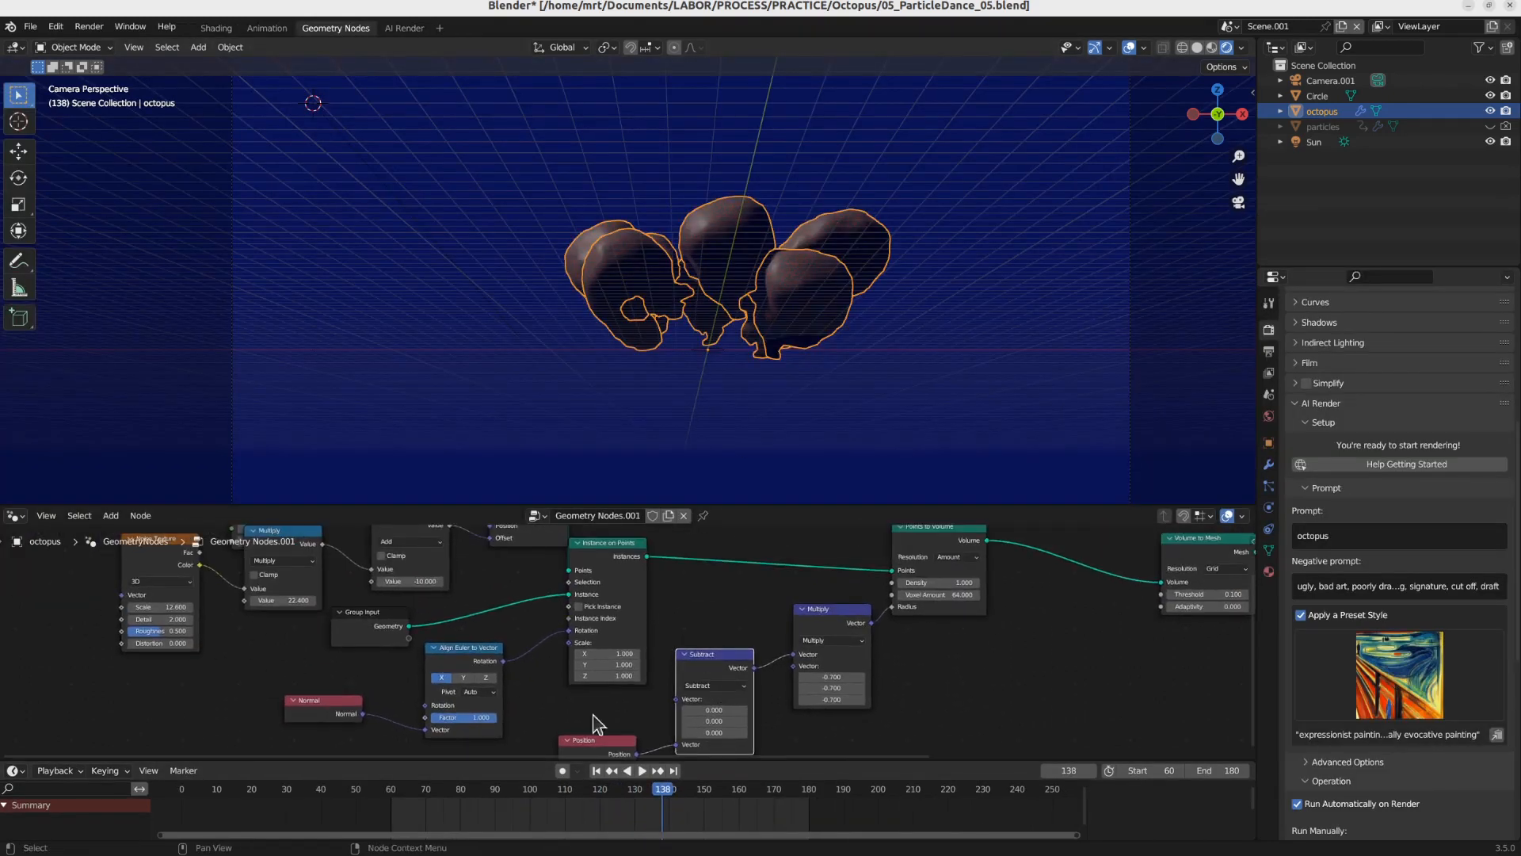
mouse_move(491, 720)
mouse_down()
mouse_move(432, 720)
mouse_move(496, 720)
mouse_up()
click(833, 632)
key(shift+d)
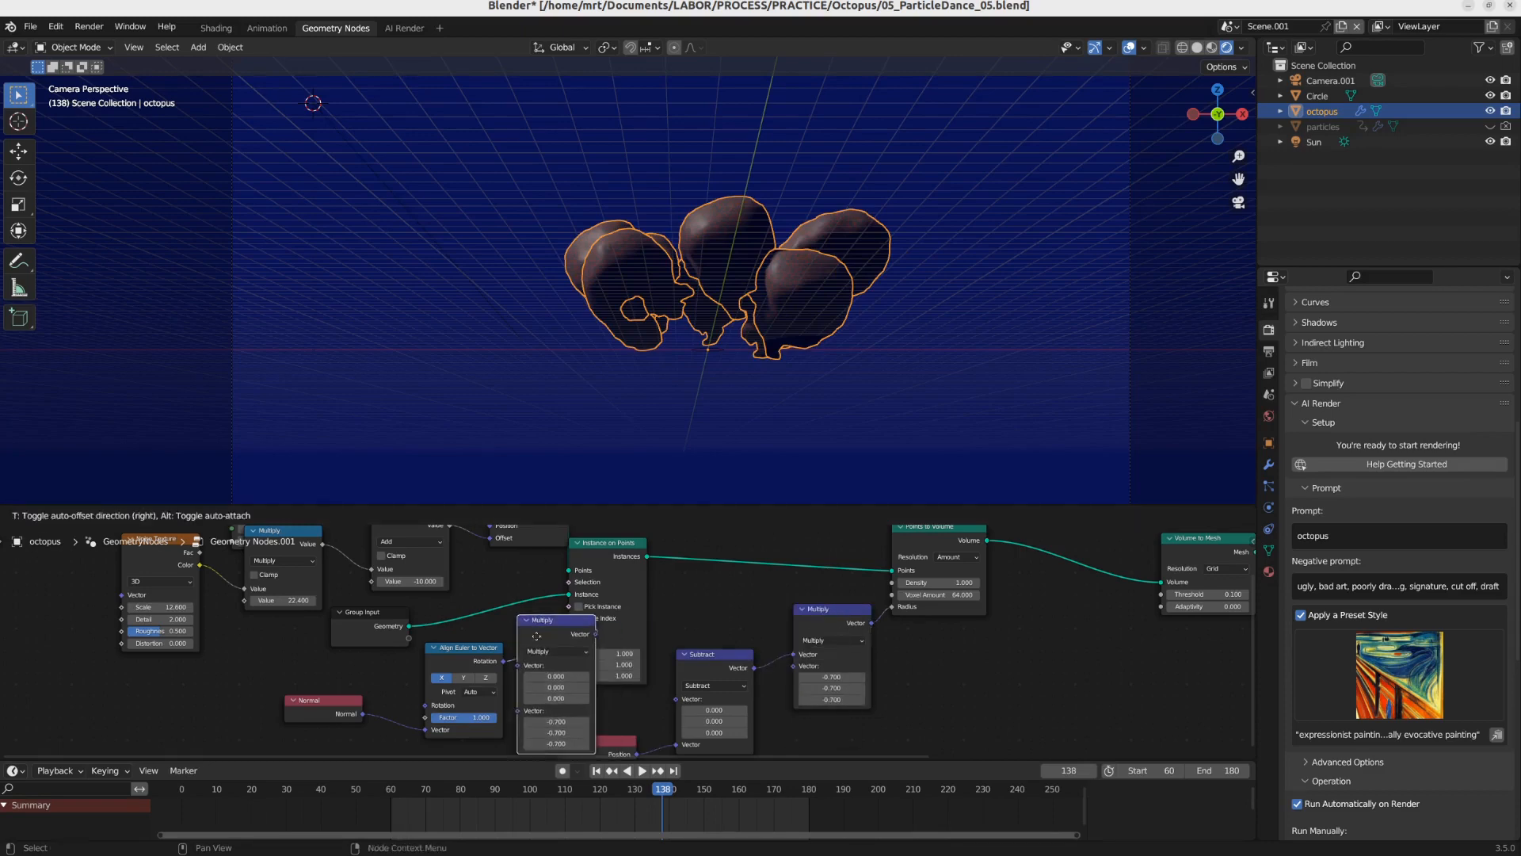
click(586, 688)
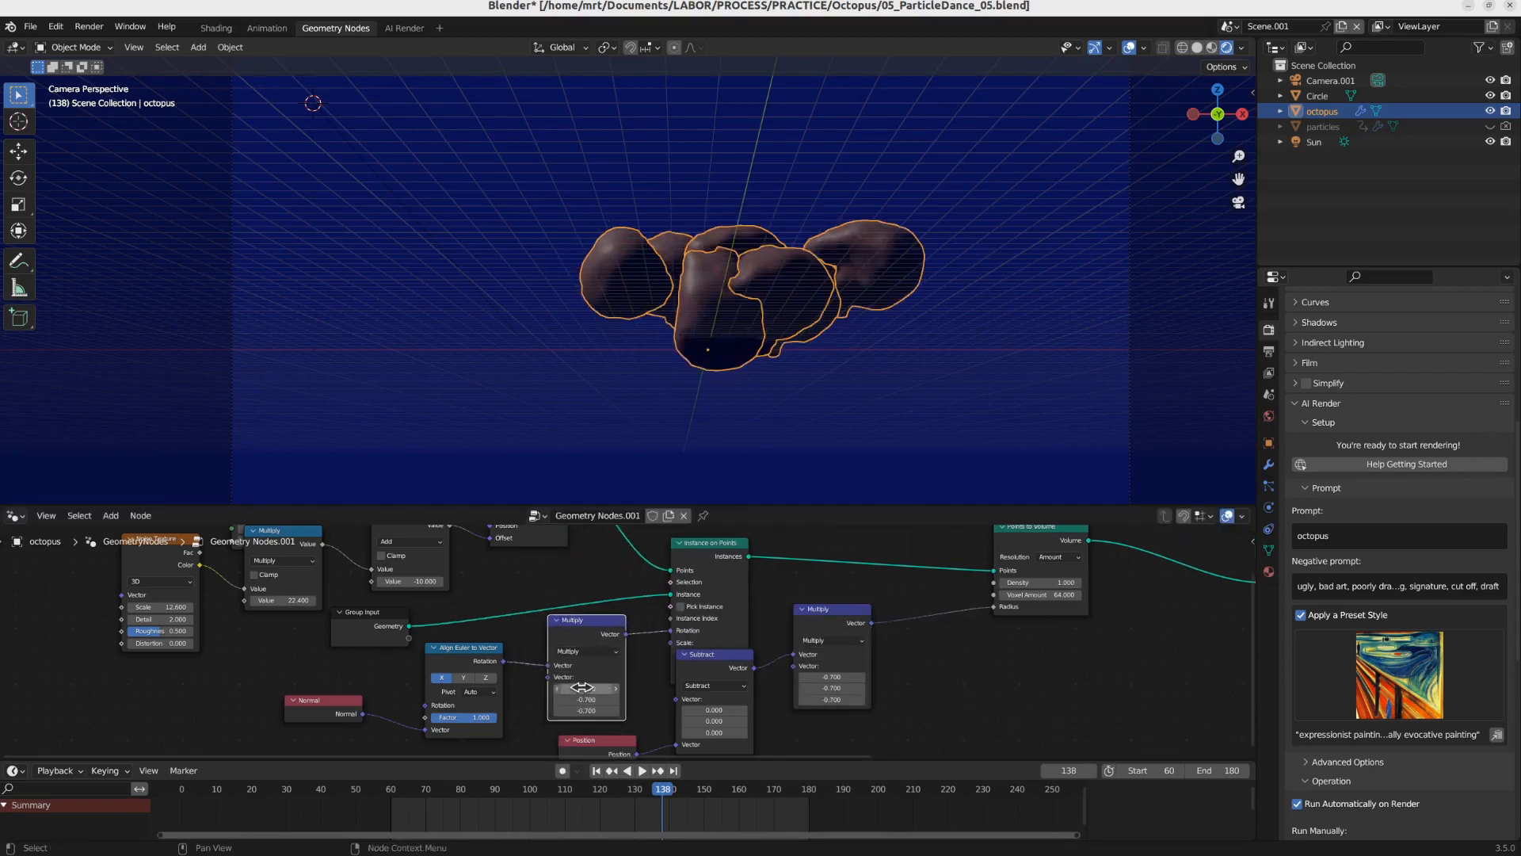
Step: Set the rotation Multiply node's vector to 0.8 on all three axes and play the animation to frame 158
drag(585, 688, 603, 721)
drag(602, 511, 603, 511)
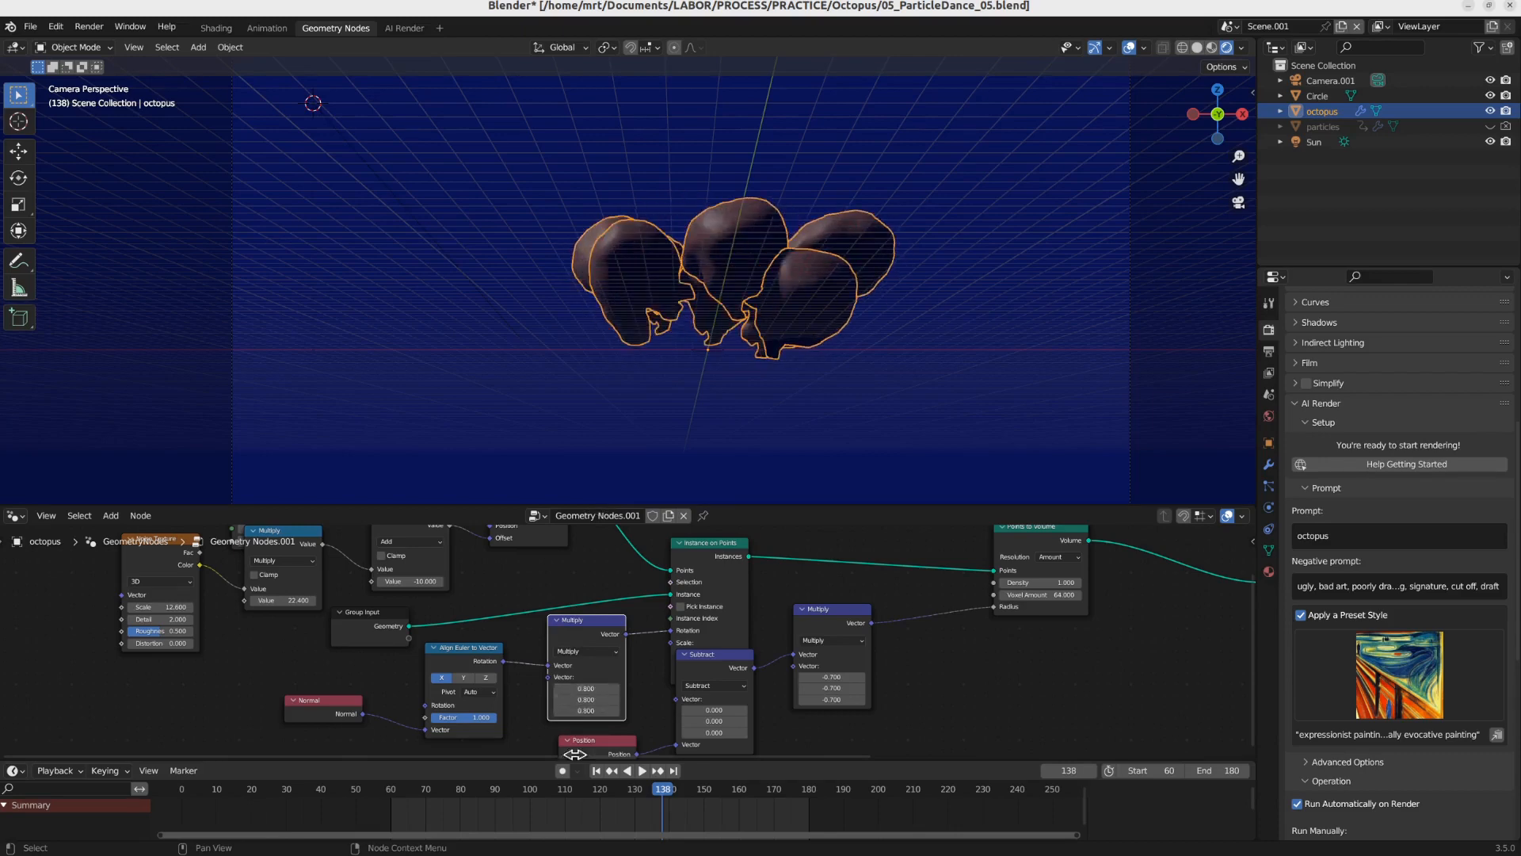
click(550, 795)
key(space)
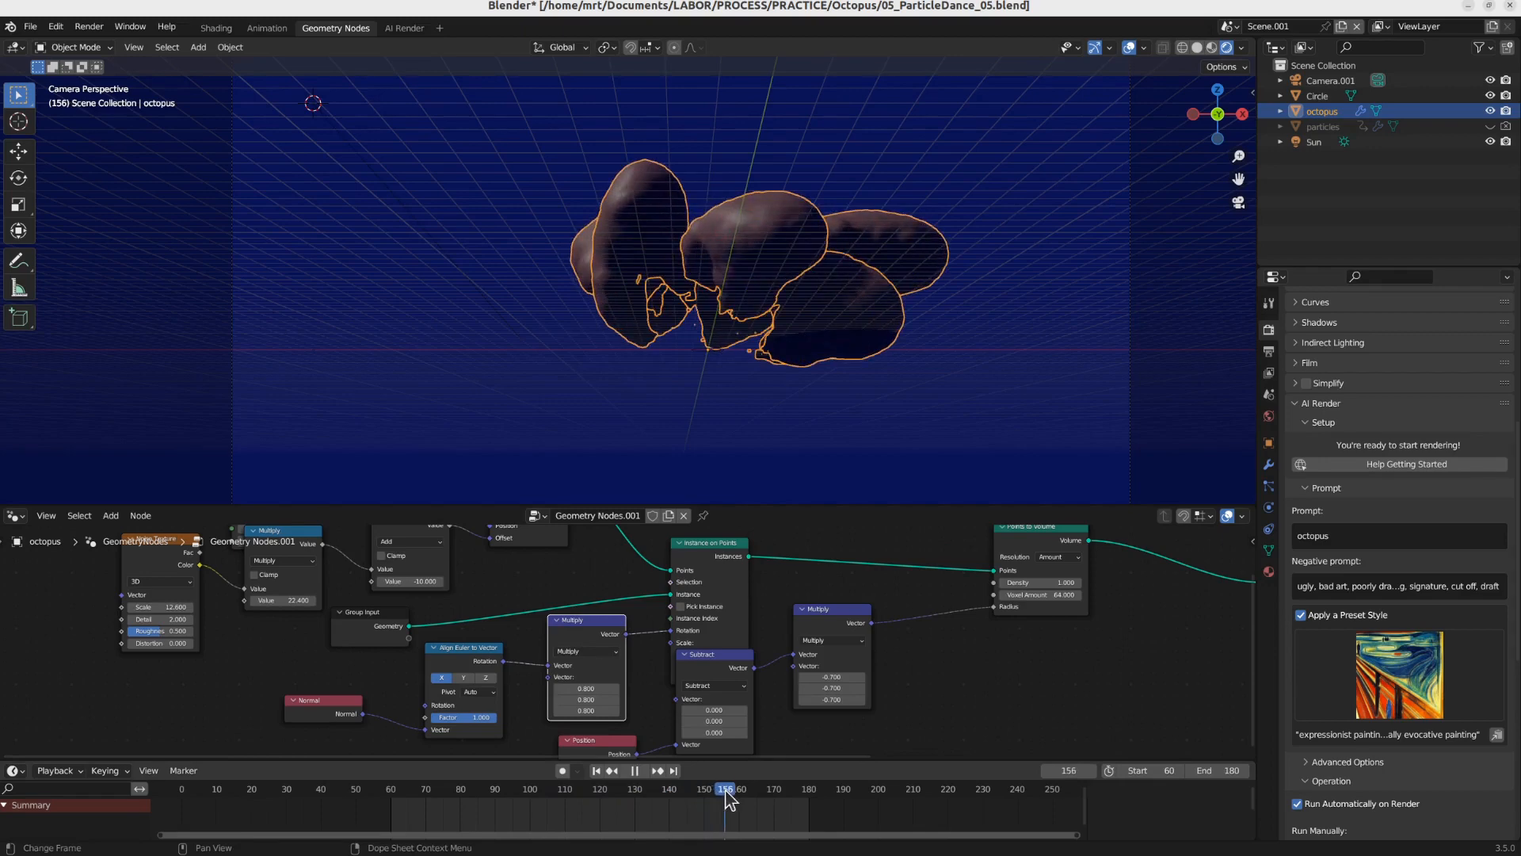
key(space)
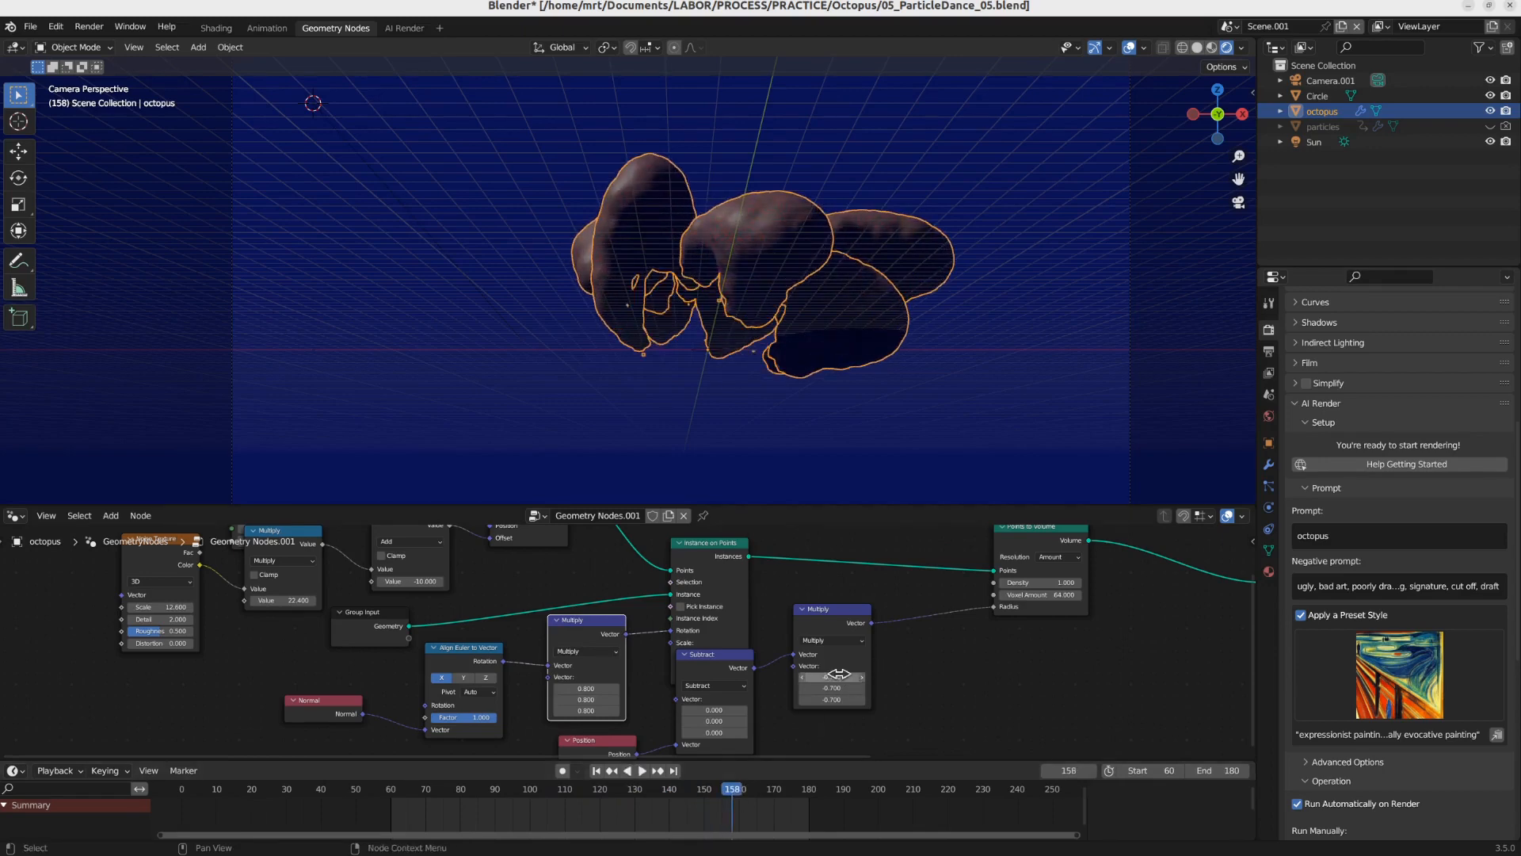
Step: Set the vector of the Multiply node feeding the Points to Volume Radius to -0.3 on all axes and play the animation to frame 154
drag(839, 673, 846, 493)
middle_drag(890, 282, 746, 330)
key(space)
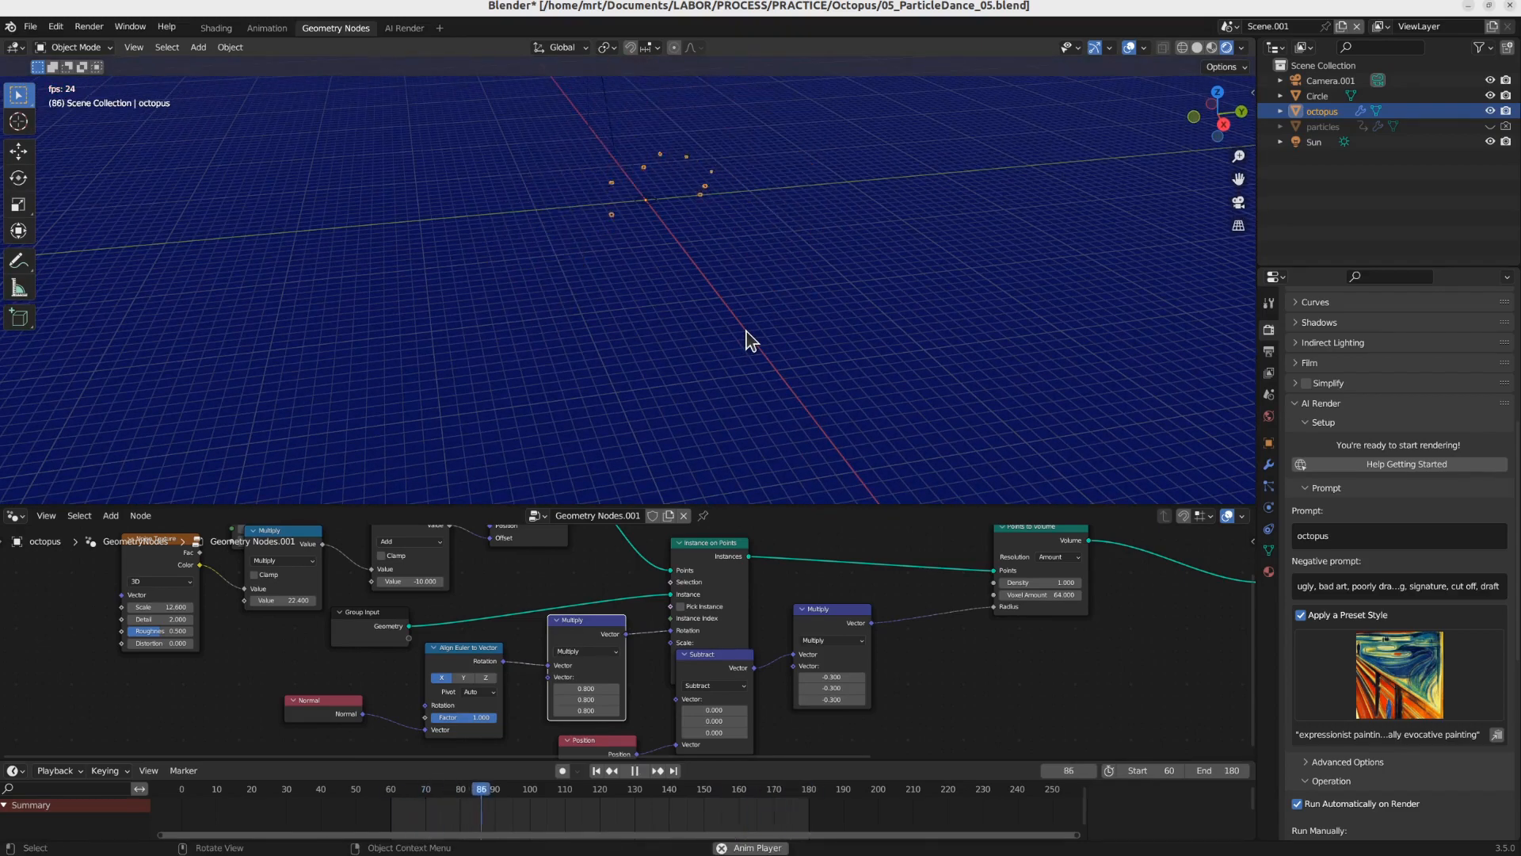
click(1322, 127)
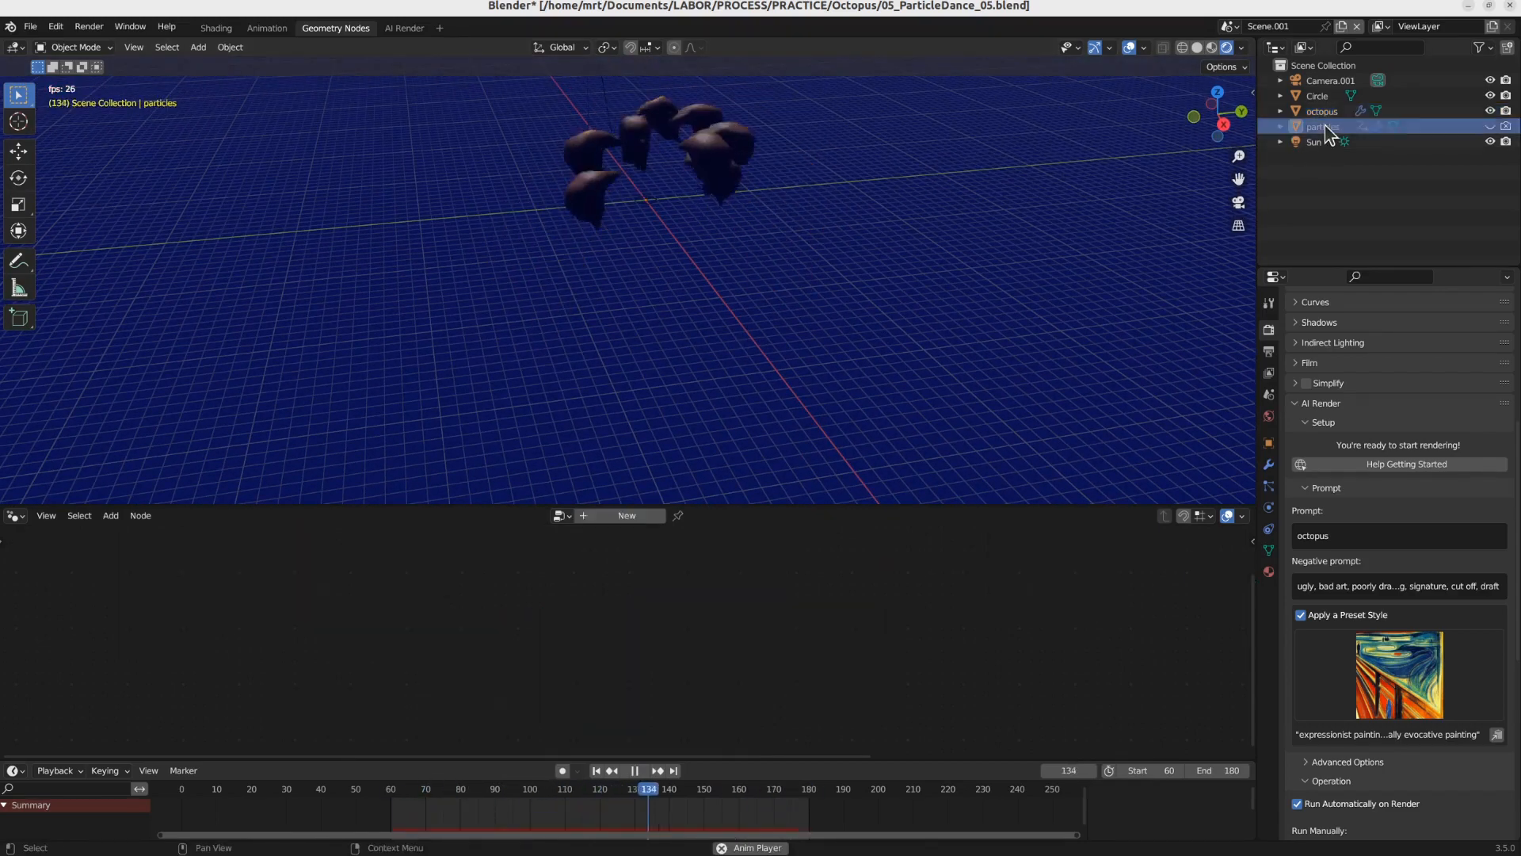
key(space)
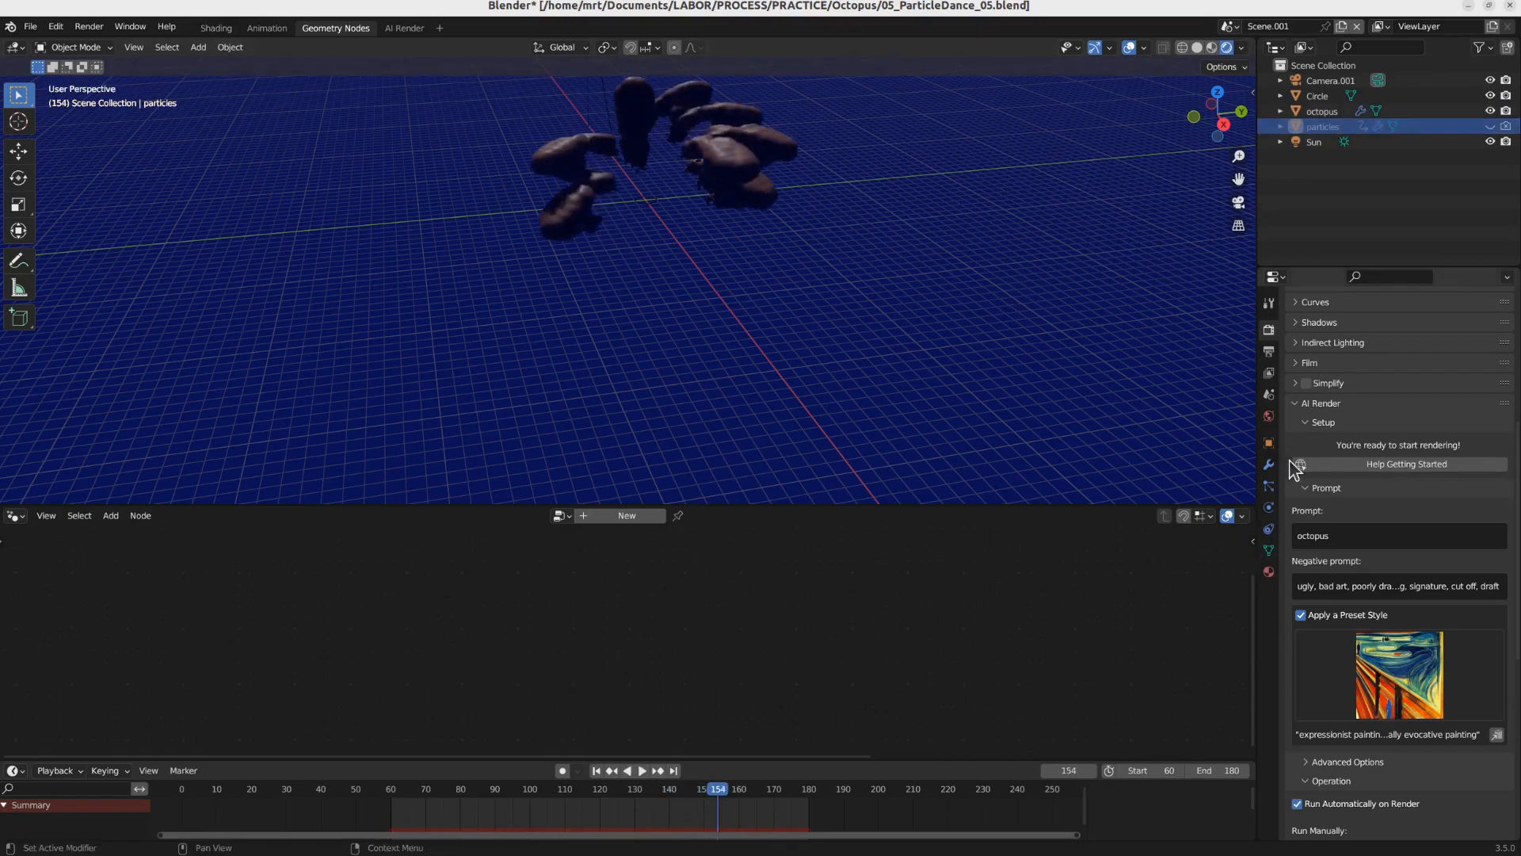
Step: Set the particles object's emission Frame Start to 1 and replay the animation, stopping at frame 176
click(1269, 486)
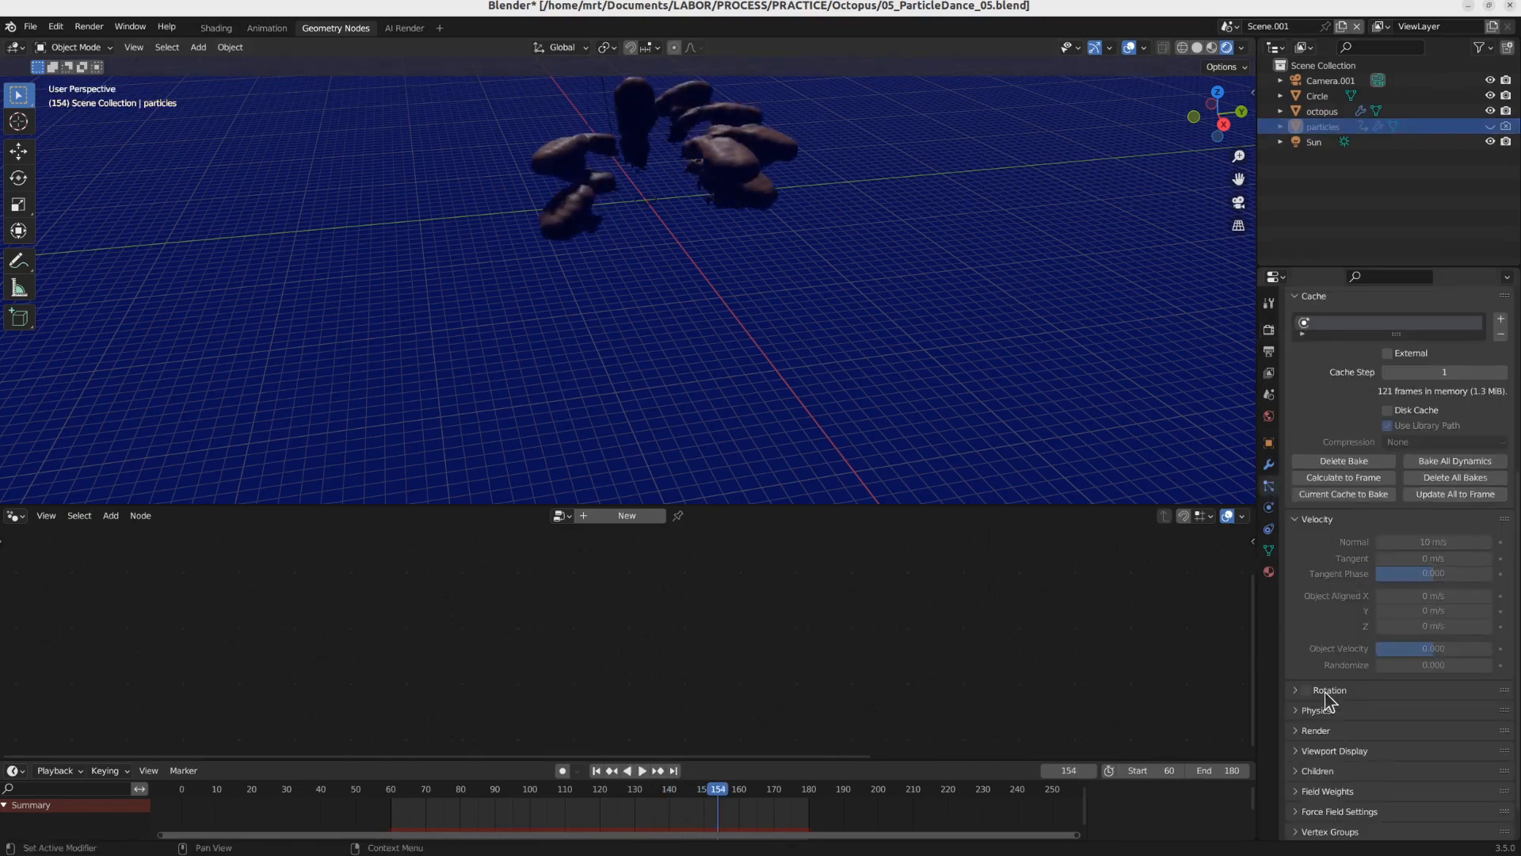
scroll(1377, 553, up, 7)
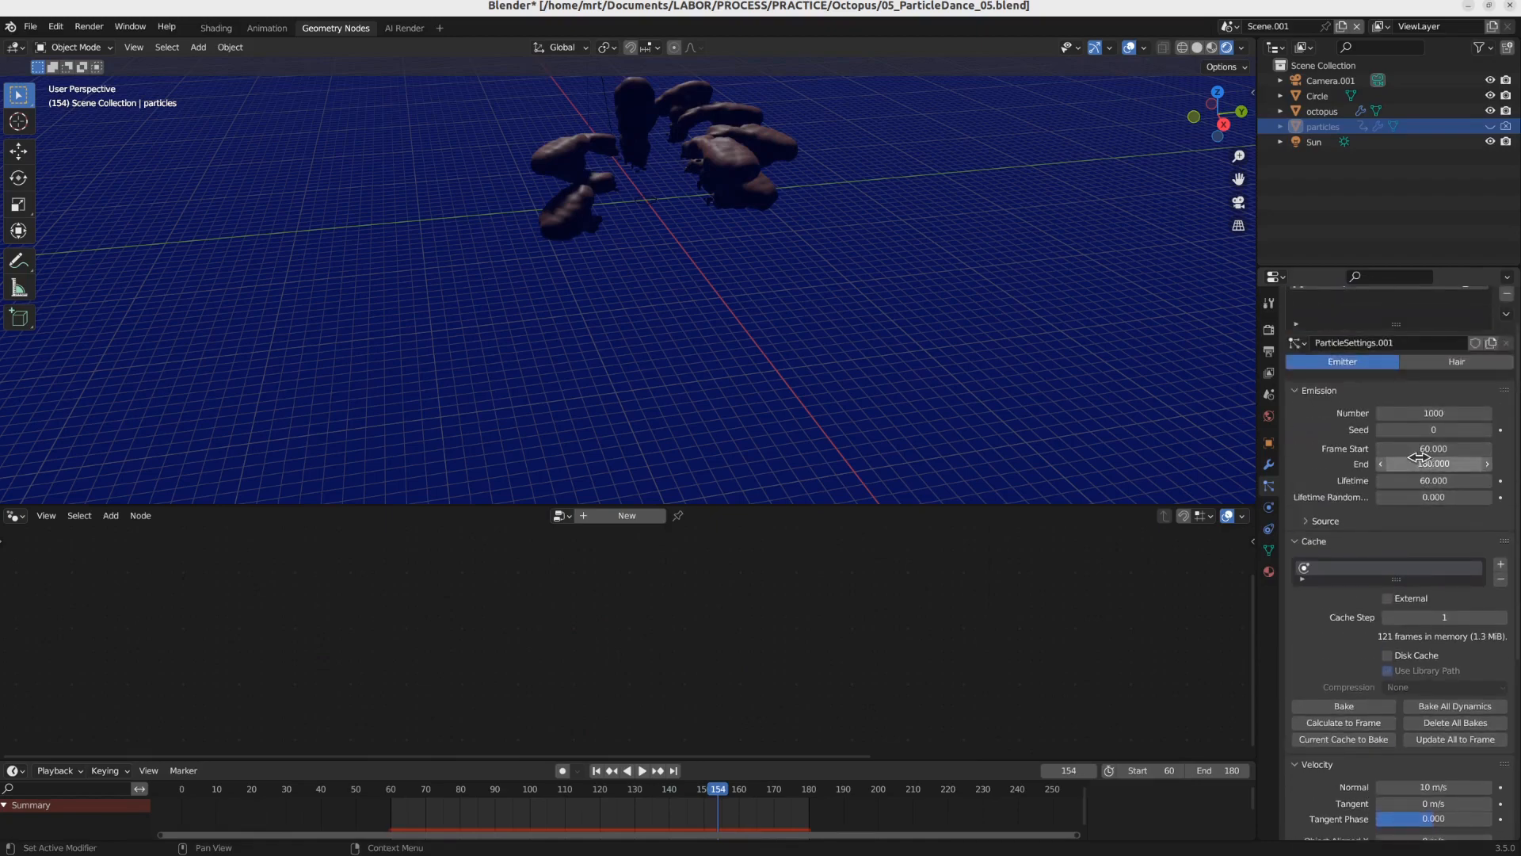
click(1430, 450)
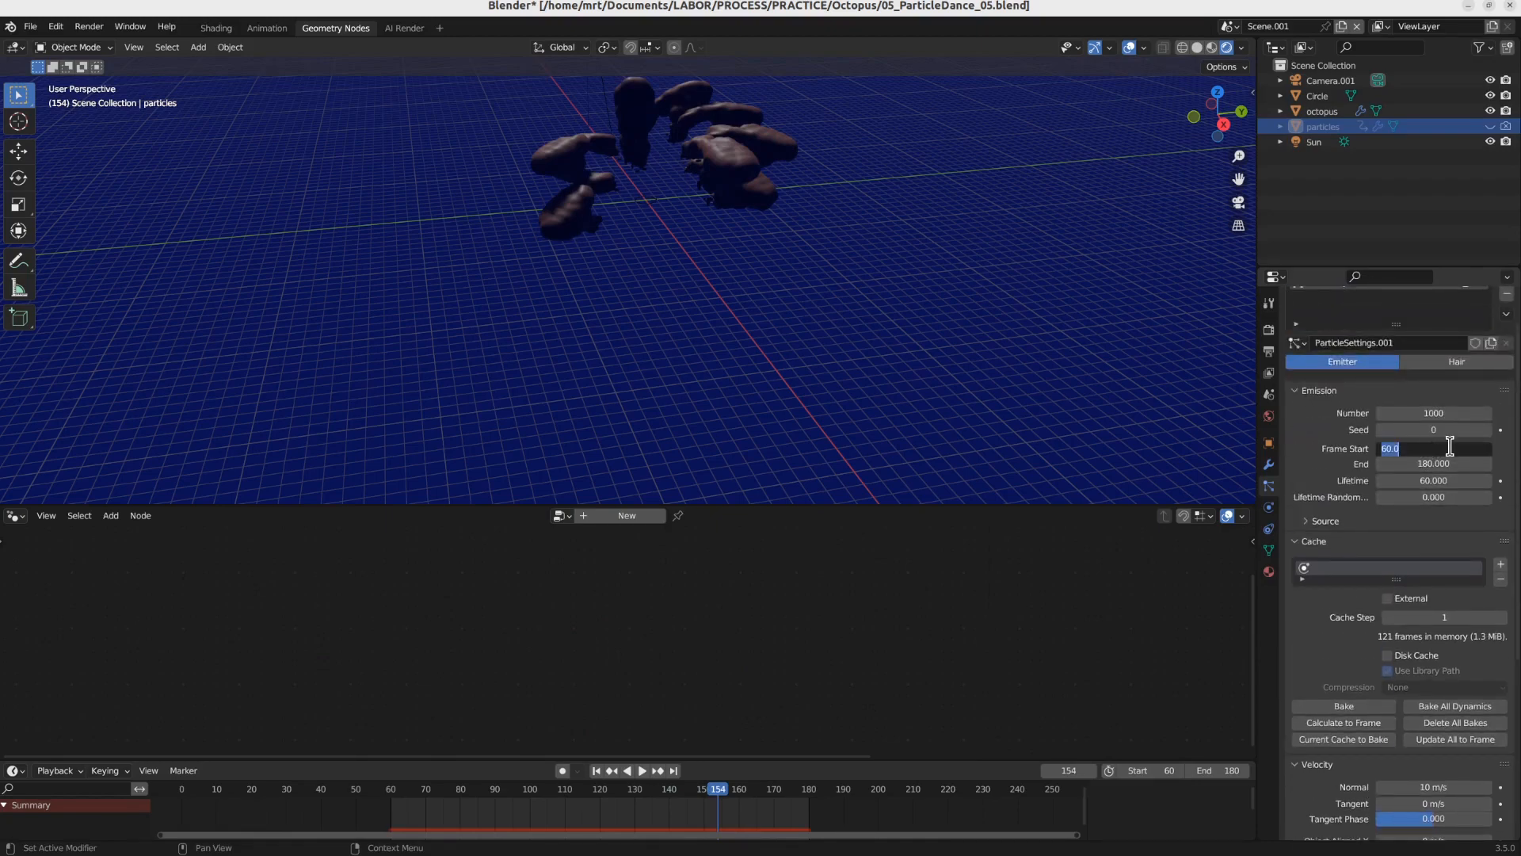
text(1)
key(Return)
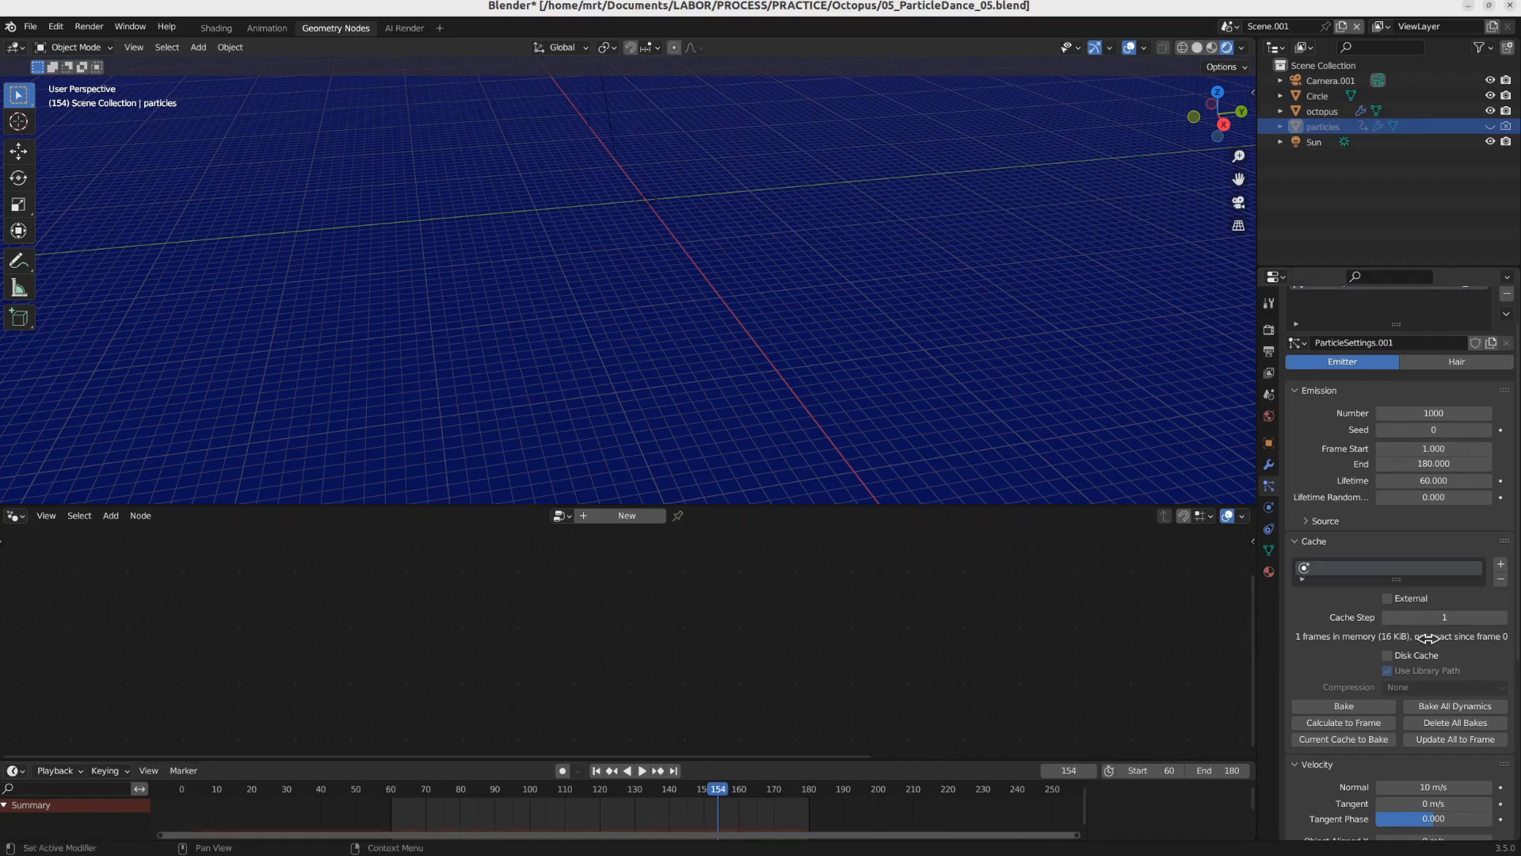
click(596, 770)
key(space)
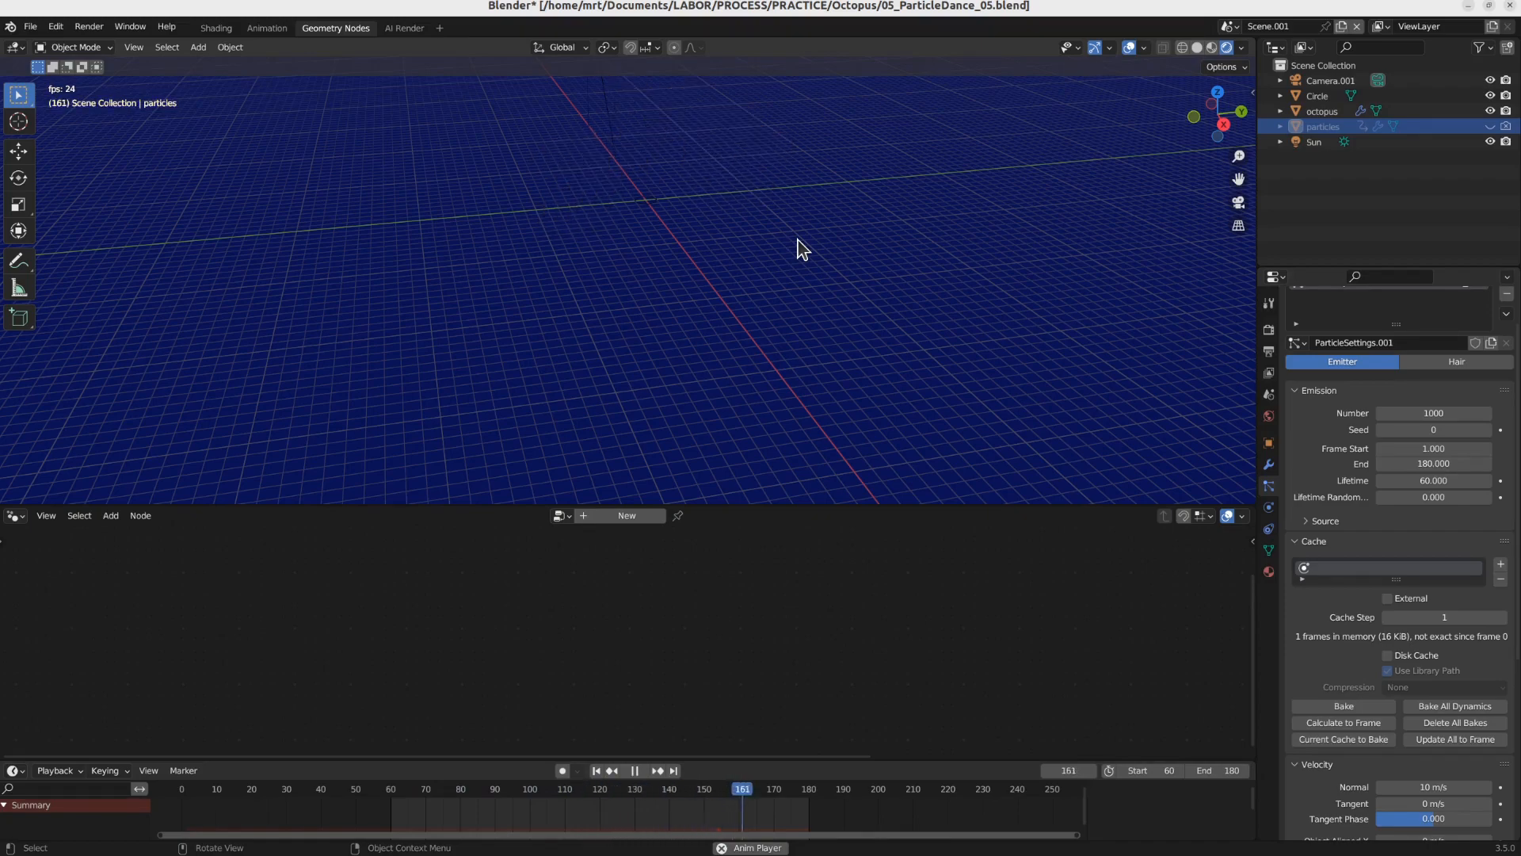
key(space)
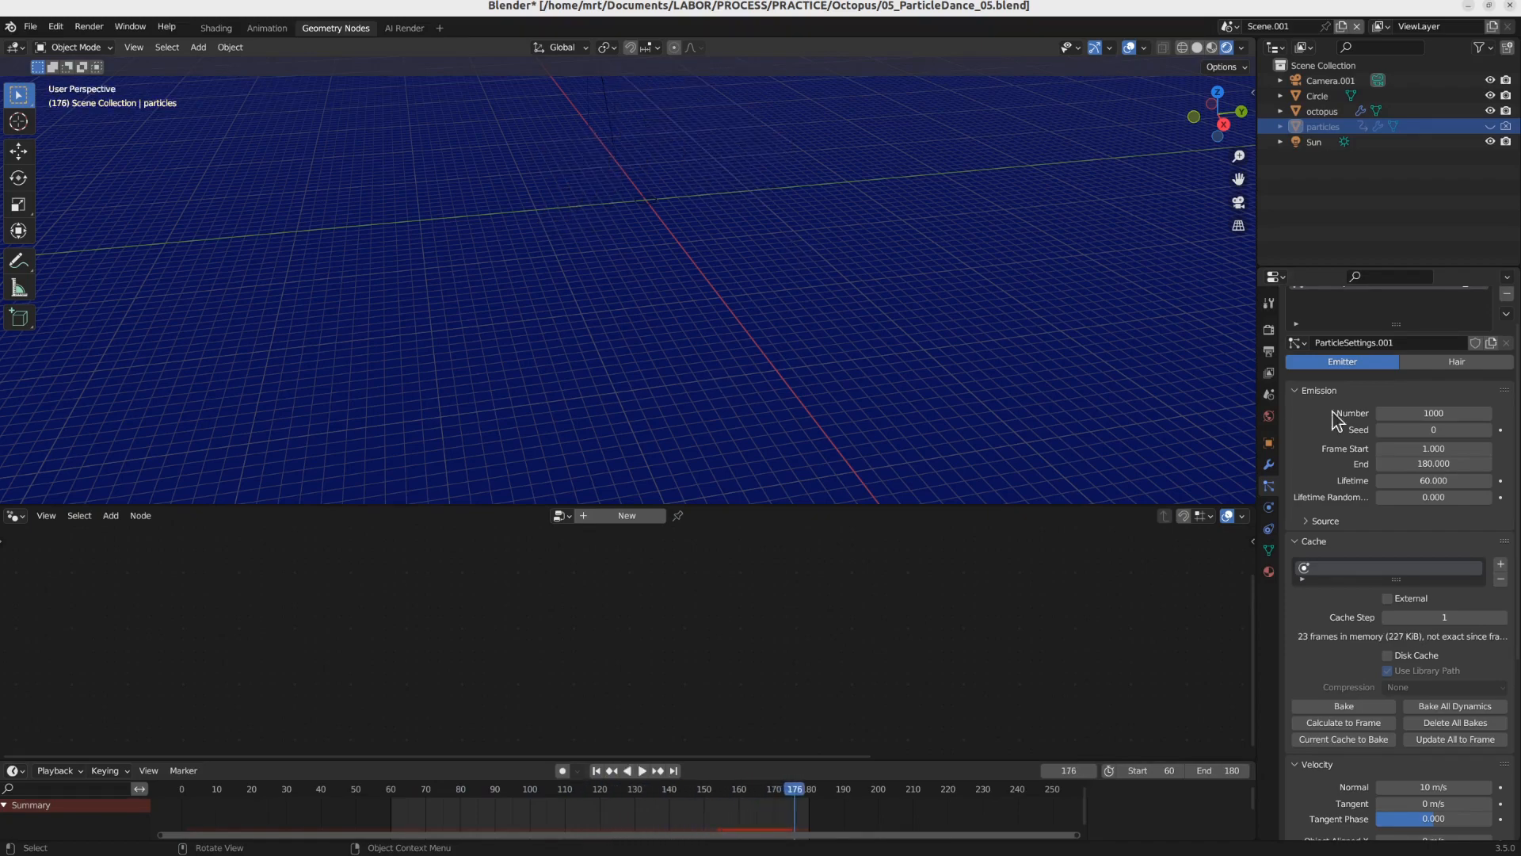
Step: Set the particle Lifetime to 100 and the emission Number to 2000
click(1440, 480)
key(Return)
click(1433, 413)
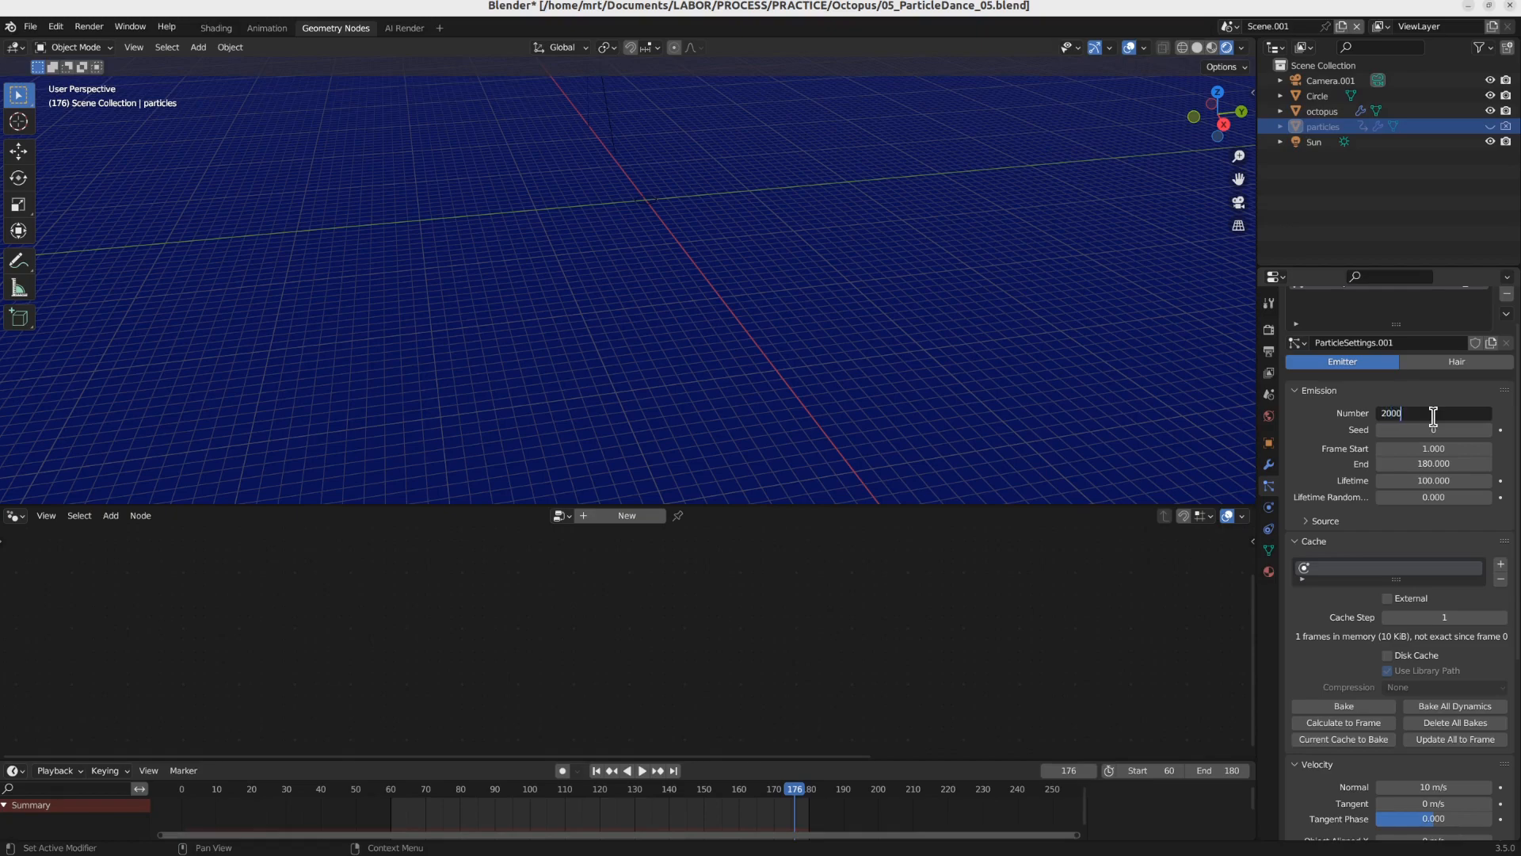
text(2000)
key(Return)
middle_drag(829, 248, 708, 324)
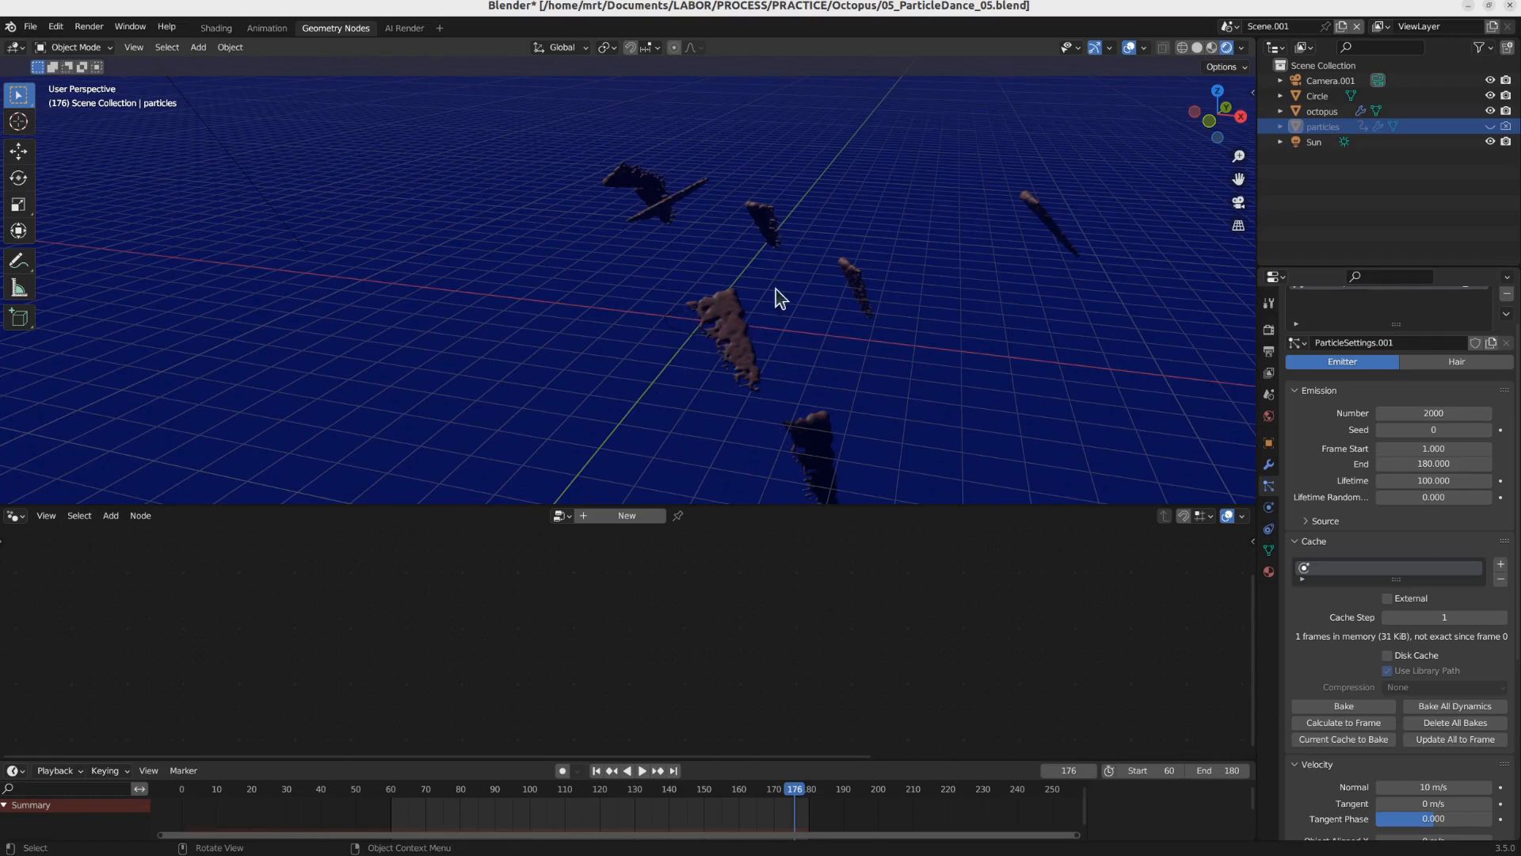
Step: Raise the particles object's emission Number to 5000 and scrub the timeline to frame 164
click(743, 334)
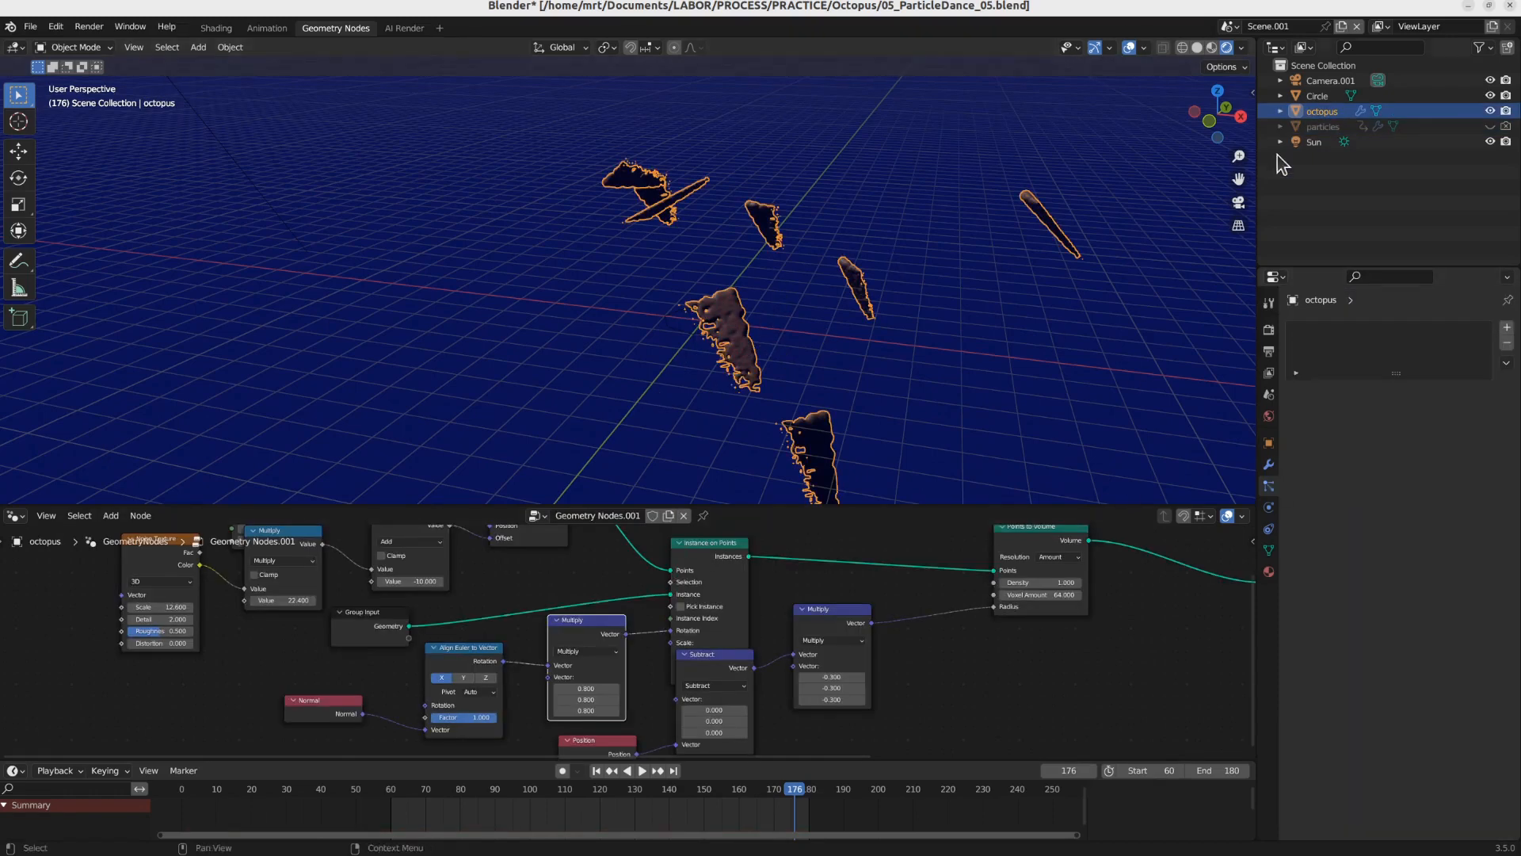
click(1322, 127)
click(1456, 461)
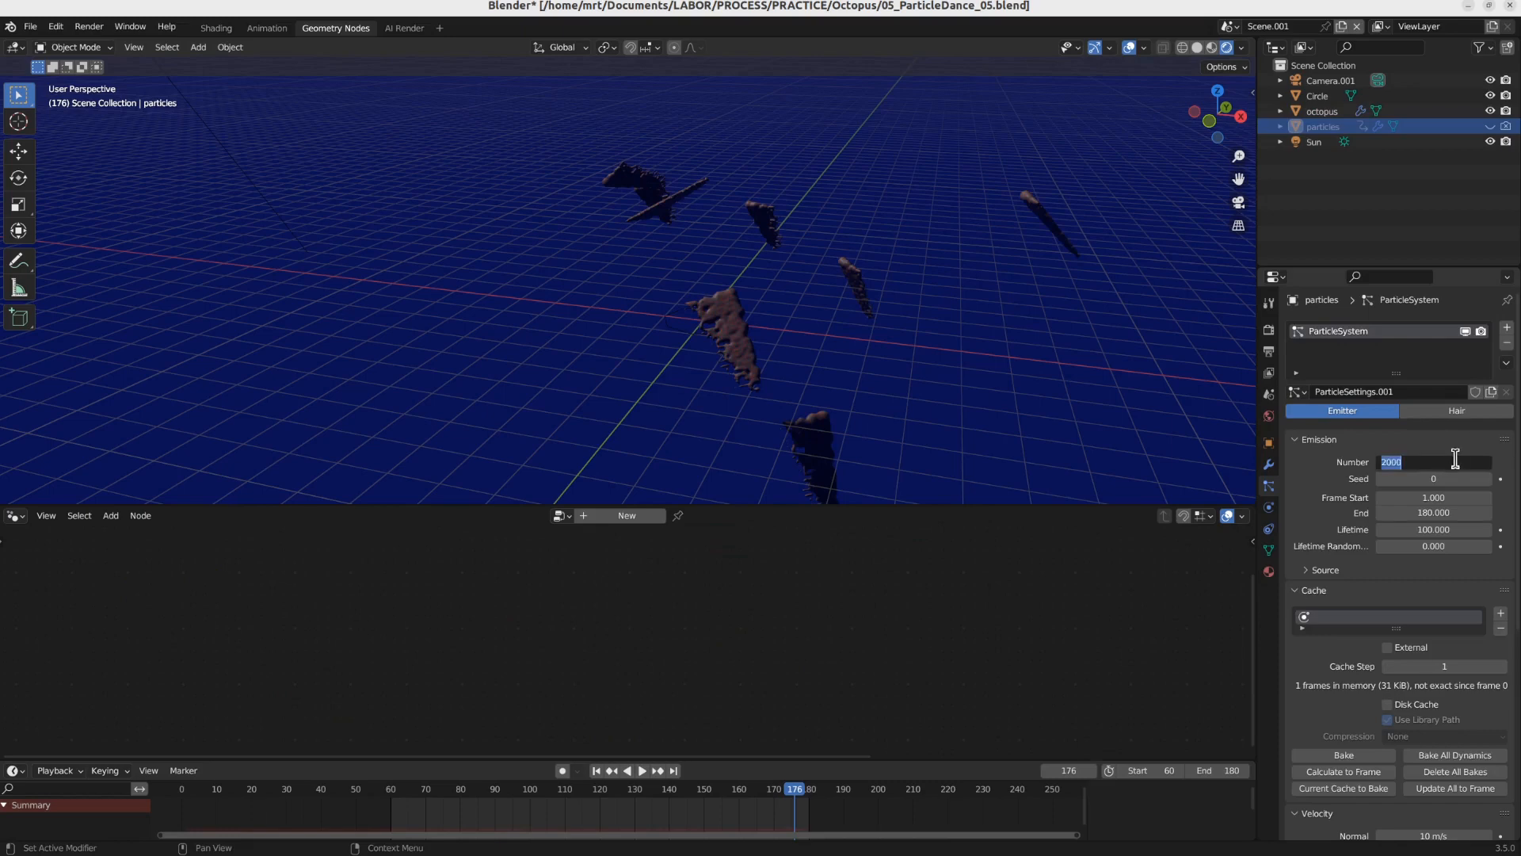
key(Return)
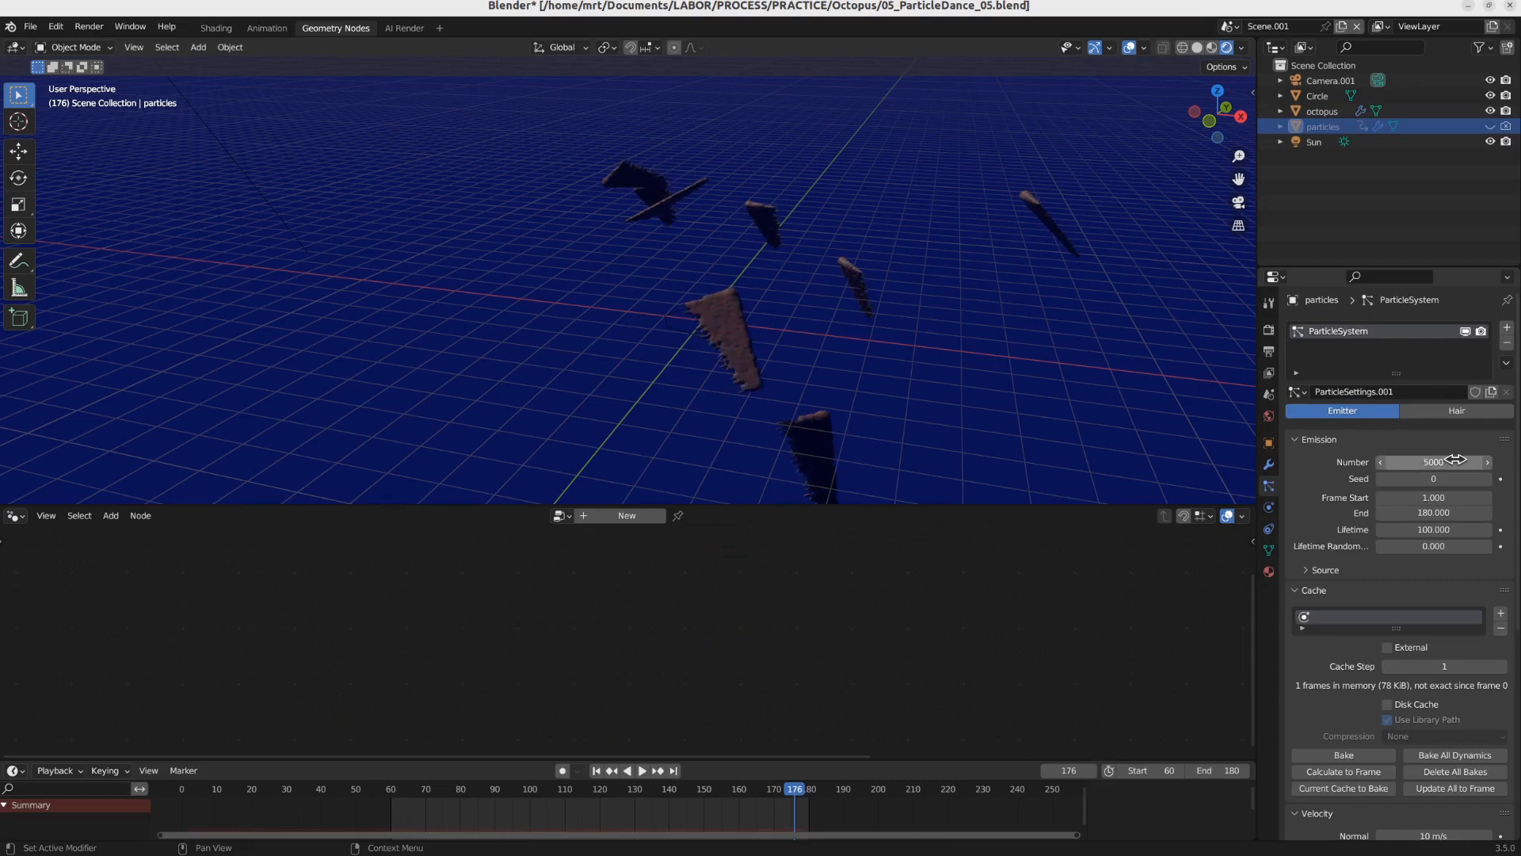
drag(460, 791, 753, 792)
Step: Select the octopus and set its rotation Multiply node's vector to 1.2 on all three axes
click(794, 336)
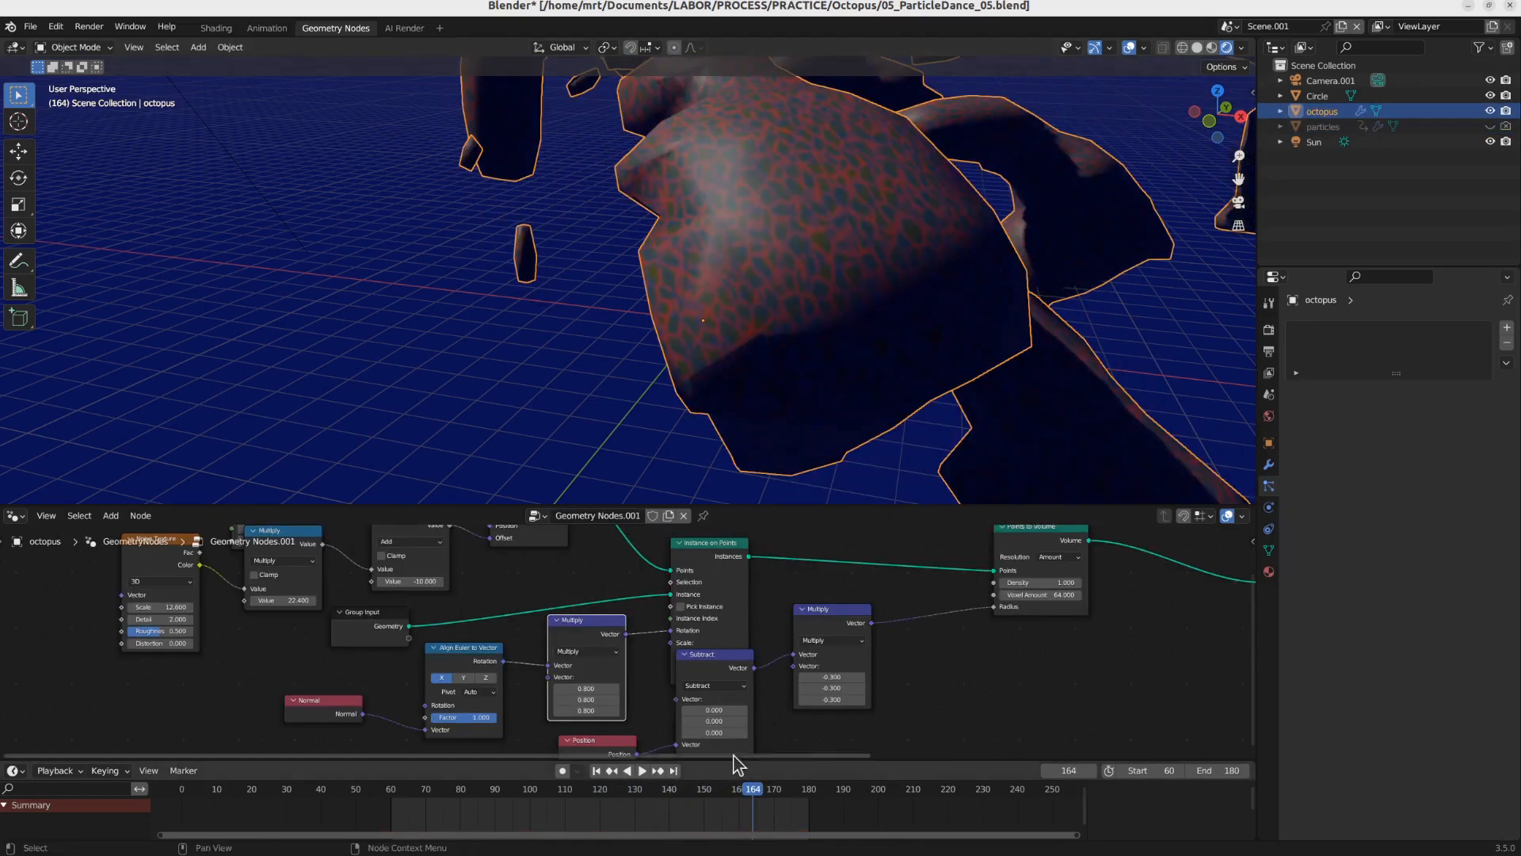
scroll(782, 694, up, 1)
middle_drag(905, 611, 778, 664)
middle_drag(490, 757, 477, 727)
drag(450, 704, 452, 730)
drag(829, 526, 906, 641)
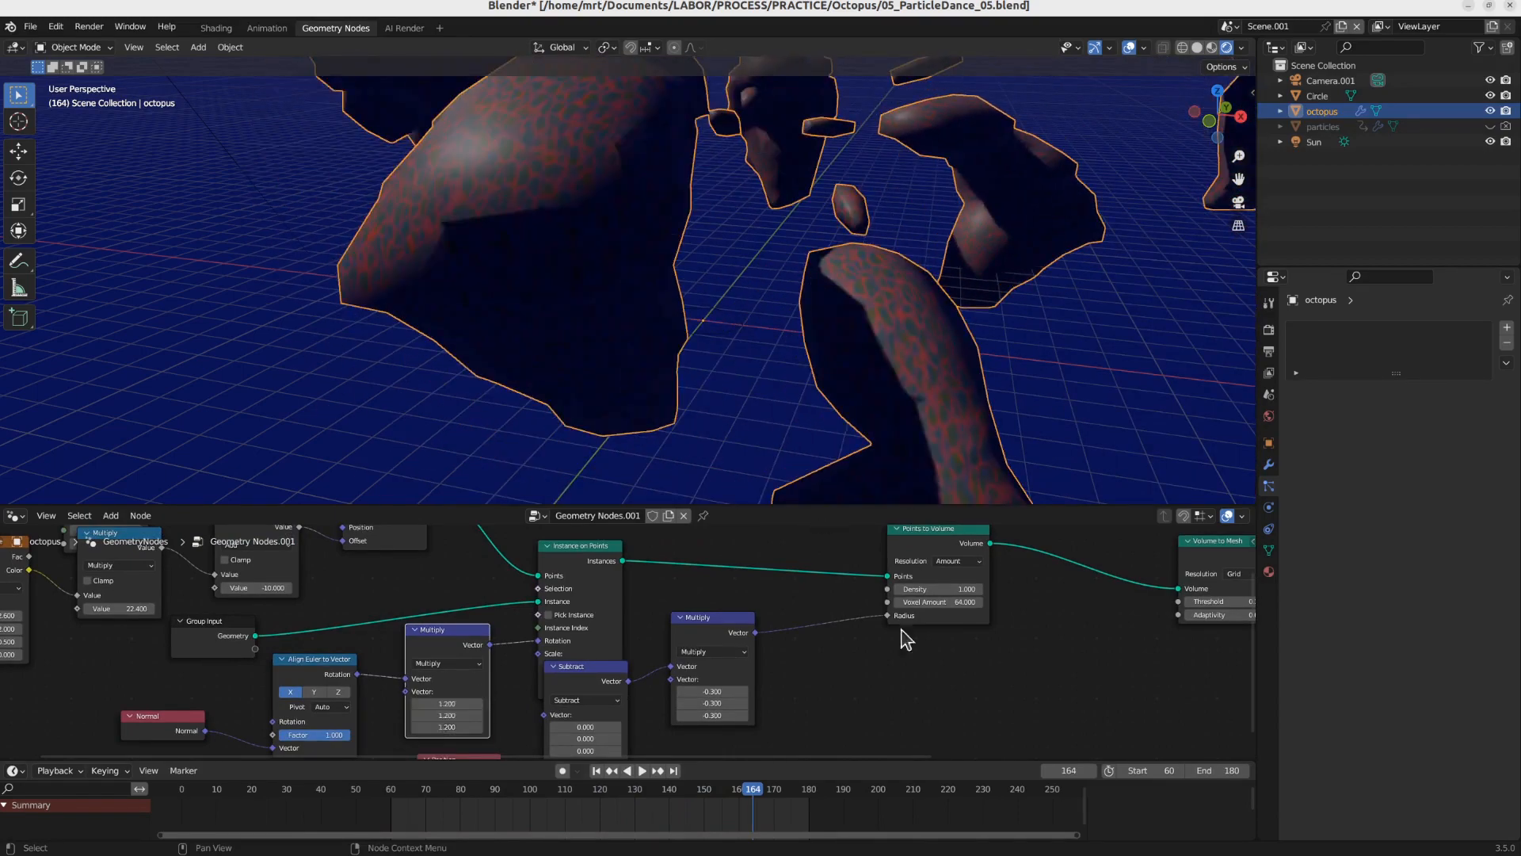
Step: Set the Points to Volume Density to 1.8 and the Subtract node's vector to -0.2 on all axes
drag(949, 591, 981, 591)
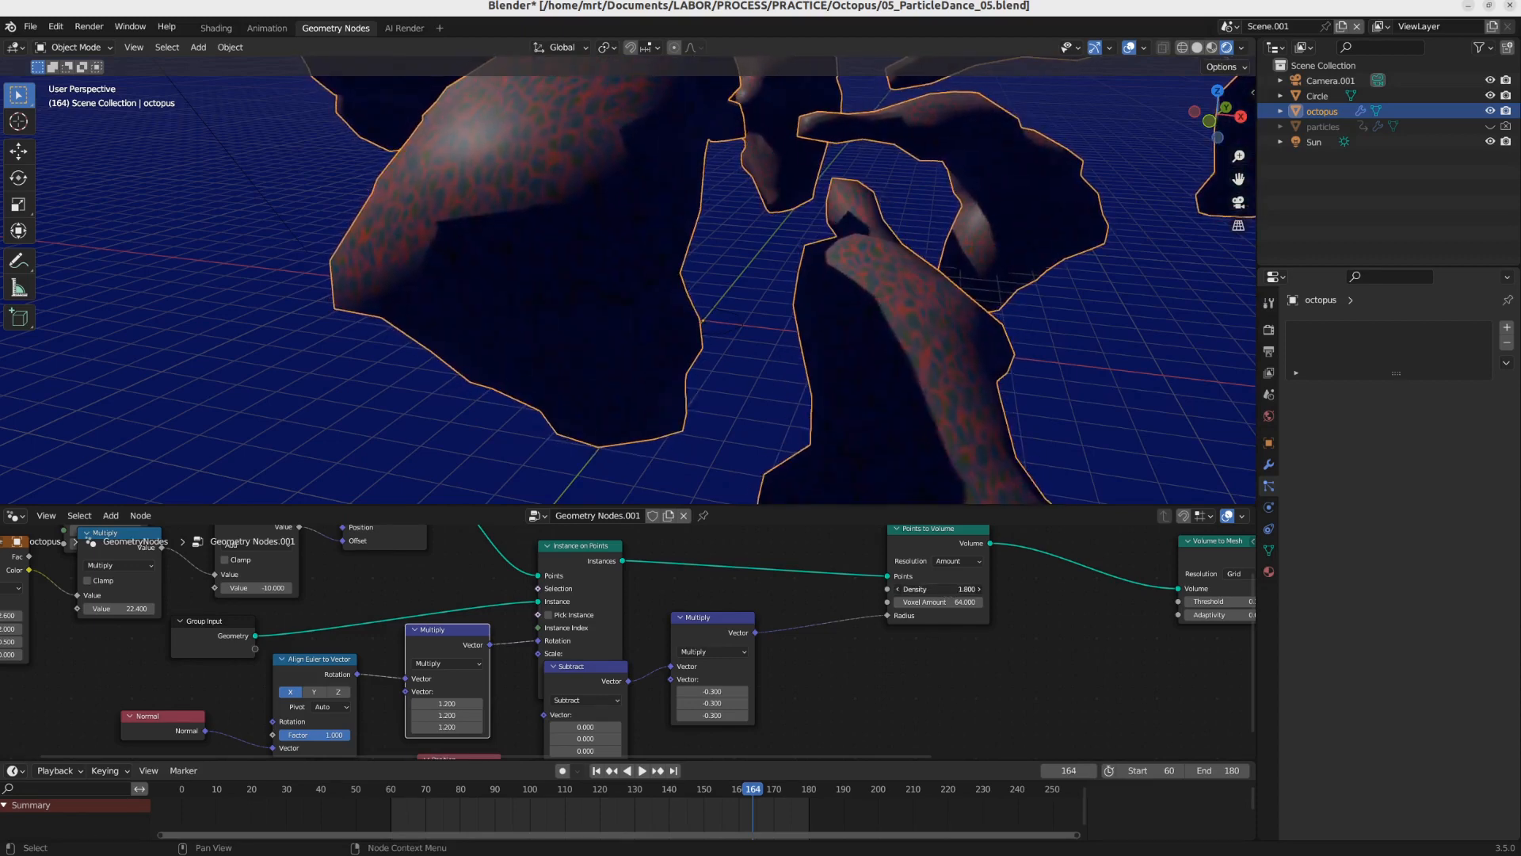
middle_drag(894, 690, 860, 655)
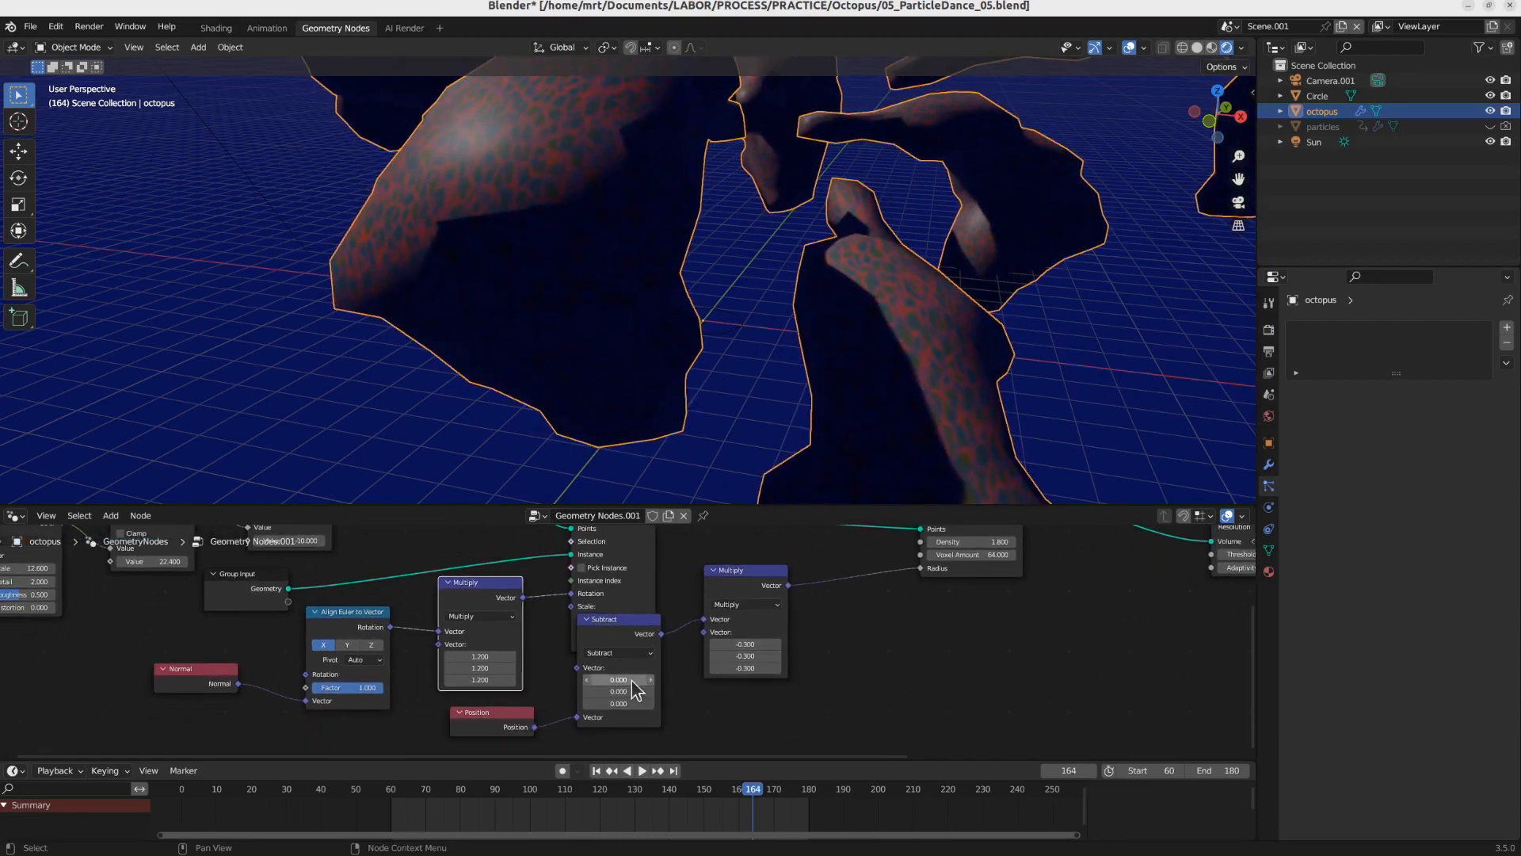
mouse_move(631, 680)
mouse_down()
mouse_move(673, 680)
mouse_move(618, 680)
mouse_up()
middle_drag(1006, 663, 835, 690)
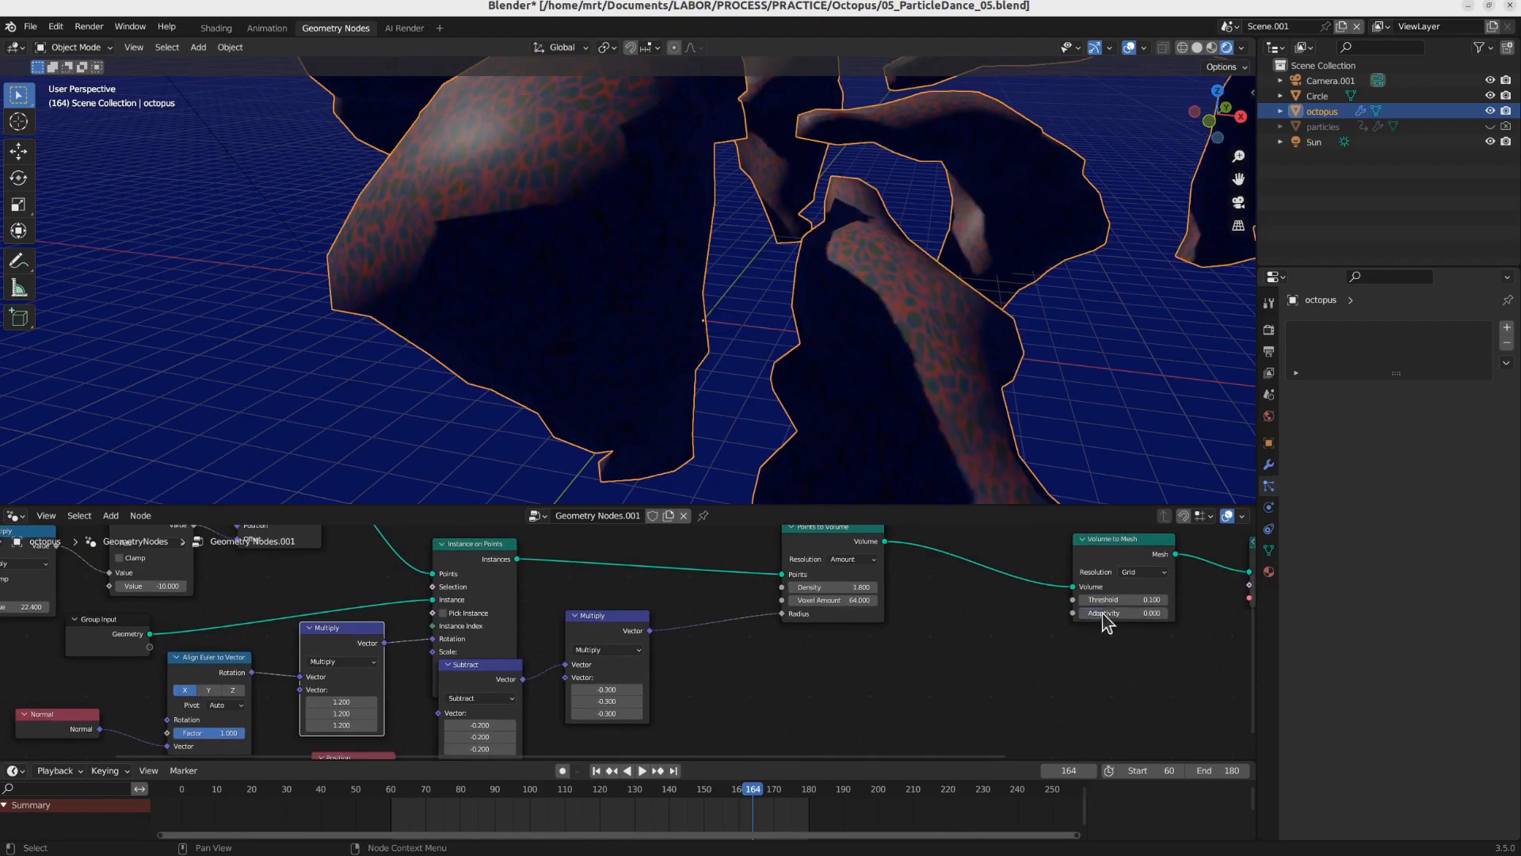
Step: Set the Volume to Mesh Threshold to 0.3 and the Points to Volume Density to 2.5
mouse_move(1121, 599)
mouse_down()
mouse_move(1194, 599)
mouse_move(1137, 599)
mouse_up()
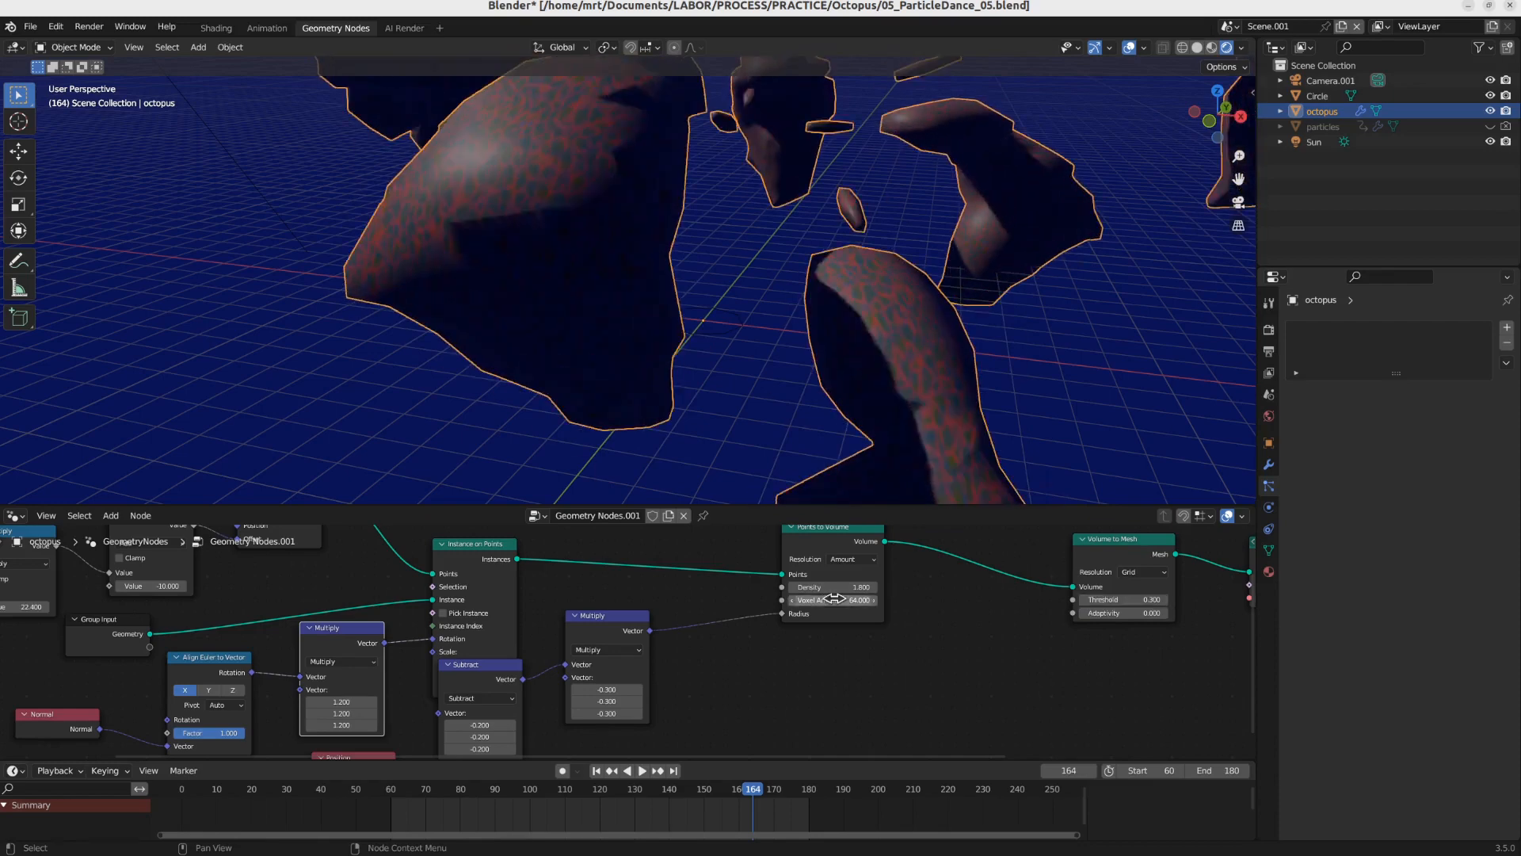
drag(835, 591, 863, 592)
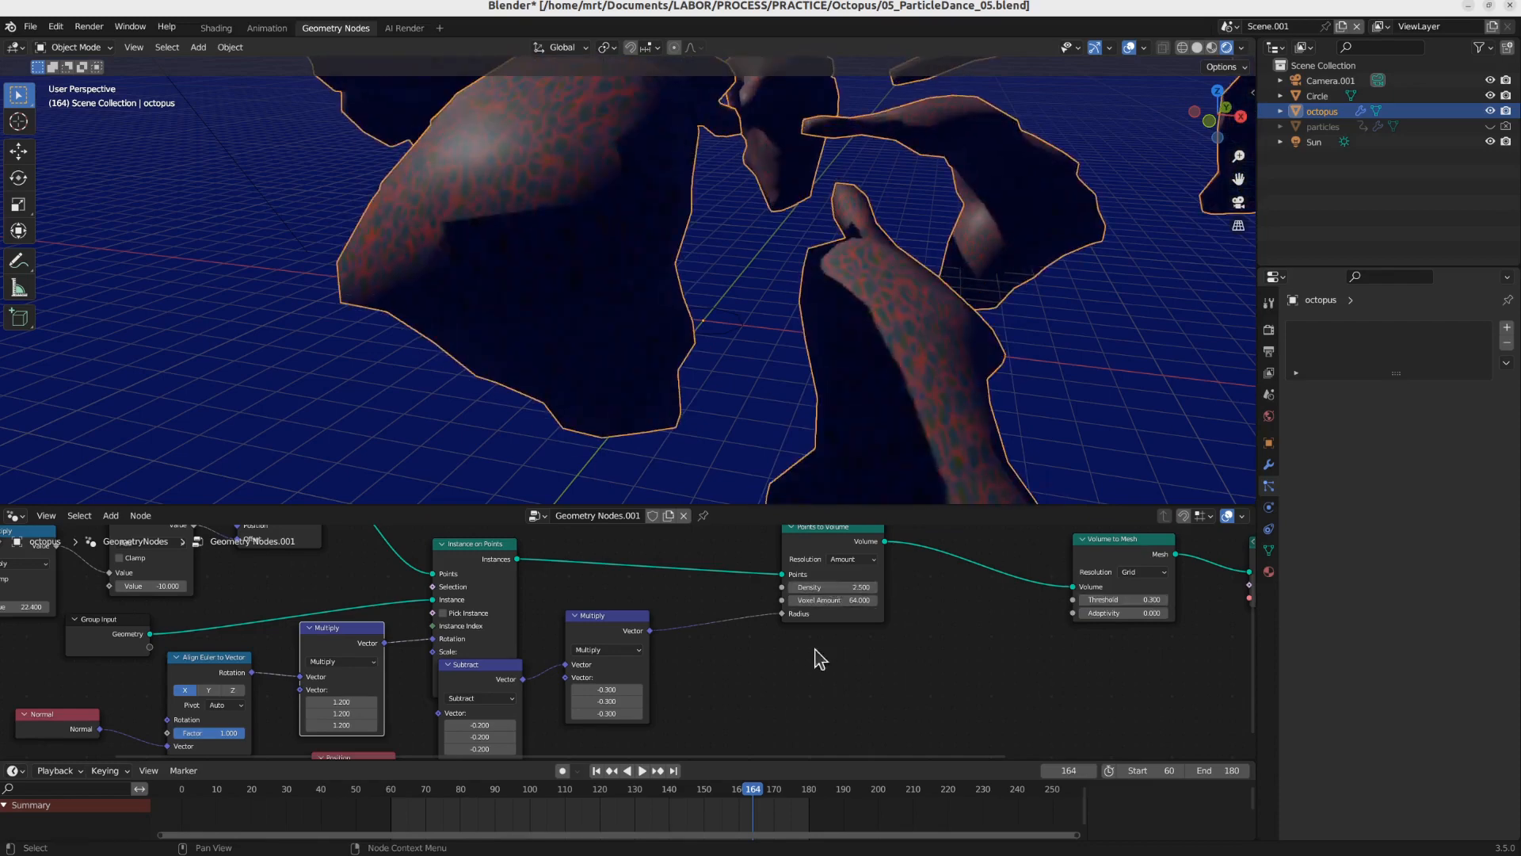
scroll(851, 659, down, 2)
scroll(953, 250, down, 5)
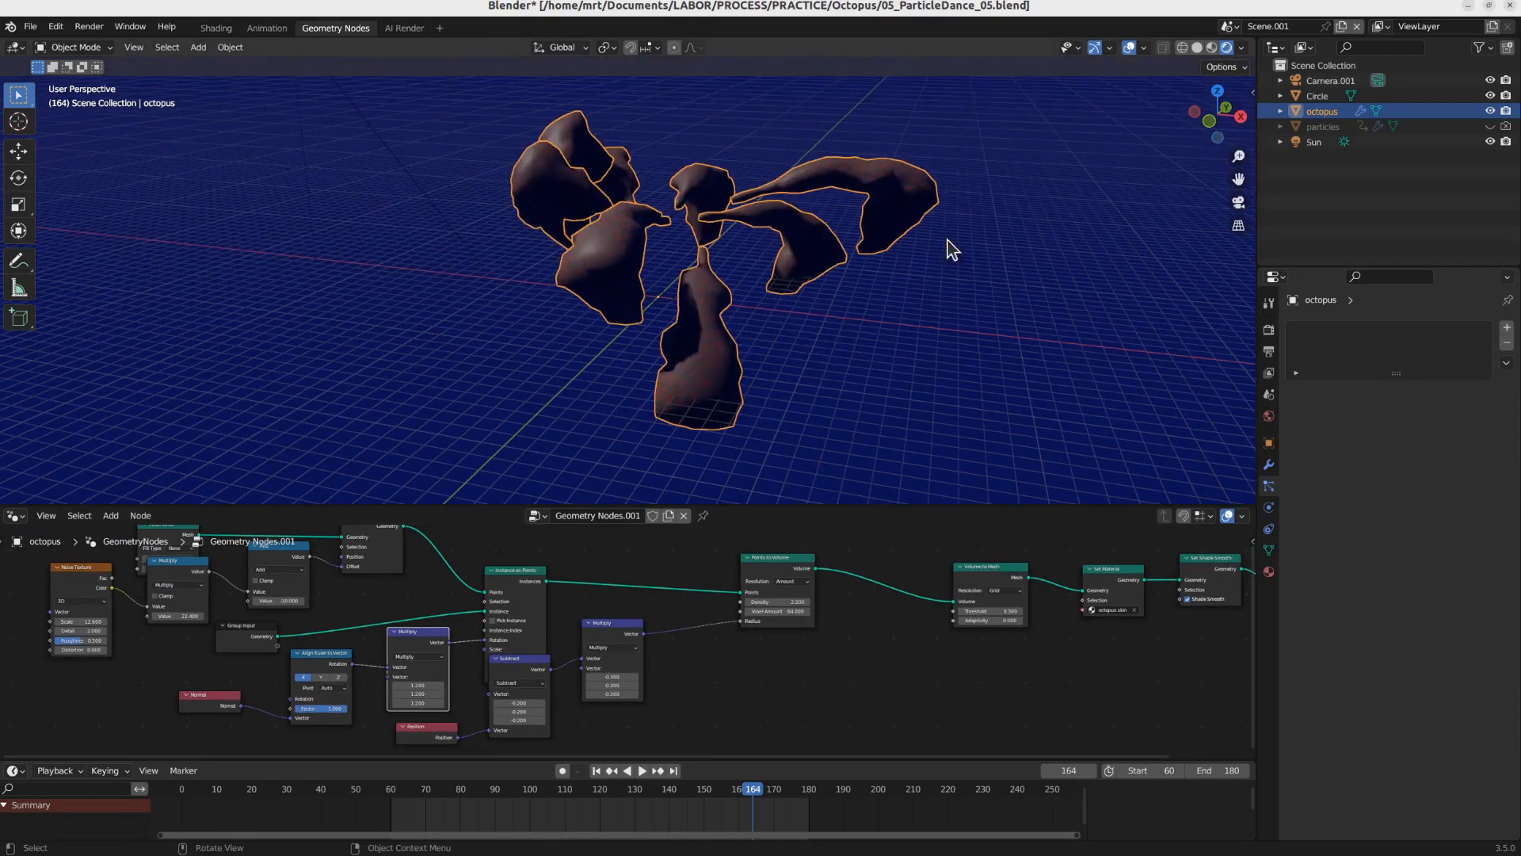
Step: Look through the scene camera and play the octopus animation, stopping at frame 118
key(KP_0)
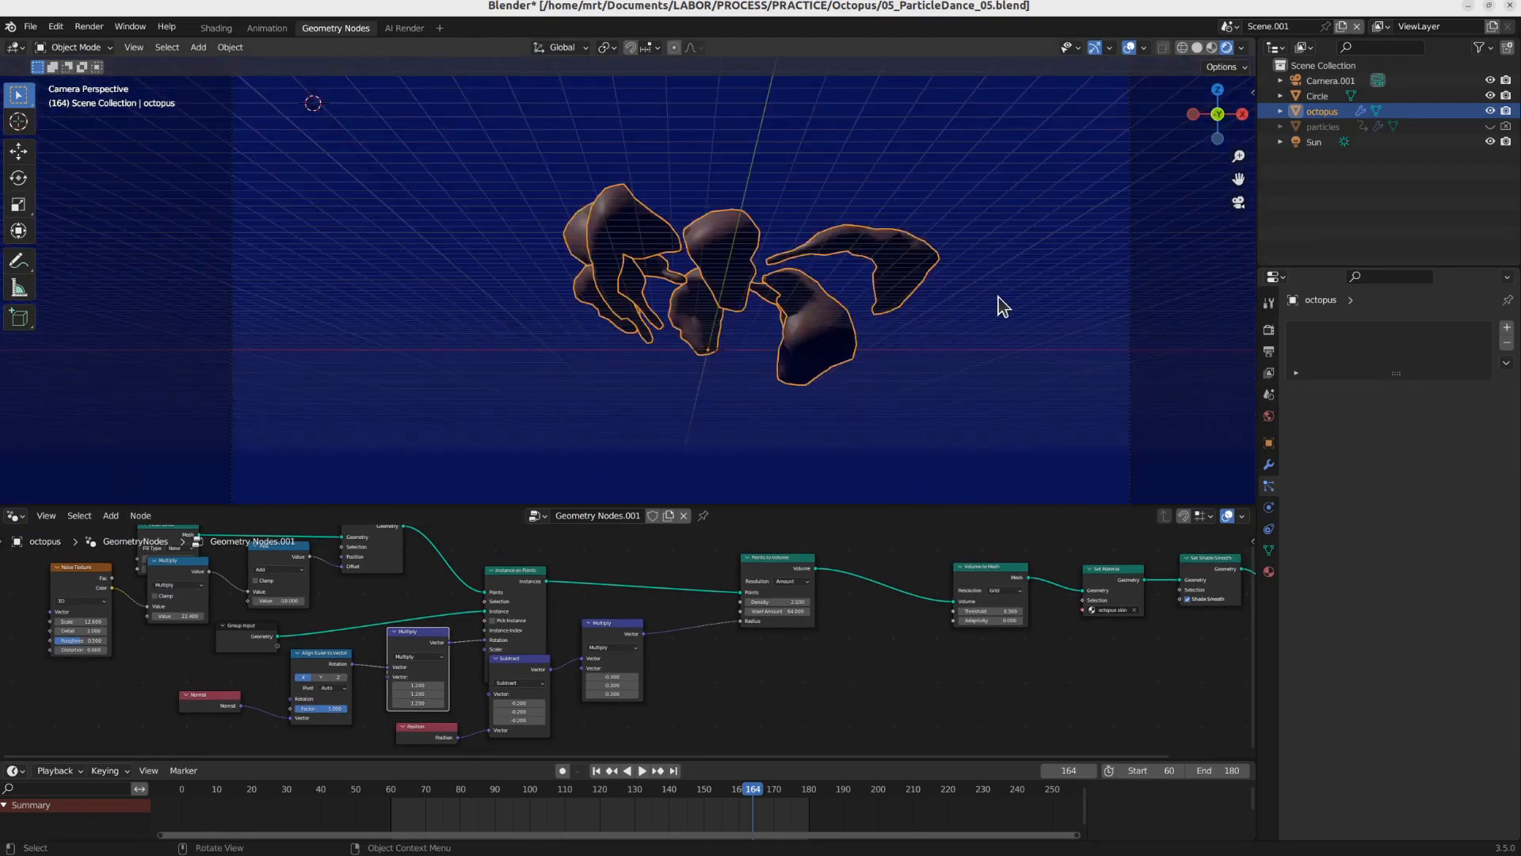
key(space)
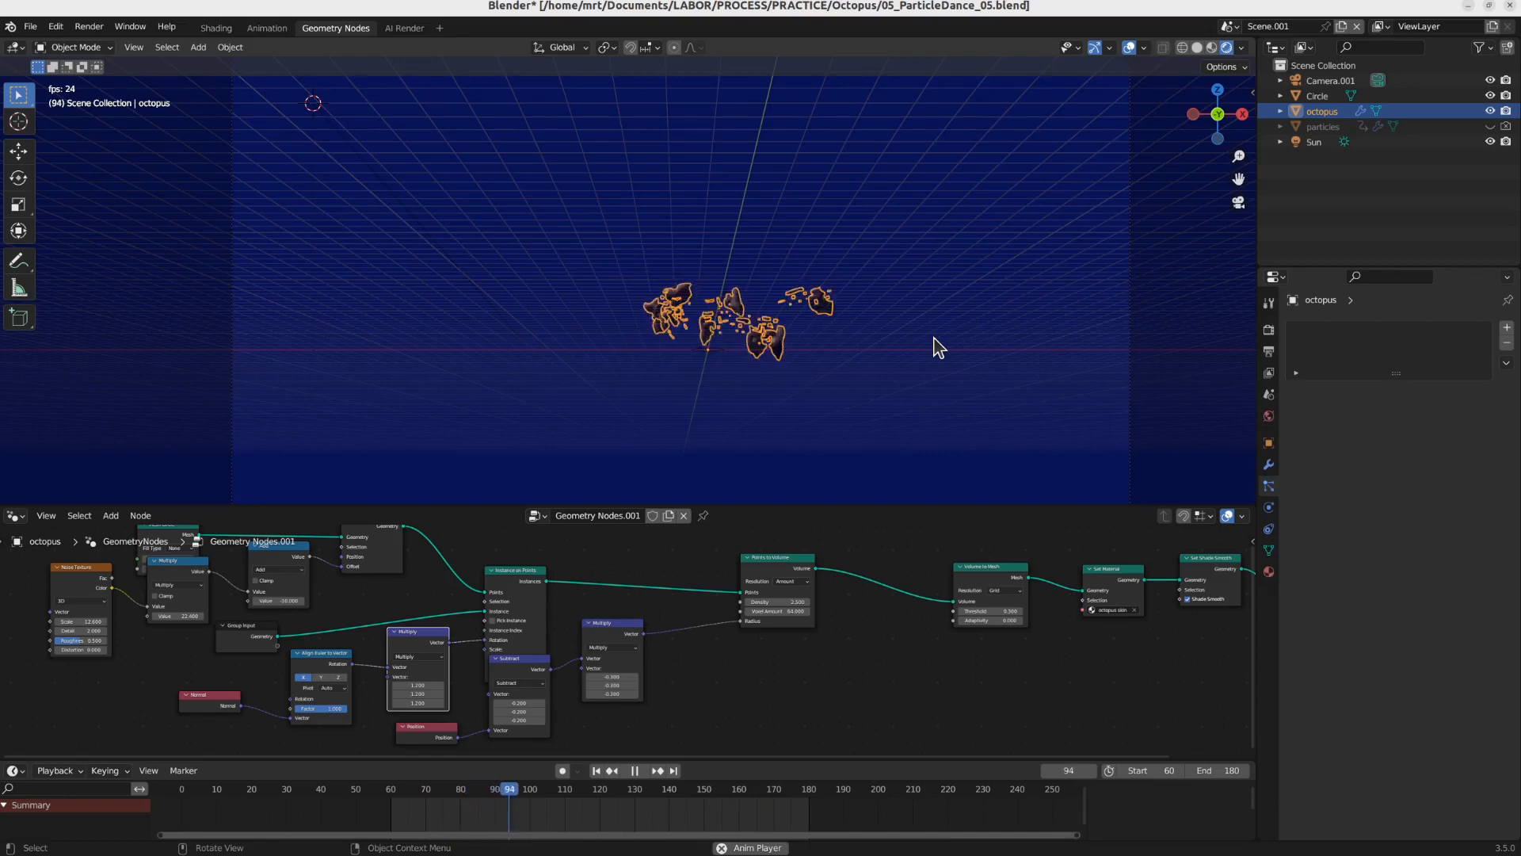
key(space)
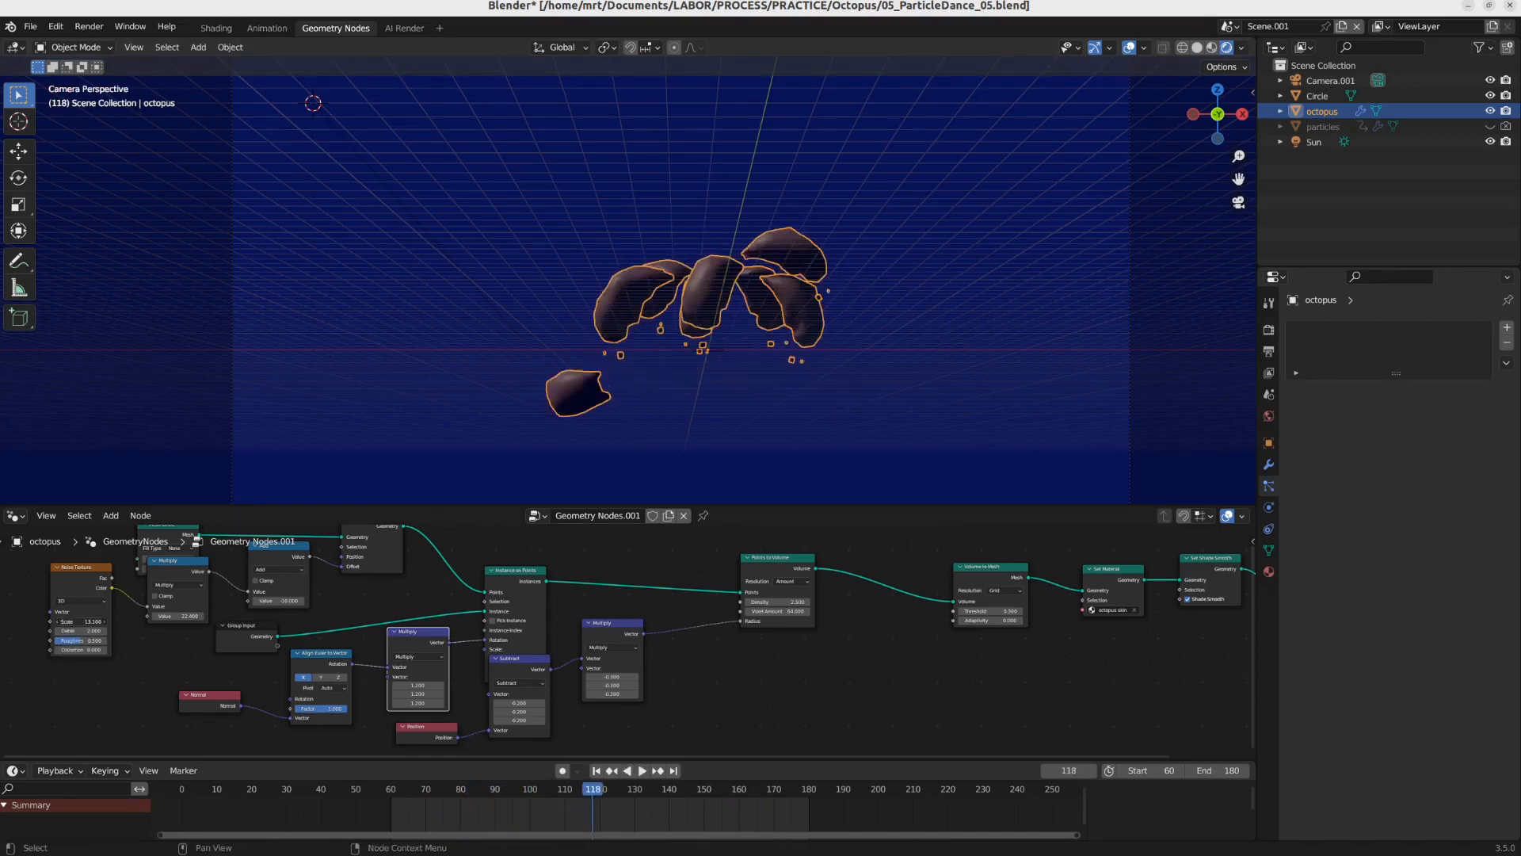
Step: Set the Value of the Add node driving the Set Position Offset to -9.6 and resume playing the animation
middle_drag(165, 566, 236, 616)
scroll(327, 602, up, 2)
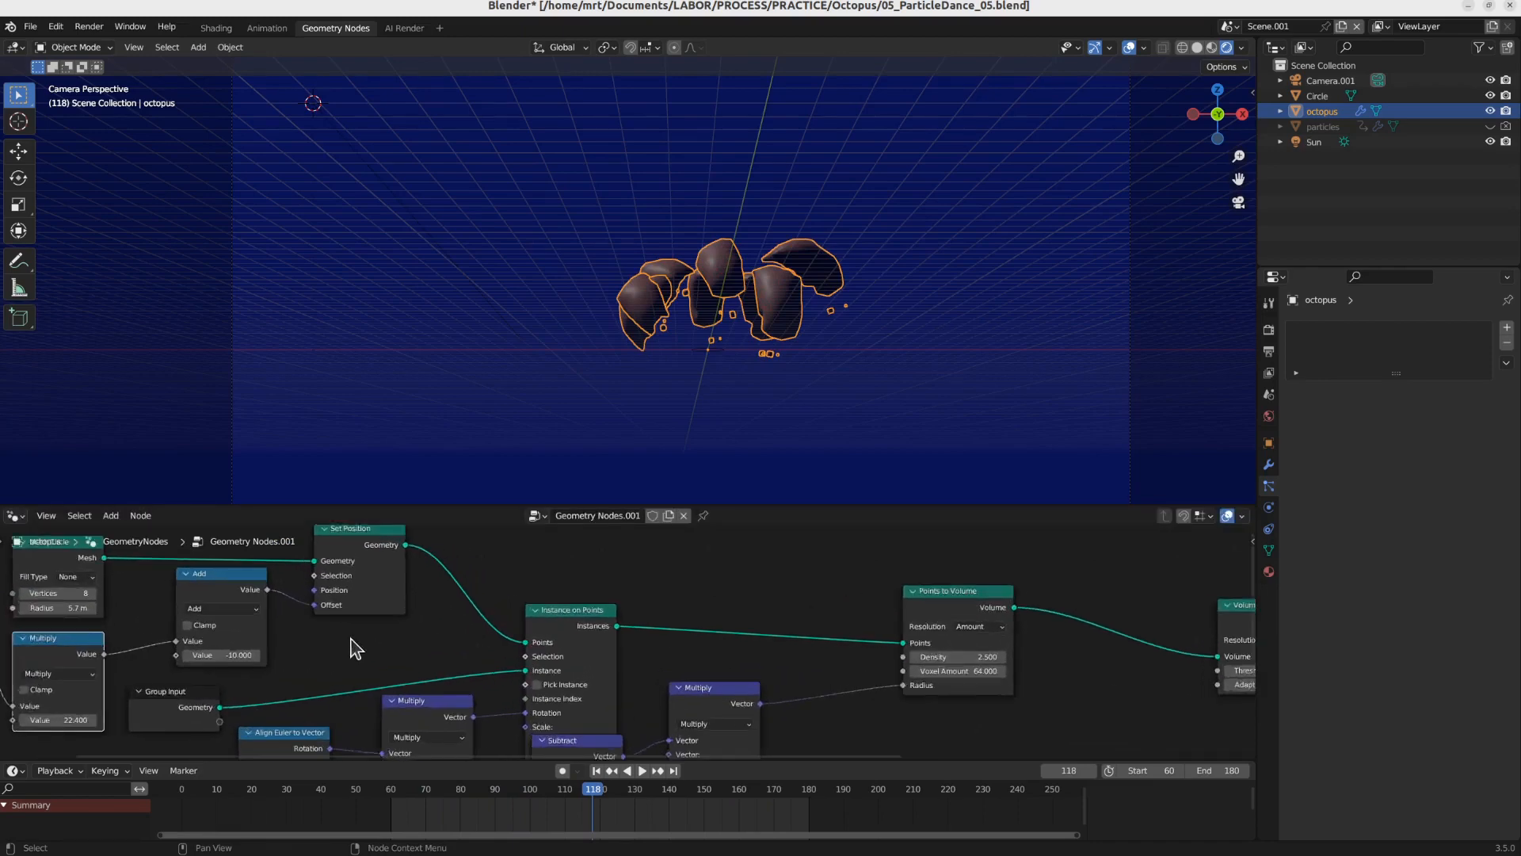
scroll(591, 585, up, 2)
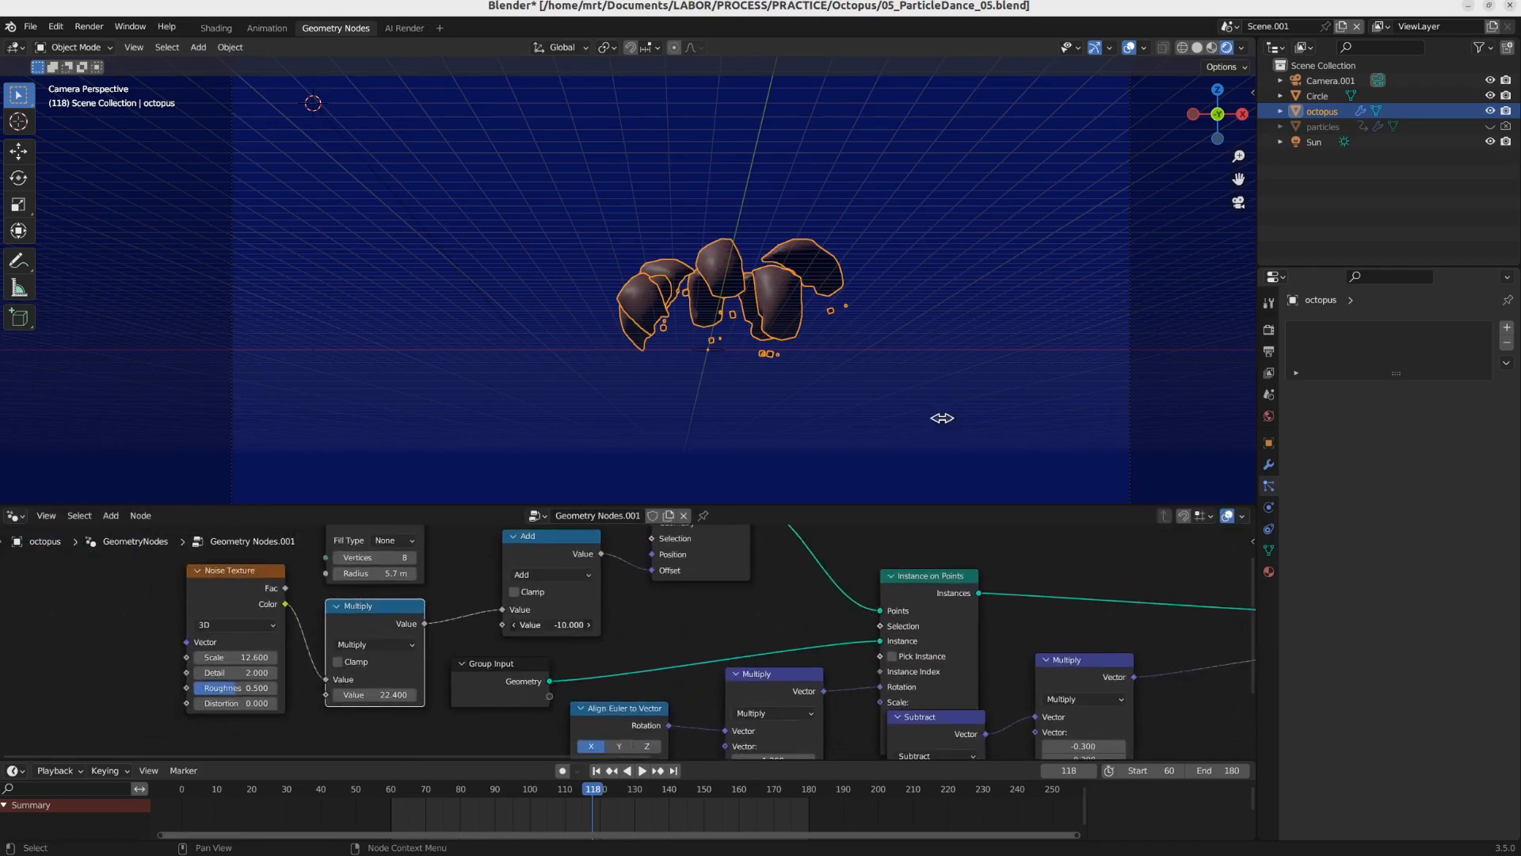
mouse_move(552, 625)
mouse_down()
mouse_move(519, 625)
mouse_move(566, 625)
mouse_up()
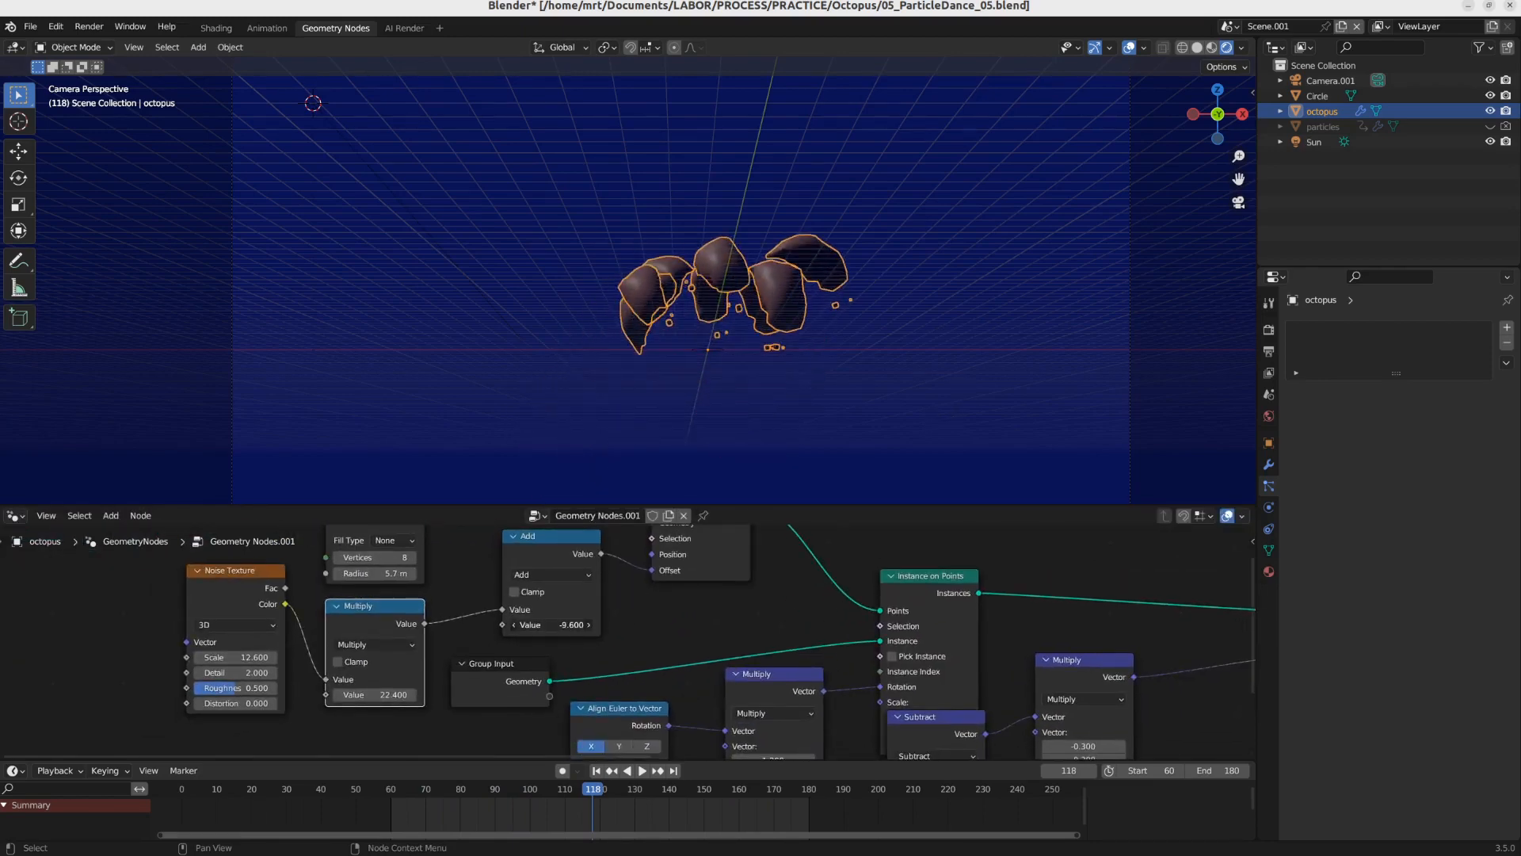
key(space)
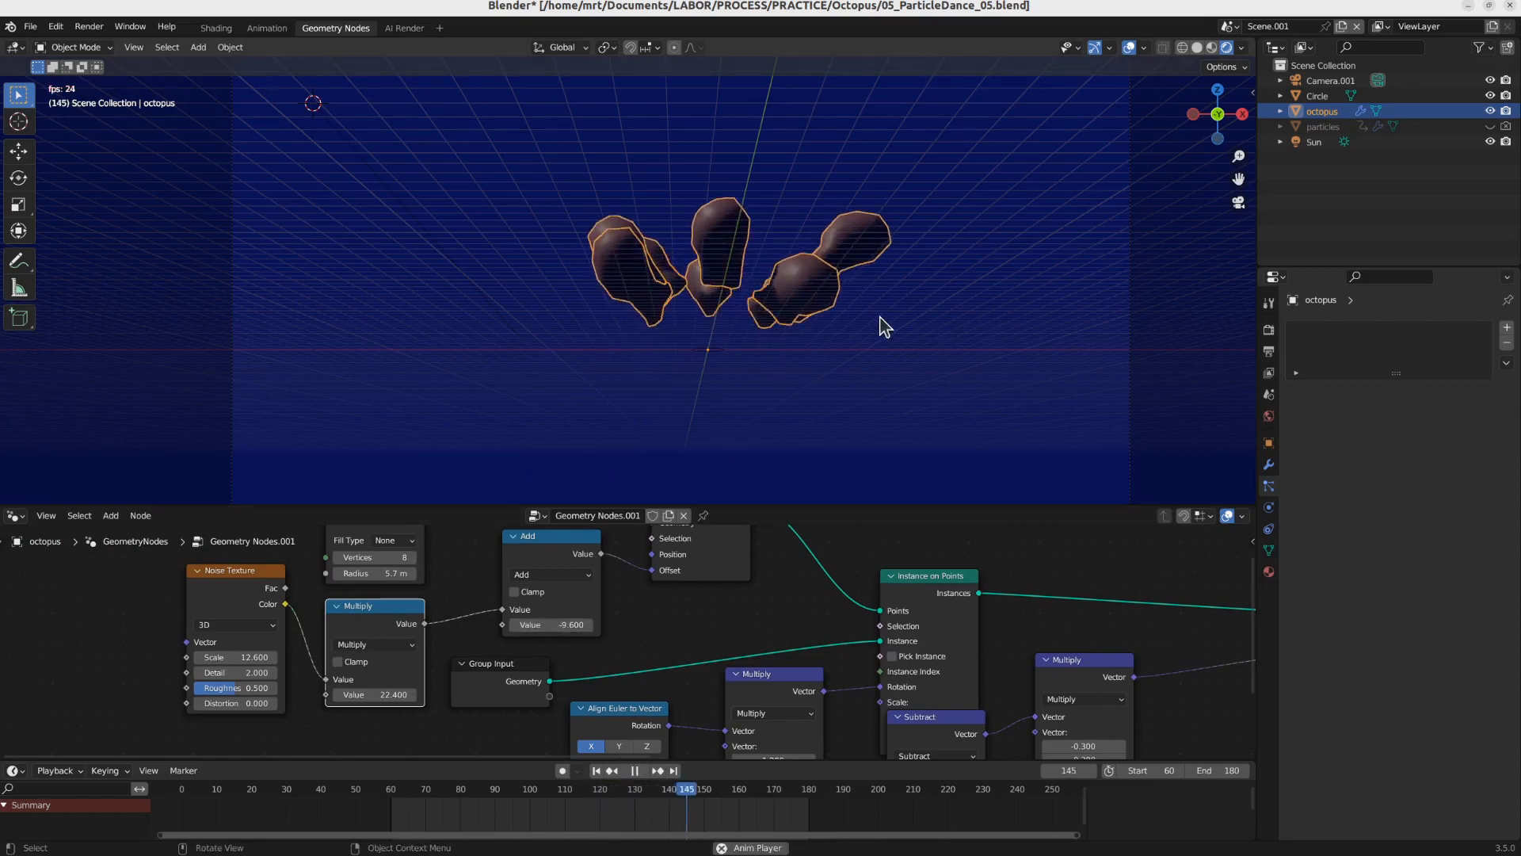
Step: Set the Lifetime of the particles object's particle system to 180 and replay the animation
key(space)
click(1321, 126)
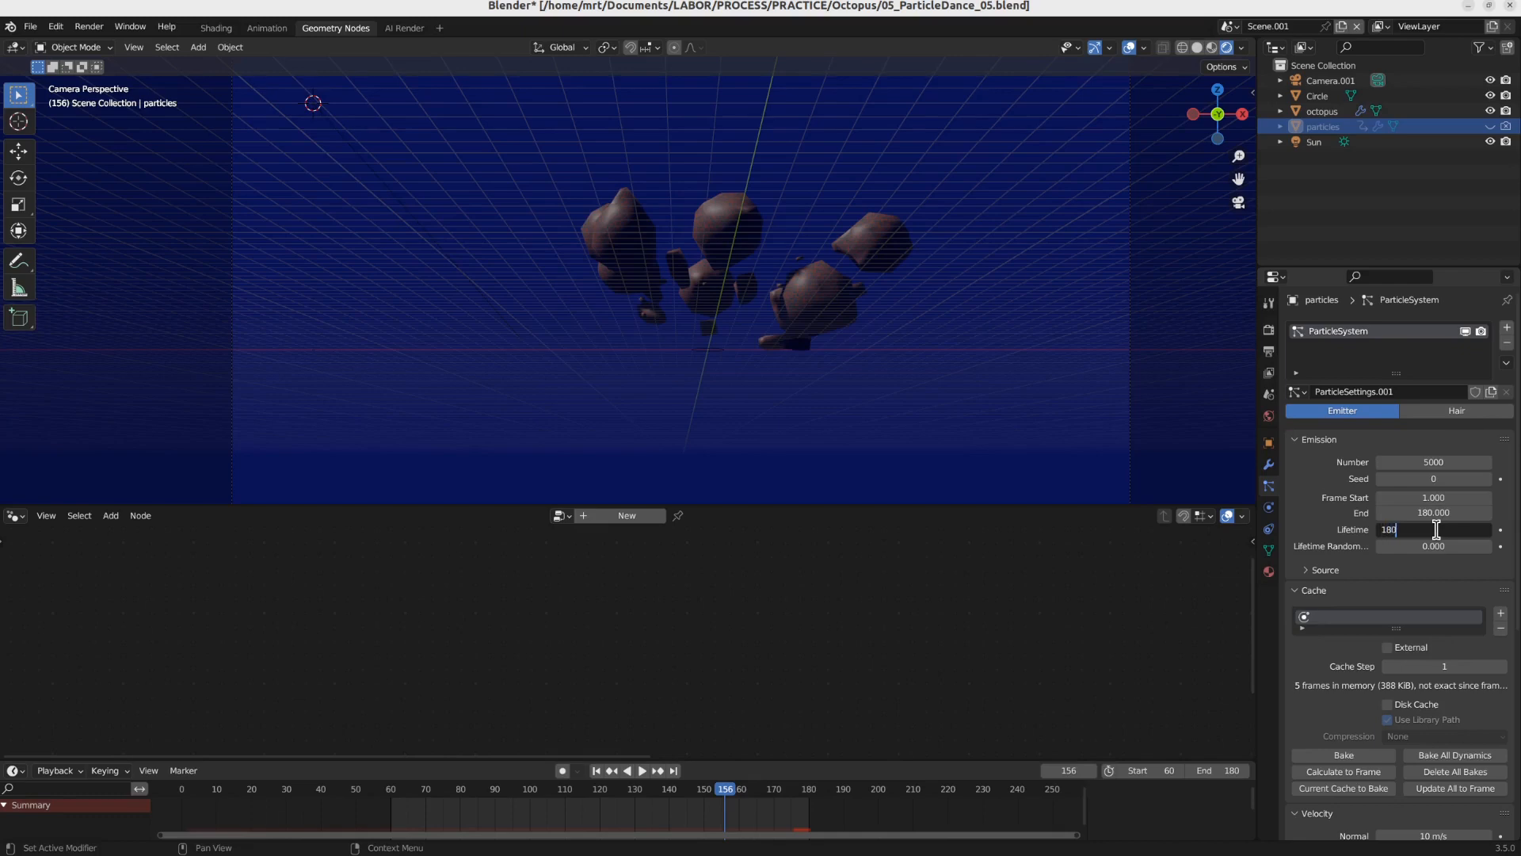
key(Return)
key(space)
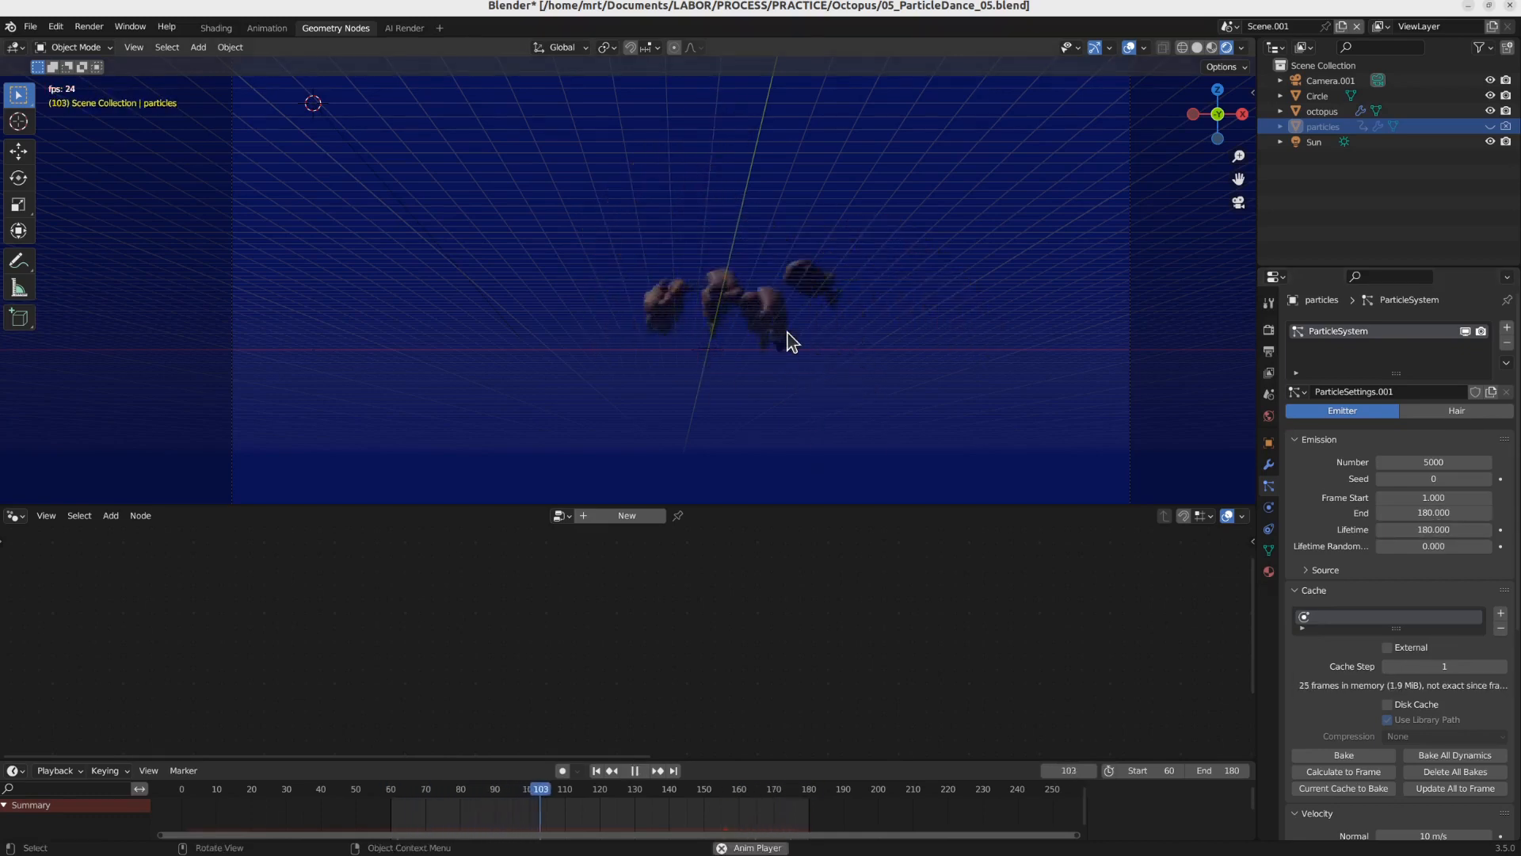
Step: Set the scene's start frame to 0, replay from near the beginning and bake the particle system's cache
key(space)
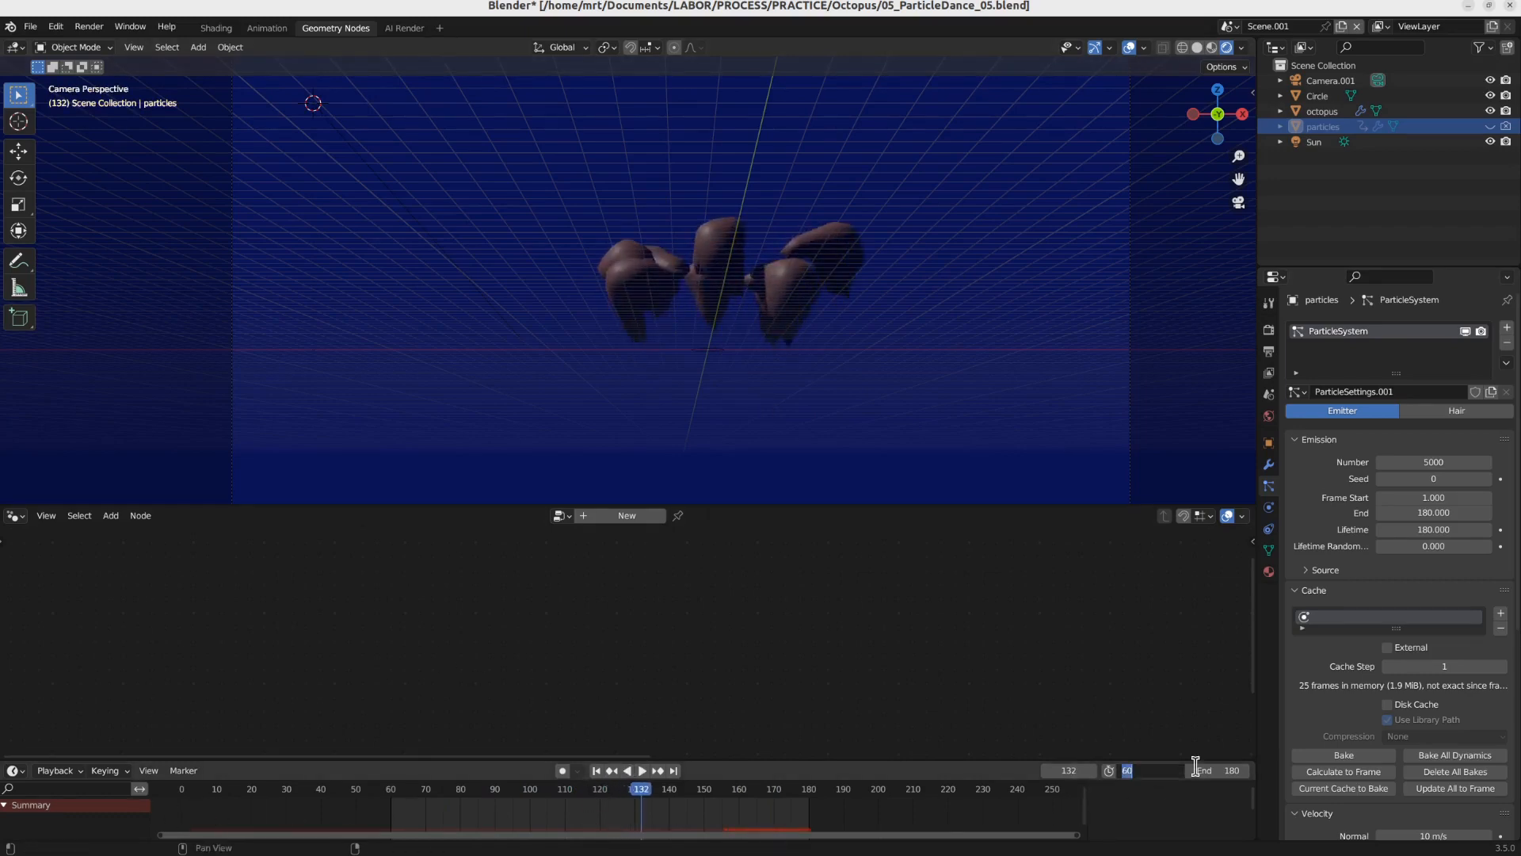
key(Return)
key(space)
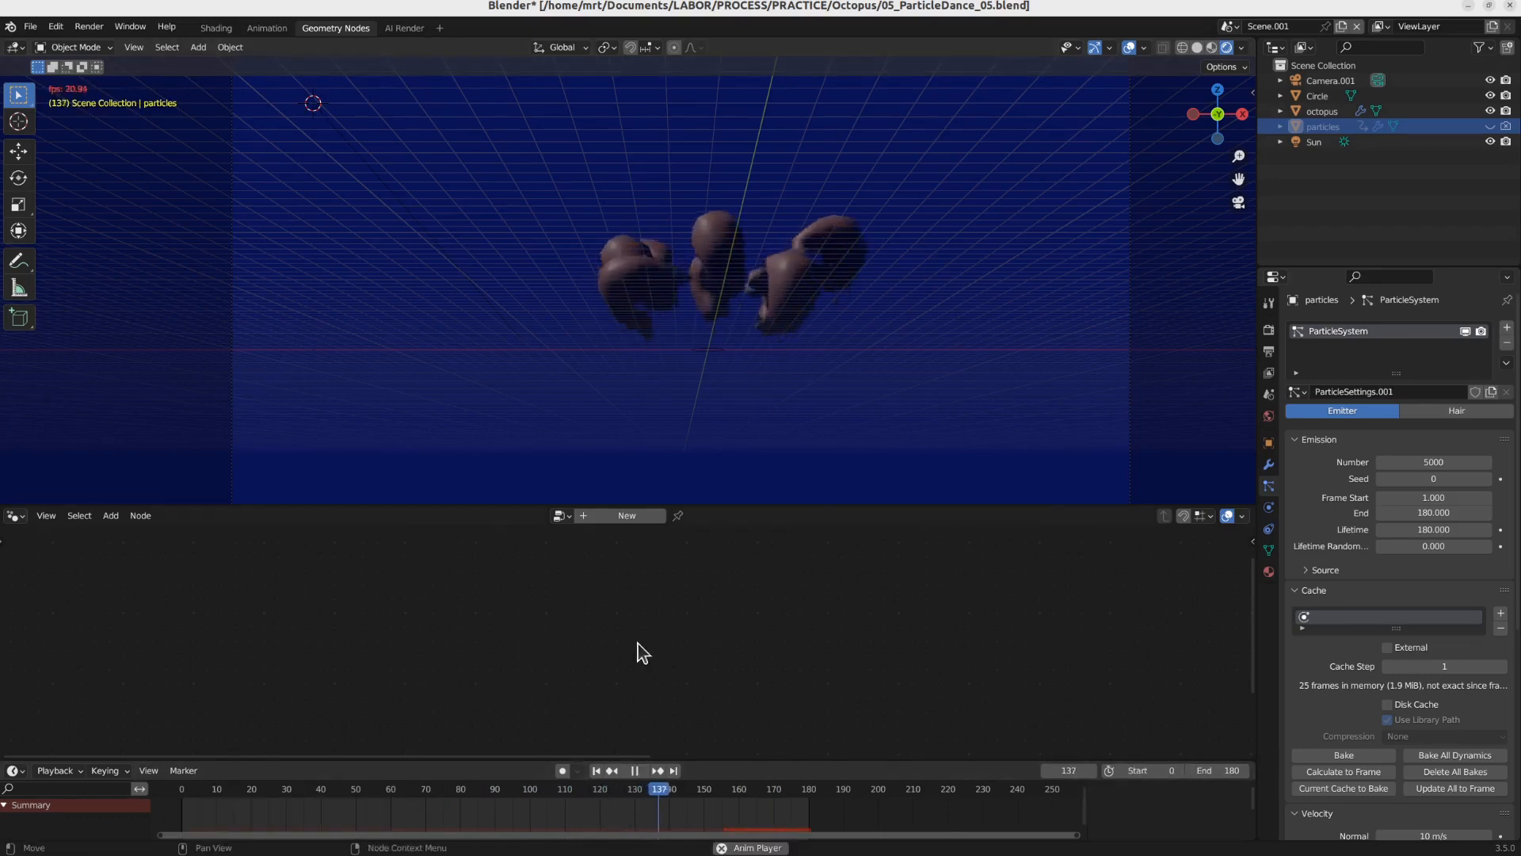
click(210, 793)
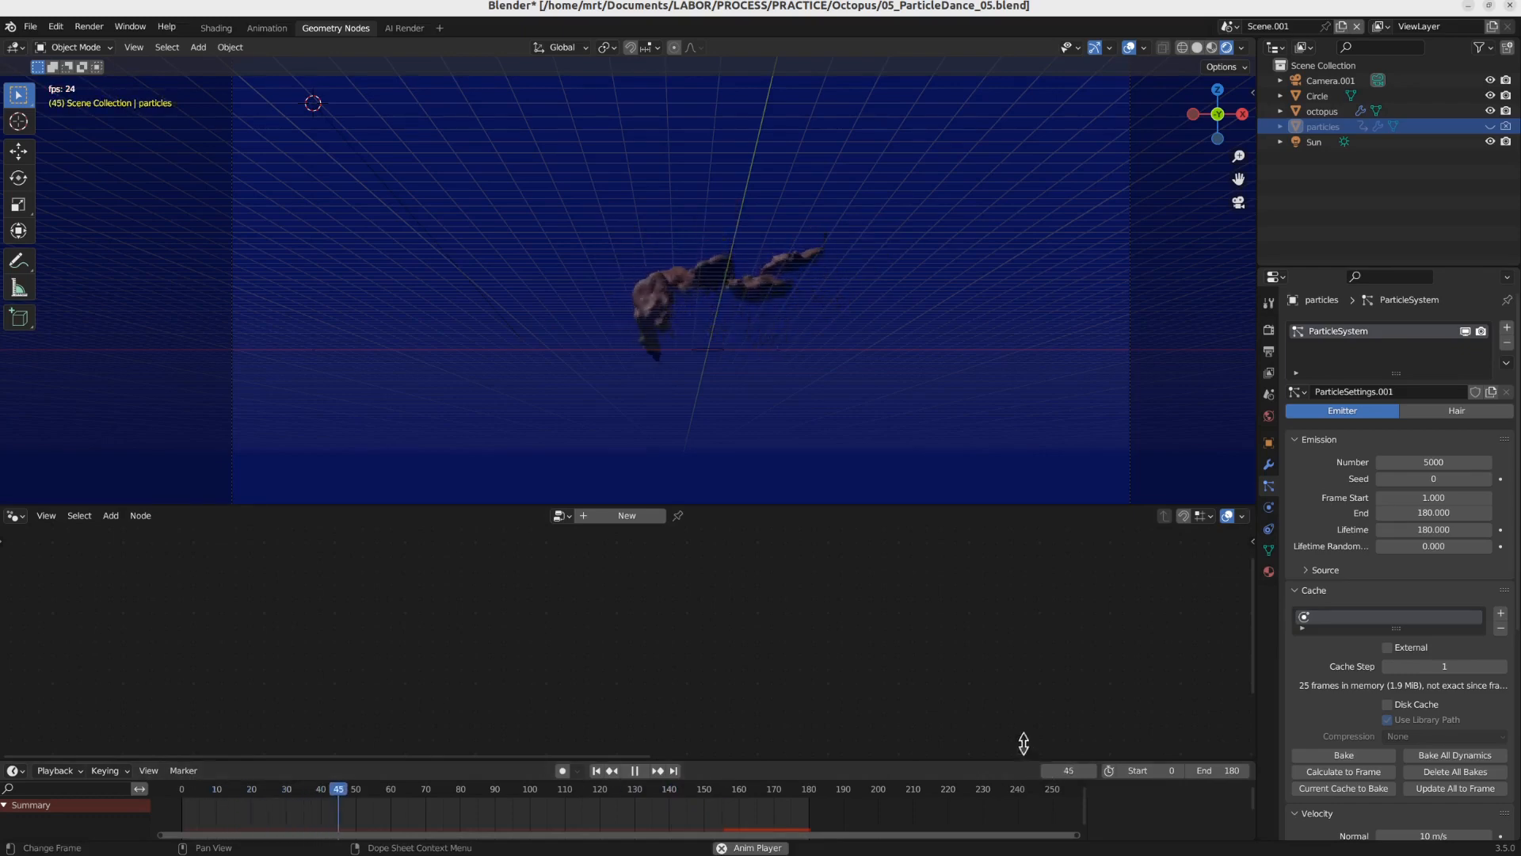
click(1348, 752)
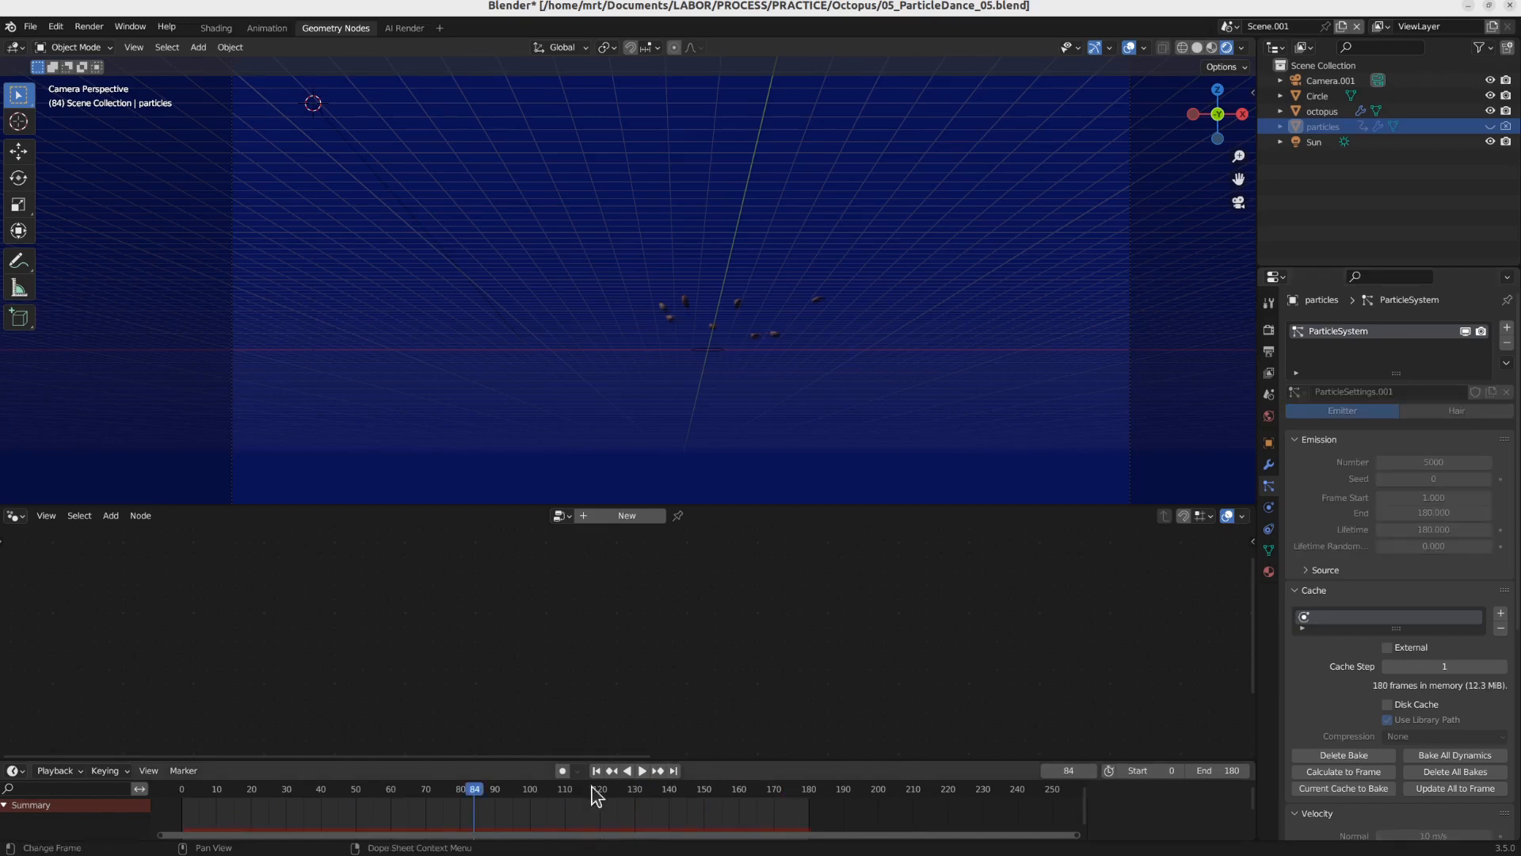
Step: Go back to frame 26 and play the baked octopus animation in the front view, stopping at frame 128
drag(311, 791, 272, 812)
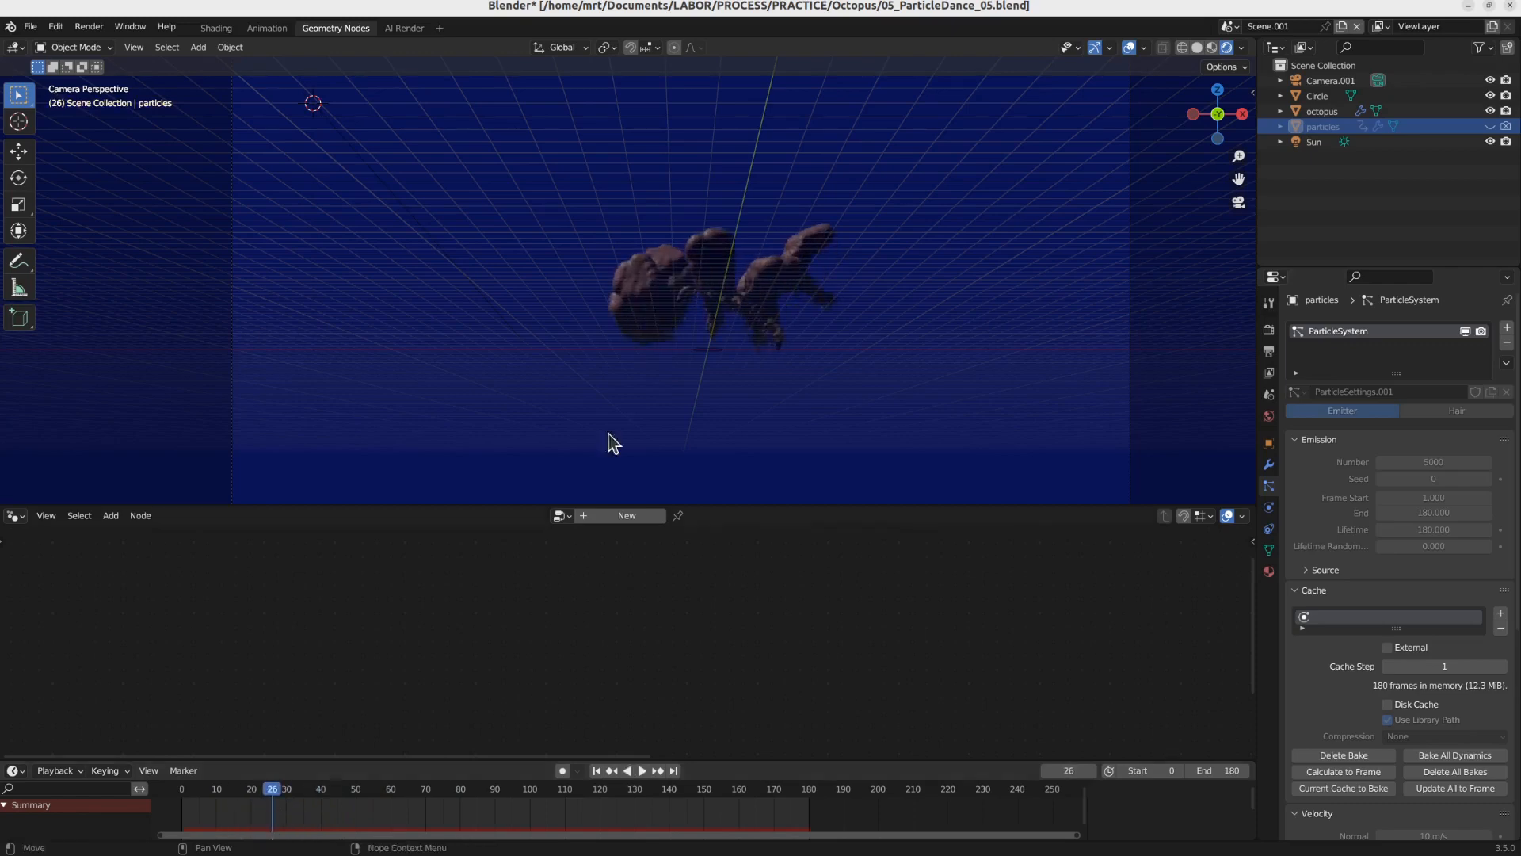
key(KP_1)
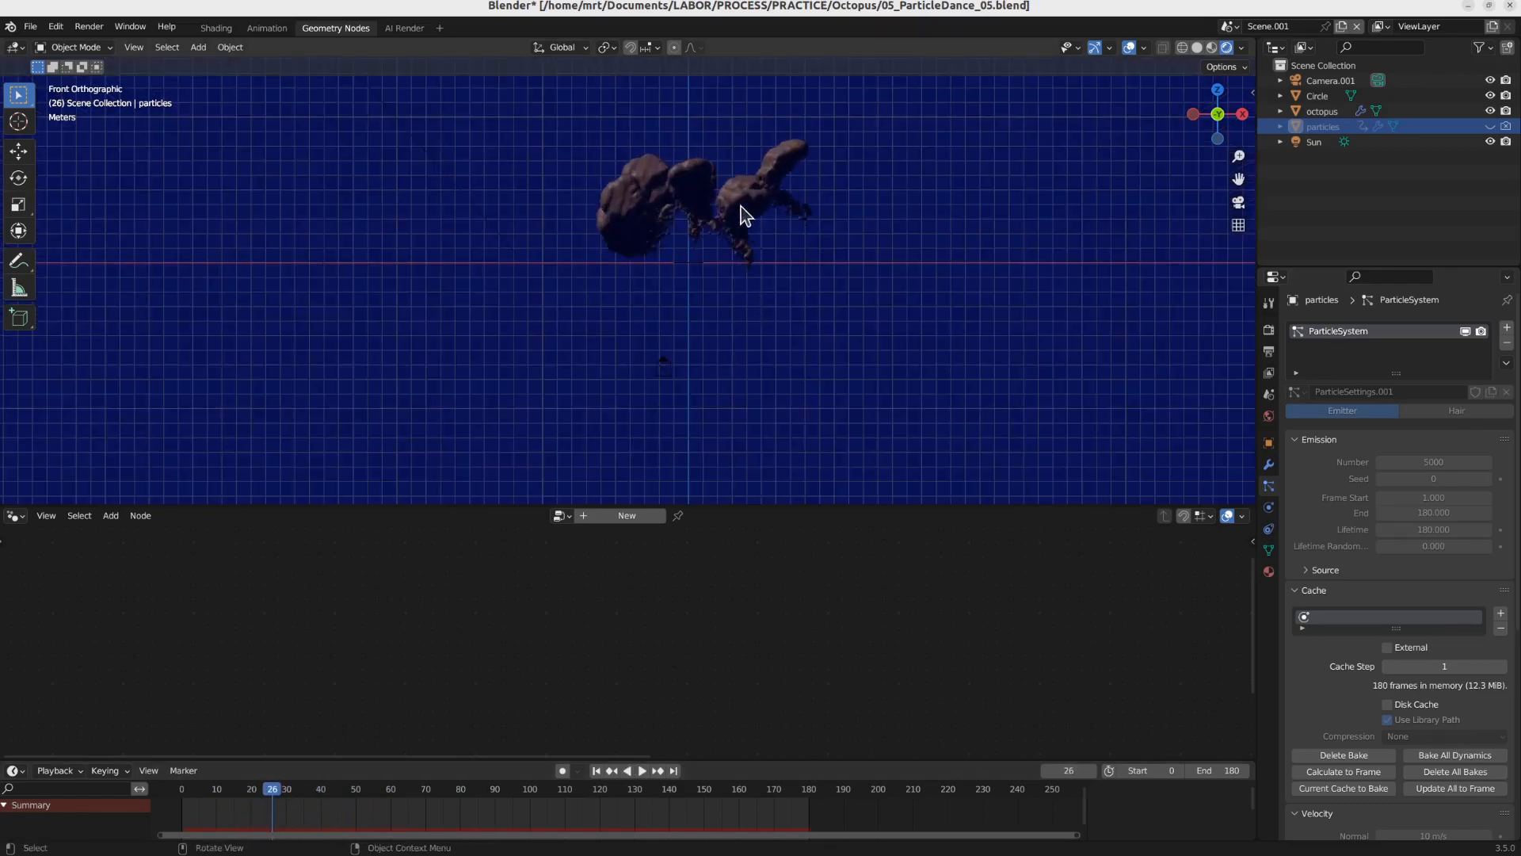
shift+middle_drag(741, 208, 743, 245)
key(space)
scroll(703, 256, up, 4)
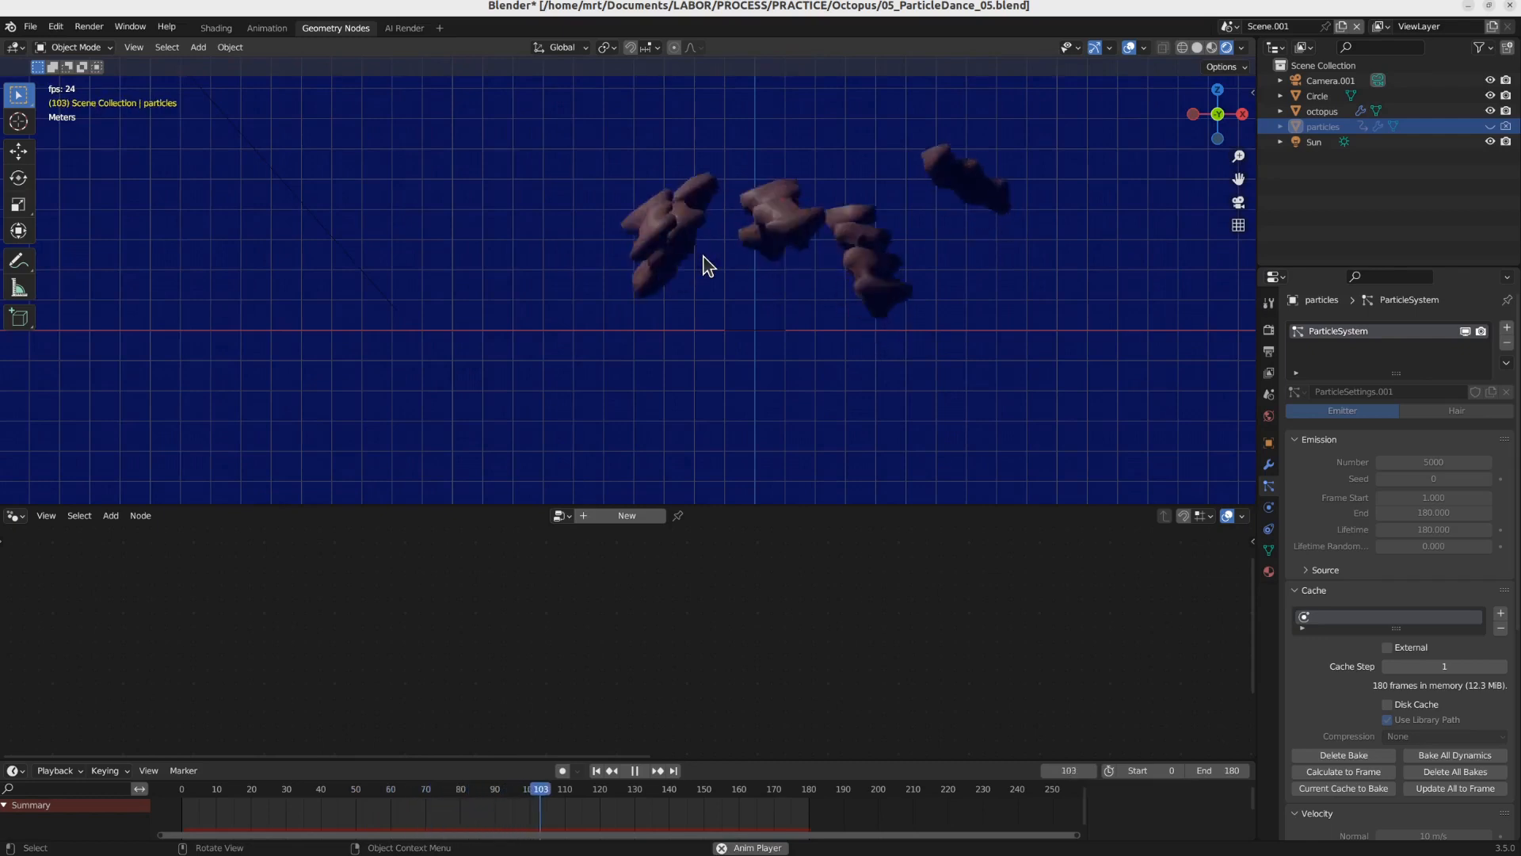
key(space)
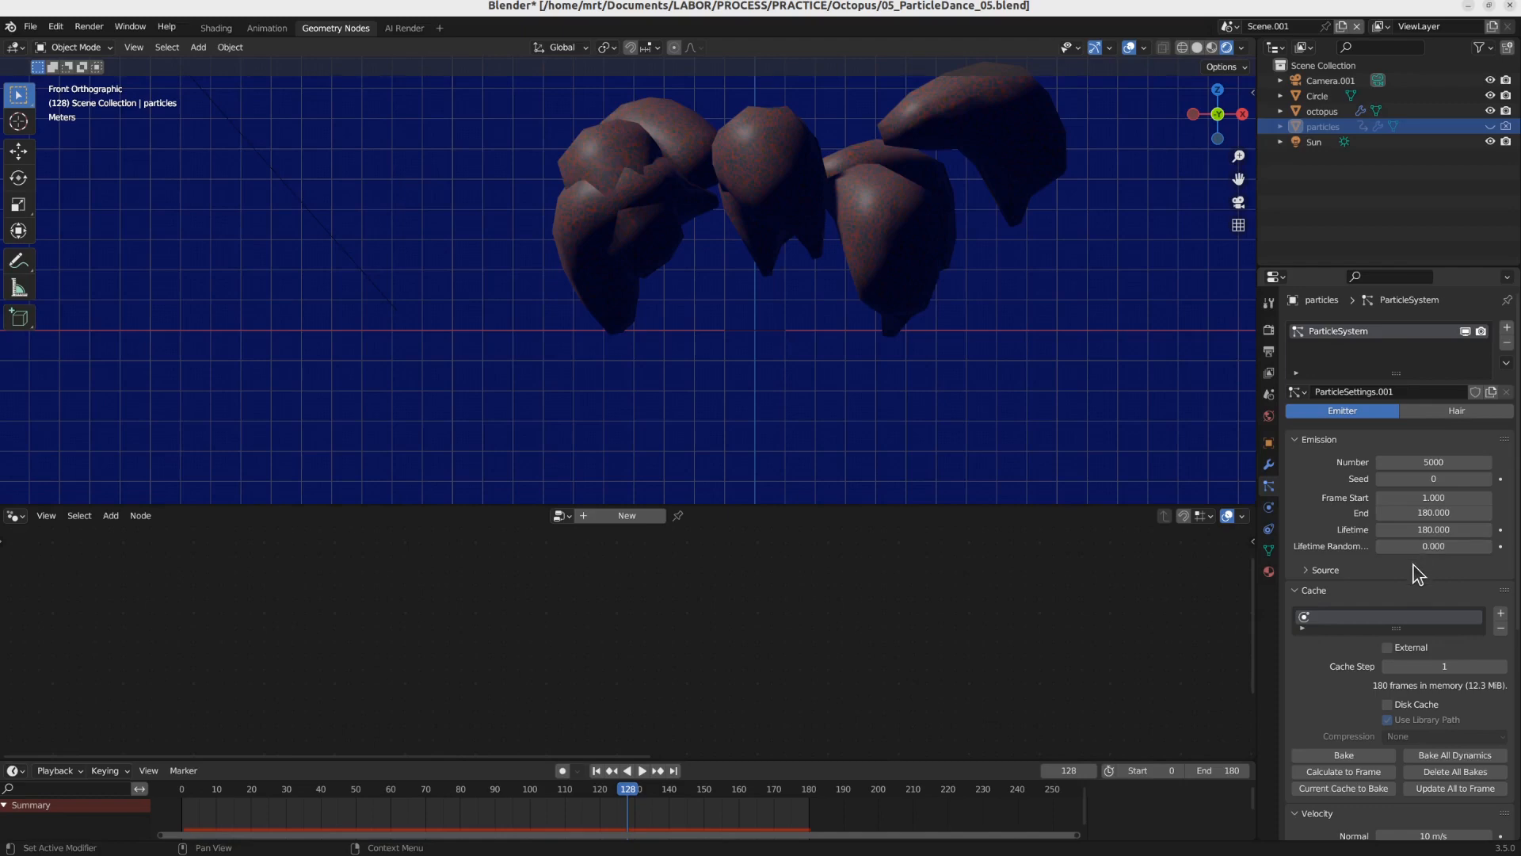
Step: Set the particle system's Normal velocity to 2 m/s and bake its cache again
click(1324, 571)
click(1324, 577)
scroll(1375, 692, down, 6)
click(1440, 640)
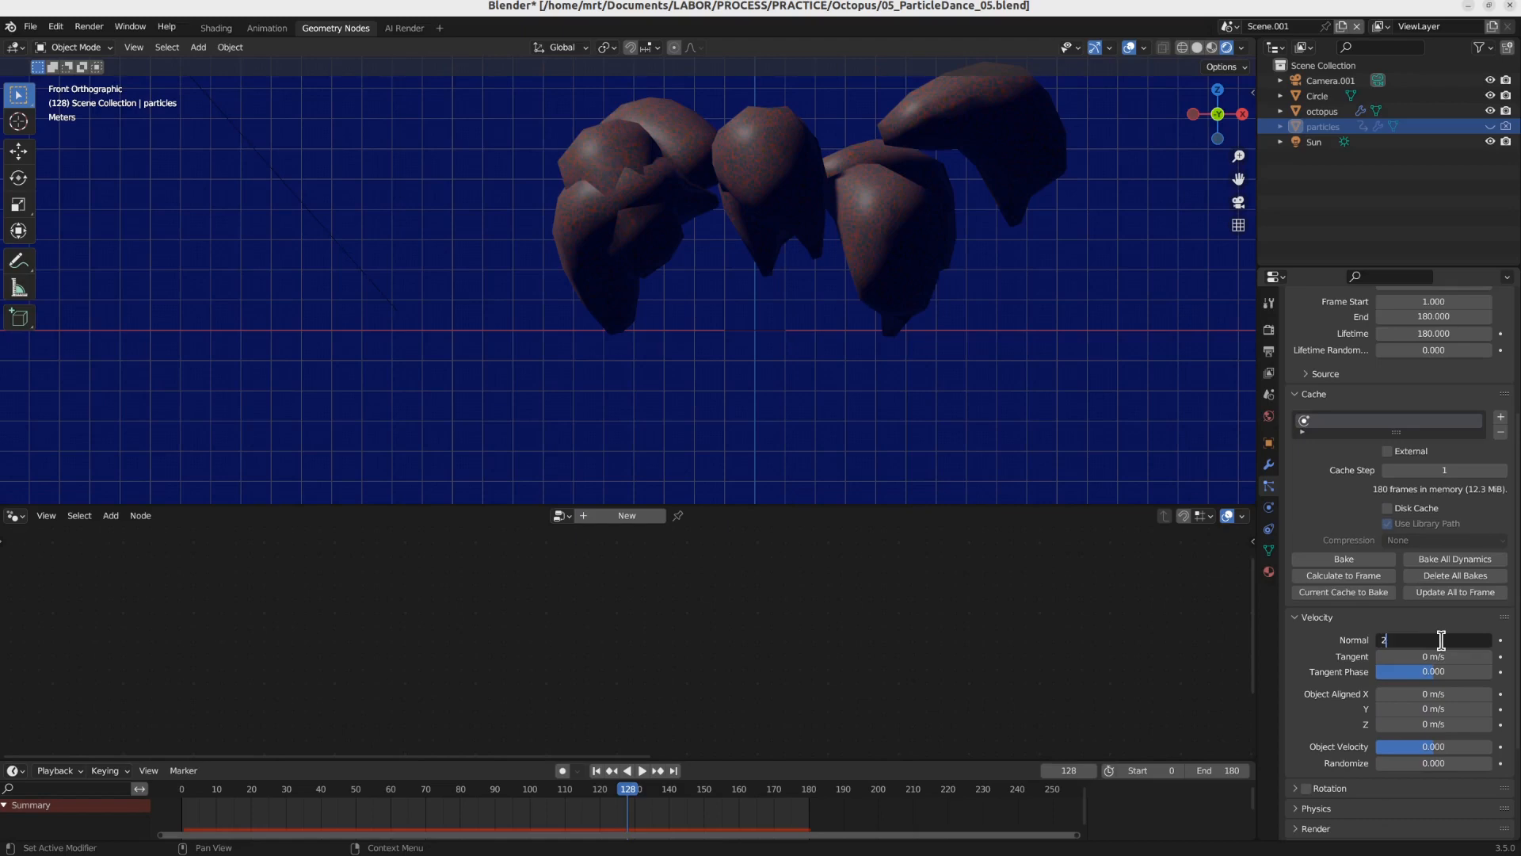
text(2)
key(Return)
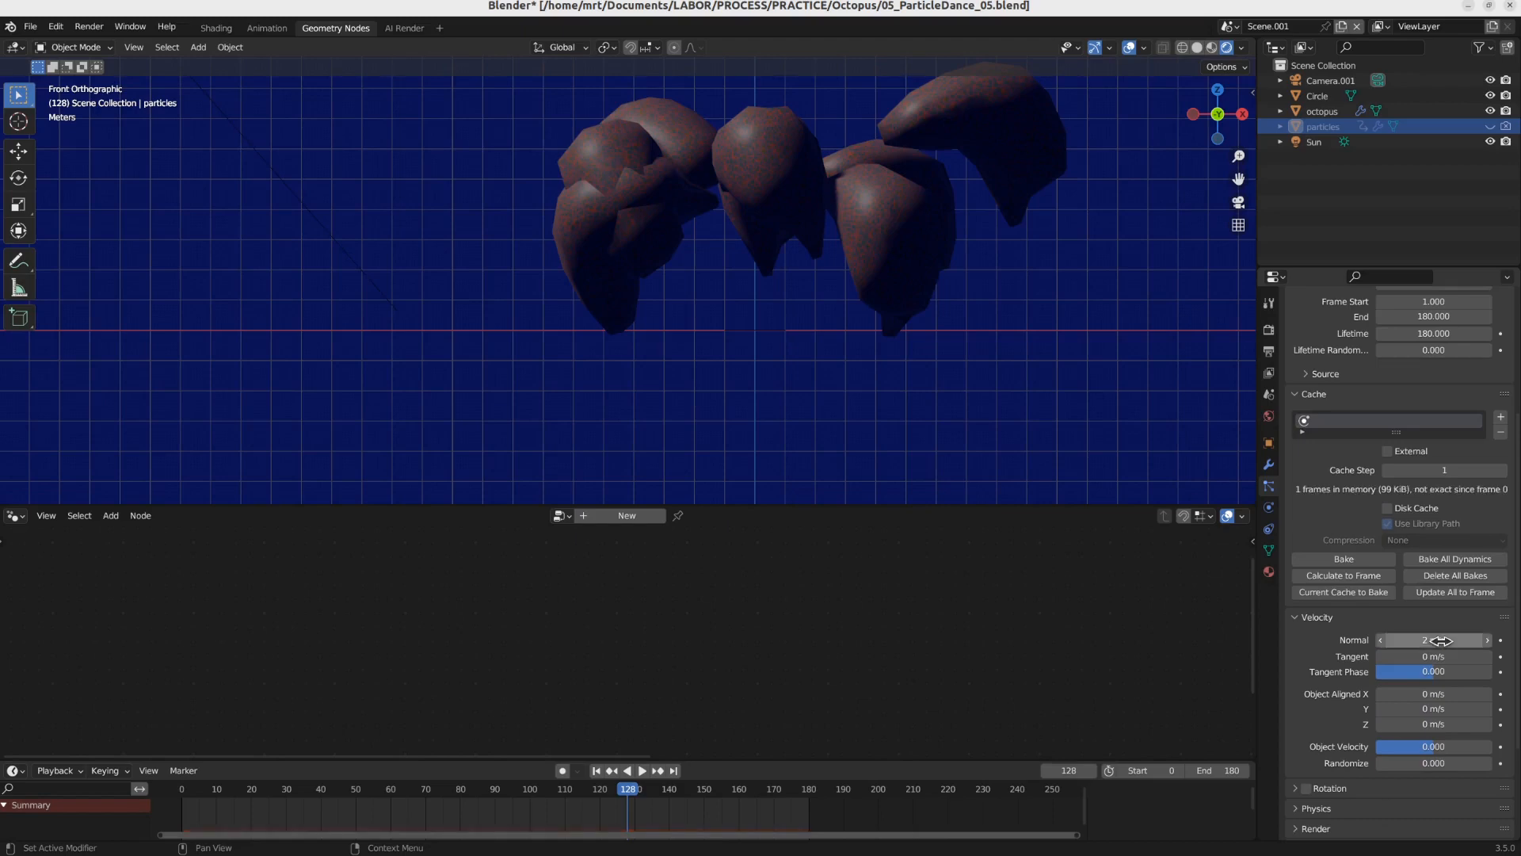
click(1345, 559)
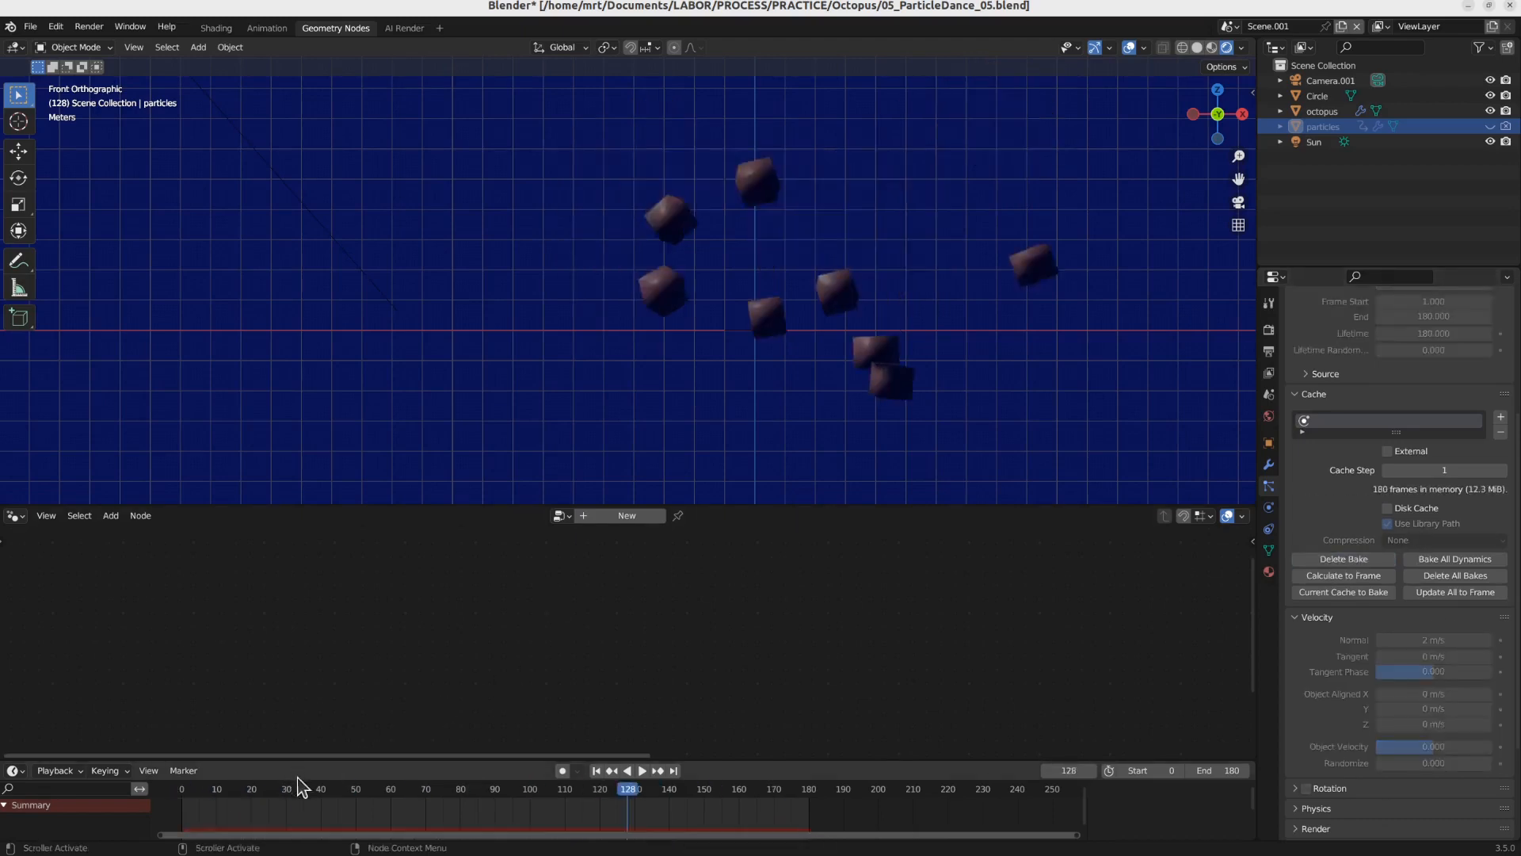
Step: Unhide the particles object in the viewport, play the emission beside the octopus and scrub to frame 91
key(space)
drag(192, 788, 262, 818)
click(1489, 126)
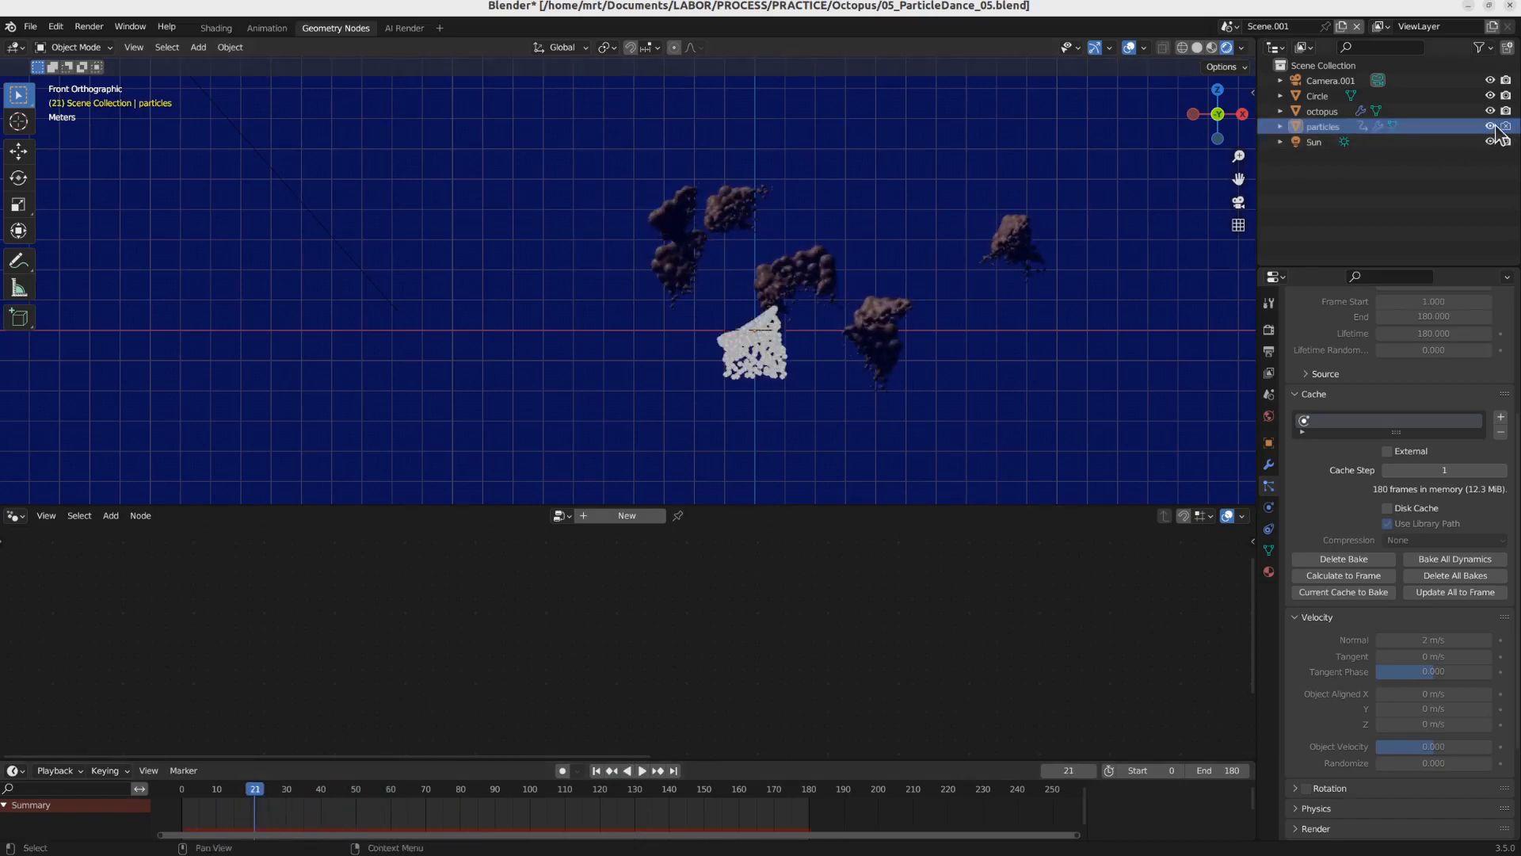
key(space)
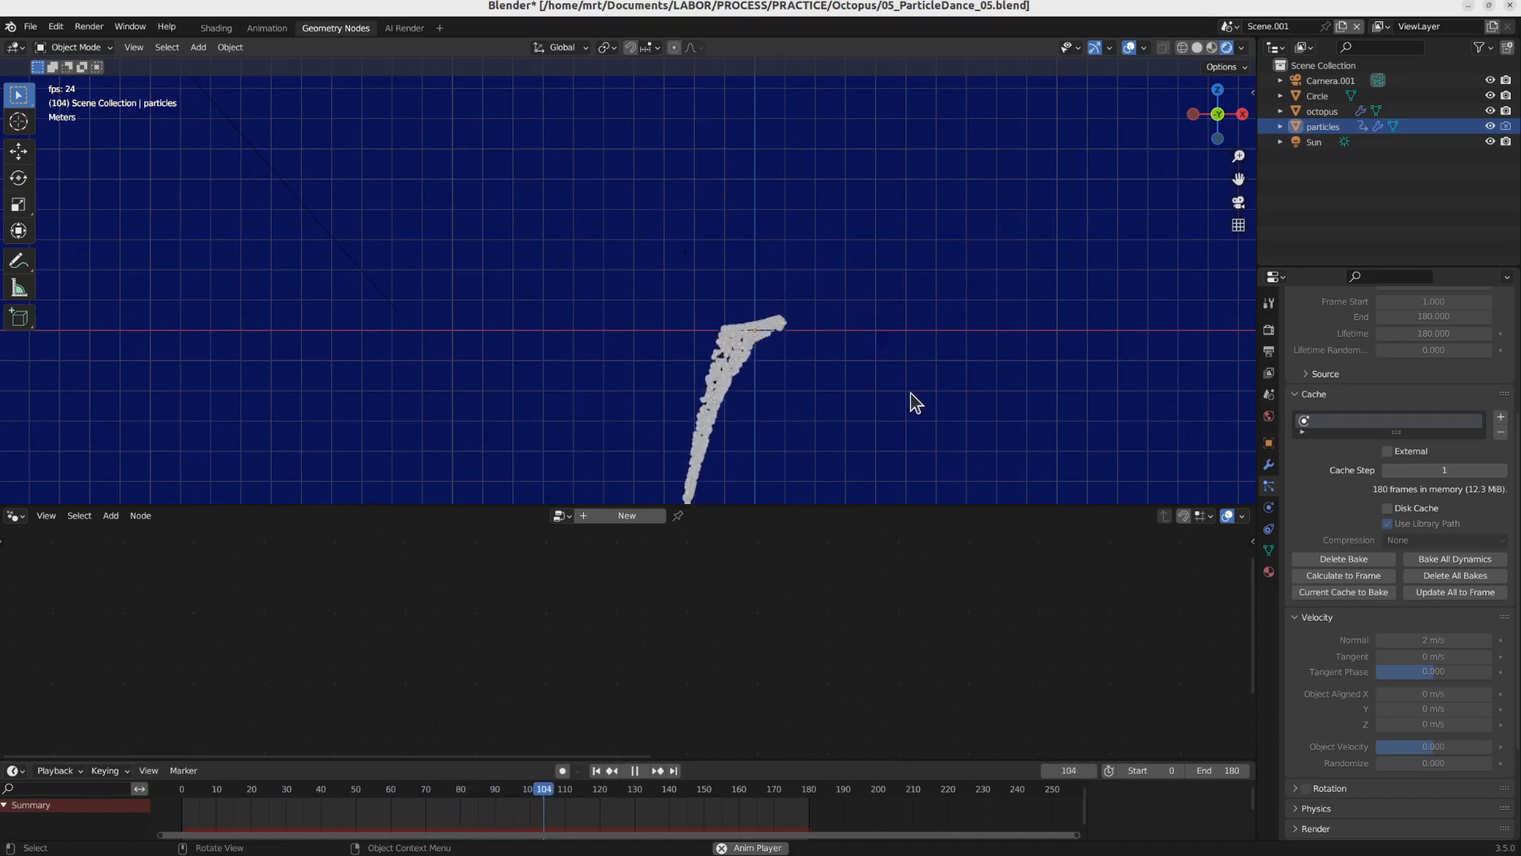
key(space)
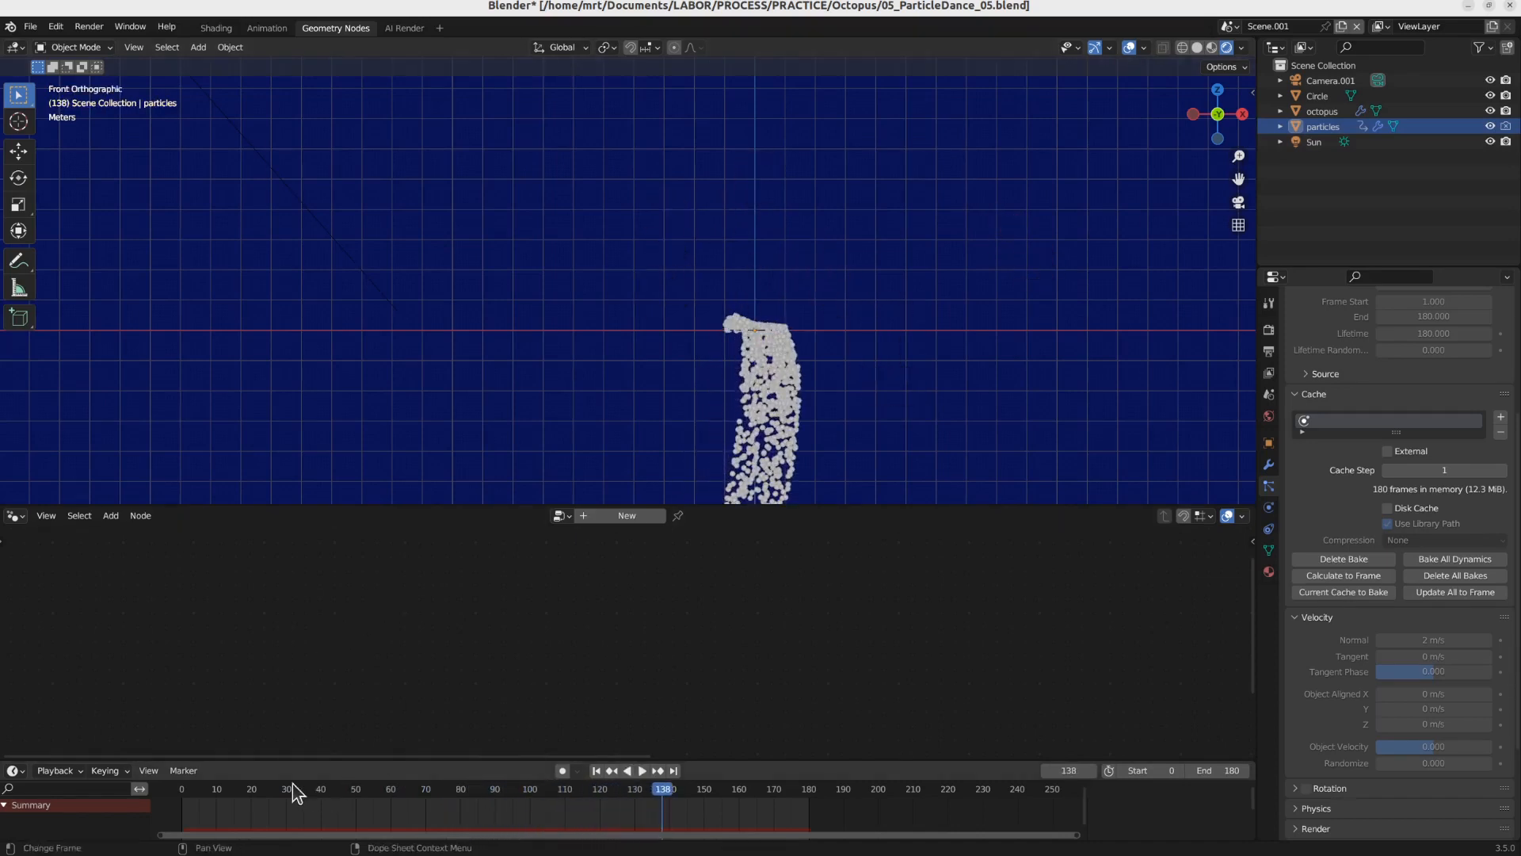
drag(257, 785, 501, 799)
Step: In the octopus node tree, shift the Subtract node aside and disconnect the Multiply node from the Points to Volume Radius
click(775, 279)
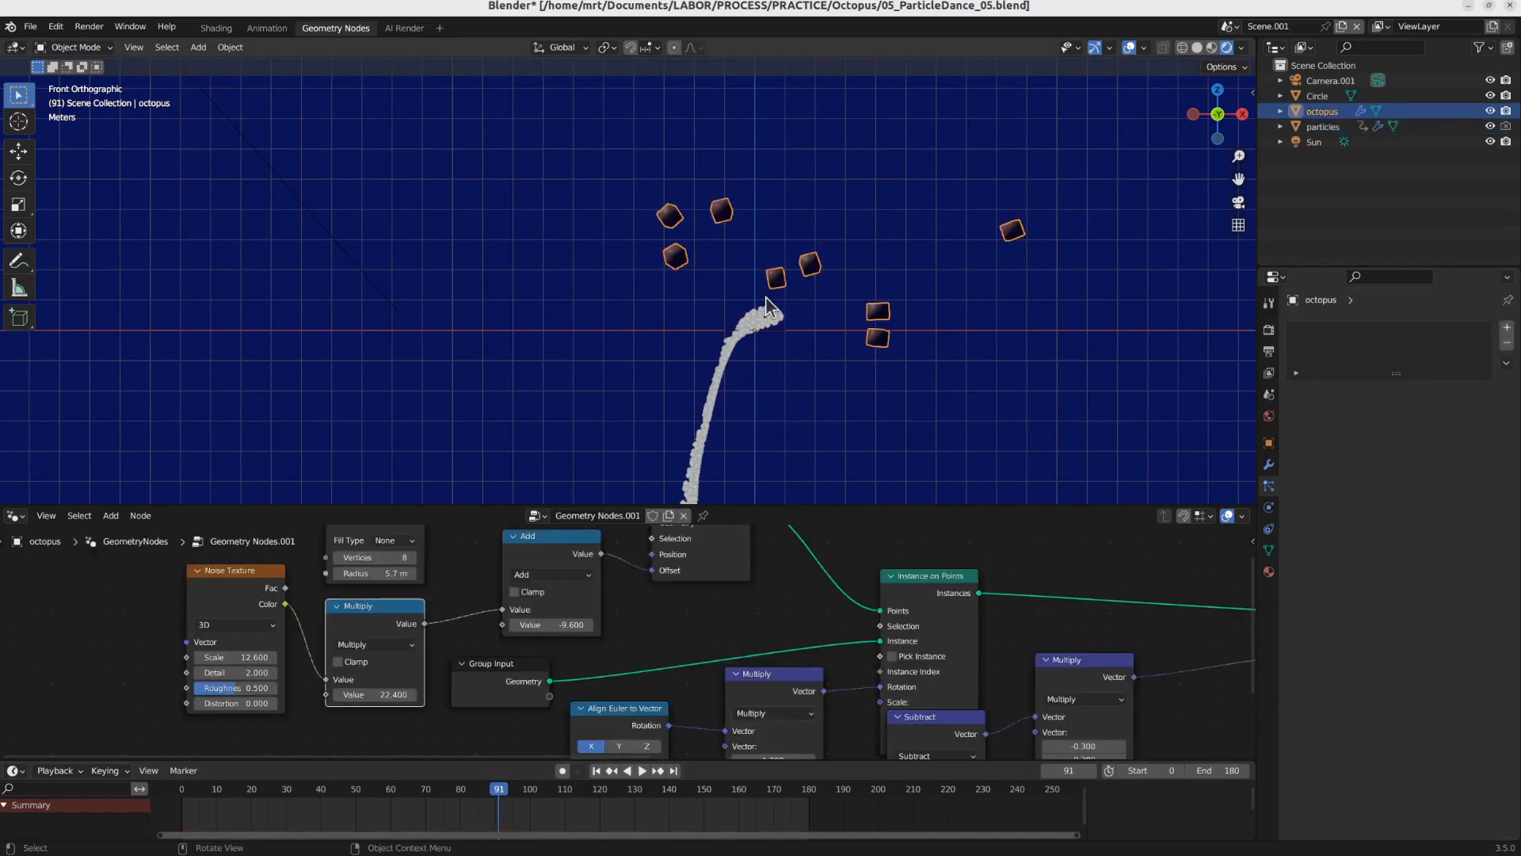
scroll(745, 731, right, 8)
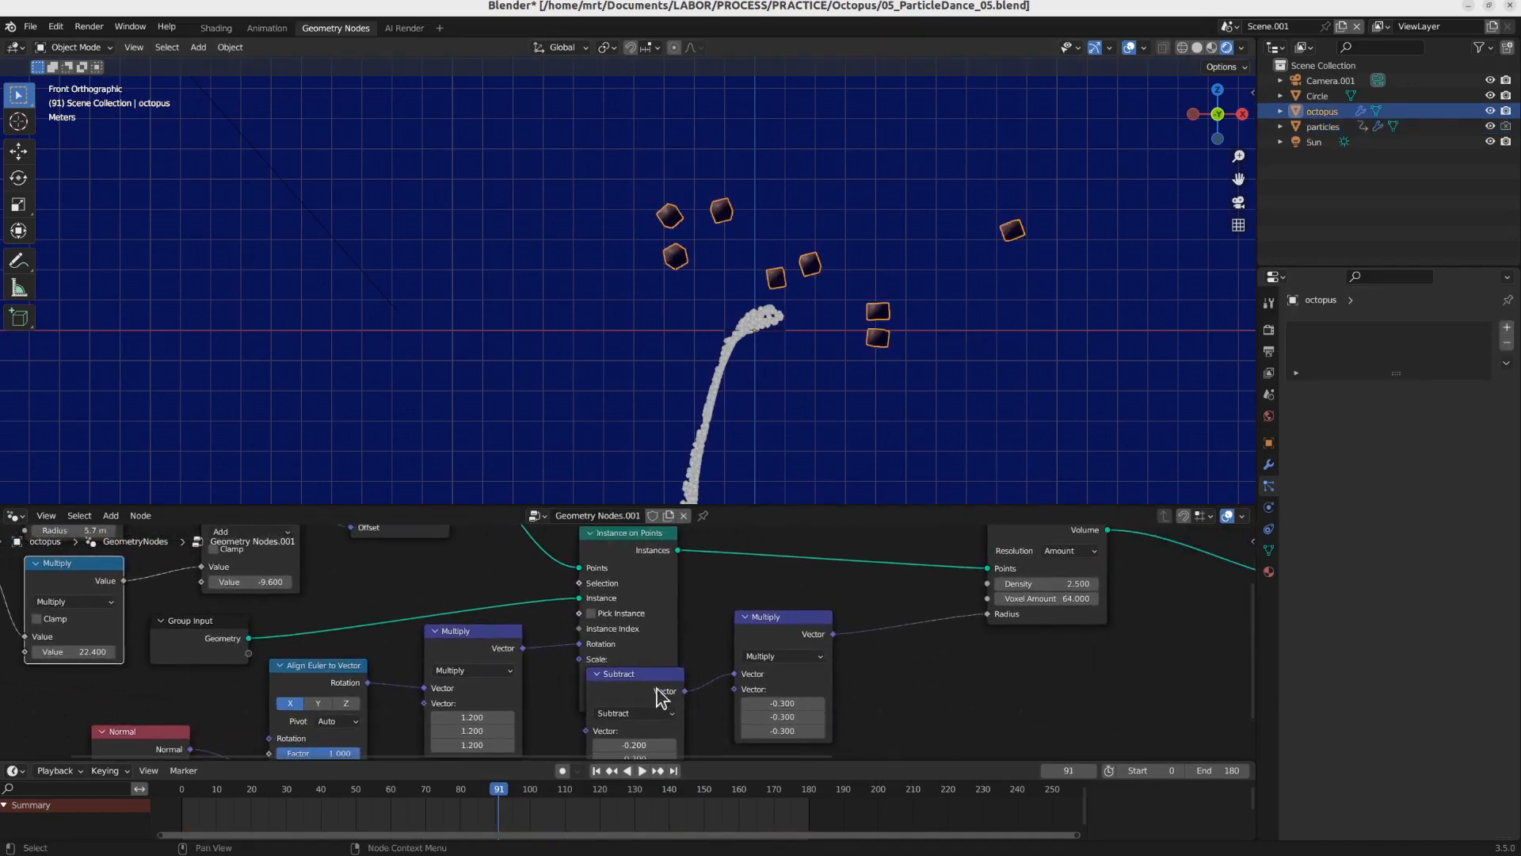
drag(657, 697, 701, 710)
drag(995, 615, 948, 634)
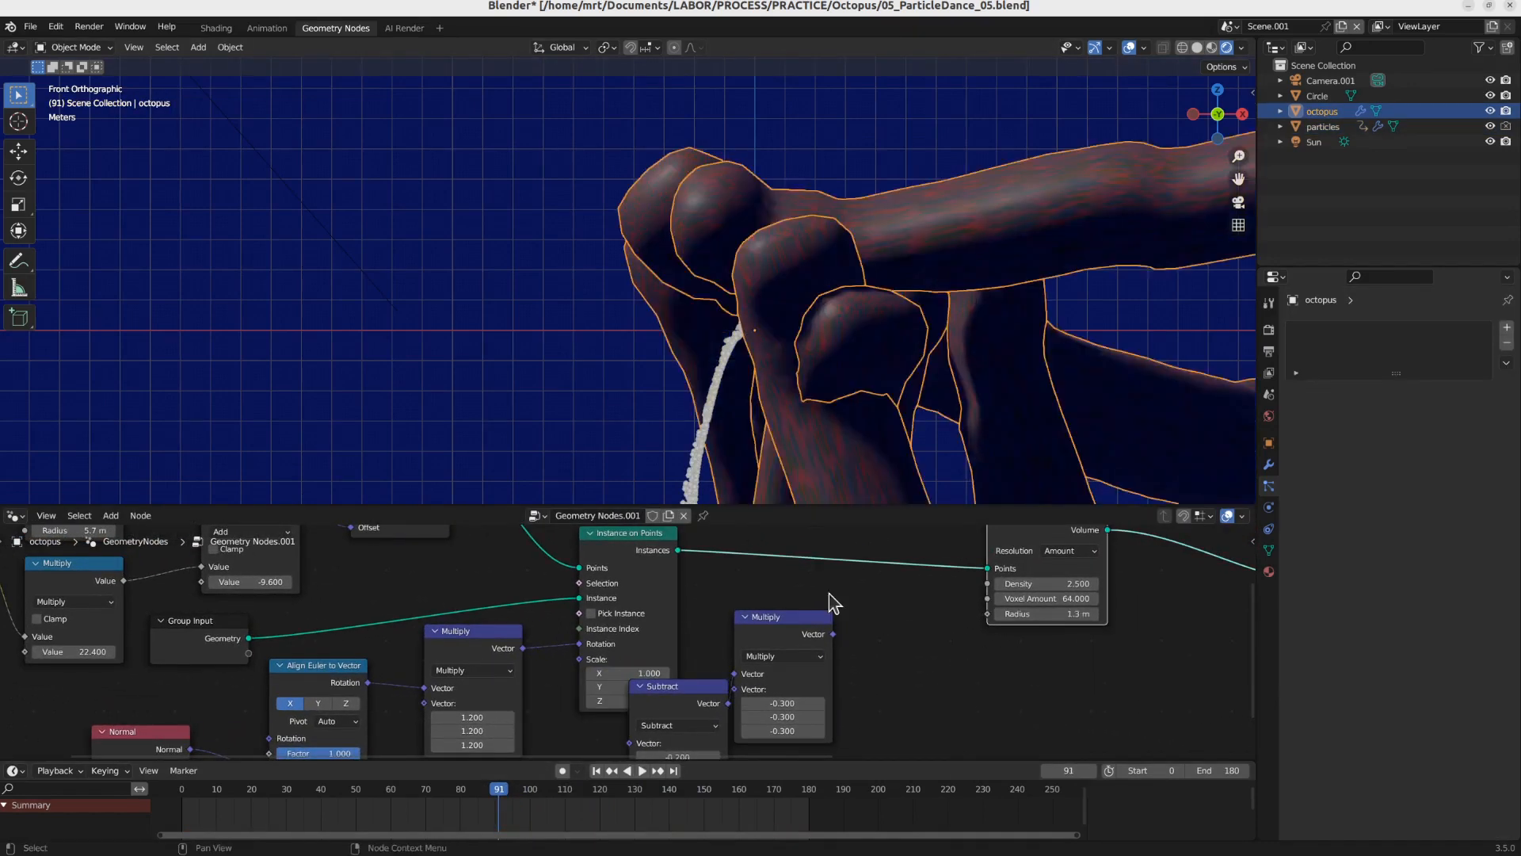
shift+middle_drag(807, 402, 763, 288)
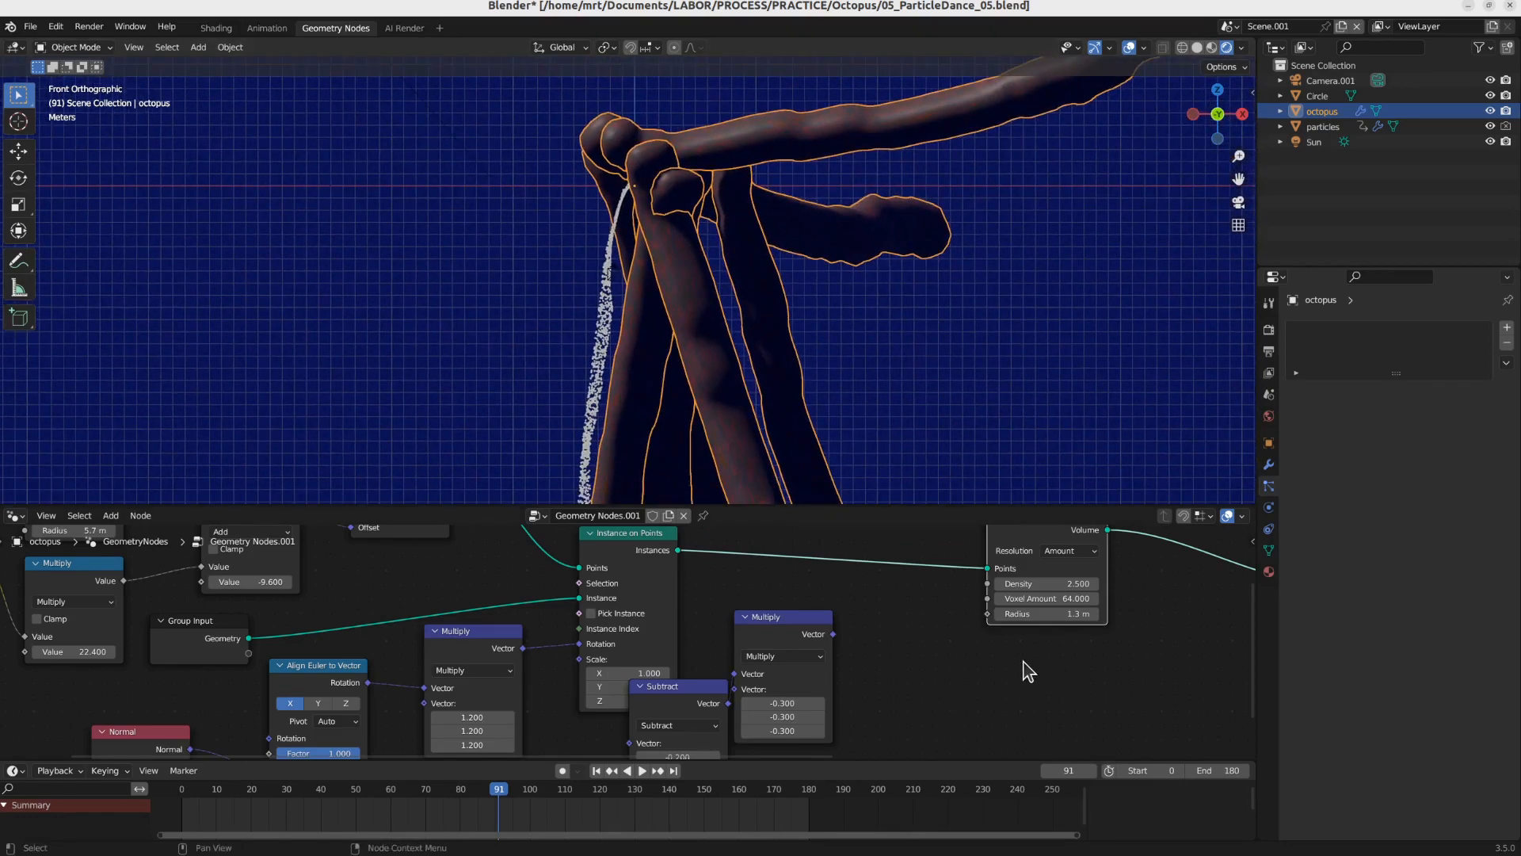
scroll(812, 301, down, 4)
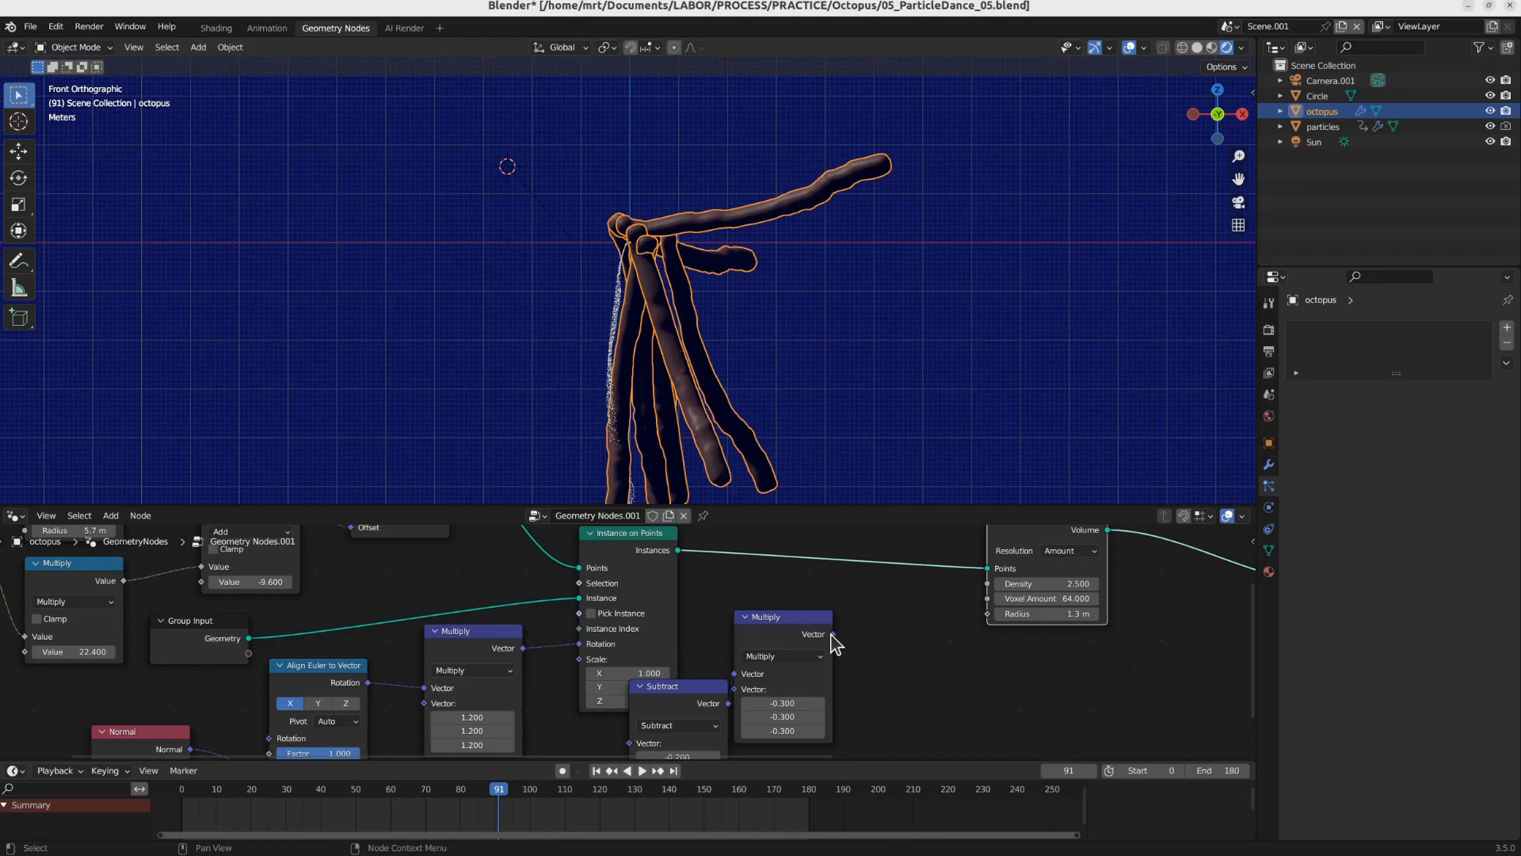
key(shift+a)
mouse_move(869, 652)
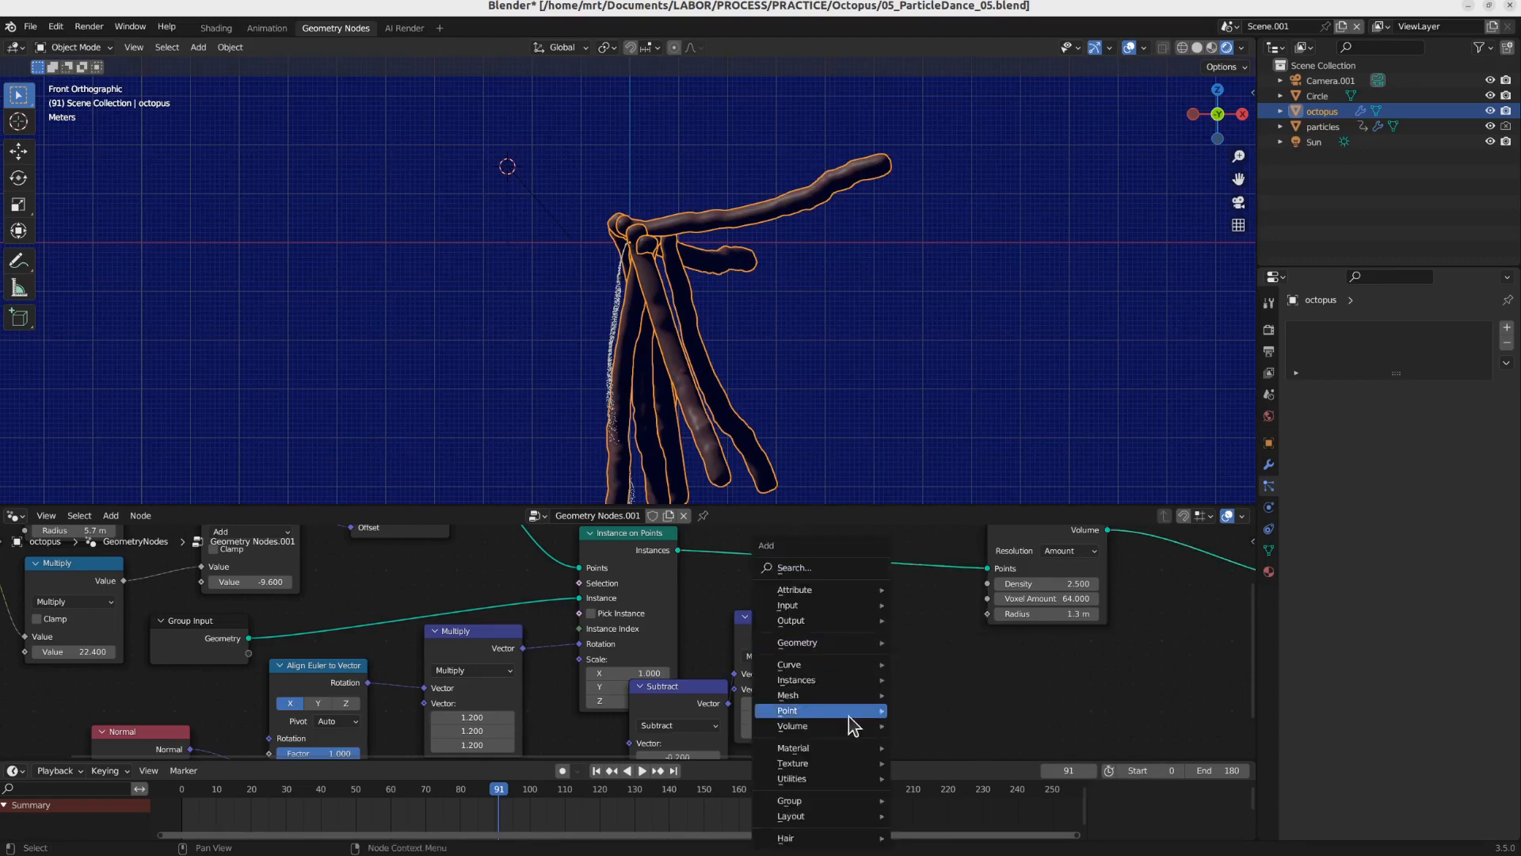
key(Escape)
Step: Duplicate the vector Multiply node, change the copy to Project and link it between the original Multiply node and the Points to Volume Radius
key(shift+d)
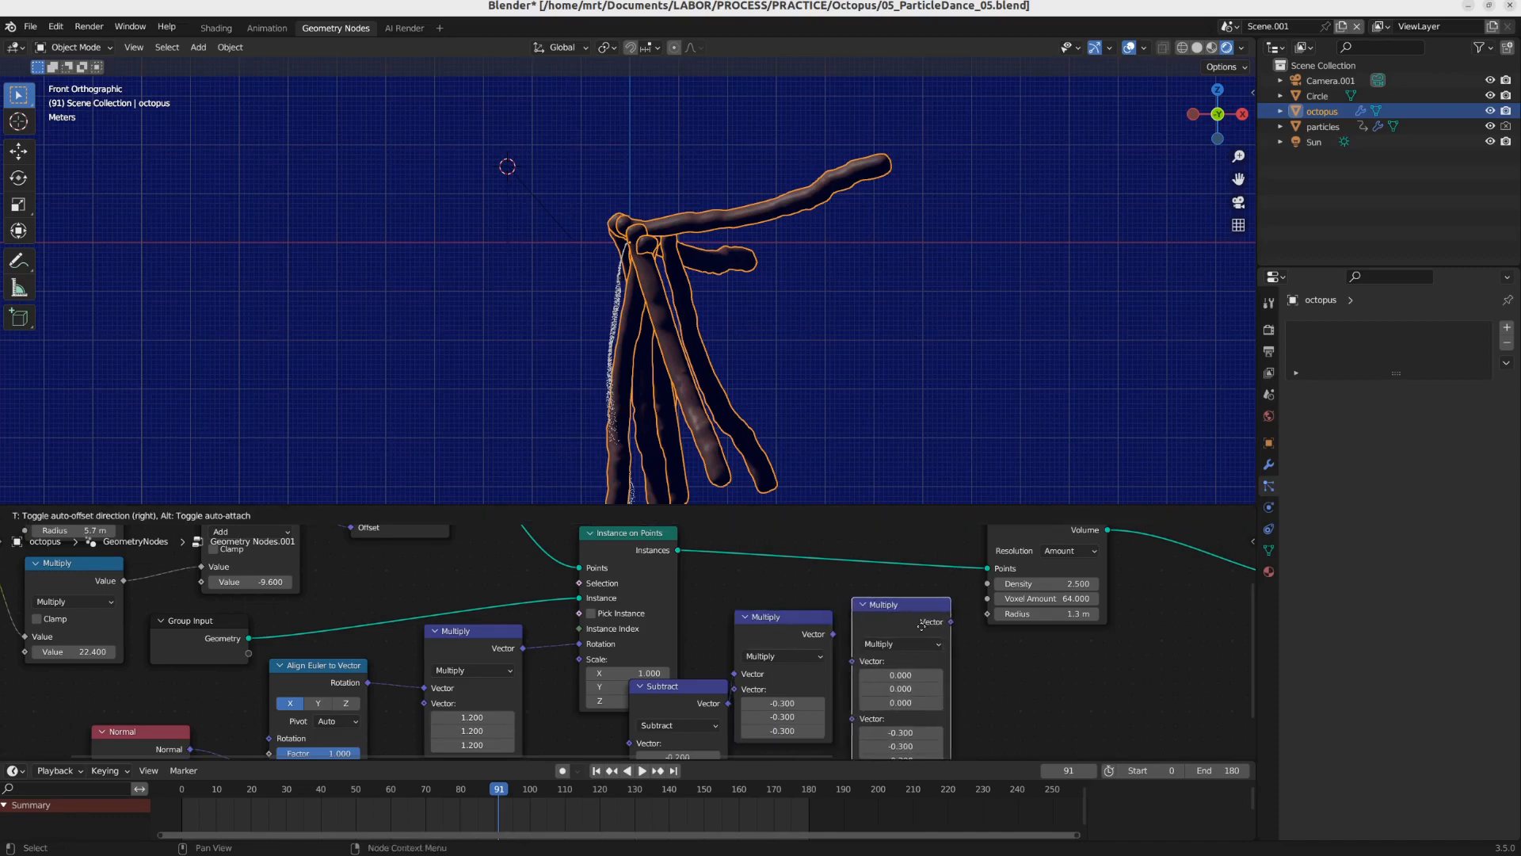
click(923, 634)
click(907, 643)
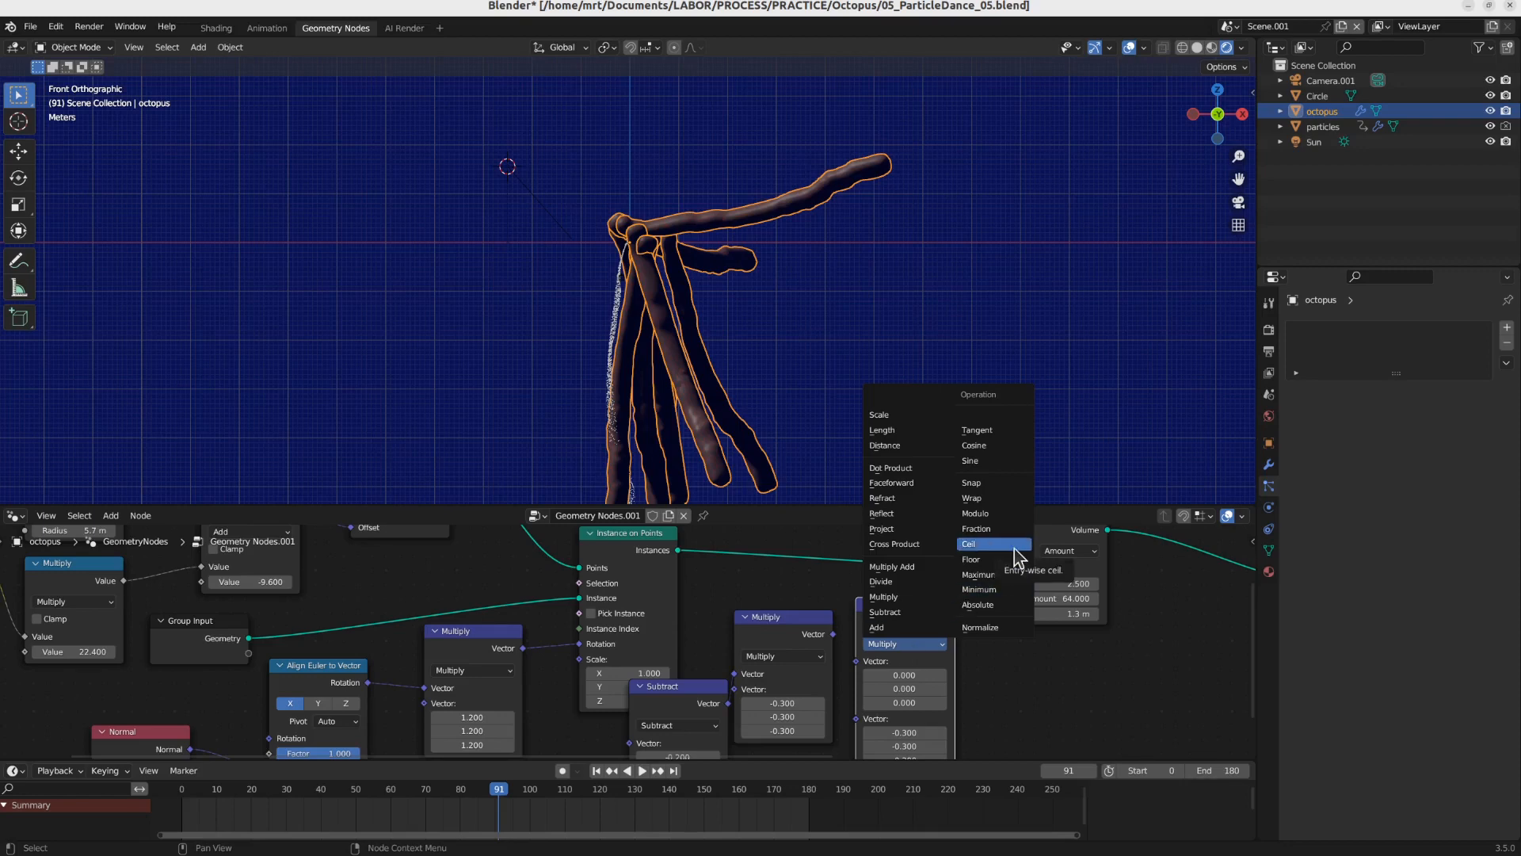
click(931, 529)
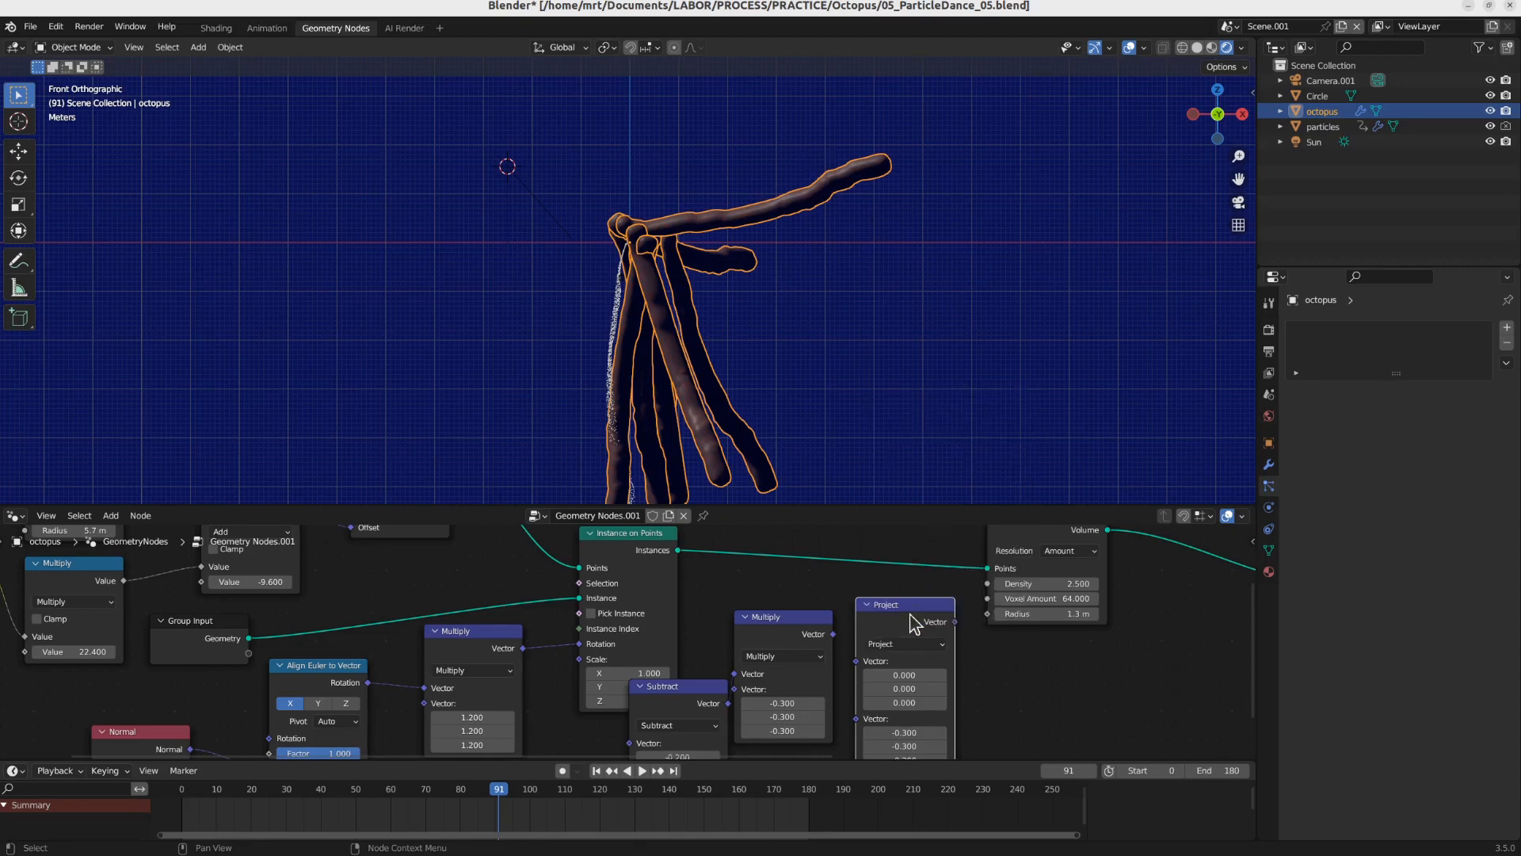
drag(832, 634, 858, 661)
drag(954, 621, 988, 614)
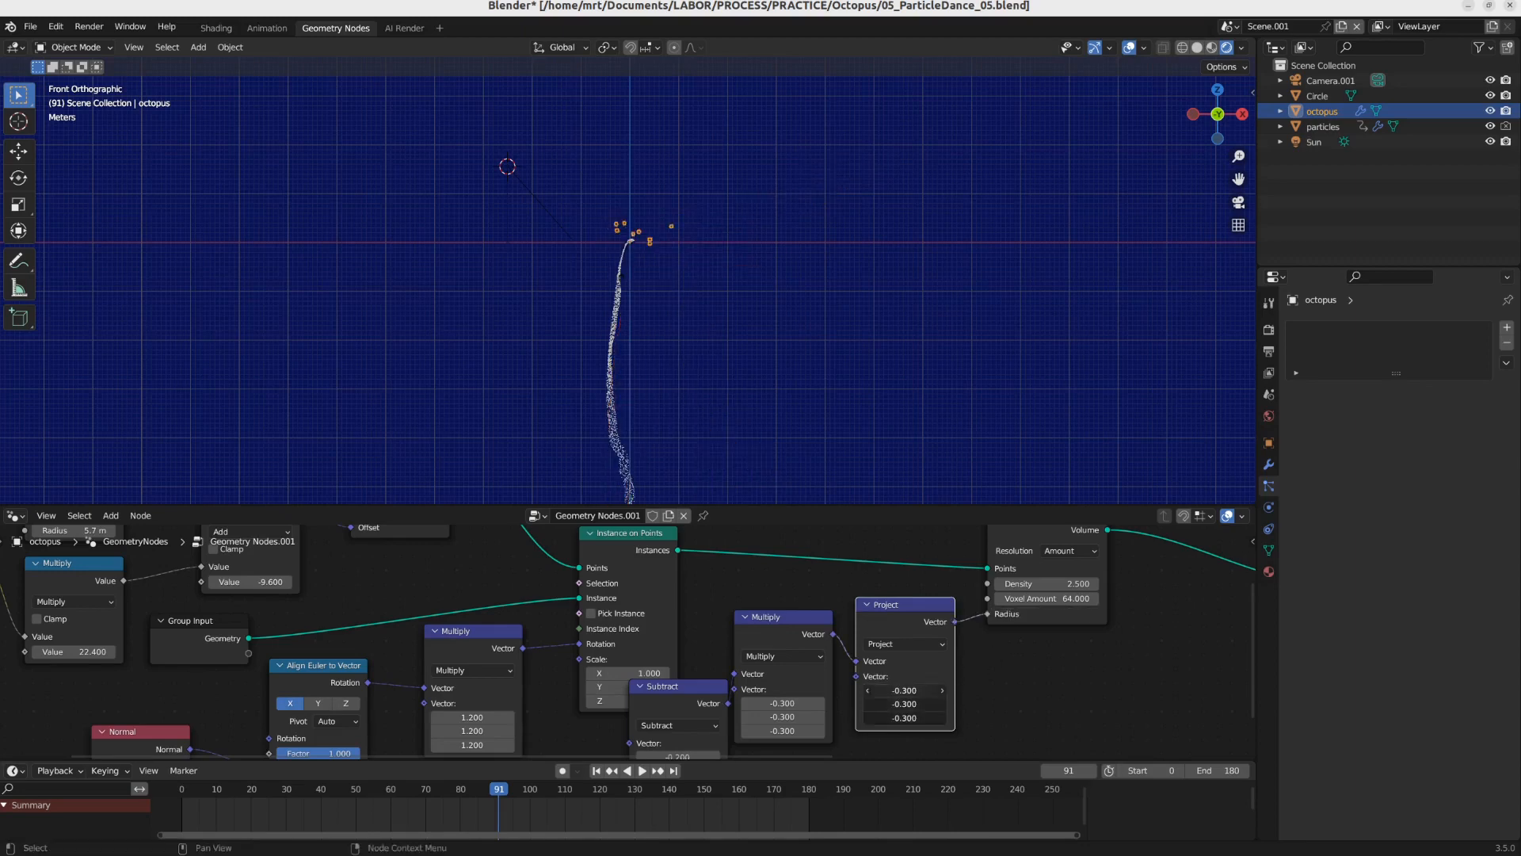
Step: Change the Project node's operation to Ceil and play the animation, stopping at frame 53
key(Escape)
click(915, 644)
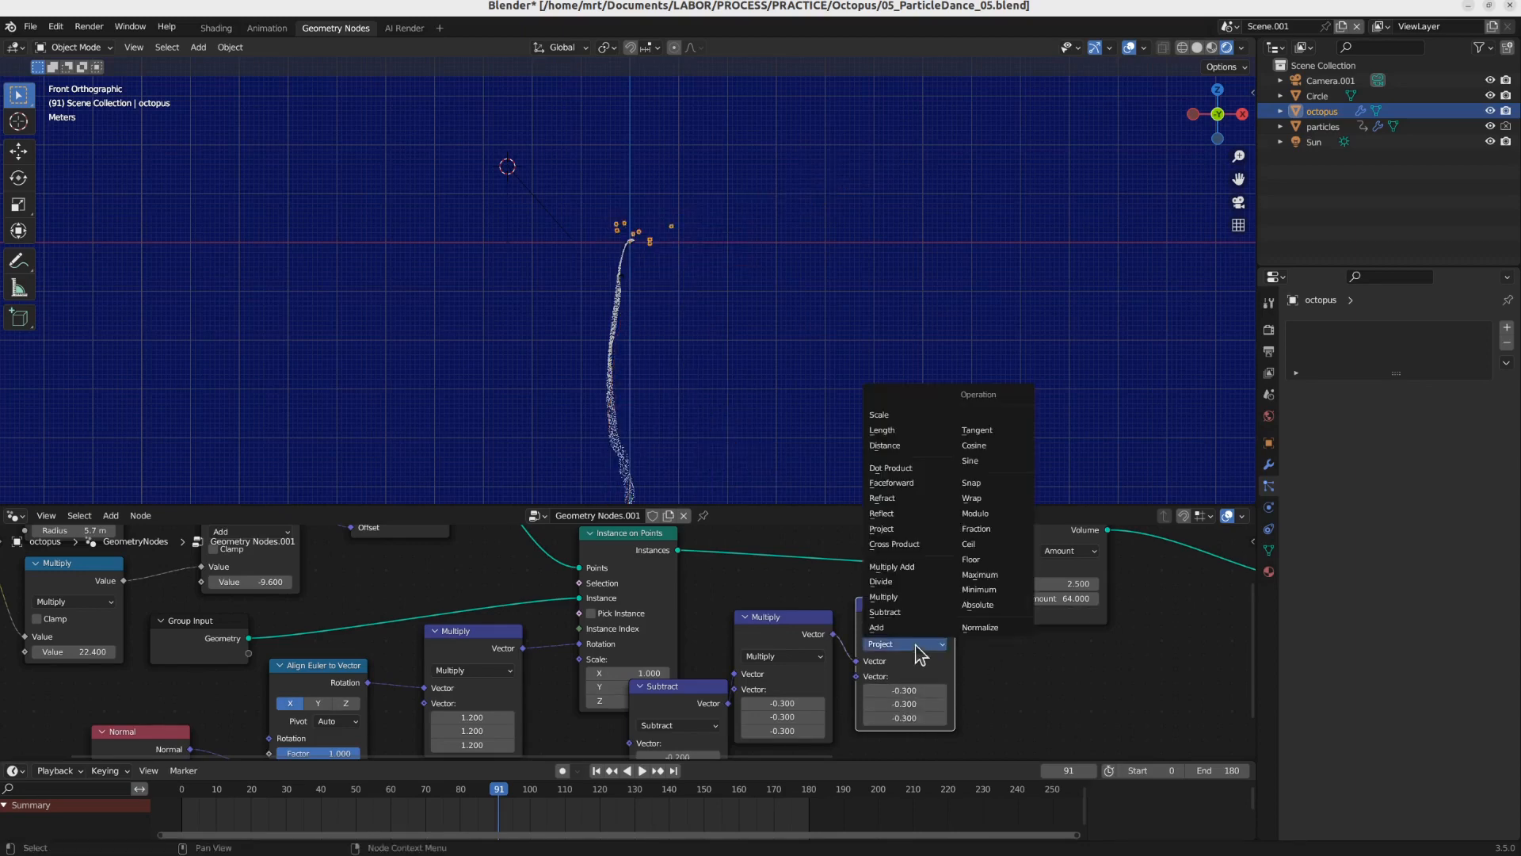
click(990, 545)
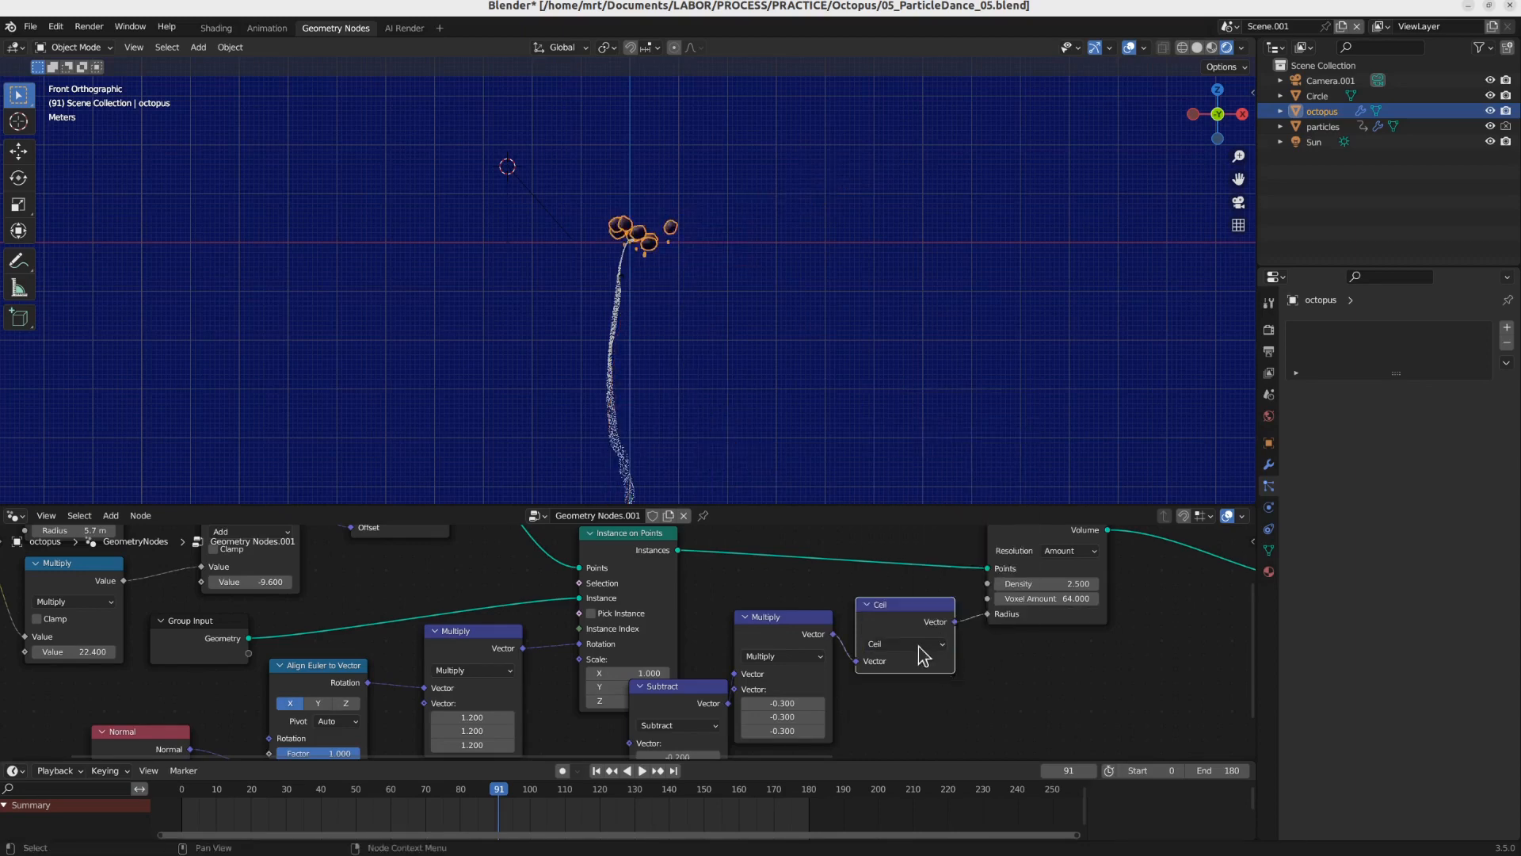
key(space)
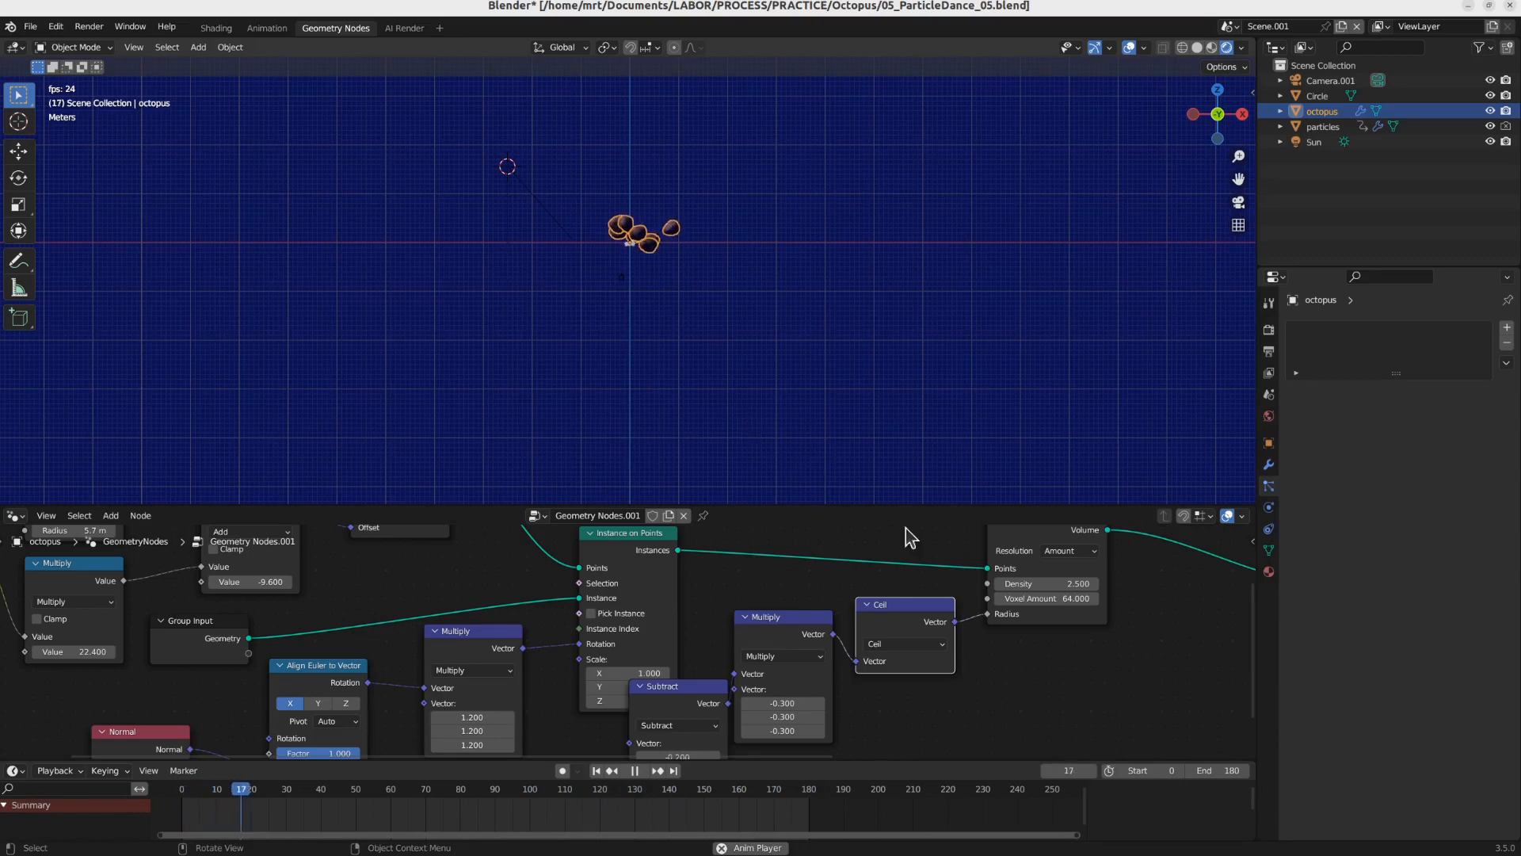
key(space)
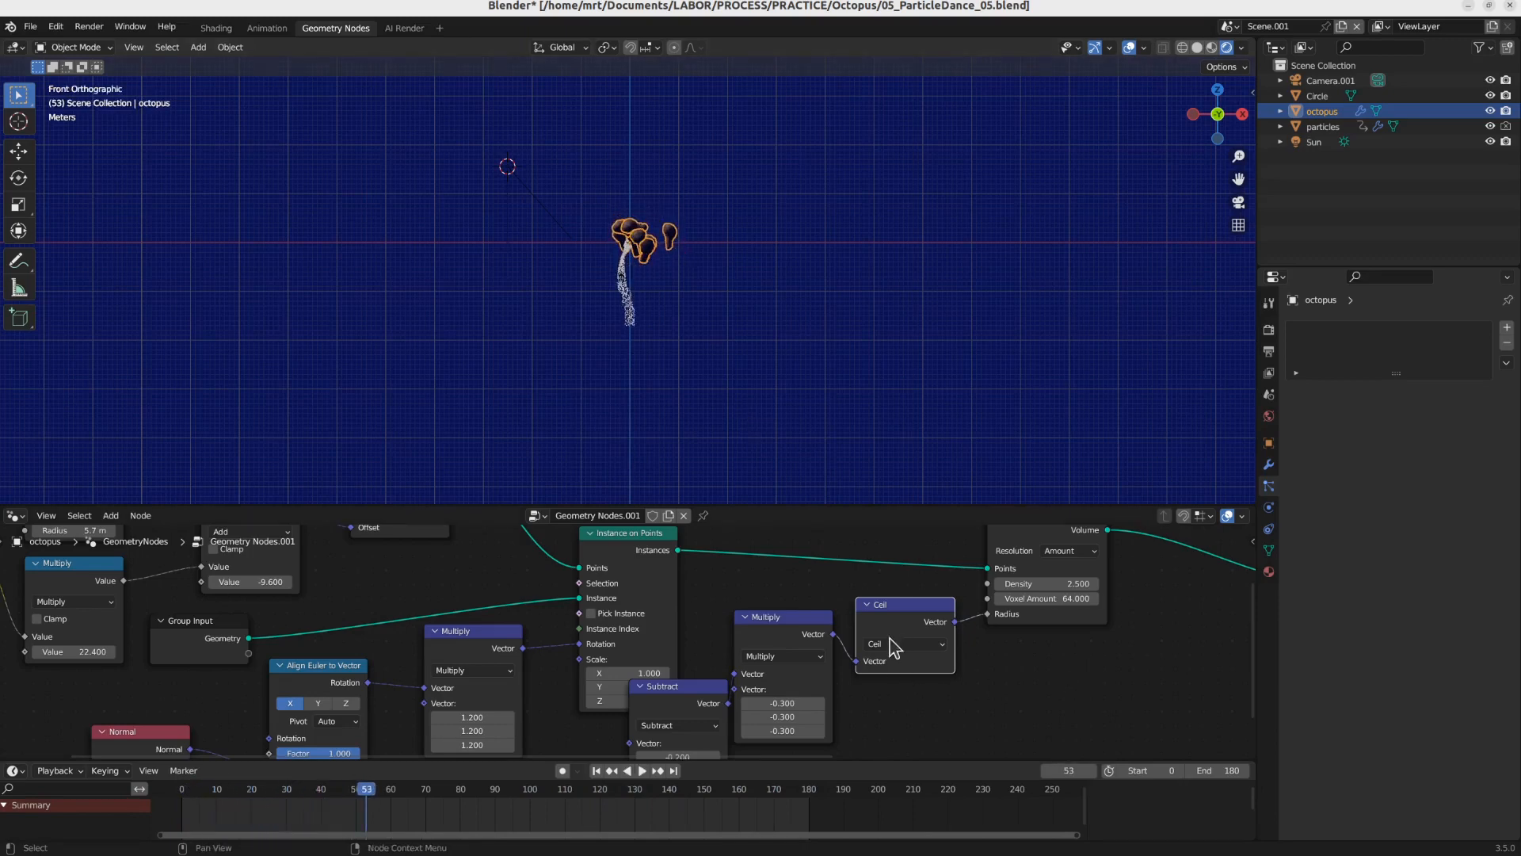
Step: Set the vector of the Multiply node feeding the Ceil node to 0.7 on all axes and play to frame 140
middle_drag(830, 682, 835, 618)
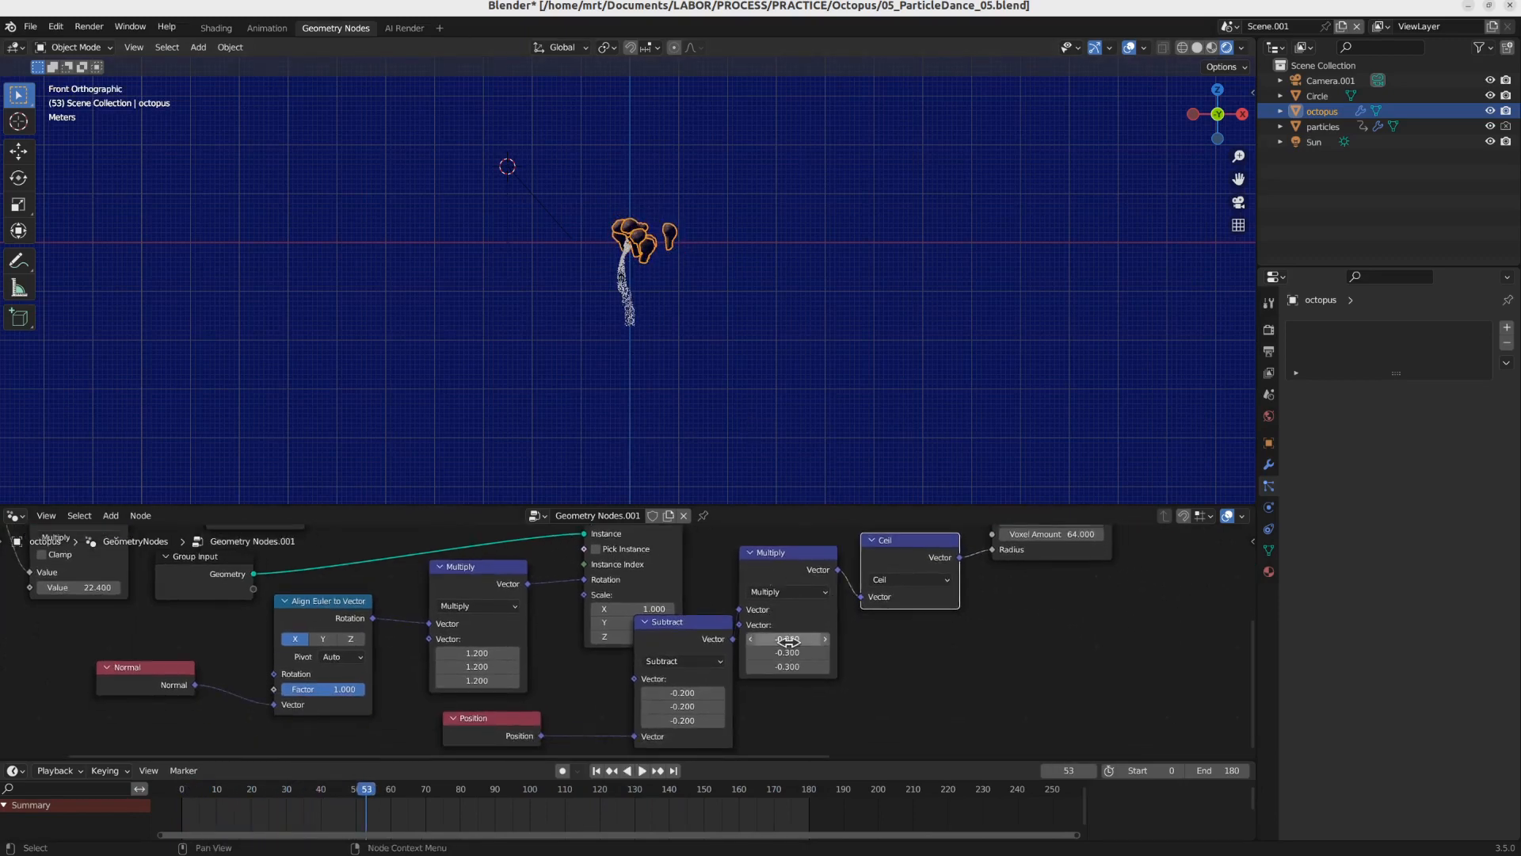
drag(788, 640, 824, 665)
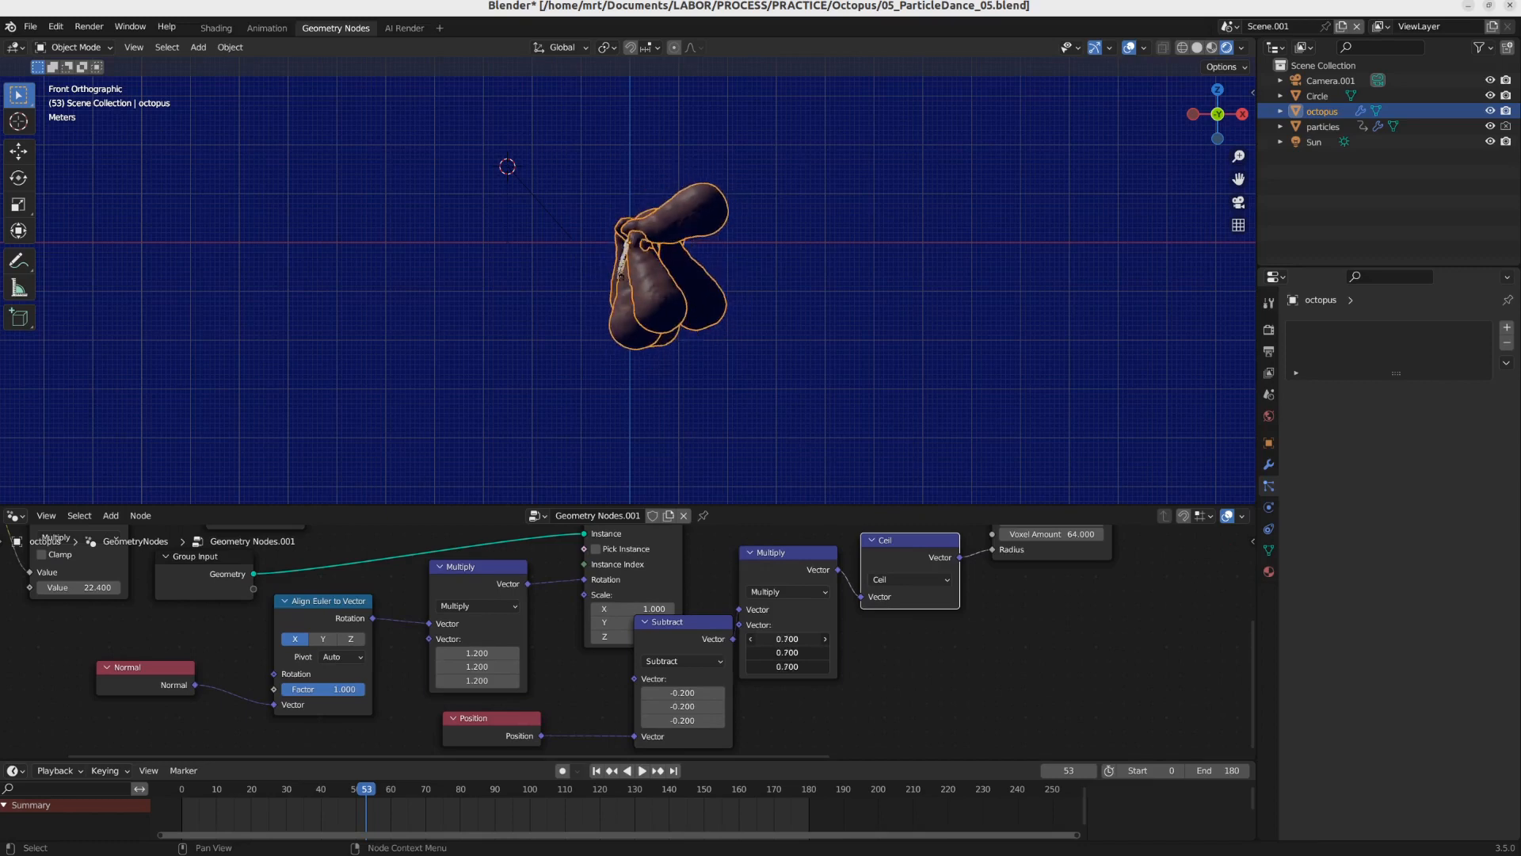
key(space)
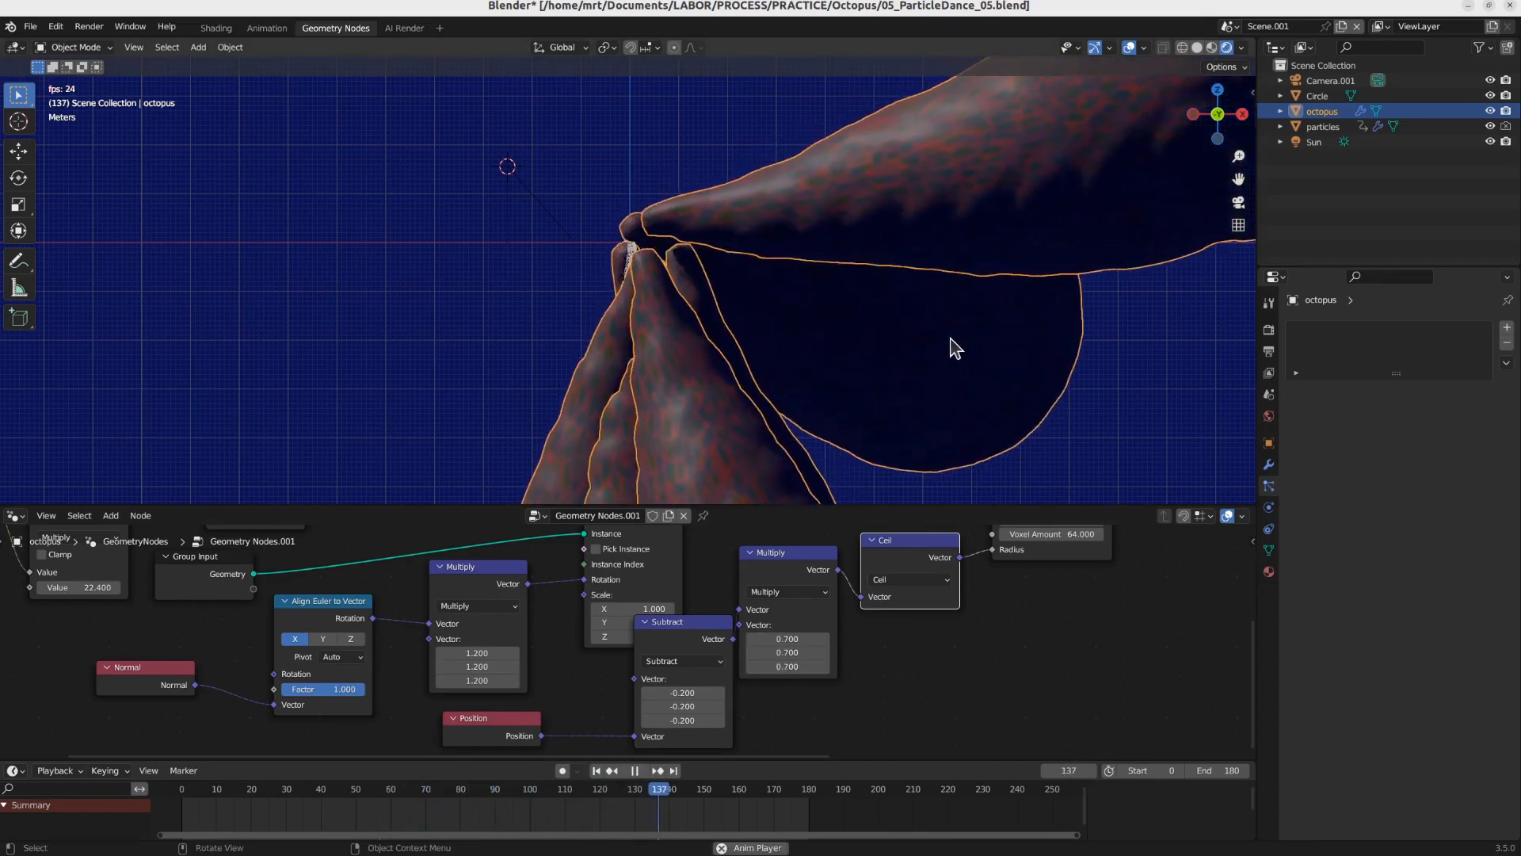
key(space)
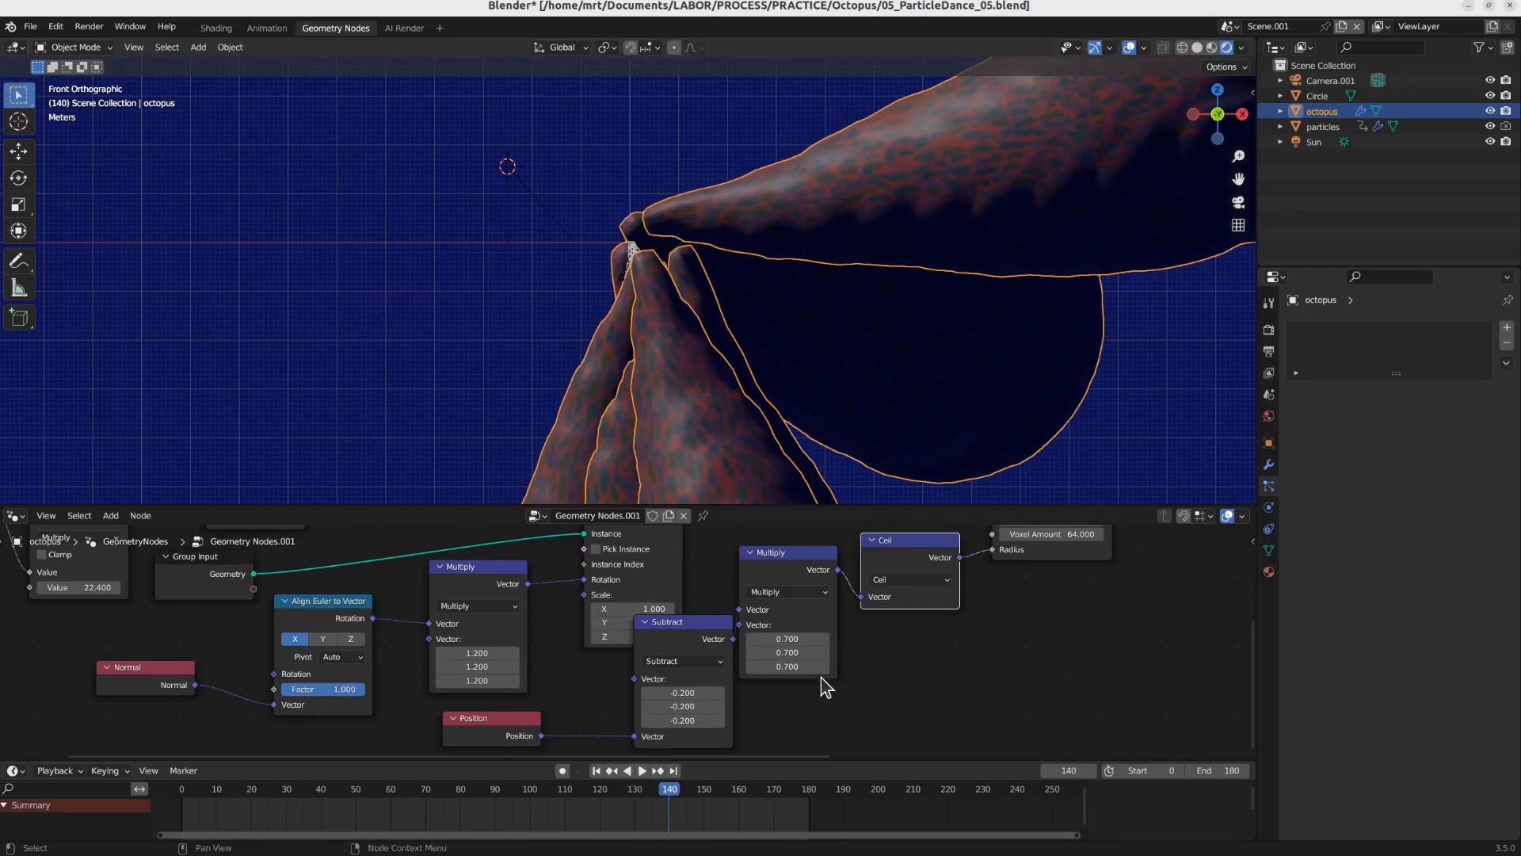
Step: Change the Ceil node's operation to Absolute and set the vector of the Multiply node feeding it to -0.3 on all axes
click(919, 581)
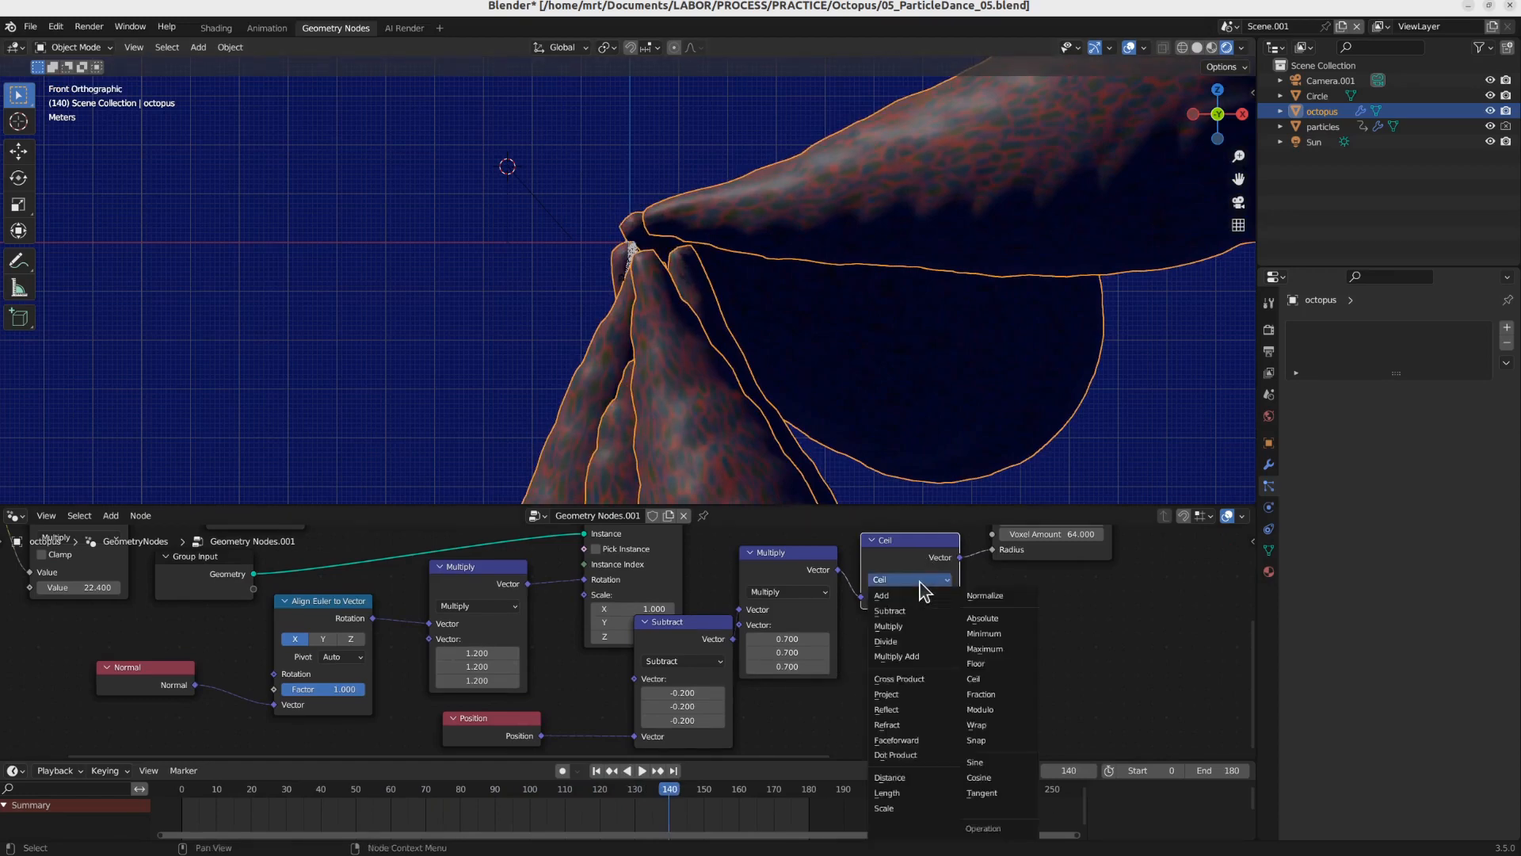
click(1000, 618)
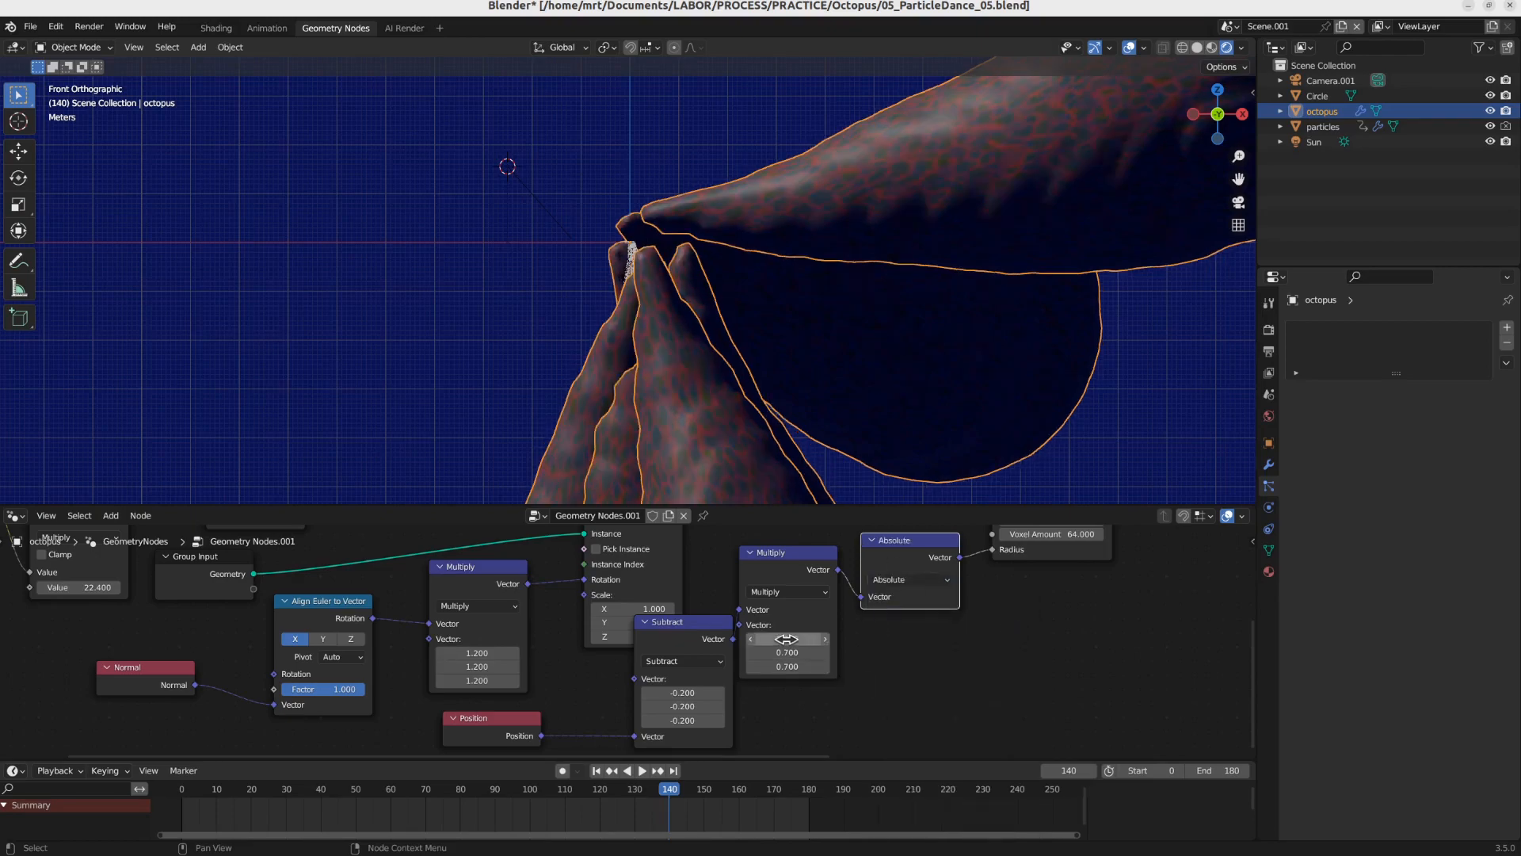
mouse_move(788, 639)
mouse_down()
mouse_move(789, 667)
mouse_move(707, 667)
mouse_move(786, 667)
mouse_up()
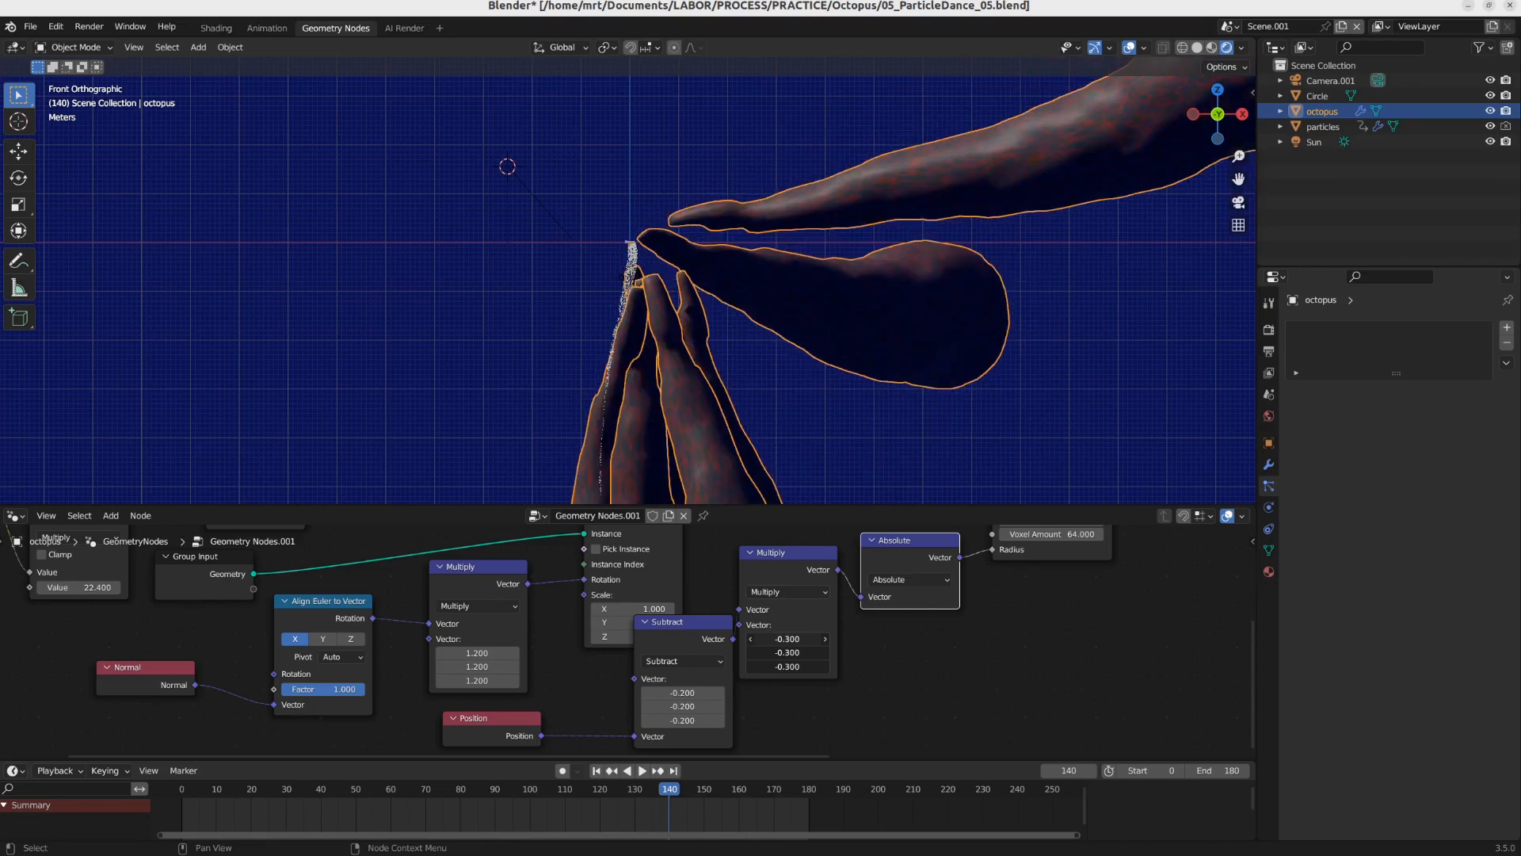
Step: Reposition the Subtract node, set its vector to 1.5 on all axes and play the animation from the start, stopping at frame 66
drag(702, 629, 659, 648)
middle_drag(638, 724, 690, 662)
mouse_move(691, 651)
mouse_down()
mouse_move(792, 651)
mouse_move(662, 651)
mouse_up()
click(596, 770)
key(space)
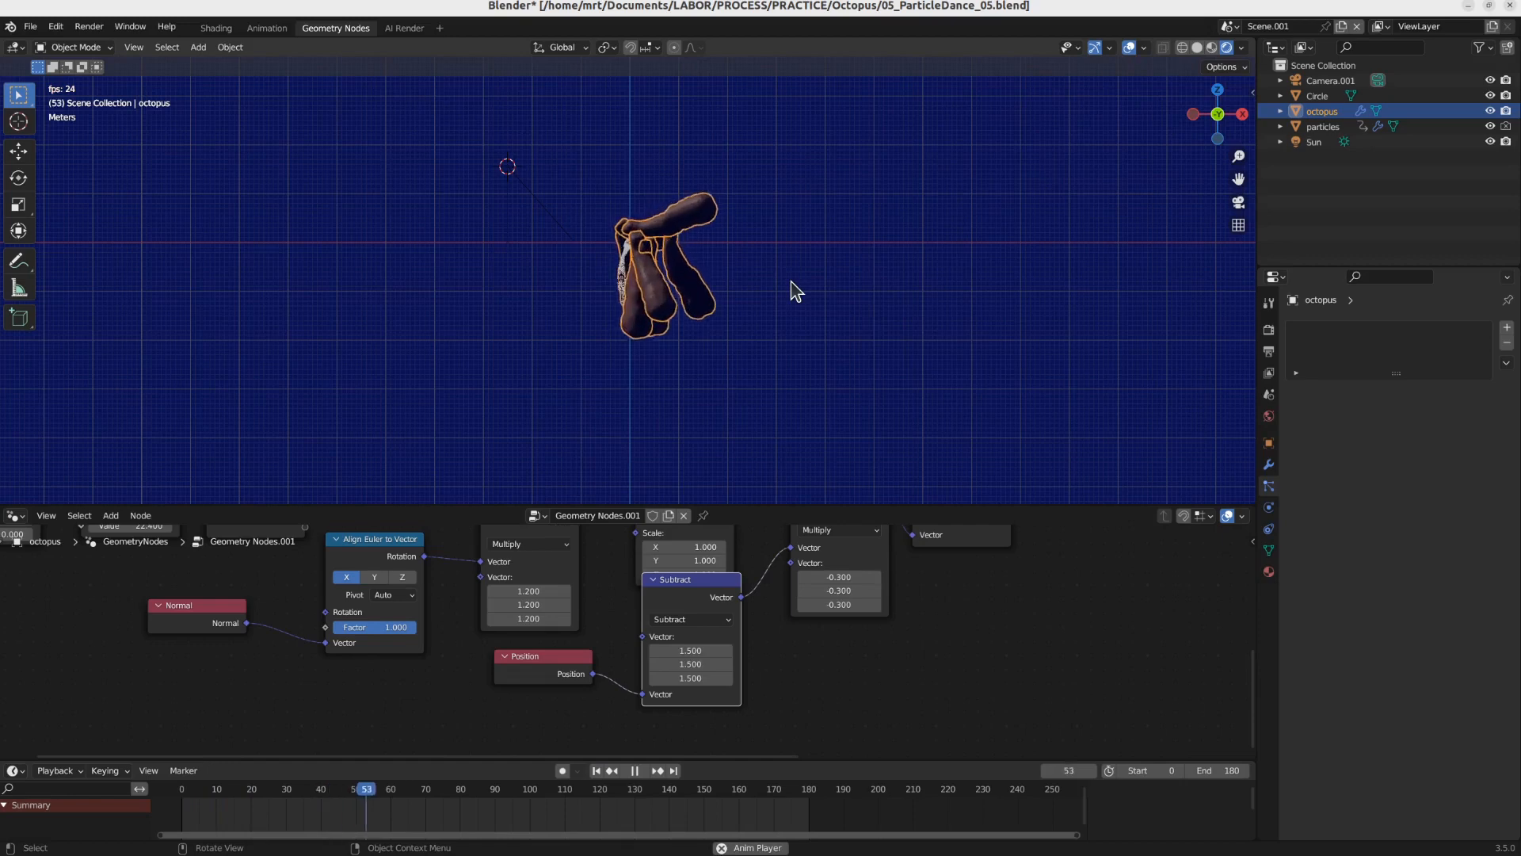
key(space)
Step: Delete the bake of the particles object's particle system, set the particle Lifetime to 40 and bake it again
click(1323, 127)
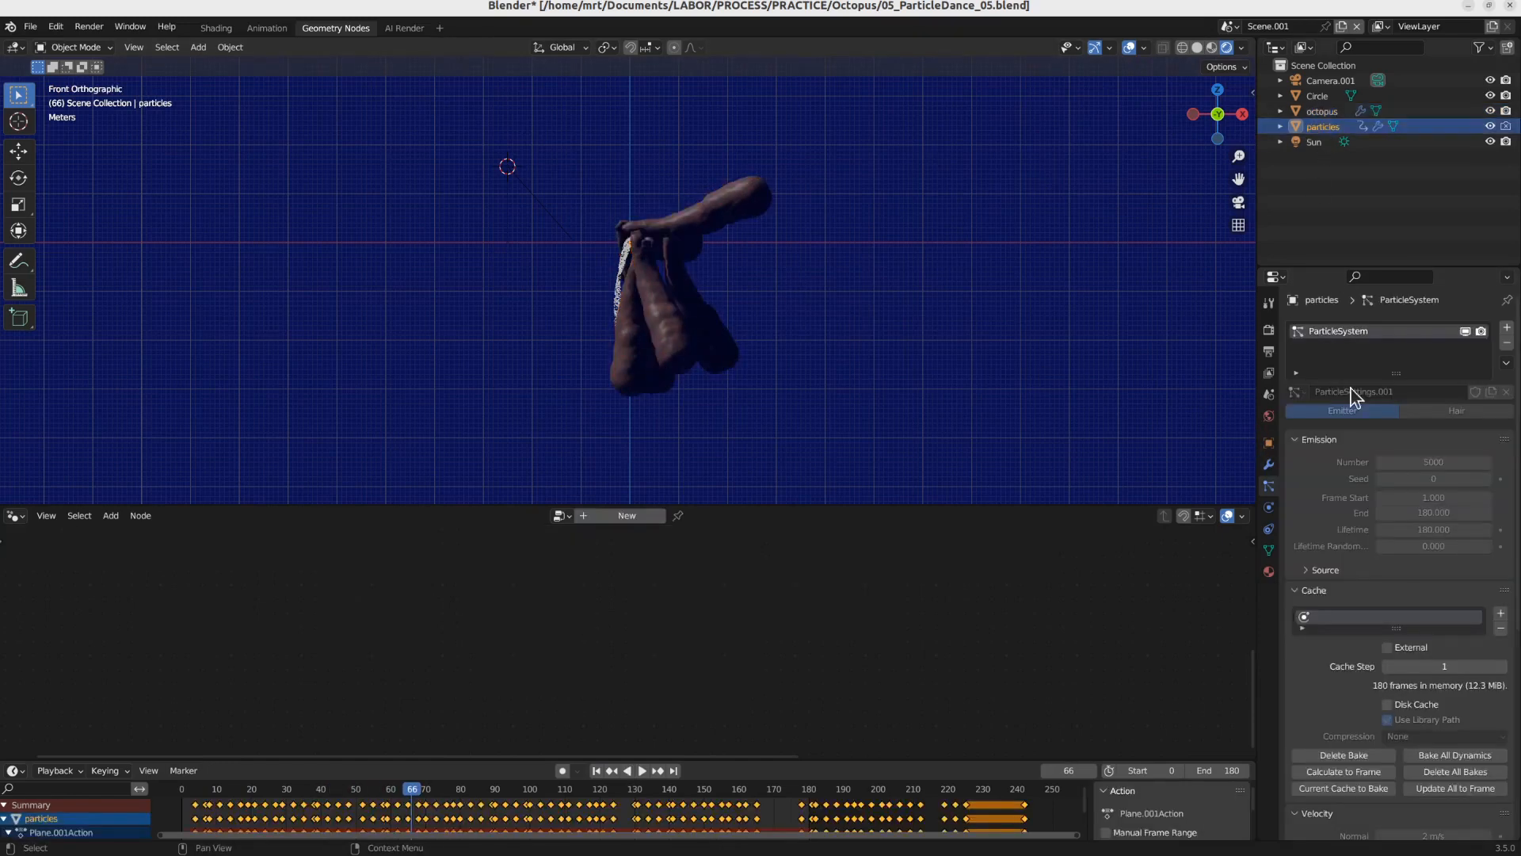
click(1357, 757)
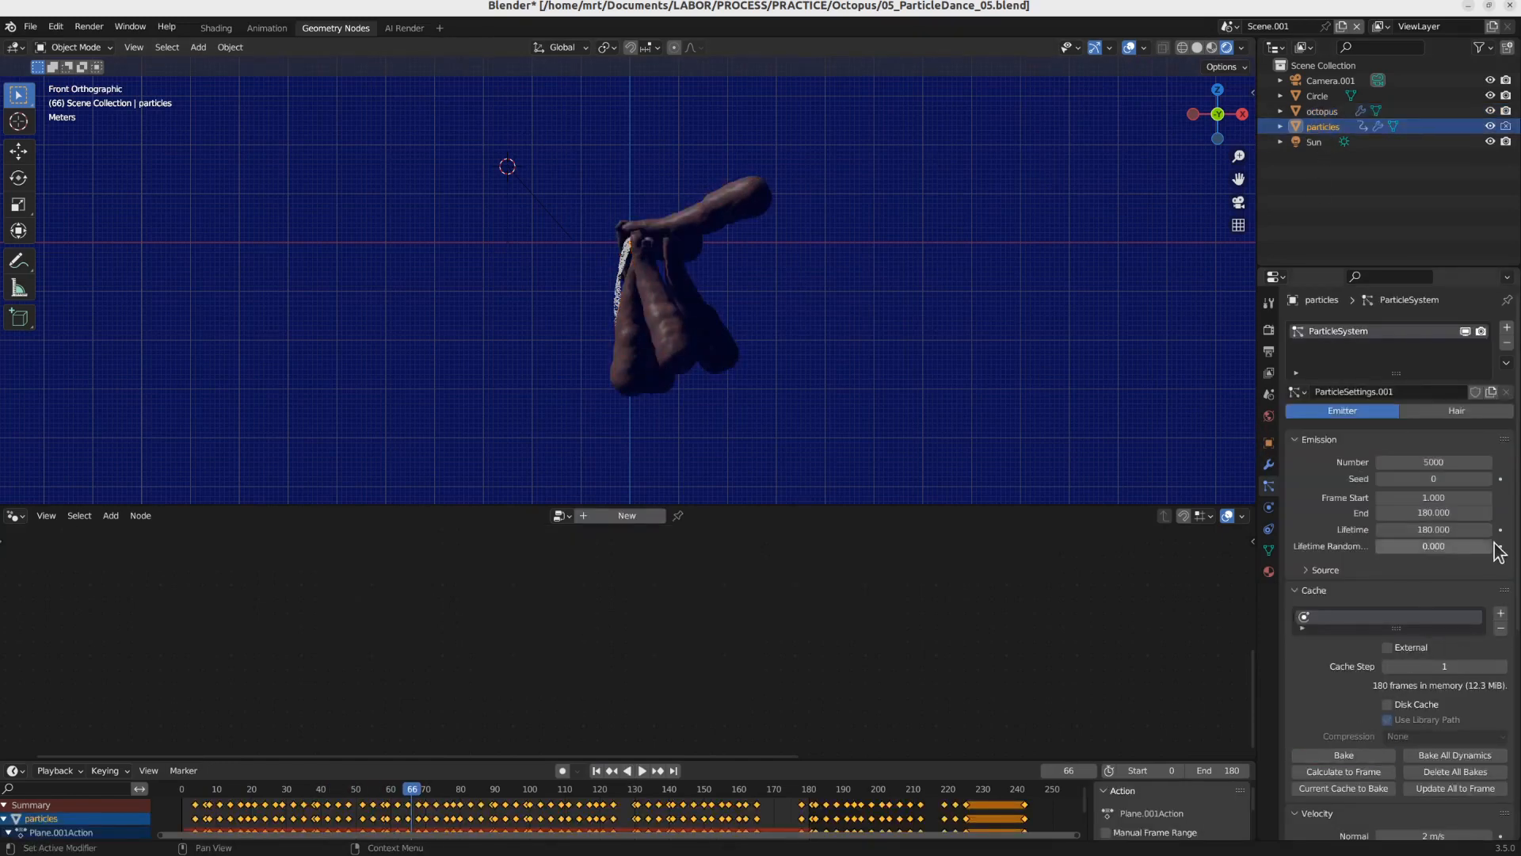
click(1484, 529)
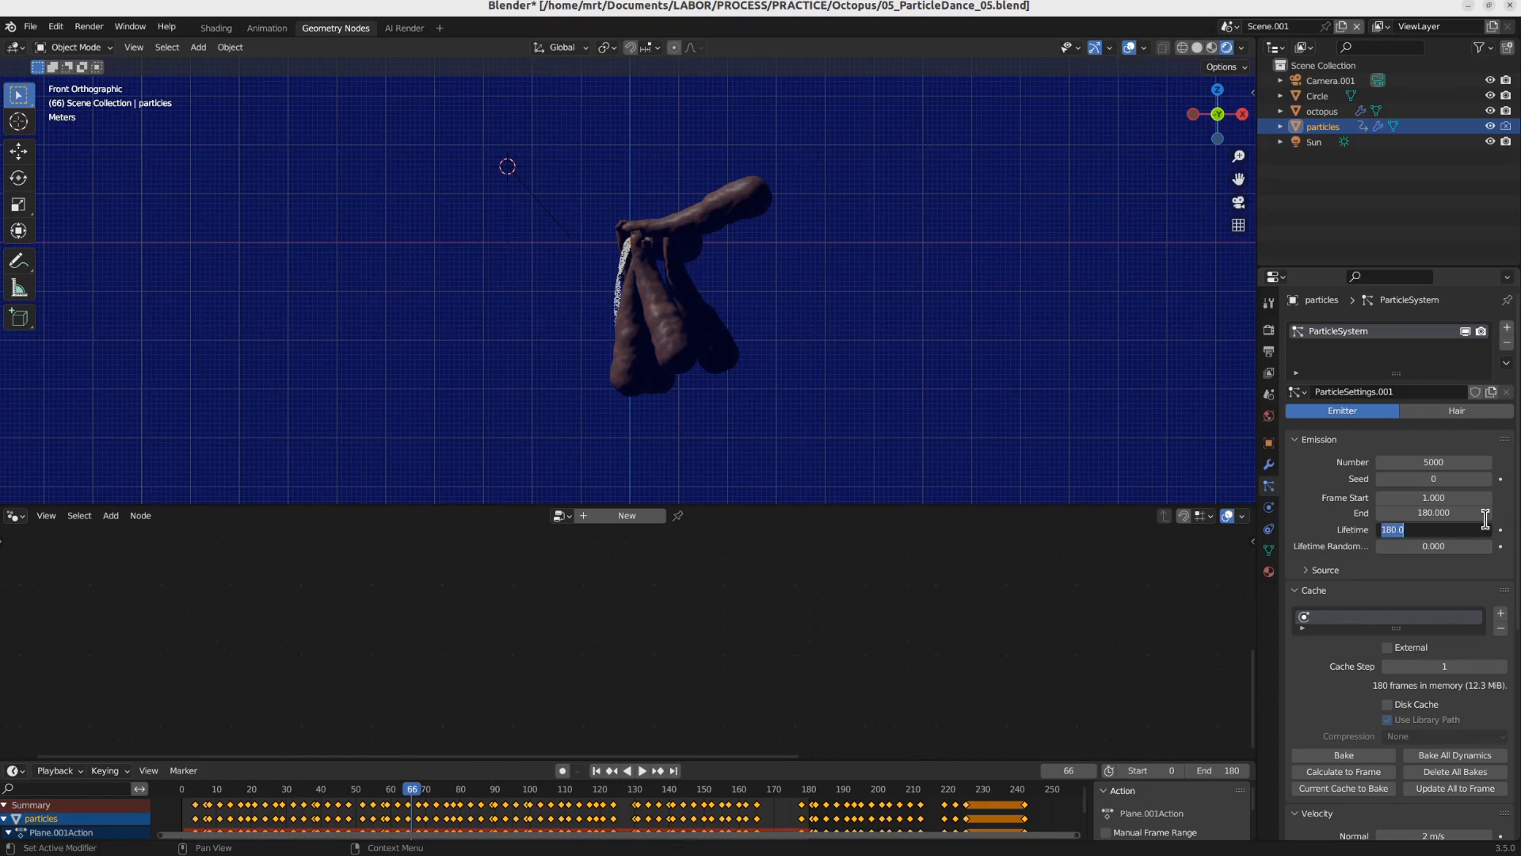
key(Return)
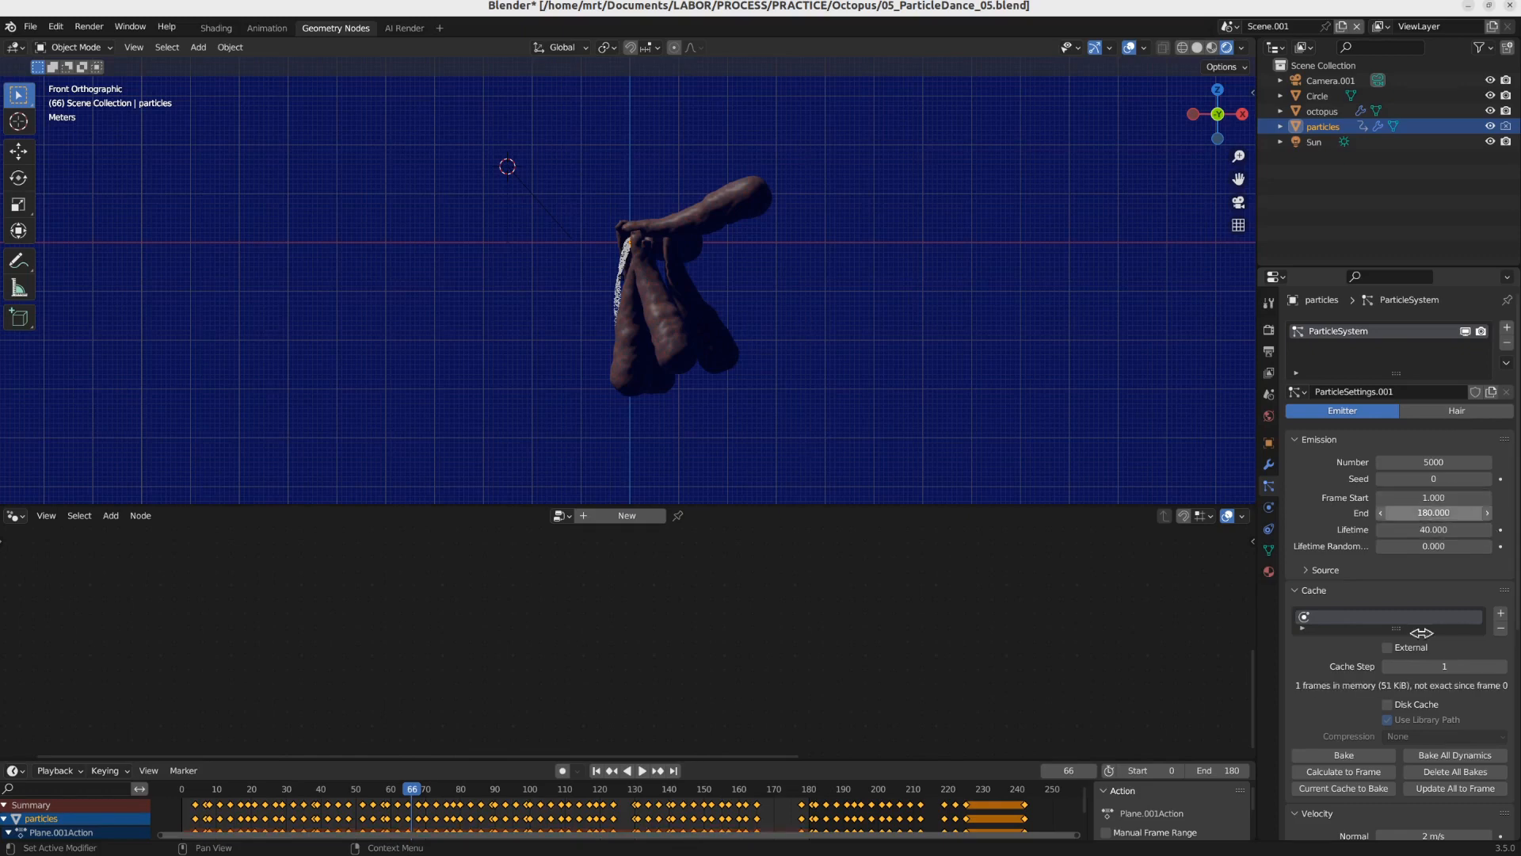
click(1352, 753)
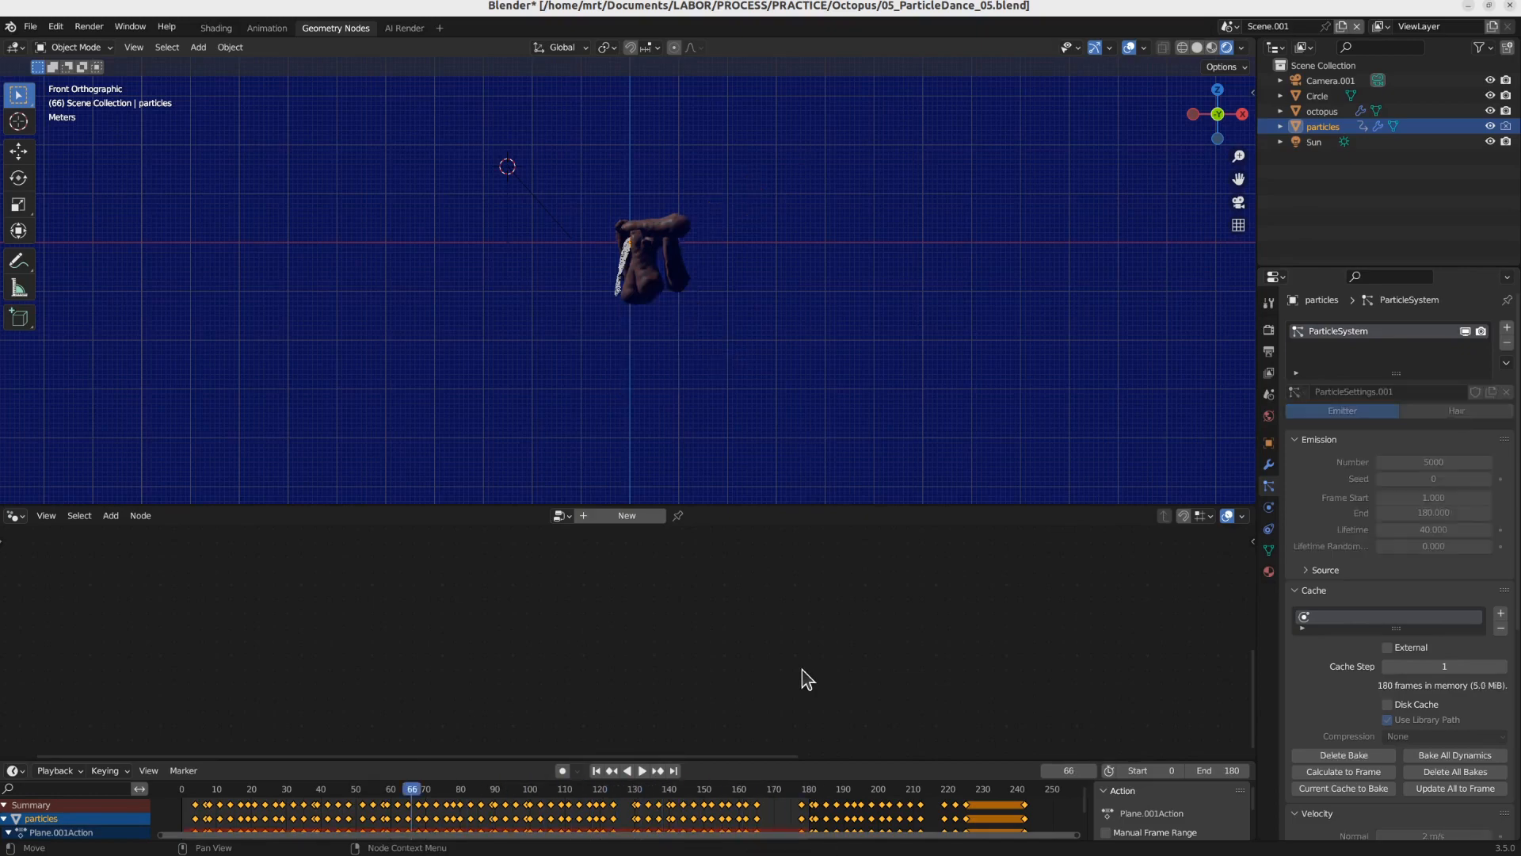
Step: Play the rebaked animation from the first frame and stop it at frame 104
click(597, 770)
key(space)
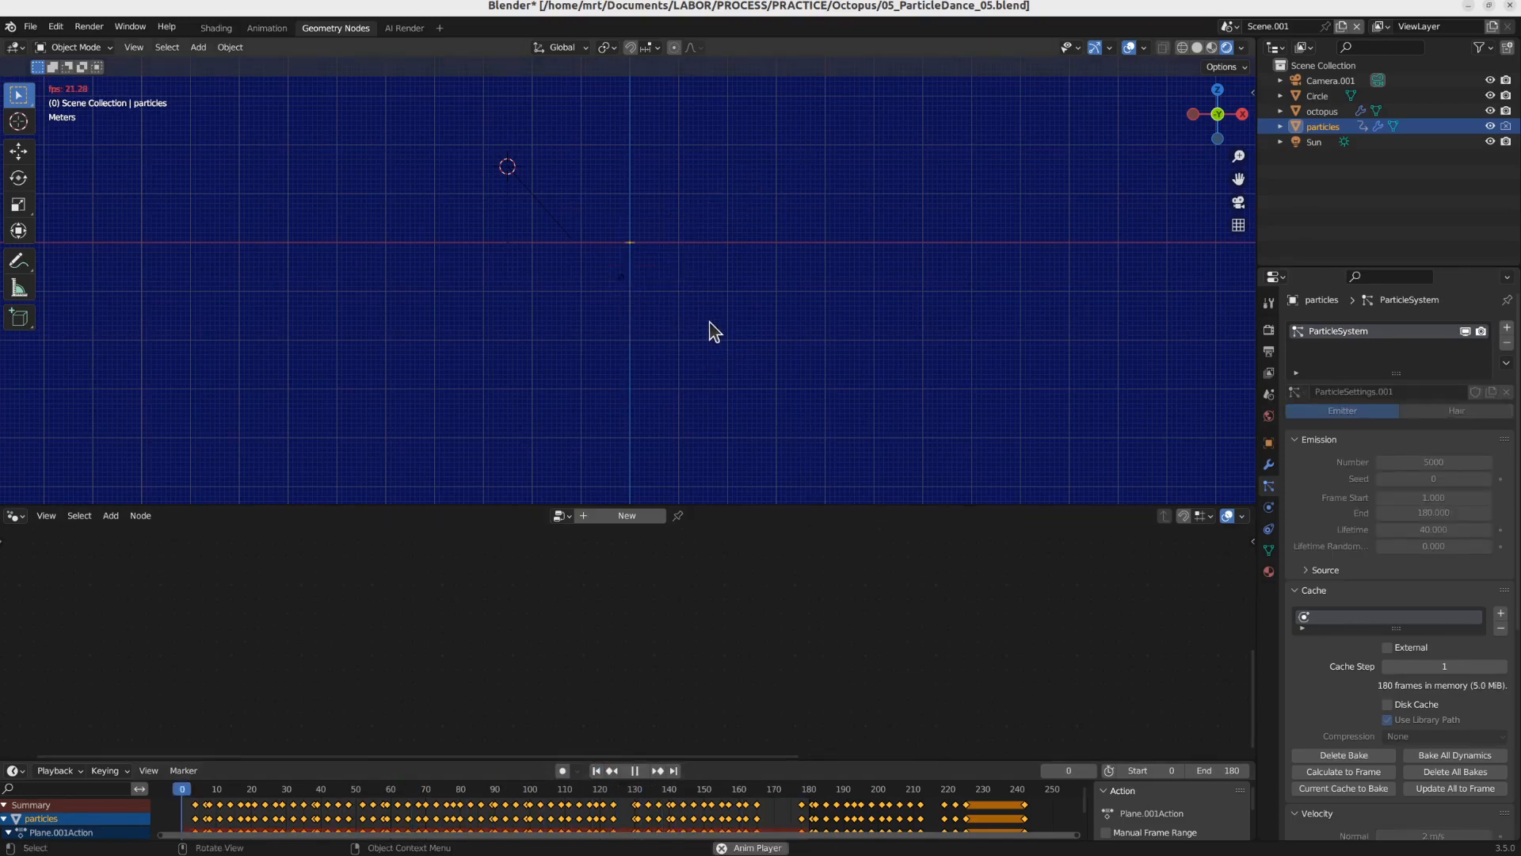
scroll(650, 257, up, 3)
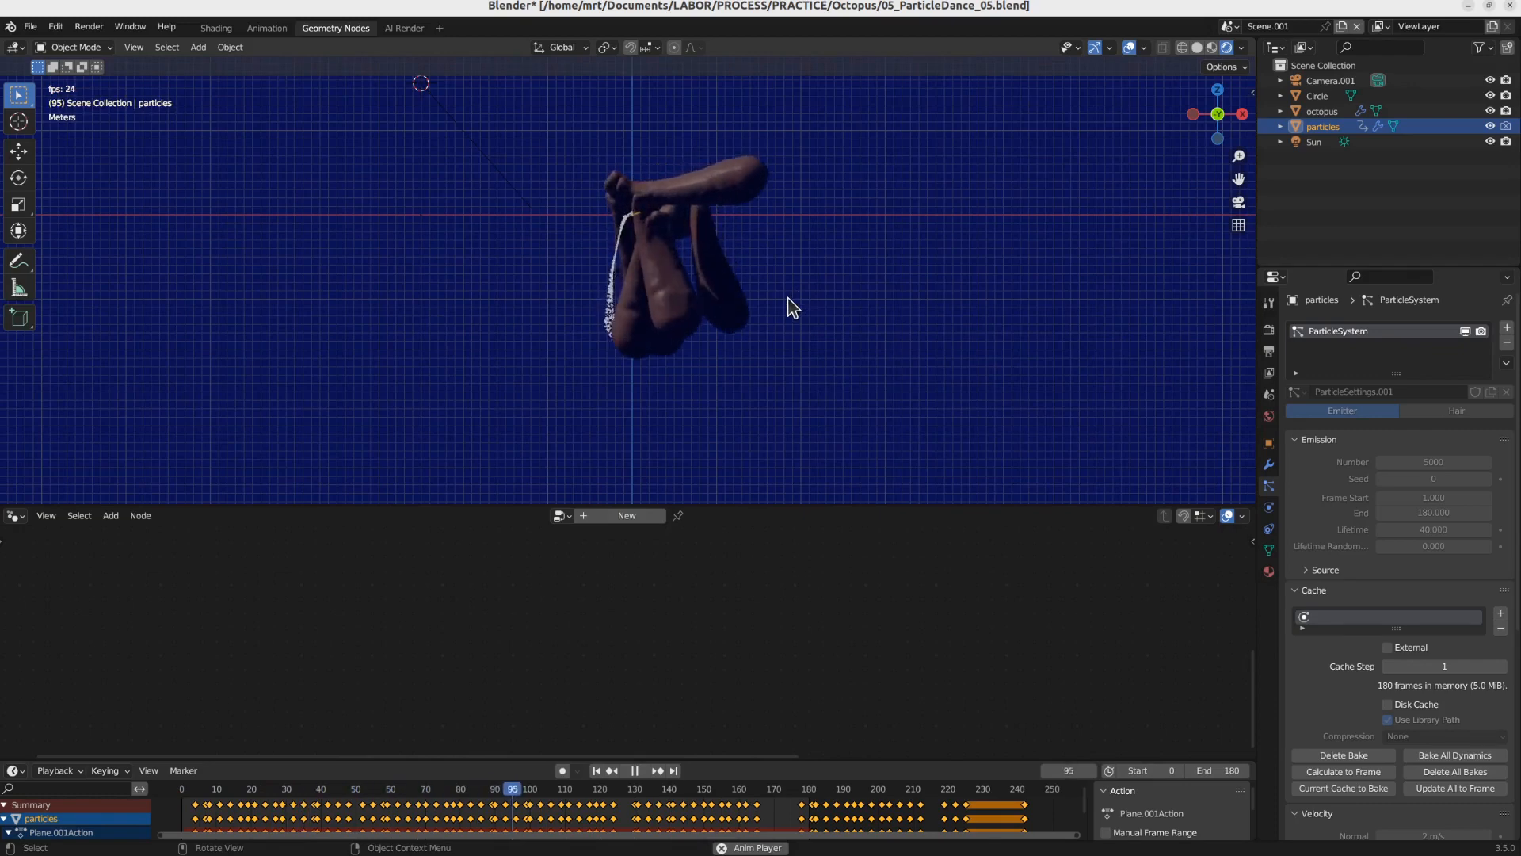
key(space)
Step: Set the octopus's Multiply node feeding Absolute to 0.3 on all axes and rearrange the Subtract, Multiply and Position nodes
click(692, 297)
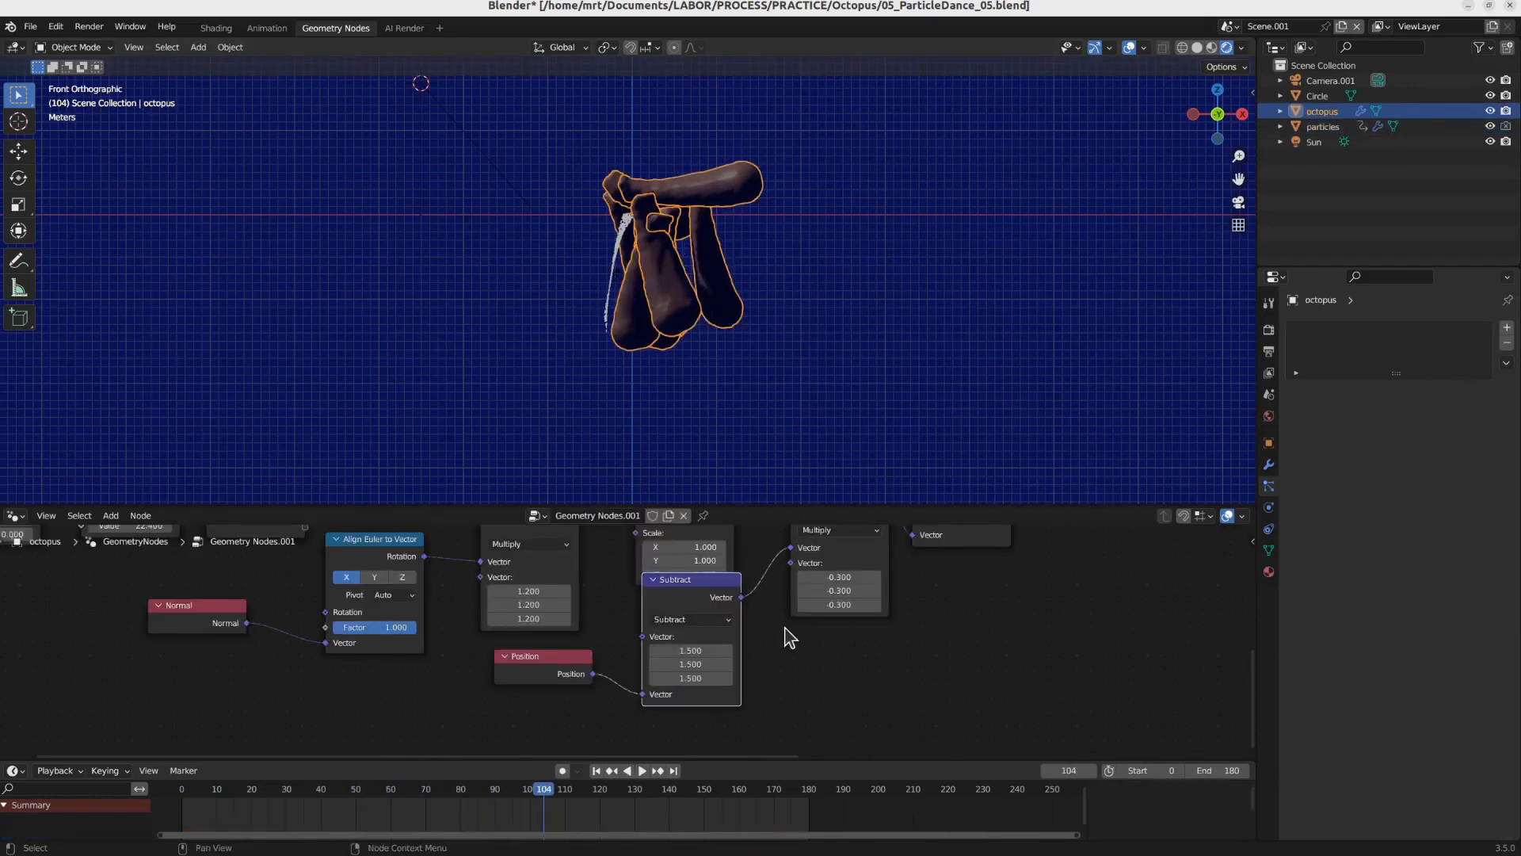
drag(841, 577, 892, 605)
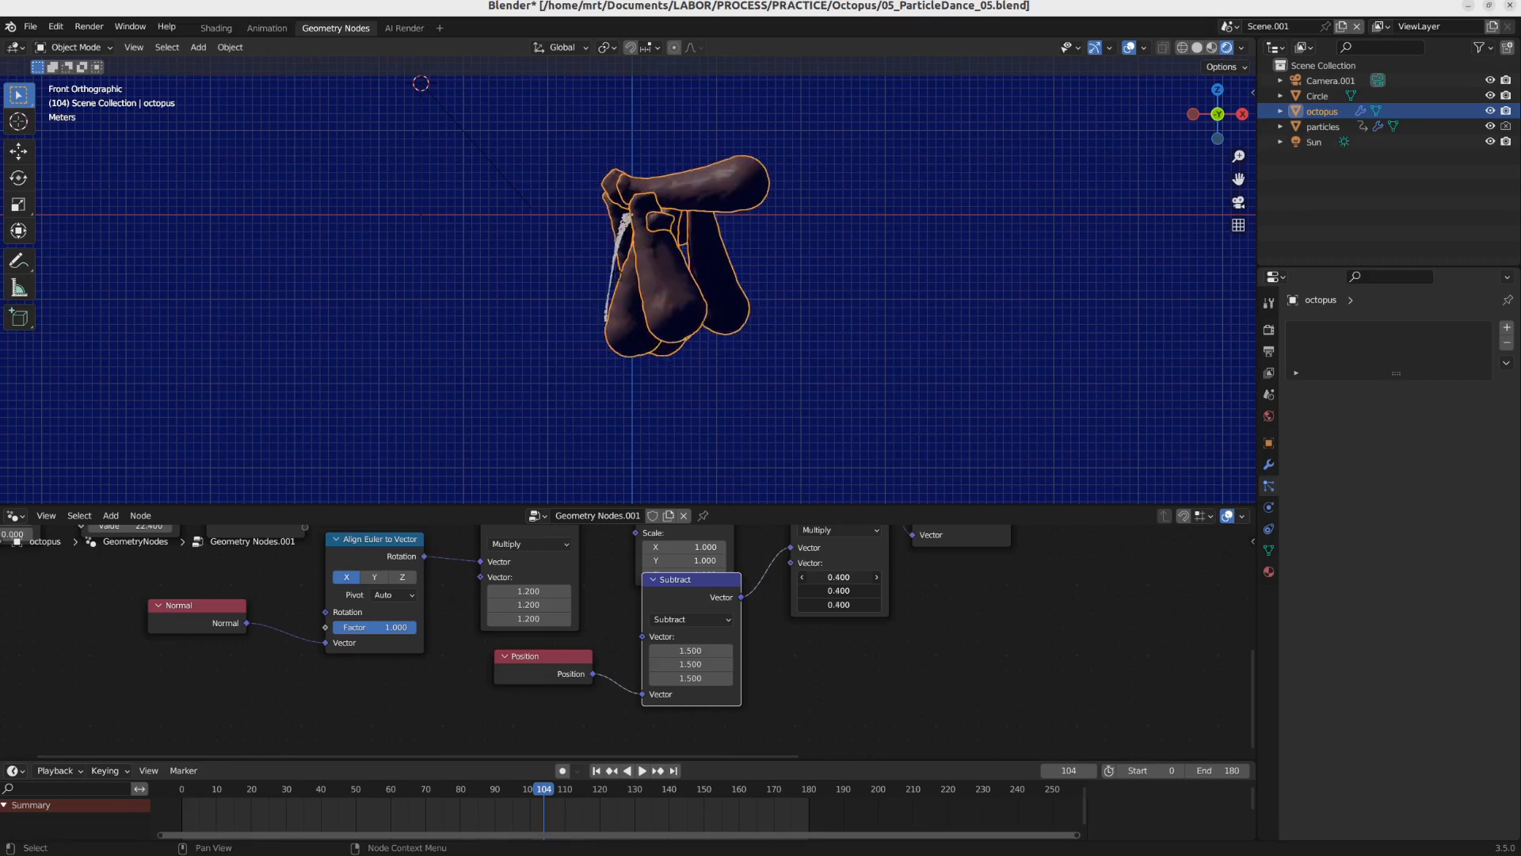
middle_drag(840, 554, 802, 624)
middle_drag(703, 666, 705, 591)
drag(704, 591, 694, 622)
click(675, 578)
middle_drag(824, 559, 806, 609)
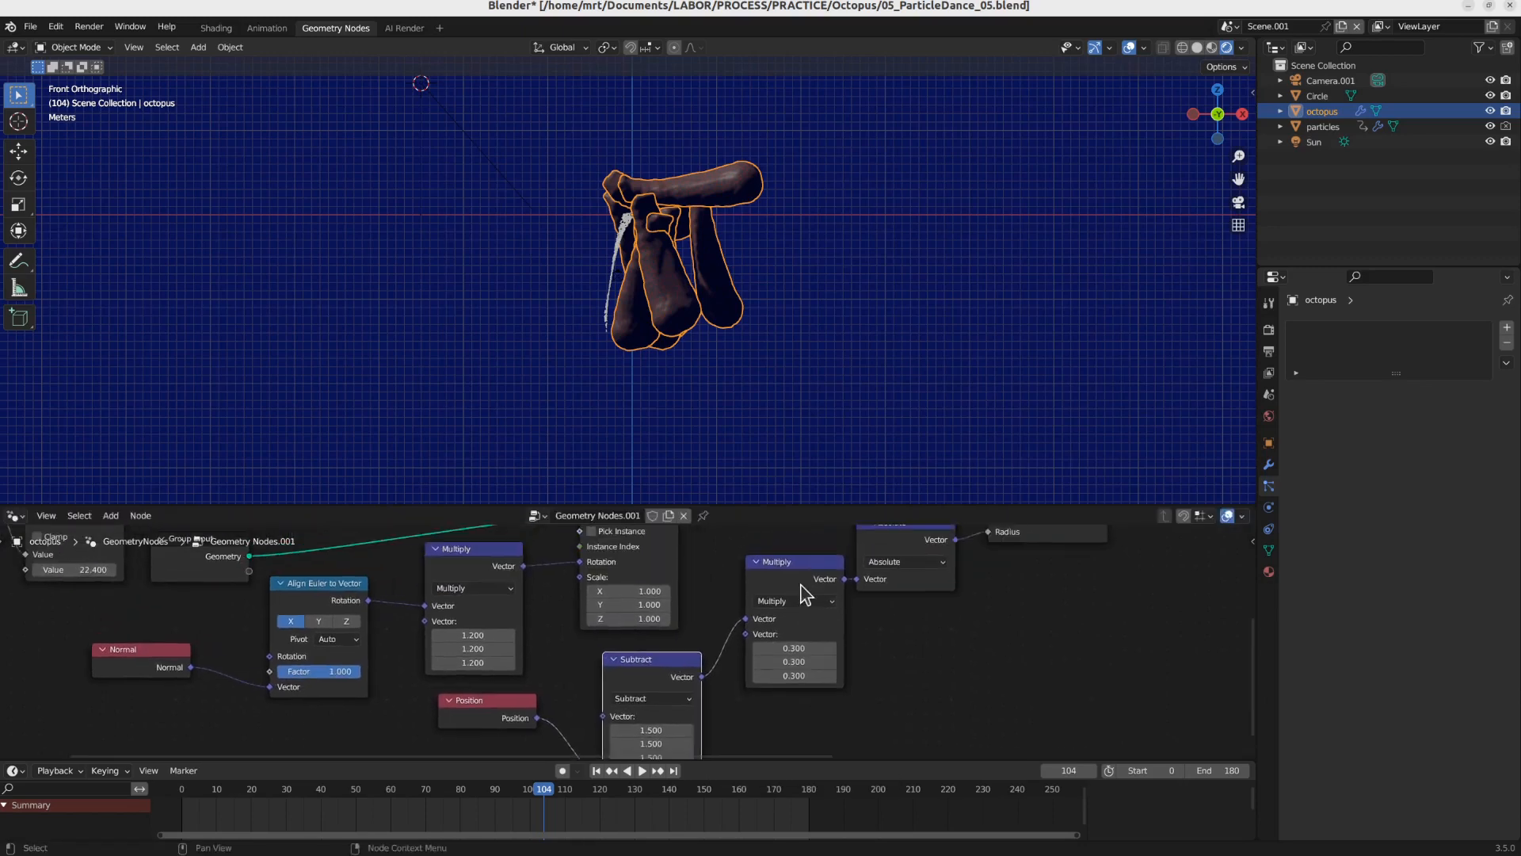
drag(800, 584, 791, 600)
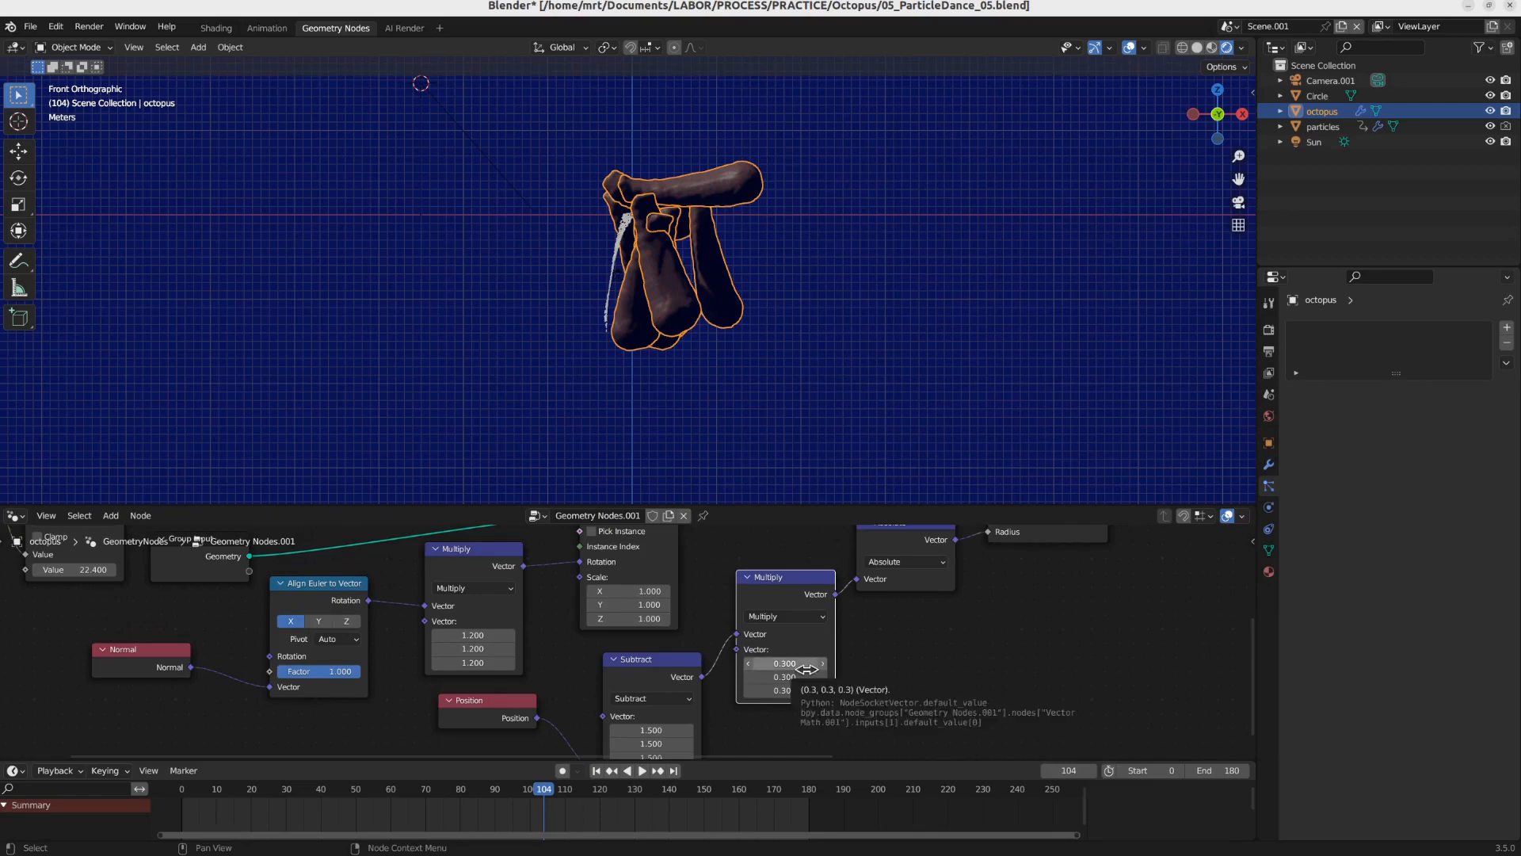
mouse_move(480, 712)
mouse_down()
mouse_move(507, 708)
mouse_move(493, 706)
mouse_up()
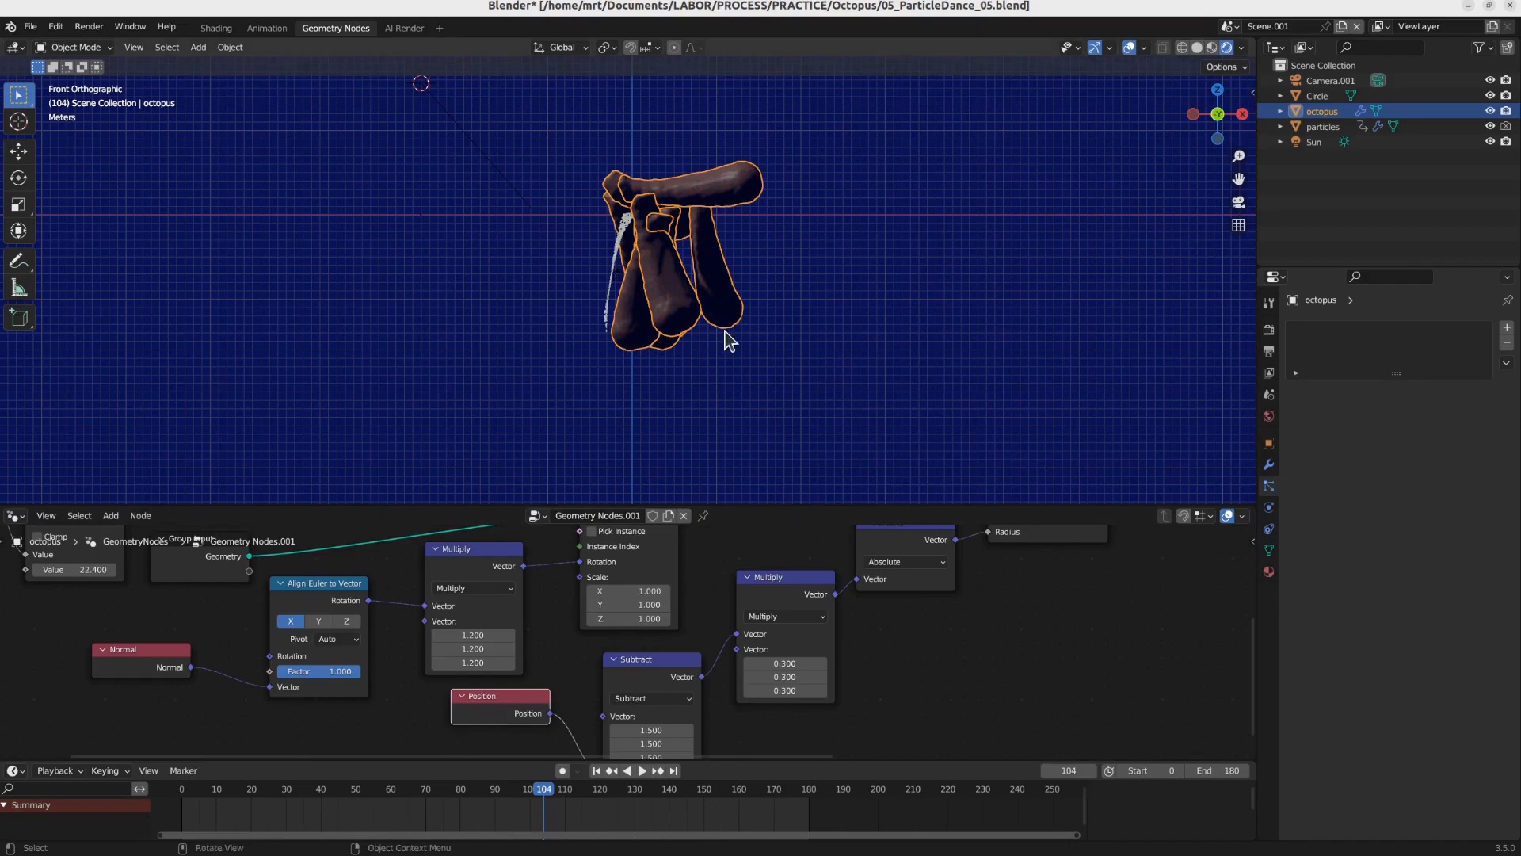
Step: Switch to the camera view, open the AI Render workspace and render frame 104
key(KP_0)
key(ctrl+Page_Down)
key(F12)
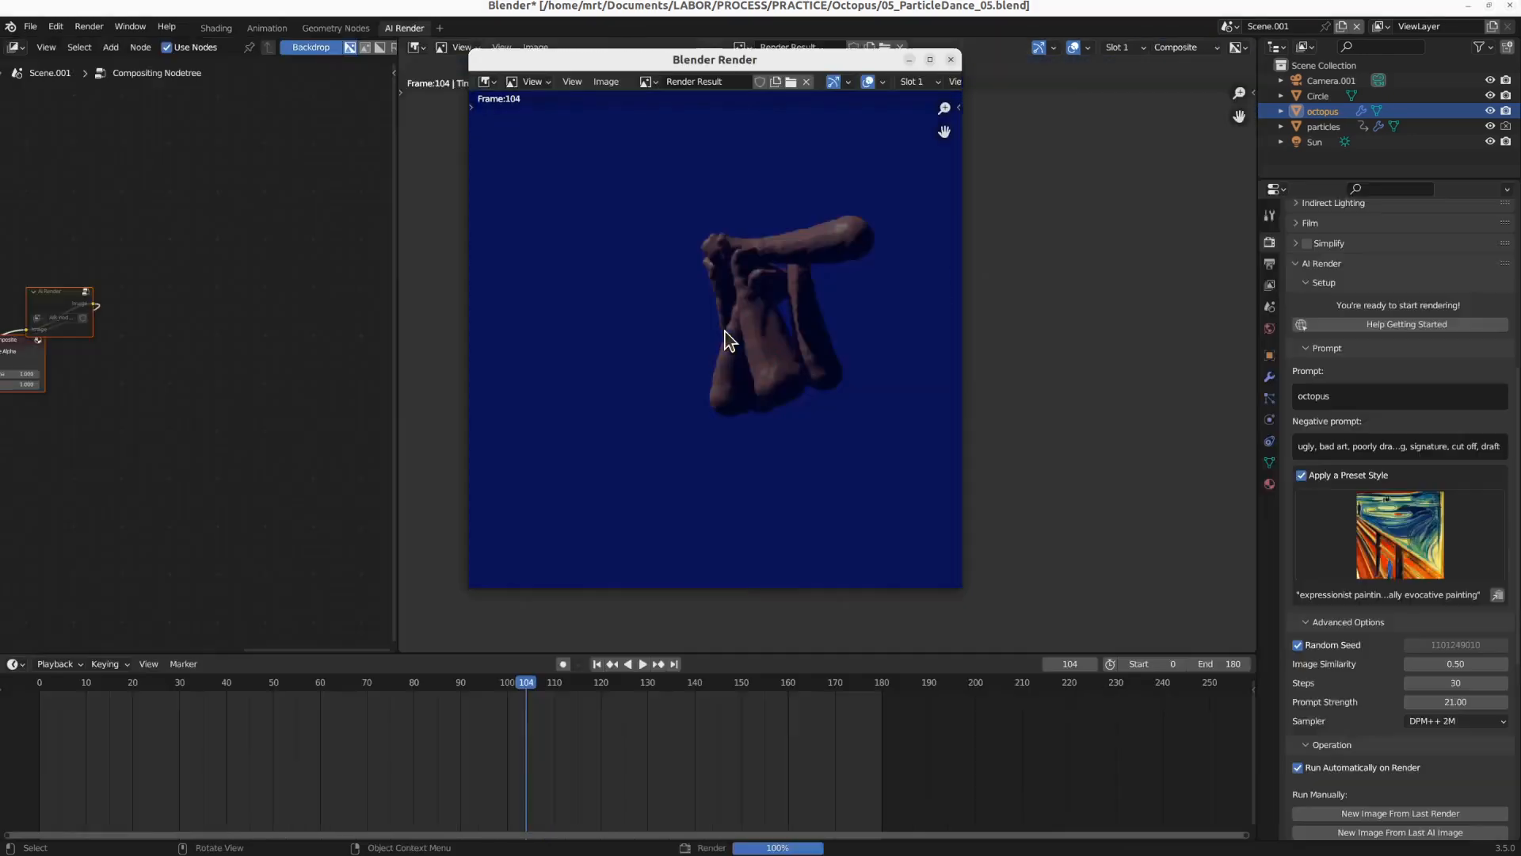
Step: Change the AI Render preset style to Product shot, render frame 104 again and inspect the generated image up close
click(1301, 476)
click(1365, 479)
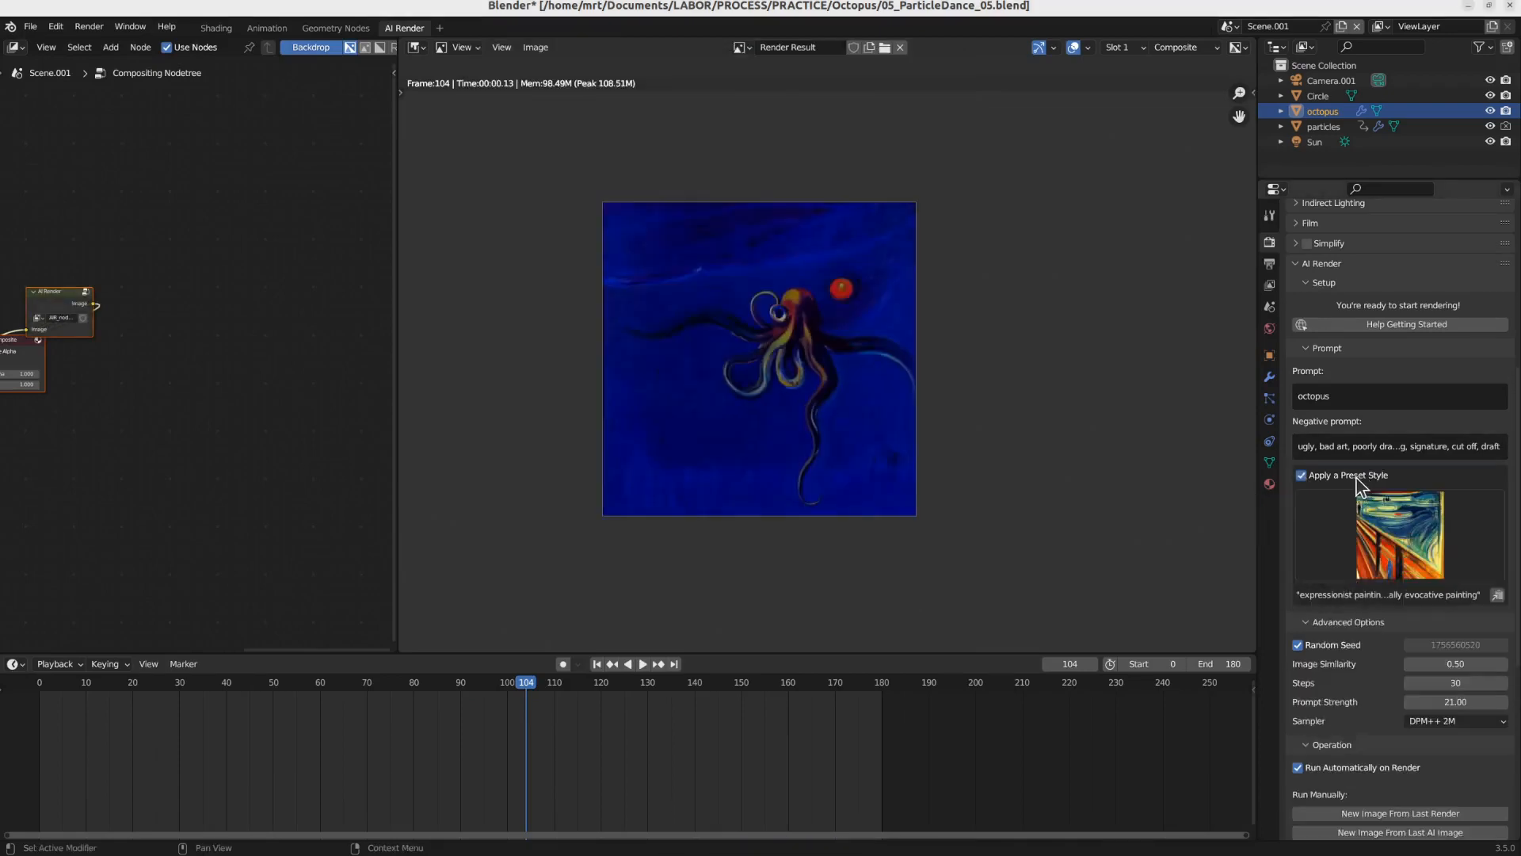
click(1399, 536)
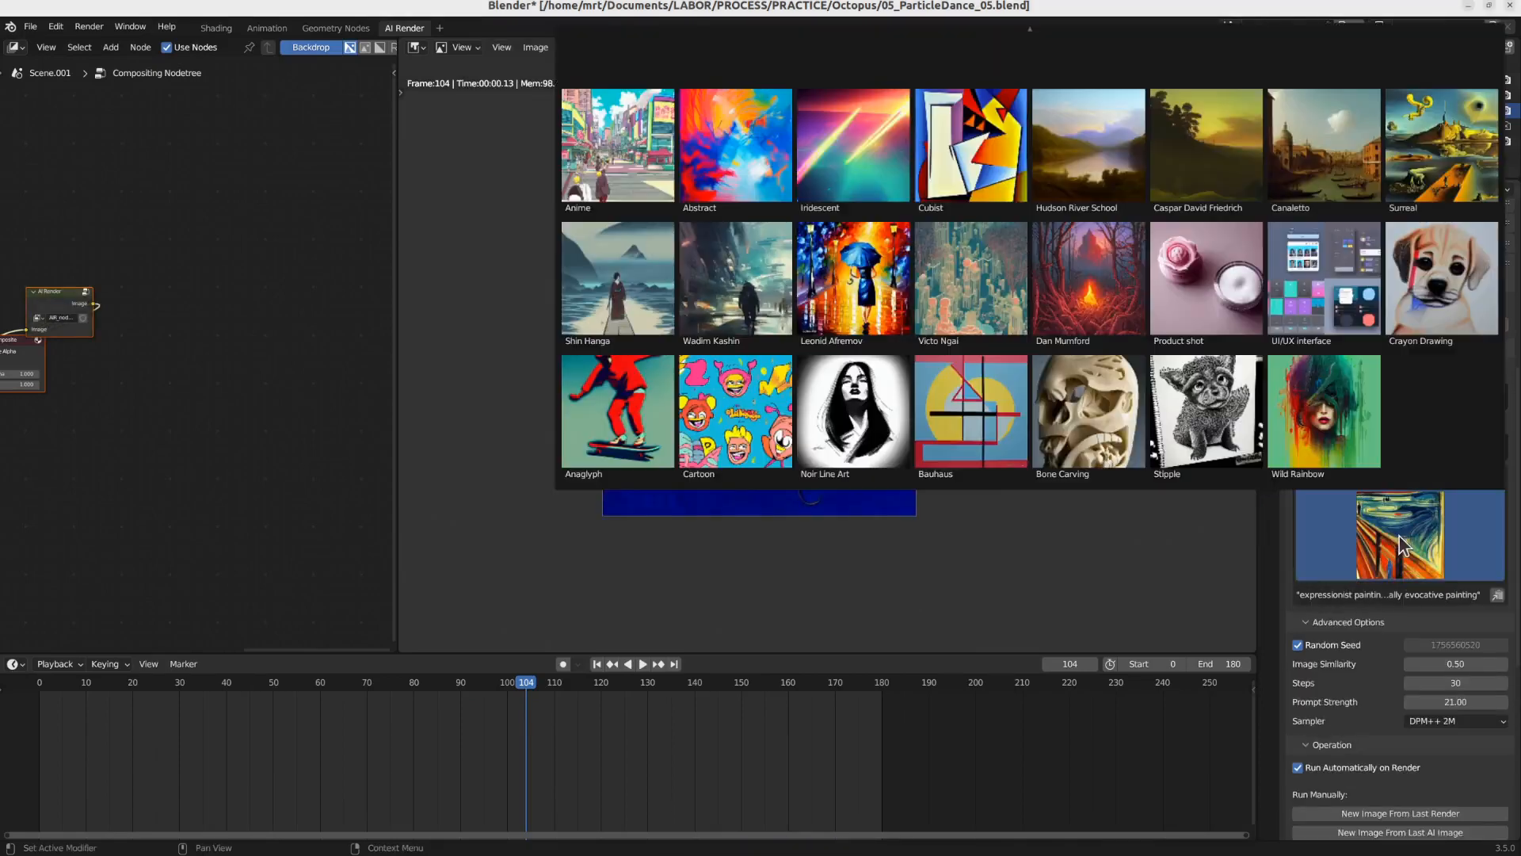
click(1200, 286)
key(F12)
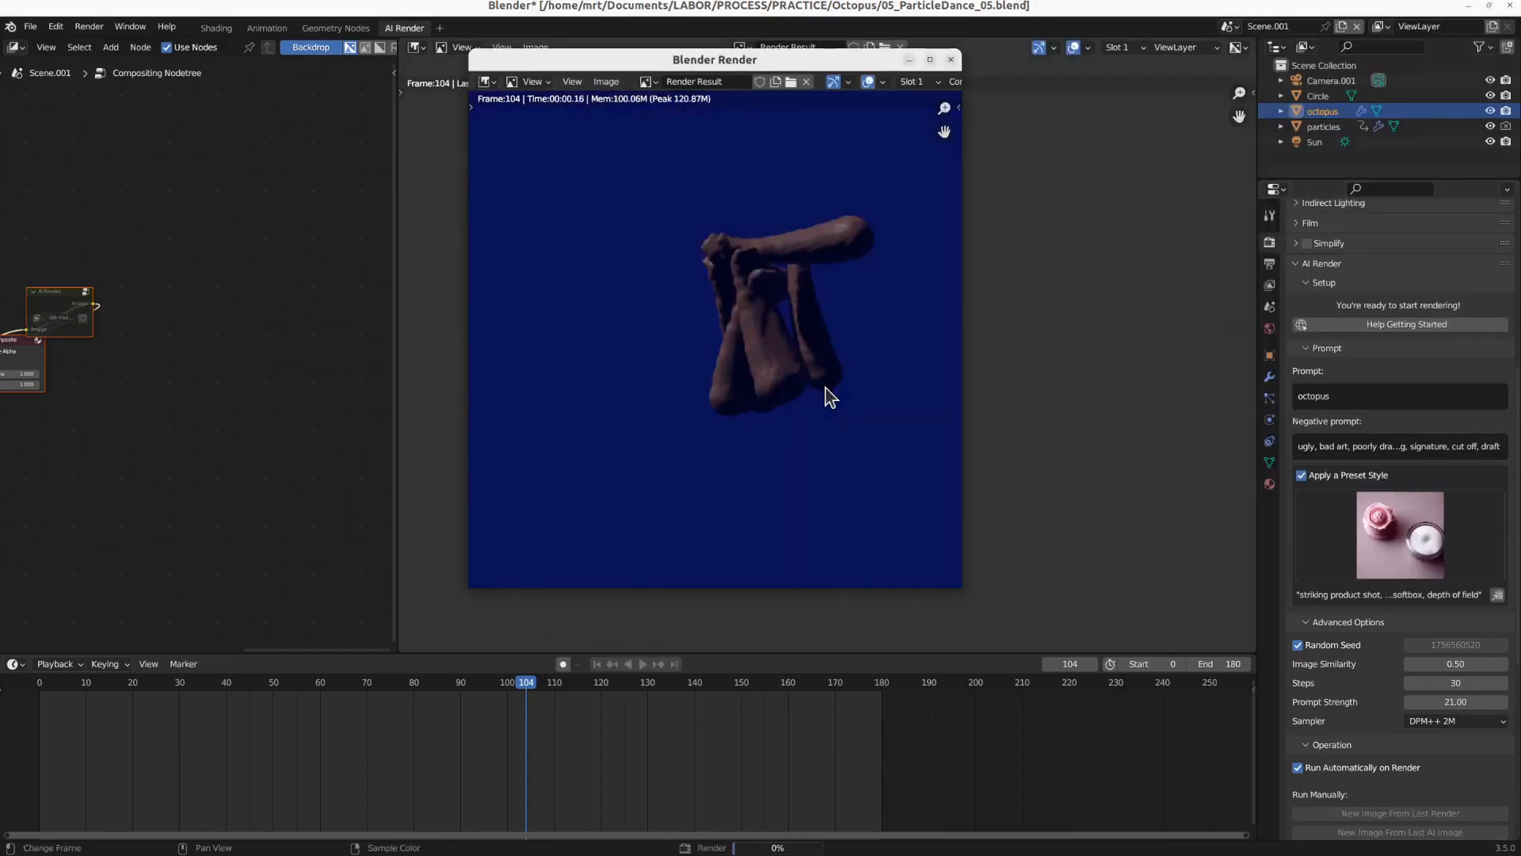
scroll(780, 248, up, 5)
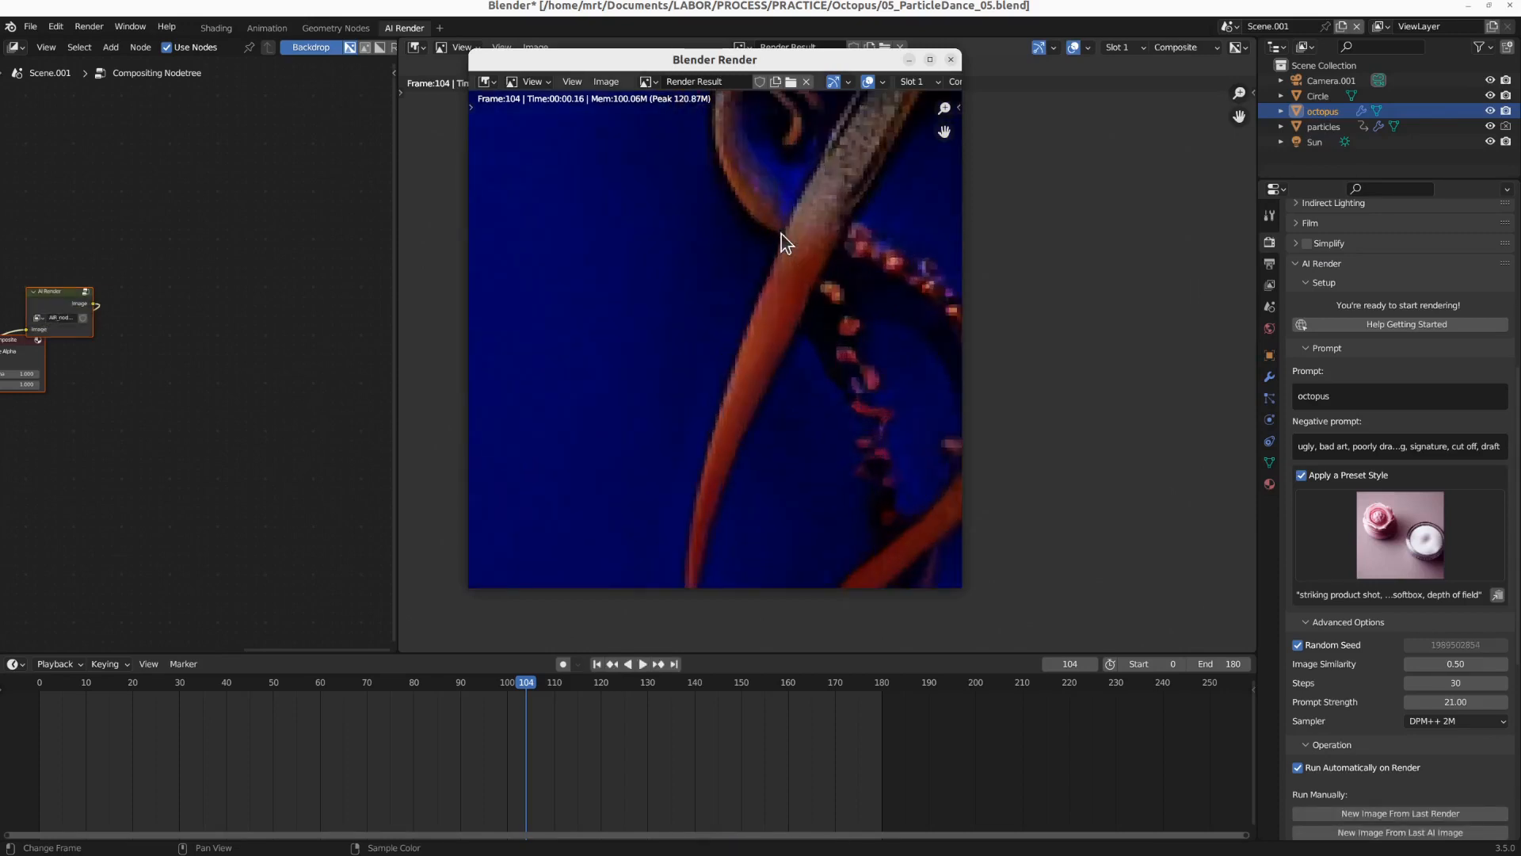
scroll(773, 247, down, 3)
scroll(764, 254, down, 1)
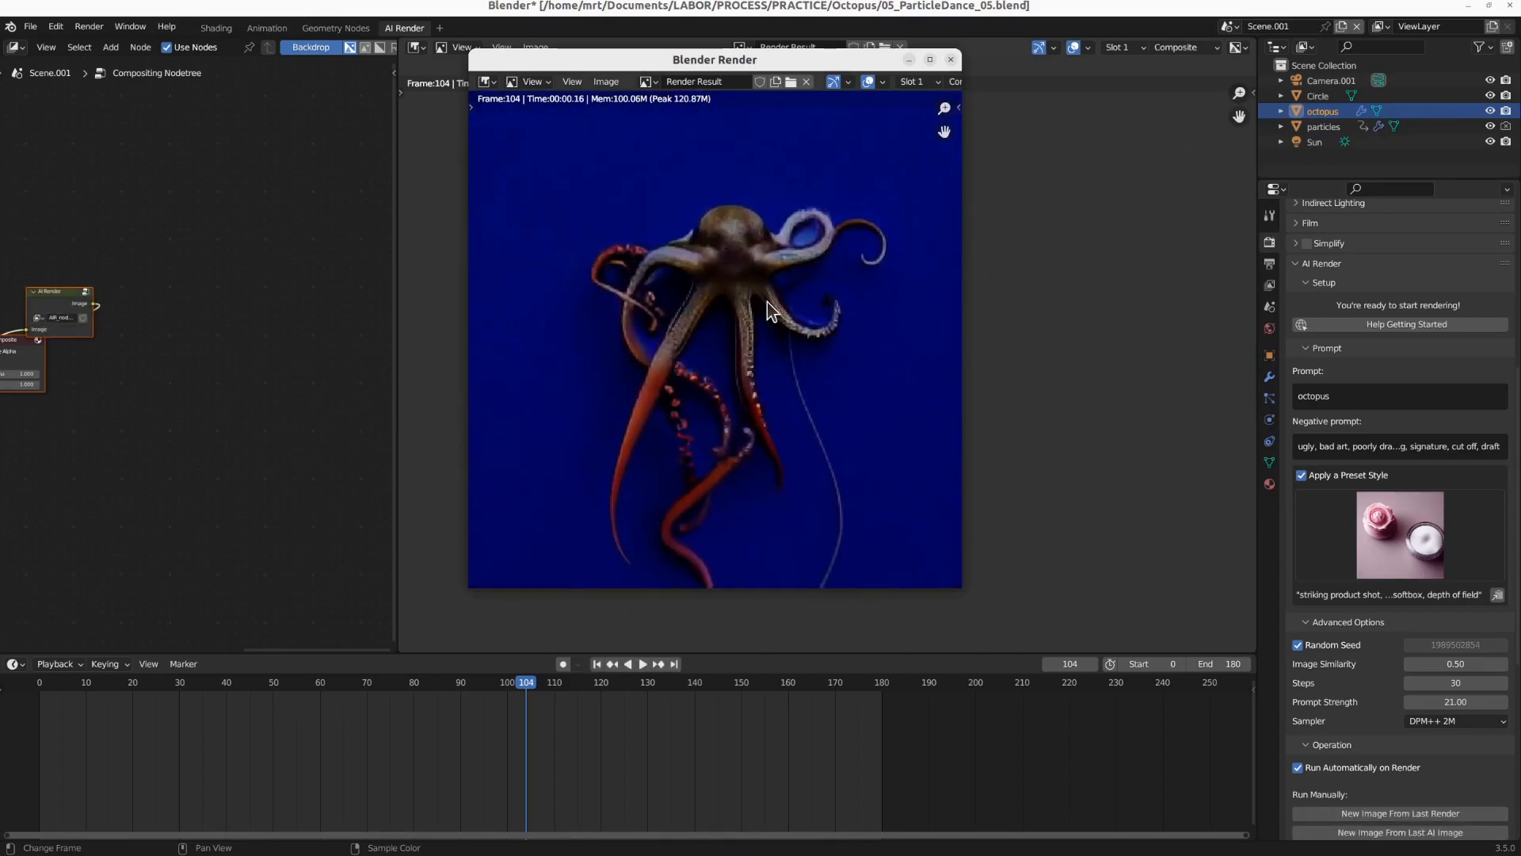